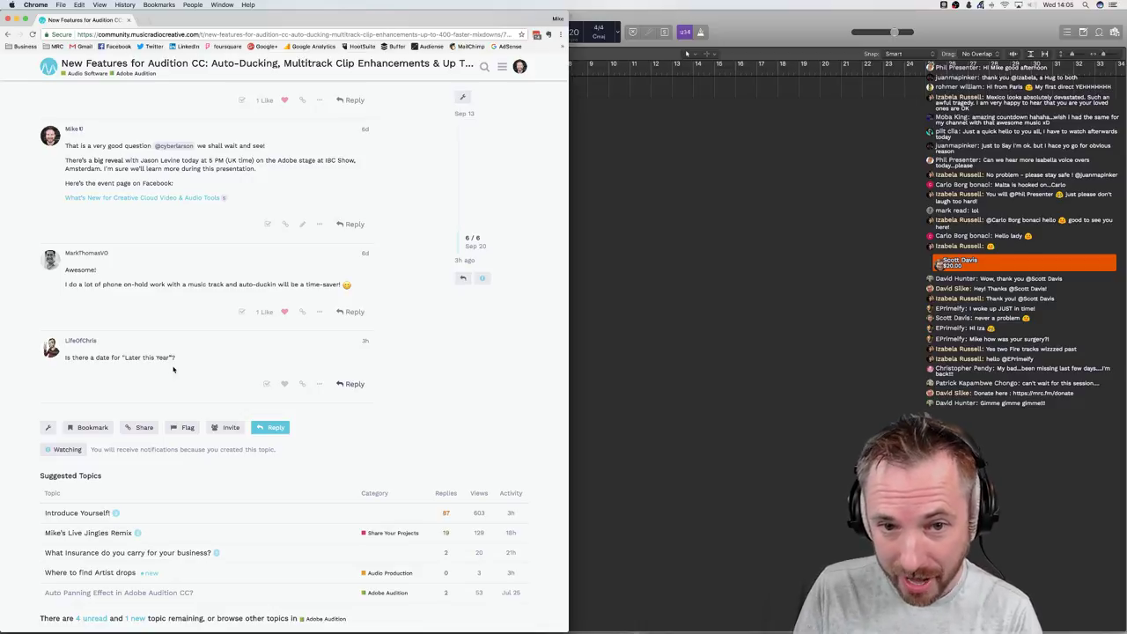
# Read through the forum topic on the new Audition CC features, from the opening post to the latest replies
pyautogui.scroll(20, 171, 366)
pyautogui.scroll(-20, 288, 371)
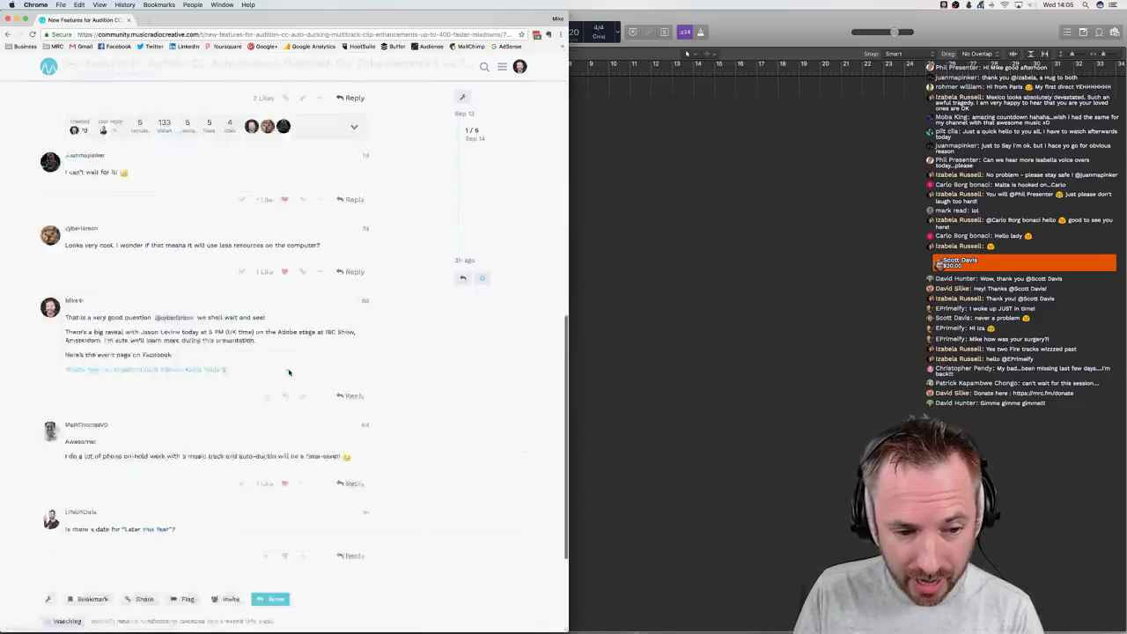
pyautogui.scroll(15, 287, 371)
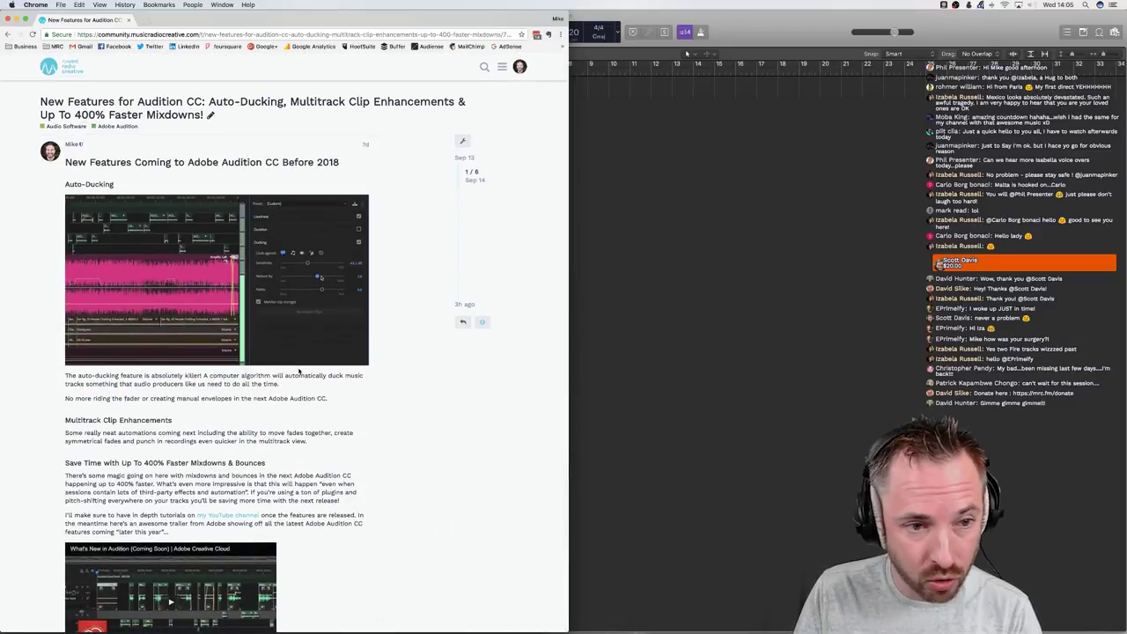
pyautogui.scroll(-15, 298, 370)
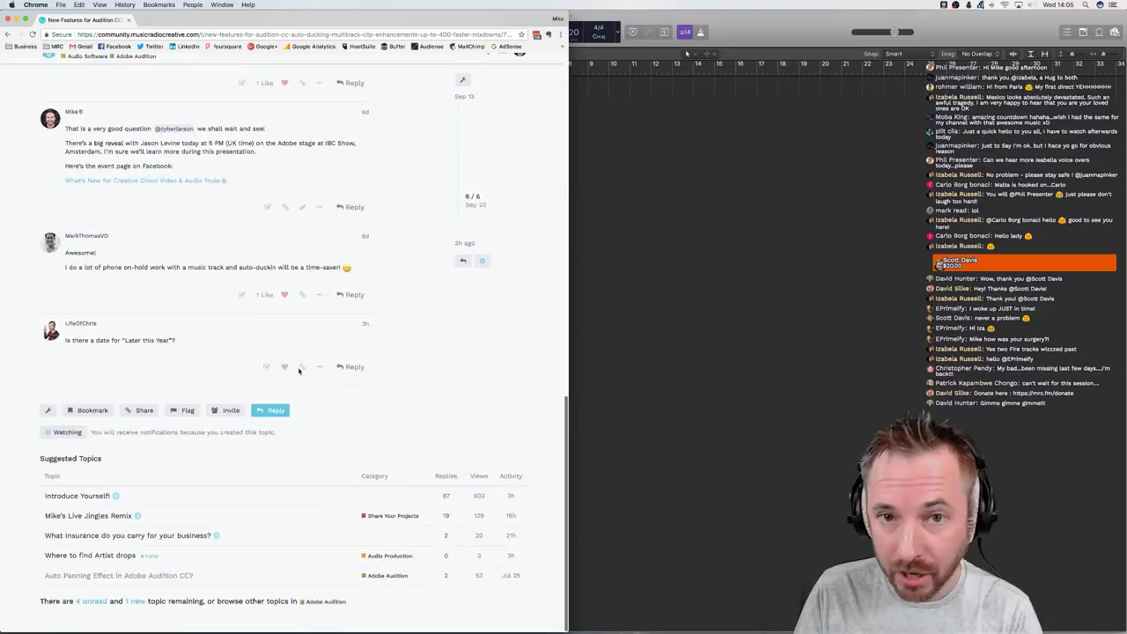
pyautogui.press('super+Up')
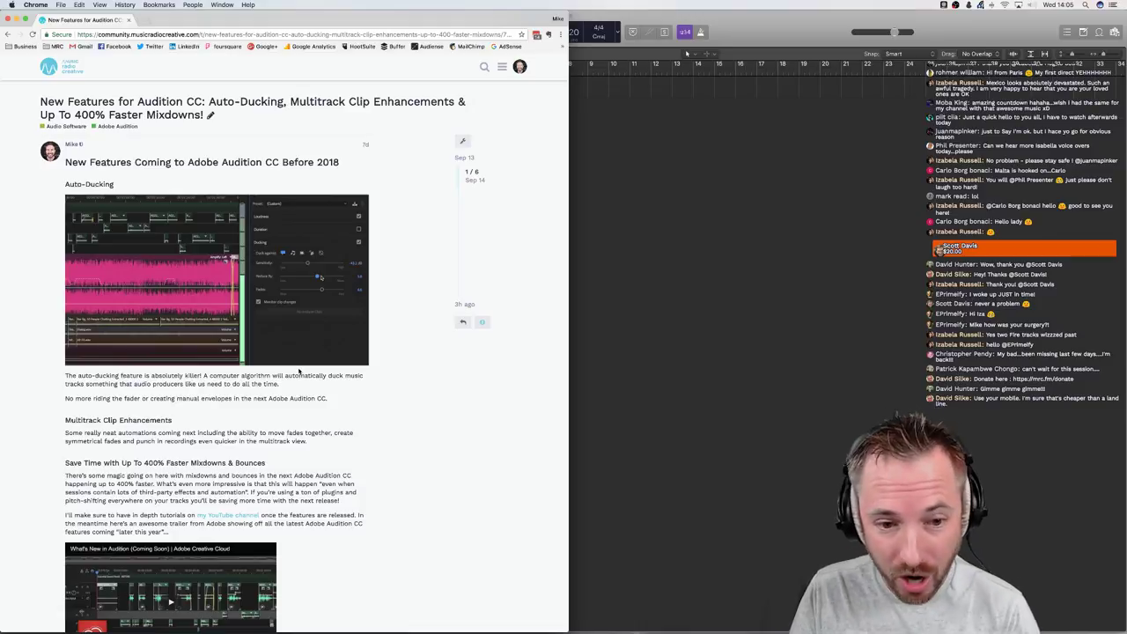
pyautogui.scroll(-7, 300, 370)
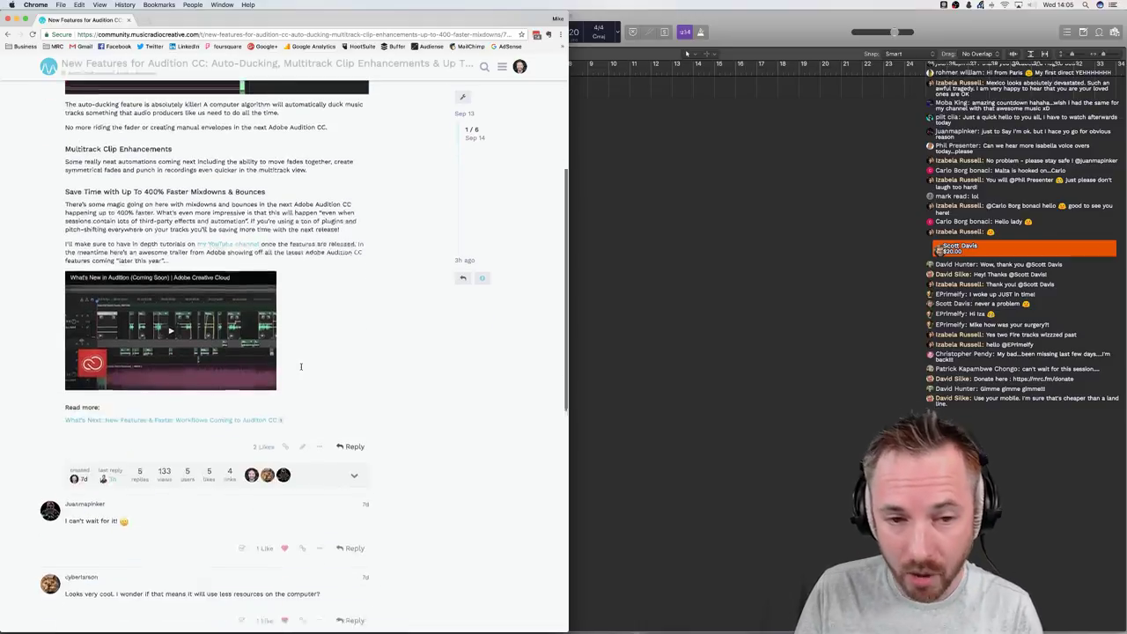
pyautogui.scroll(7, 451, 372)
pyautogui.scroll(-10, 451, 372)
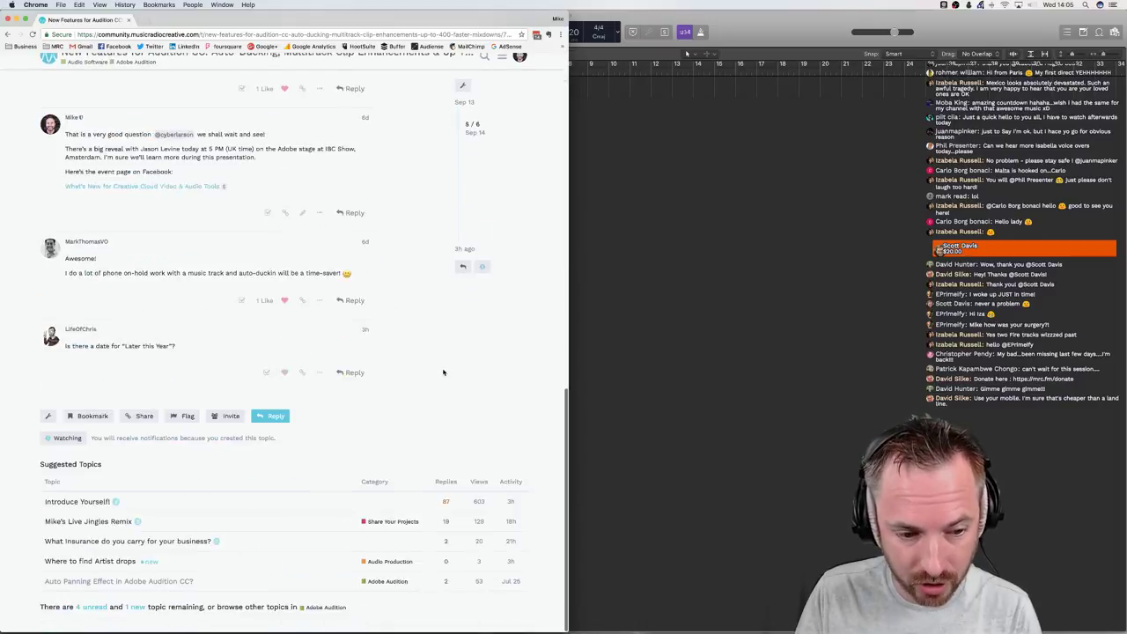
pyautogui.scroll(10, 443, 373)
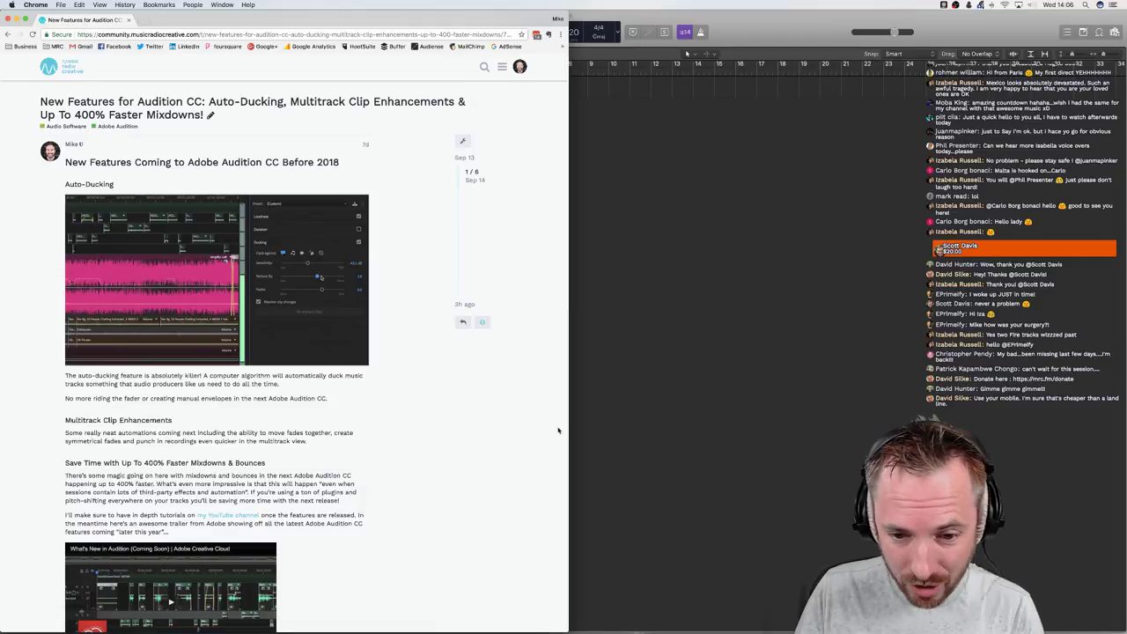
# Switch to Logic Pro X, try the Cinema Strings sound on the track, and replace it with the Harp sound
pyautogui.click(658, 411)
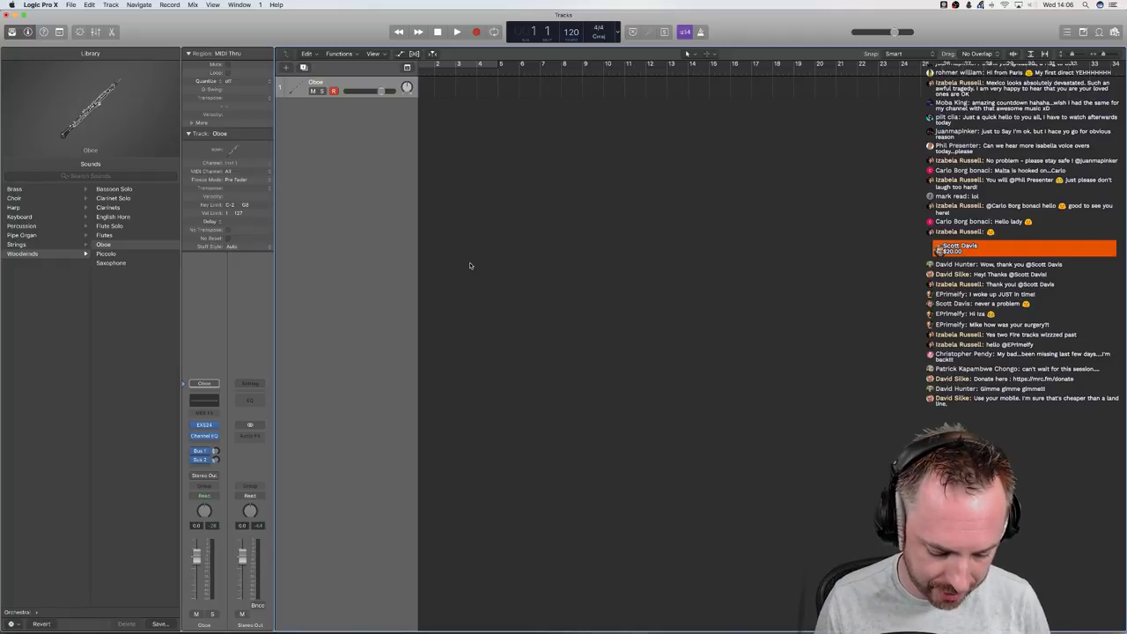
pyautogui.click(30, 244)
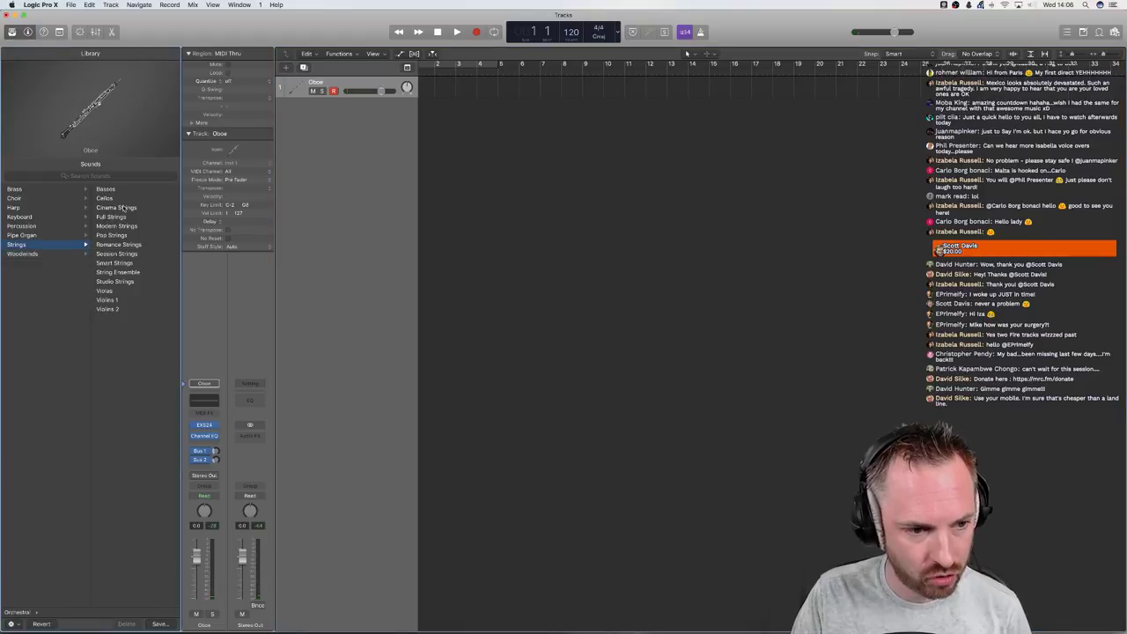
pyautogui.click(124, 208)
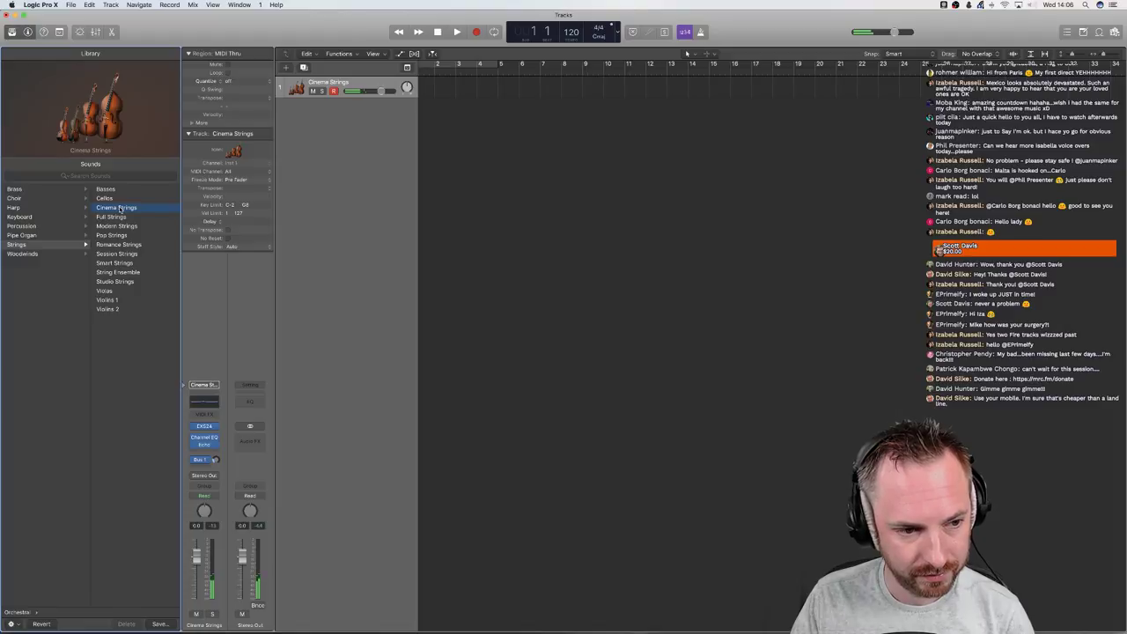
pyautogui.click(15, 209)
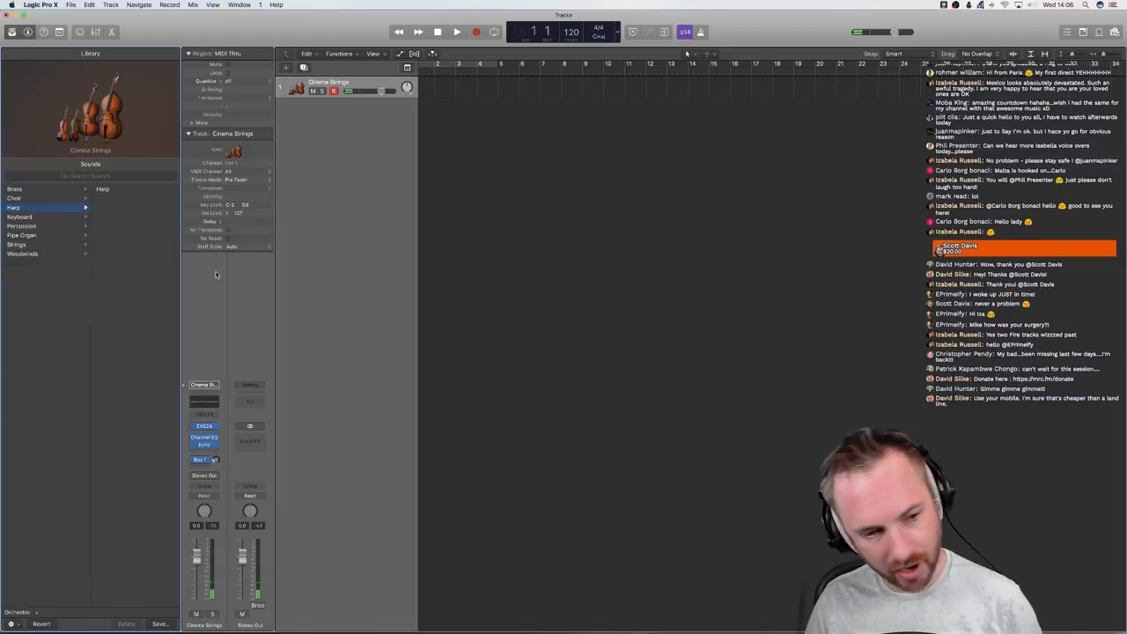
pyautogui.click(106, 189)
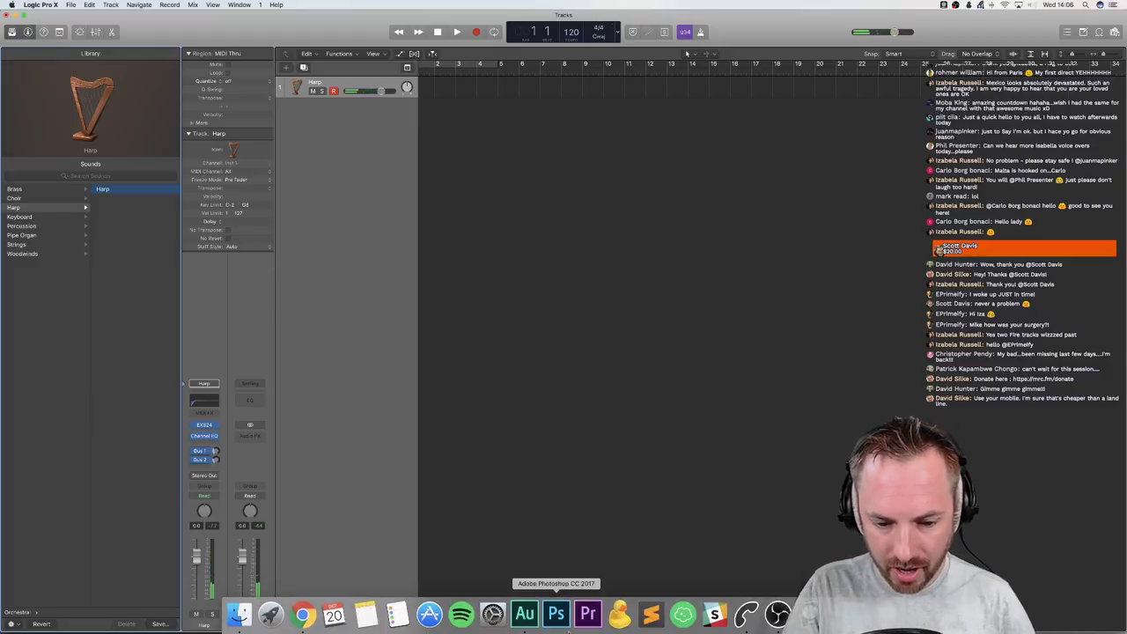
# Switch to Adobe Audition and map the default stereo input to Soundcraft Signature 12 MTK Analogue 9 for left and Analogue 10 for right
pyautogui.click(537, 611)
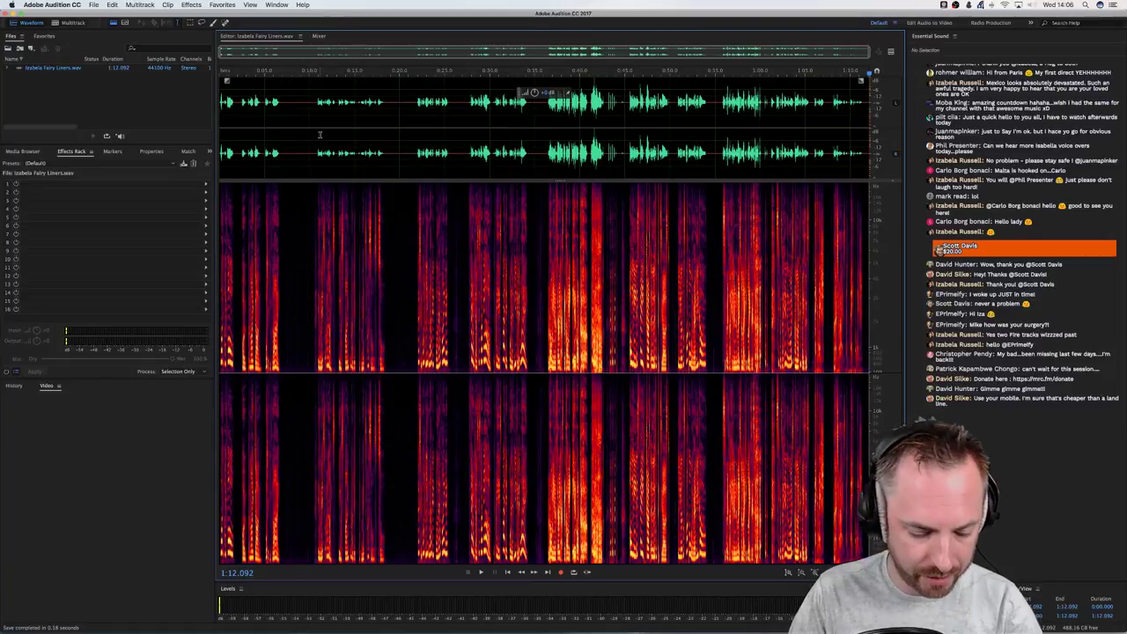
pyautogui.press('super+shift+n')
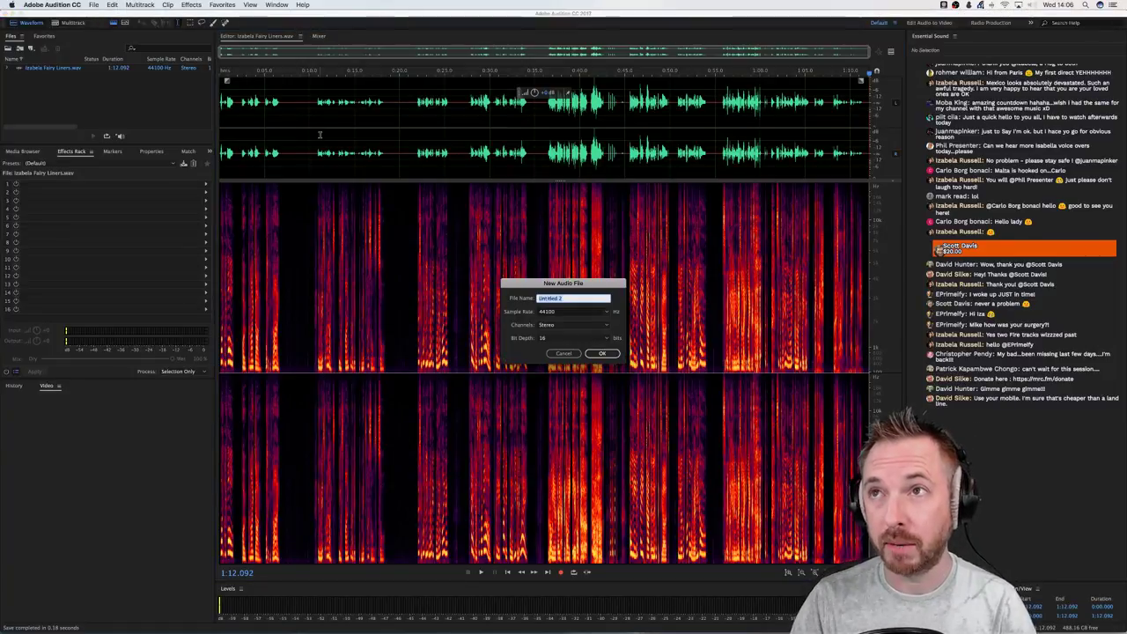
pyautogui.click(563, 353)
pyautogui.press('super+comma')
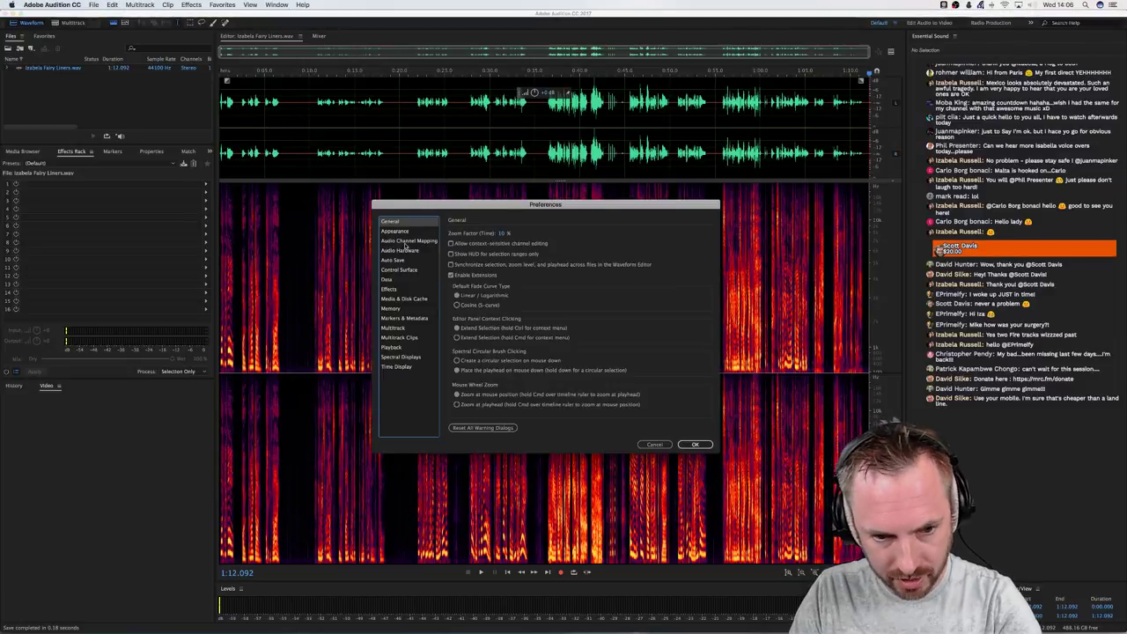
pyautogui.click(405, 241)
pyautogui.click(693, 262)
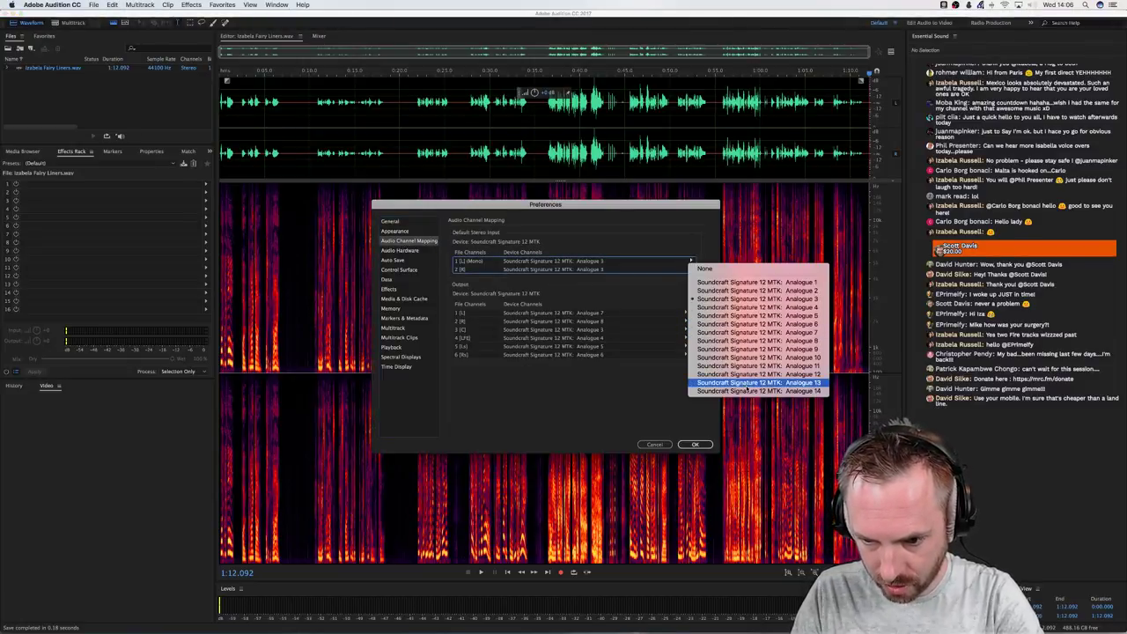
pyautogui.click(501, 396)
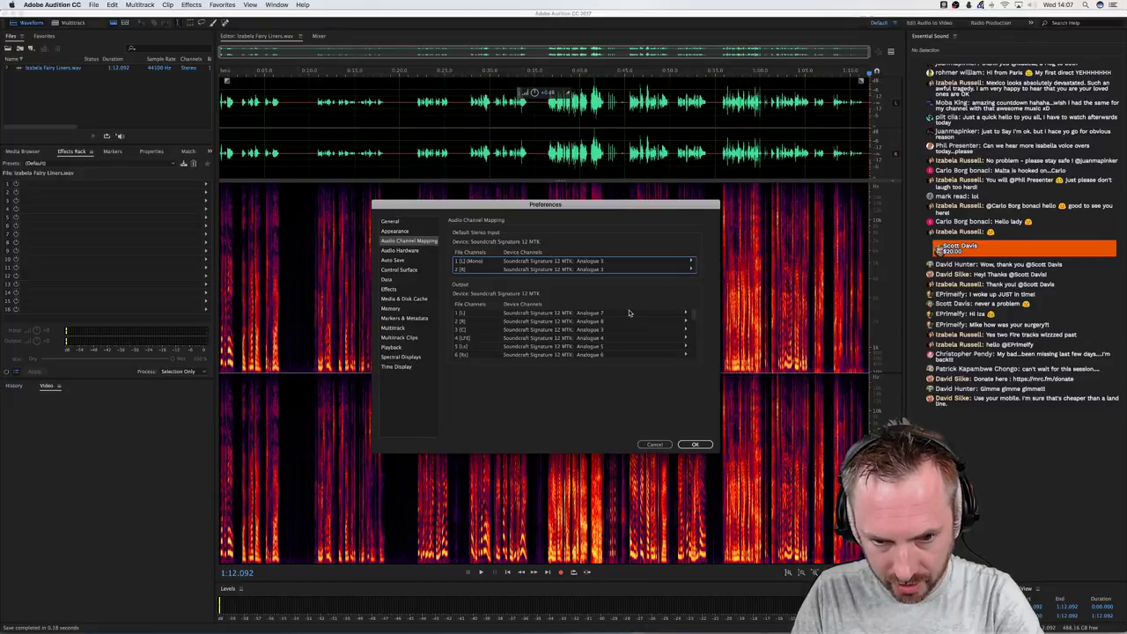
pyautogui.click(689, 263)
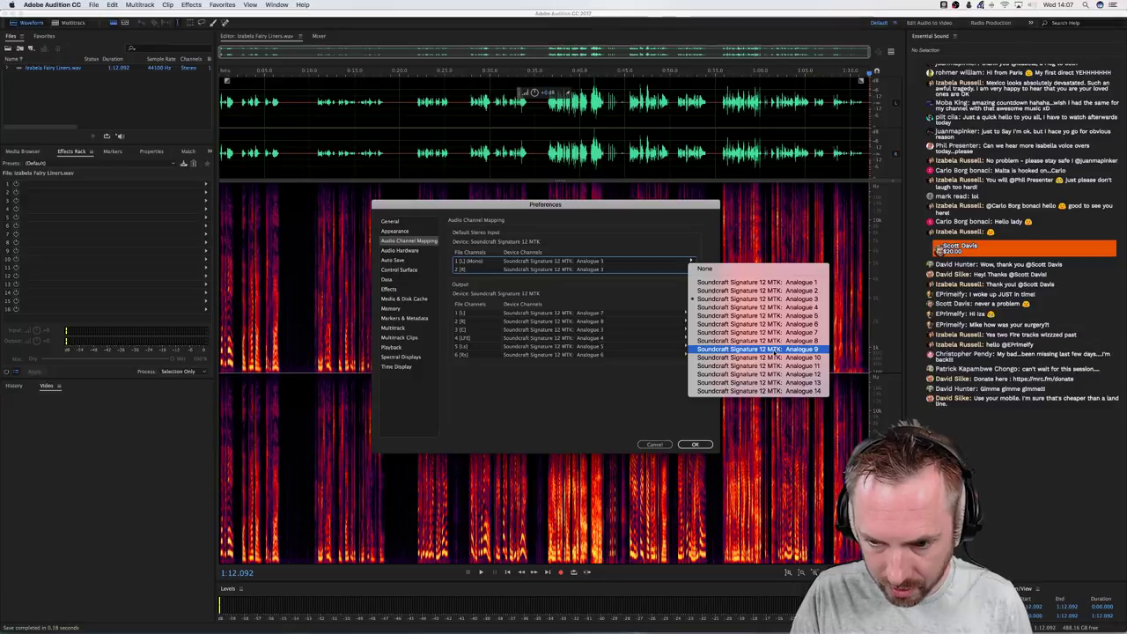
pyautogui.click(735, 348)
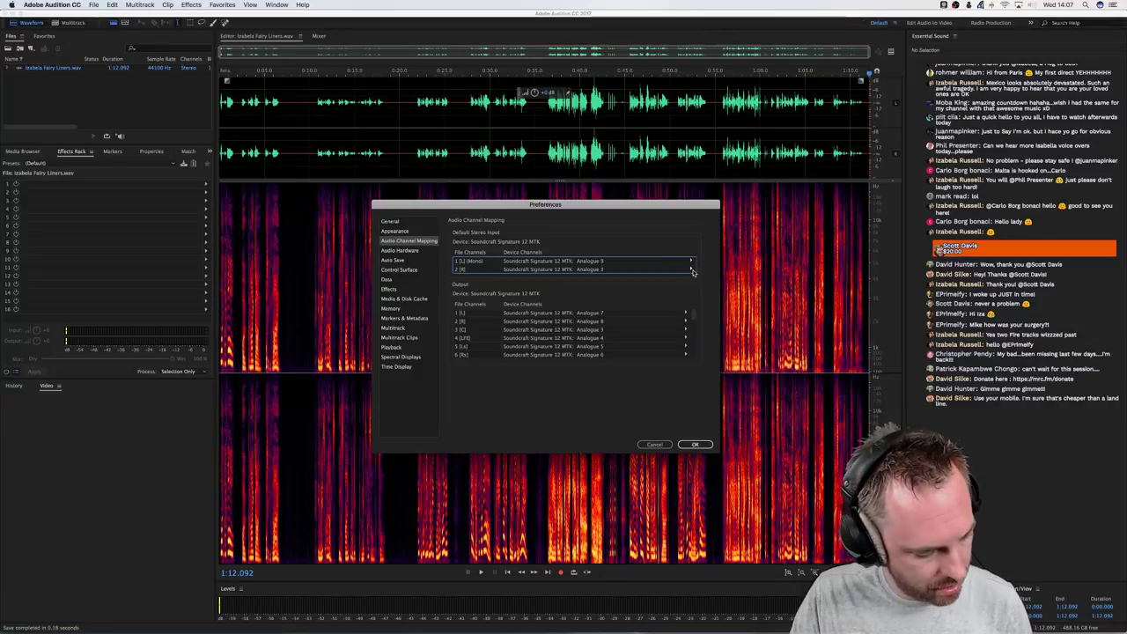
pyautogui.click(692, 272)
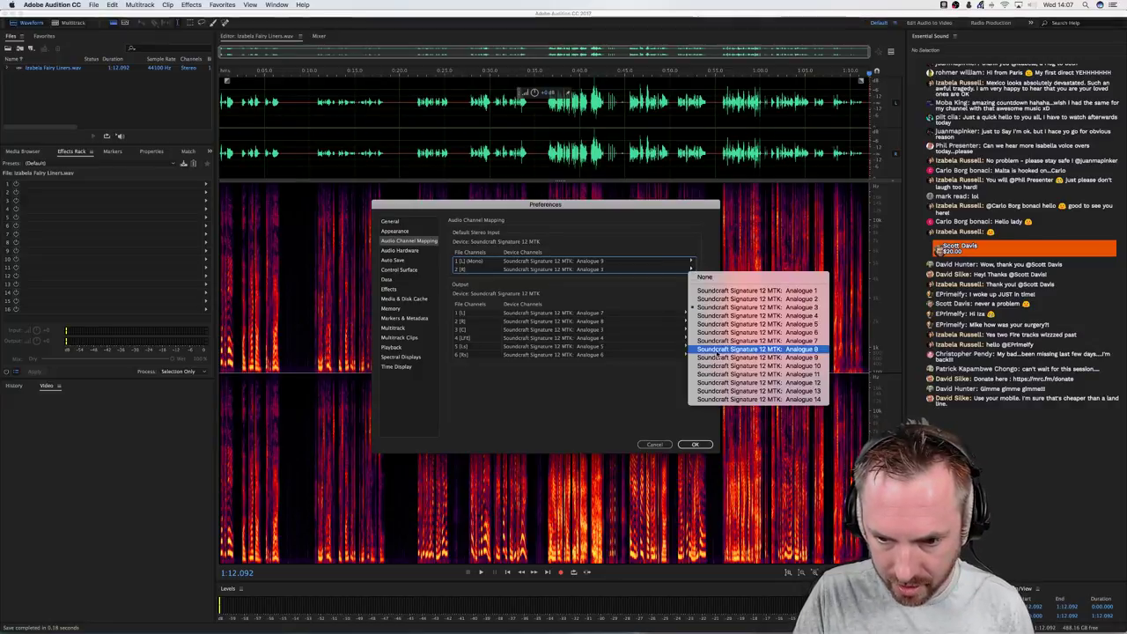
pyautogui.click(720, 368)
pyautogui.click(696, 444)
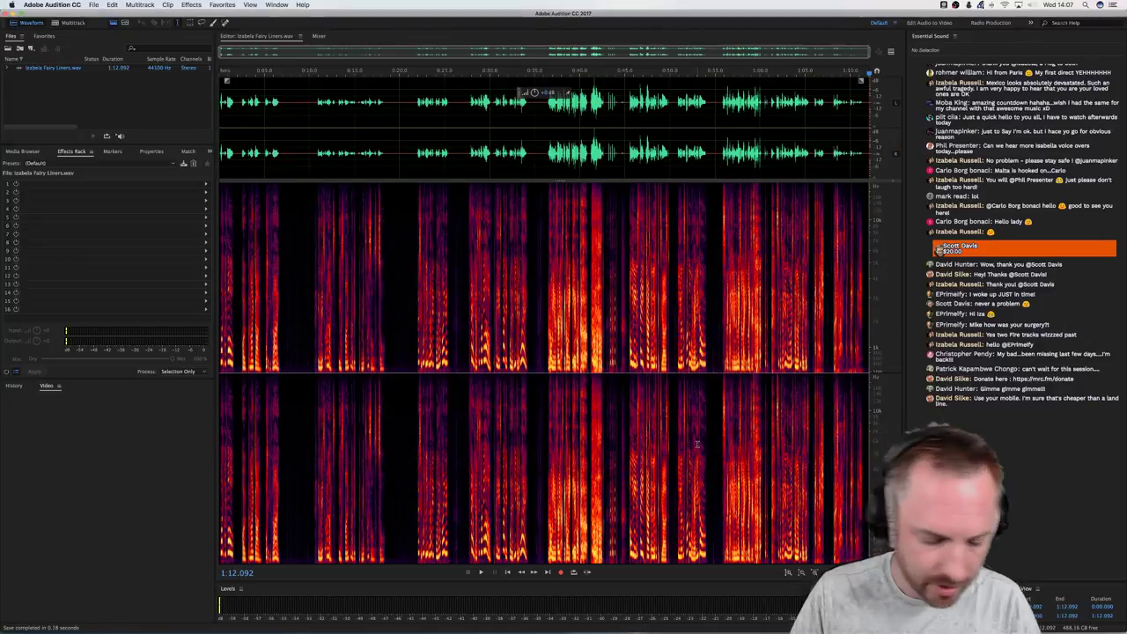
# Create a new 44100 Hz stereo audio file and start recording the harp playing into it
pyautogui.press('super+shift+n')
pyautogui.press('Return')
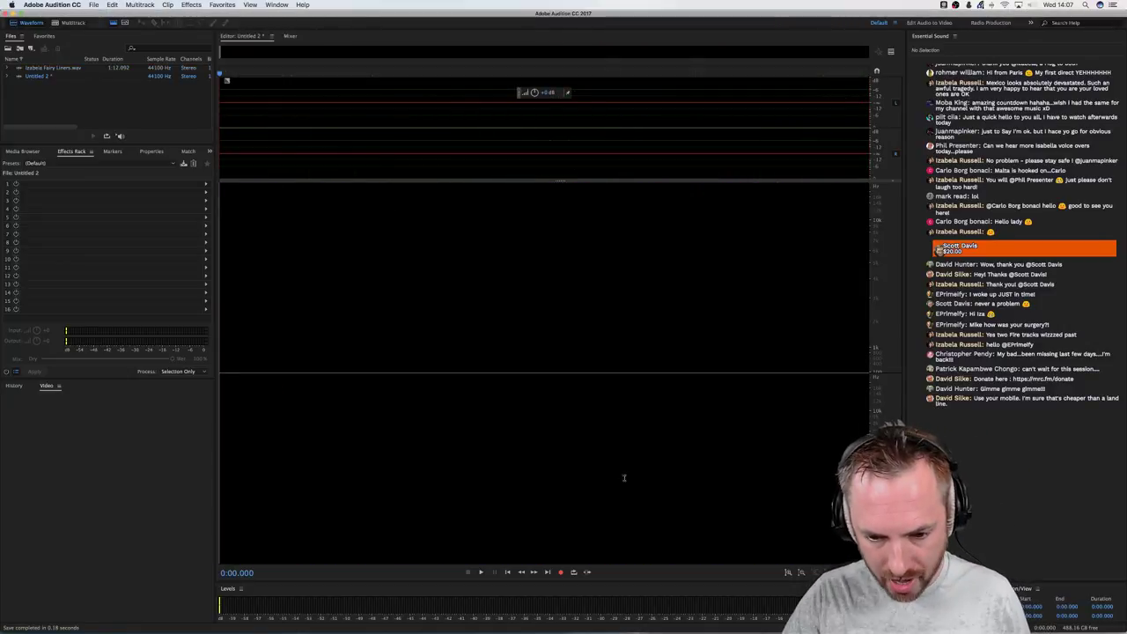
pyautogui.click(560, 572)
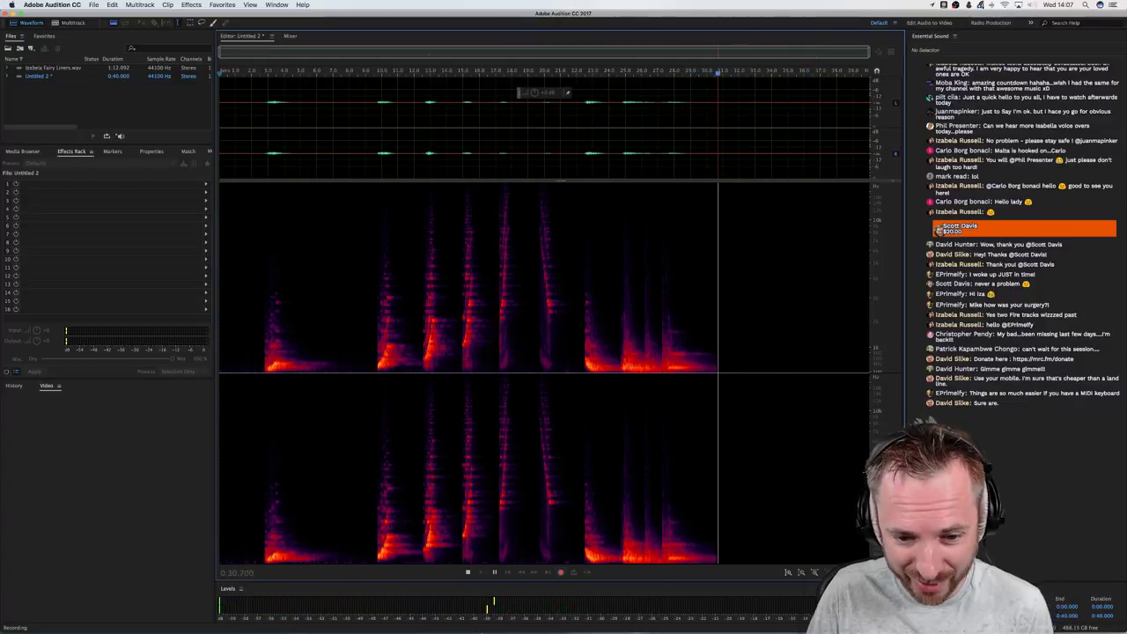
# Switch to Logic Pro X and browse the Choir sounds in the library
pyautogui.moveTo(492, 631)
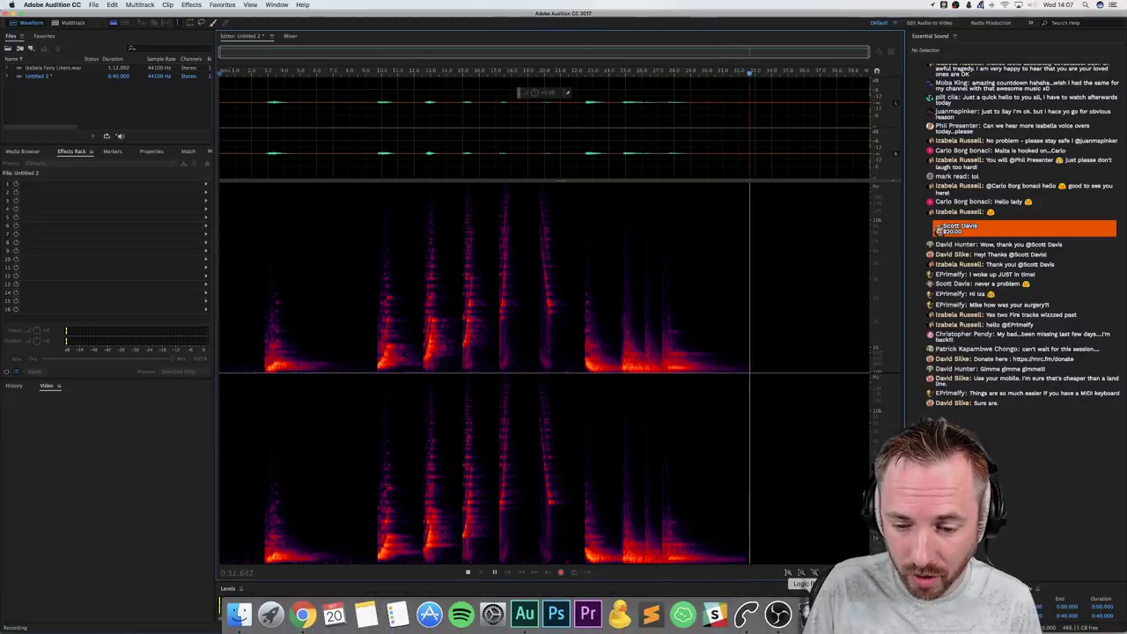
pyautogui.click(805, 613)
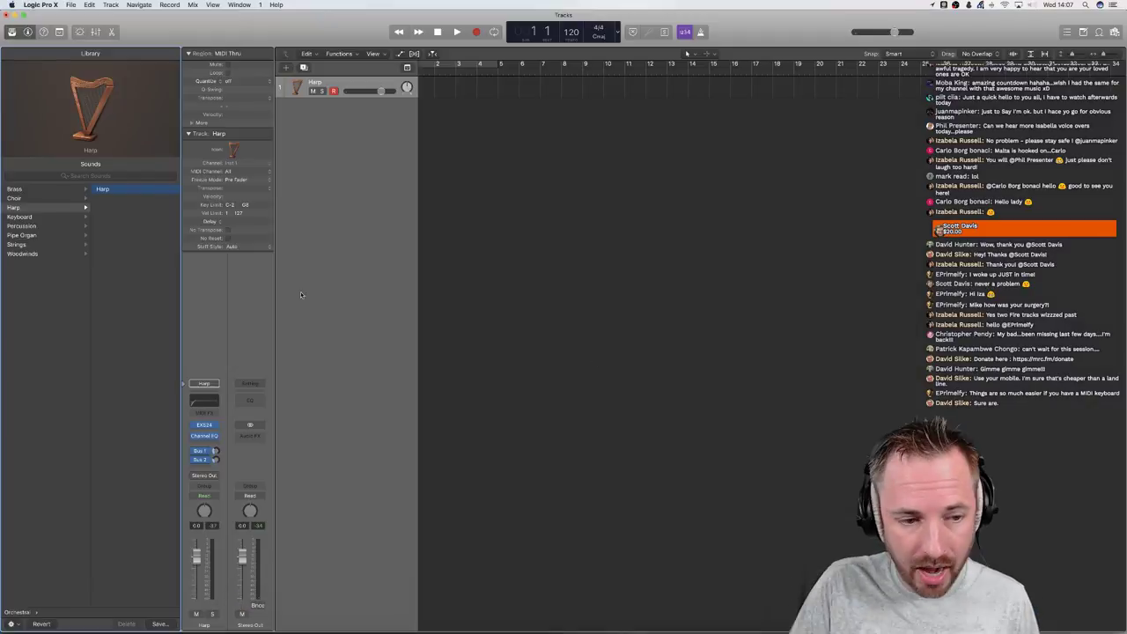
pyautogui.click(22, 199)
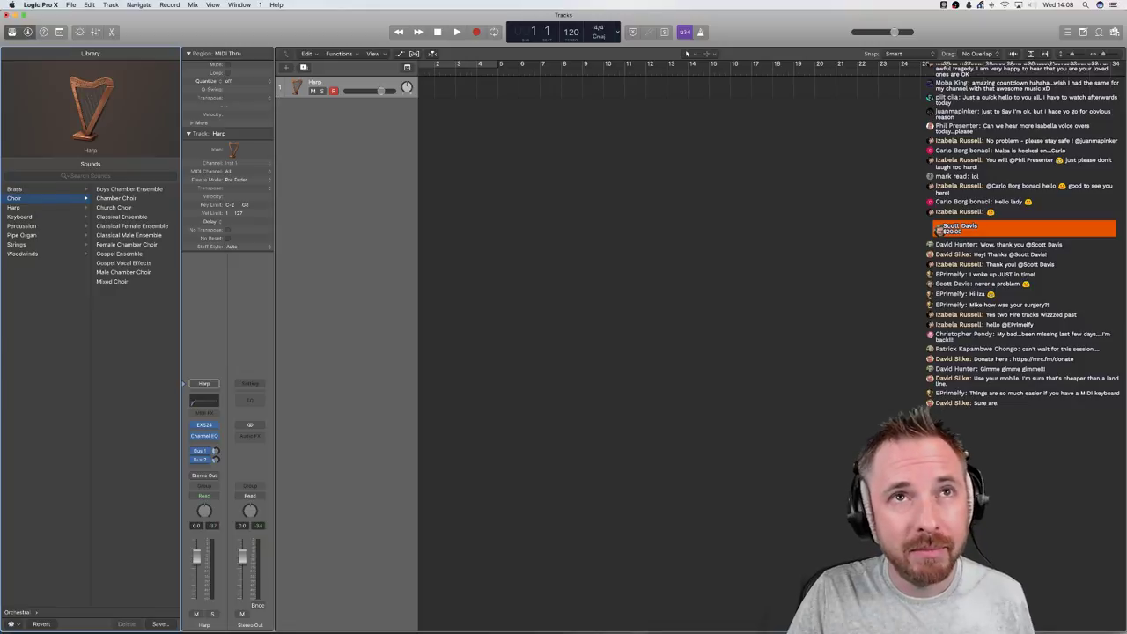
# Switch to Chrome and open the Rogue Amoeba website (rogueamoeba.com) in a second tab
pyautogui.press('super+Tab')
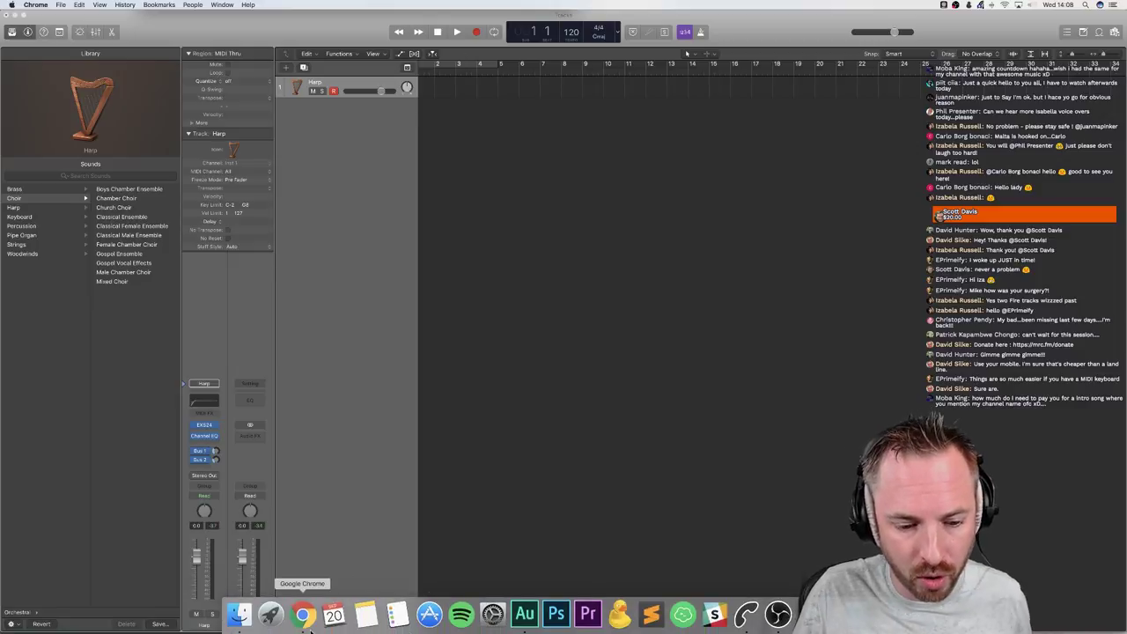
pyautogui.click(302, 613)
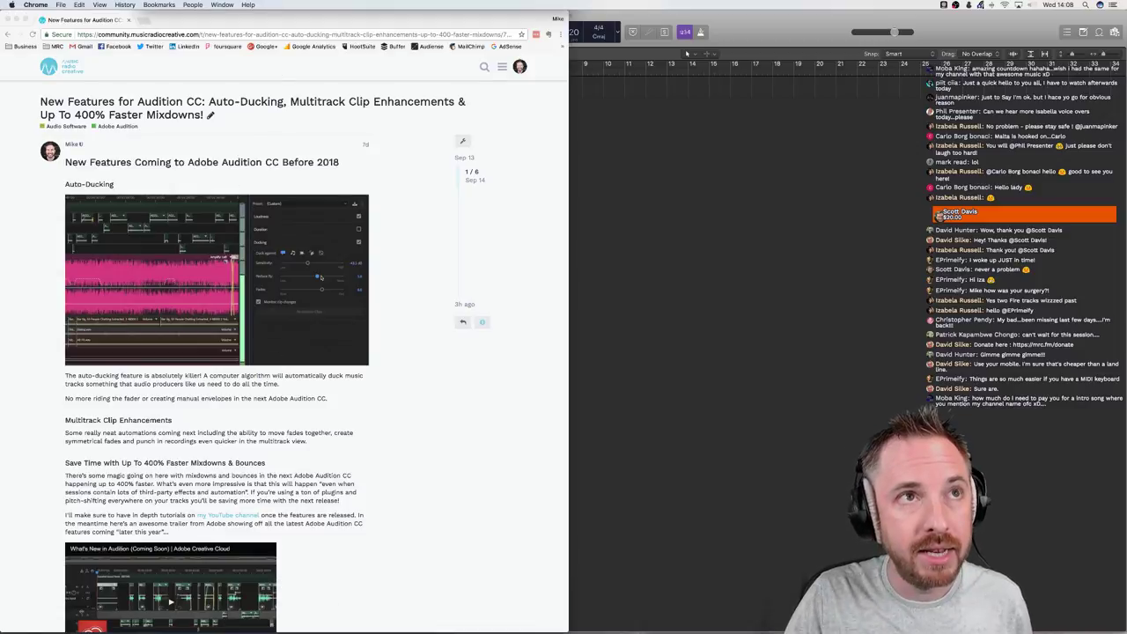
pyautogui.moveTo(394, 2); pyautogui.dragTo(322, 21)
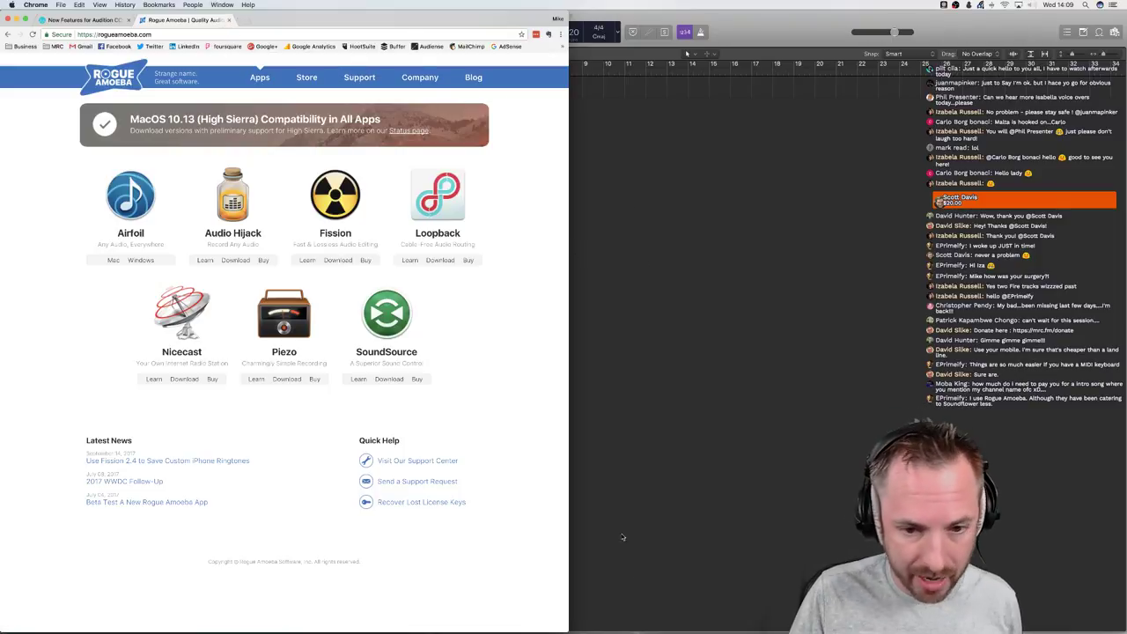
# Switch to Logic Pro X, search the sound library for "xy" and load Distant Xylophone on the track
pyautogui.click(688, 237)
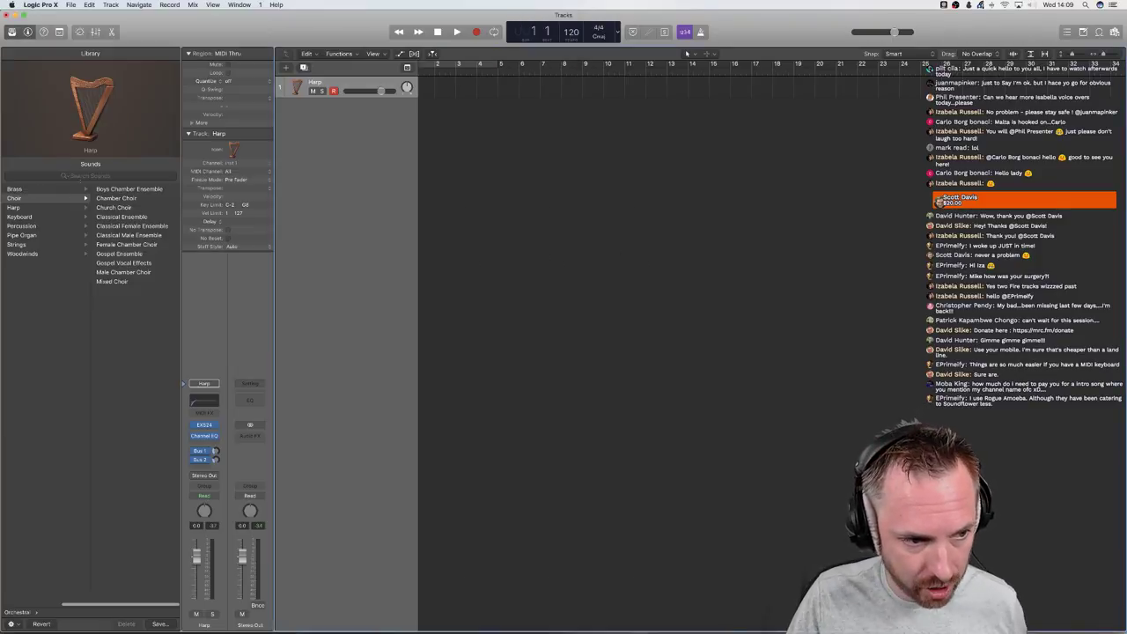
pyautogui.click(81, 175)
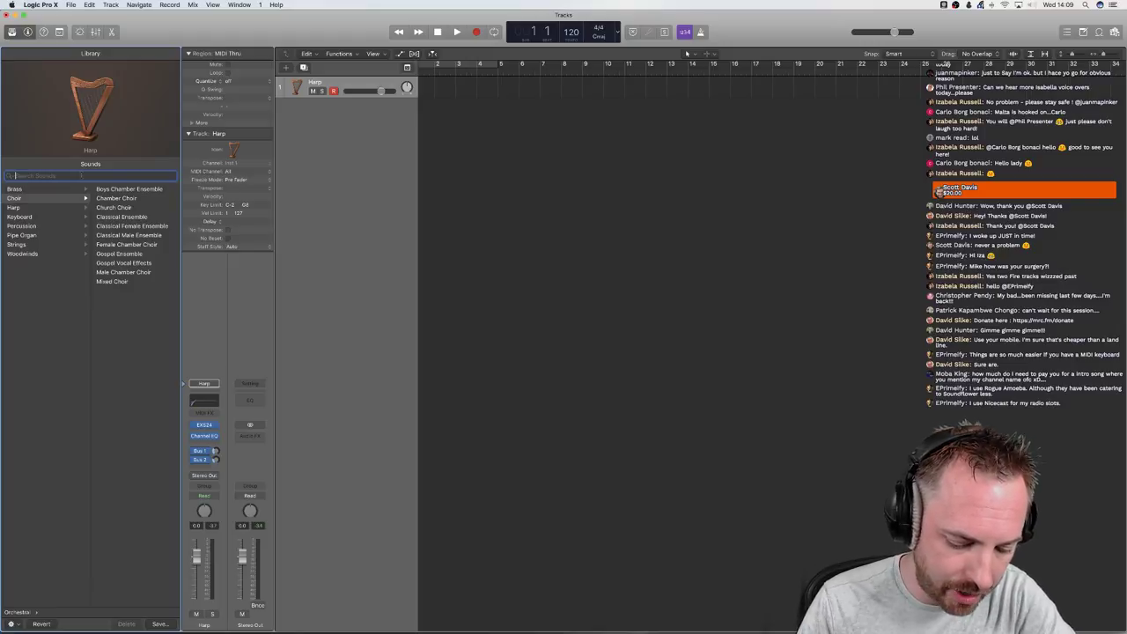
pyautogui.write('xy')
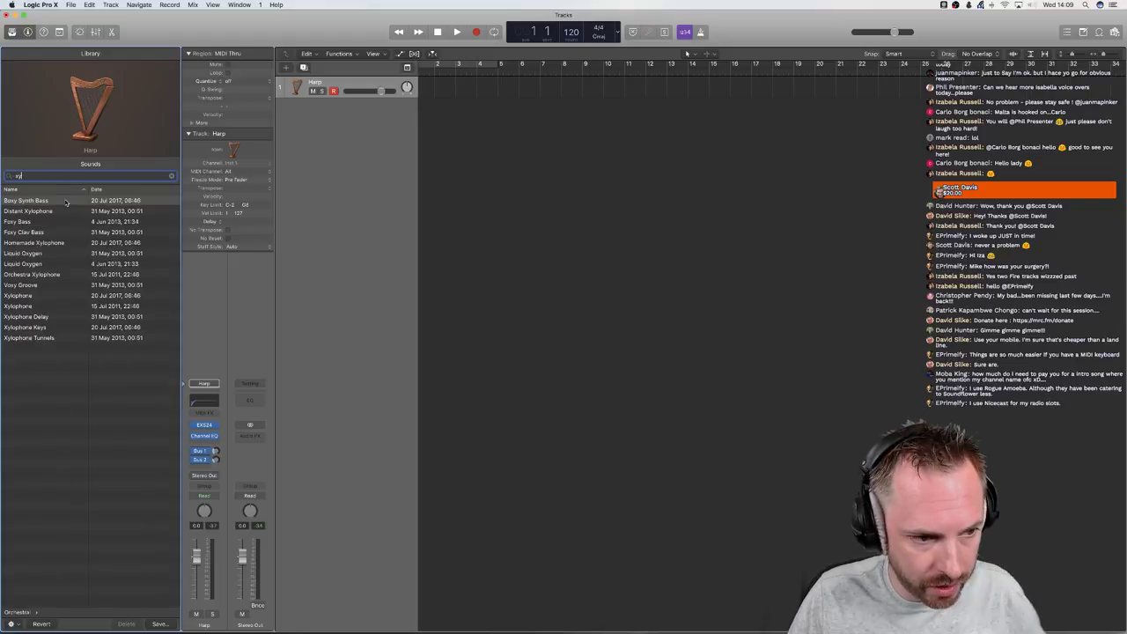
pyautogui.click(39, 212)
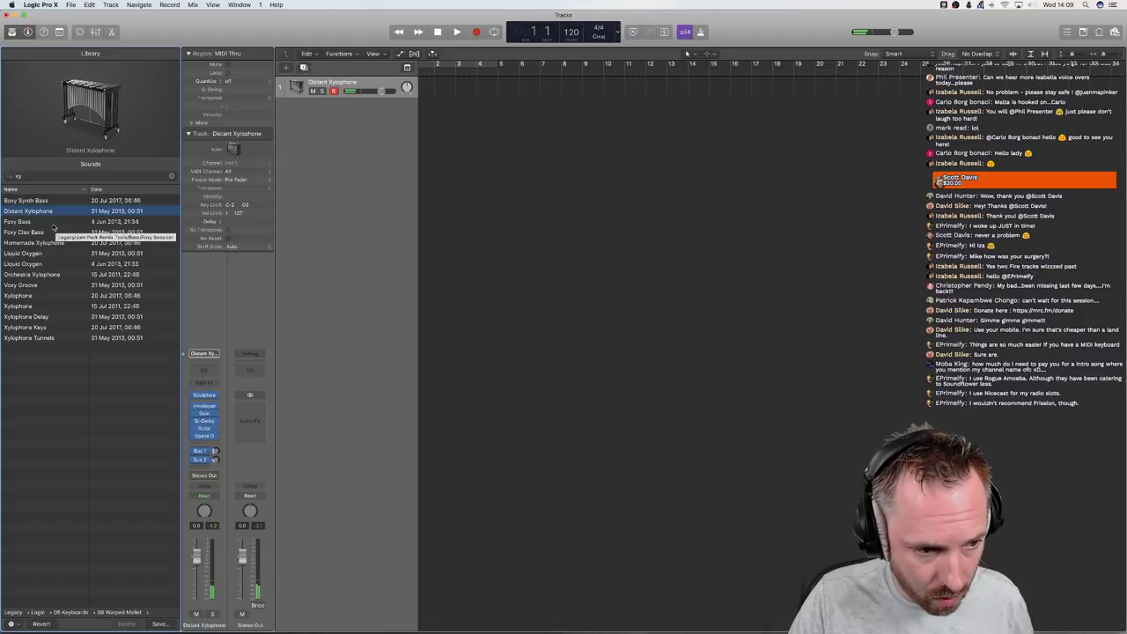
# Try the Homemade Xylophone sound on the track and replace it with Island Mallets from the Percussion synthesizer sounds
pyautogui.click(52, 224)
pyautogui.click(52, 233)
pyautogui.click(51, 243)
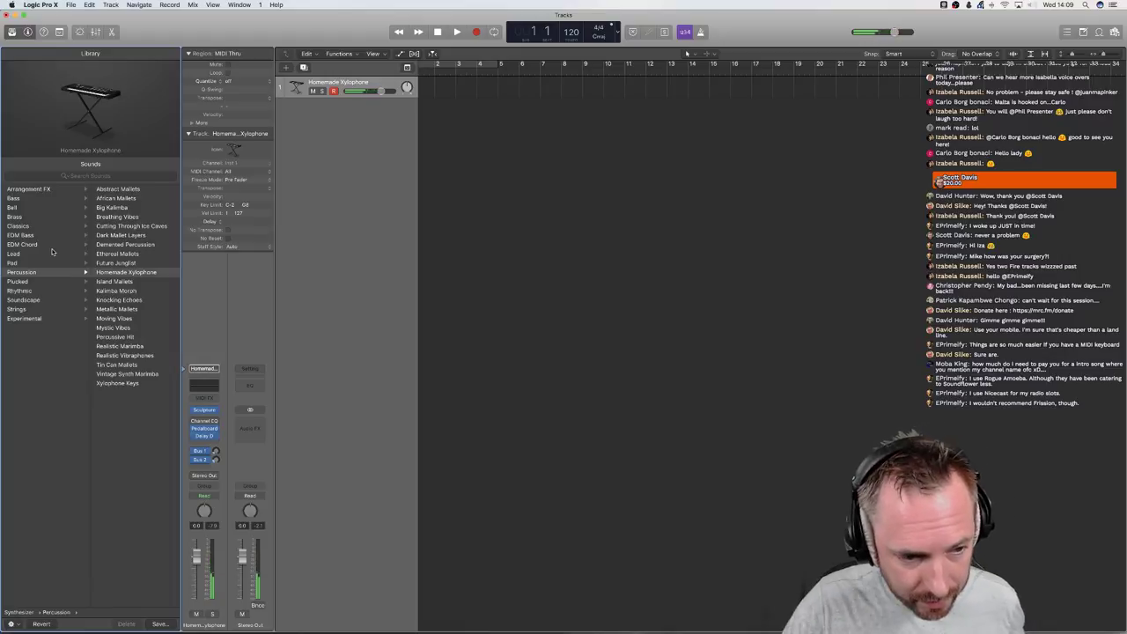
pyautogui.click(107, 282)
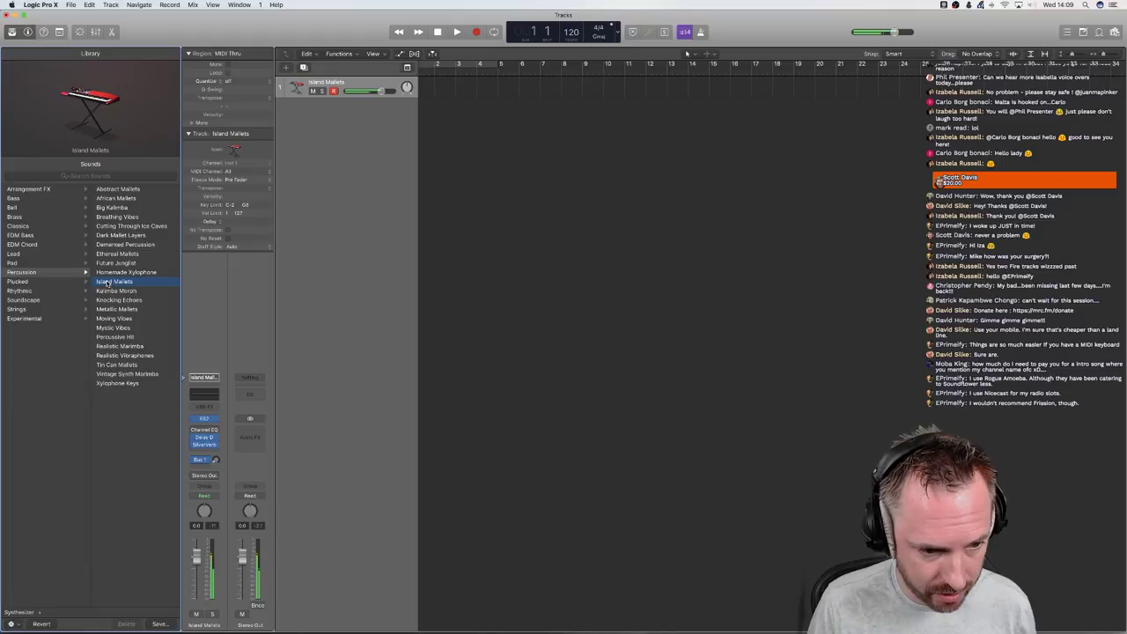
# Play the Xylophone Keys, Ethereal Mallets and Breathing Vibes percussion sounds on the track, one after another
pyautogui.click(136, 387)
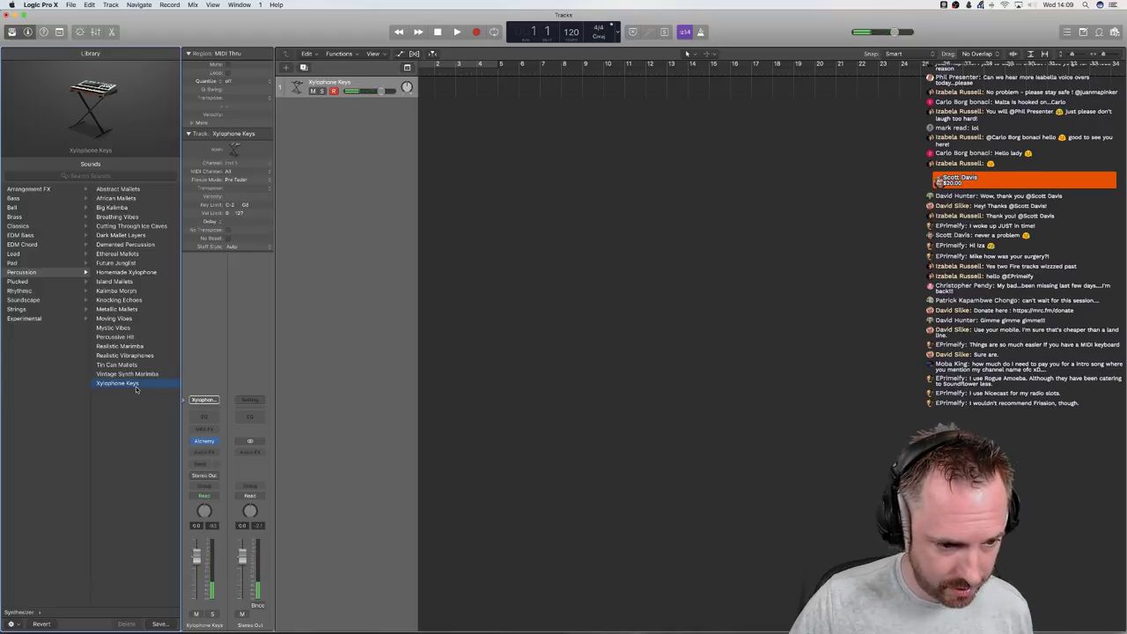
pyautogui.click(123, 253)
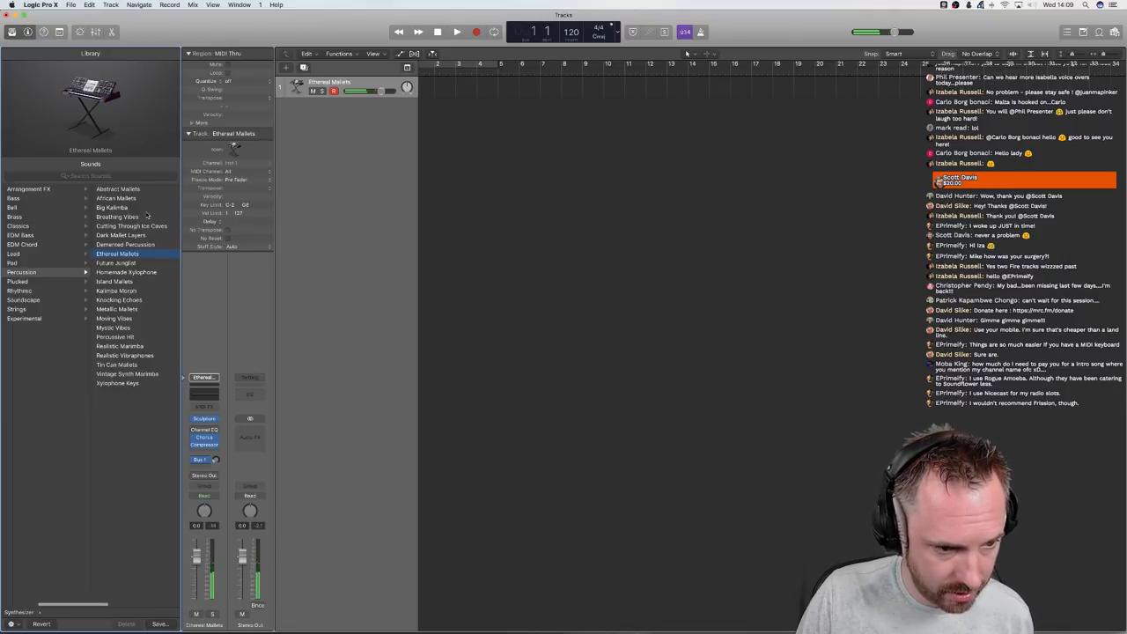
pyautogui.click(125, 217)
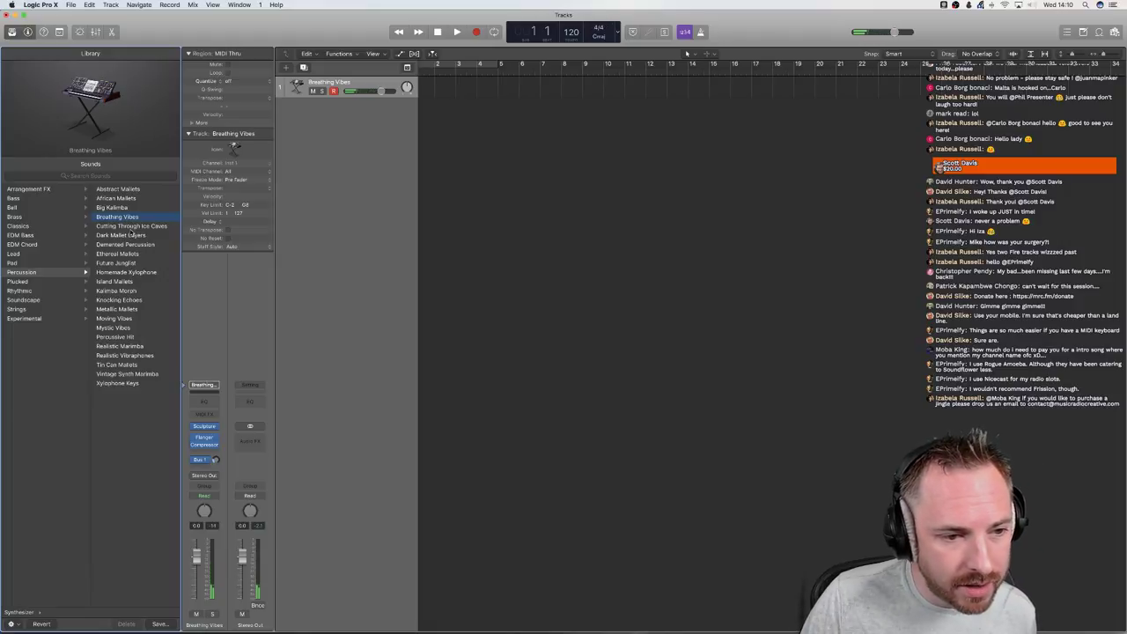
# Search the sound library for "xylo" and load the Xylophone sound dated 15 Jul 2011 on the track
pyautogui.click(77, 175)
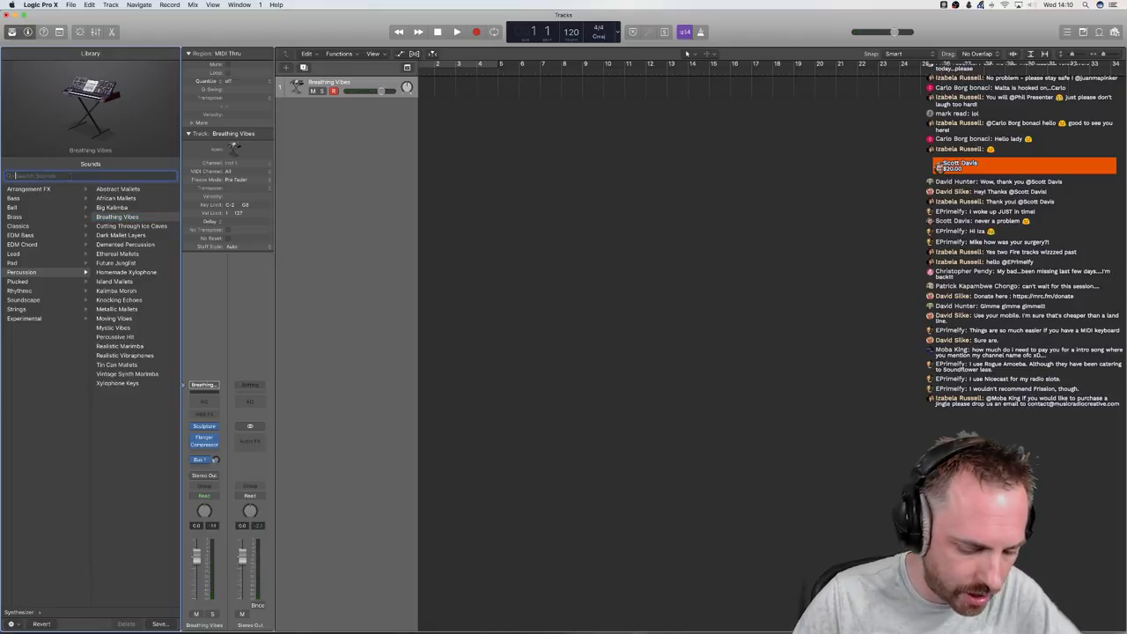
pyautogui.write('xyl')
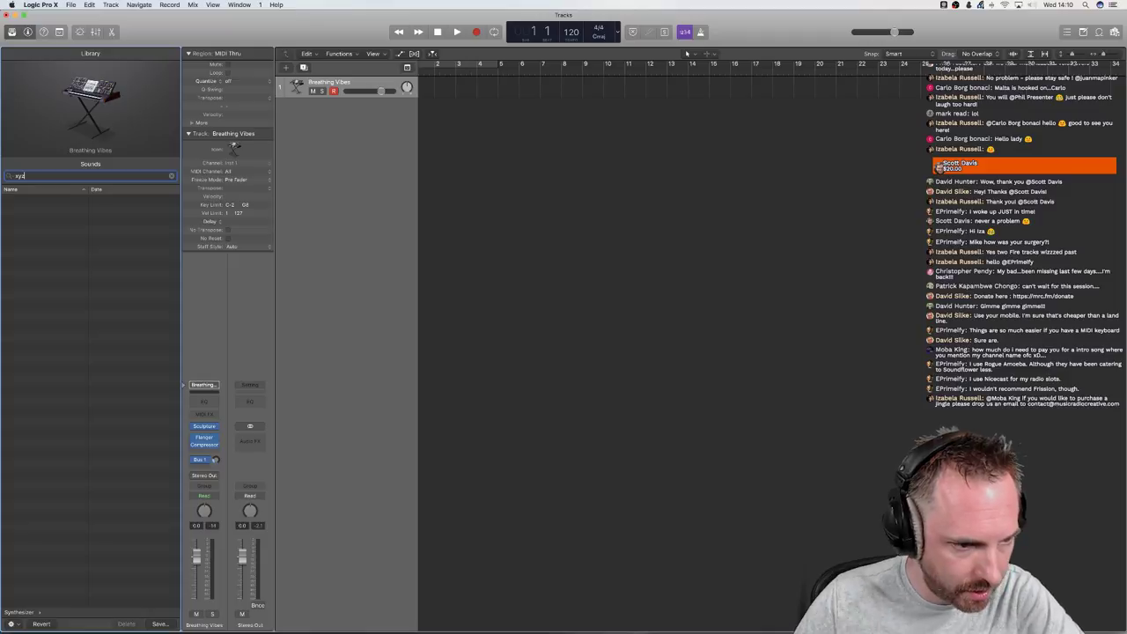
pyautogui.press('BackSpace')
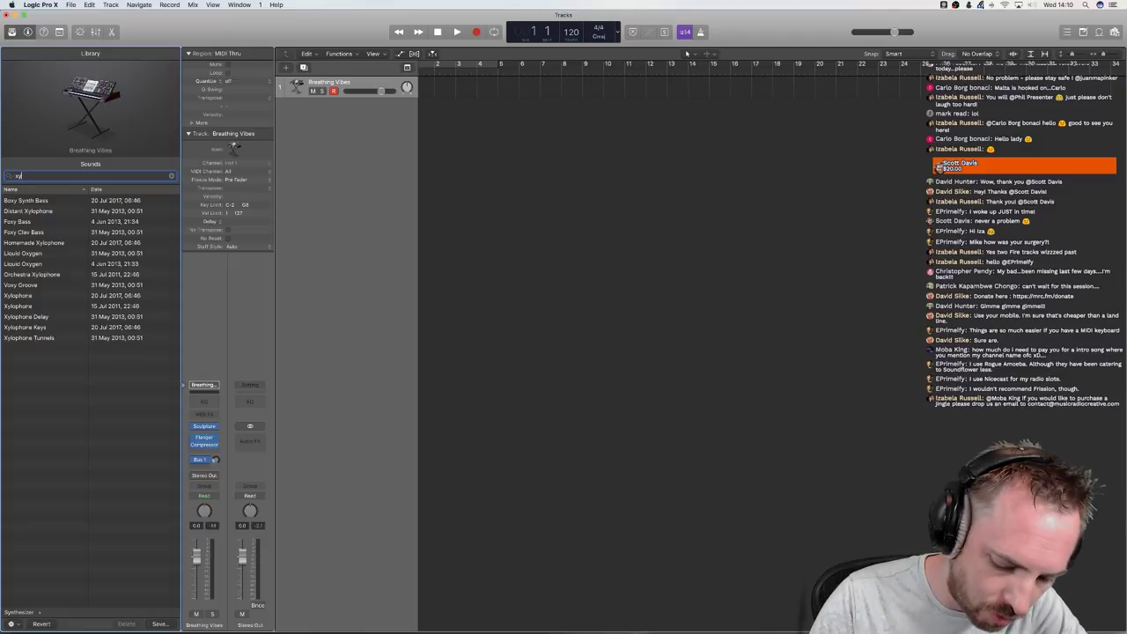
pyautogui.write('lo')
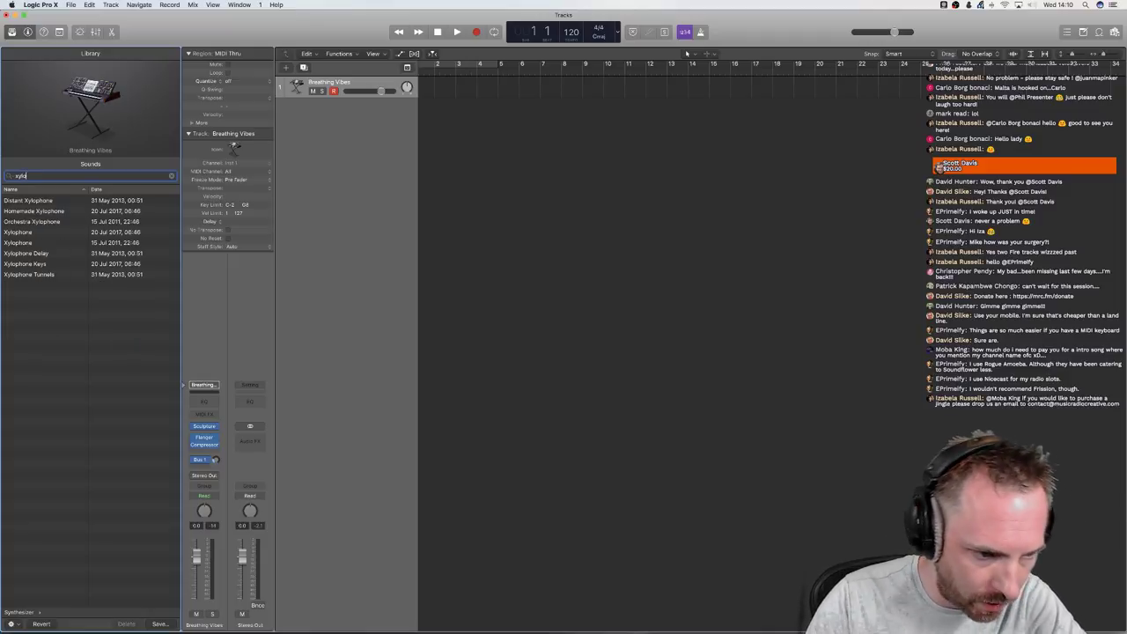
pyautogui.click(37, 243)
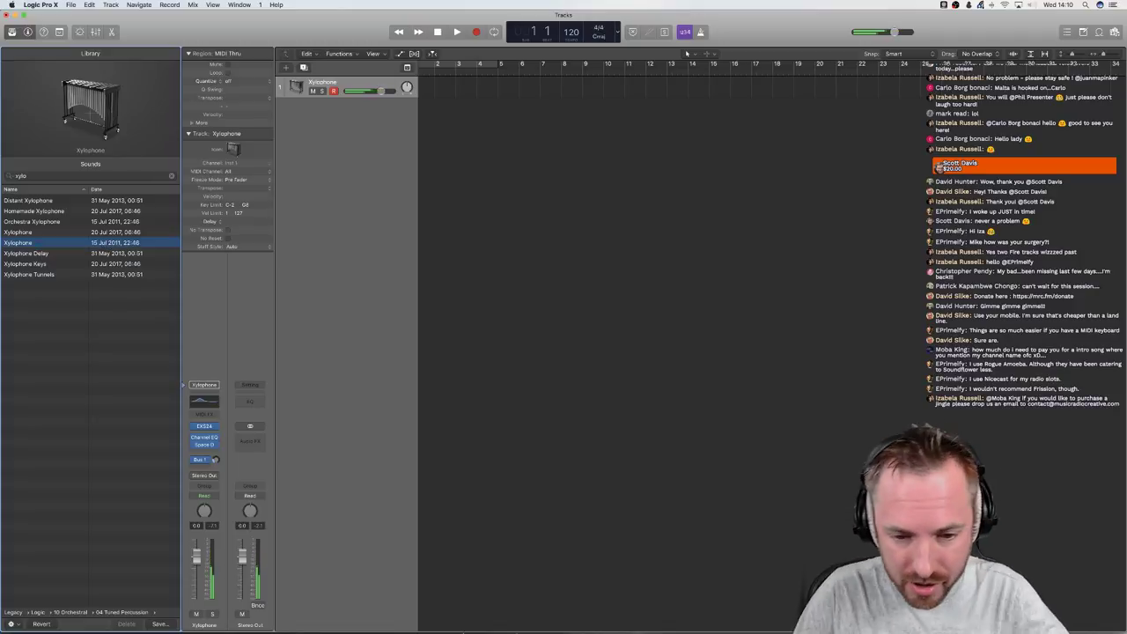
# Switch to Adobe Audition and stop the running recording
pyautogui.moveTo(588, 632)
pyautogui.click(524, 613)
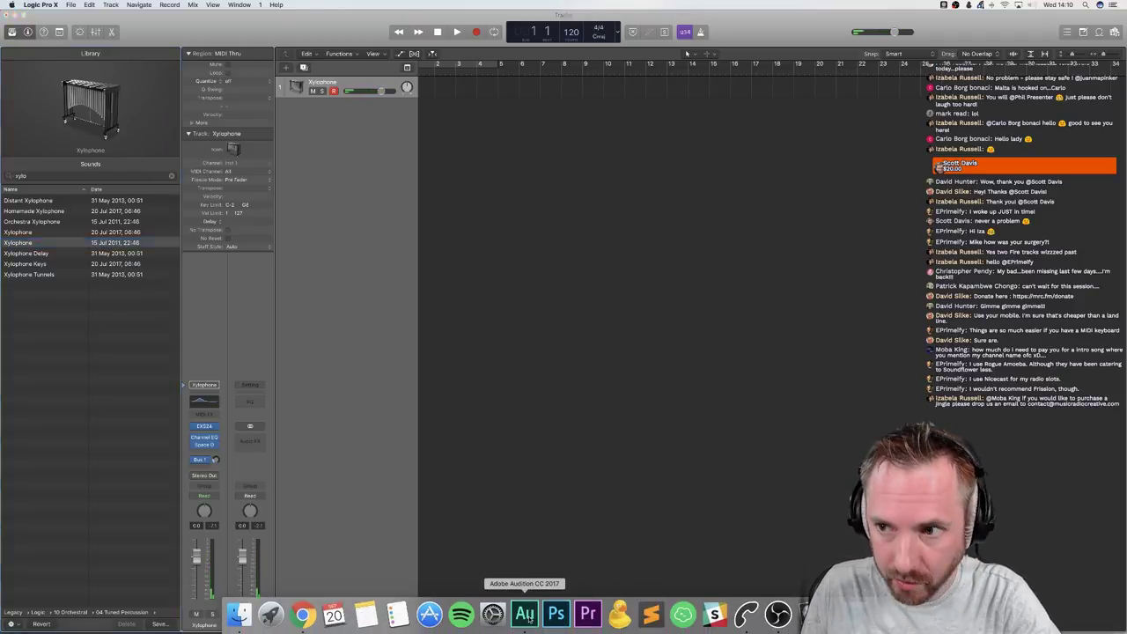
pyautogui.press('space')
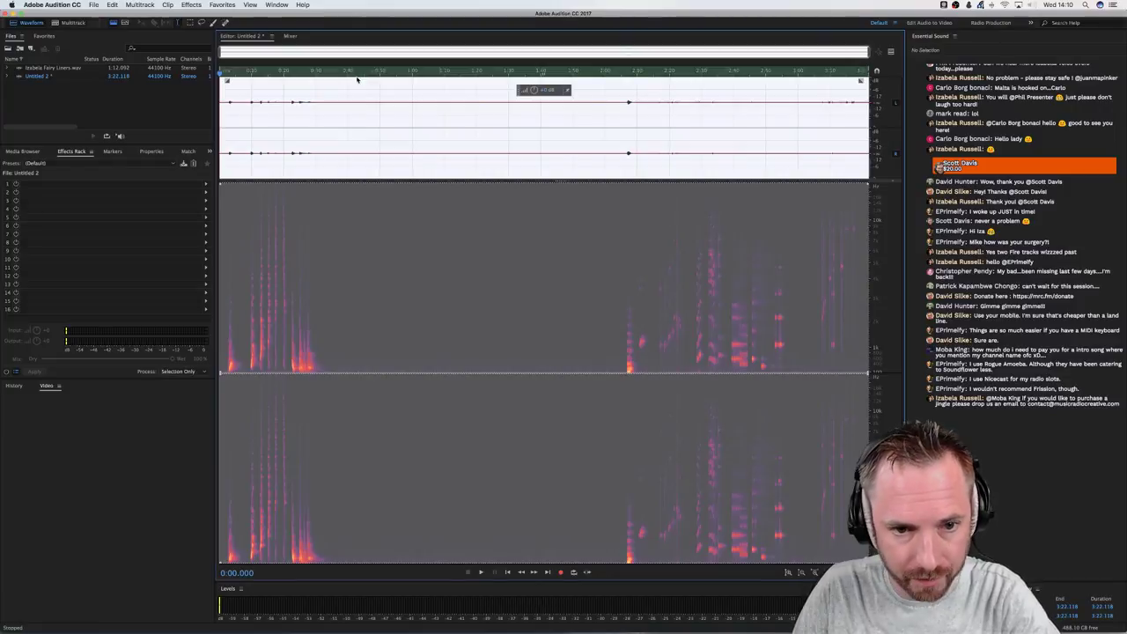
# Normalize the whole recording to -0.1 dB and delete the long silent stretch between the first sounds and the remaining ones
pyautogui.click(222, 5)
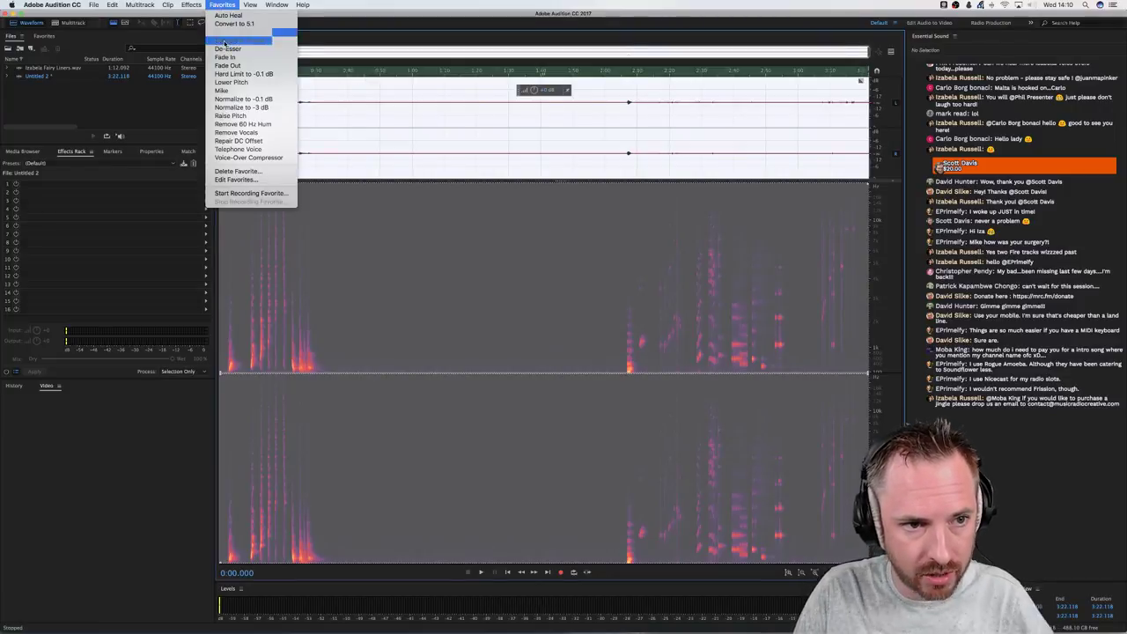
pyautogui.click(238, 98)
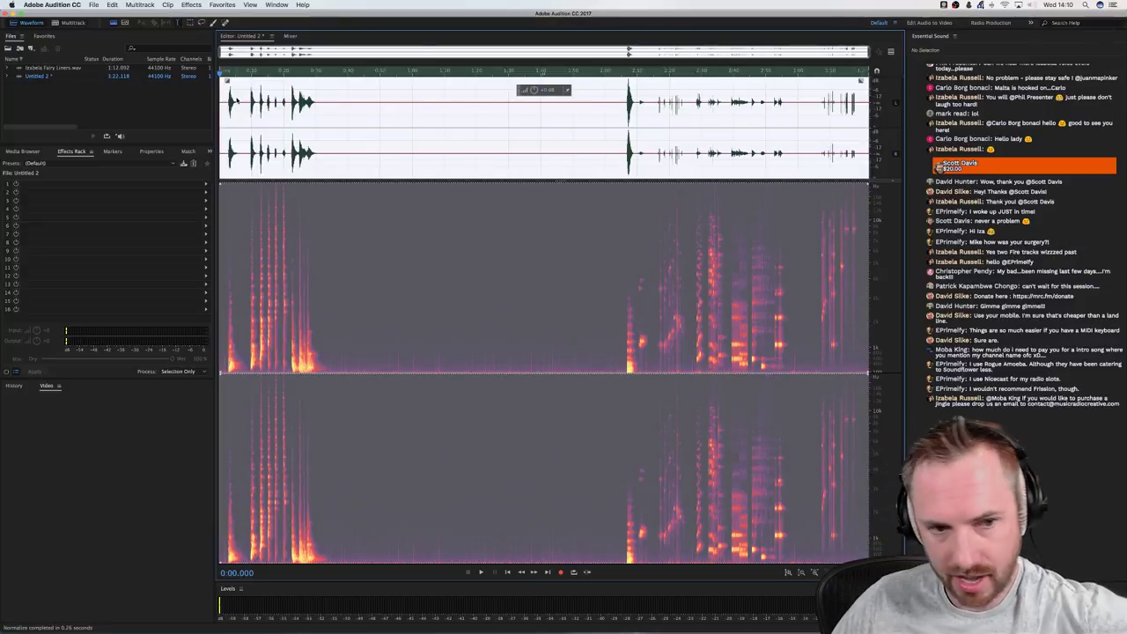
pyautogui.click(224, 143)
pyautogui.moveTo(337, 140); pyautogui.dragTo(623, 163)
pyautogui.press('Delete')
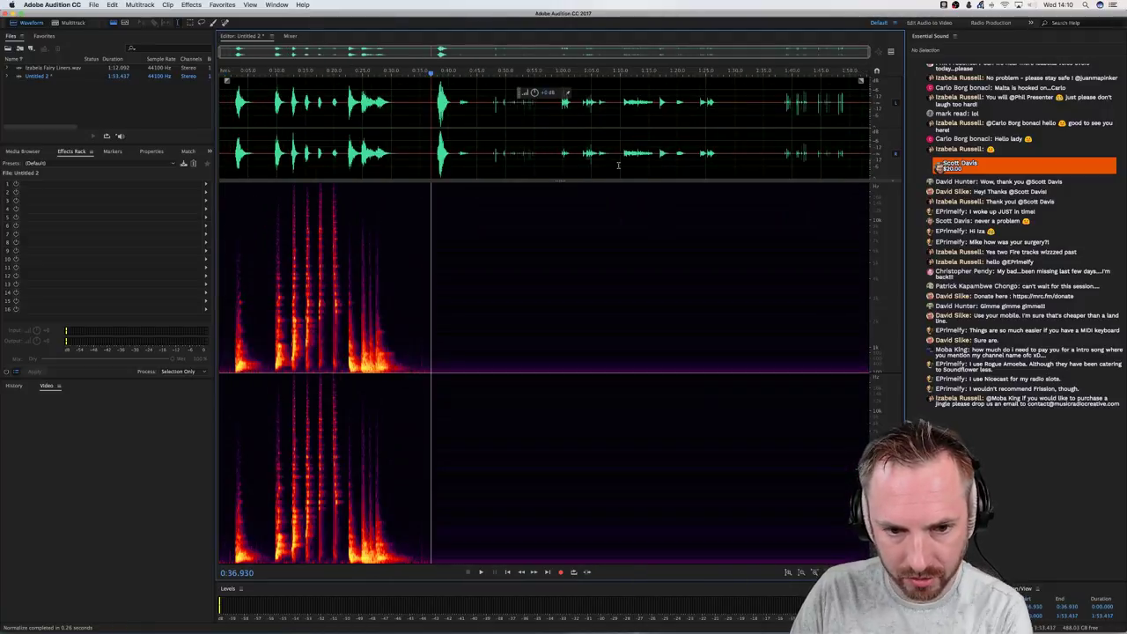
# Save the recording as Fairy Stuff.wav in the Downloads folder, in Wave PCM format
pyautogui.press('super+s')
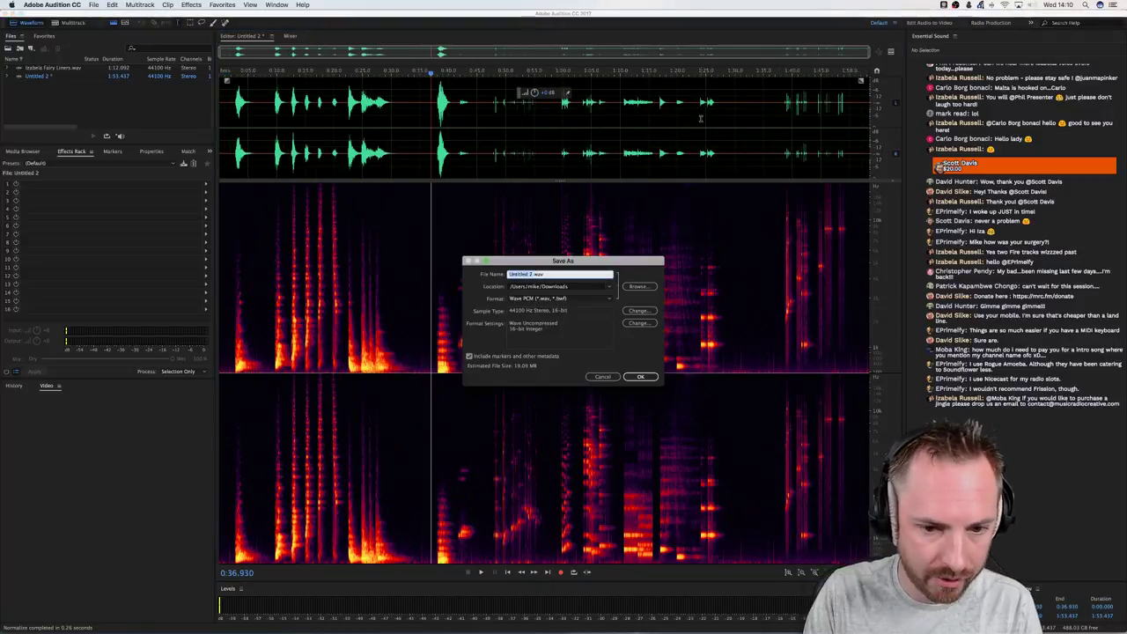
pyautogui.write('Fairy S')
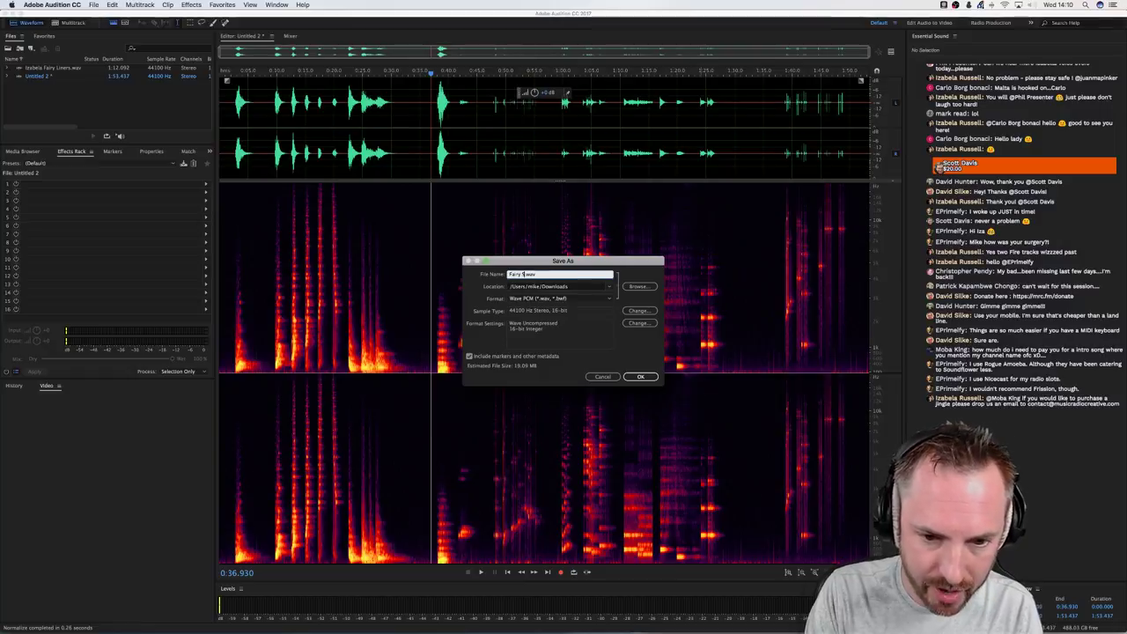
pyautogui.write('tuff')
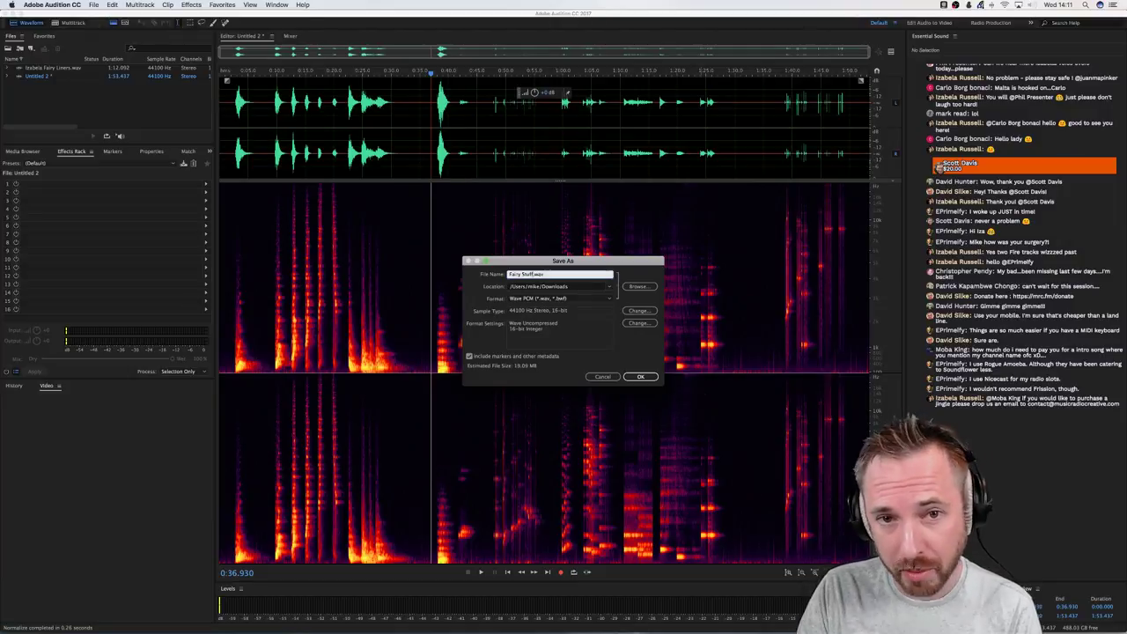
pyautogui.press('Return')
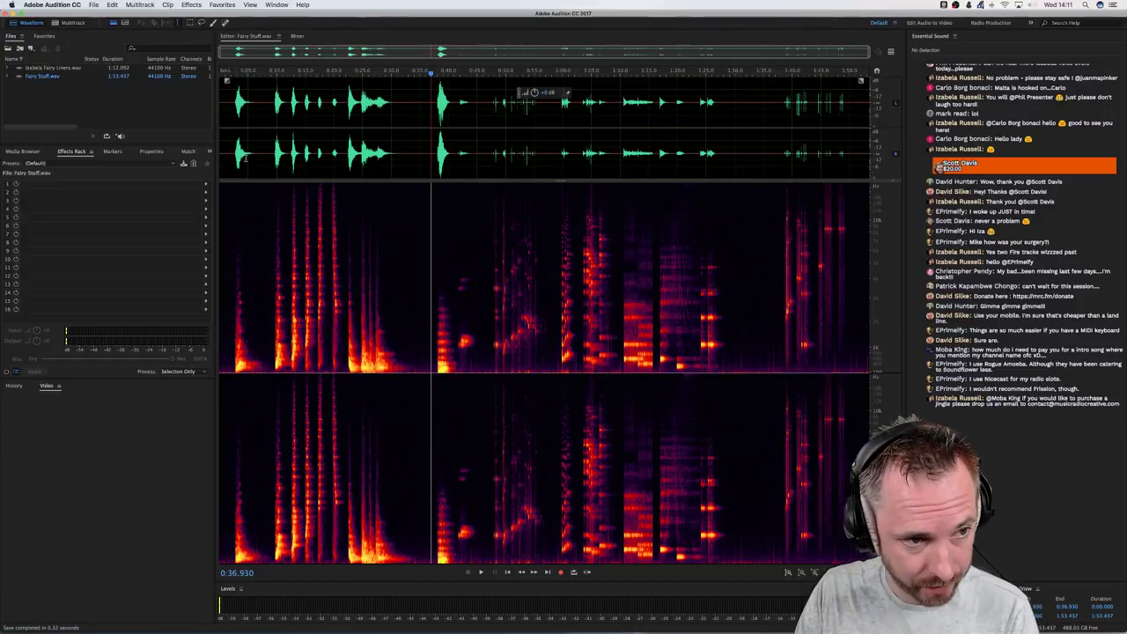
# Open the Fairy Liners voice file and normalize its first phrase, from the start to about 0:08, to -0.1 dB
pyautogui.doubleClick(62, 69)
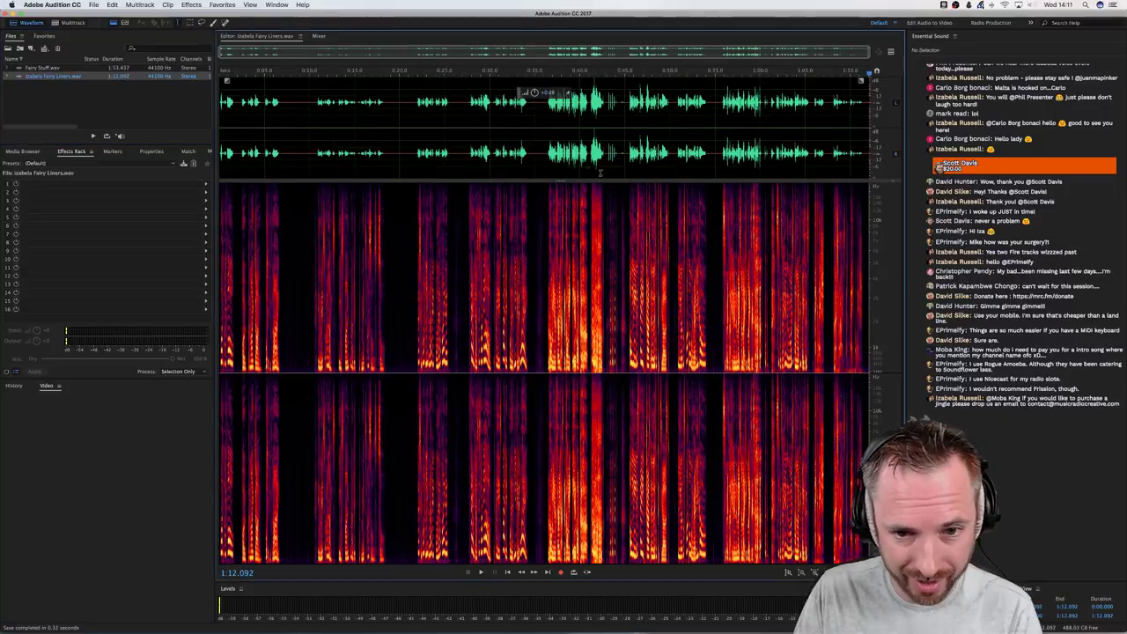
pyautogui.moveTo(294, 150); pyautogui.dragTo(38, 125)
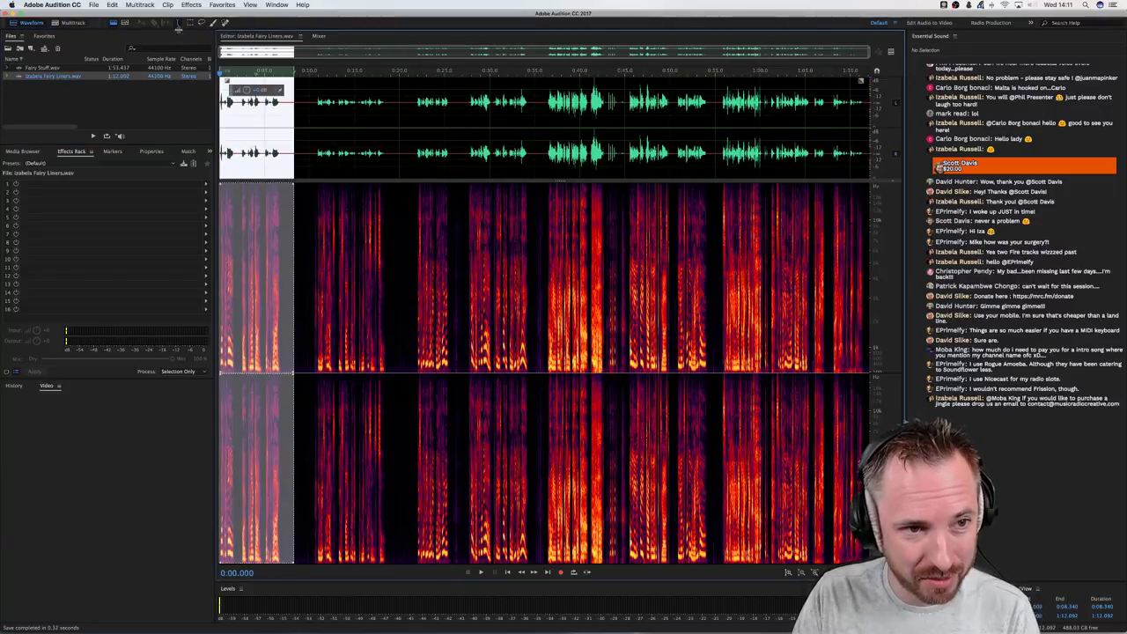
pyautogui.click(222, 5)
pyautogui.click(234, 105)
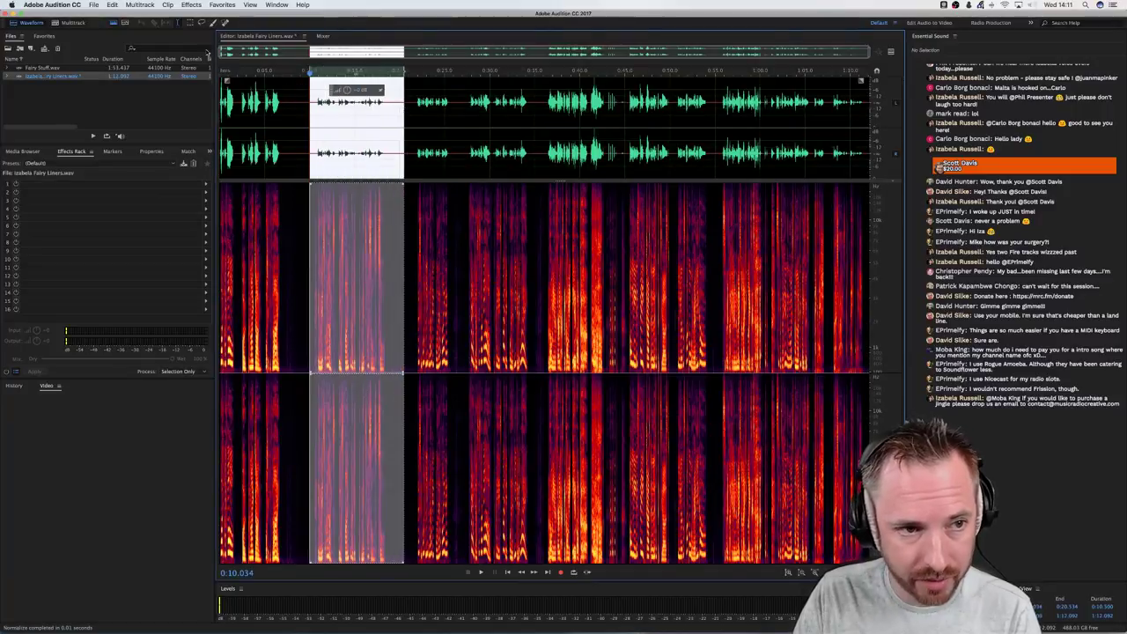
# Normalize the second phrase (about 0:10 to 0:20) and the third phrase (about 0:21 to 0:26) separately to -0.1 dB
pyautogui.click(222, 5)
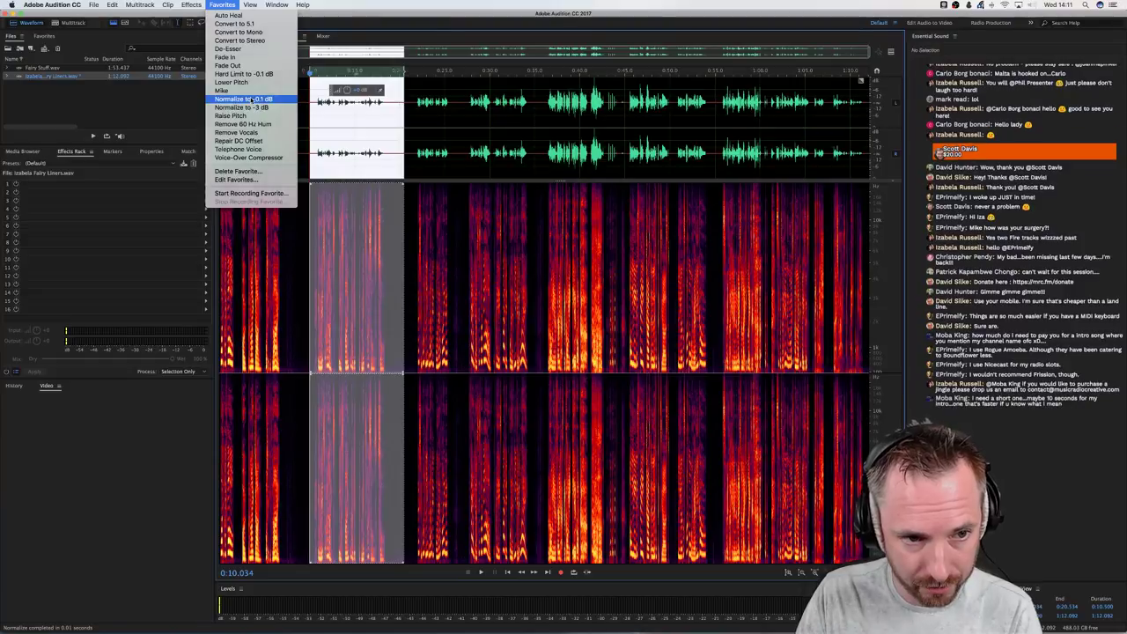
pyautogui.click(242, 106)
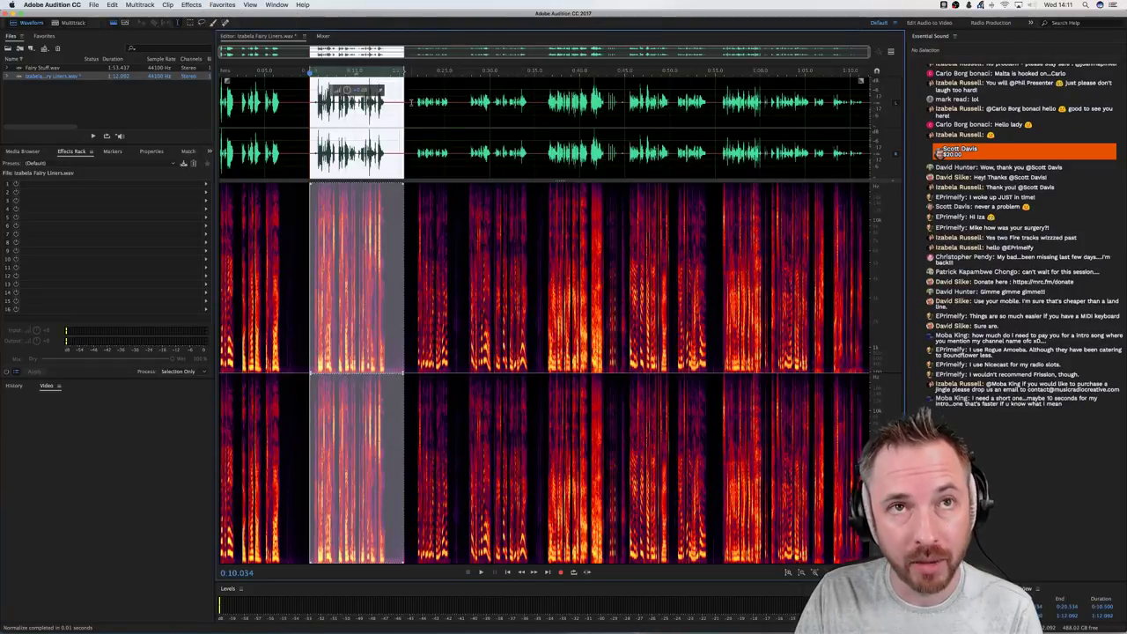
pyautogui.click(413, 107)
pyautogui.moveTo(413, 106); pyautogui.dragTo(452, 106)
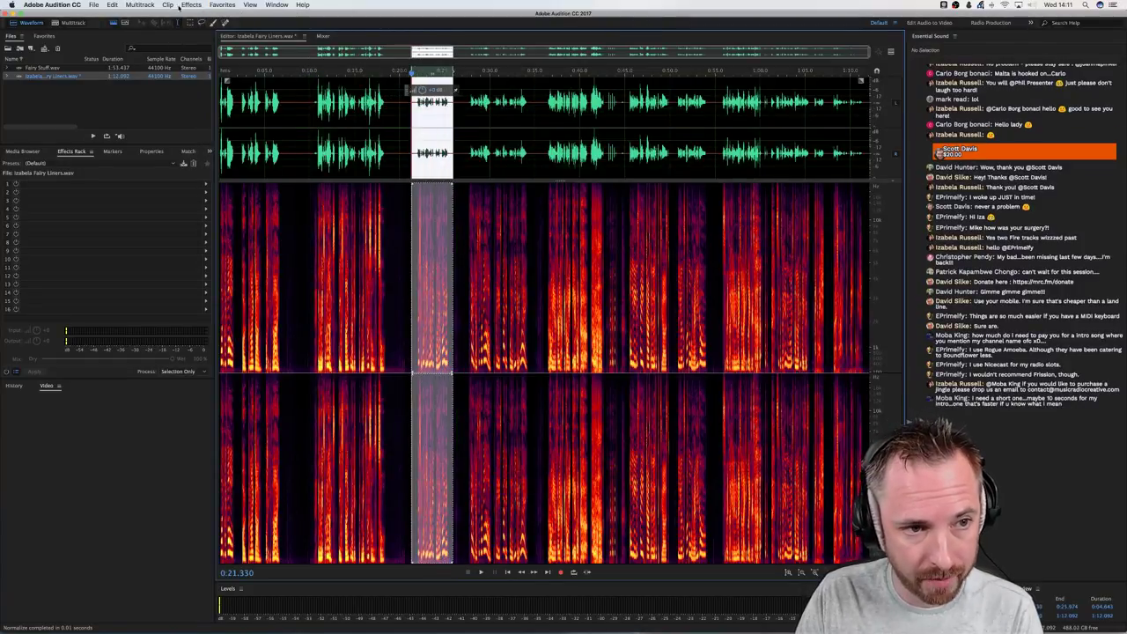
pyautogui.click(190, 4)
pyautogui.moveTo(222, 5)
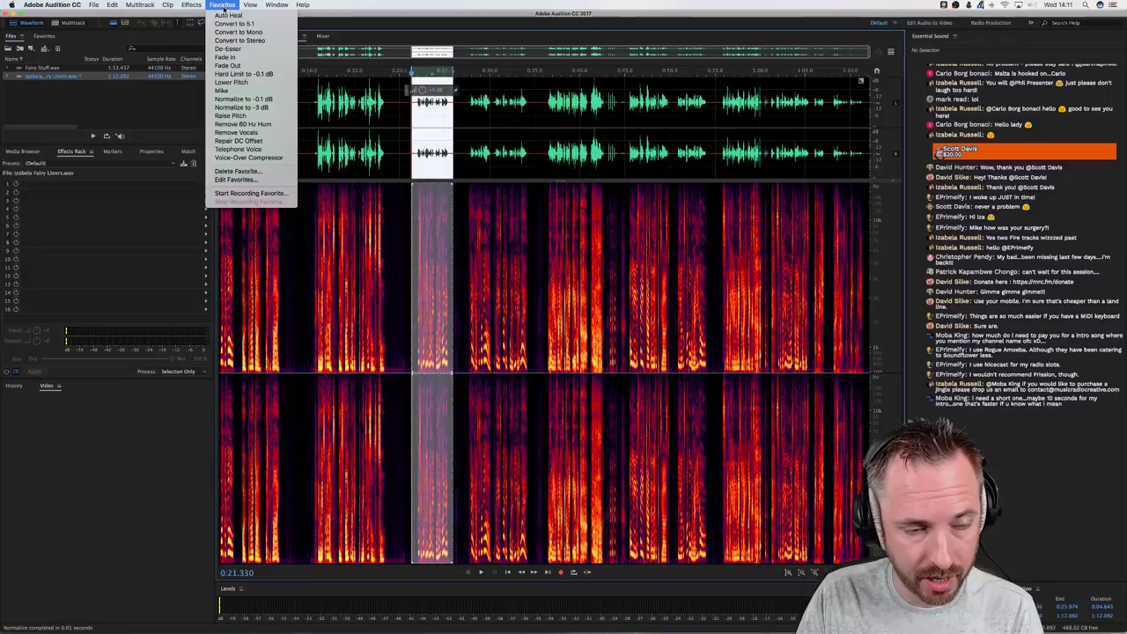
pyautogui.click(244, 98)
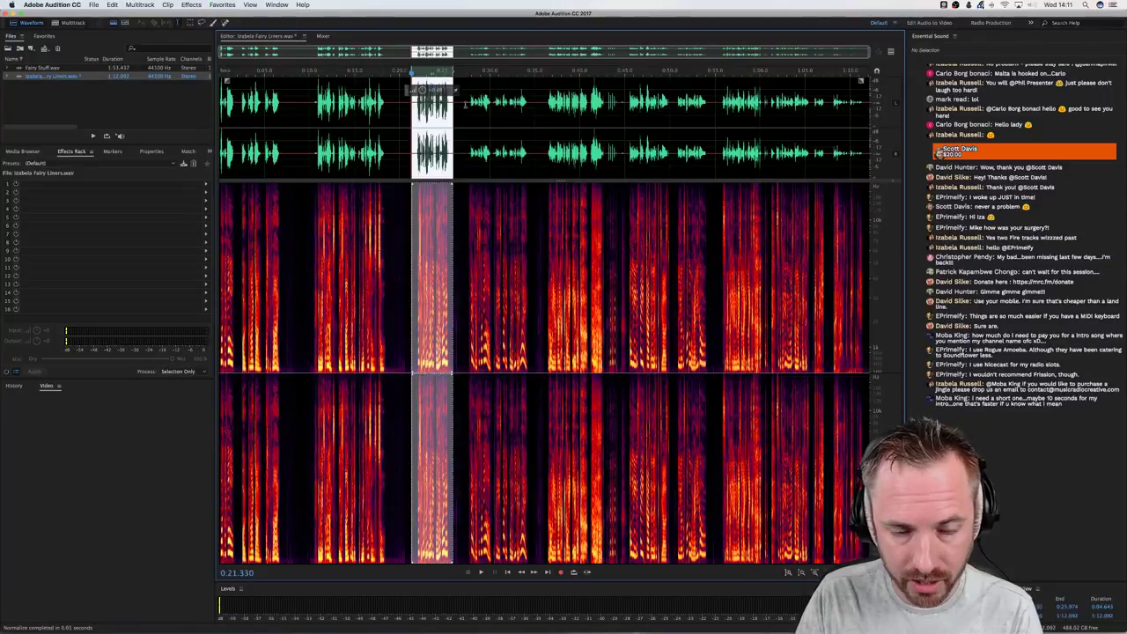
# Normalize the fourth phrase (about 0:27 to 0:35) and the fifth phrase (about 0:36 to 0:45) separately to -0.1 dB
pyautogui.moveTo(464, 104); pyautogui.dragTo(537, 107)
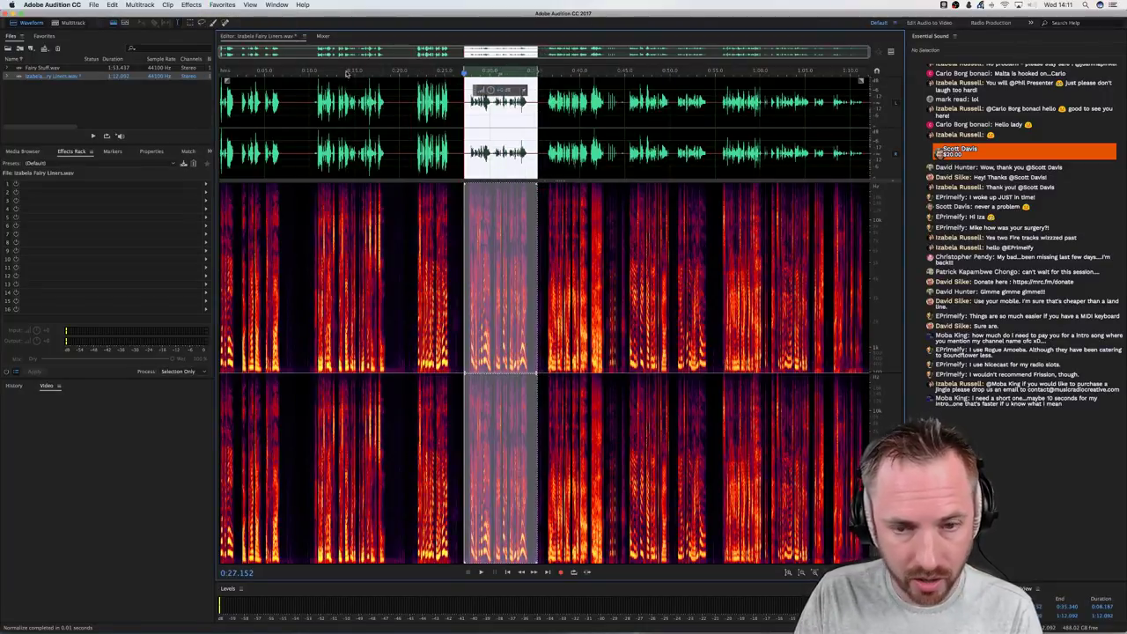
pyautogui.click(221, 5)
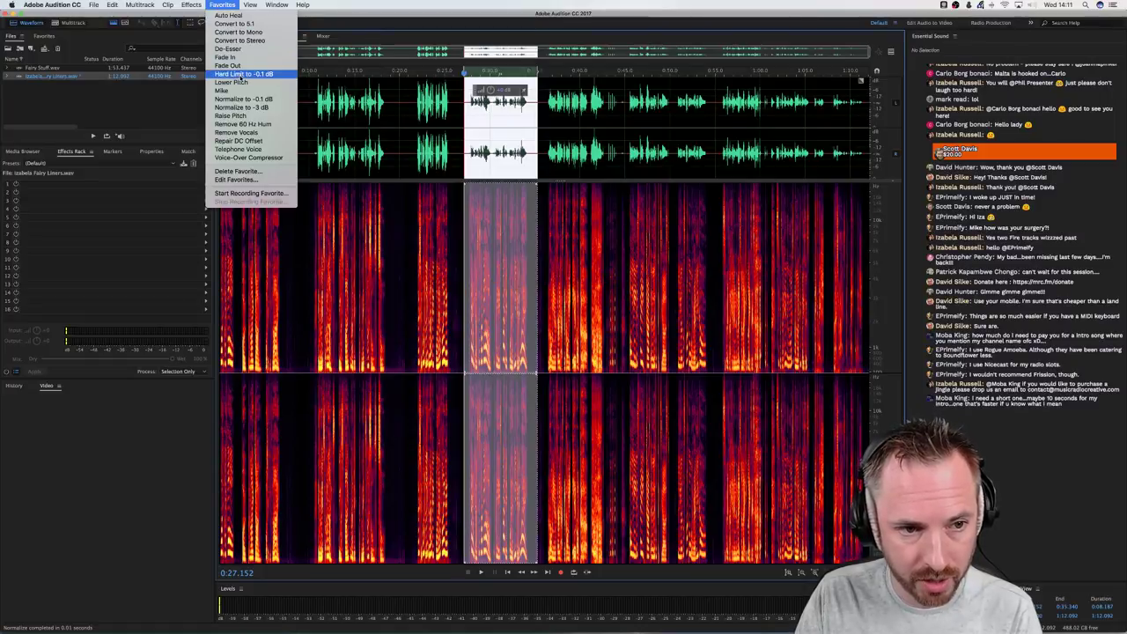
pyautogui.click(245, 99)
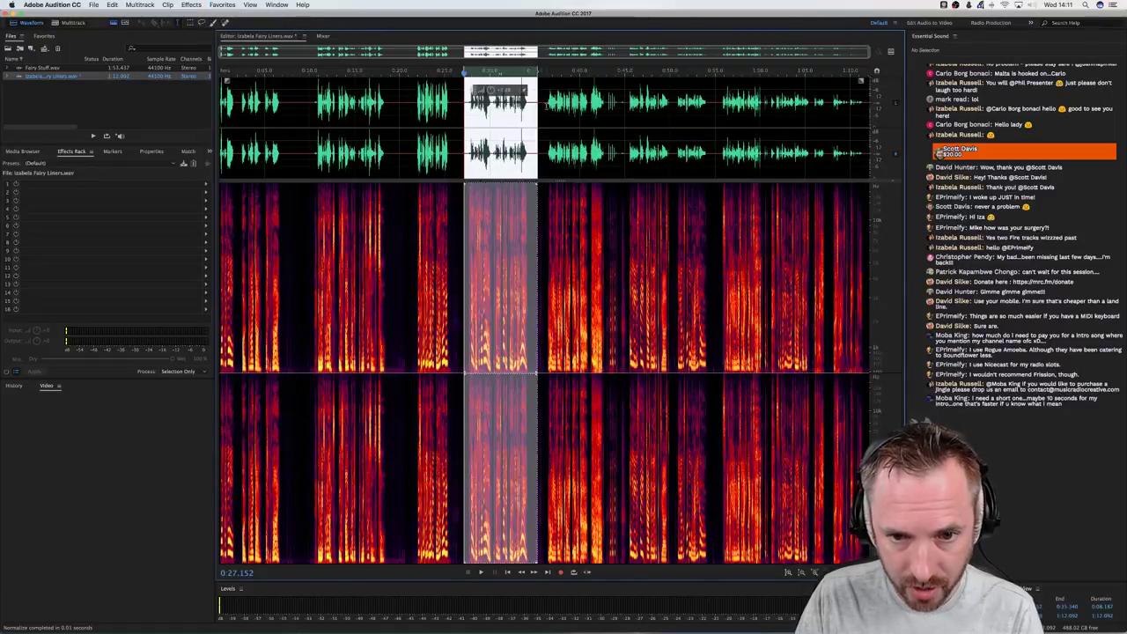
pyautogui.moveTo(545, 107); pyautogui.dragTo(627, 105)
pyautogui.click(191, 5)
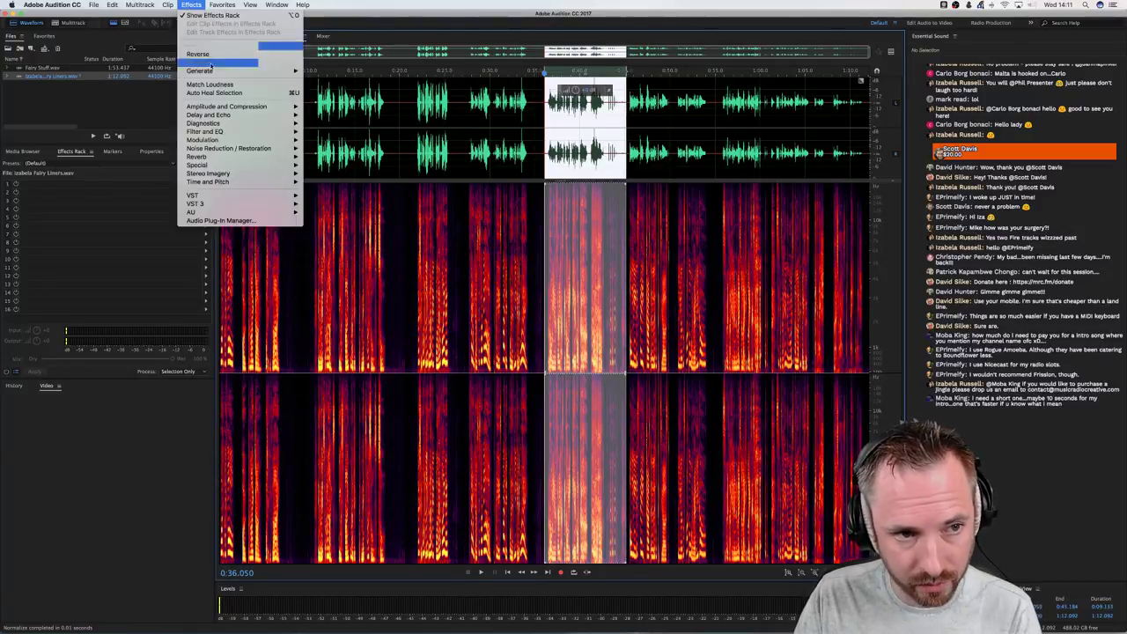
pyautogui.moveTo(222, 5)
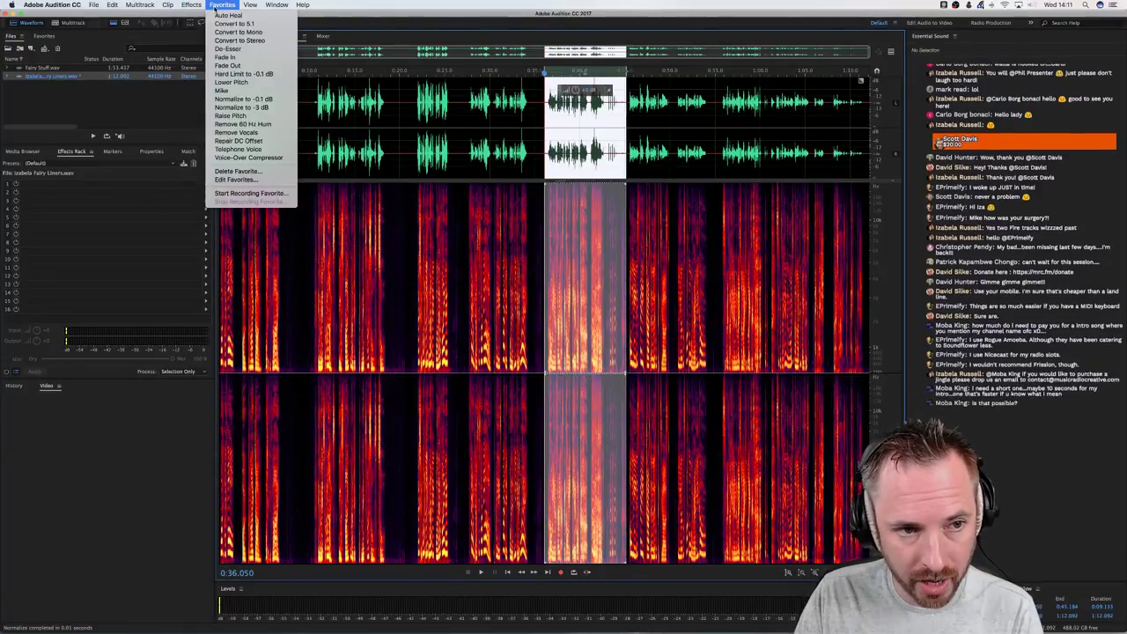
pyautogui.click(249, 100)
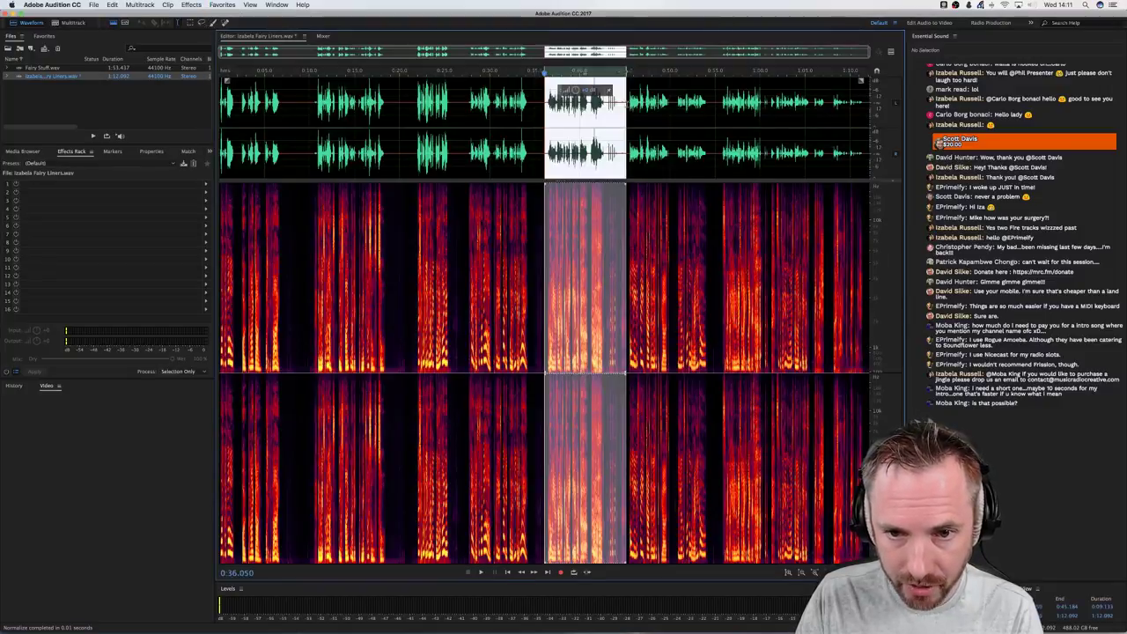
# Normalize the sixth phrase (about 0:45 to 0:50) and the seventh phrase (about 0:51 to 0:55) separately to -0.1 dB
pyautogui.click(627, 104)
pyautogui.moveTo(626, 104); pyautogui.dragTo(673, 104)
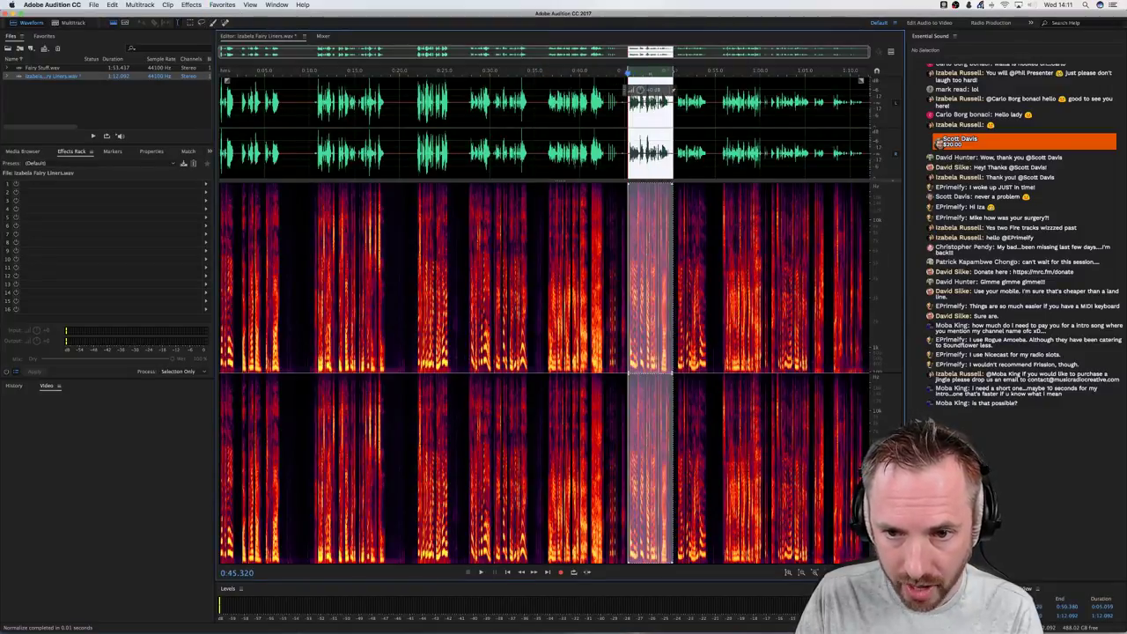
pyautogui.click(222, 4)
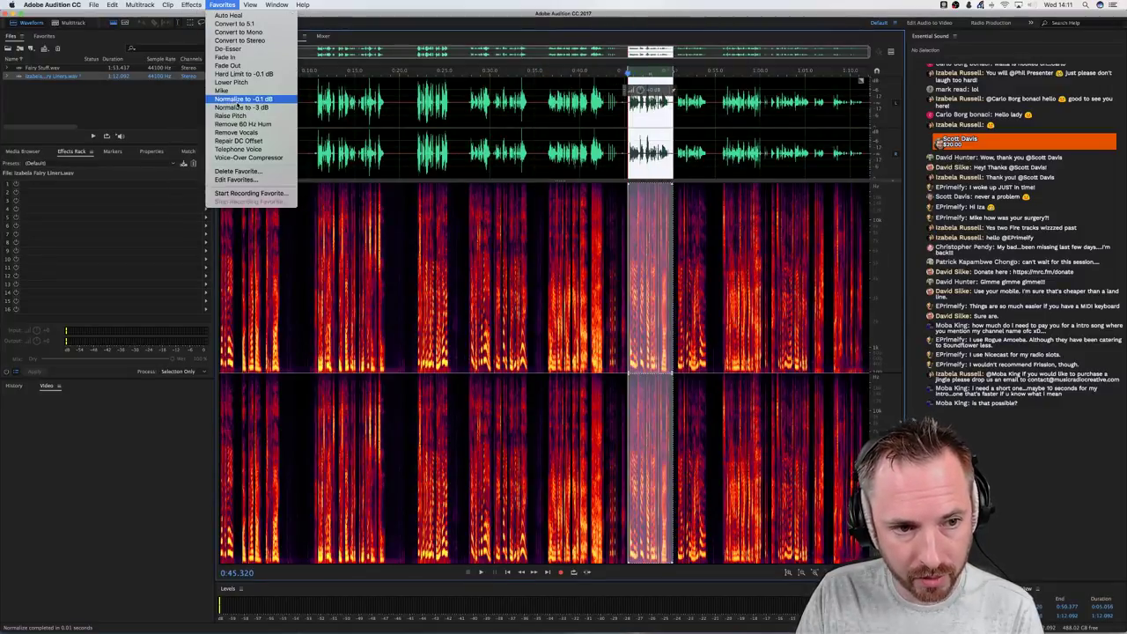
pyautogui.click(237, 100)
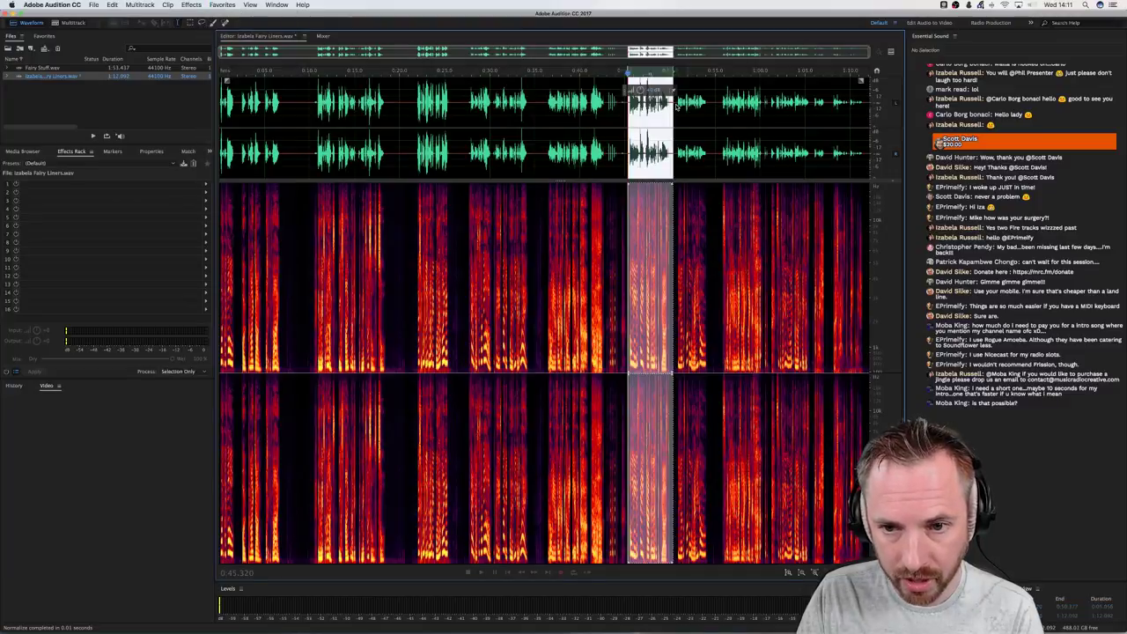
pyautogui.moveTo(674, 104); pyautogui.dragTo(712, 104)
pyautogui.click(222, 5)
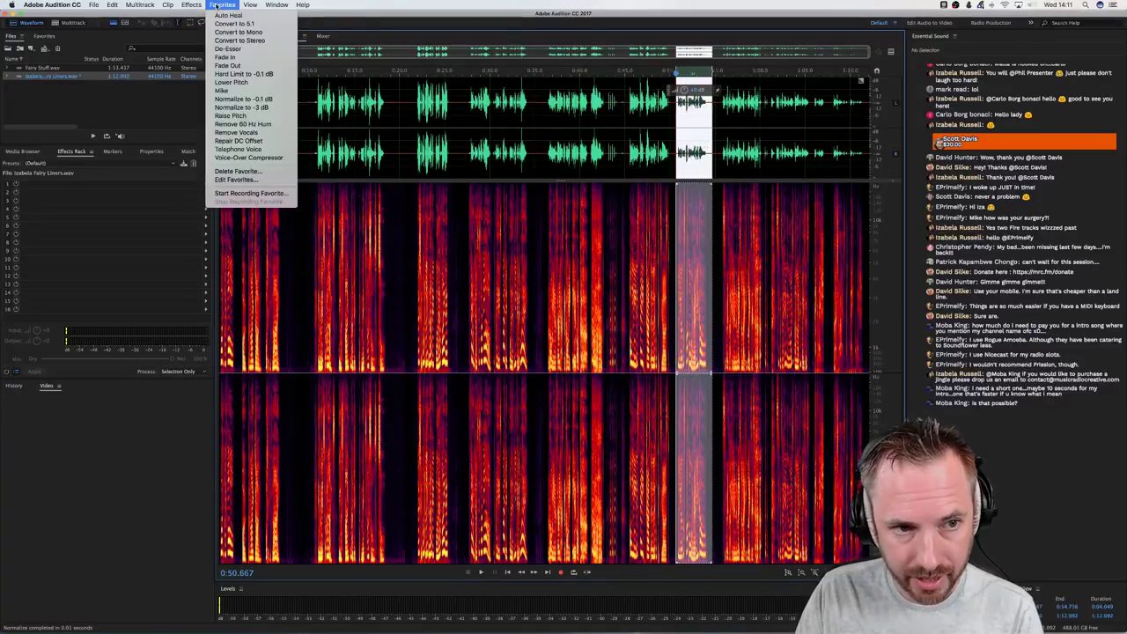
pyautogui.press('Return')
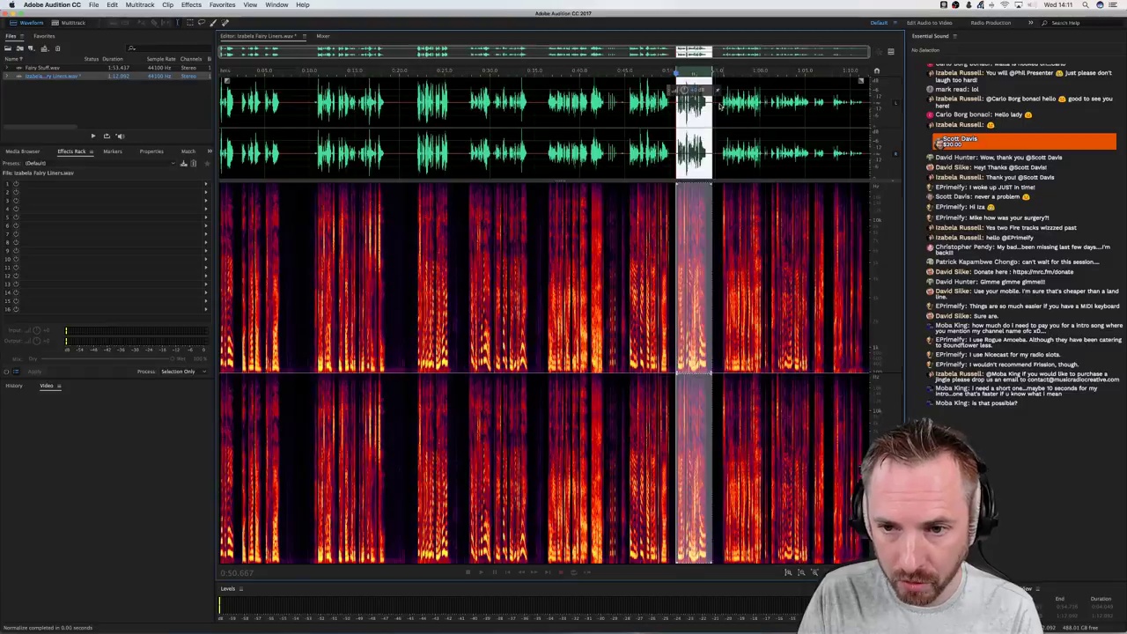
# Normalize the eighth section (about 0:56 to 1:06) and the last section (about 1:06 to 1:12) separately to -0.1 dB
pyautogui.moveTo(720, 104); pyautogui.dragTo(812, 103)
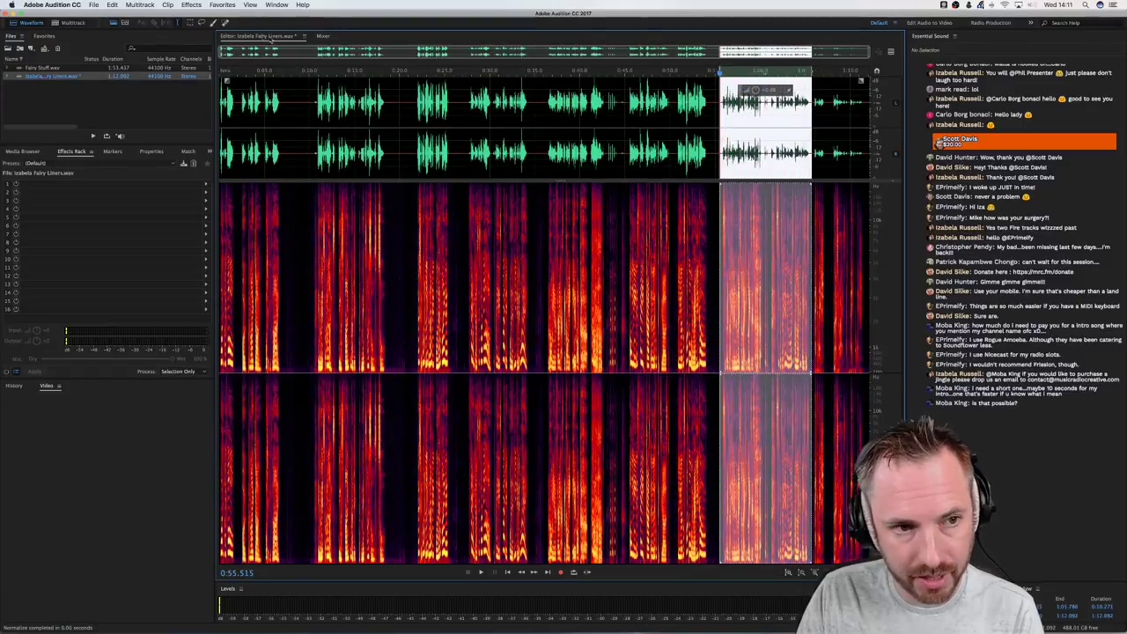
pyautogui.click(221, 5)
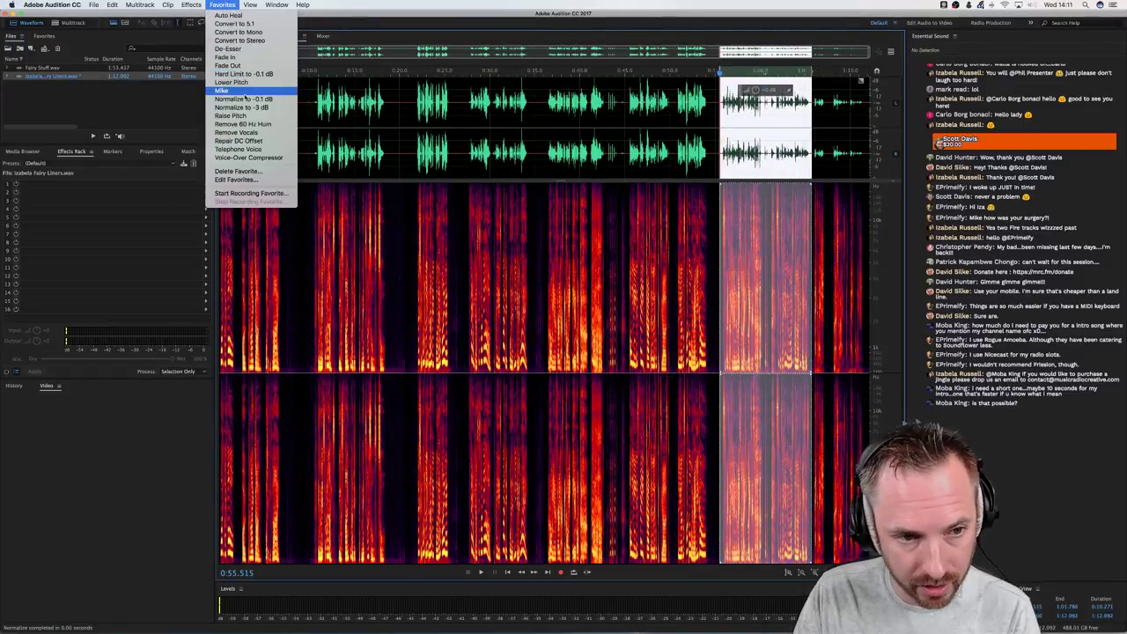
pyautogui.click(245, 99)
pyautogui.click(811, 104)
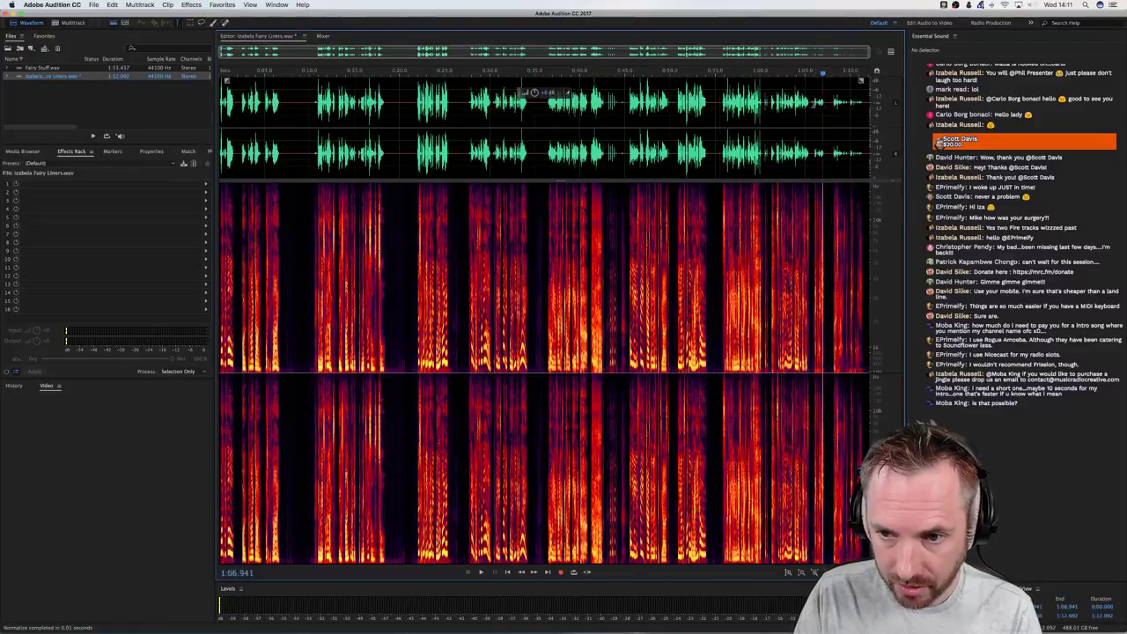
pyautogui.moveTo(814, 106); pyautogui.dragTo(870, 108)
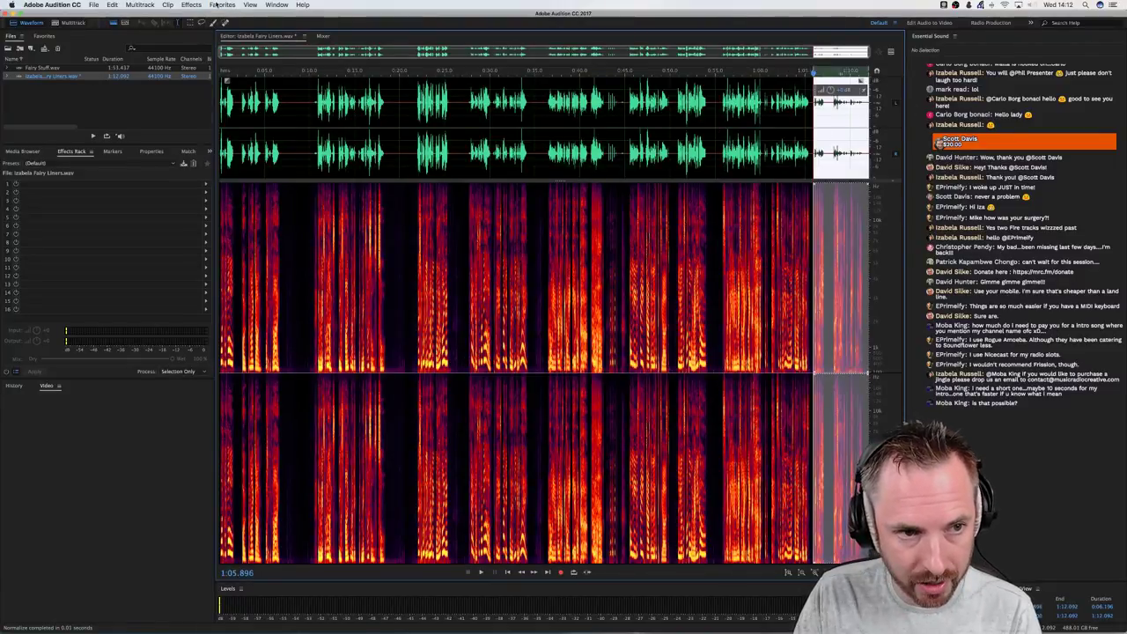
pyautogui.click(222, 4)
pyautogui.click(244, 98)
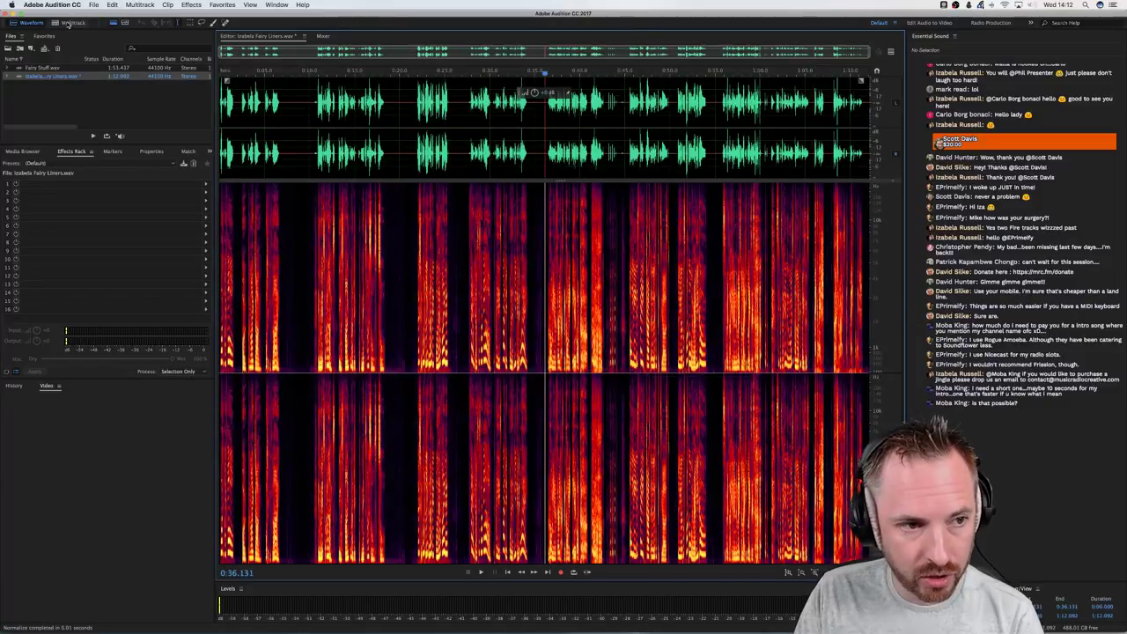
# Create a multitrack session named Fairy Production from the MRC template
pyautogui.click(72, 22)
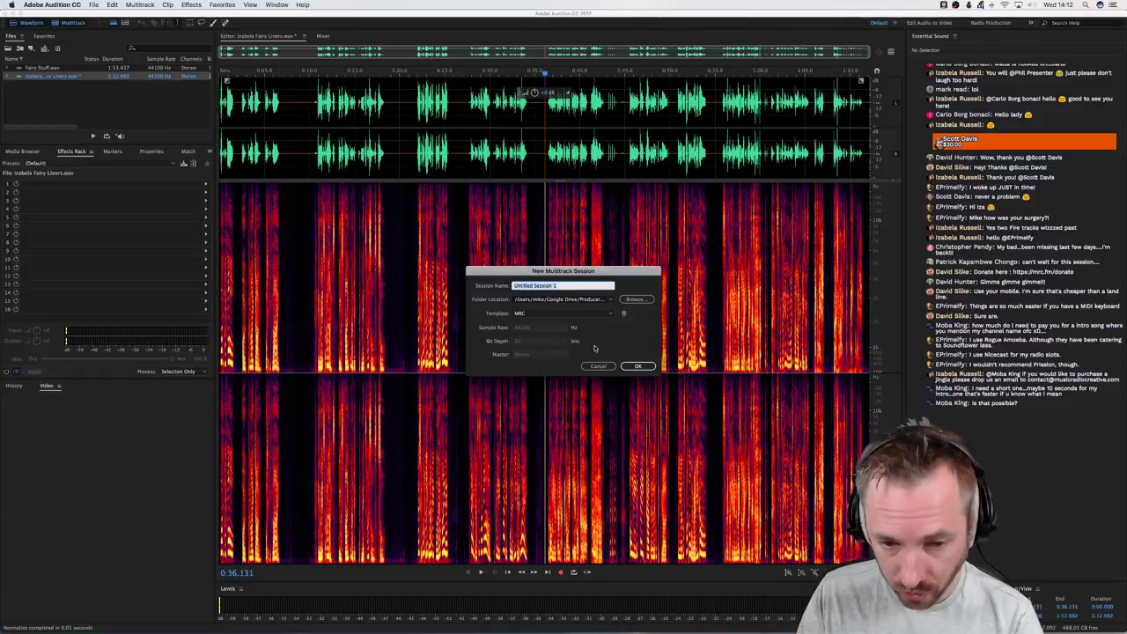
pyautogui.write('Fairy')
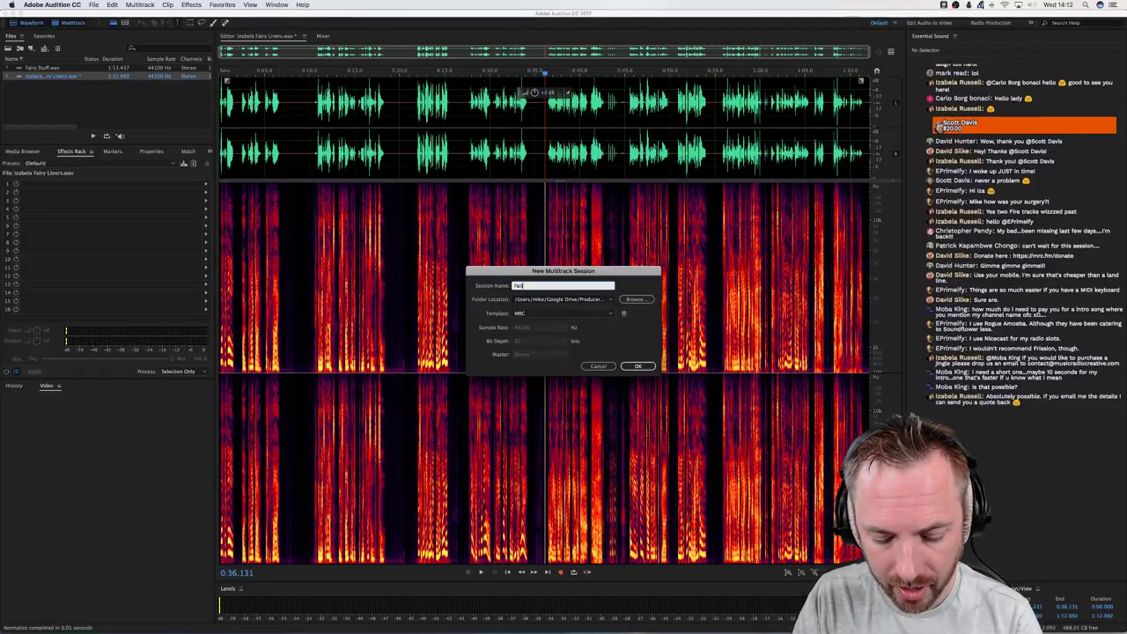
pyautogui.write(' Production')
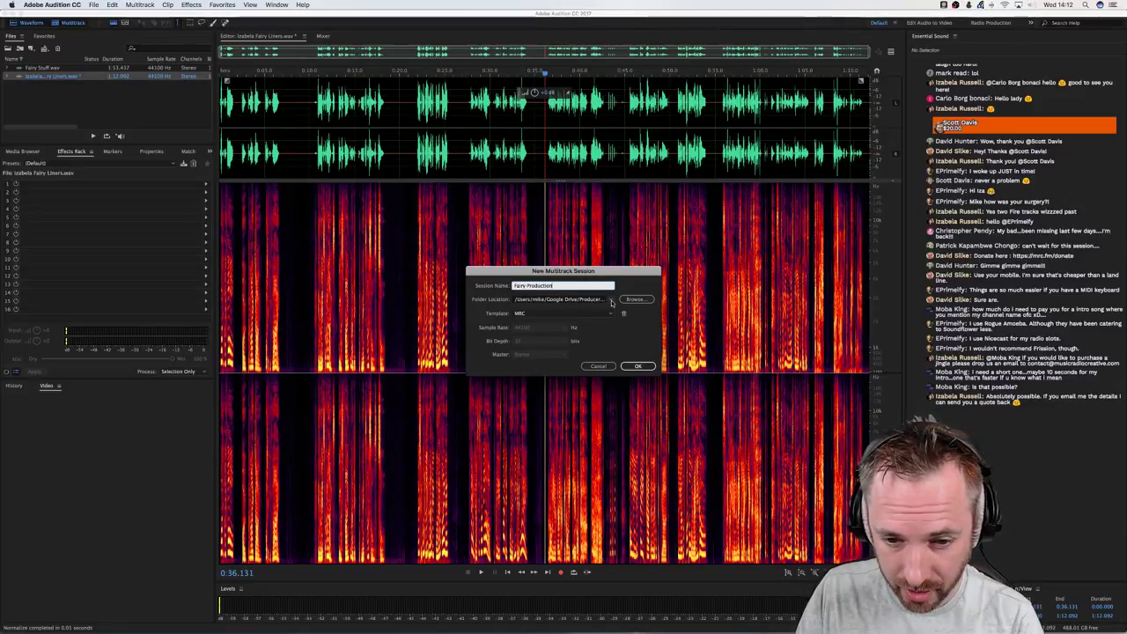
pyautogui.click(576, 299)
pyautogui.click(559, 315)
pyautogui.click(634, 366)
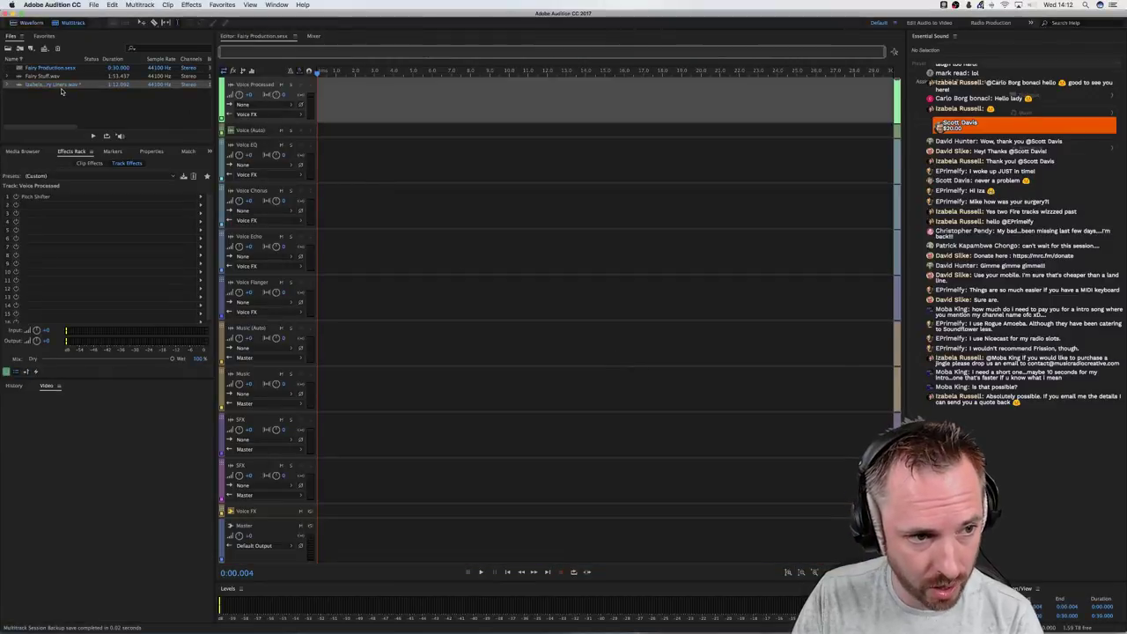
# Place the Fairy Liners voice file on the Voice Processed track and delete the gap after its first phrase, about 0:07 to 0:10
pyautogui.moveTo(61, 87); pyautogui.dragTo(389, 114)
pyautogui.scroll(-2, 383, 68)
pyautogui.press('Delete')
# Razor the remaining voice clip into separate phrases at about 0:21, 0:26, 0:35, 0:45, 0:50, 0:55, 1:06 and 1:08
pyautogui.click(453, 111)
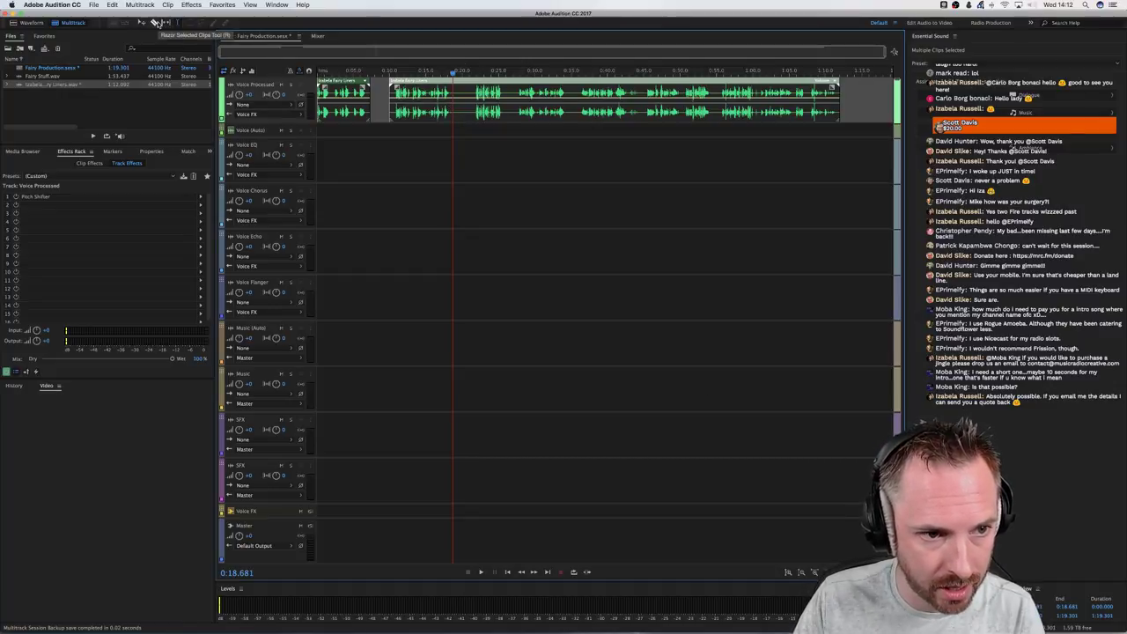
pyautogui.click(467, 110)
pyautogui.click(508, 109)
pyautogui.click(575, 109)
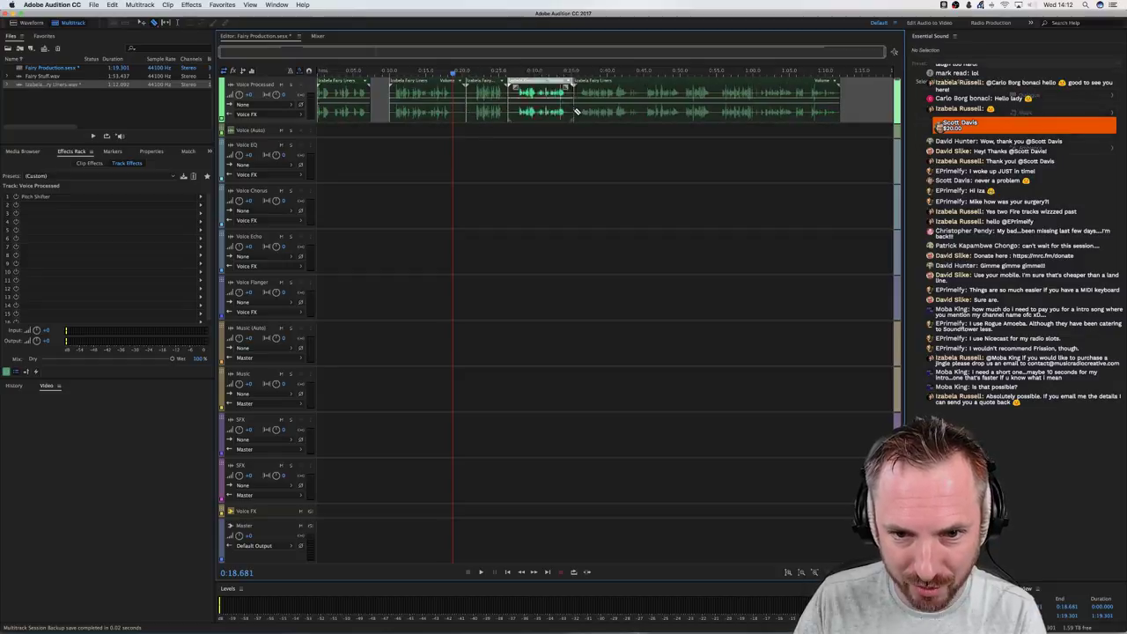
pyautogui.click(646, 112)
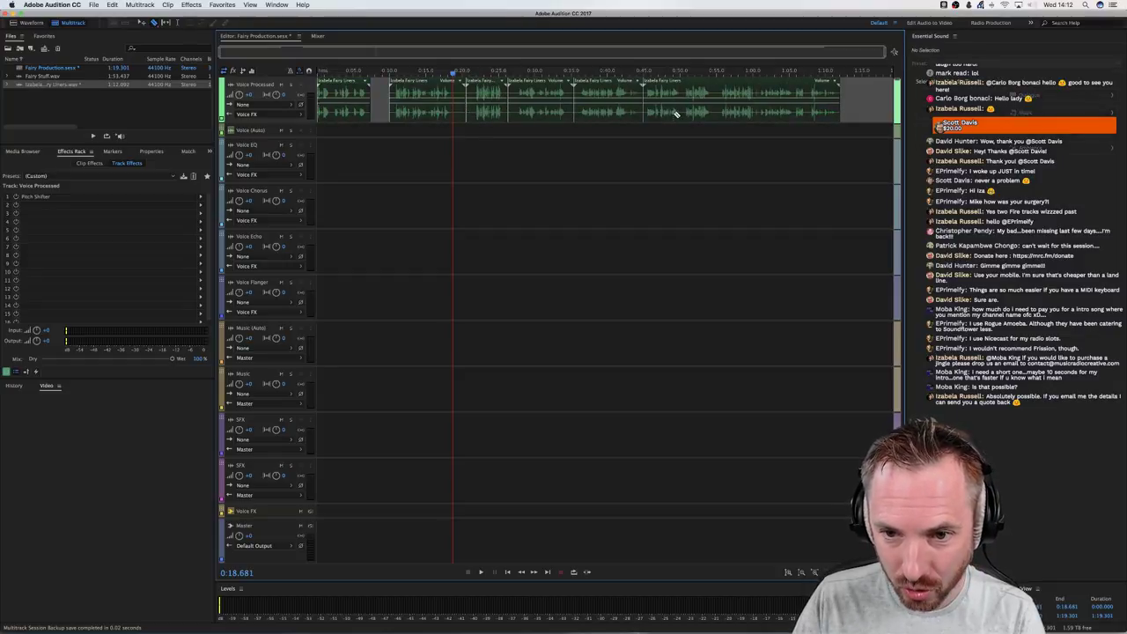
pyautogui.click(682, 112)
pyautogui.click(716, 111)
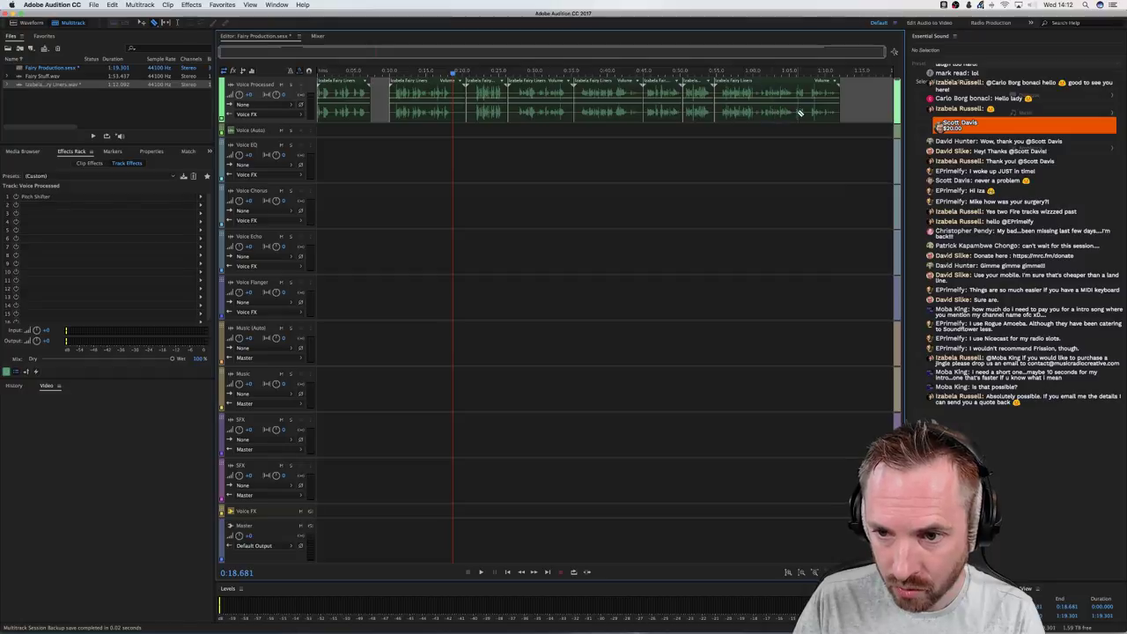
pyautogui.click(801, 113)
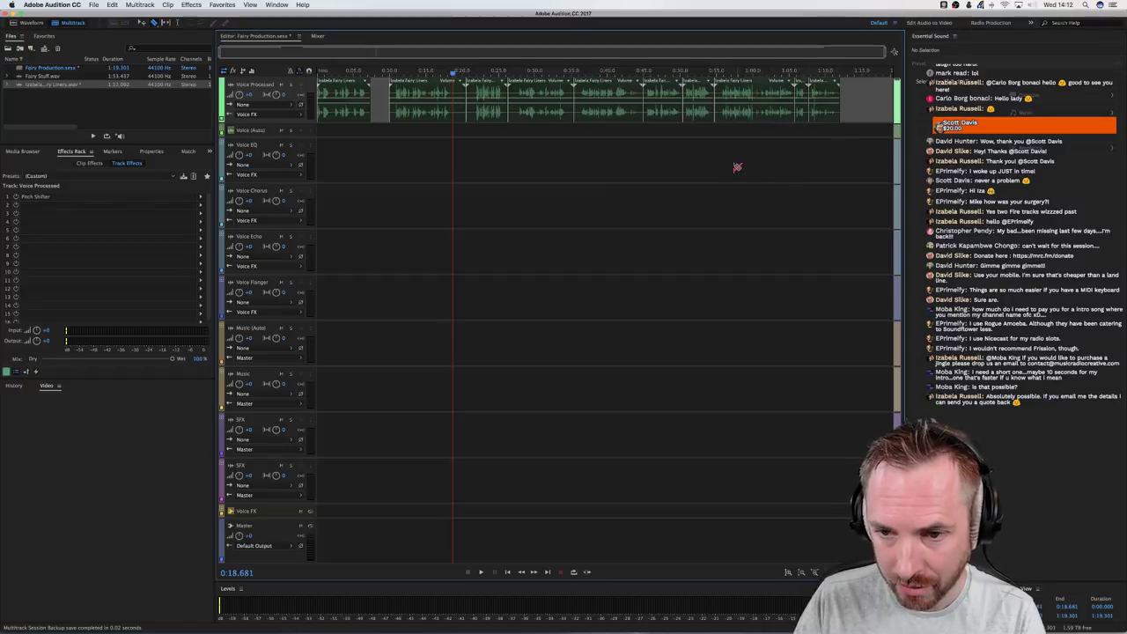
pyautogui.press('t')
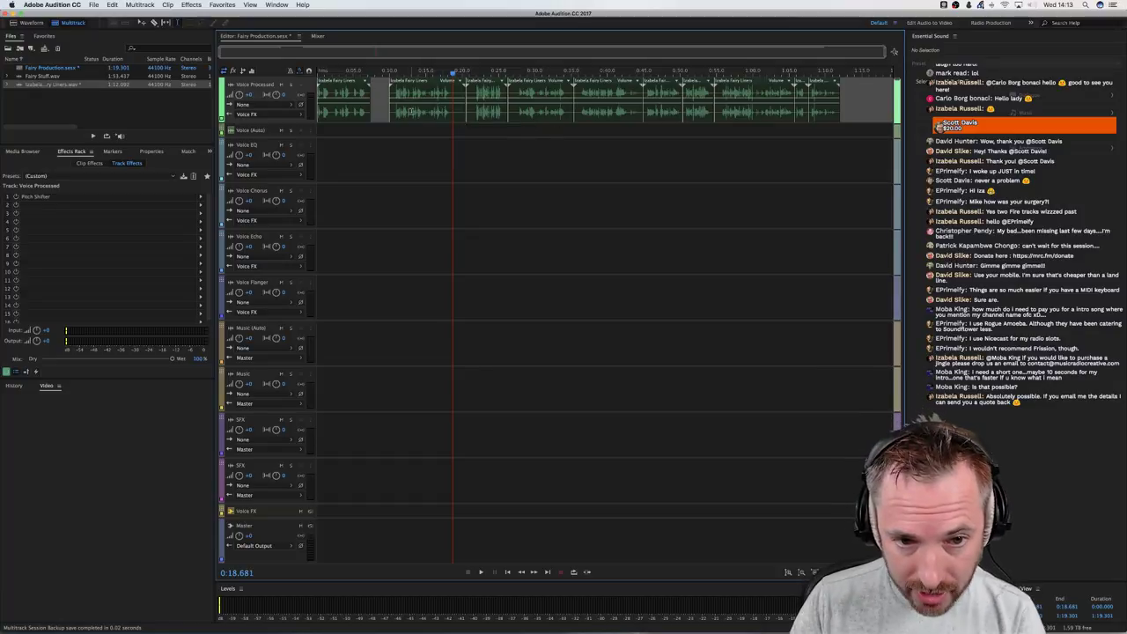
pyautogui.click(851, 116)
pyautogui.moveTo(344, 112); pyautogui.dragTo(817, 110)
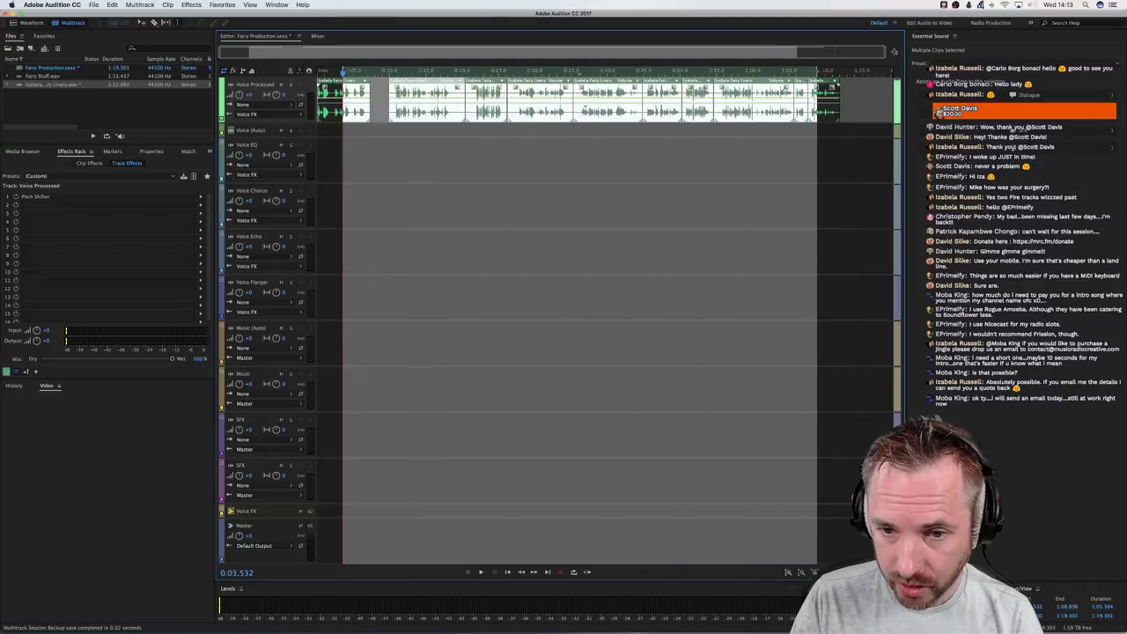
pyautogui.click(415, 147)
# Play the phrase from about 0:22 and the short one from about 1:06 to compare their loudness
pyautogui.click(475, 110)
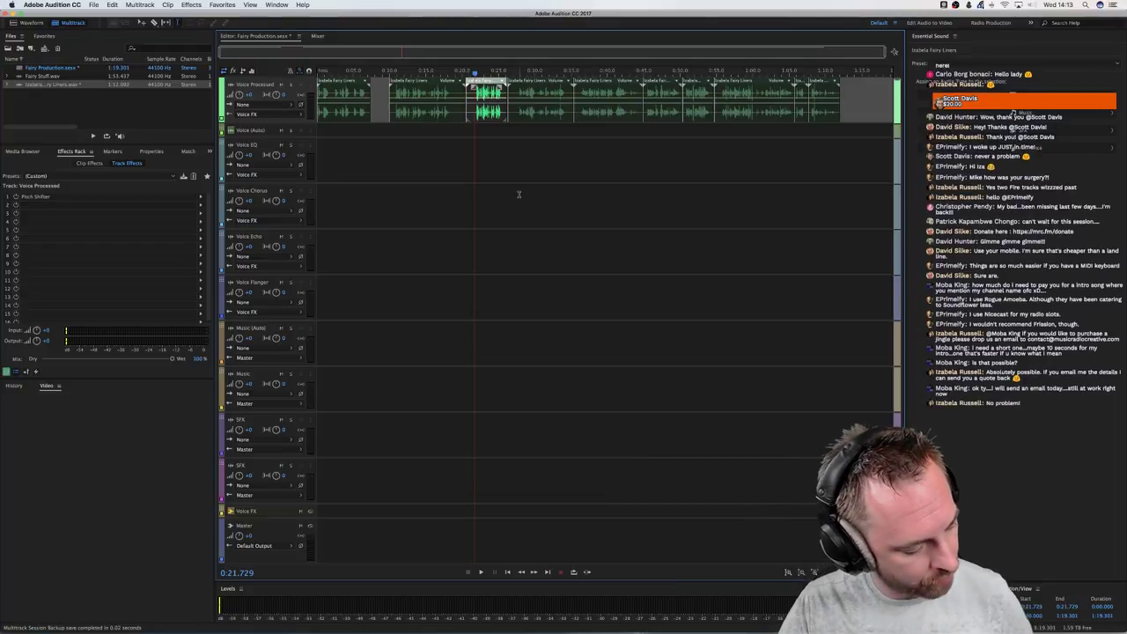
pyautogui.press('space')
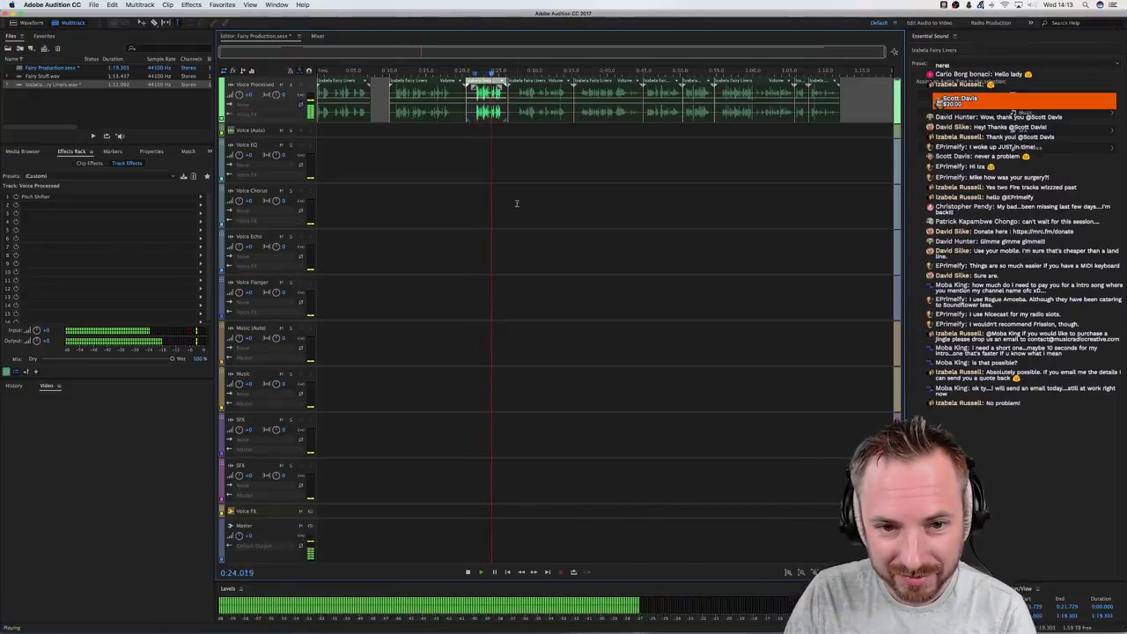
pyautogui.press('space')
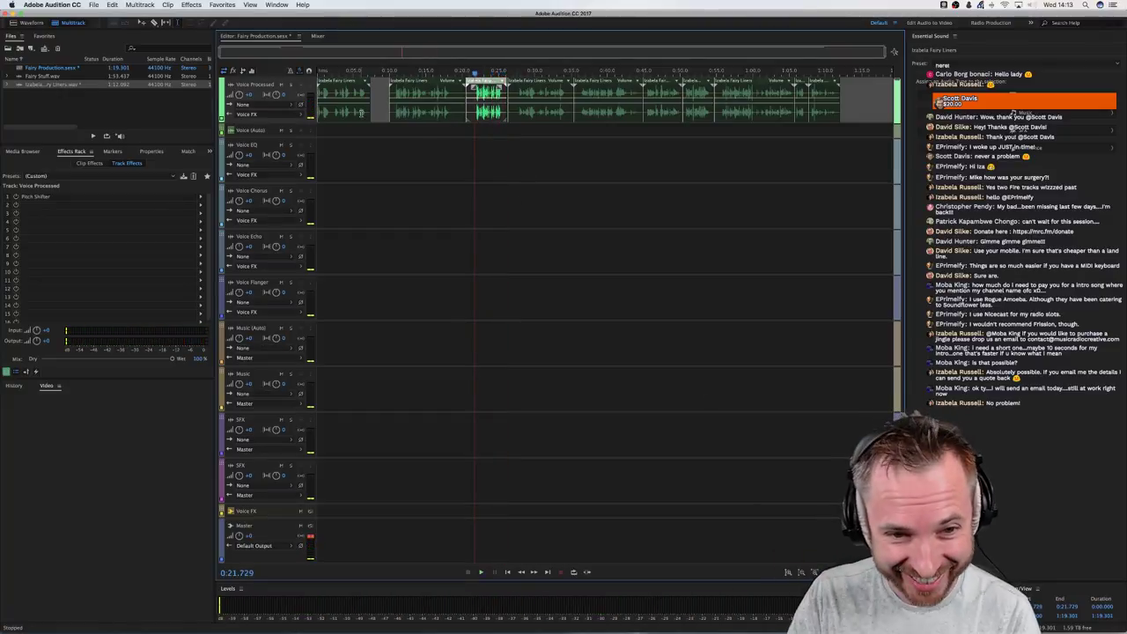
pyautogui.click(795, 126)
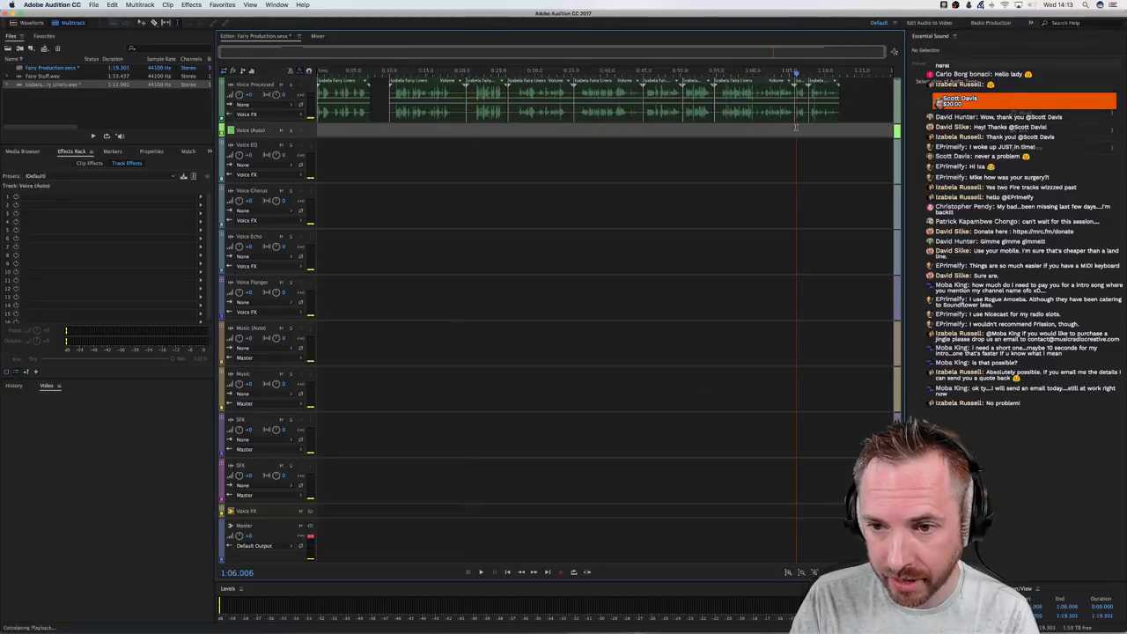
pyautogui.press('space')
pyautogui.press('space')
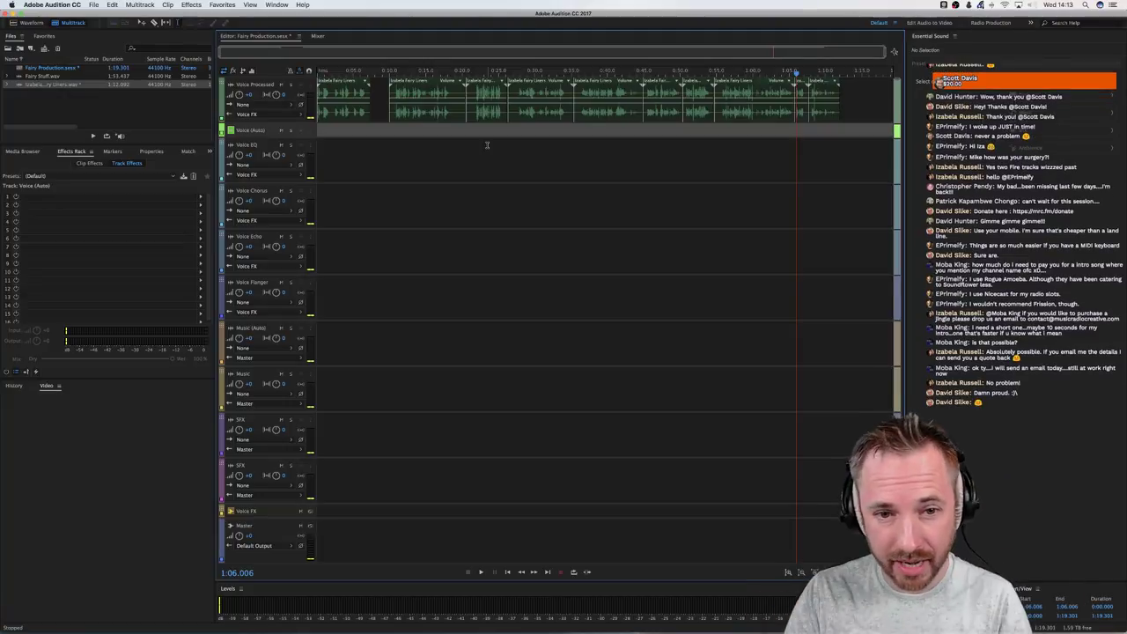
# Match the loudness of all voice clips on the Voice Processed track to ITU-R BS.1770-3, target -16 LUFS, tolerance 0.1 LU
pyautogui.moveTo(333, 112); pyautogui.dragTo(836, 138)
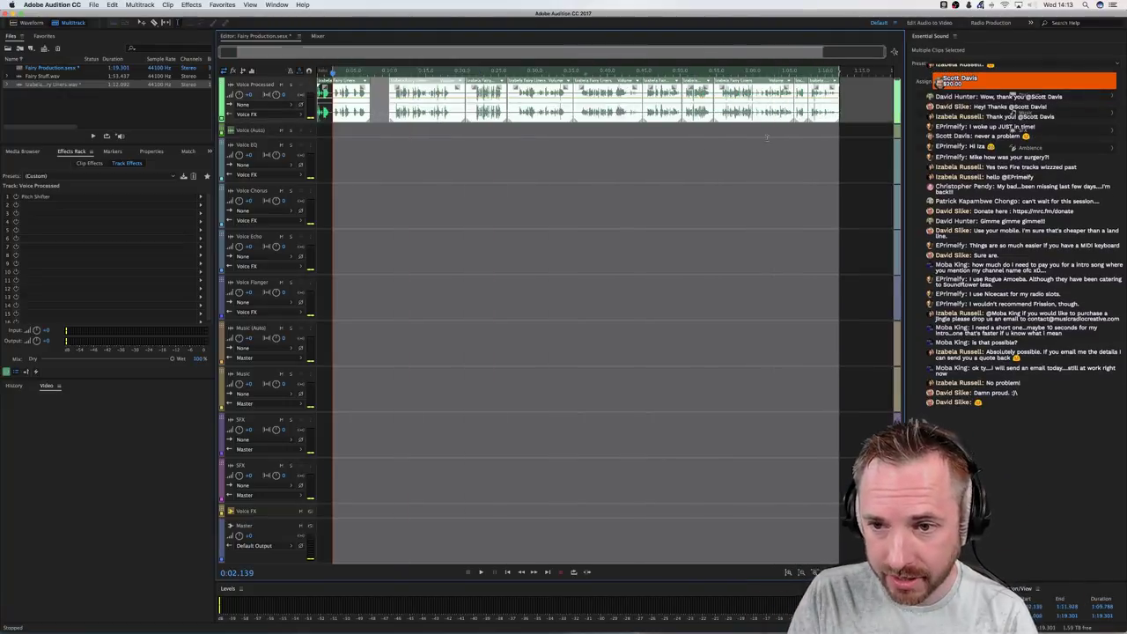
pyautogui.rightClick(522, 112)
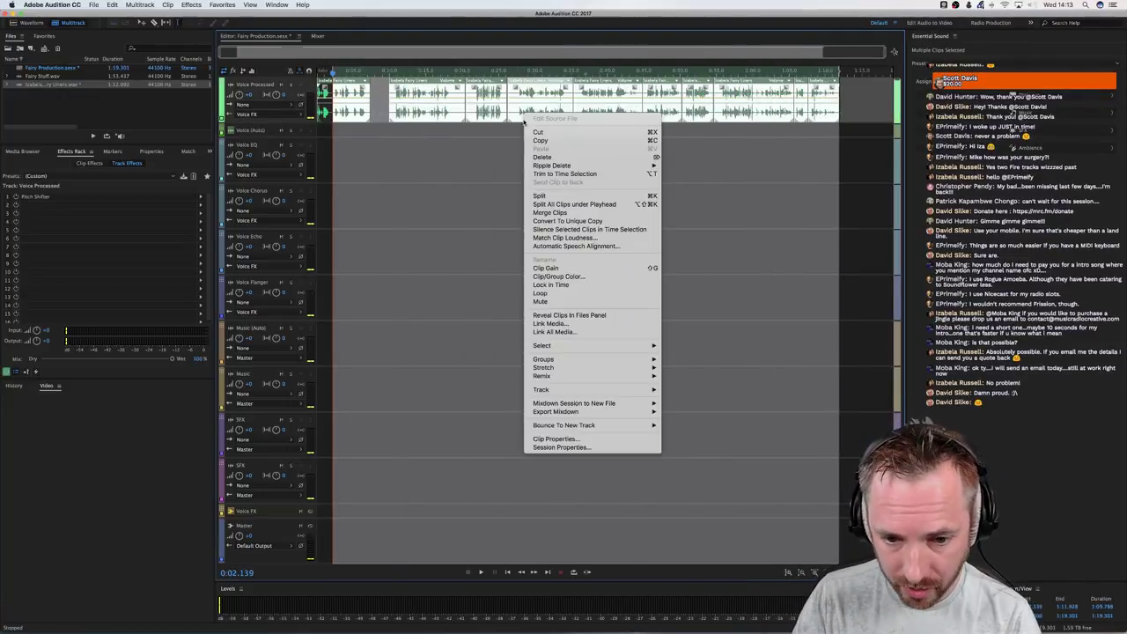
pyautogui.click(566, 239)
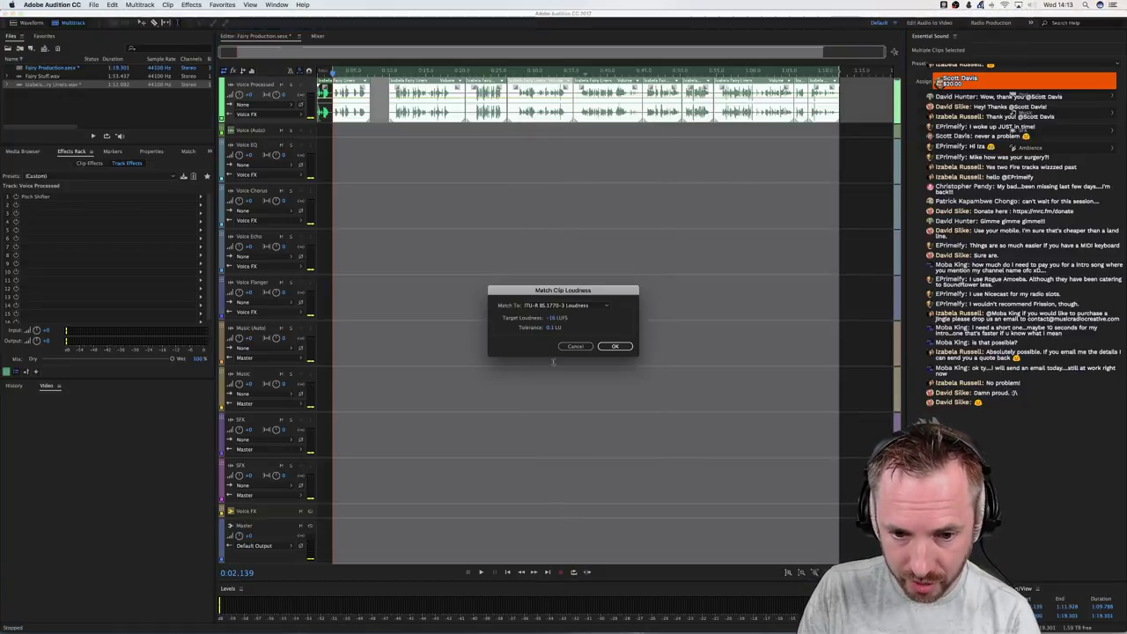
pyautogui.click(627, 348)
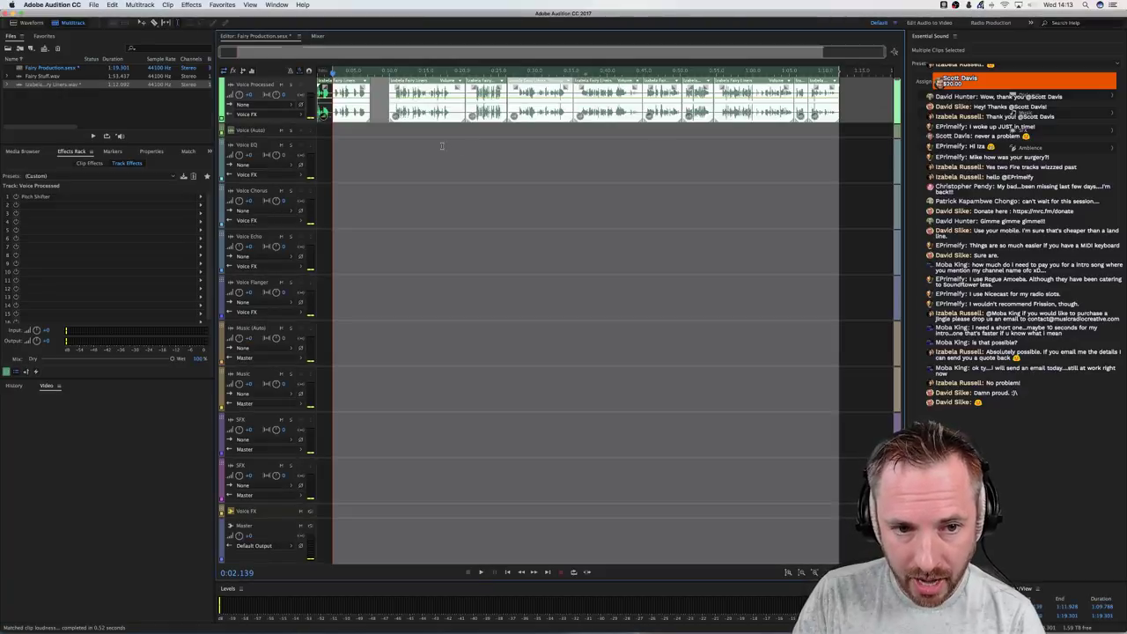
# Examine the gain adjustments applied to the individual voice clips on the Voice Processed track
pyautogui.click(414, 142)
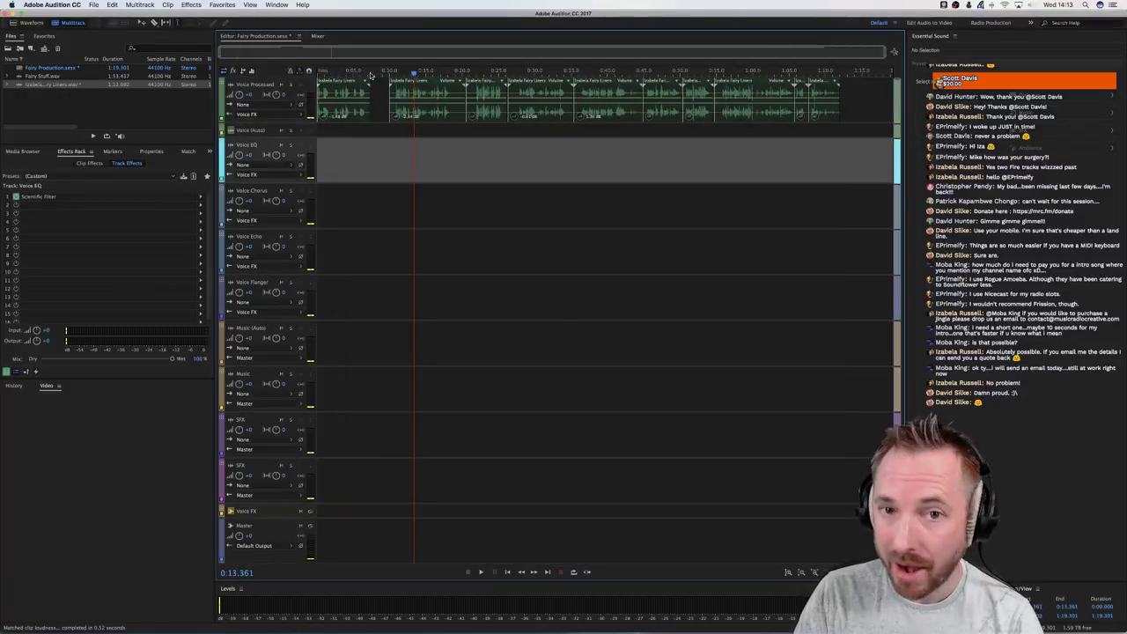
pyautogui.scroll(2, 324, 71)
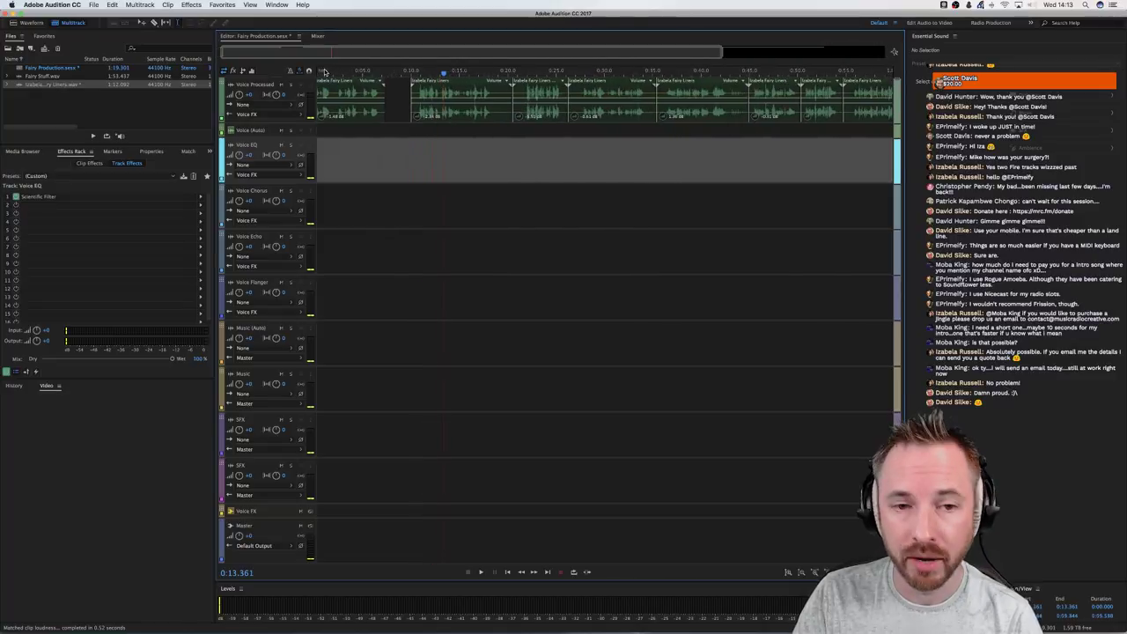
pyautogui.scroll(2, 260, 139)
pyautogui.scroll(-5, 262, 139)
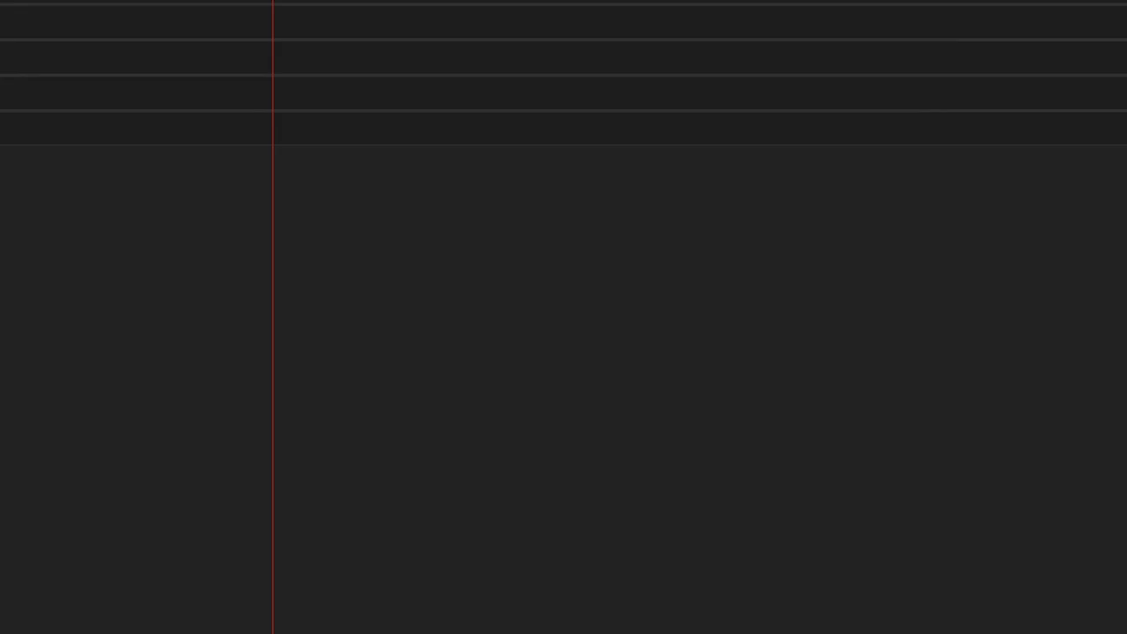
pyautogui.scroll(5, 563, 317)
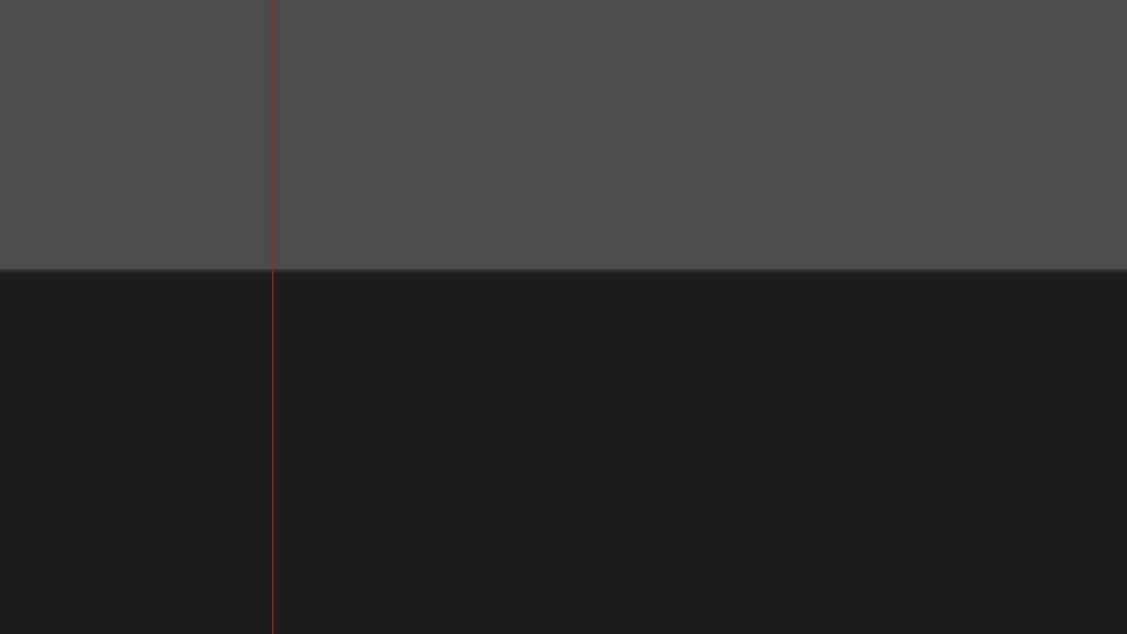
pyautogui.scroll(5, 563, 317)
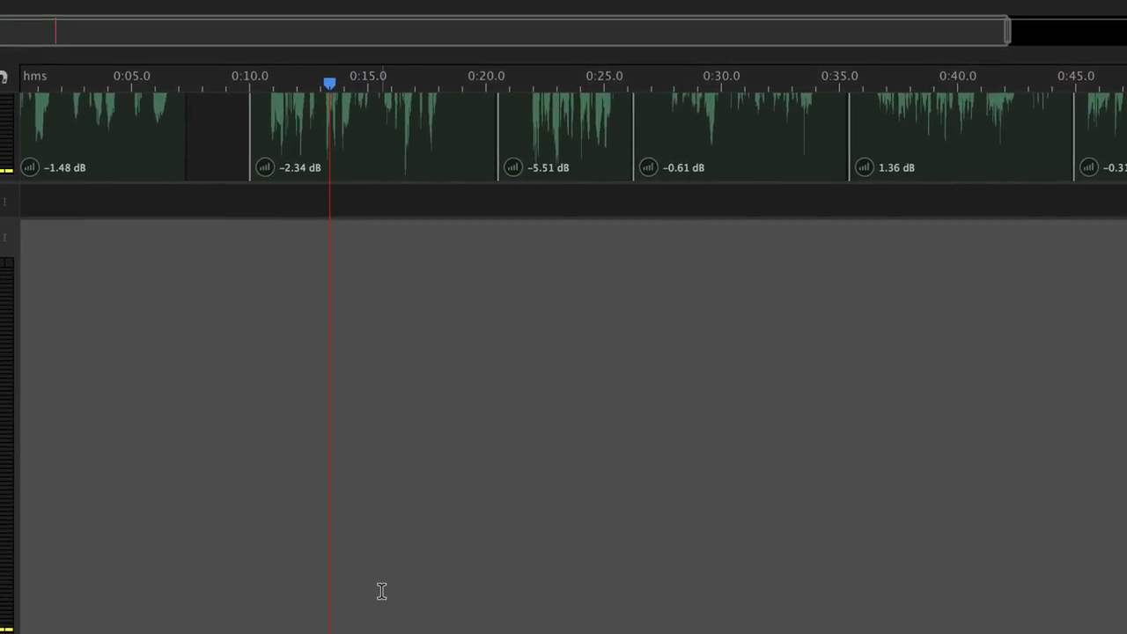
# Compare the clip gain values along the Voice Processed track, from the first phrase to the one ending at about 1:05
pyautogui.scroll(3, 319, 603)
pyautogui.scroll(3, 383, 589)
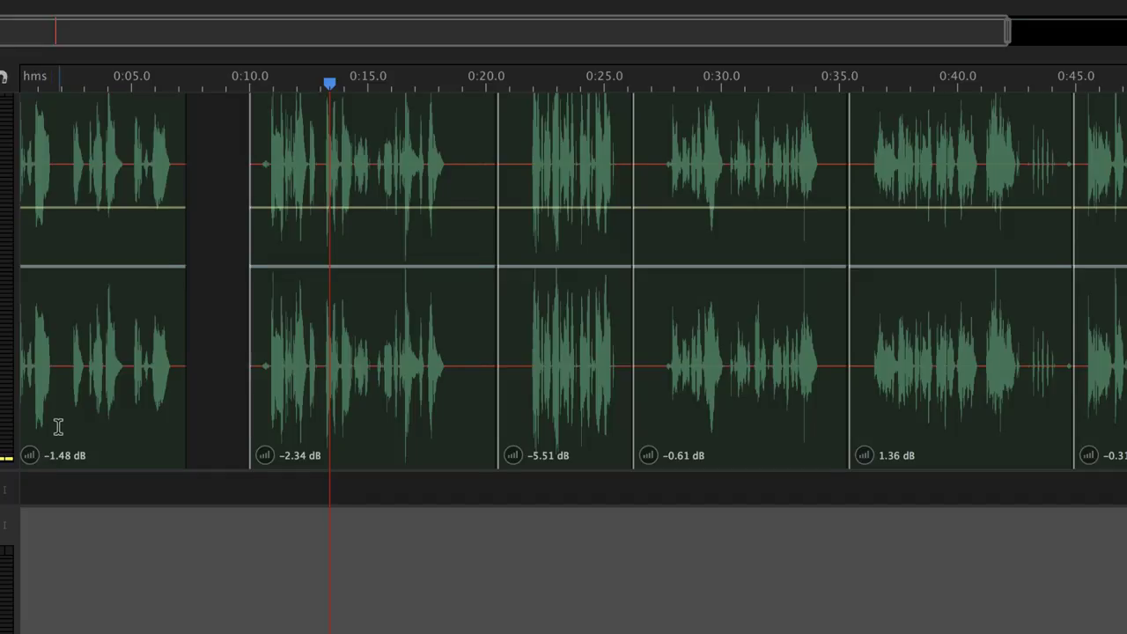
pyautogui.hscroll(-1, 58, 427)
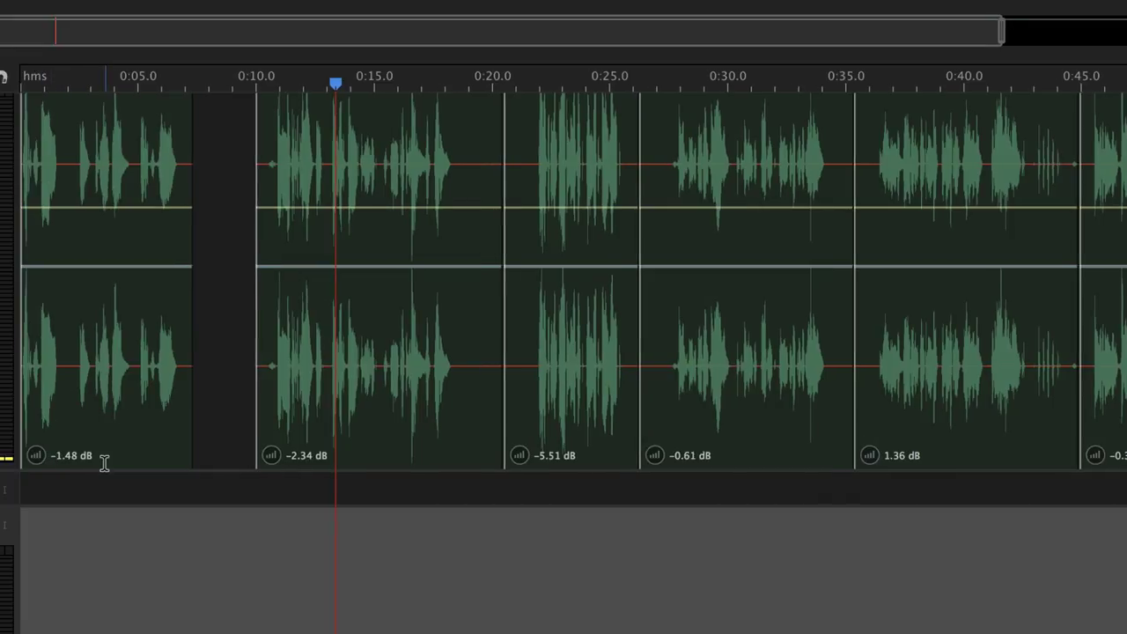
pyautogui.hscroll(3, 211, 470)
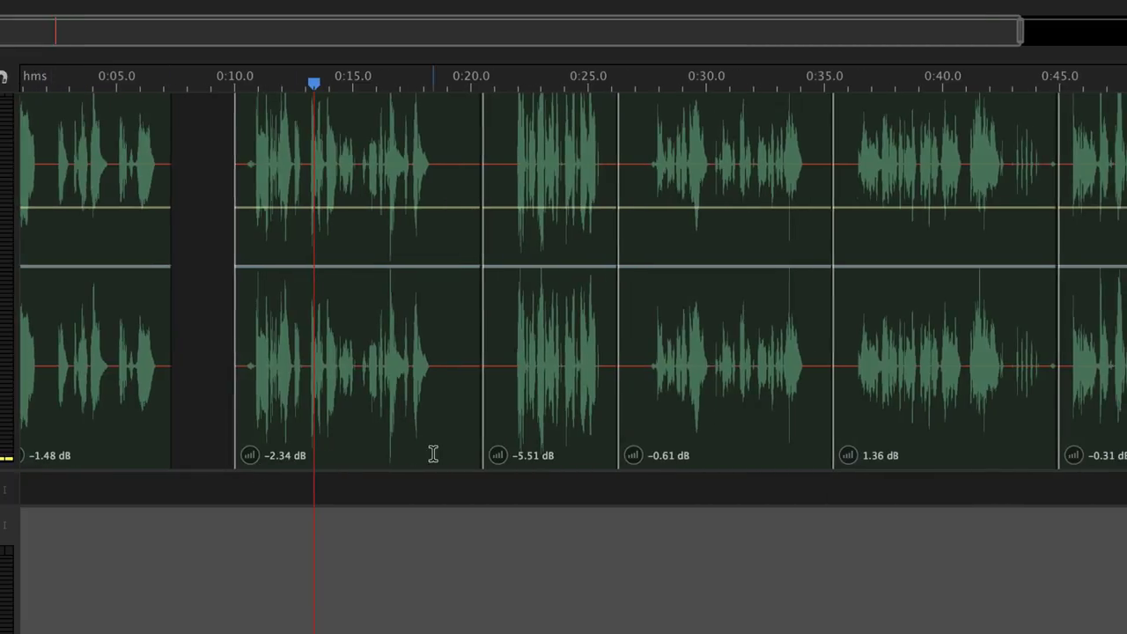
pyautogui.hscroll(5, 432, 454)
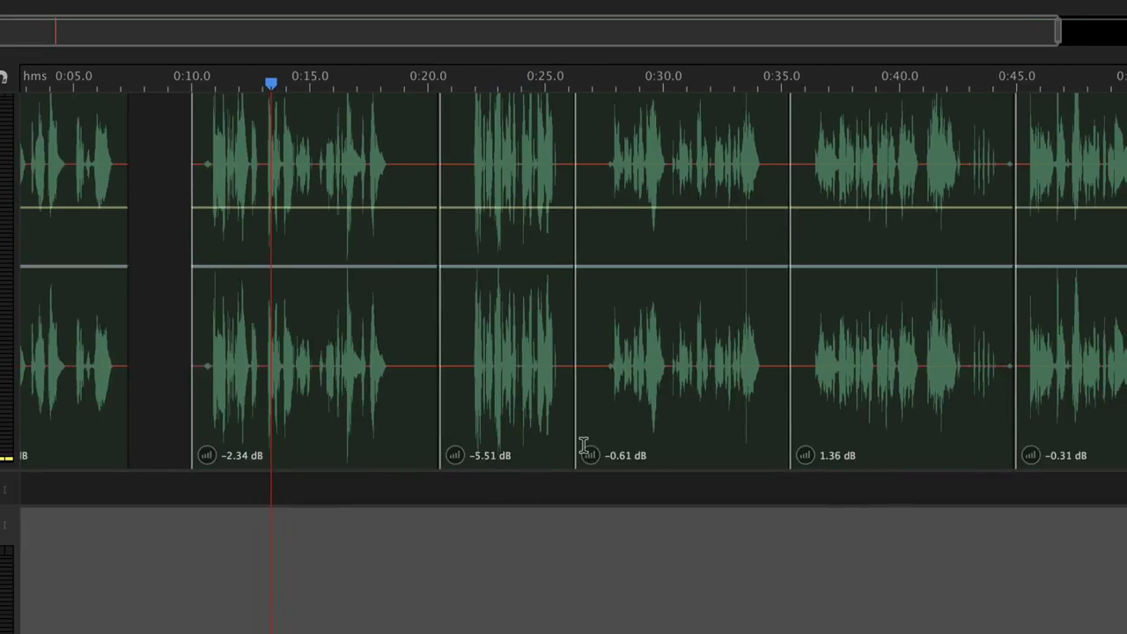
pyautogui.hscroll(20, 585, 449)
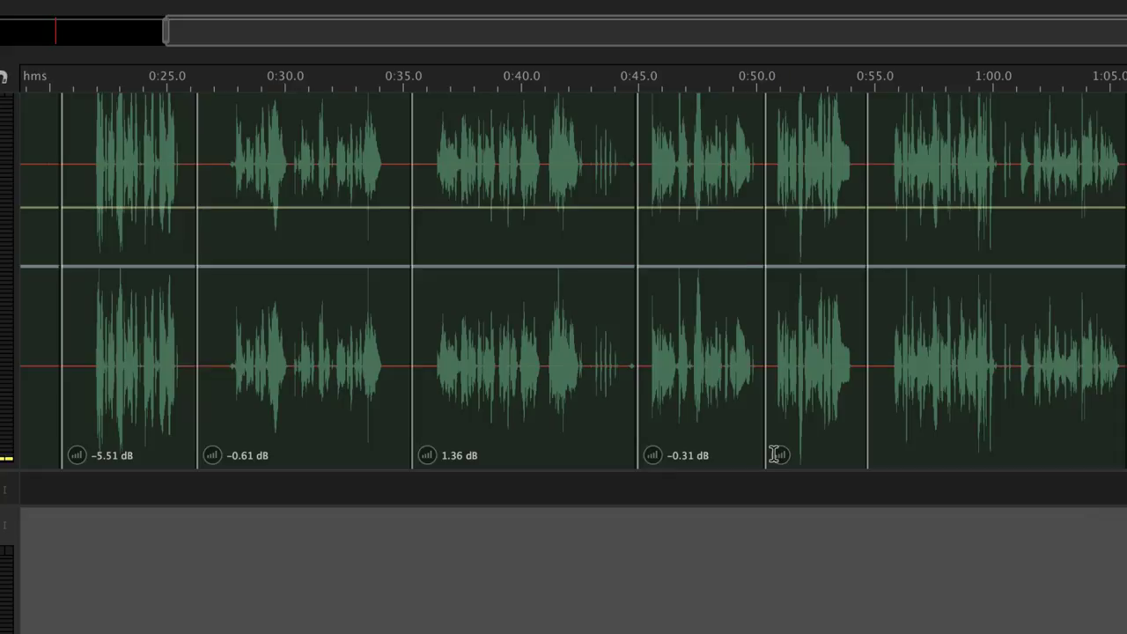
pyautogui.hscroll(3, 775, 454)
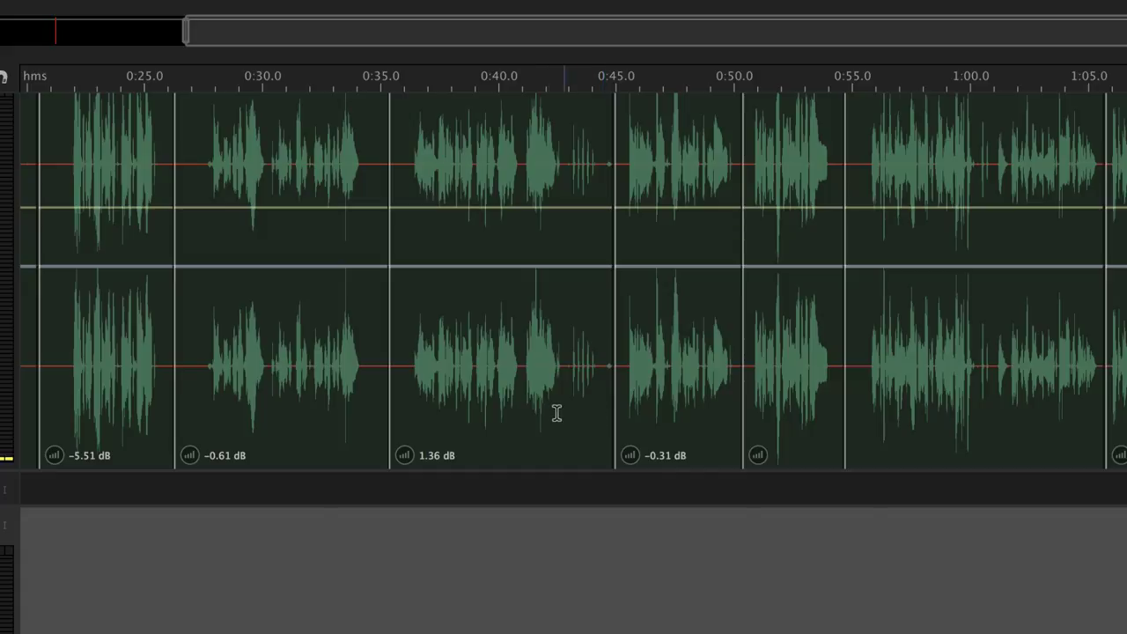
# Review the Match Clip Loudness standard, target and tolerance for the voice clip starting at about 0:35, leaving them unapplied
pyautogui.click(457, 350)
pyautogui.rightClick(457, 350)
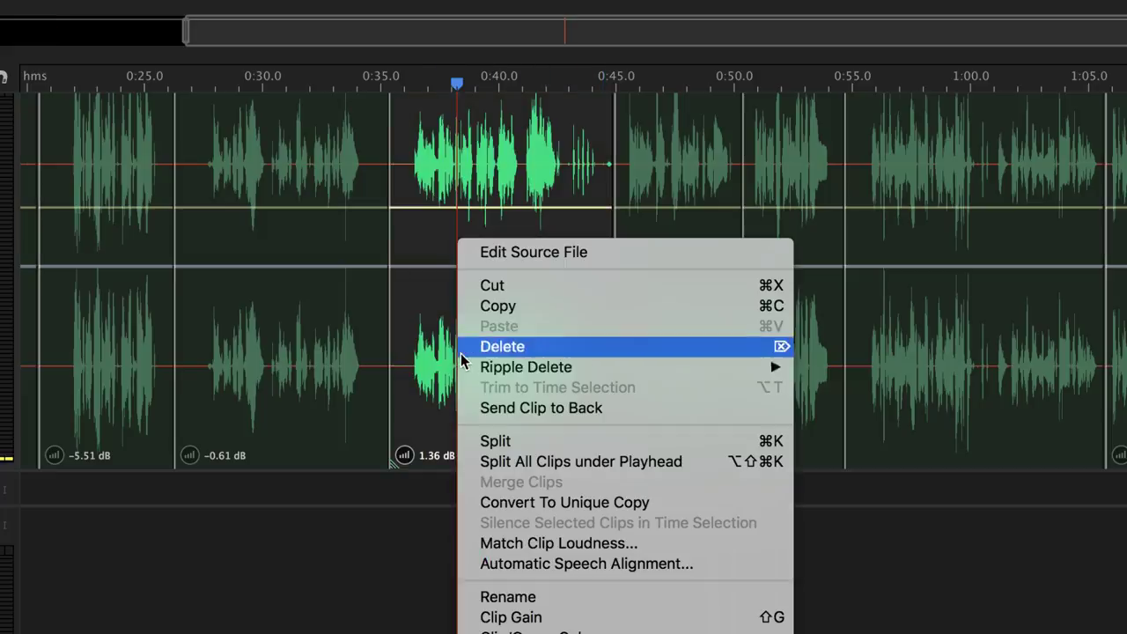
pyautogui.click(557, 544)
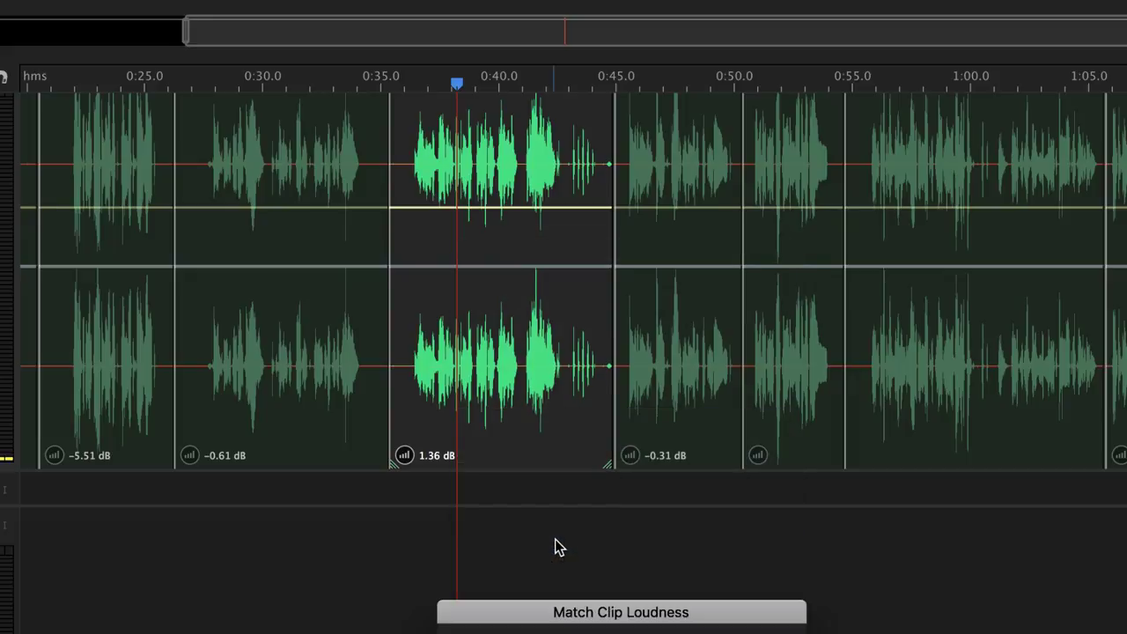
pyautogui.moveTo(541, 611); pyautogui.dragTo(428, 355)
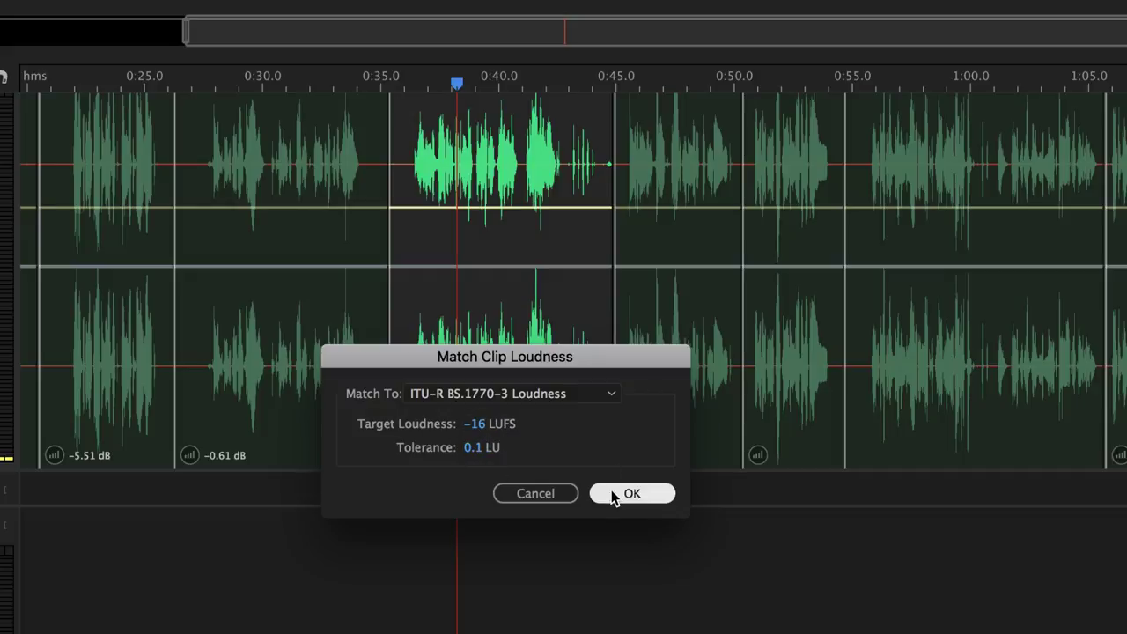
pyautogui.click(552, 491)
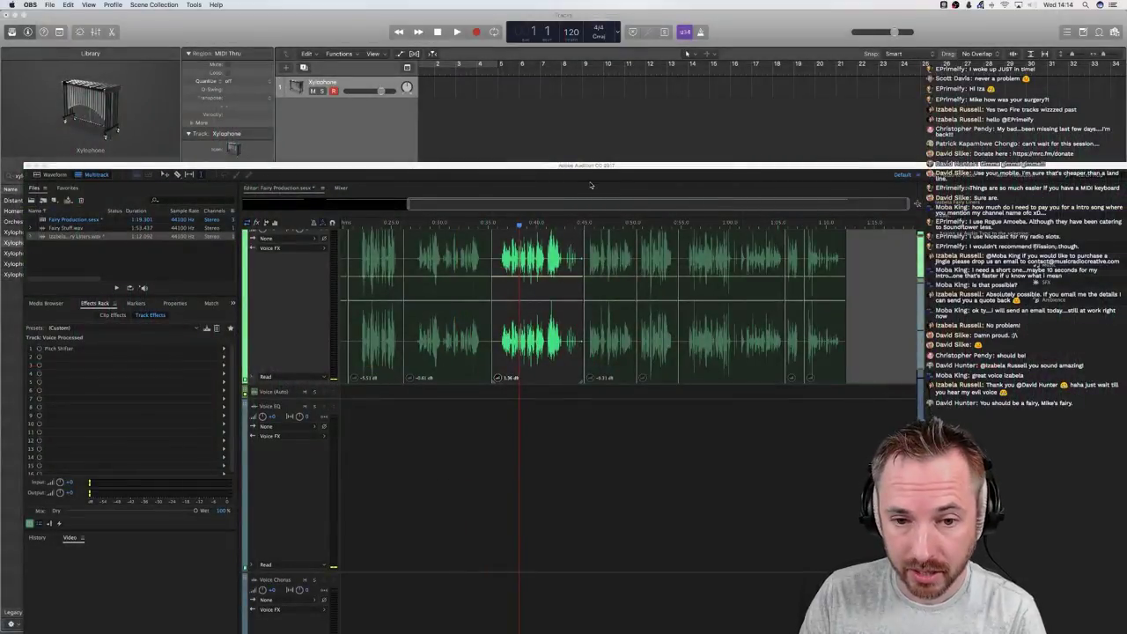
# Play the voice phrases from about 1:06 and 0:22 in the multitrack to compare their matched loudness
pyautogui.moveTo(578, 168); pyautogui.dragTo(558, 2)
pyautogui.click(473, 354)
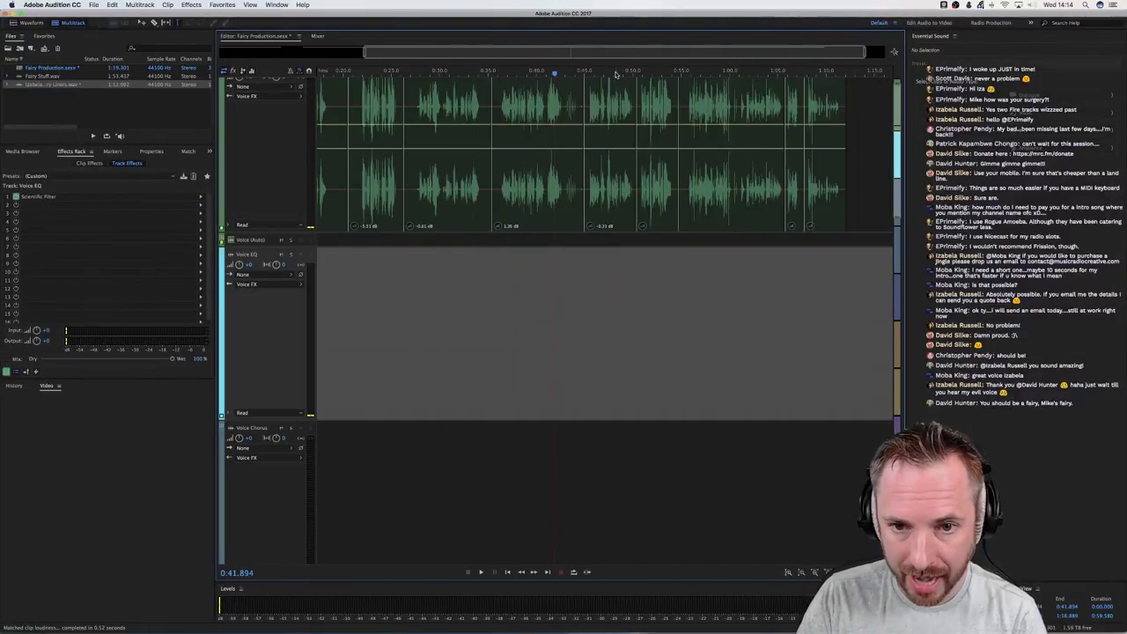
pyautogui.scroll(-2, 617, 74)
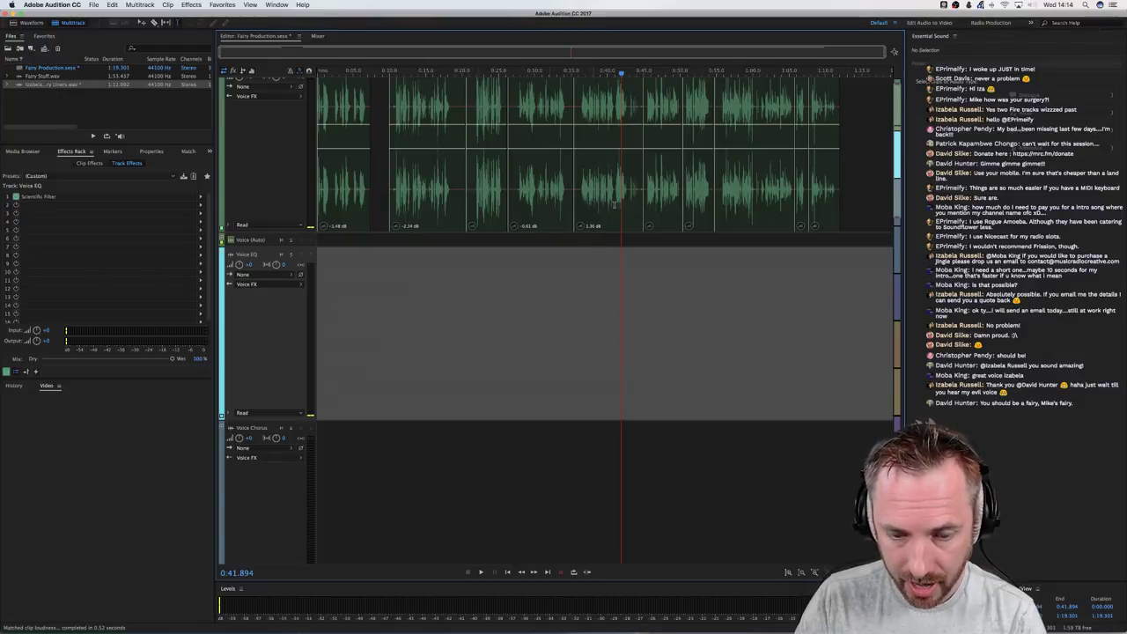
pyautogui.click(794, 241)
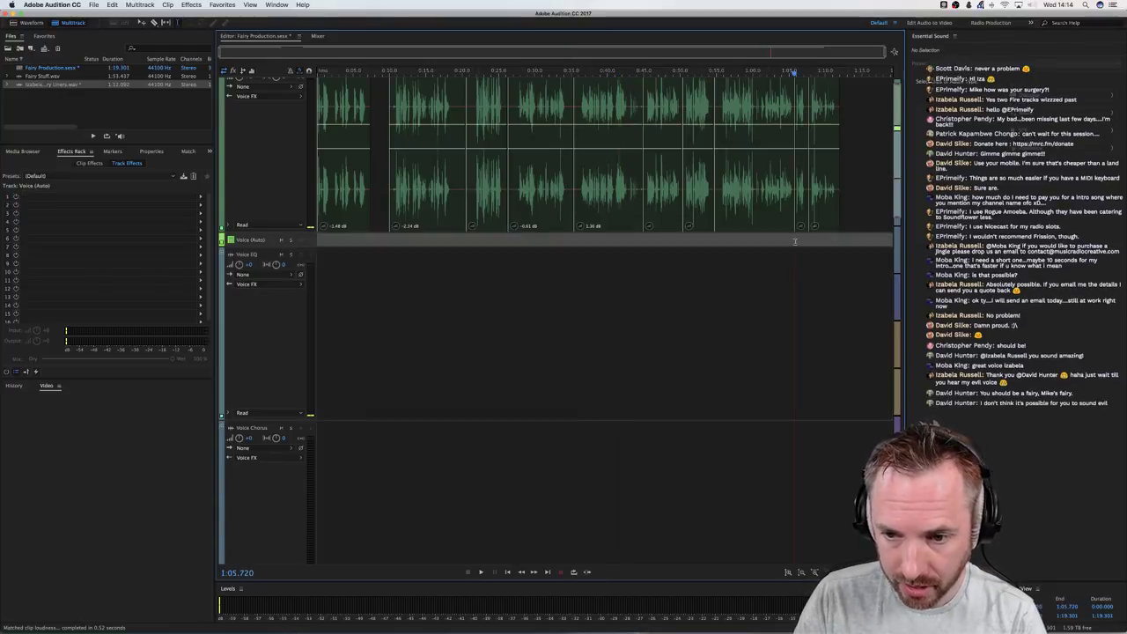
pyautogui.press('space')
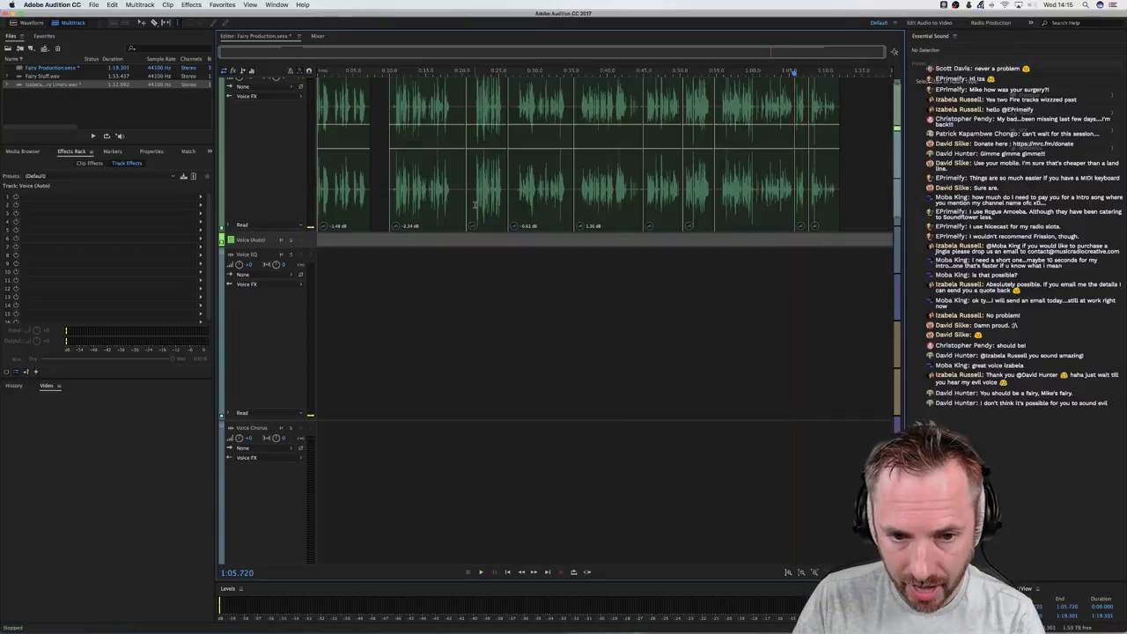
pyautogui.click(474, 204)
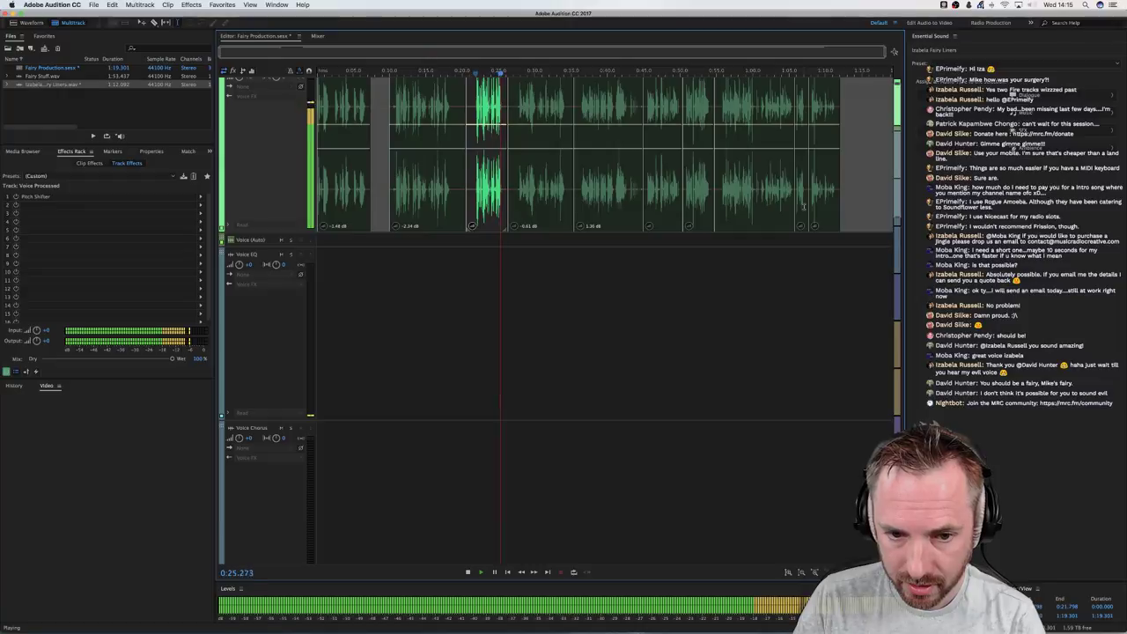
pyautogui.press('space')
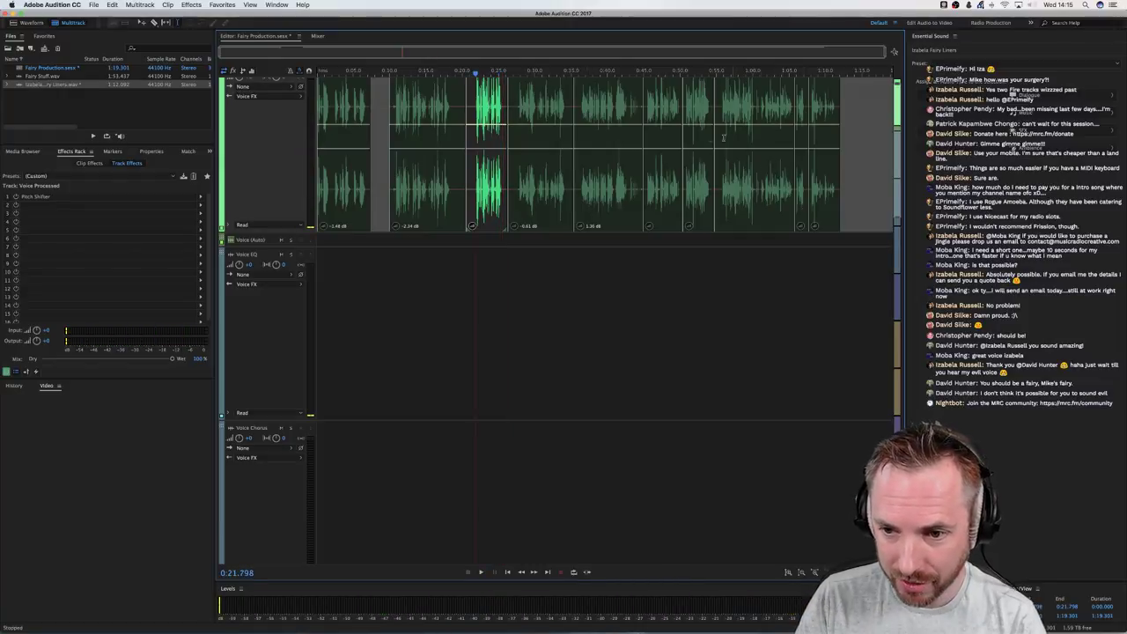
# Open the source file of the voice phrase at about 0:22 in the waveform editor and play that phrase
pyautogui.doubleClick(480, 185)
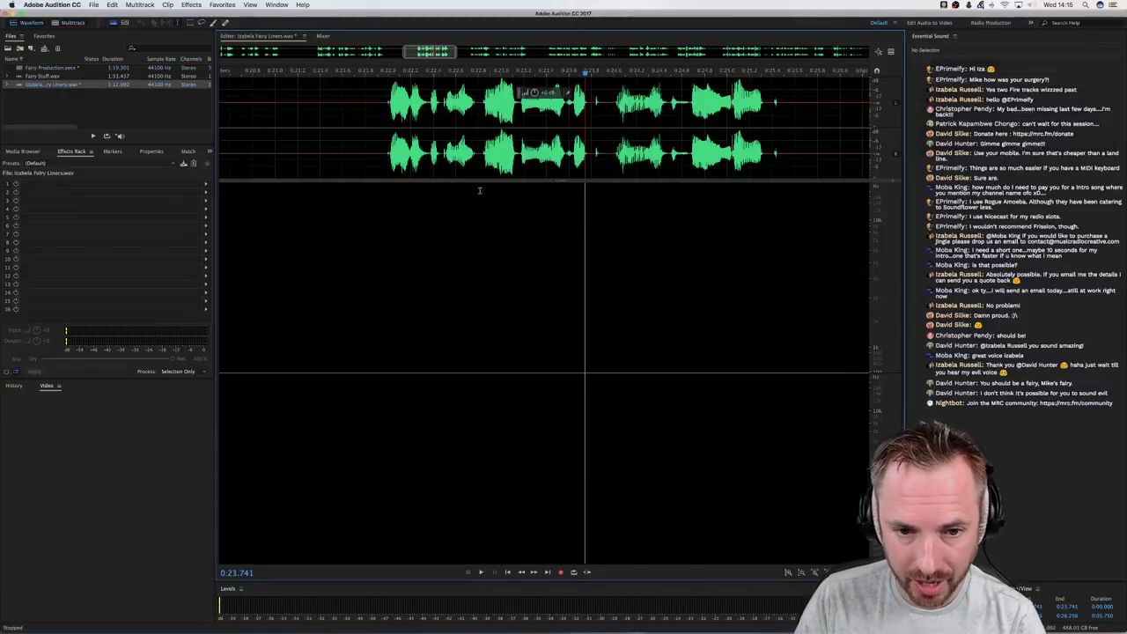
pyautogui.click(374, 154)
pyautogui.press('space')
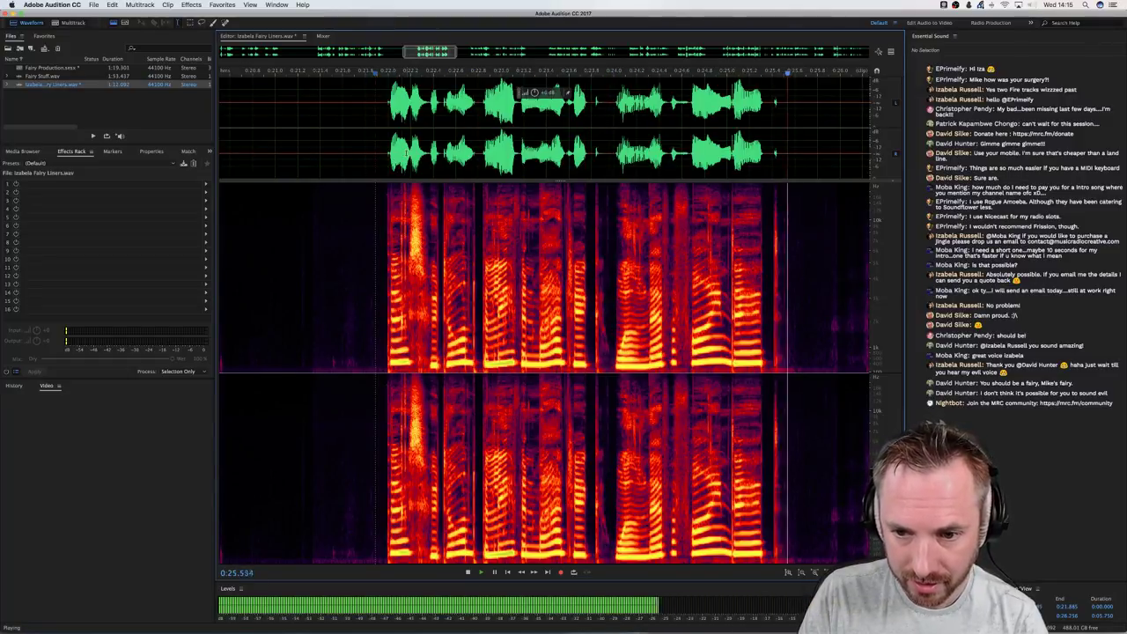
pyautogui.press('space')
pyautogui.click(400, 137)
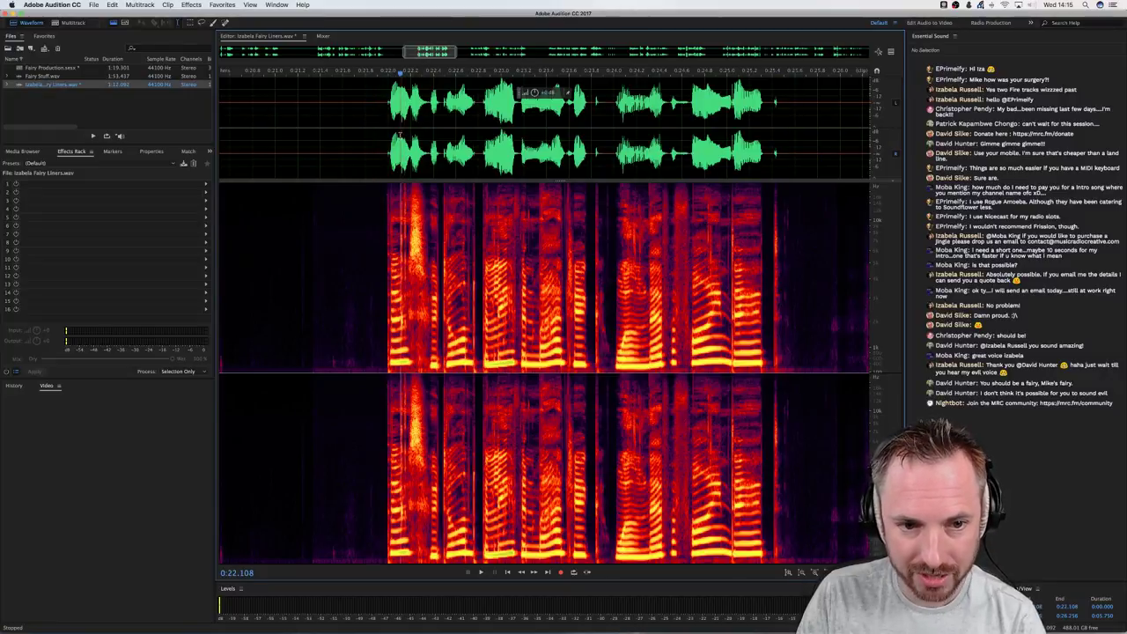
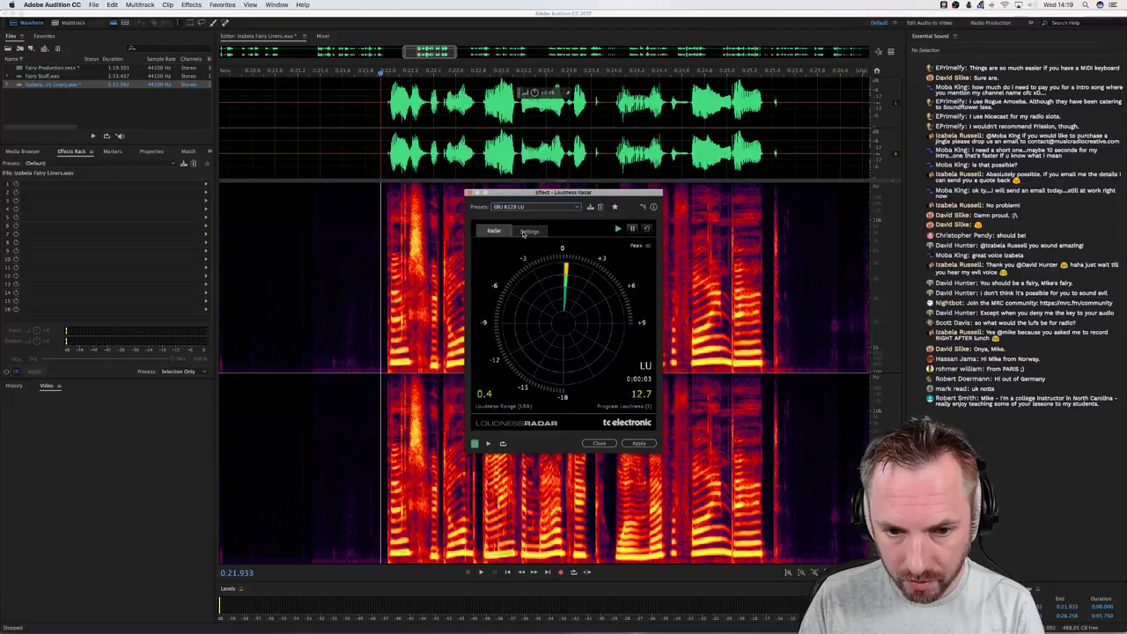
# Examine the radar and settings of the Loudness Radar effect with the EBU R128 LU preset, and close it without applying
pyautogui.click(526, 232)
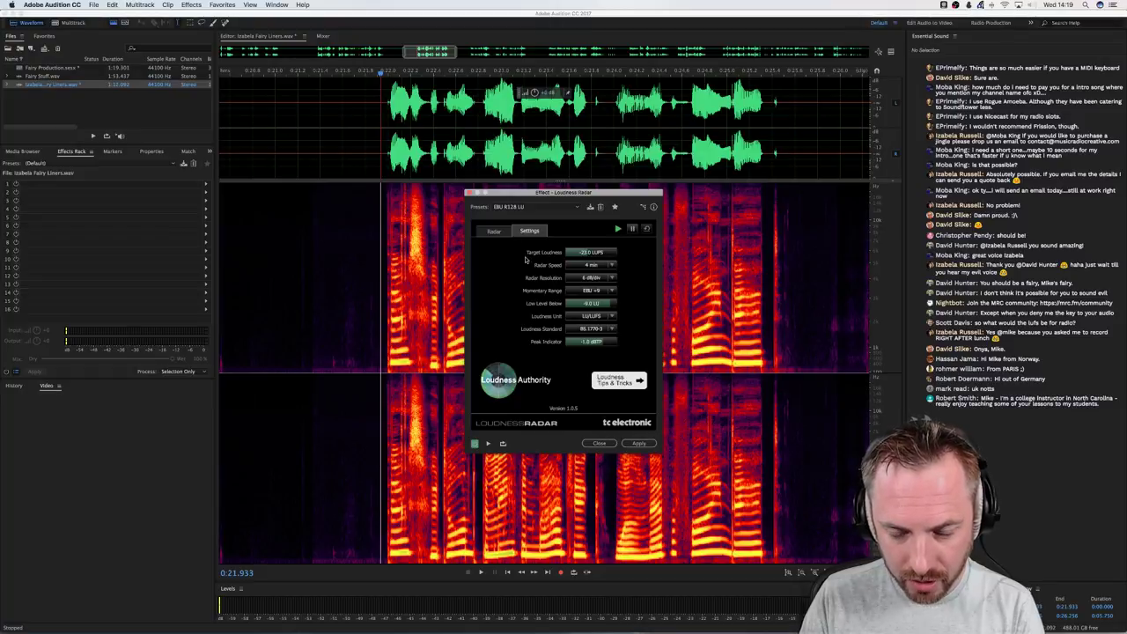
pyautogui.click(493, 232)
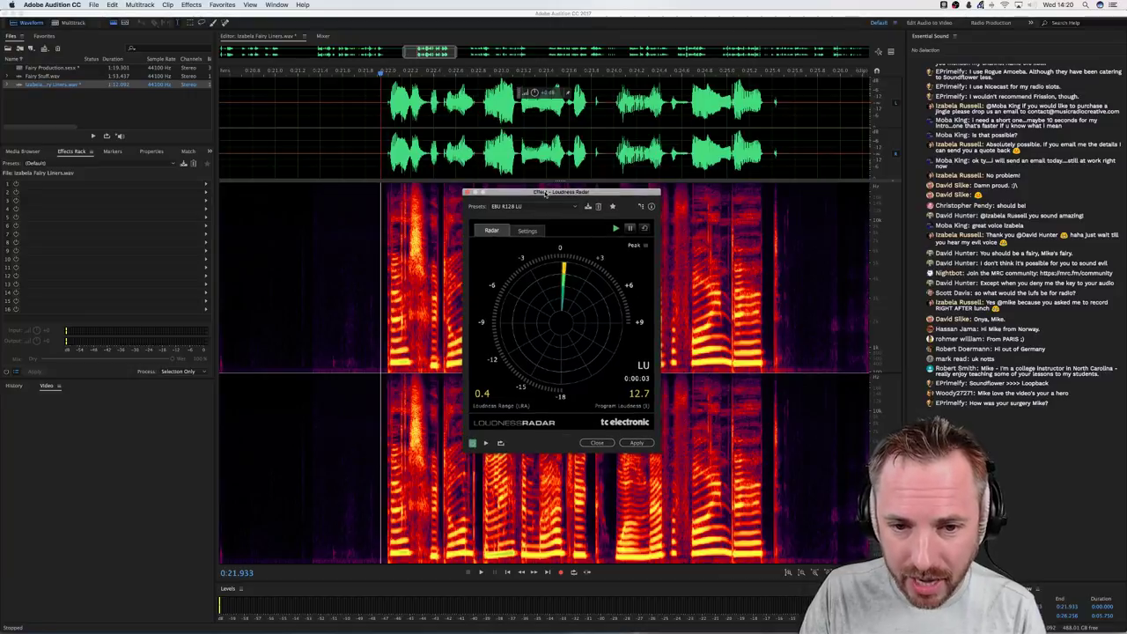
pyautogui.moveTo(547, 192); pyautogui.dragTo(545, 190)
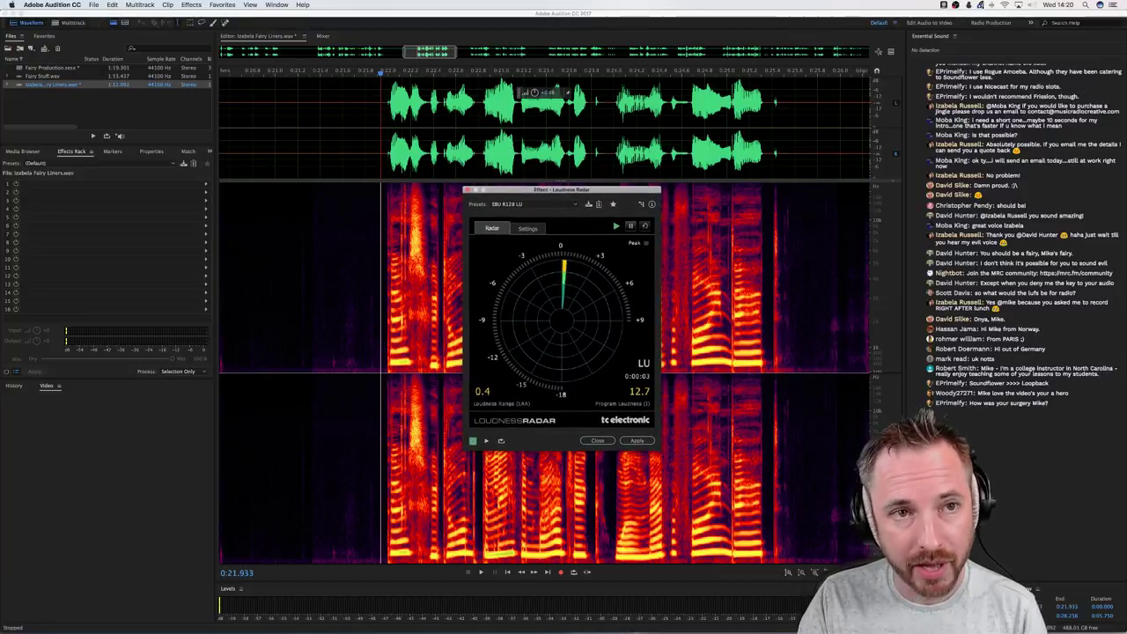
pyautogui.press('super+Tab')
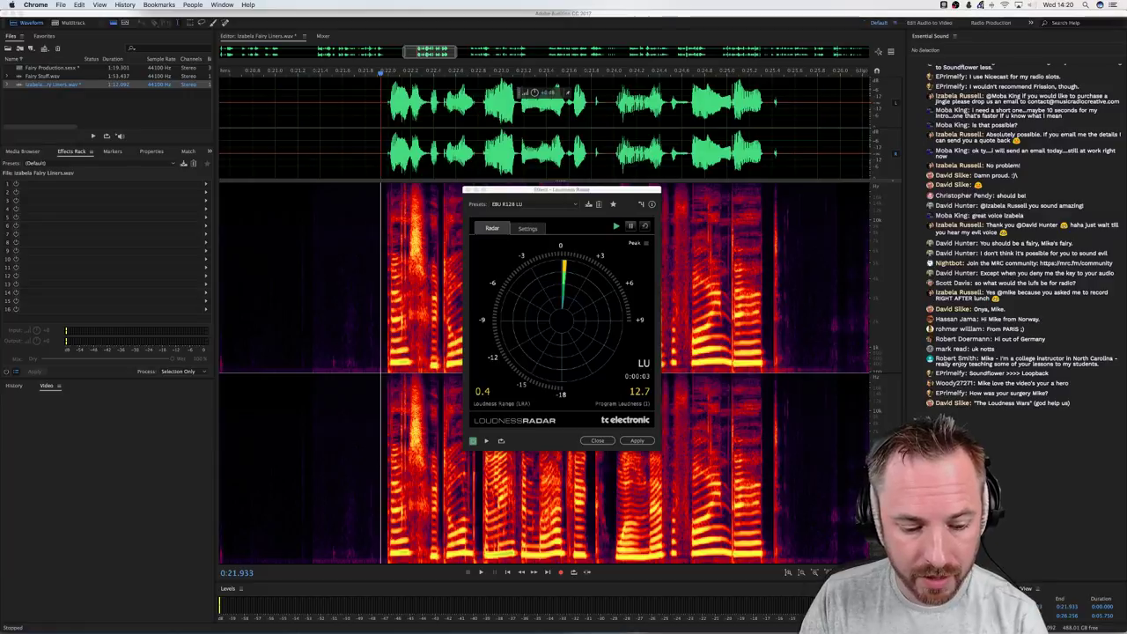
pyautogui.press('super+Tab')
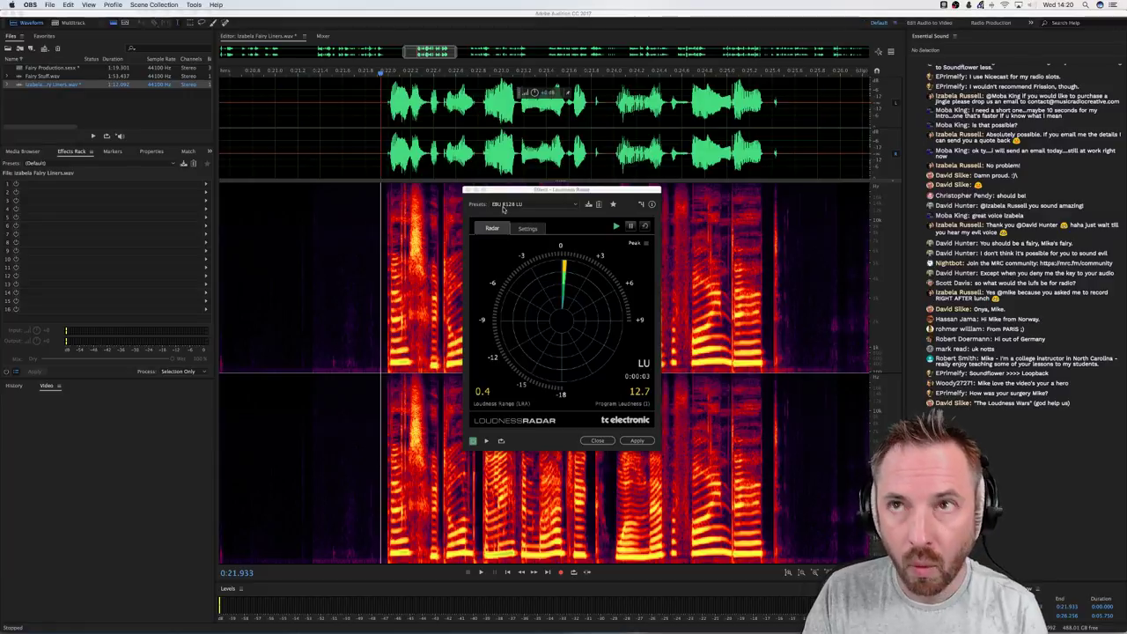
pyautogui.click(507, 207)
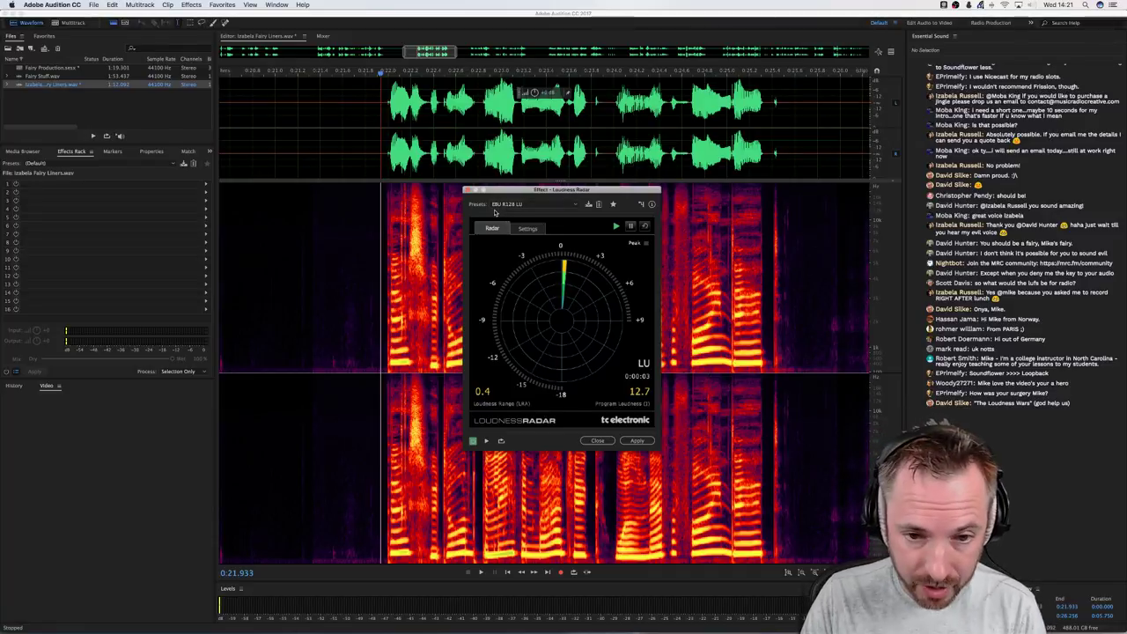
pyautogui.press('super+Tab')
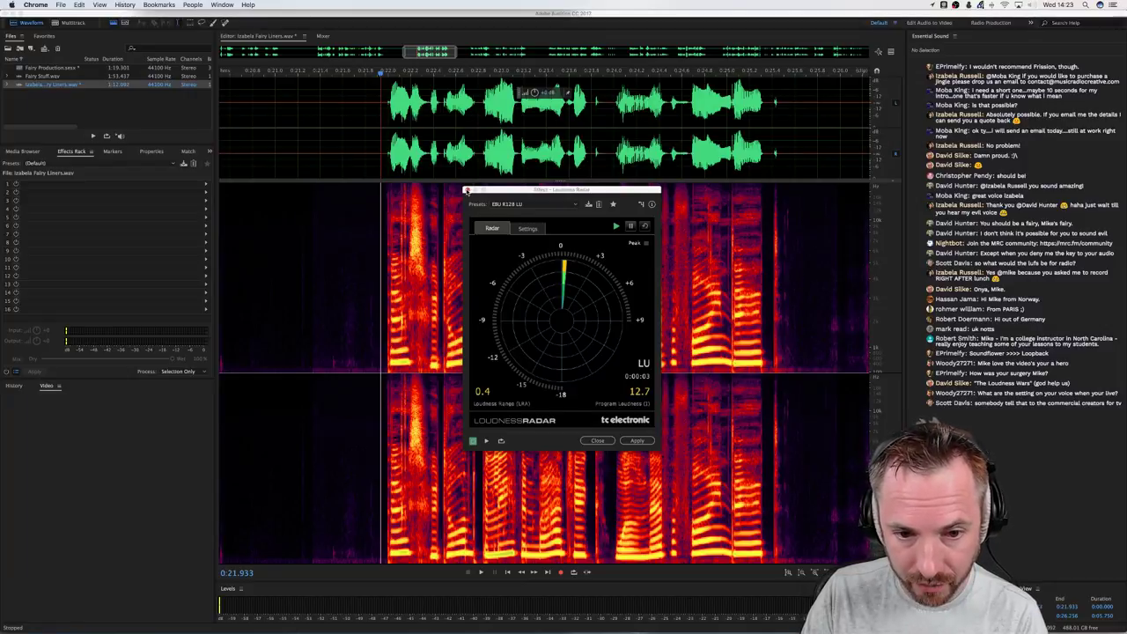
pyautogui.click(466, 190)
pyautogui.click(466, 189)
# Remove the bright mouth click at about 0:22.12 in the spectral display with the Spot Healing Brush
pyautogui.click(390, 95)
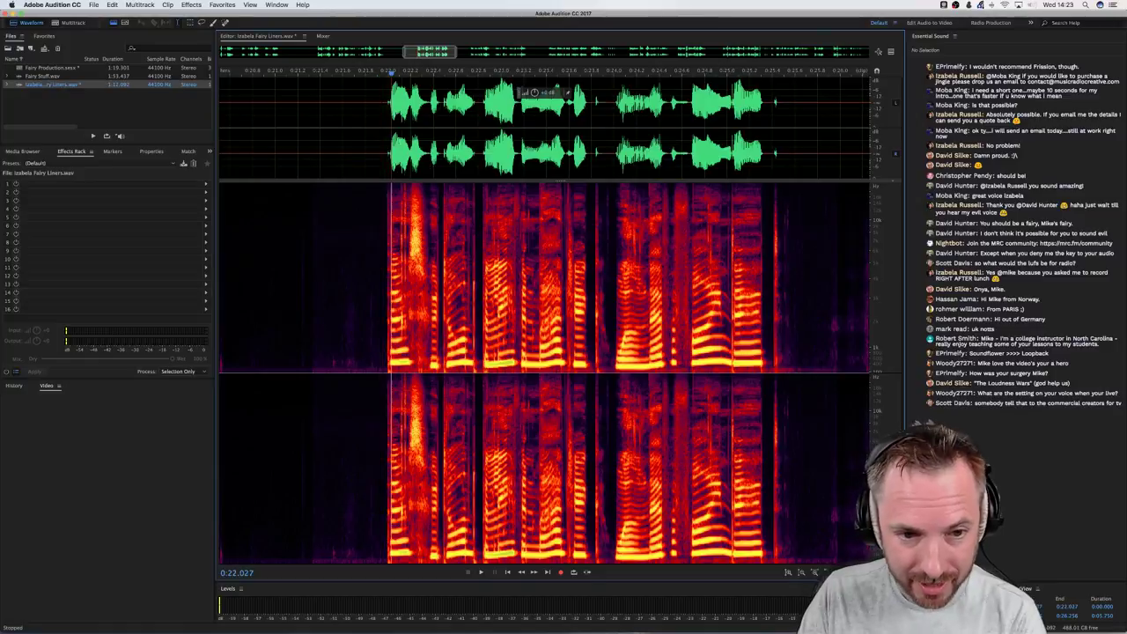
pyautogui.click(388, 93)
pyautogui.scroll(3, 402, 73)
pyautogui.scroll(2, 402, 73)
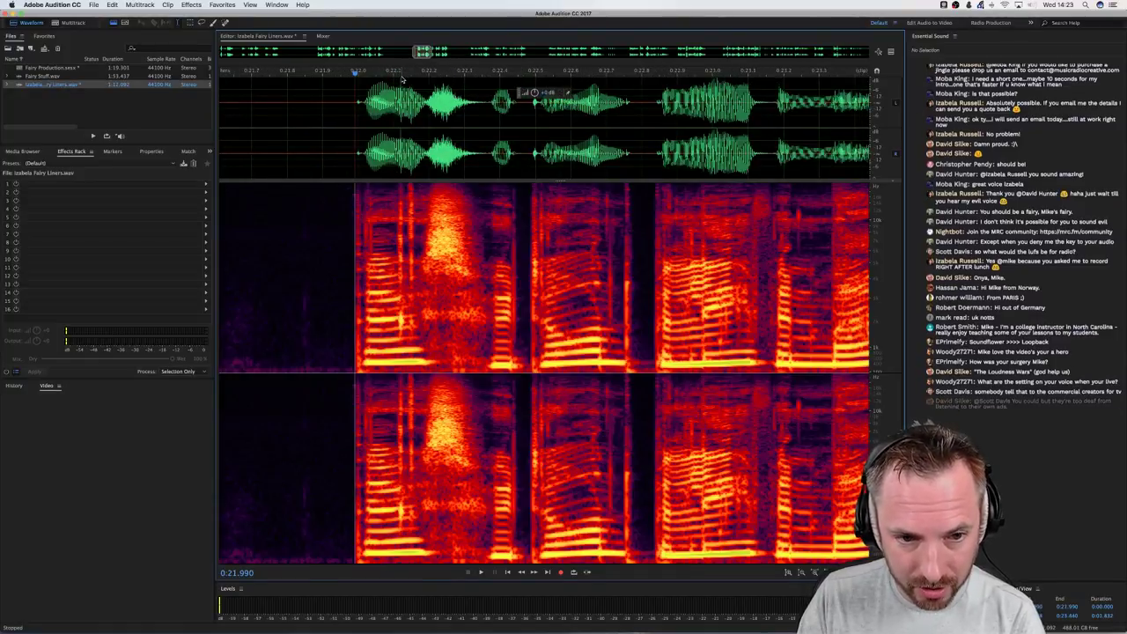
pyautogui.click(399, 130)
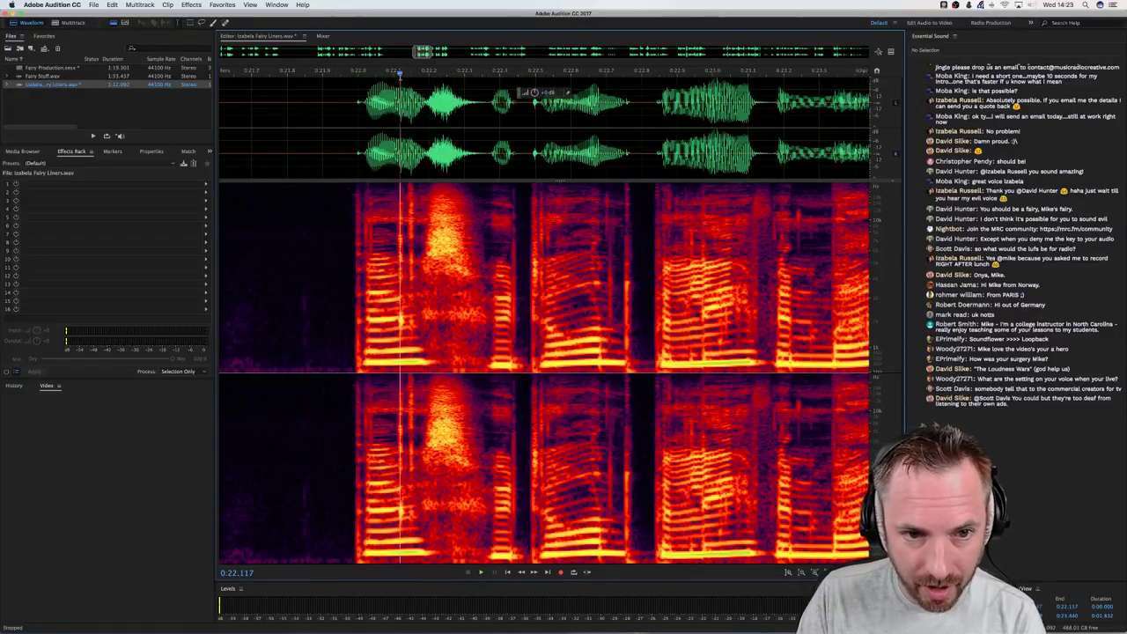
pyautogui.scroll(4, 401, 73)
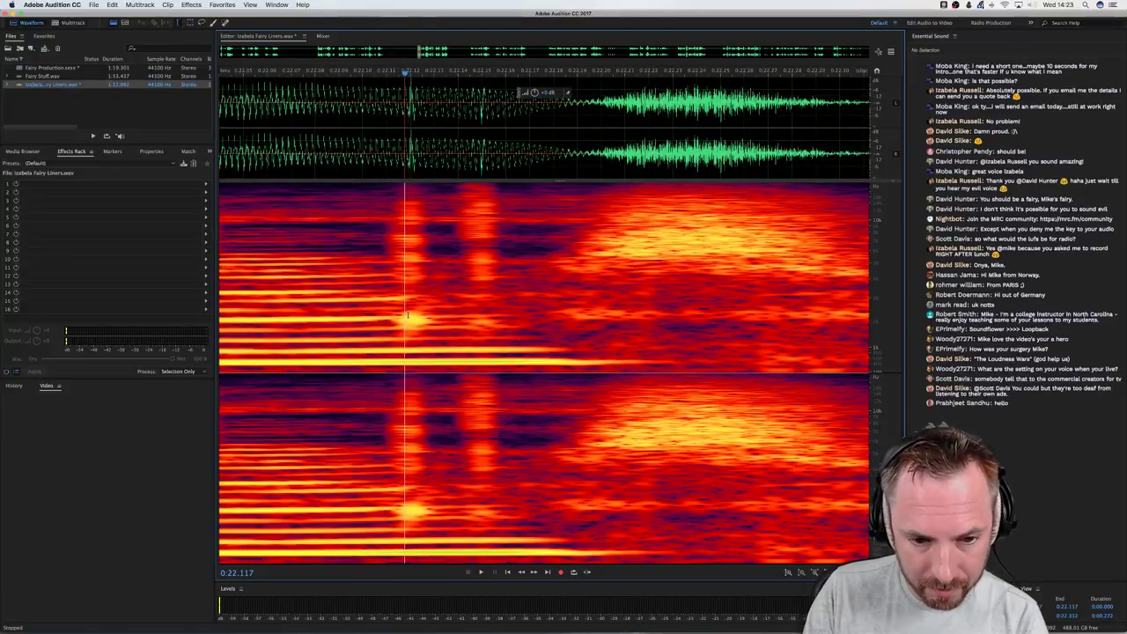
pyautogui.click(212, 22)
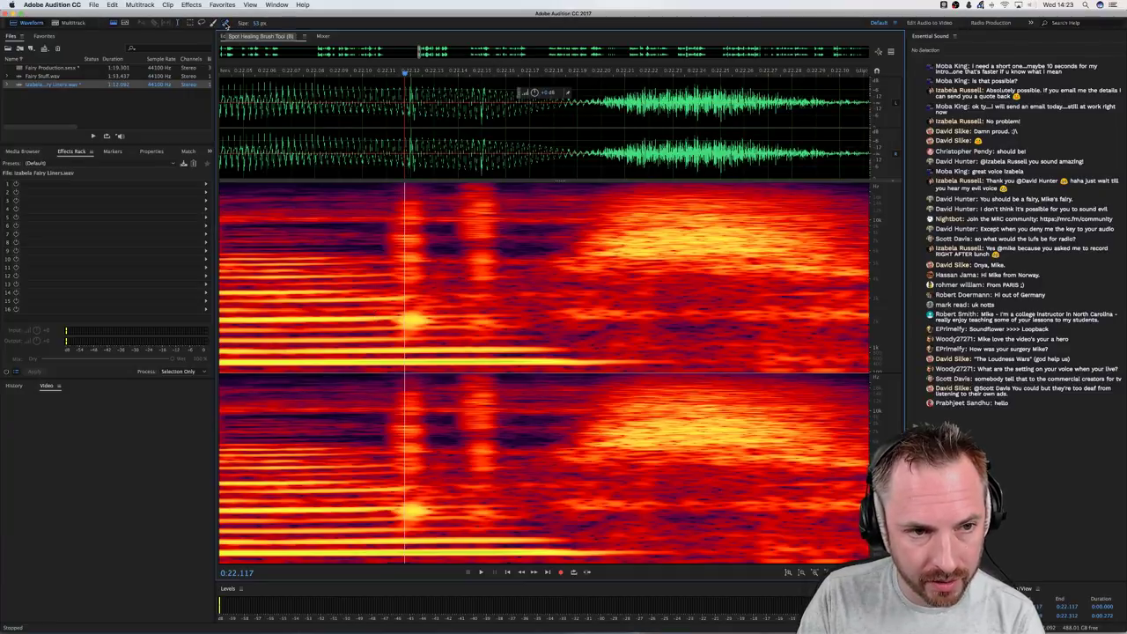
pyautogui.moveTo(414, 319); pyautogui.dragTo(422, 324)
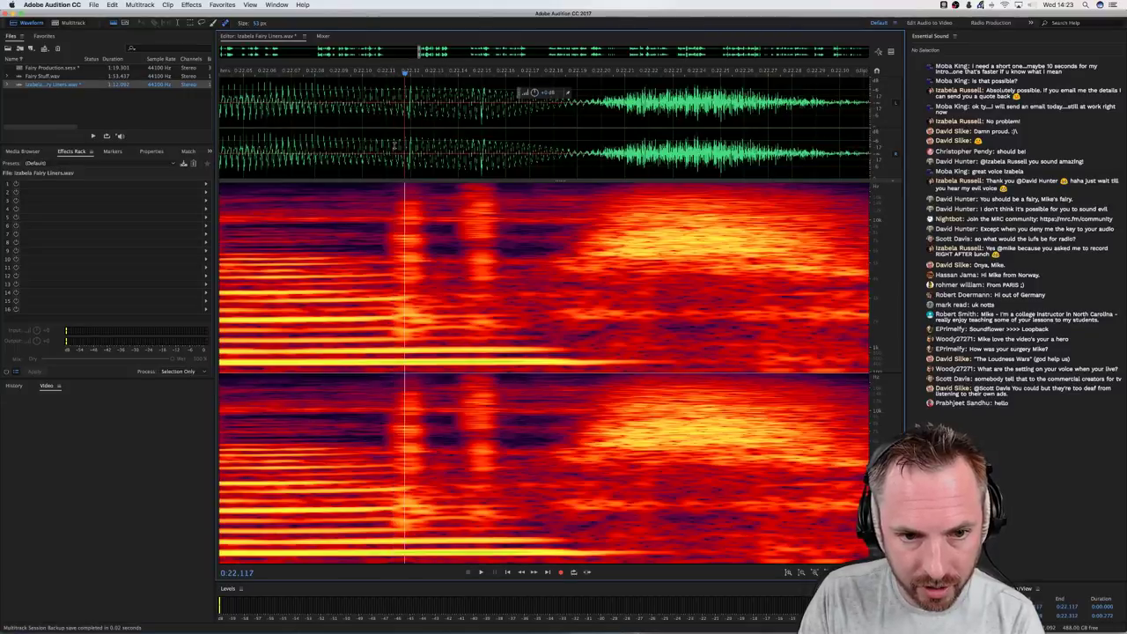
# Play the healed spot from about 0:22.09 to check the repair
pyautogui.click(339, 148)
pyautogui.press('space')
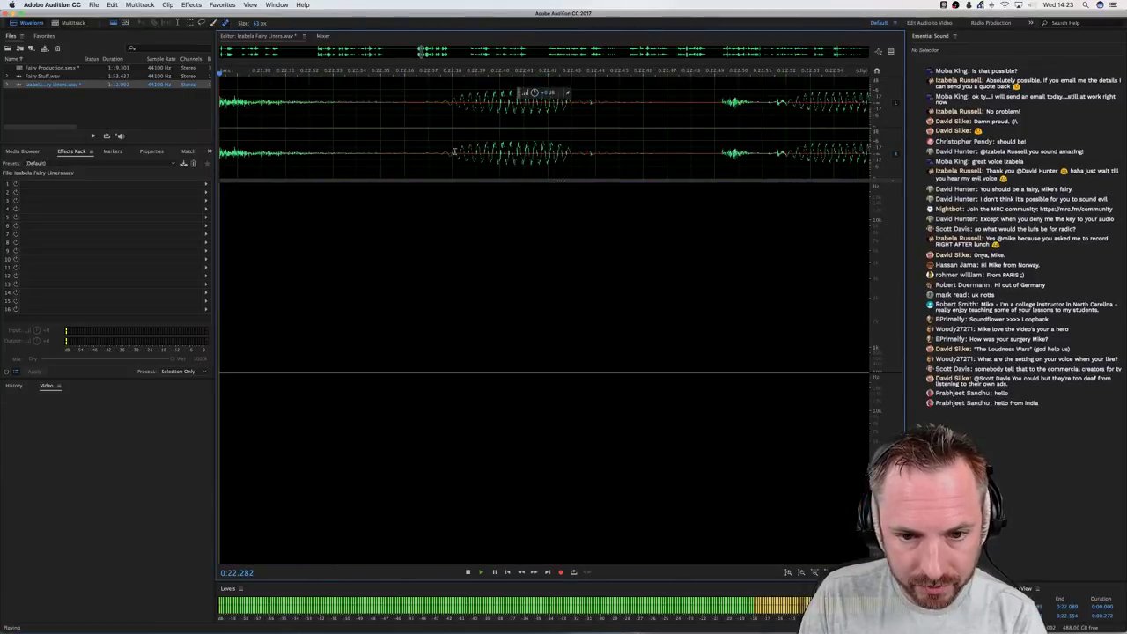
pyautogui.press('space')
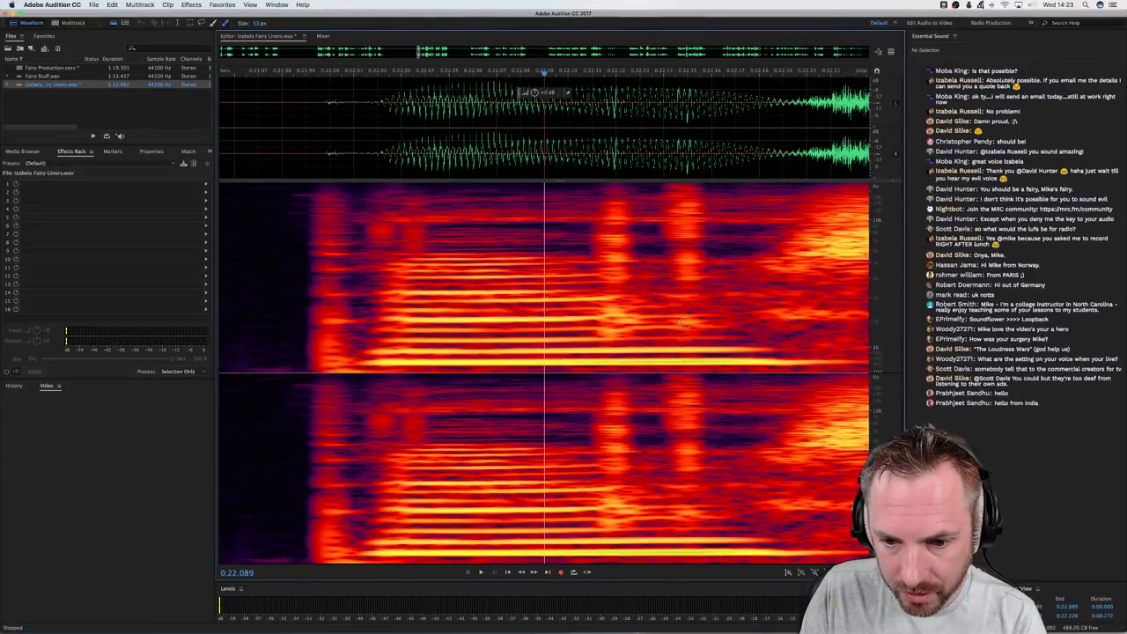
# Heal the bright click bands at about 0:22.12 and 0:22.15 in the spectral display with the Spot Healing Brush
pyautogui.moveTo(685, 322)
pyautogui.mouseDown()
pyautogui.moveTo(679, 309)
pyautogui.moveTo(683, 319)
pyautogui.mouseUp()
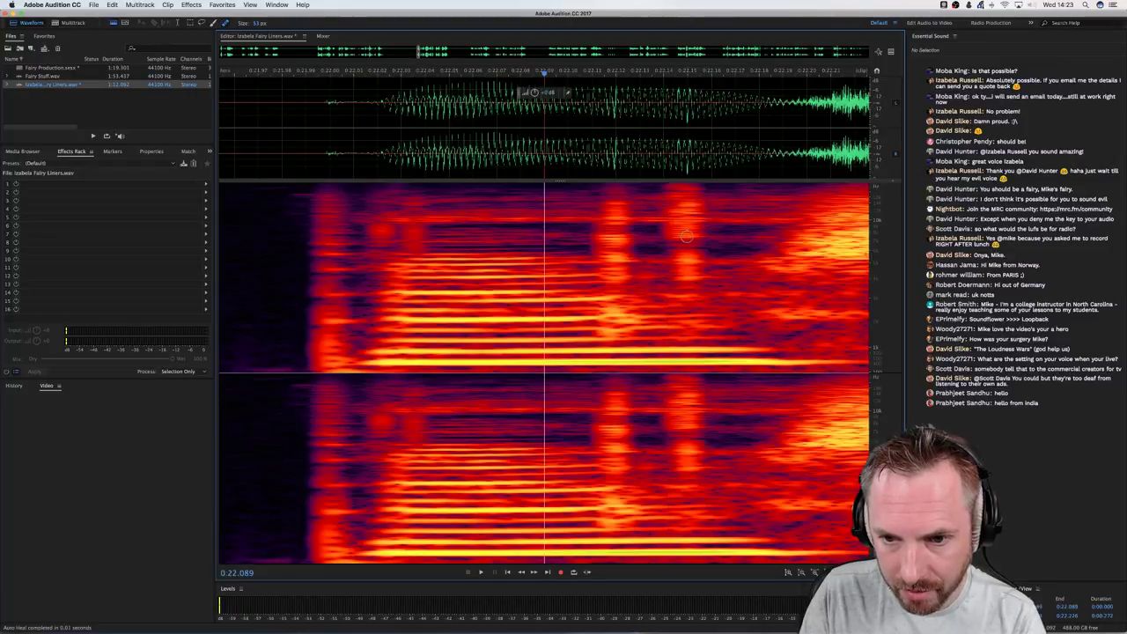
pyautogui.moveTo(684, 260)
pyautogui.mouseDown()
pyautogui.moveTo(699, 261)
pyautogui.moveTo(708, 282)
pyautogui.moveTo(691, 280)
pyautogui.mouseUp()
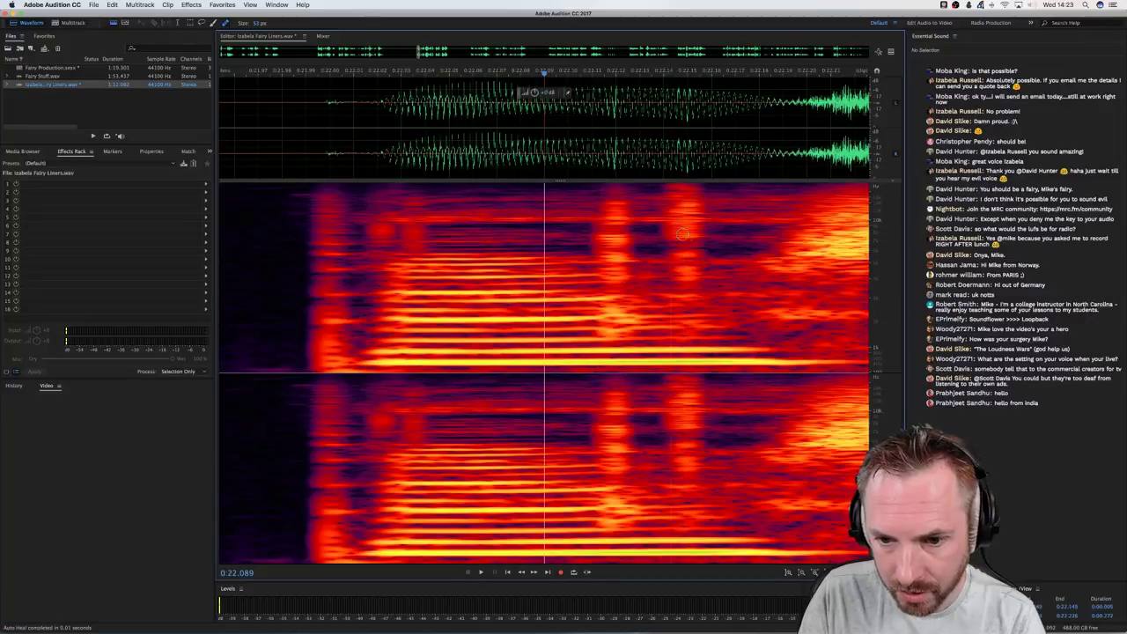
pyautogui.moveTo(676, 234)
pyautogui.mouseDown()
pyautogui.moveTo(697, 235)
pyautogui.moveTo(699, 208)
pyautogui.mouseUp()
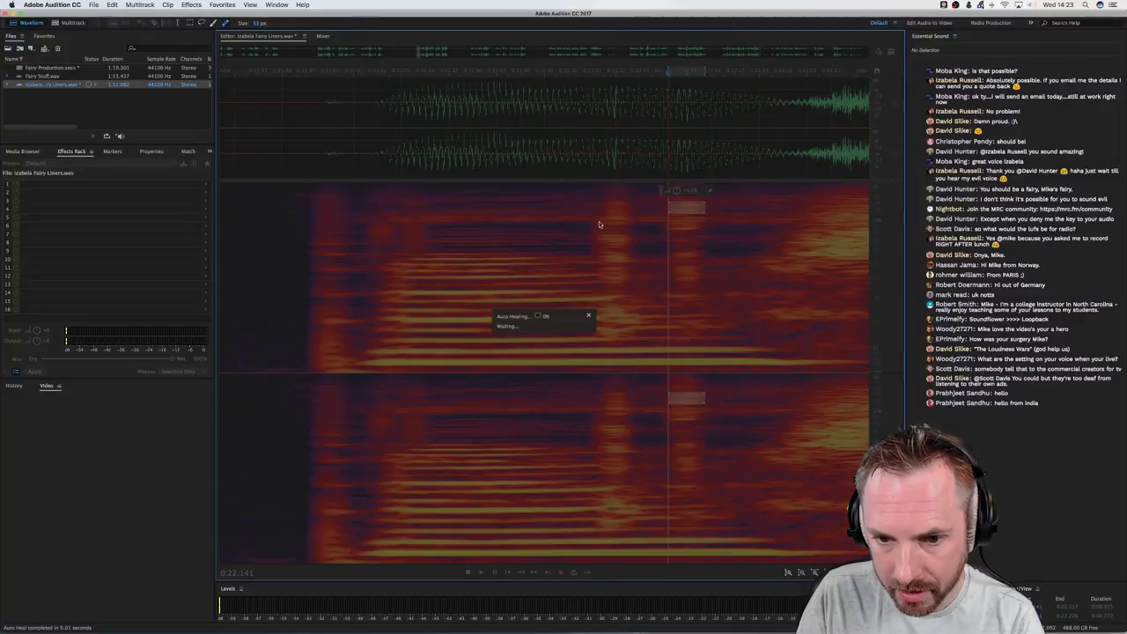
pyautogui.moveTo(599, 218)
pyautogui.mouseDown()
pyautogui.moveTo(628, 219)
pyautogui.moveTo(603, 257)
pyautogui.moveTo(630, 255)
pyautogui.mouseUp()
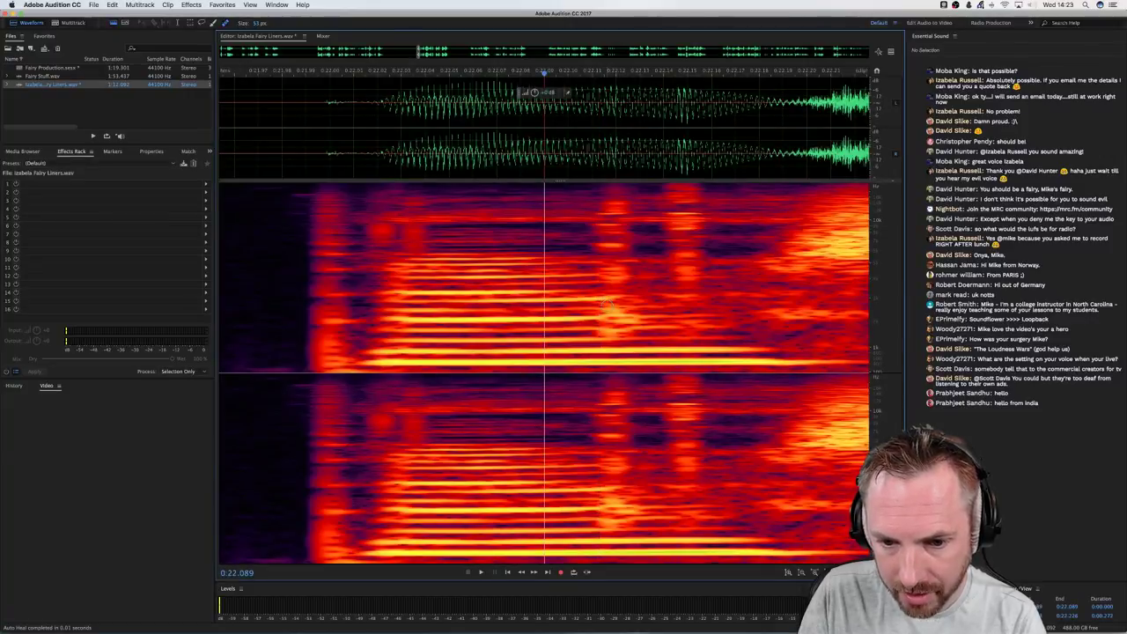
pyautogui.moveTo(606, 299)
pyautogui.mouseDown()
pyautogui.moveTo(624, 298)
pyautogui.moveTo(632, 310)
pyautogui.mouseUp()
pyautogui.moveTo(669, 213); pyautogui.dragTo(704, 213)
# Play the phrase from about 0:22.00 to check the healed spots
pyautogui.click(344, 131)
pyautogui.press('space')
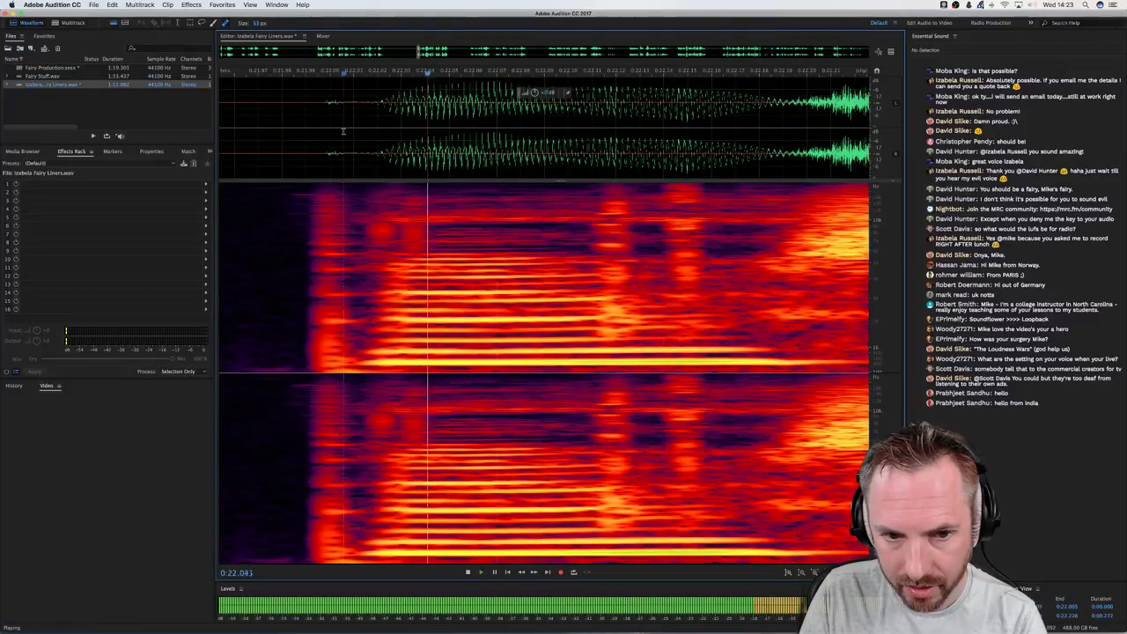
pyautogui.press('space')
pyautogui.hotkey('shift', 'd')
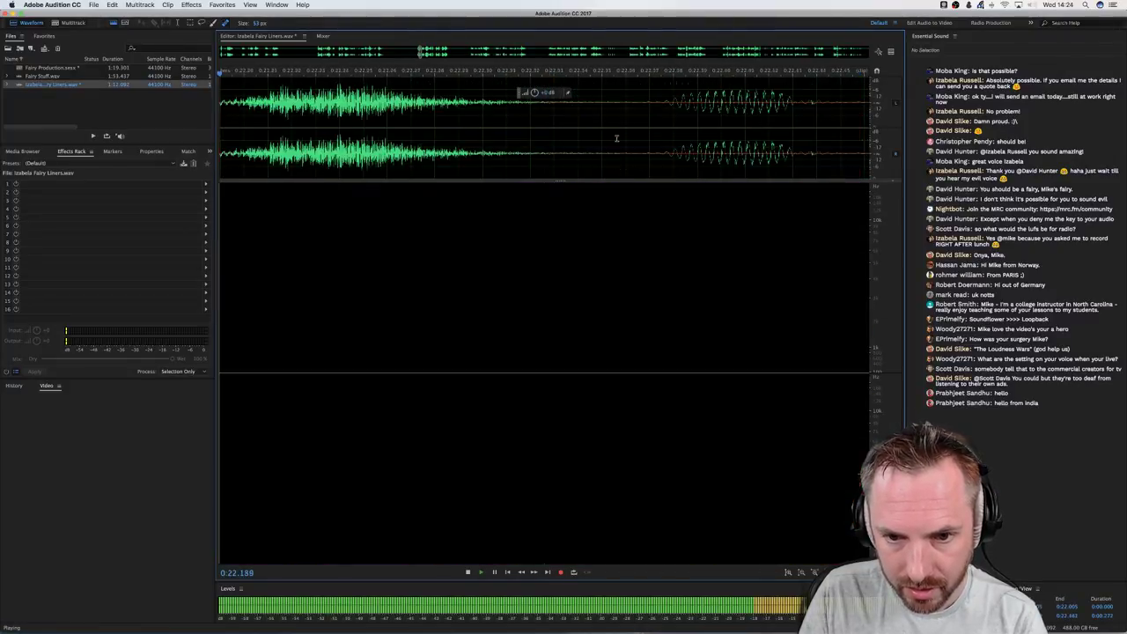
pyautogui.hscroll(2, 536, 119)
pyautogui.hscroll(3, 536, 119)
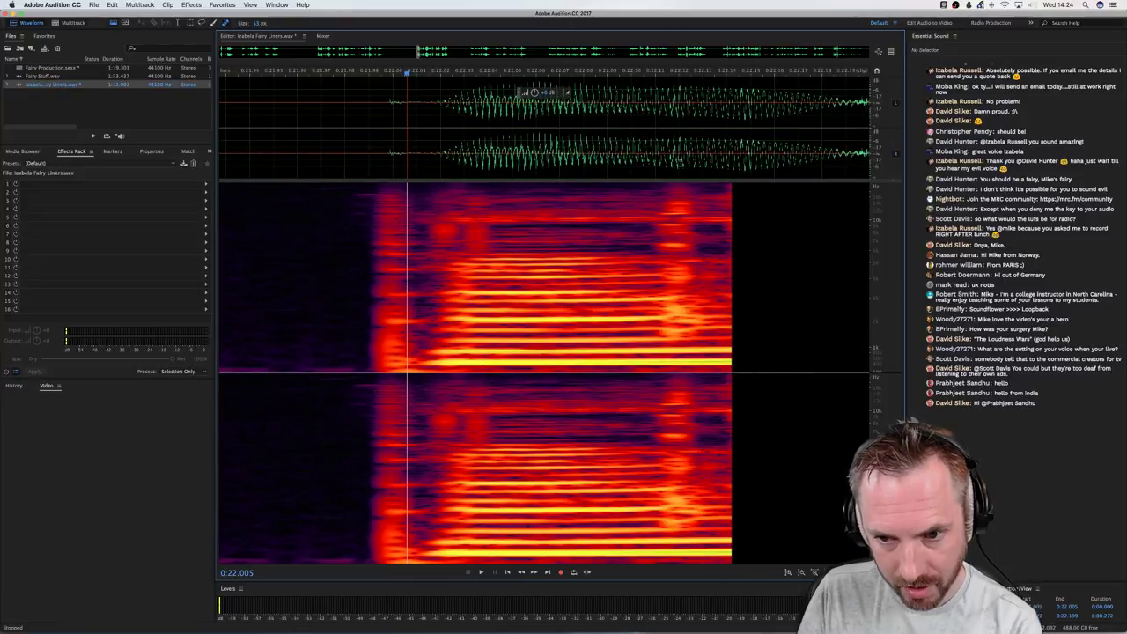
# Cut two short slices out of the voice file at 0:22.115 and 0:22.136 to remove the remaining clicks
pyautogui.click(646, 144)
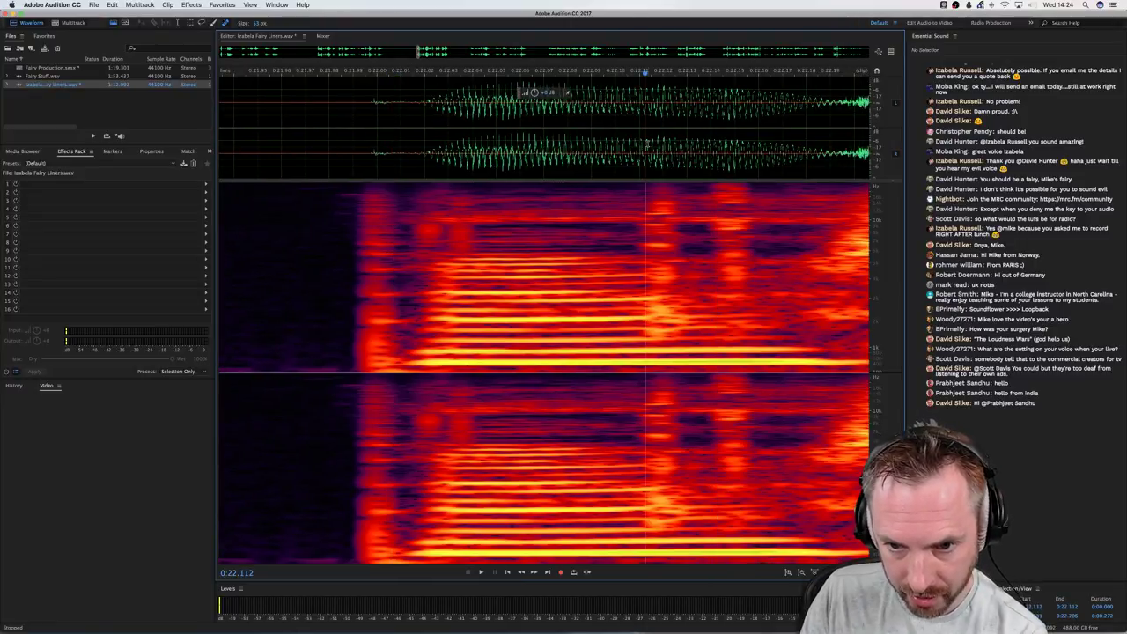
pyautogui.moveTo(652, 141); pyautogui.dragTo(668, 141)
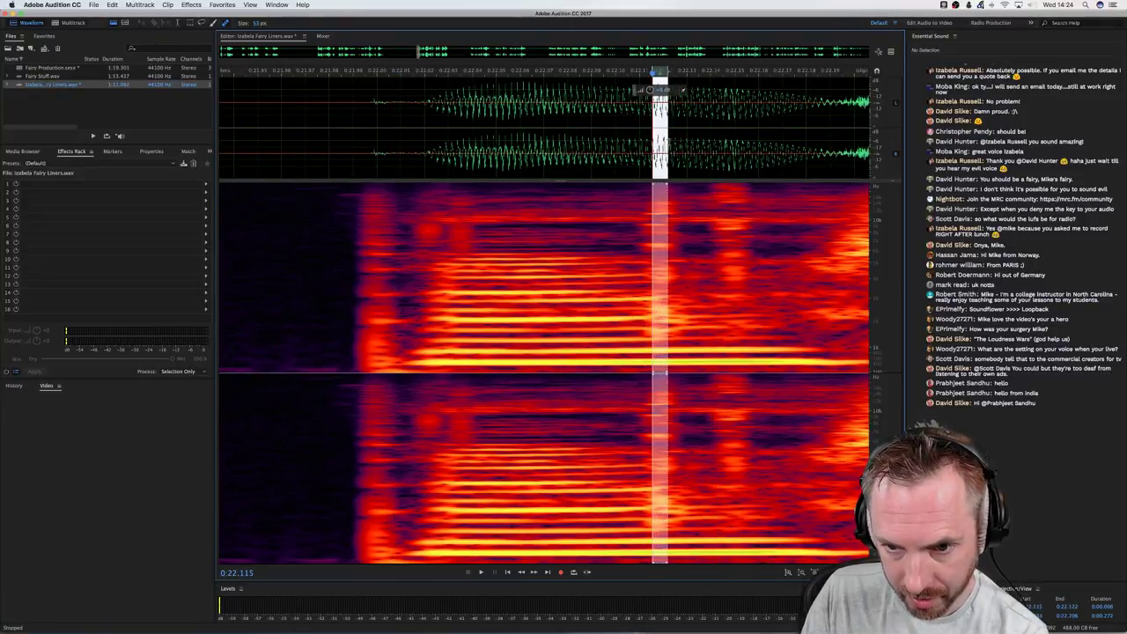
pyautogui.press('Delete')
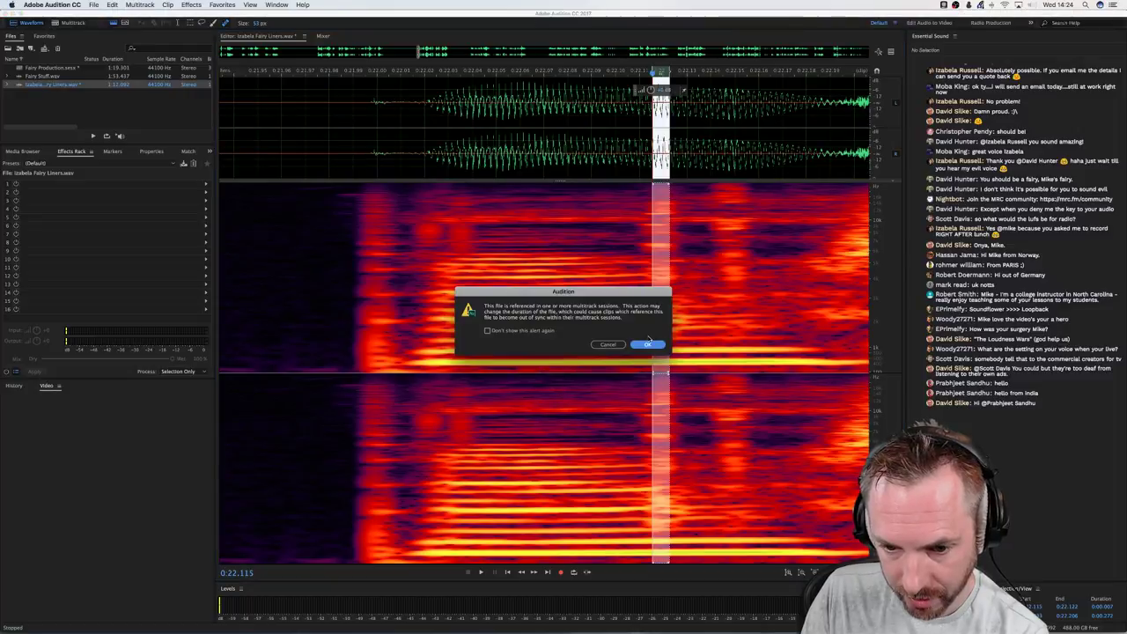
pyautogui.click(648, 344)
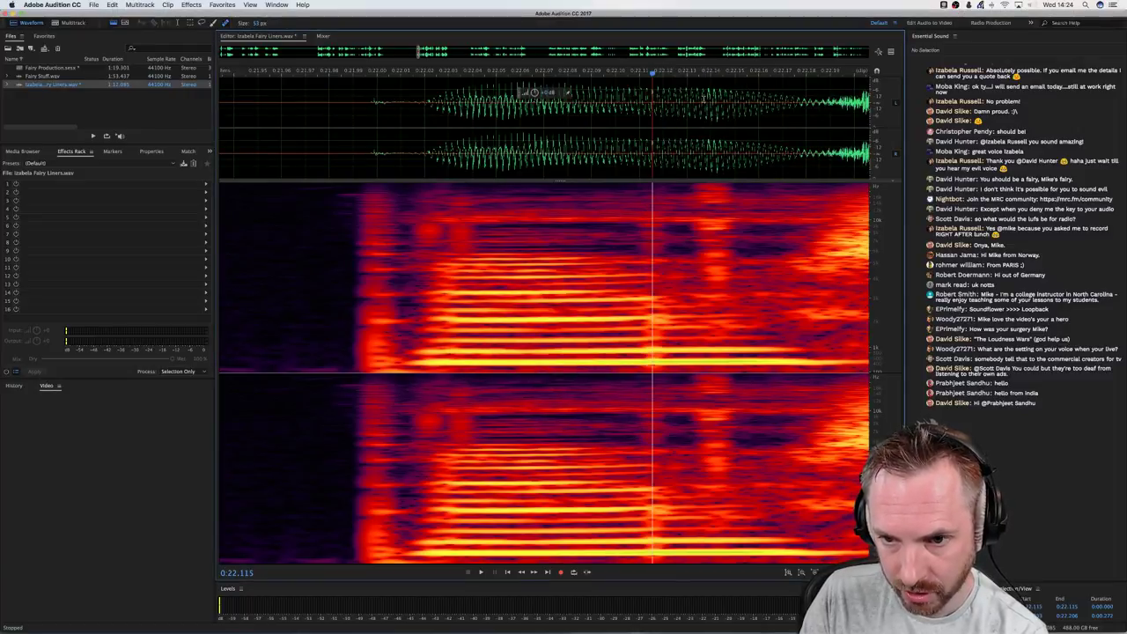
pyautogui.moveTo(702, 123)
pyautogui.mouseDown()
pyautogui.moveTo(730, 123)
pyautogui.moveTo(719, 123)
pyautogui.mouseUp()
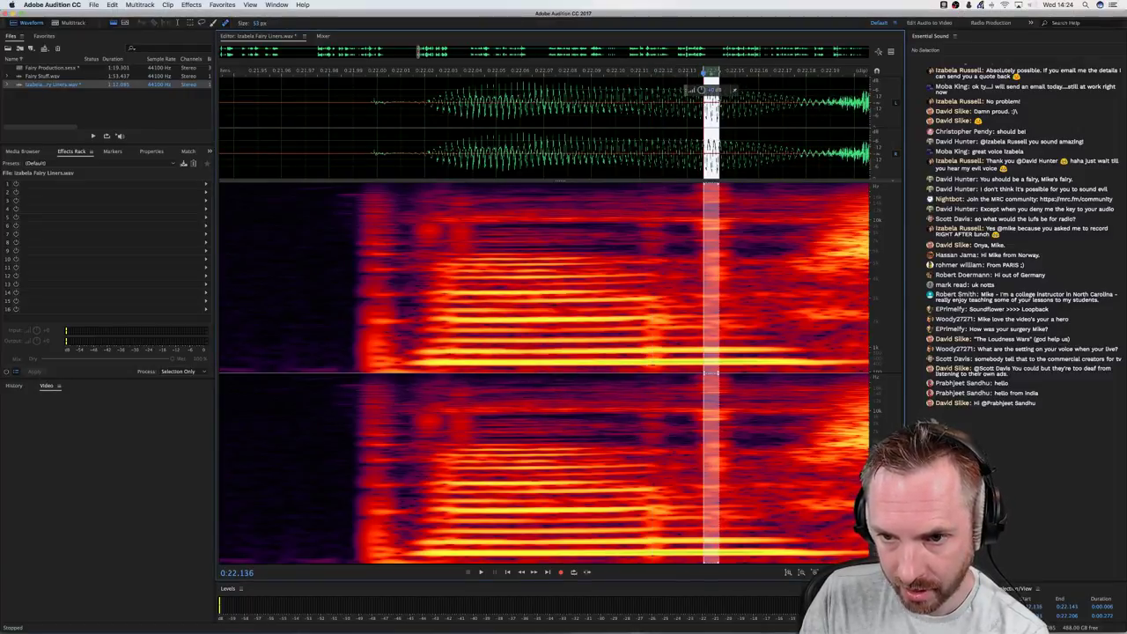
pyautogui.press('Delete')
pyautogui.press('Return')
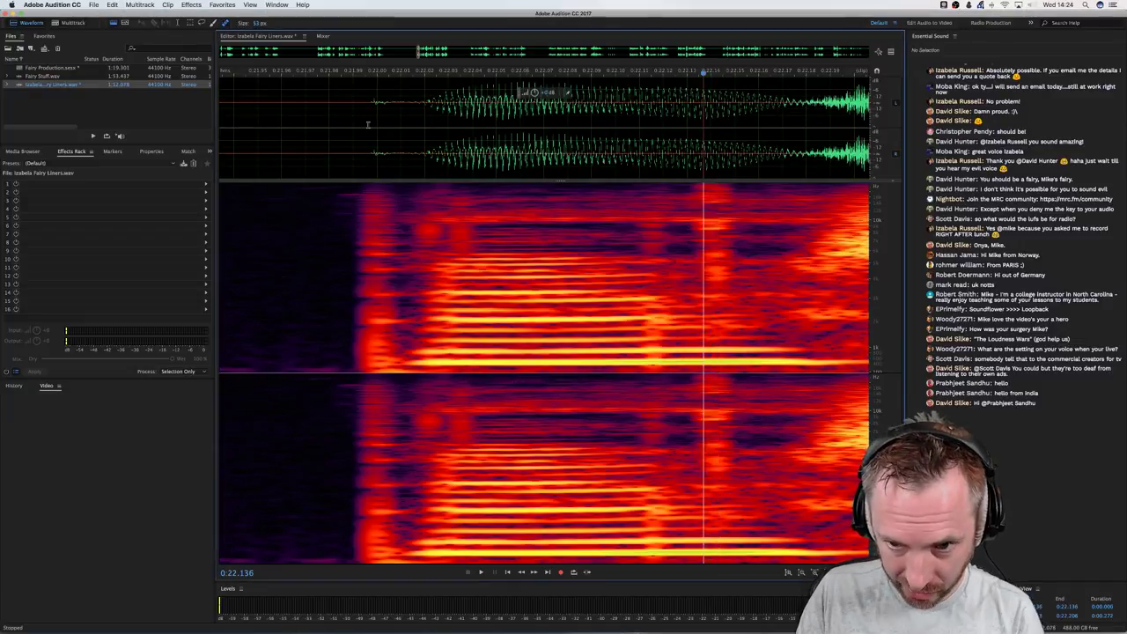
# Play the whole edited phrase from 0:21.992 to check the cuts
pyautogui.click(358, 132)
pyautogui.press('space')
pyautogui.press('space')
pyautogui.press('space')
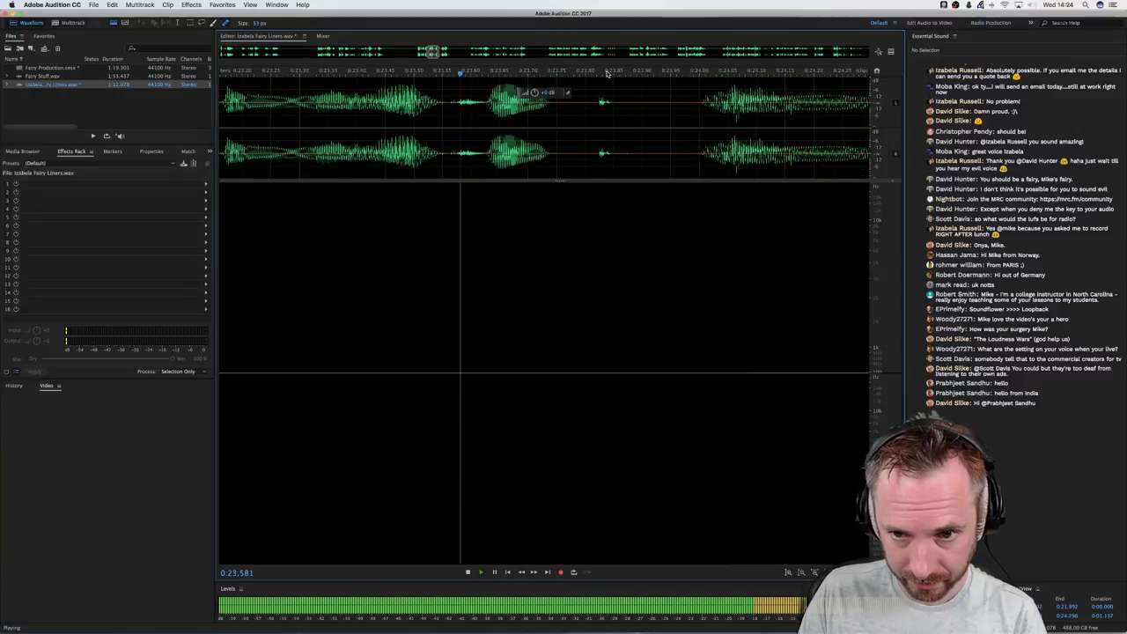
pyautogui.scroll(-7, 608, 74)
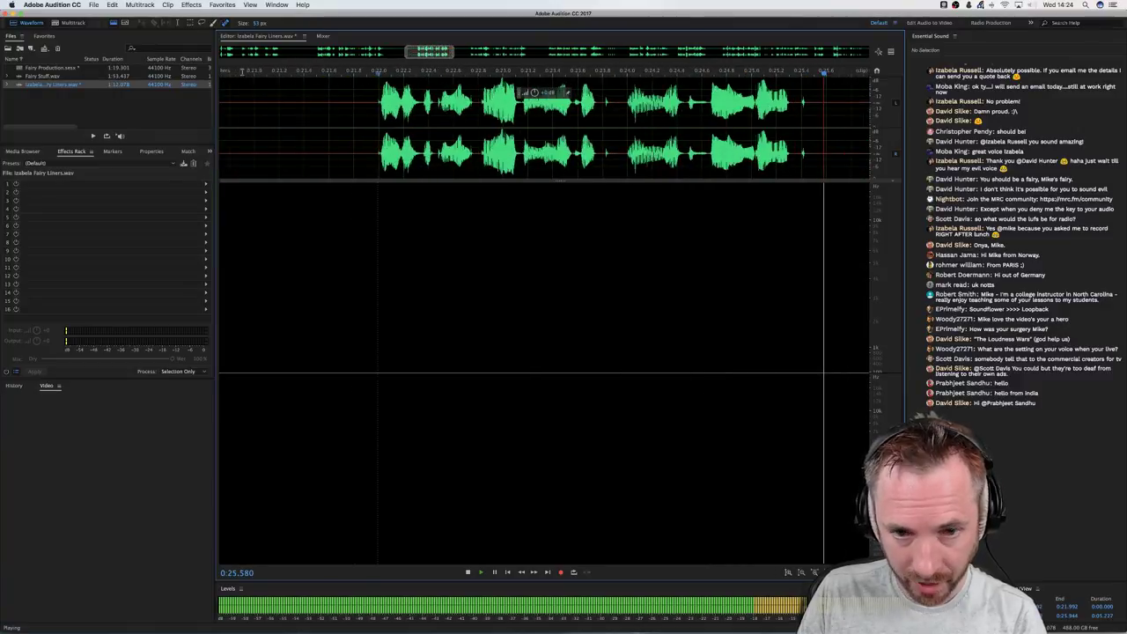
pyautogui.scroll(-3, 242, 70)
pyautogui.press('space')
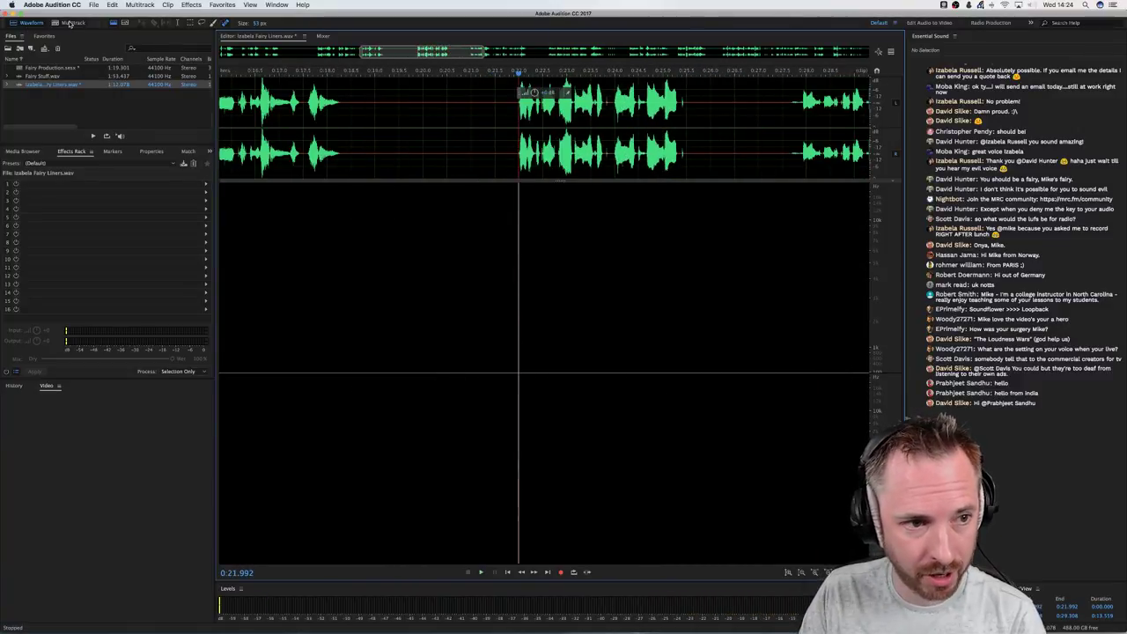
# Return to the Fairy Production multitrack session and dismiss all warnings for the voice file
pyautogui.click(70, 23)
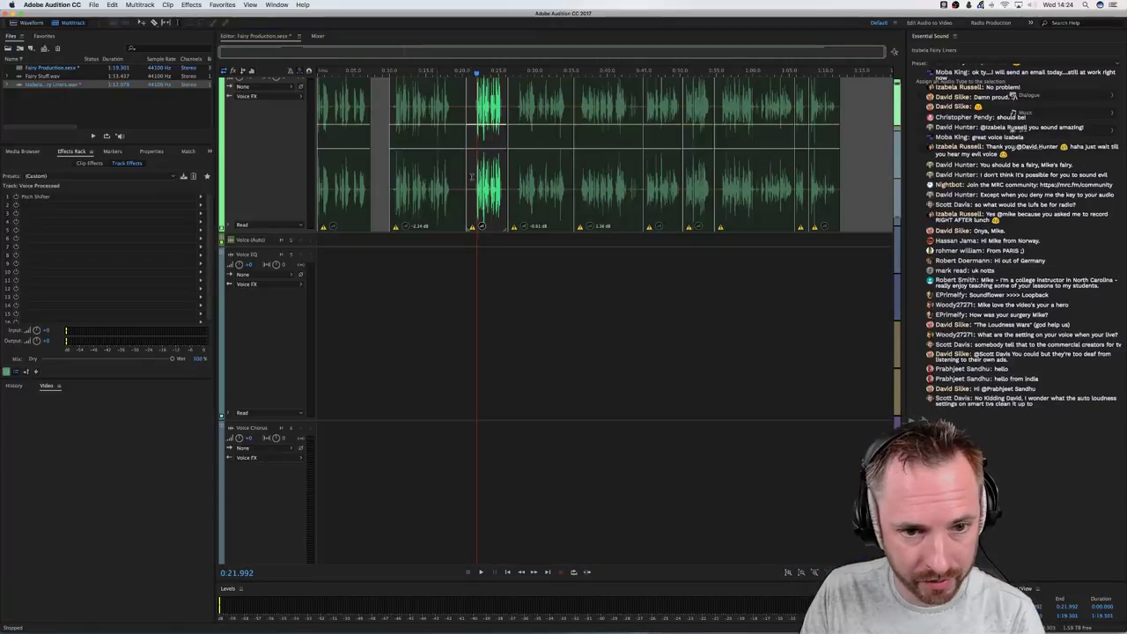
pyautogui.click(473, 228)
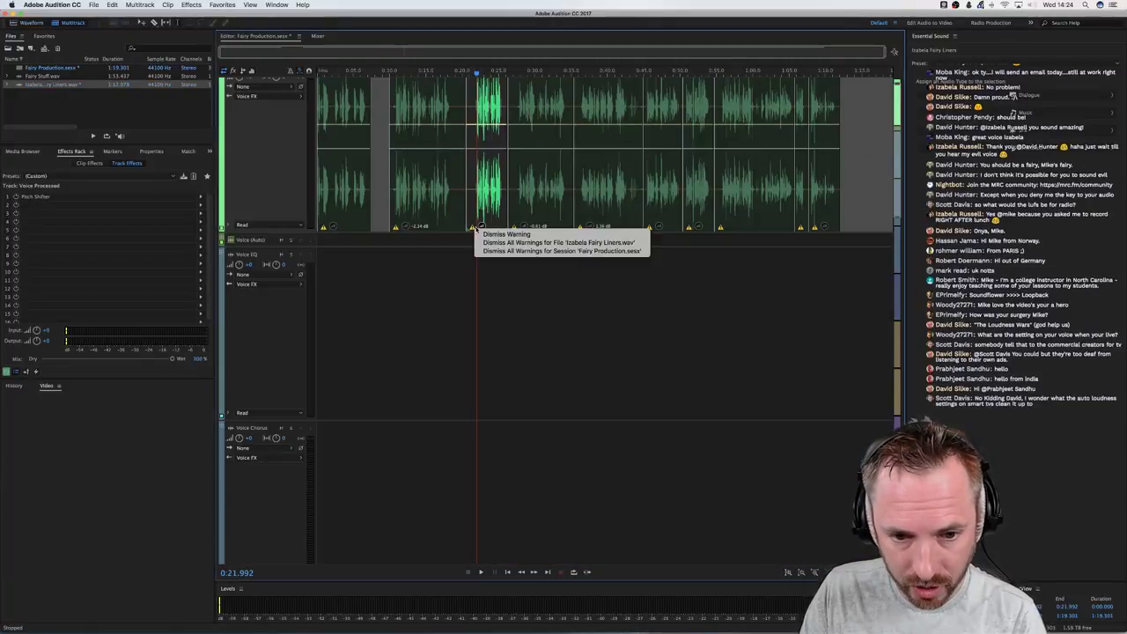
pyautogui.click(487, 242)
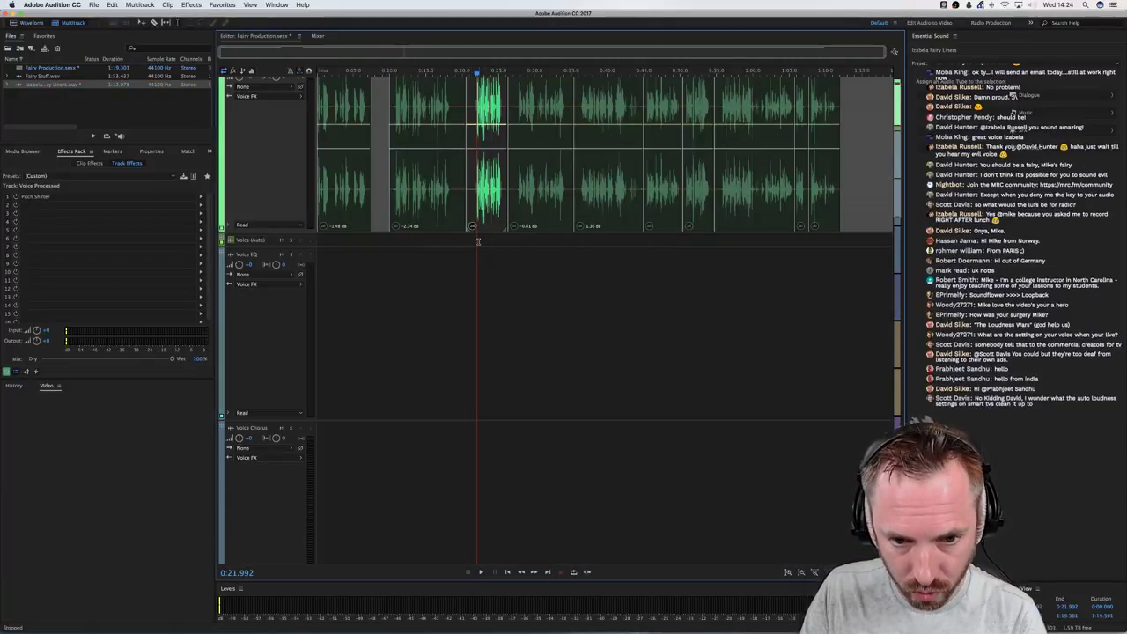
# Move the edited phrase to the start of the Voice EQ track and shift the Voice Processed clips about 30 seconds further along the timeline
pyautogui.click(478, 240)
pyautogui.moveTo(479, 207); pyautogui.dragTo(332, 291)
pyautogui.moveTo(348, 186); pyautogui.dragTo(858, 186)
pyautogui.moveTo(355, 204); pyautogui.dragTo(587, 191)
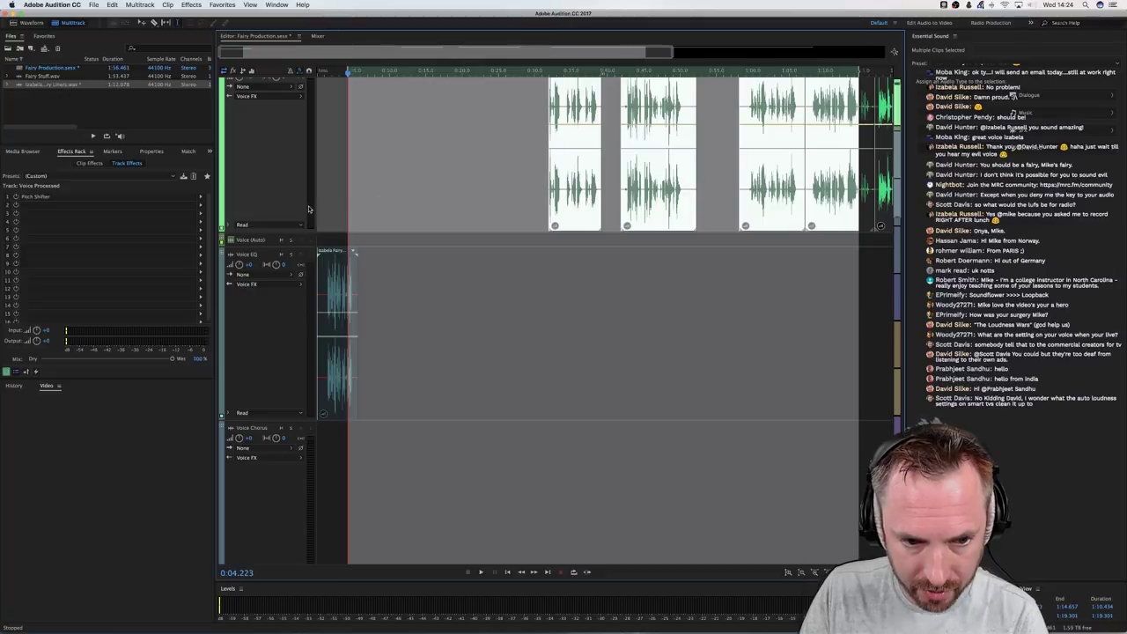
# Play the moved phrase on the Voice EQ track from about 0:01.37
pyautogui.click(327, 135)
pyautogui.press('space')
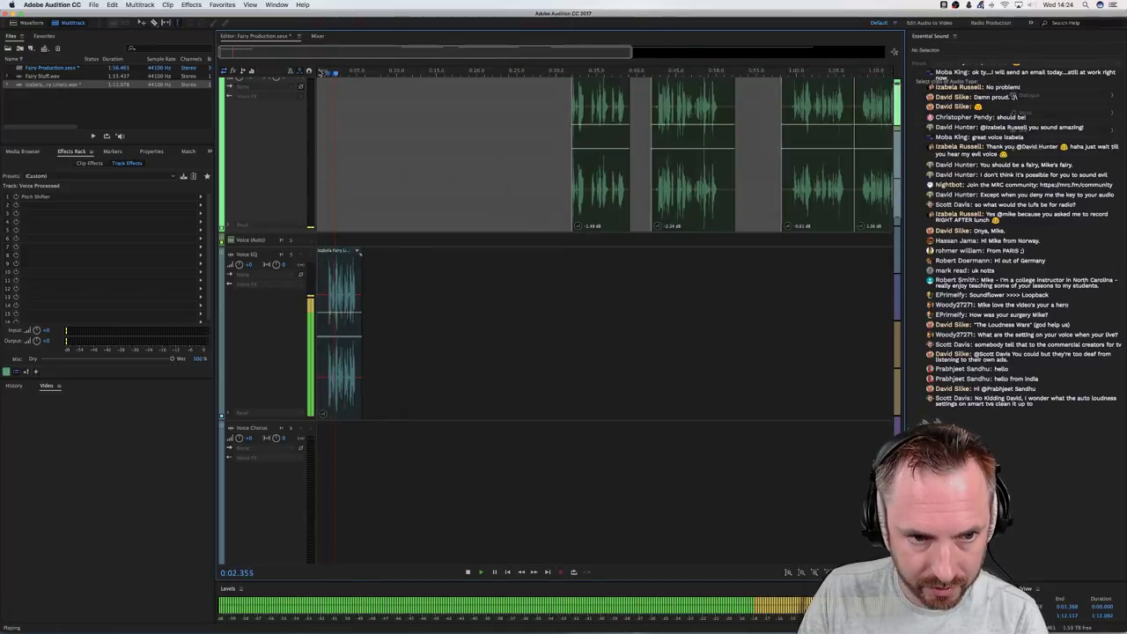
pyautogui.scroll(5, 335, 73)
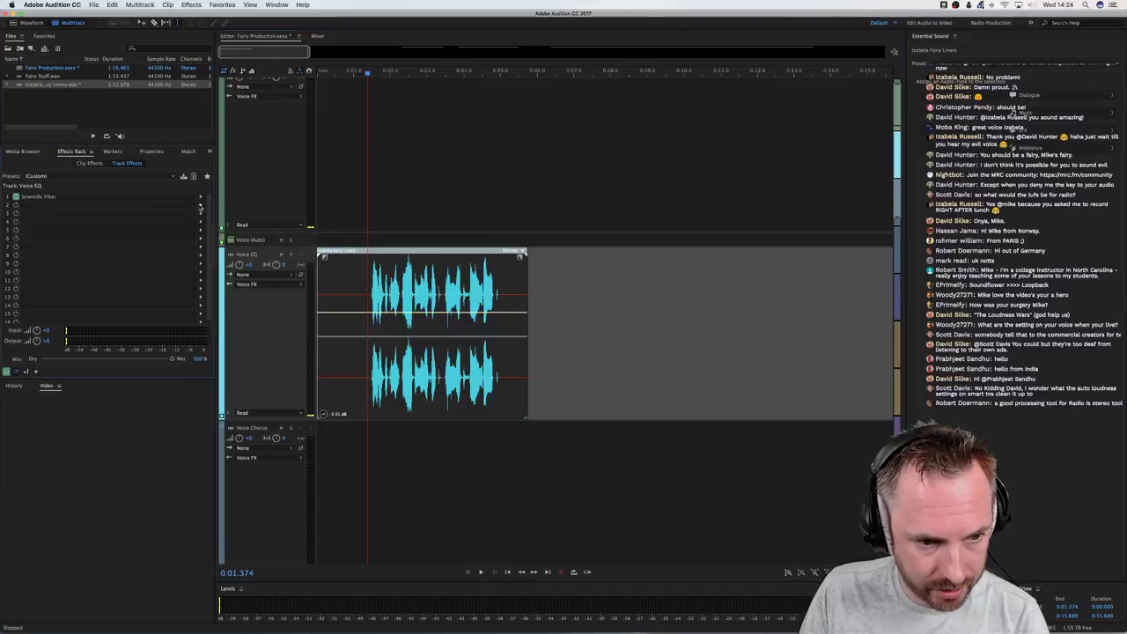
# Add a Studio Reverb to the Voice EQ track with 100% dry and 12.4% wet, and play the phrase with it
pyautogui.click(200, 205)
pyautogui.moveTo(266, 287)
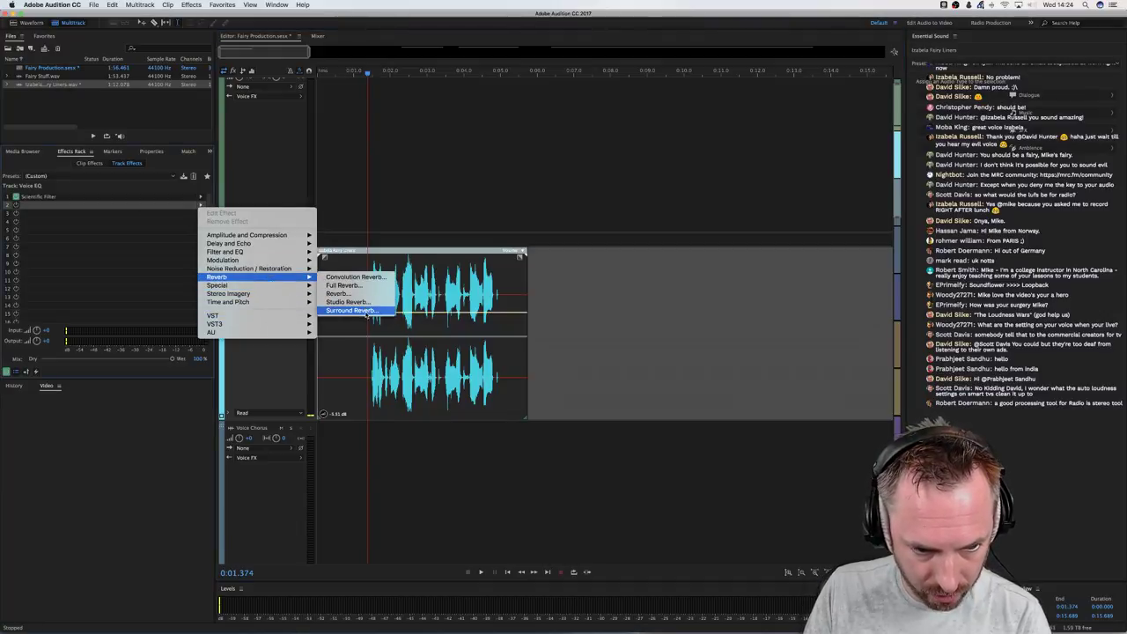
pyautogui.click(350, 302)
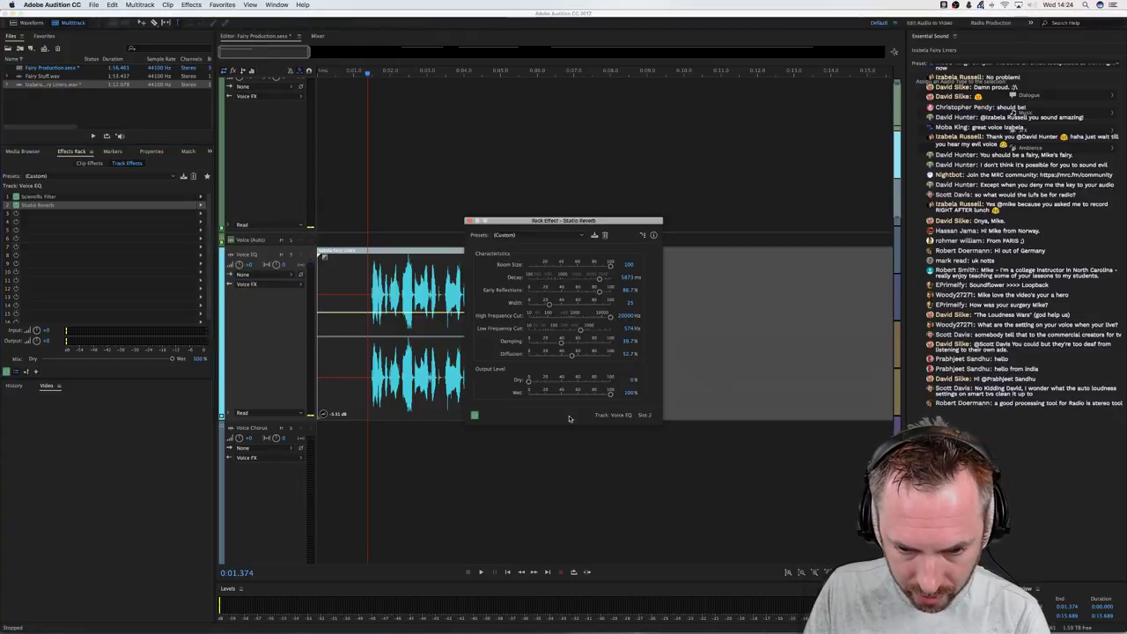
pyautogui.click(549, 381)
pyautogui.moveTo(557, 393); pyautogui.dragTo(538, 398)
pyautogui.press('space')
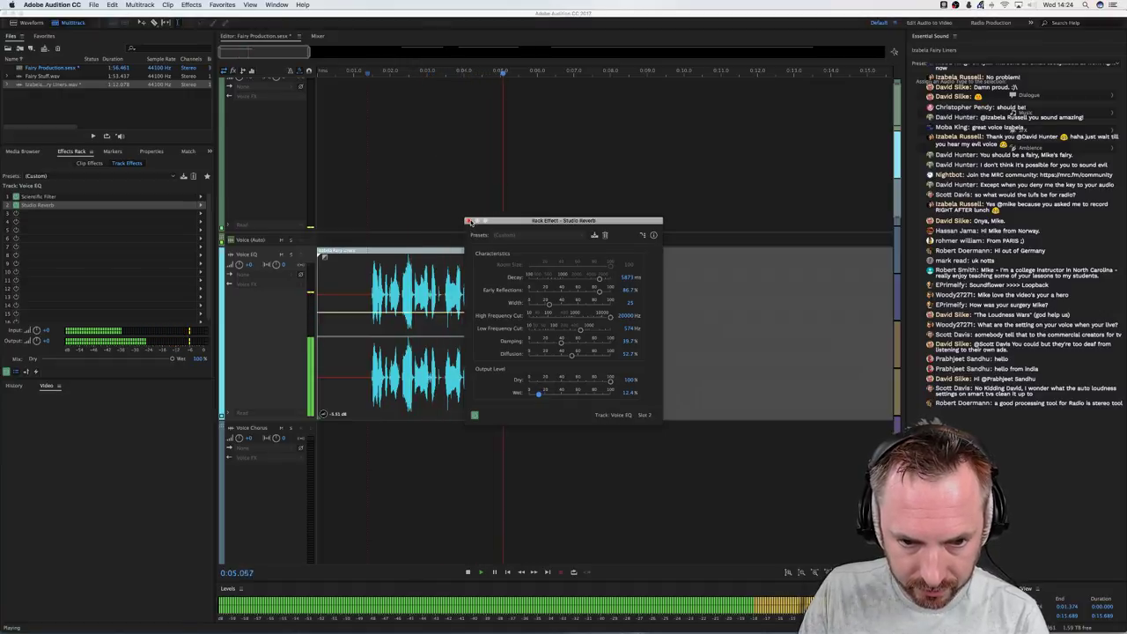
pyautogui.press('space')
pyautogui.click(468, 221)
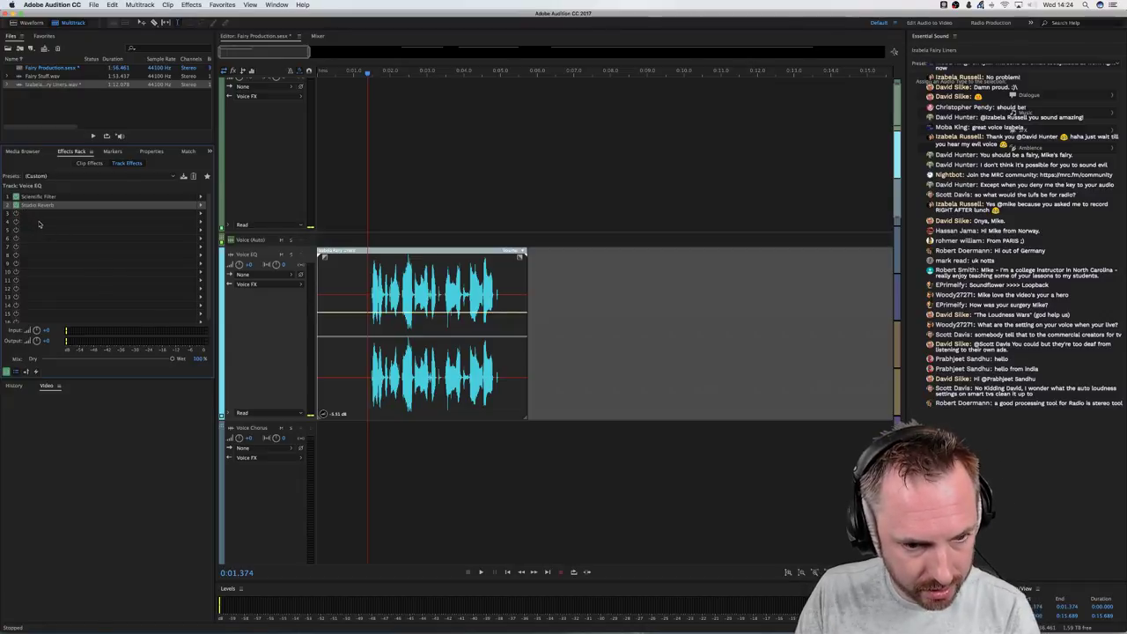
# Switch on the existing Studio Reverb in the Voice FX bus's effects rack
pyautogui.scroll(-8, 335, 359)
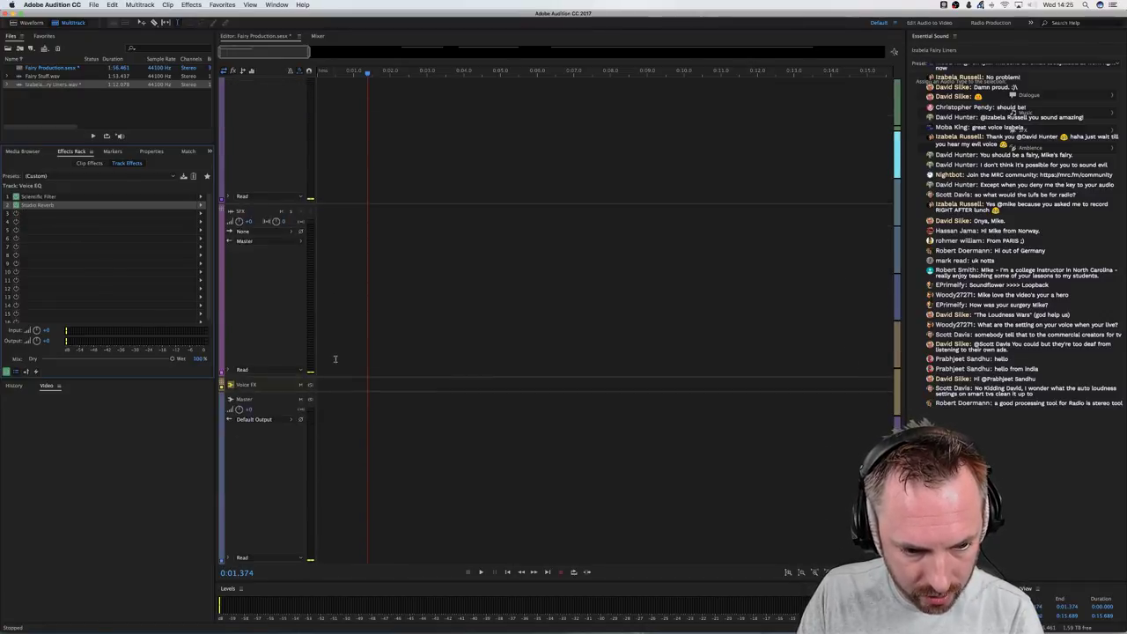
pyautogui.click(330, 384)
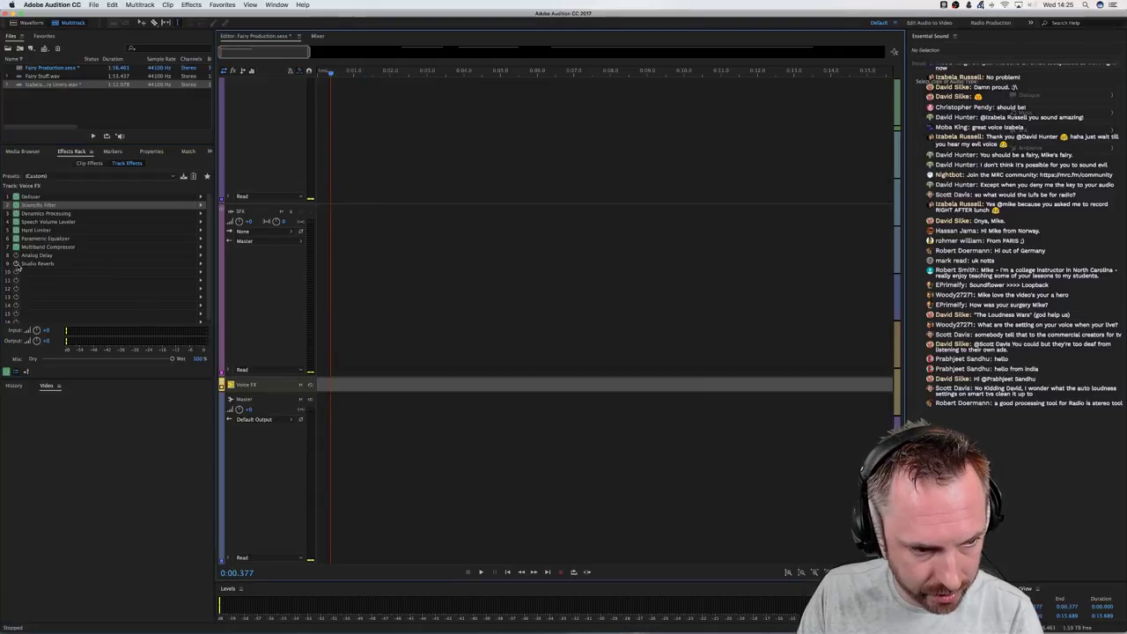
pyautogui.scroll(6, 334, 231)
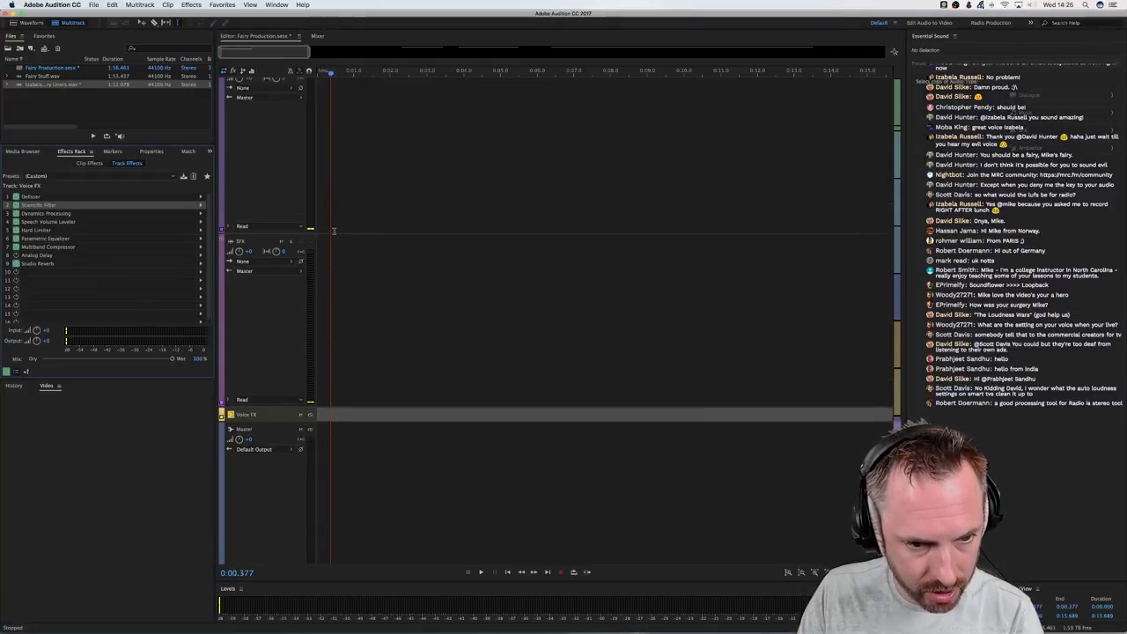
# Remove the Studio Reverb from the Voice EQ track's effects rack
pyautogui.click(336, 296)
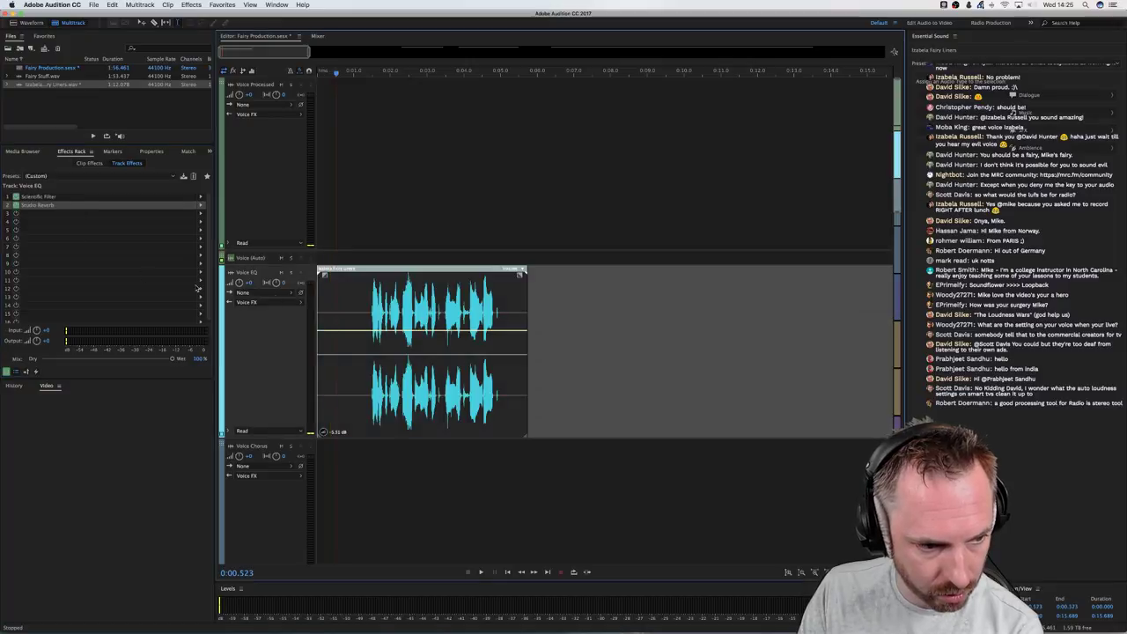
pyautogui.click(48, 206)
pyautogui.press('Delete')
# Play the phrase through the Voice FX bus and set its Studio Reverb's wet level to about 25%
pyautogui.press('space')
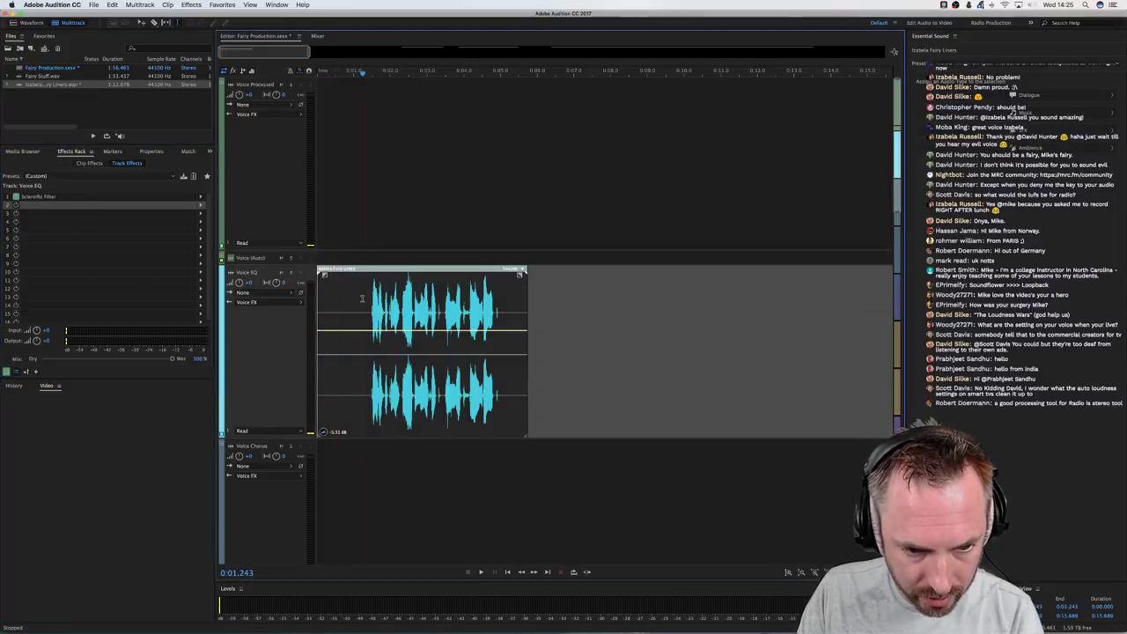
pyautogui.scroll(-5, 407, 331)
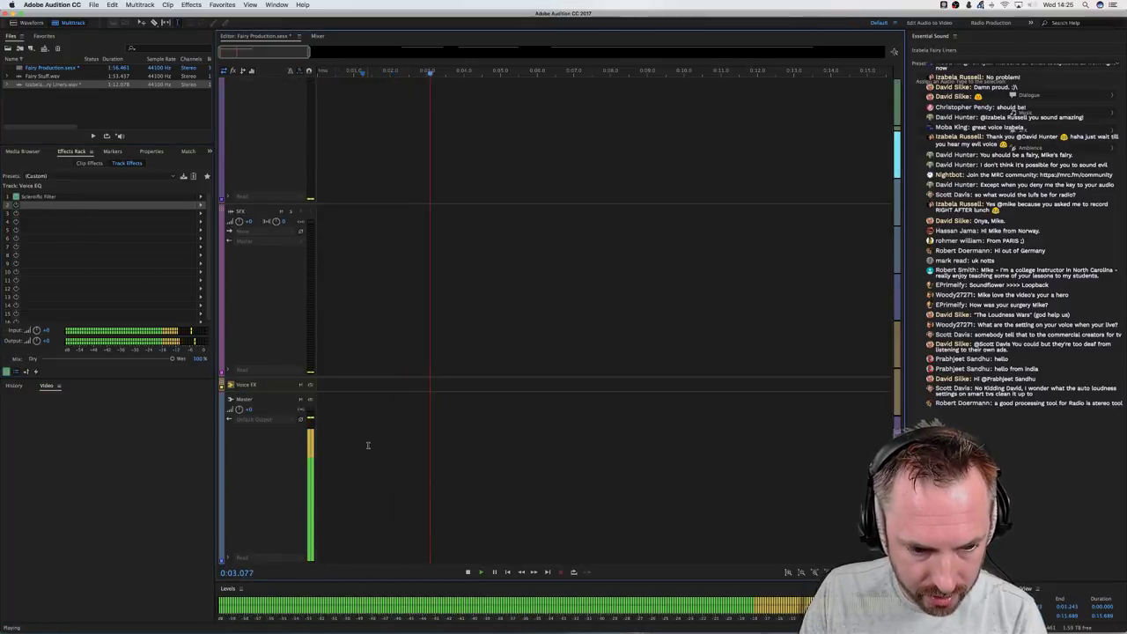
pyautogui.click(370, 384)
pyautogui.press('space')
pyautogui.doubleClick(49, 263)
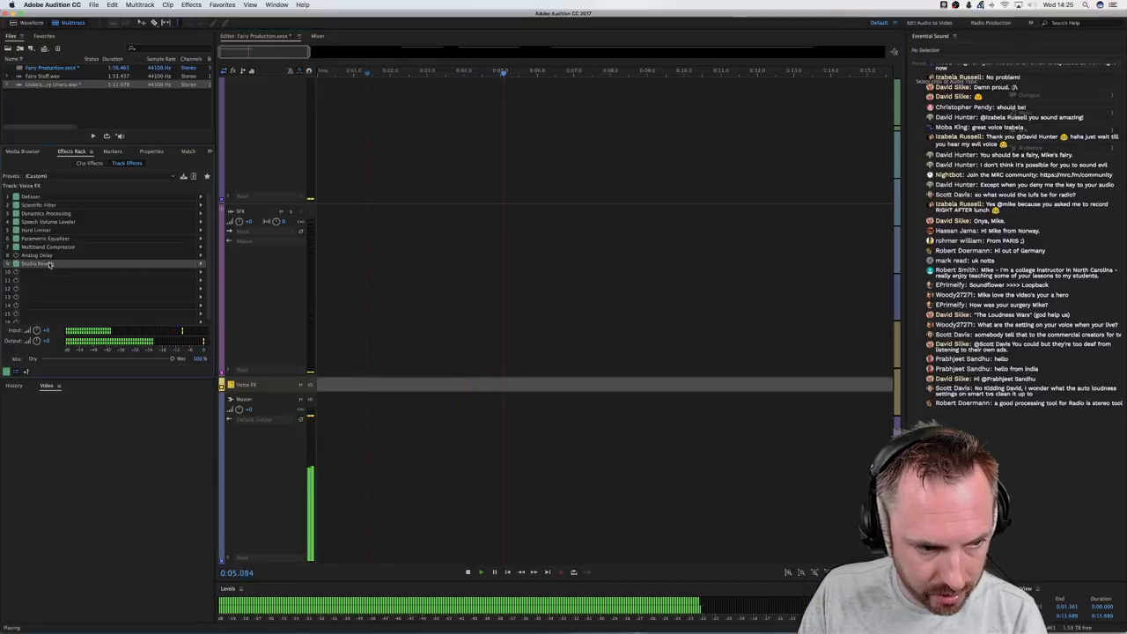
pyautogui.press('space')
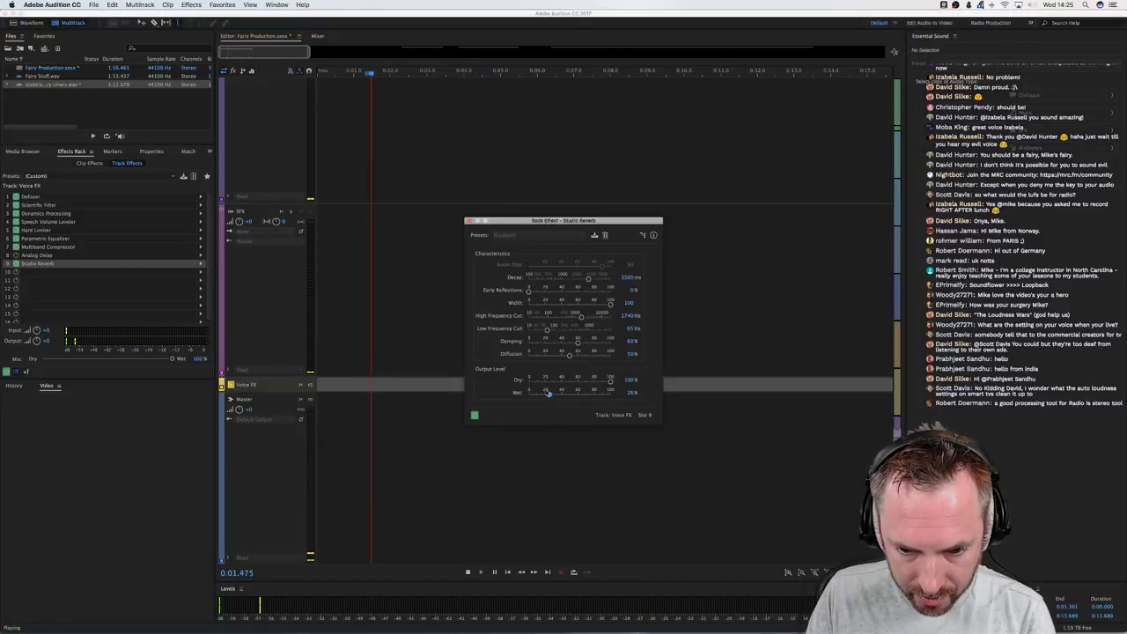
pyautogui.click(470, 221)
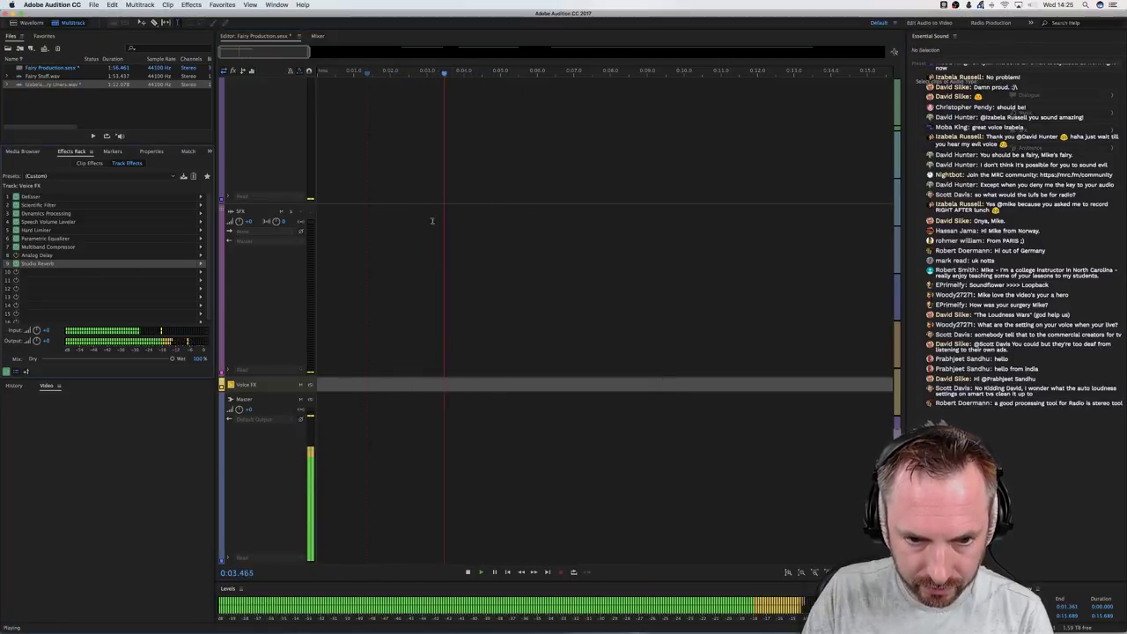
# Stop playback and add a Pitch Shifter to the clip effects of the phrase on the Voice EQ track
pyautogui.scroll(6, 425, 222)
pyautogui.scroll(3, 425, 226)
pyautogui.press('space')
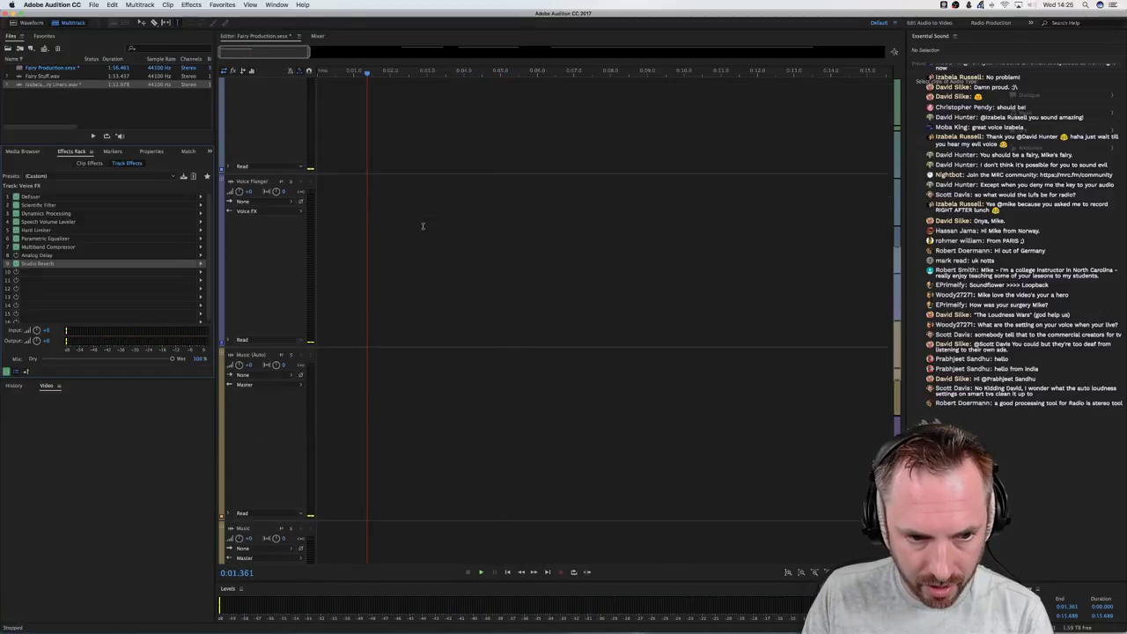
pyautogui.click(420, 220)
pyautogui.scroll(10, 355, 198)
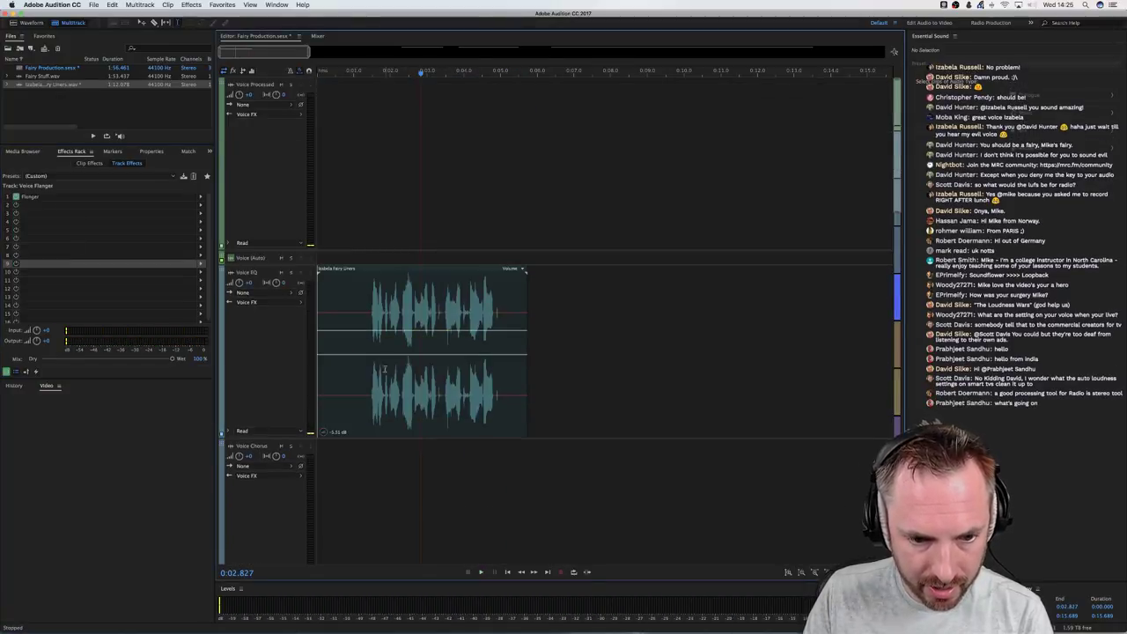
pyautogui.click(368, 395)
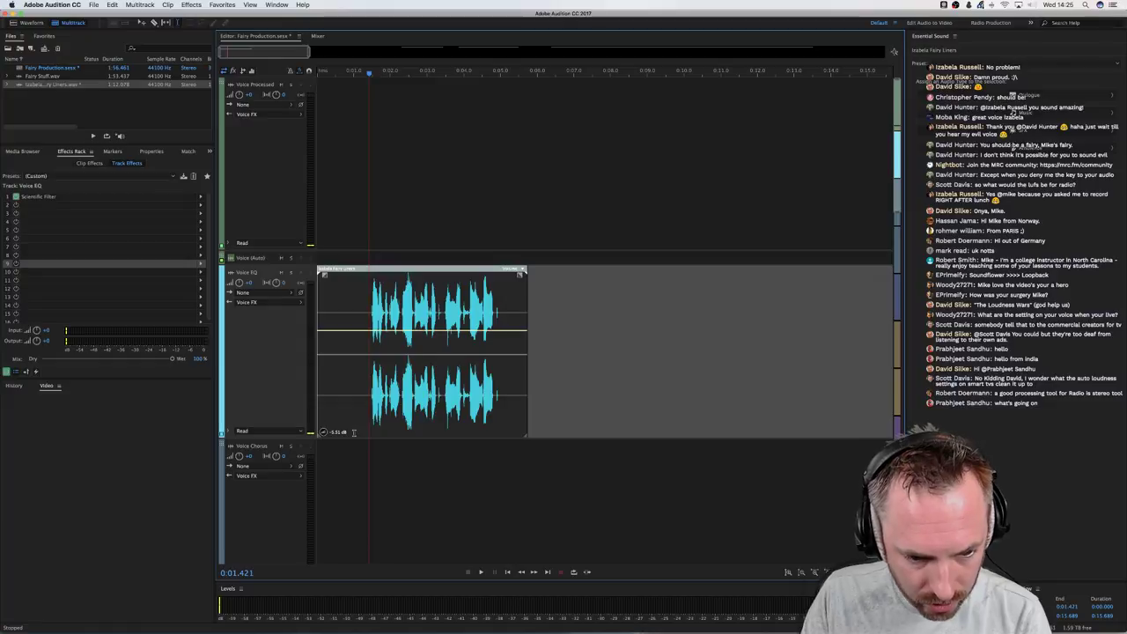
pyautogui.click(88, 164)
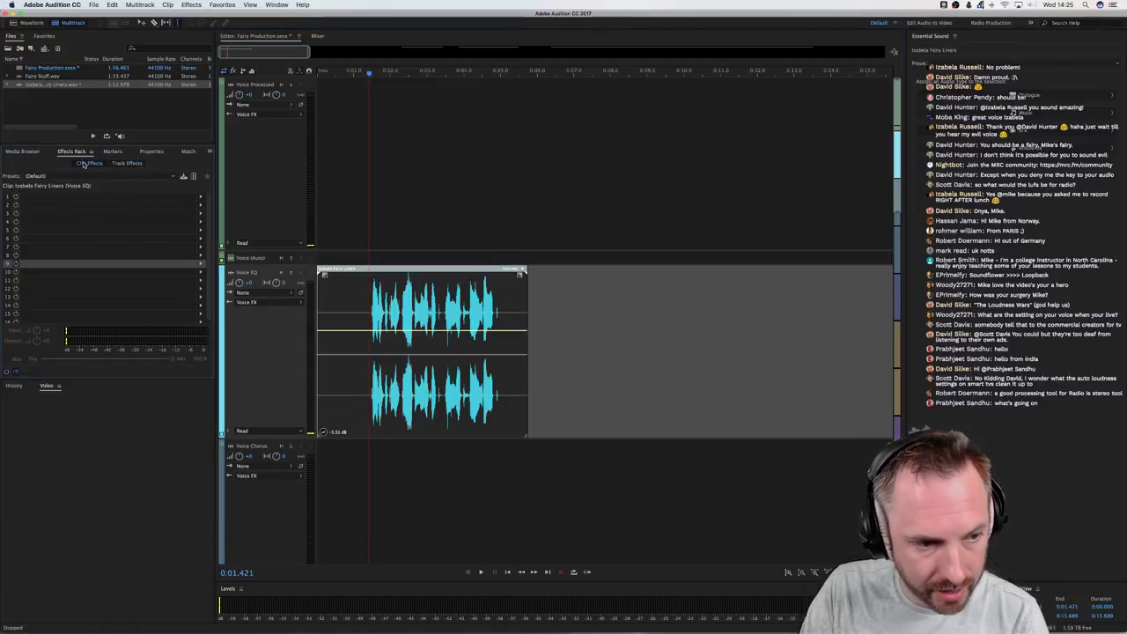
pyautogui.click(201, 196)
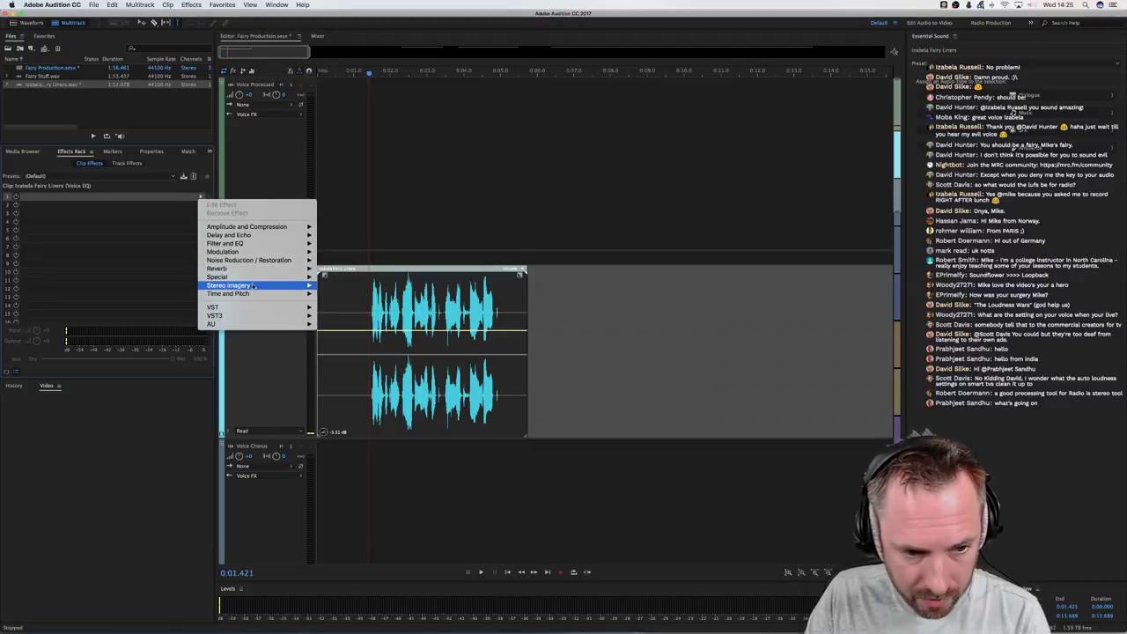
pyautogui.moveTo(253, 294)
pyautogui.click(340, 302)
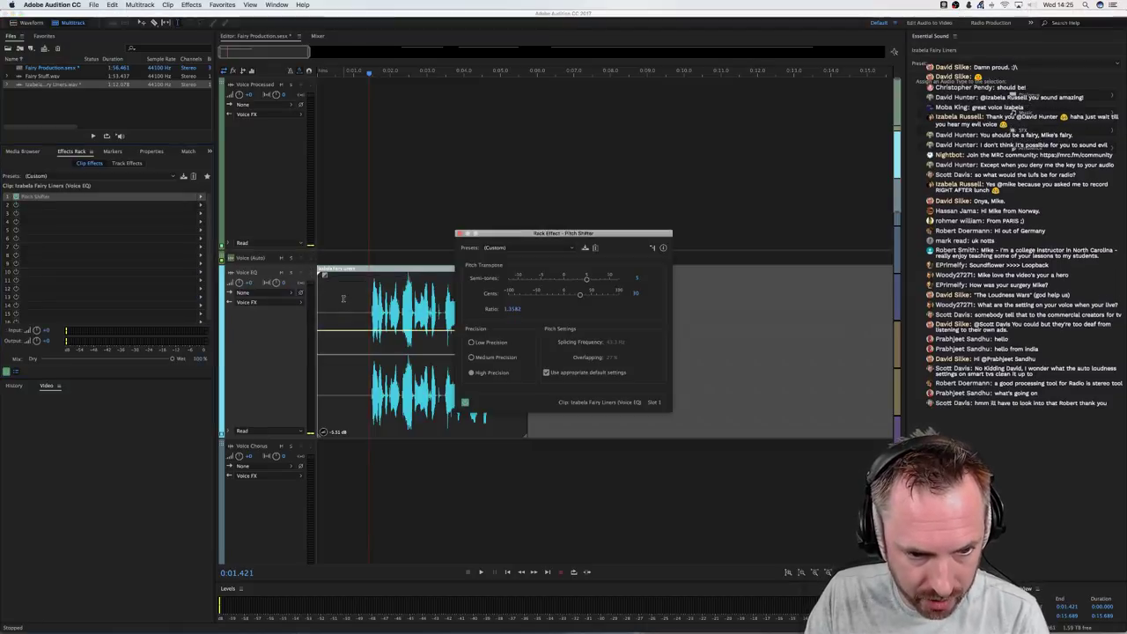
pyautogui.moveTo(502, 236); pyautogui.dragTo(639, 238)
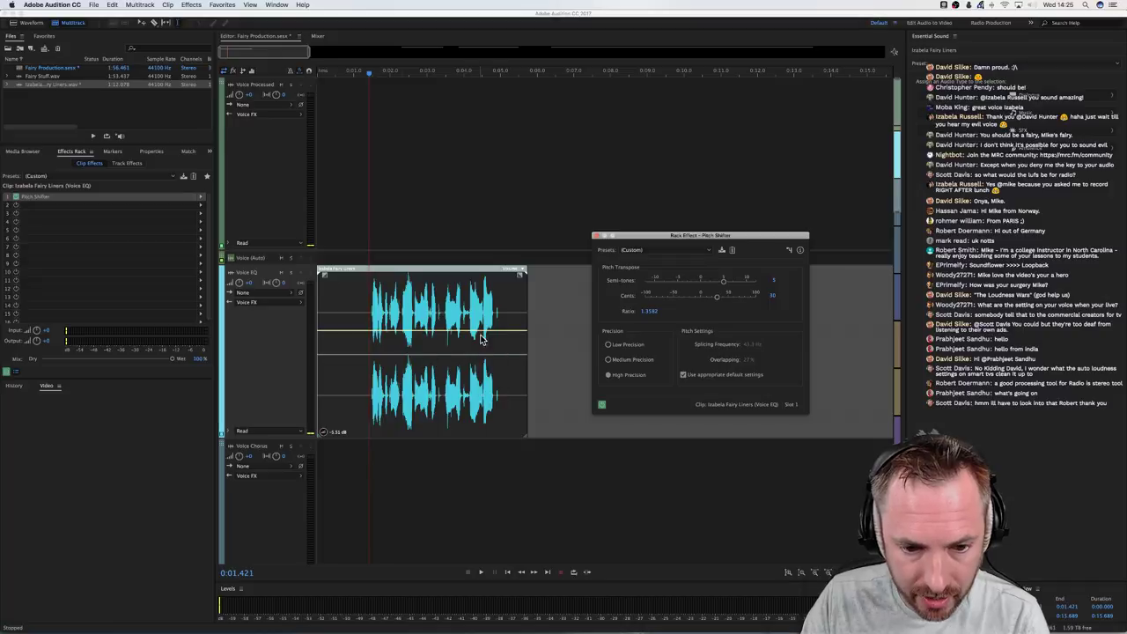
# Move the Voice EQ clip slightly forward along the timeline
pyautogui.scroll(-3, 445, 73)
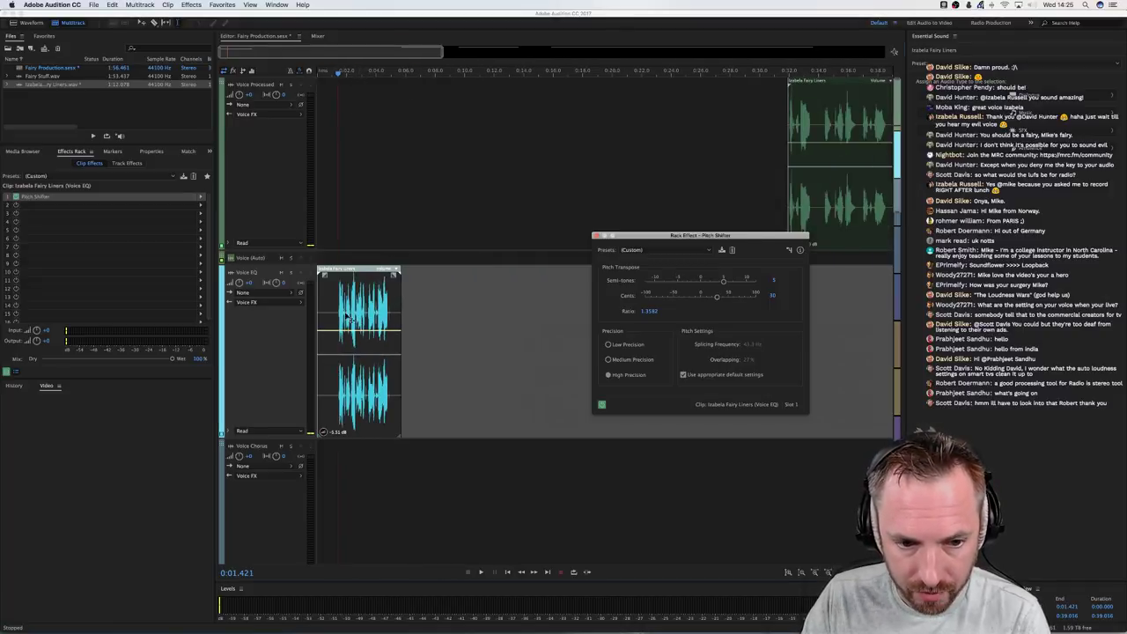
pyautogui.moveTo(351, 319)
pyautogui.mouseDown()
pyautogui.moveTo(389, 319)
pyautogui.moveTo(356, 319)
pyautogui.mouseUp()
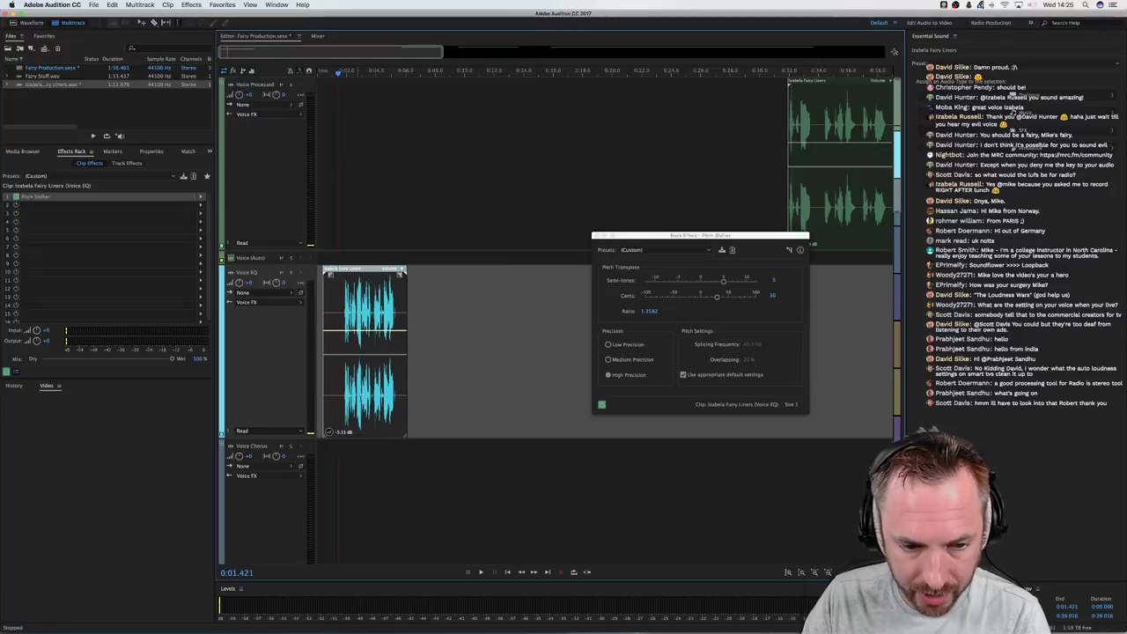
pyautogui.click(441, 413)
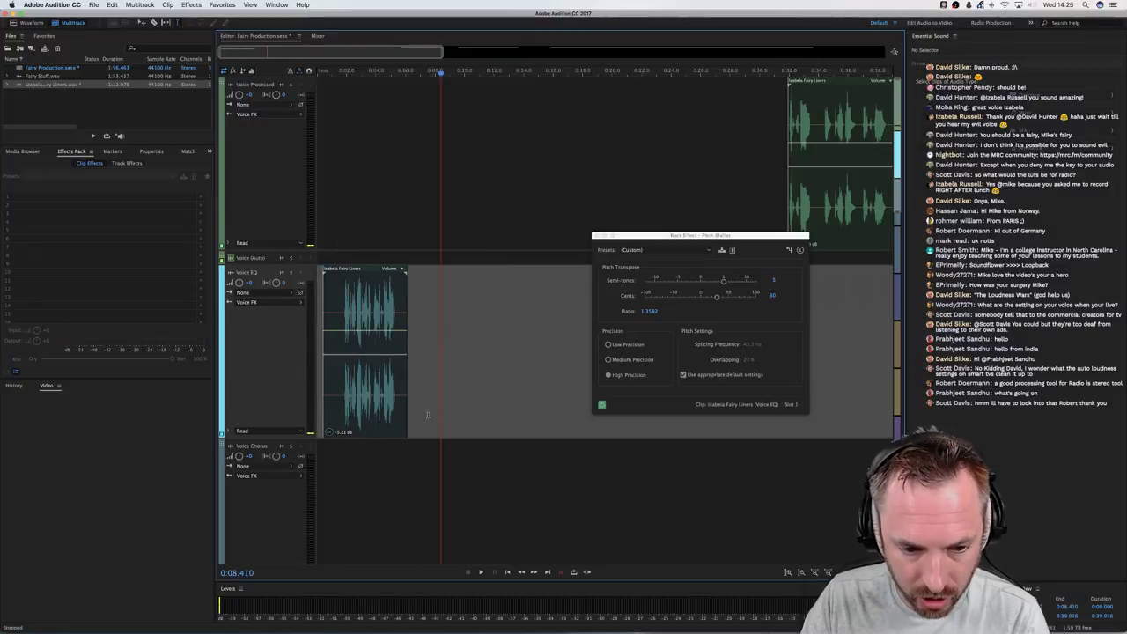
# Try a volume dip in the Voice EQ track's automation lane, shift the clip away from it, and undo both edits
pyautogui.click(230, 432)
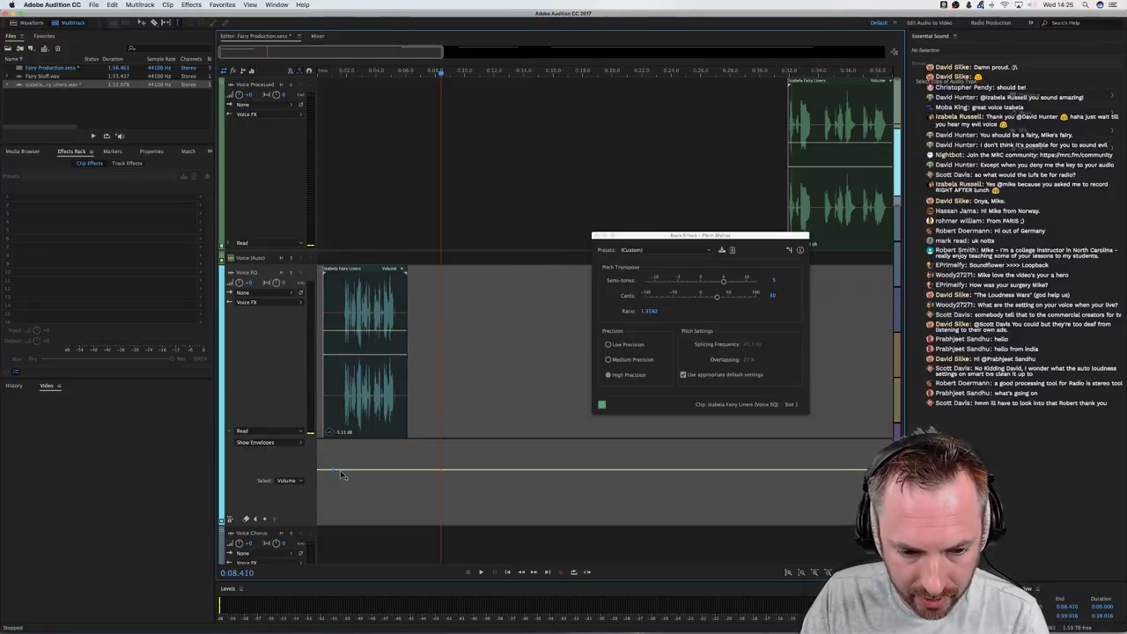
pyautogui.moveTo(342, 473); pyautogui.dragTo(376, 470)
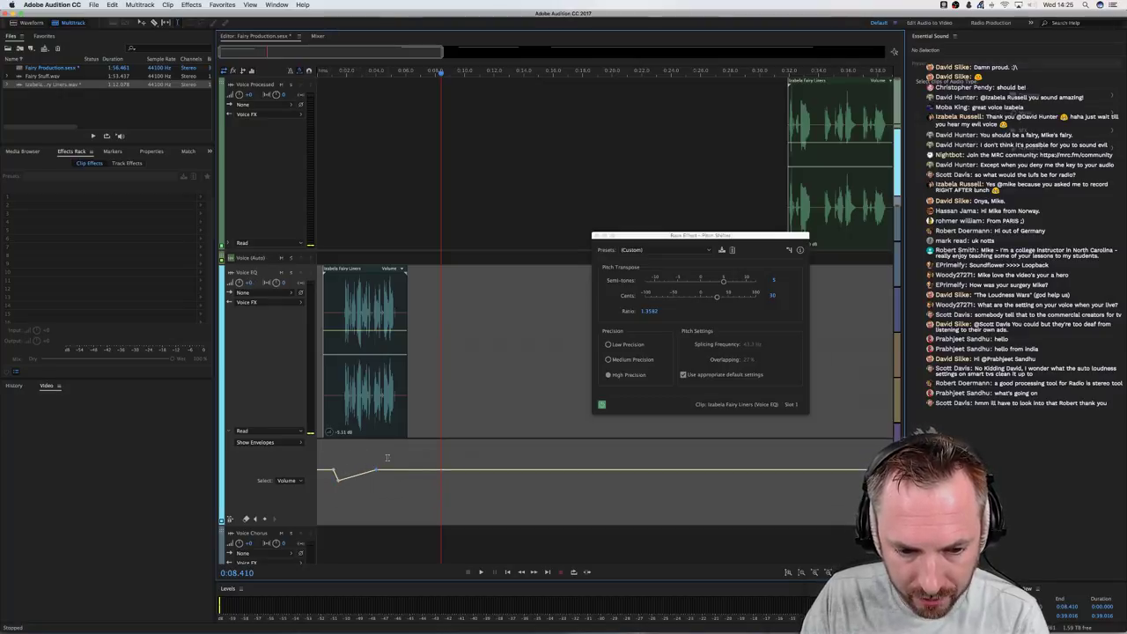
pyautogui.moveTo(362, 403); pyautogui.dragTo(482, 405)
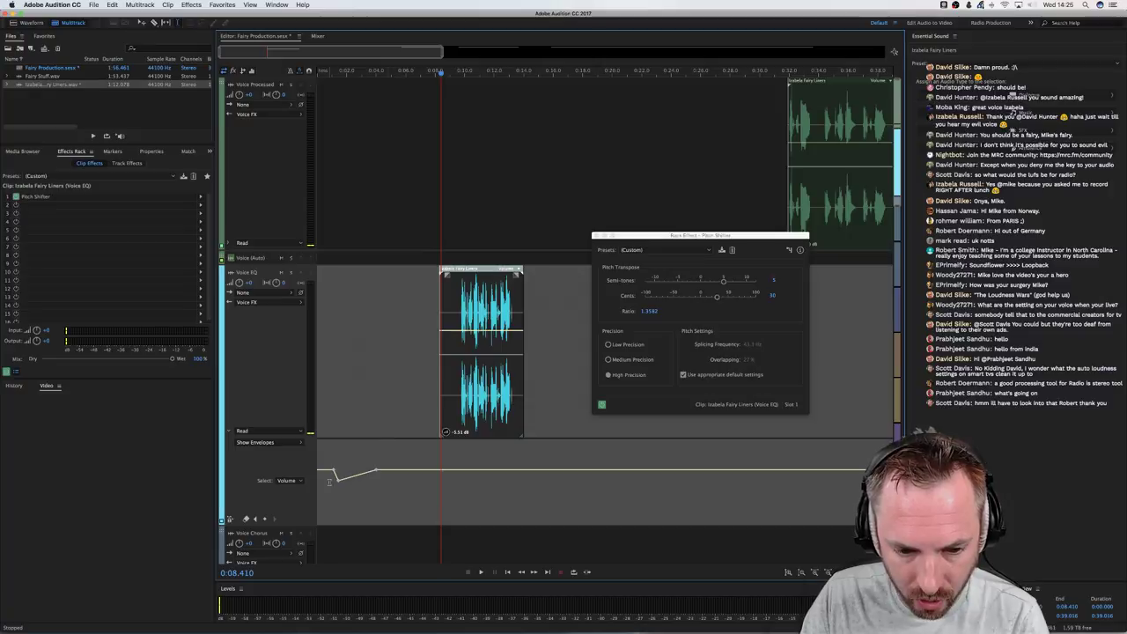
pyautogui.press('super+z')
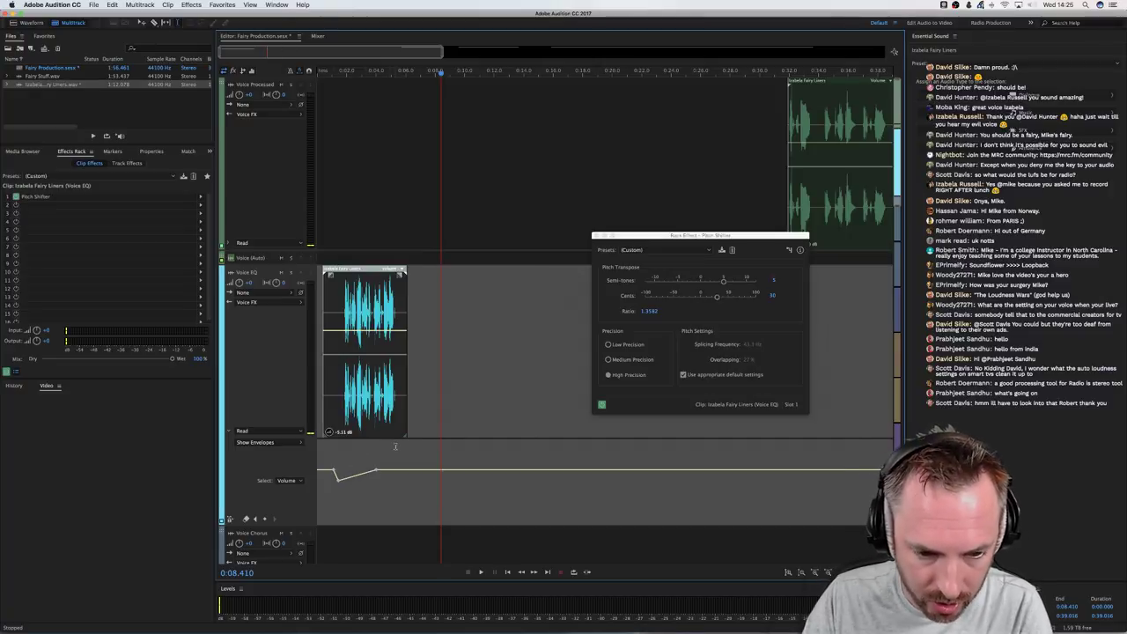
pyautogui.press('super+z')
pyautogui.press('super+z')
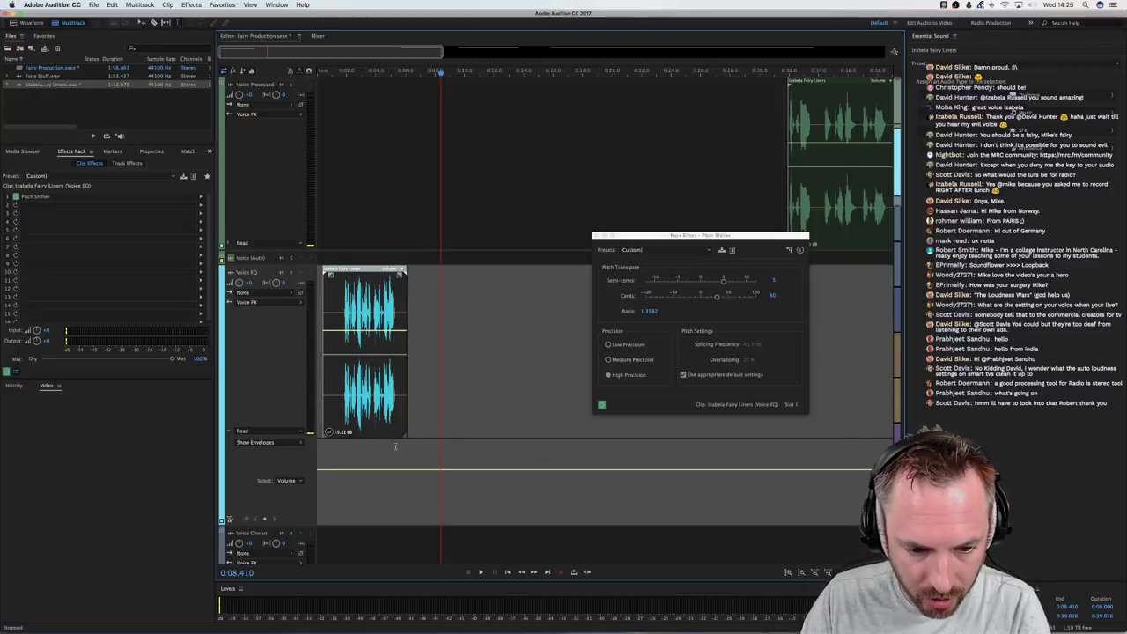
pyautogui.click(236, 432)
pyautogui.click(343, 385)
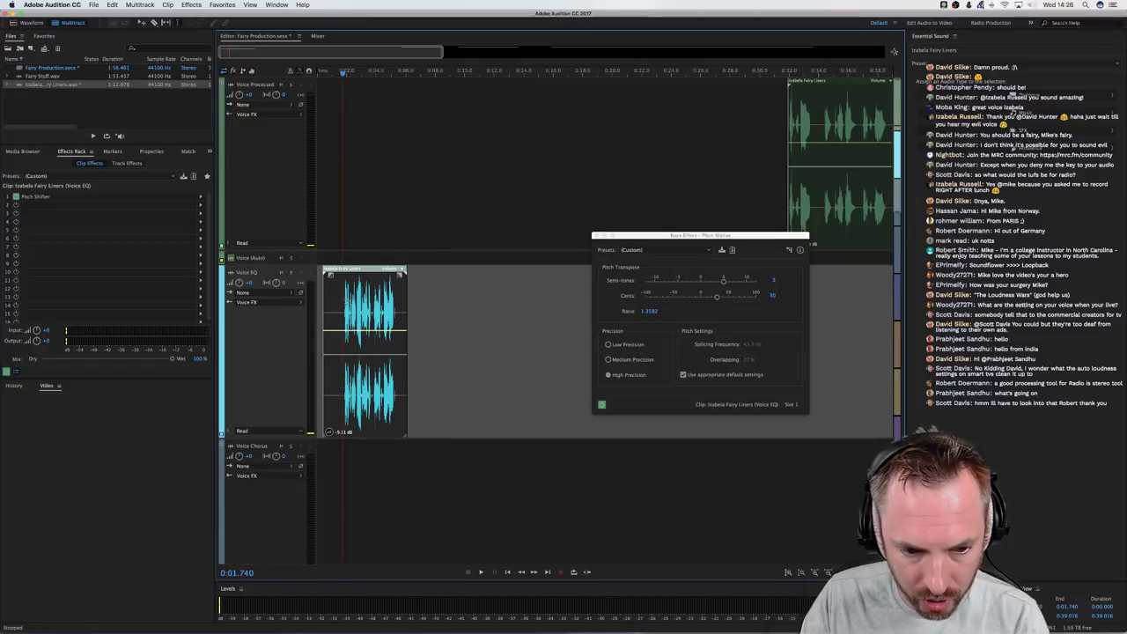
pyautogui.moveTo(681, 234); pyautogui.dragTo(716, 212)
pyautogui.scroll(5, 331, 75)
pyautogui.click(368, 314)
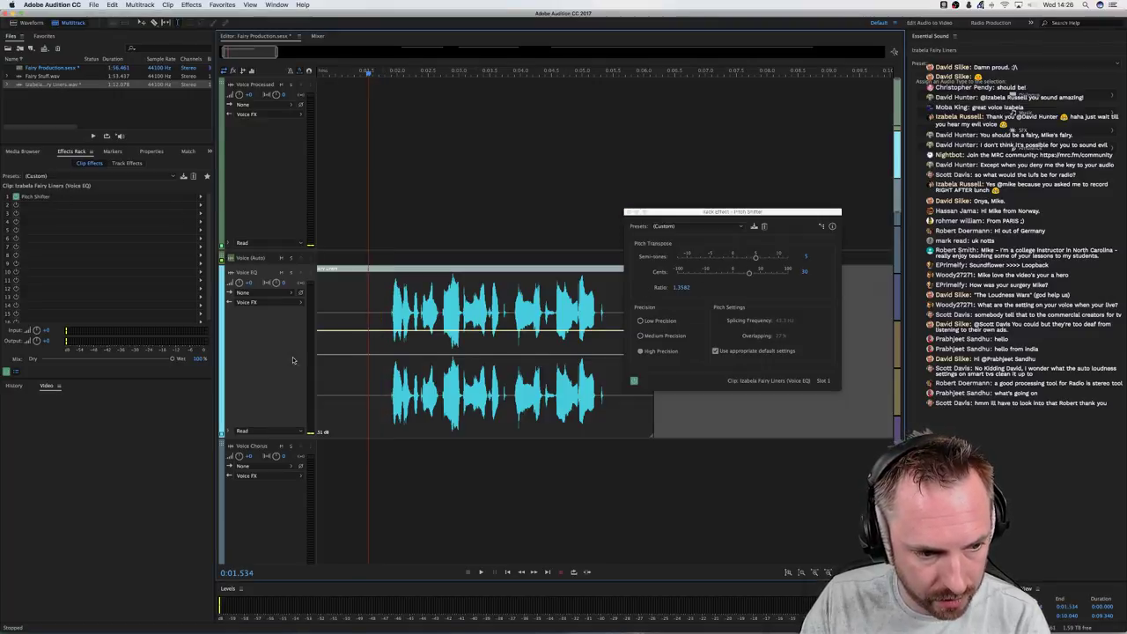
pyautogui.click(381, 380)
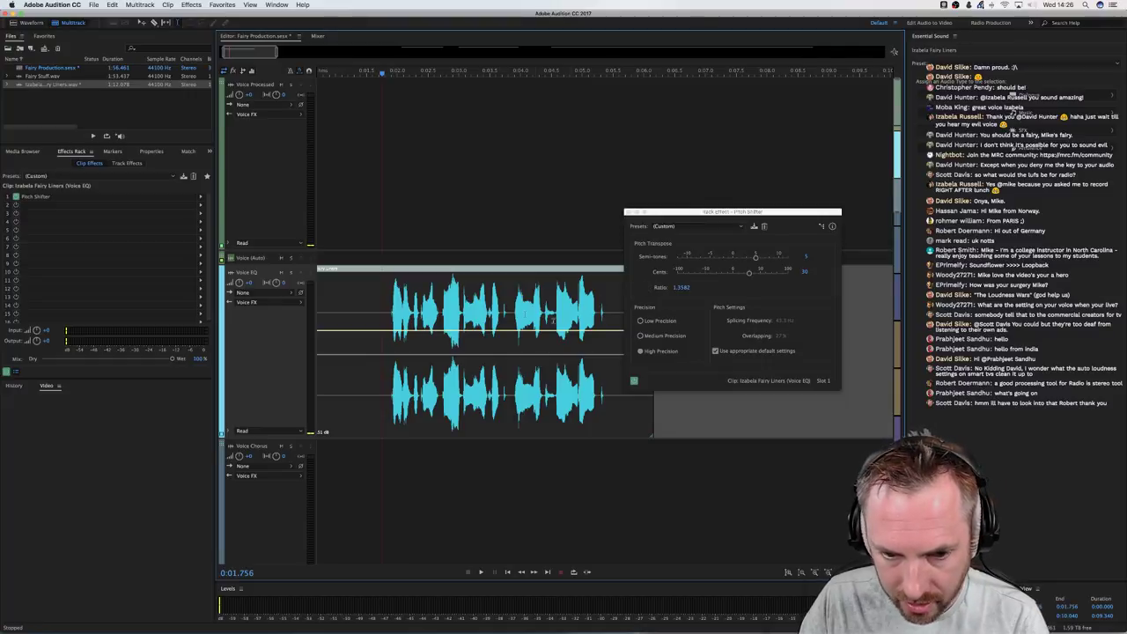
pyautogui.rightClick(395, 304)
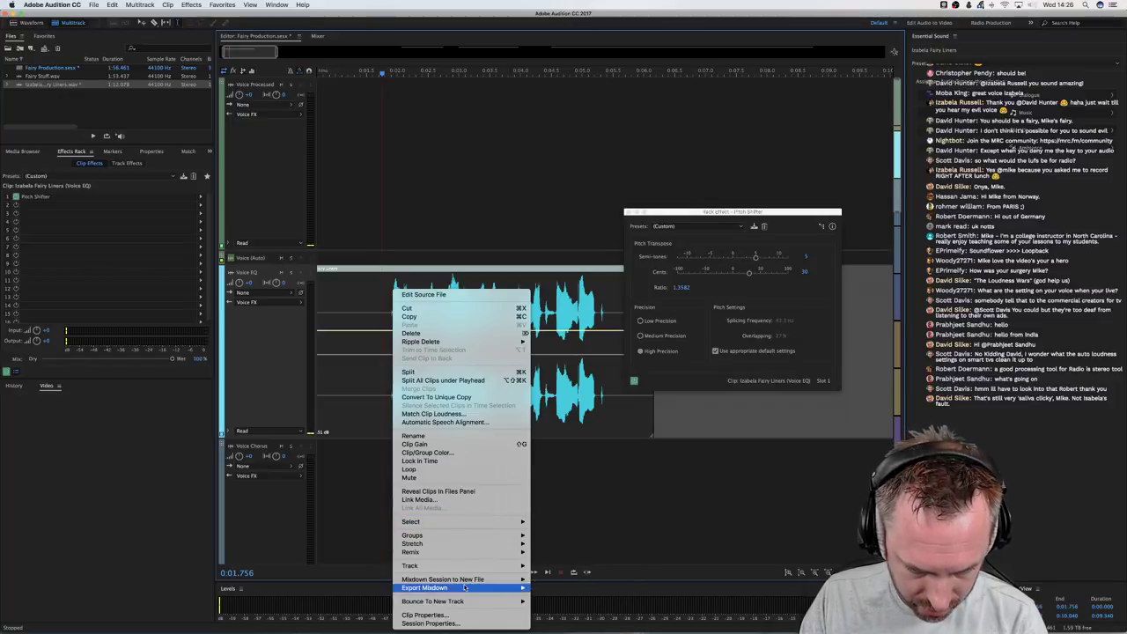
pyautogui.moveTo(467, 602)
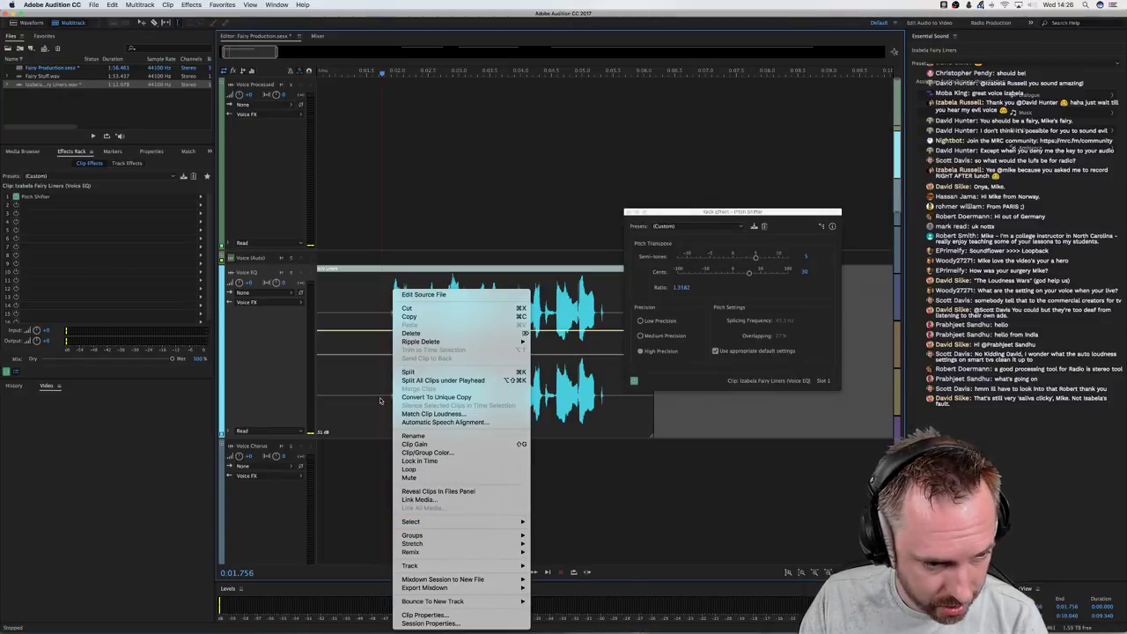
pyautogui.click(368, 401)
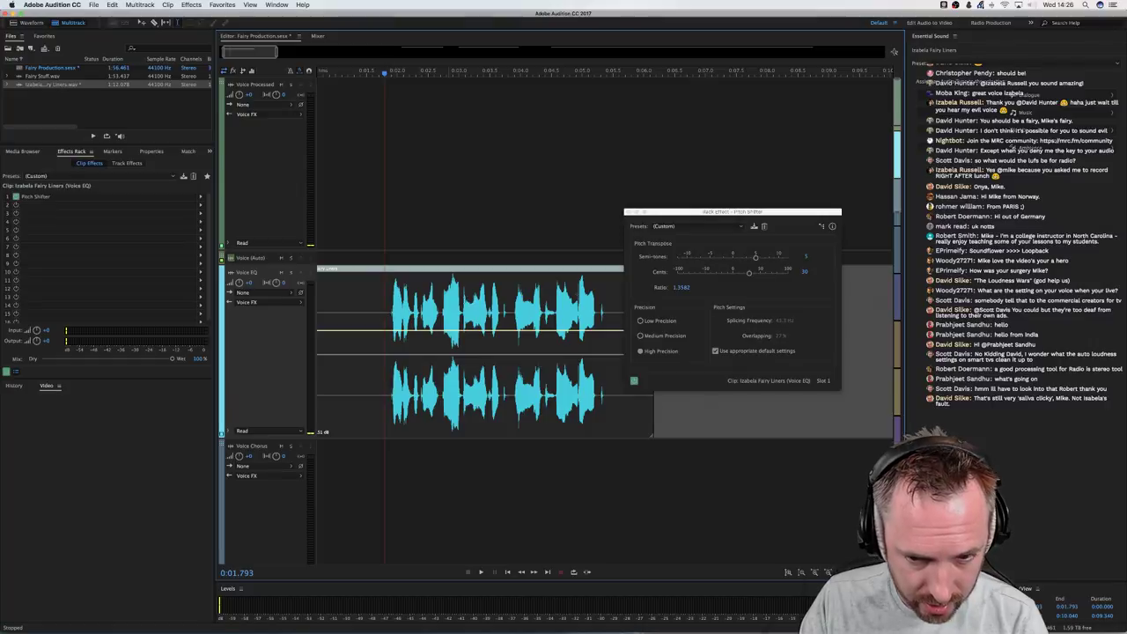
# Show the Pitch Shifter's Transpose Ratio envelope on the Voice EQ clip
pyautogui.moveTo(659, 213); pyautogui.dragTo(699, 175)
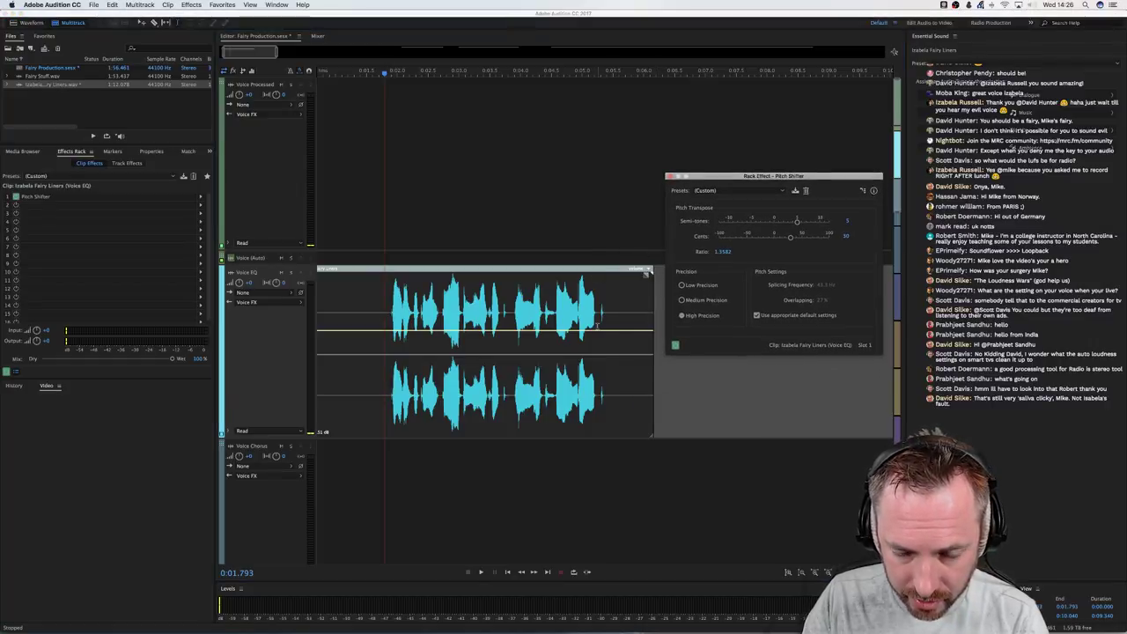
pyautogui.click(601, 295)
pyautogui.hscroll(-3, 437, 283)
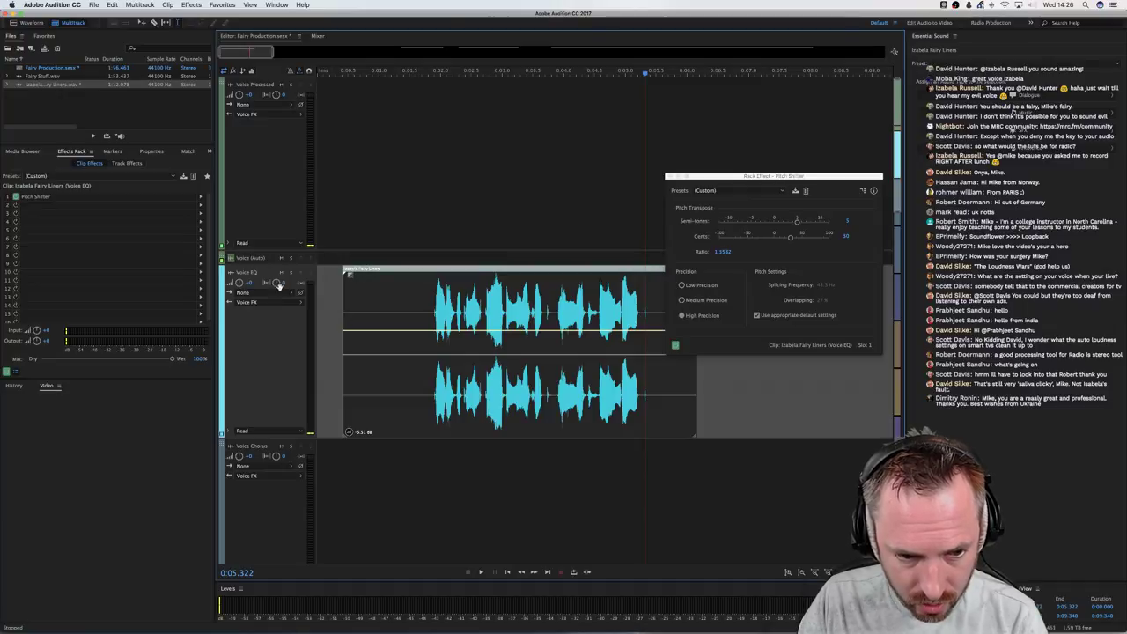
pyautogui.scroll(2, 280, 302)
pyautogui.hscroll(4, 509, 288)
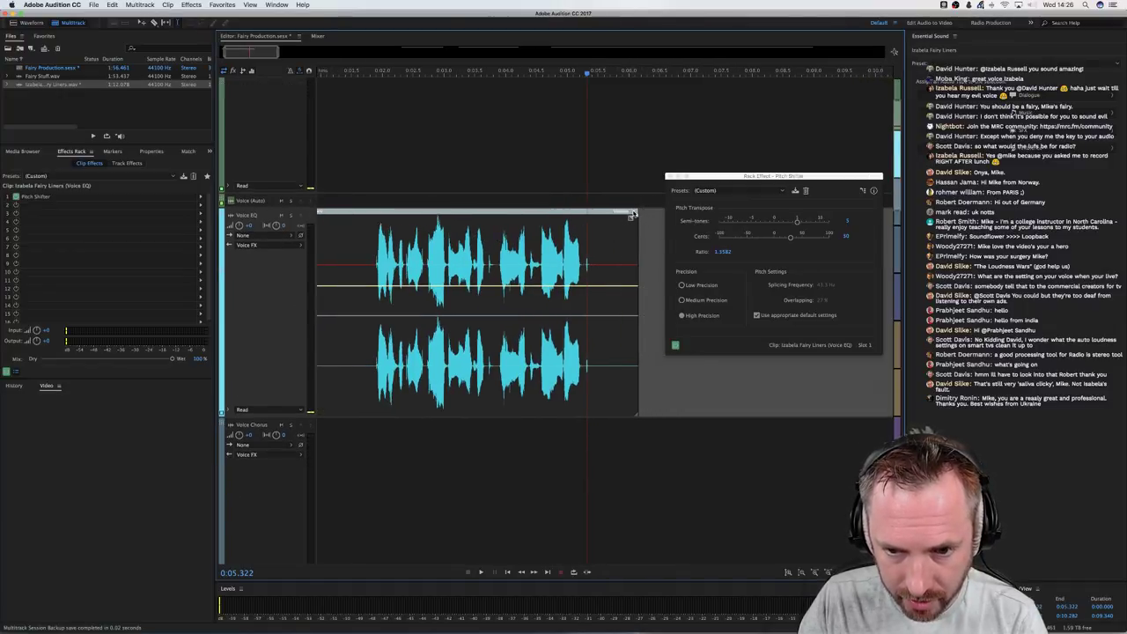
pyautogui.click(632, 214)
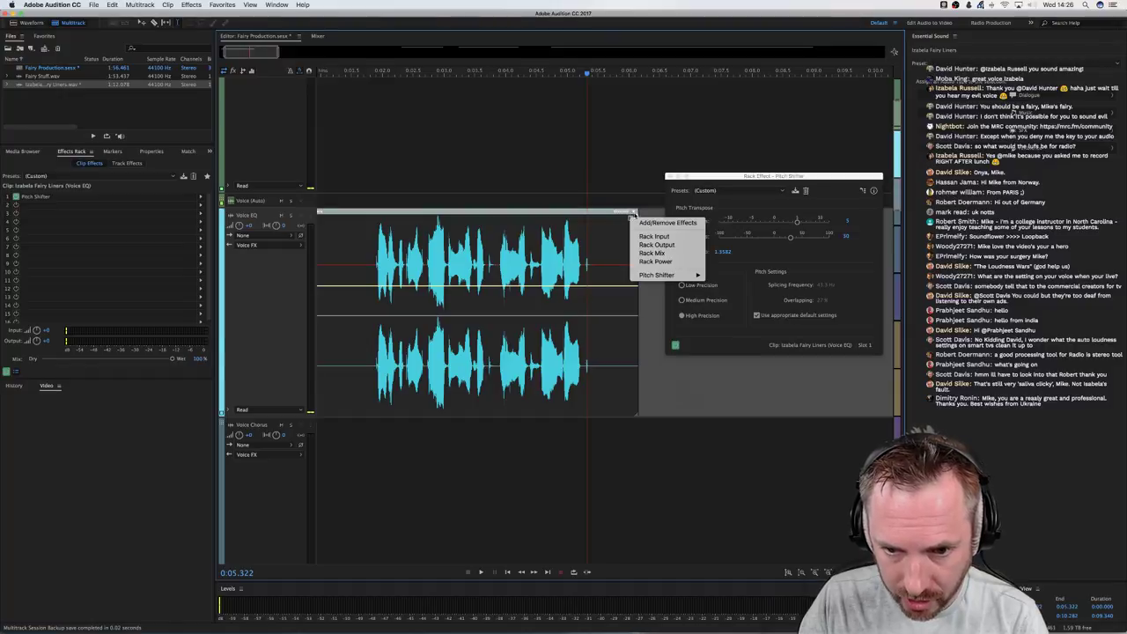
pyautogui.click(729, 276)
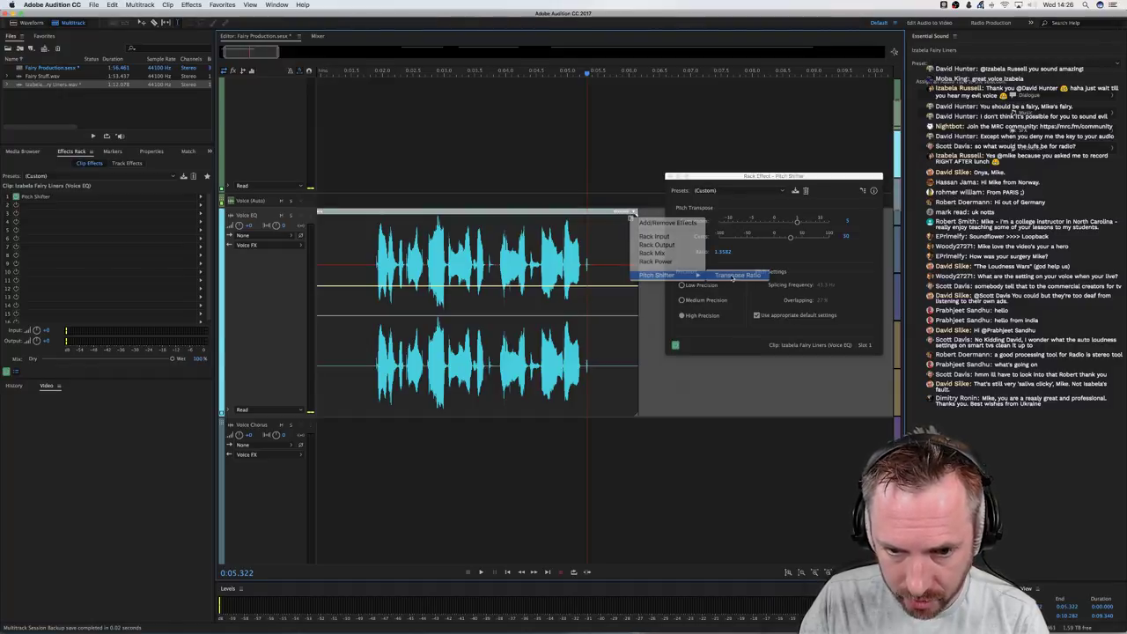
# Reset the clip's Pitch Shifter to the (Default) preset and close its window
pyautogui.hscroll(-3, 591, 256)
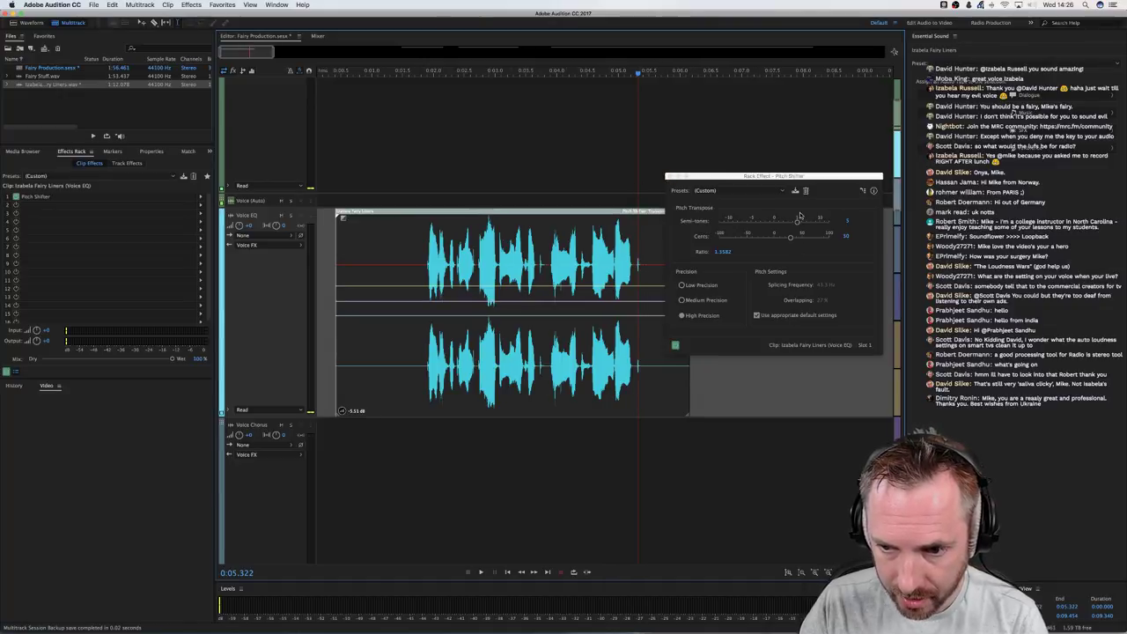
pyautogui.click(749, 191)
pyautogui.click(745, 193)
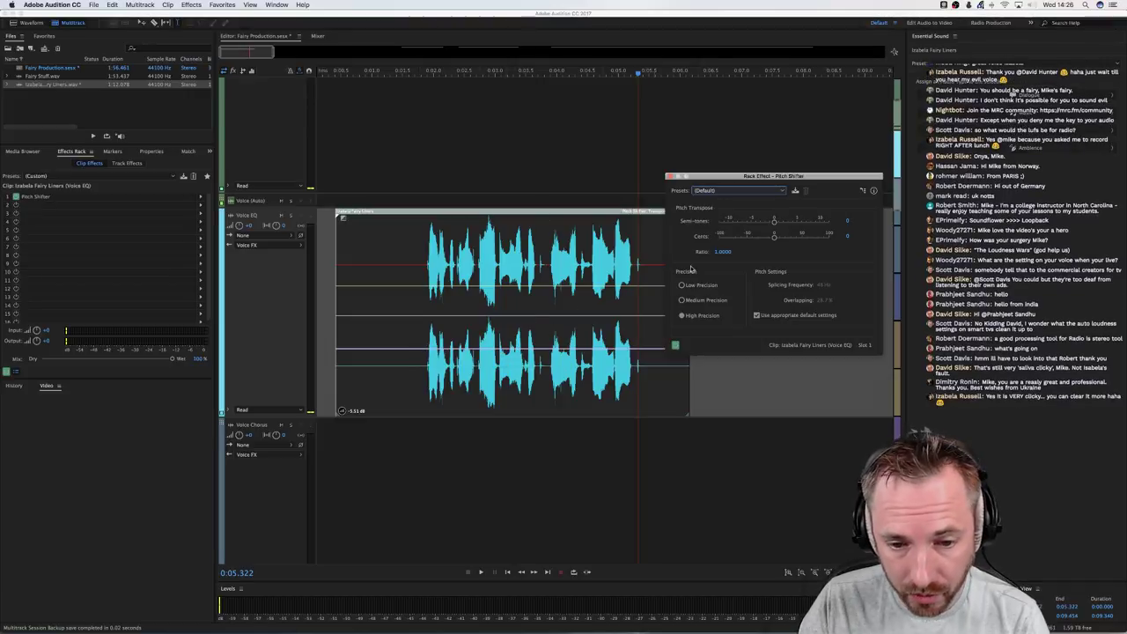
pyautogui.click(669, 176)
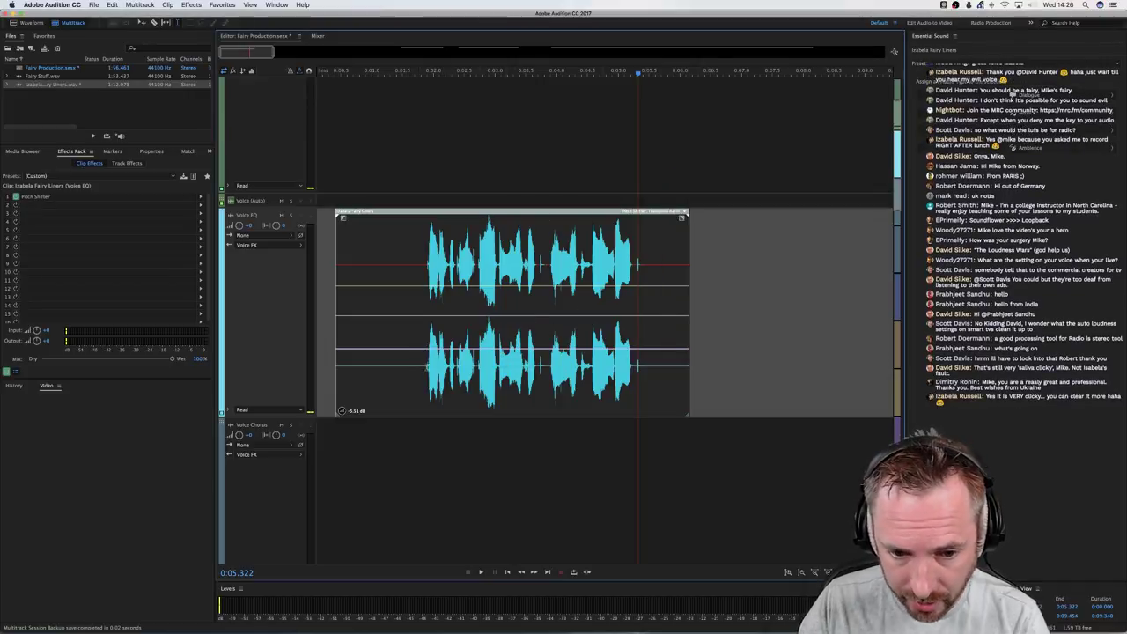
# Raise the clip's whole Transpose Ratio envelope in small increments, playing the phrase to hear the higher pitch
pyautogui.click(421, 345)
pyautogui.press('space')
pyautogui.press('space')
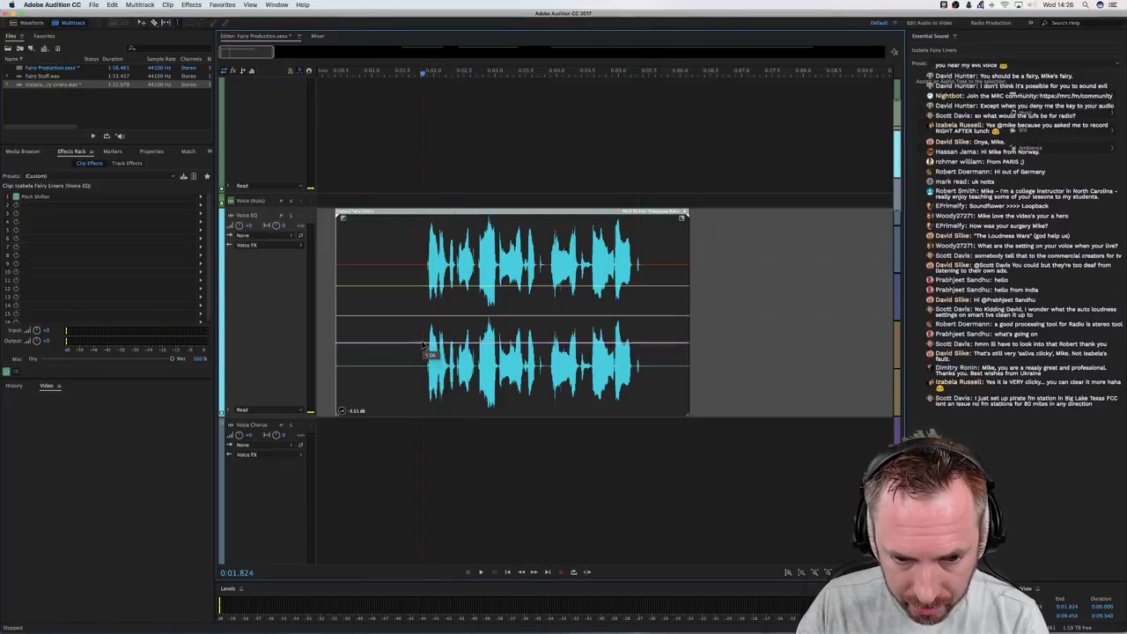
pyautogui.press('space')
pyautogui.press('space')
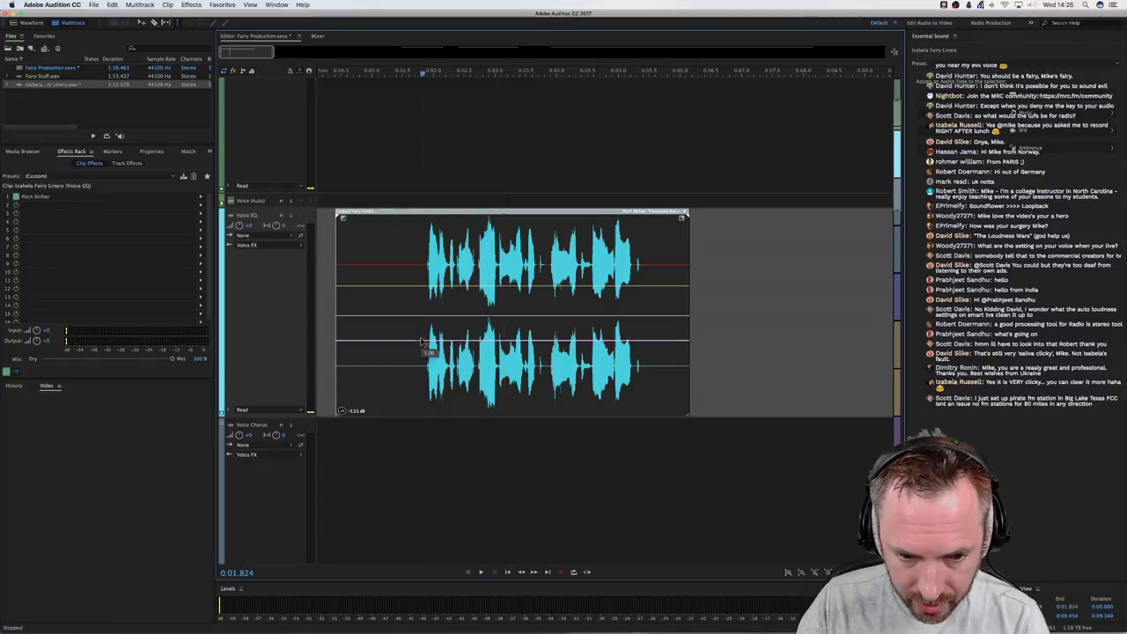
pyautogui.moveTo(422, 341); pyautogui.dragTo(422, 328)
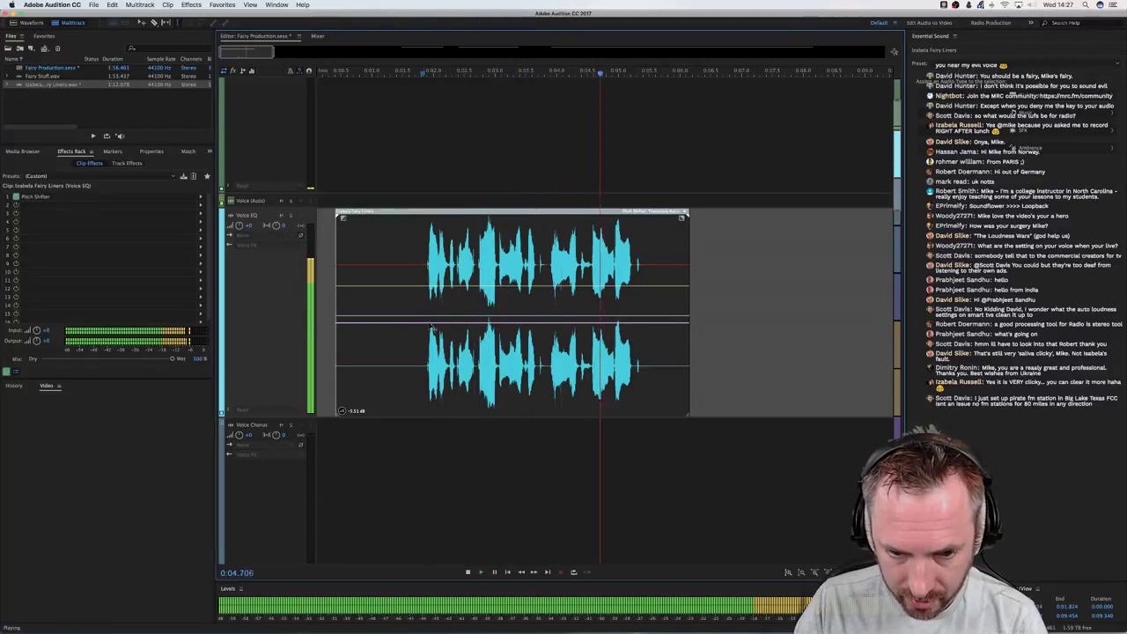
pyautogui.press('space')
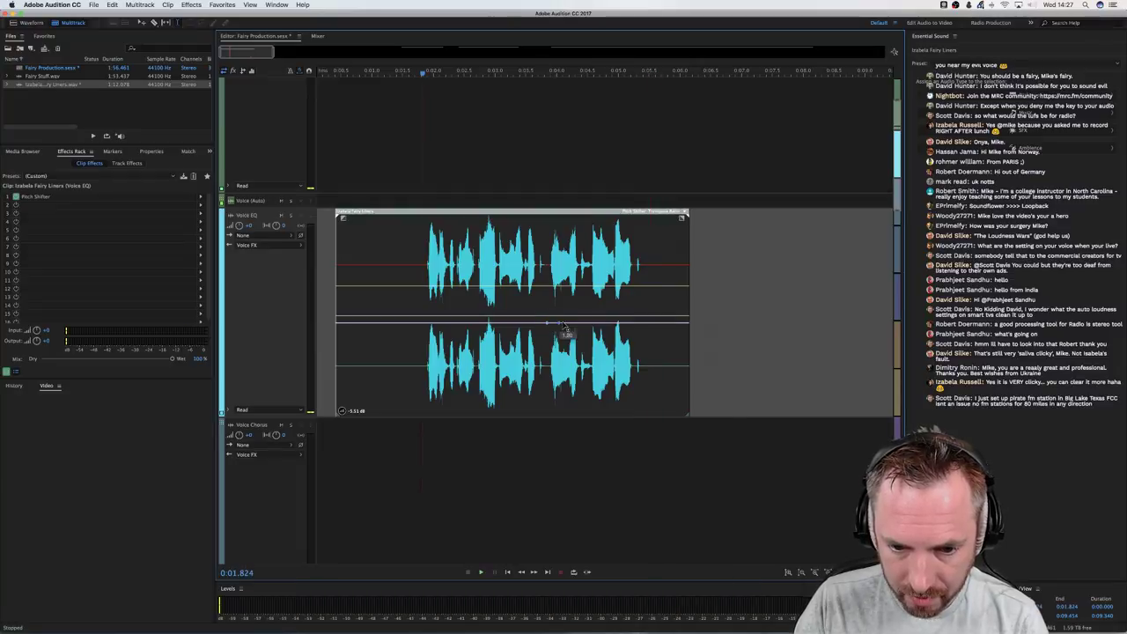
# Add Transpose Ratio keyframes that ramp the pitch steeply upward over the last words of the phrase, and play it
pyautogui.moveTo(564, 326); pyautogui.dragTo(647, 305)
pyautogui.press('space')
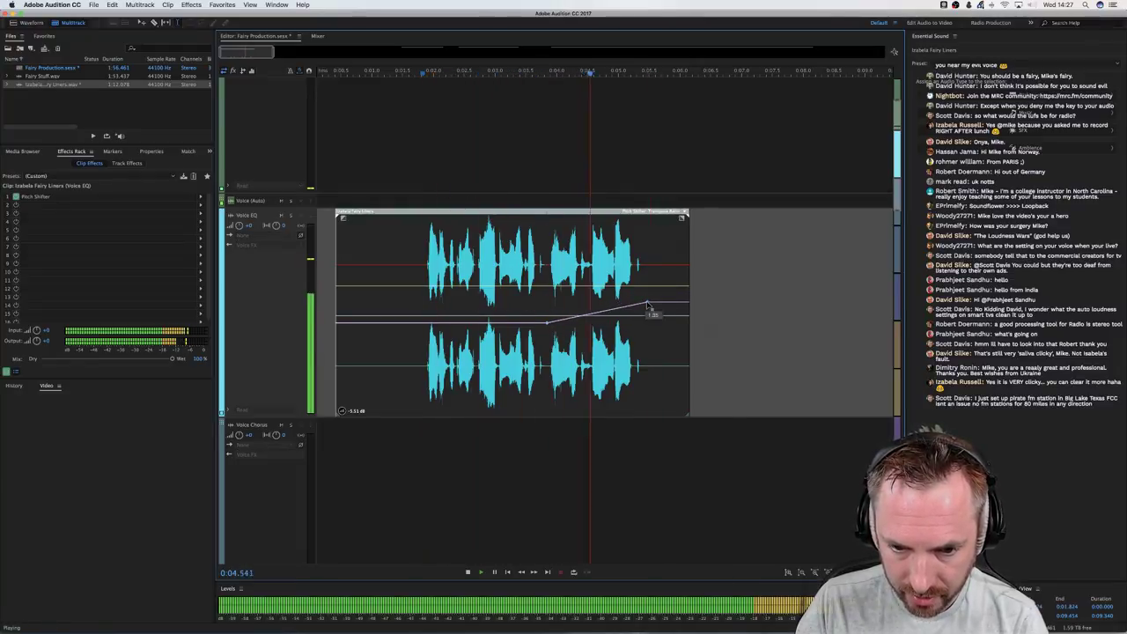
pyautogui.moveTo(647, 305); pyautogui.dragTo(645, 262)
pyautogui.press('space')
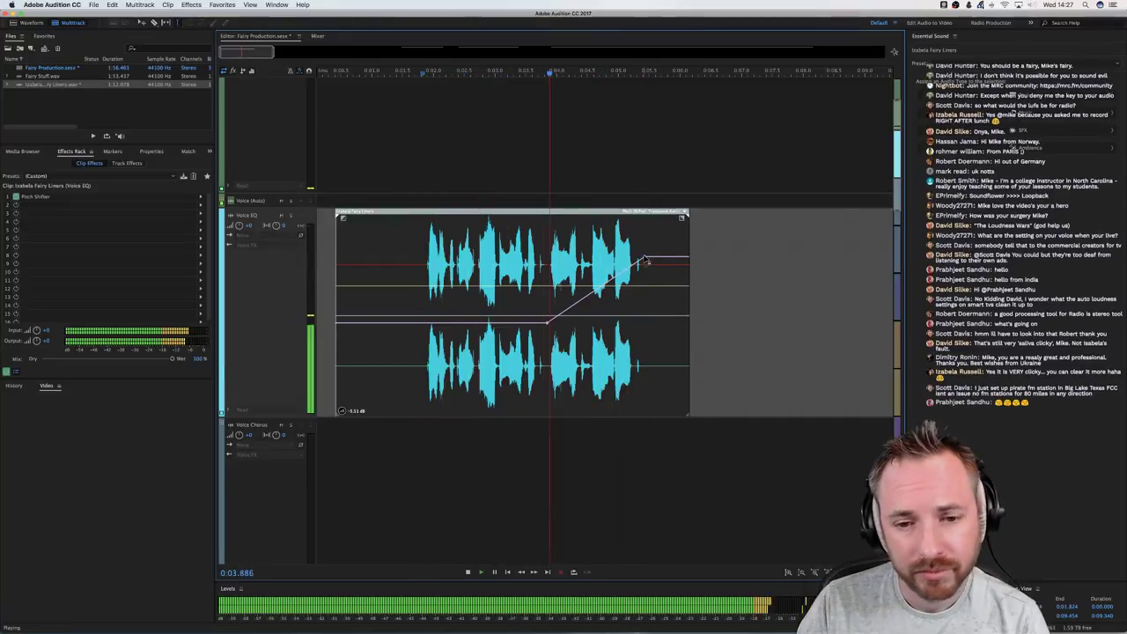
# Lower the final Transpose Ratio keyframe on the Voice EQ clip in two stages for a gentler pitch rise, auditioning the ending
pyautogui.press('space')
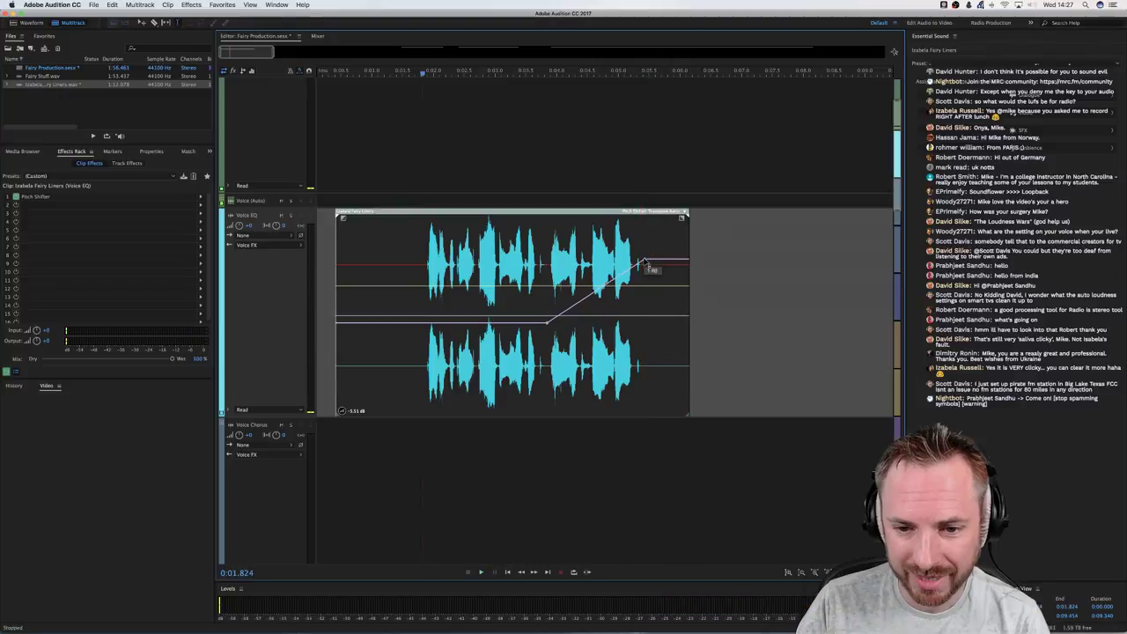
pyautogui.moveTo(646, 263); pyautogui.dragTo(647, 276)
pyautogui.click(584, 291)
pyautogui.press('space')
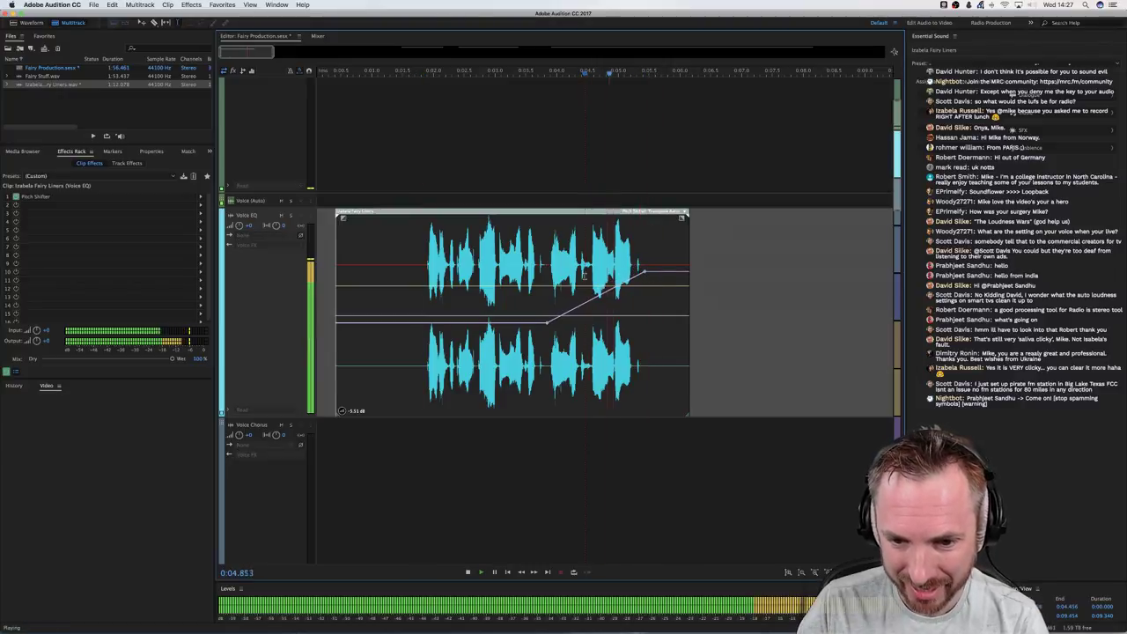
pyautogui.press('space')
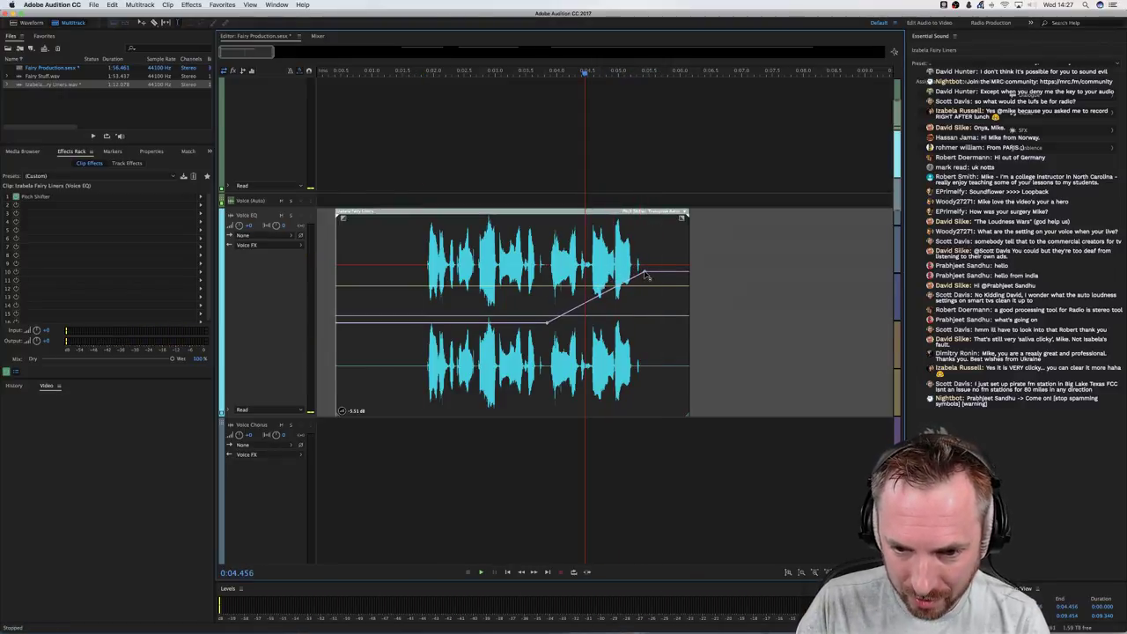
pyautogui.moveTo(646, 276); pyautogui.dragTo(646, 286)
pyautogui.click(404, 295)
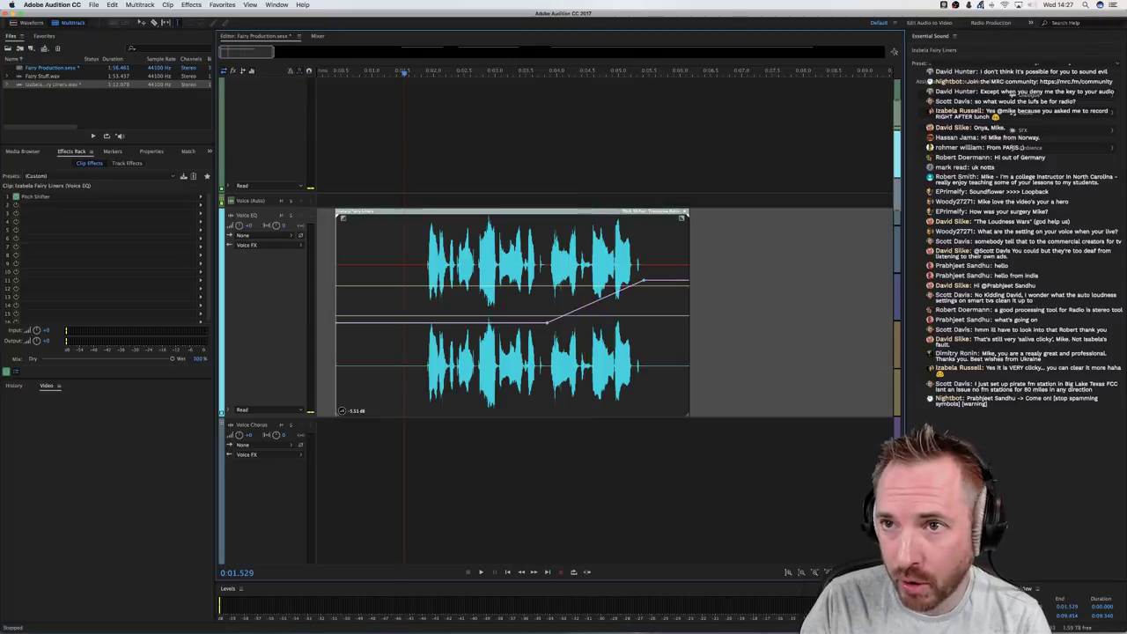
# Add the tiny-fairy-bell sound file to the session and place its clip on the Music track under the phrase's second half
pyautogui.moveTo(698, 1); pyautogui.dragTo(374, 475)
pyautogui.scroll(-5, 396, 451)
pyautogui.scroll(-5, 421, 68)
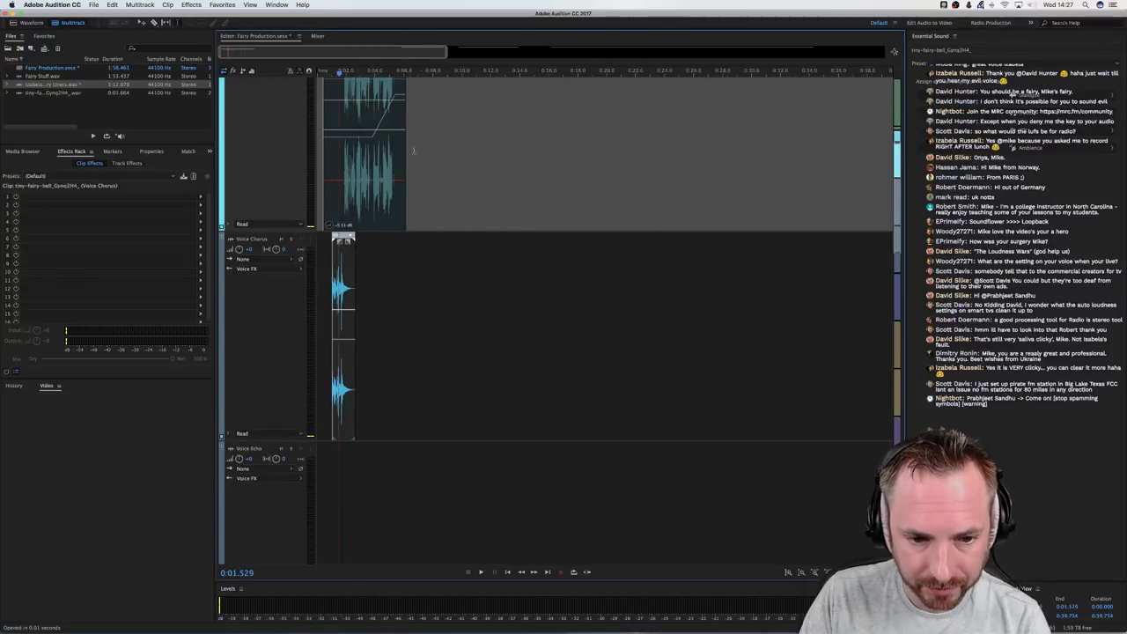
pyautogui.scroll(-2, 355, 385)
pyautogui.moveTo(343, 186); pyautogui.dragTo(345, 396)
pyautogui.scroll(3, 231, 338)
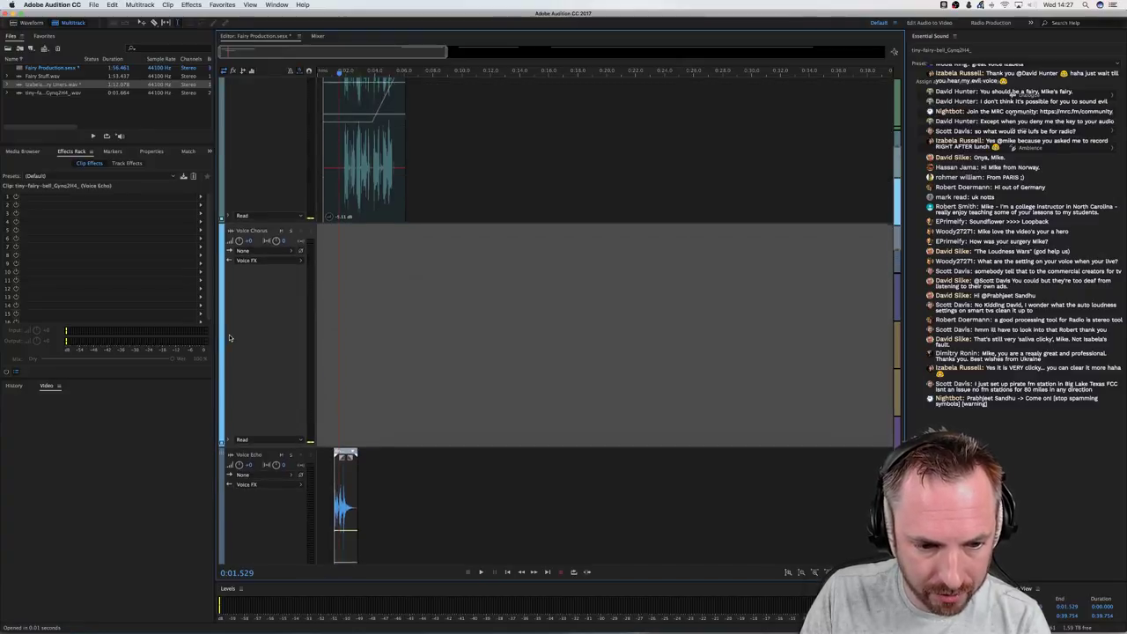
pyautogui.scroll(-10, 230, 338)
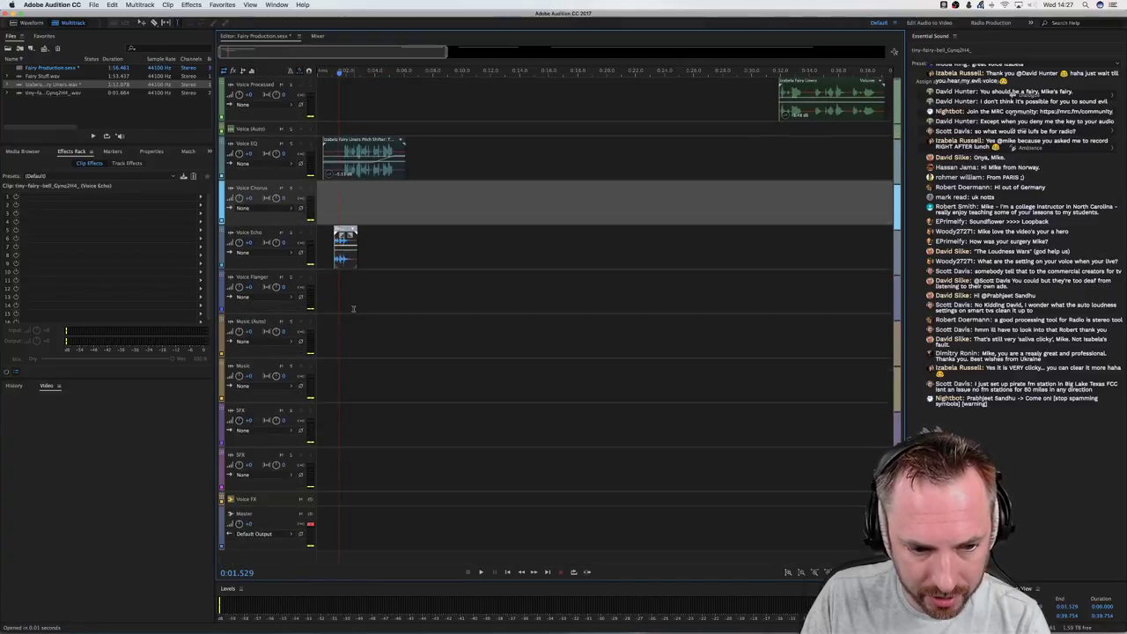
pyautogui.moveTo(345, 261); pyautogui.dragTo(504, 397)
# Play the end of the voice phrase with the fairy bell to check their timing against each other
pyautogui.scroll(5, 341, 75)
pyautogui.click(480, 309)
pyautogui.press('space')
pyautogui.press('space')
pyautogui.click(459, 357)
pyautogui.press('space')
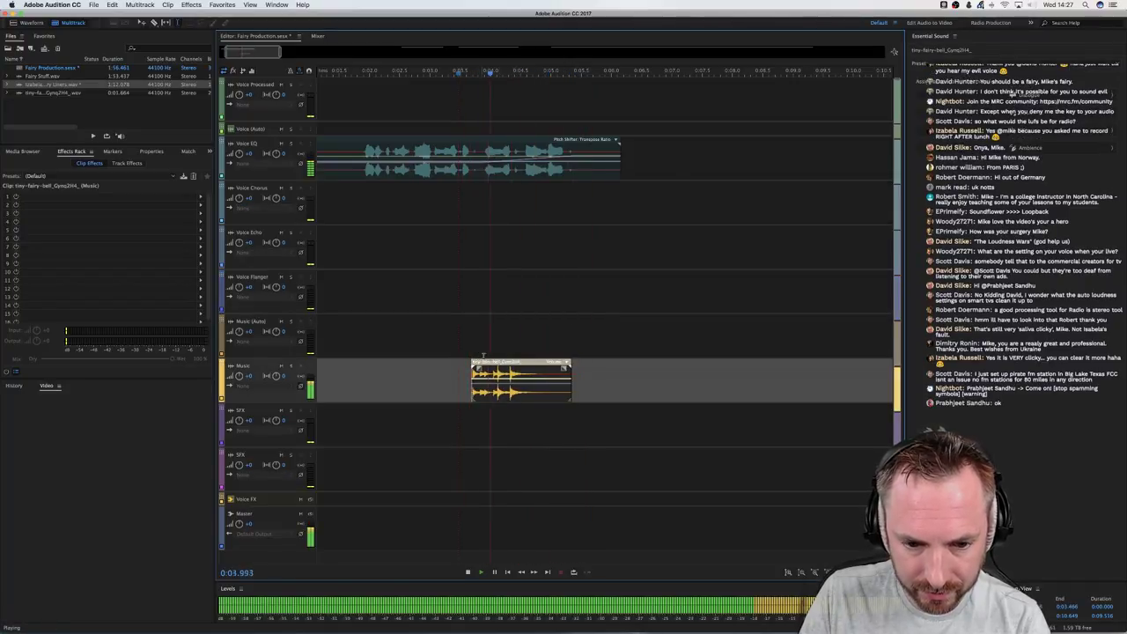
pyautogui.press('space')
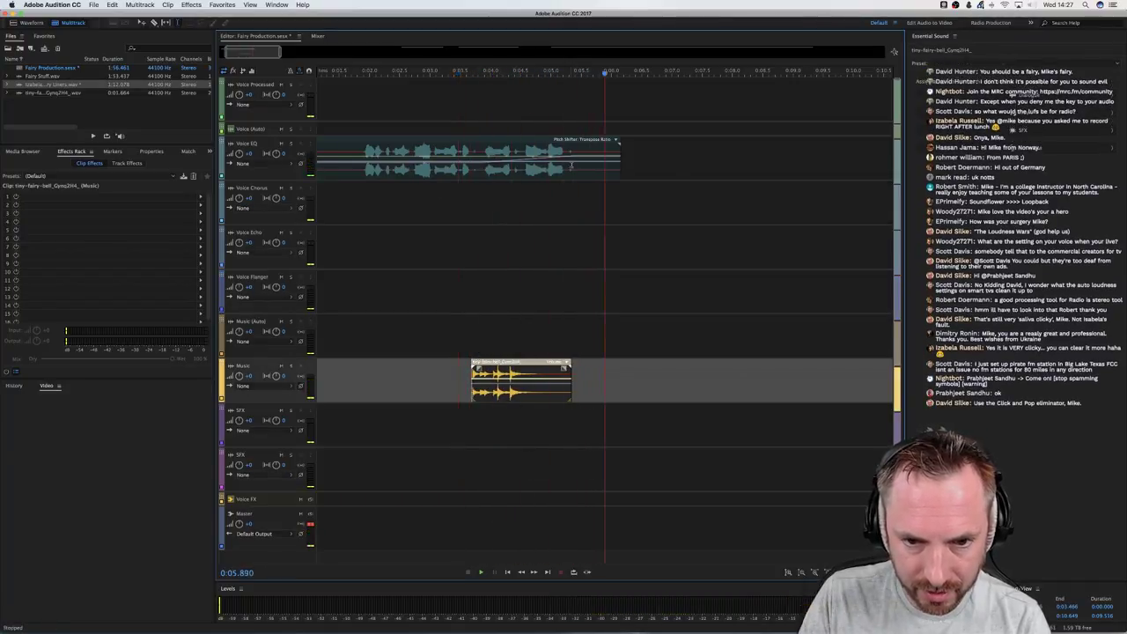
pyautogui.click(572, 161)
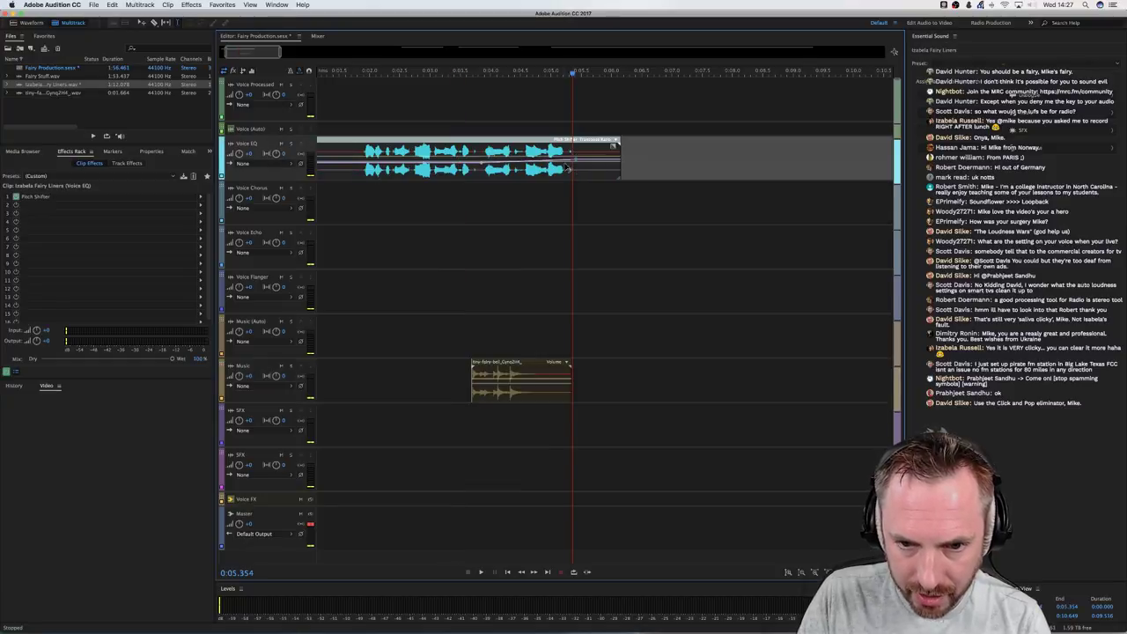
pyautogui.click(460, 252)
pyautogui.press('space')
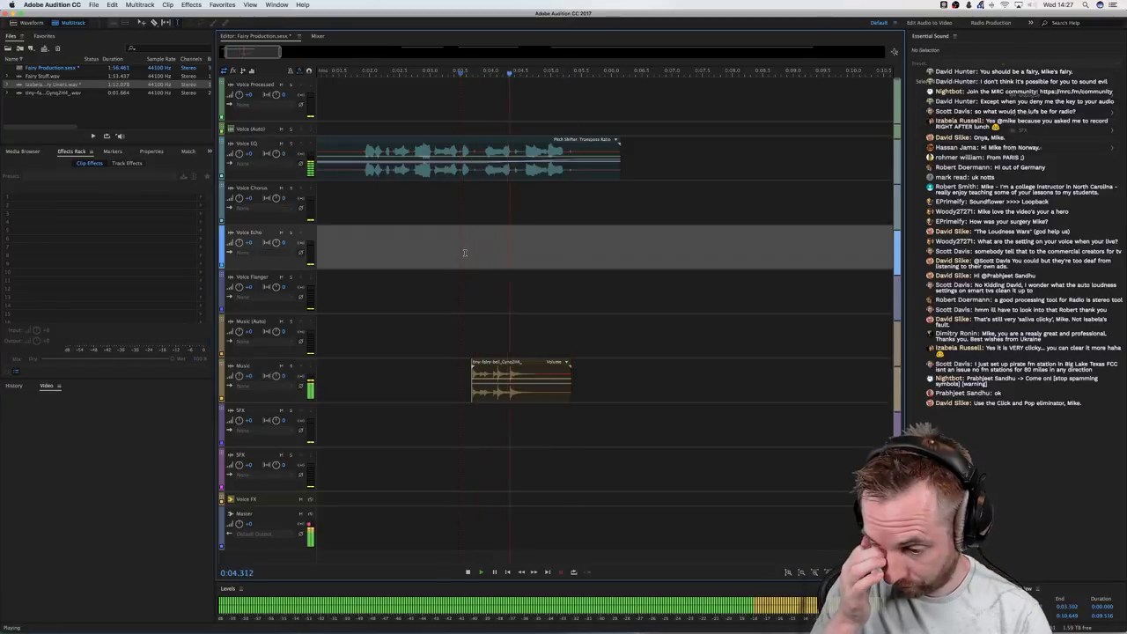
pyautogui.press('space')
pyautogui.click(482, 175)
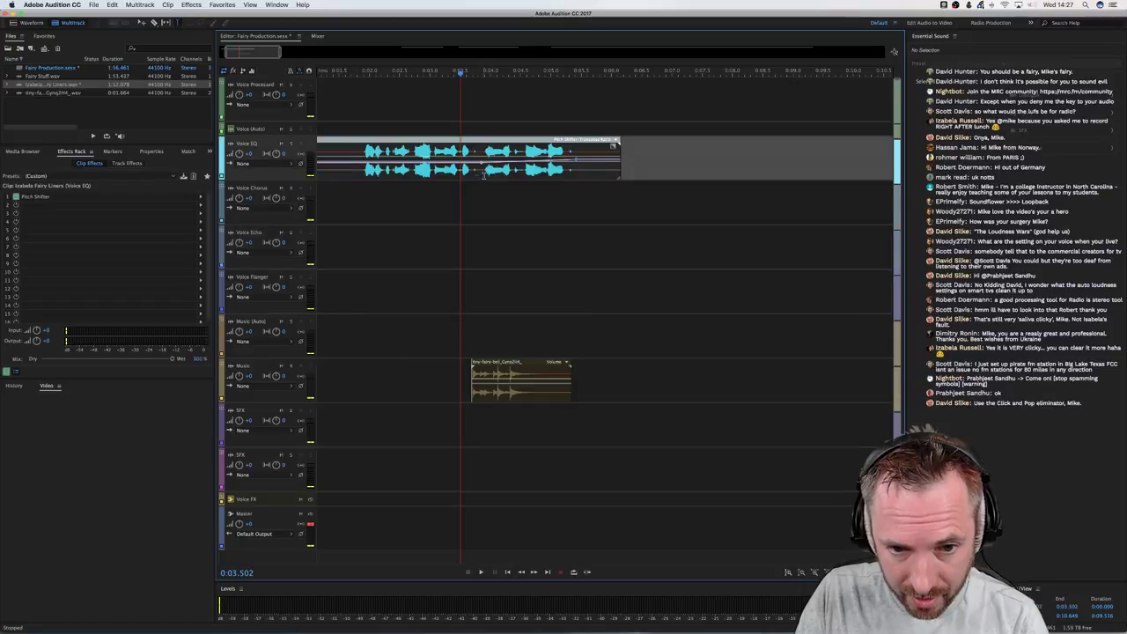
pyautogui.click(366, 212)
pyautogui.click(360, 295)
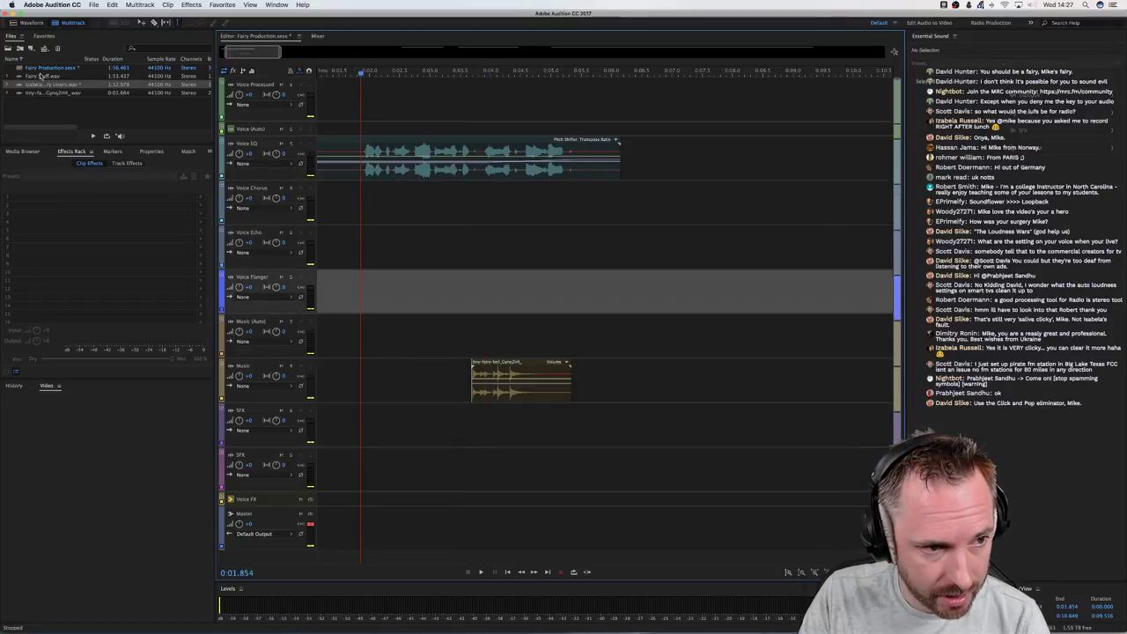
# Place Fairy Stuff.wav on the first SFX track, trim its quiet opening, align its first effect near the phrase's start, and play the mix
pyautogui.moveTo(39, 76); pyautogui.dragTo(332, 412)
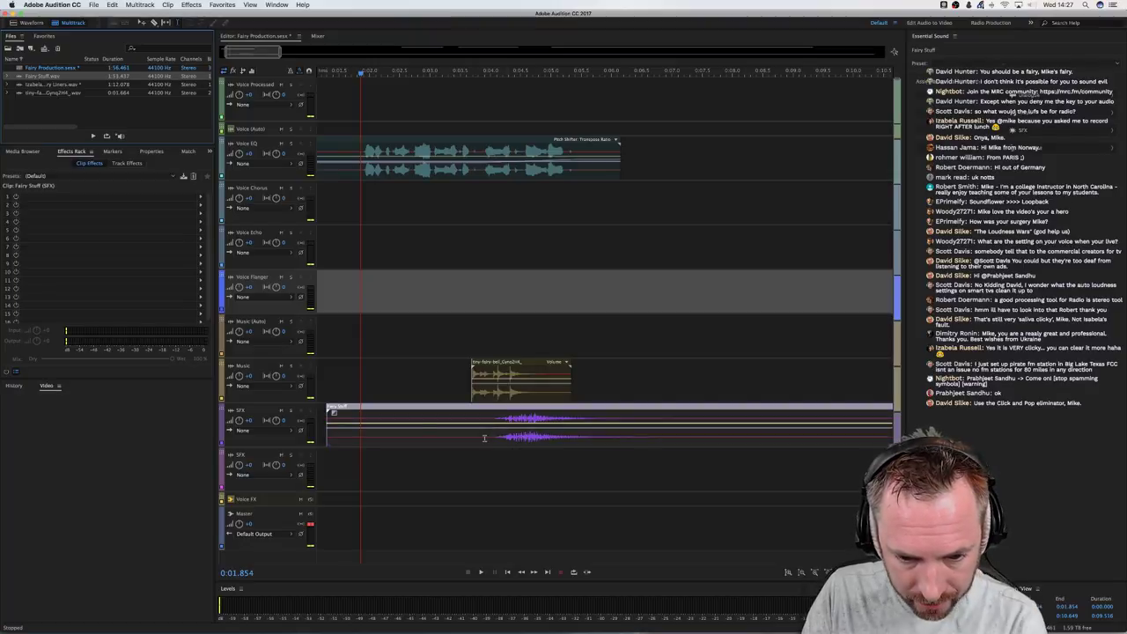
pyautogui.moveTo(485, 439); pyautogui.dragTo(312, 445)
pyautogui.press('Delete')
pyautogui.click(577, 452)
pyautogui.moveTo(587, 436)
pyautogui.mouseDown()
pyautogui.moveTo(360, 432)
pyautogui.moveTo(421, 435)
pyautogui.moveTo(439, 417)
pyautogui.mouseUp()
pyautogui.click(390, 395)
pyautogui.press('space')
pyautogui.press('space')
pyautogui.press('space')
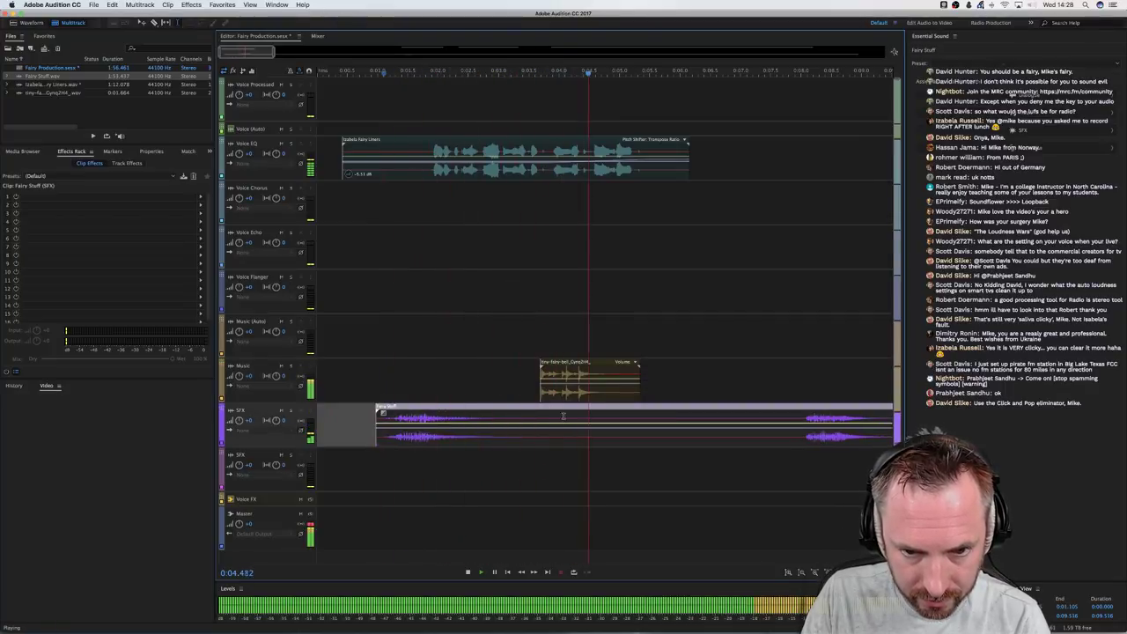
pyautogui.press('space')
# Split the Voice EQ clip at the pause near 3.8 seconds, move the second part later to leave a gap, and play it
pyautogui.click(547, 159)
pyautogui.click(536, 187)
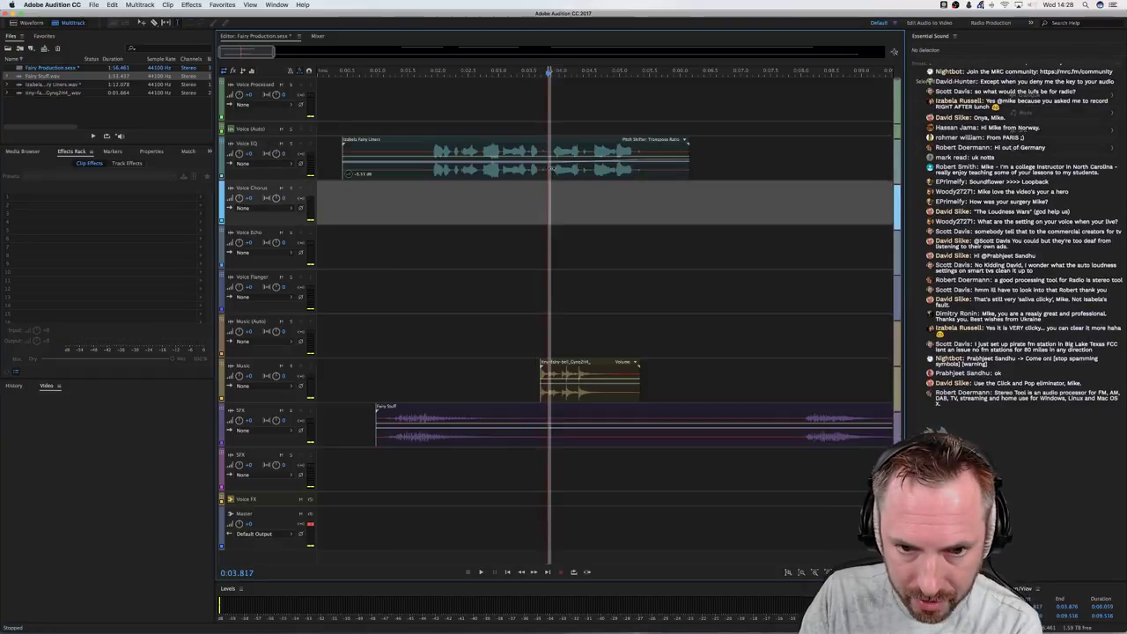
pyautogui.click(553, 147)
pyautogui.moveTo(548, 148); pyautogui.dragTo(586, 173)
pyautogui.press('Delete')
pyautogui.click(588, 217)
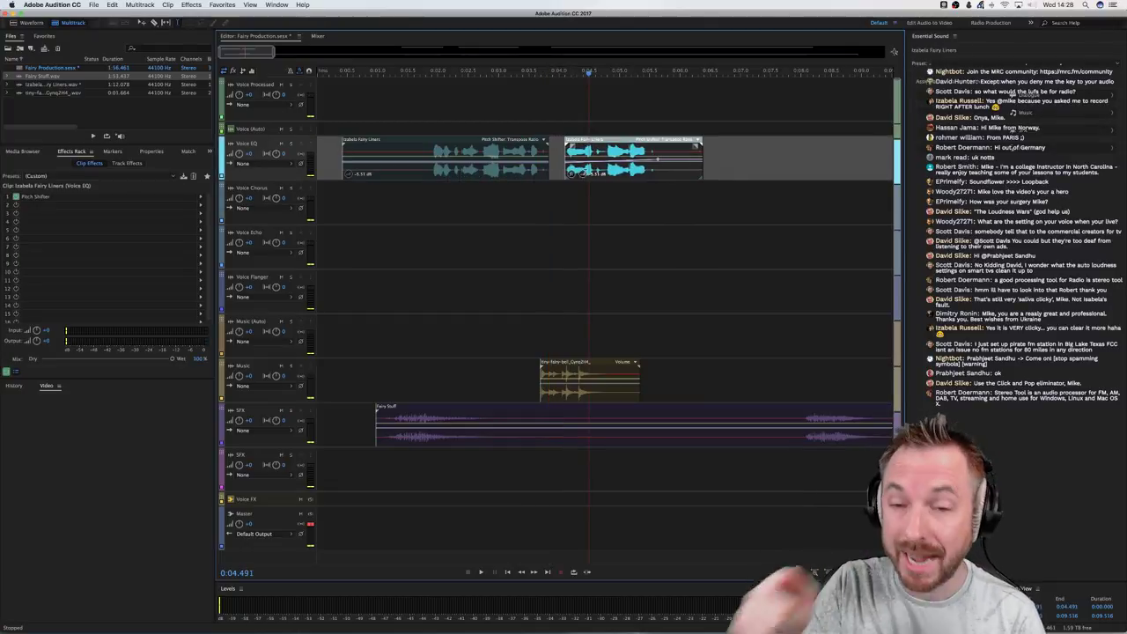
pyautogui.moveTo(592, 176); pyautogui.dragTo(606, 176)
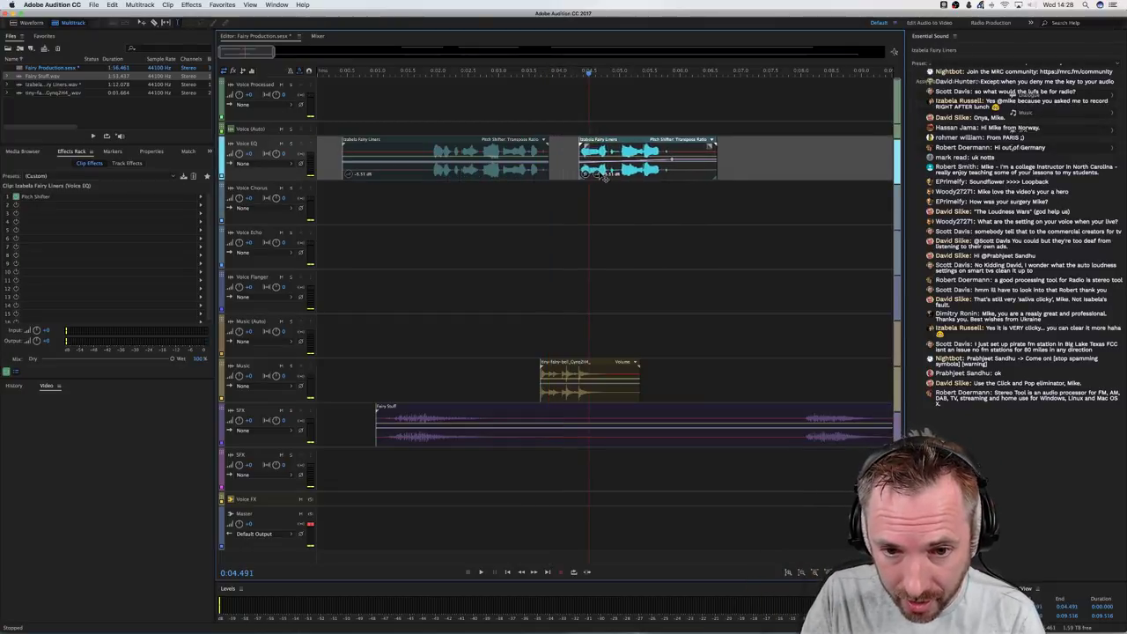
pyautogui.click(538, 197)
pyautogui.press('space')
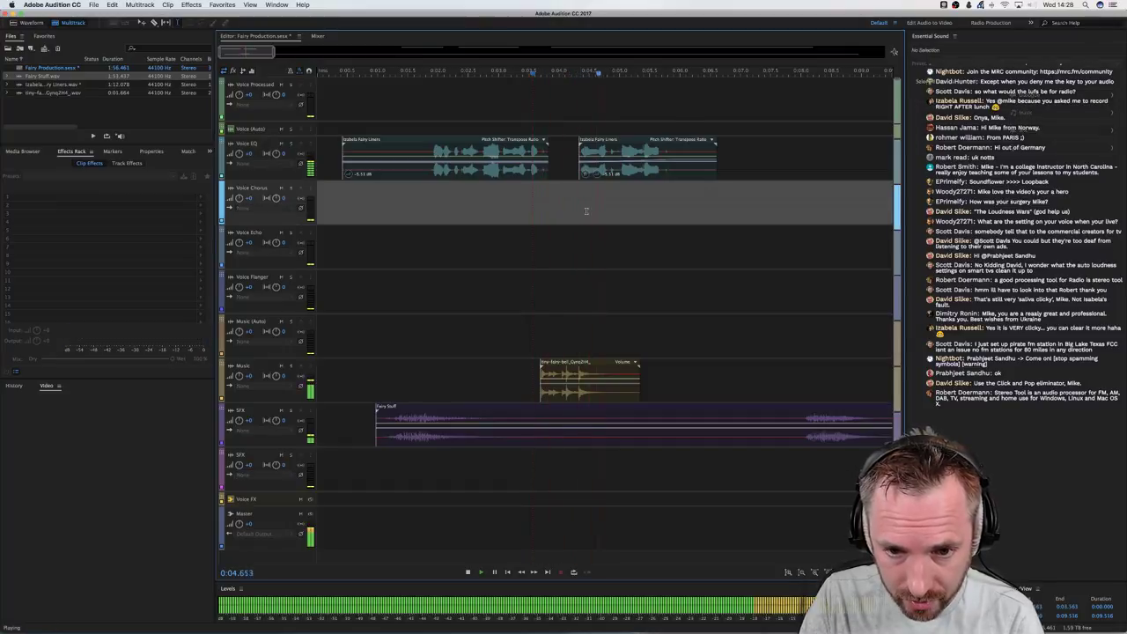
pyautogui.press('space')
# Nudge the fairy bell clip slightly earlier on the Music track and play the transition
pyautogui.moveTo(555, 374); pyautogui.dragTo(552, 374)
pyautogui.click(509, 340)
pyautogui.press('space')
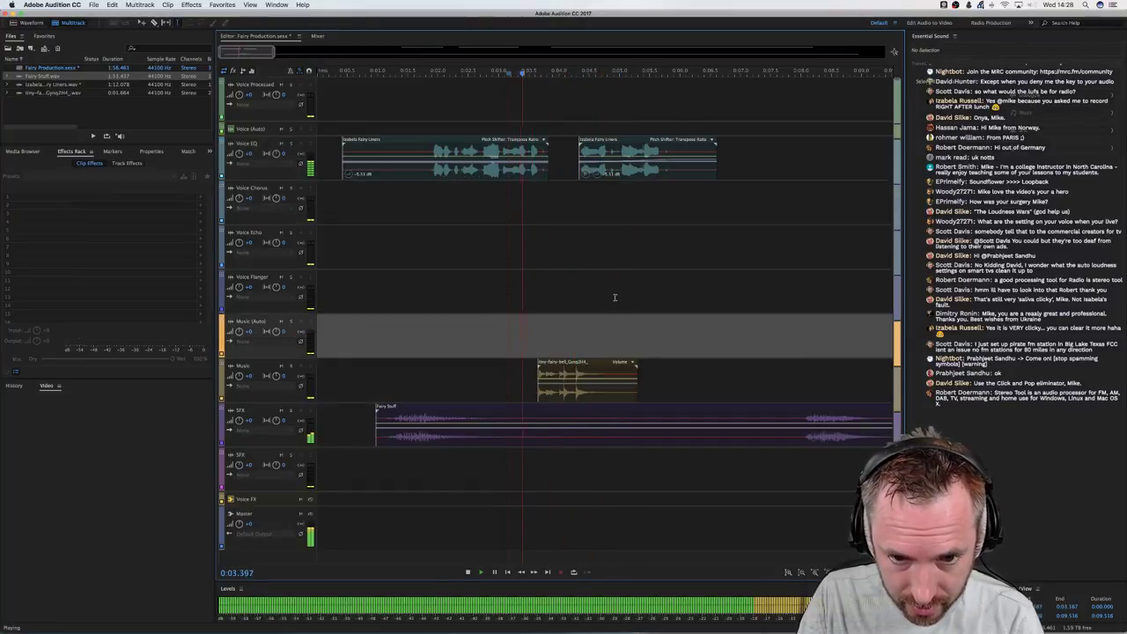
pyautogui.press('space')
# Nudge the second Voice EQ clip slightly earlier to tighten the gap, and play its words
pyautogui.moveTo(590, 176); pyautogui.dragTo(586, 176)
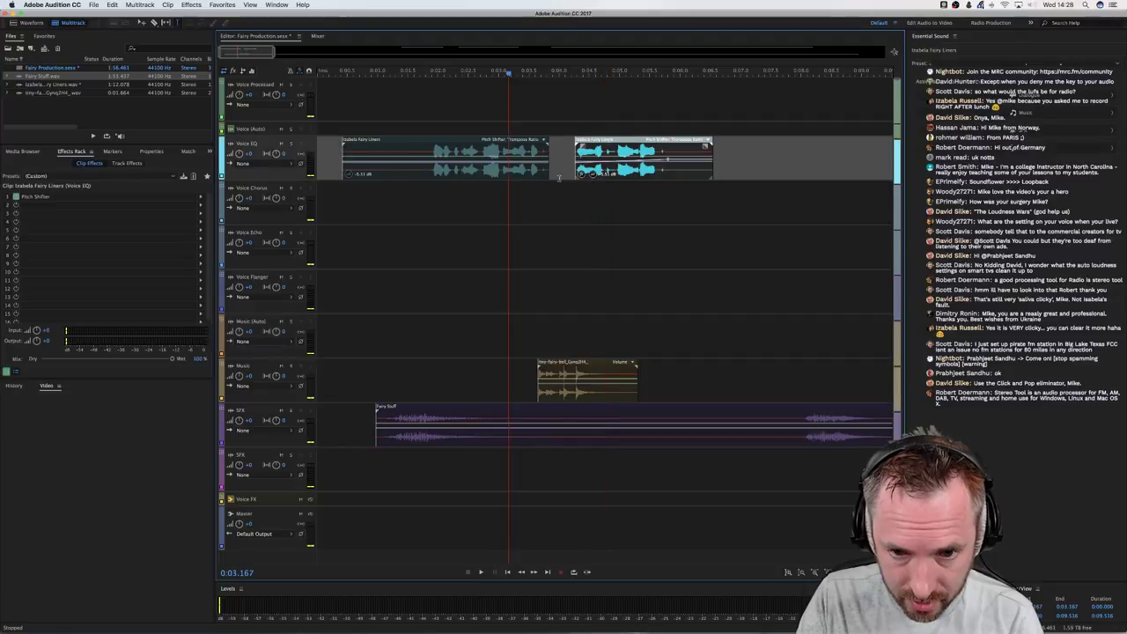
pyautogui.click(563, 159)
pyautogui.press('space')
pyautogui.click(585, 147)
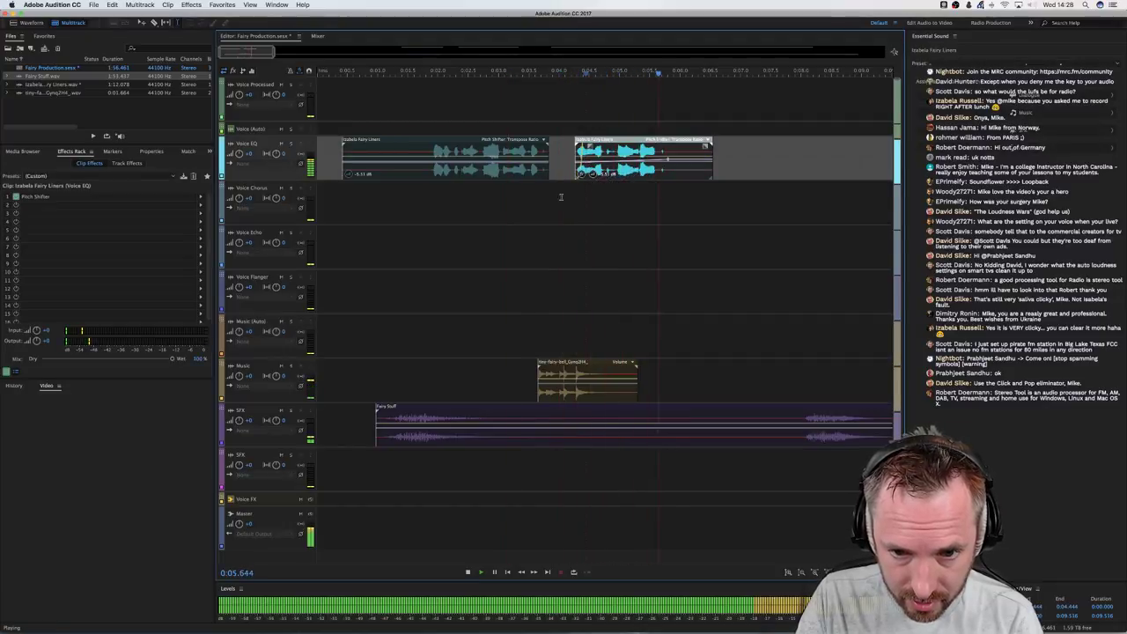
pyautogui.click(543, 213)
pyautogui.click(588, 166)
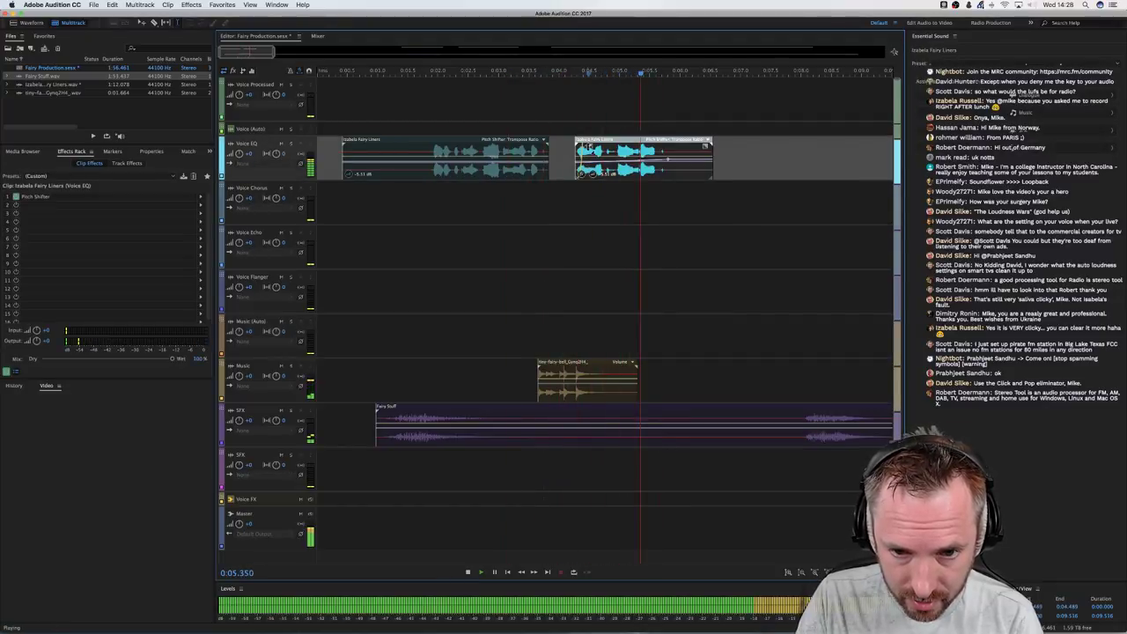
pyautogui.press('space')
# Cut the Fairy Stuff clip off at about 7 seconds and delete everything after it, keeping only the first effect
pyautogui.click(379, 291)
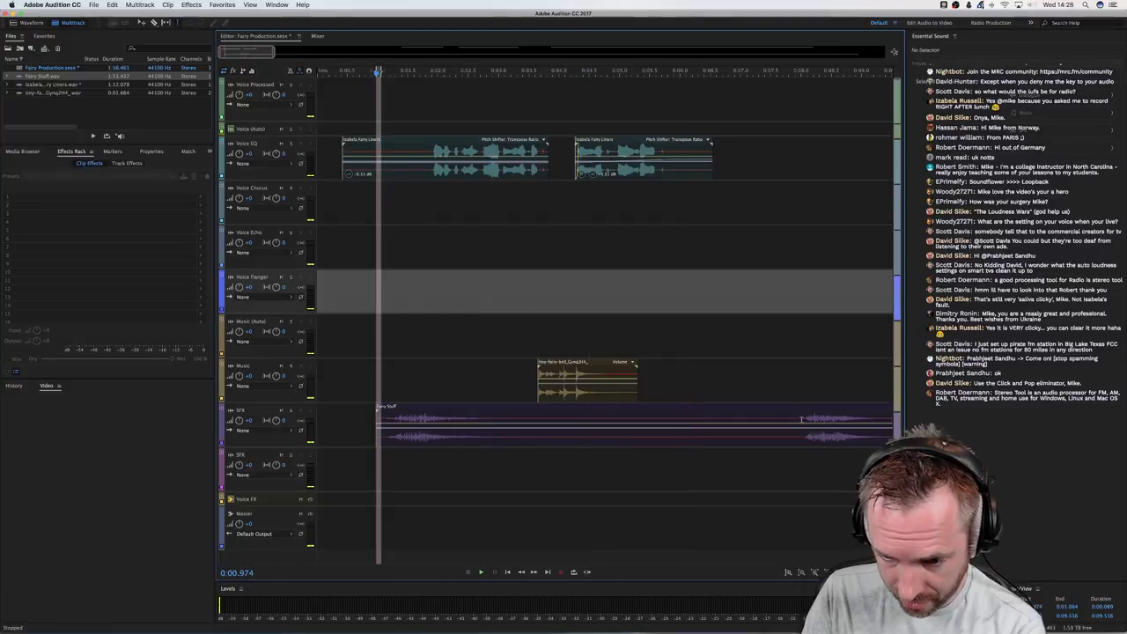
pyautogui.moveTo(794, 421); pyautogui.dragTo(740, 423)
pyautogui.press('Delete')
pyautogui.click(803, 465)
pyautogui.click(834, 428)
pyautogui.press('Delete')
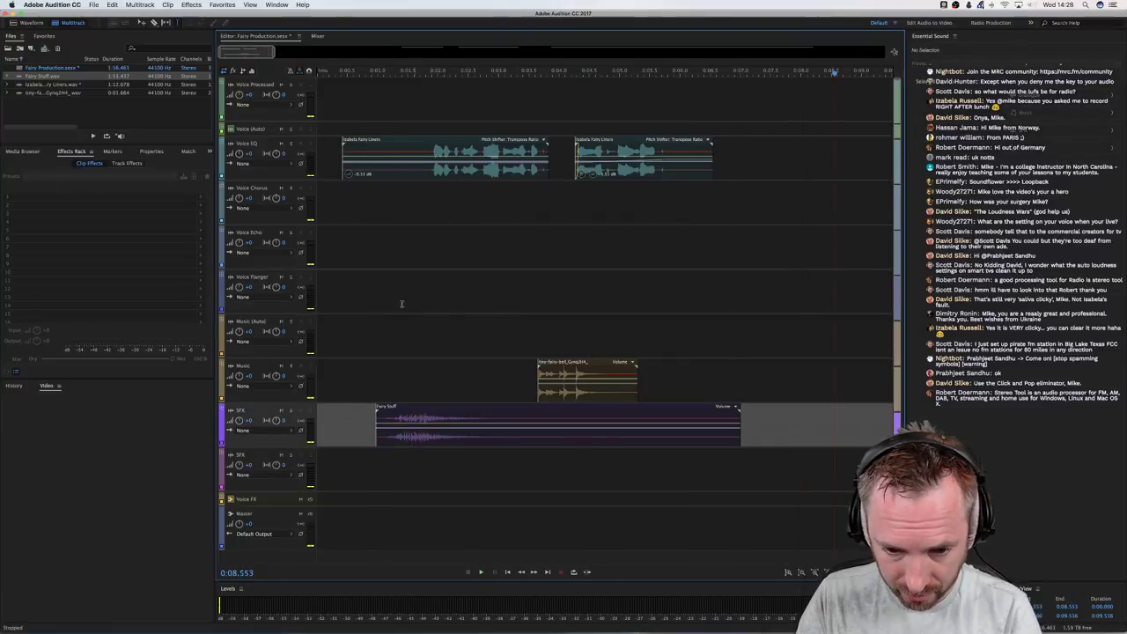
pyautogui.click(388, 304)
pyautogui.click(426, 73)
pyautogui.scroll(-1, 419, 72)
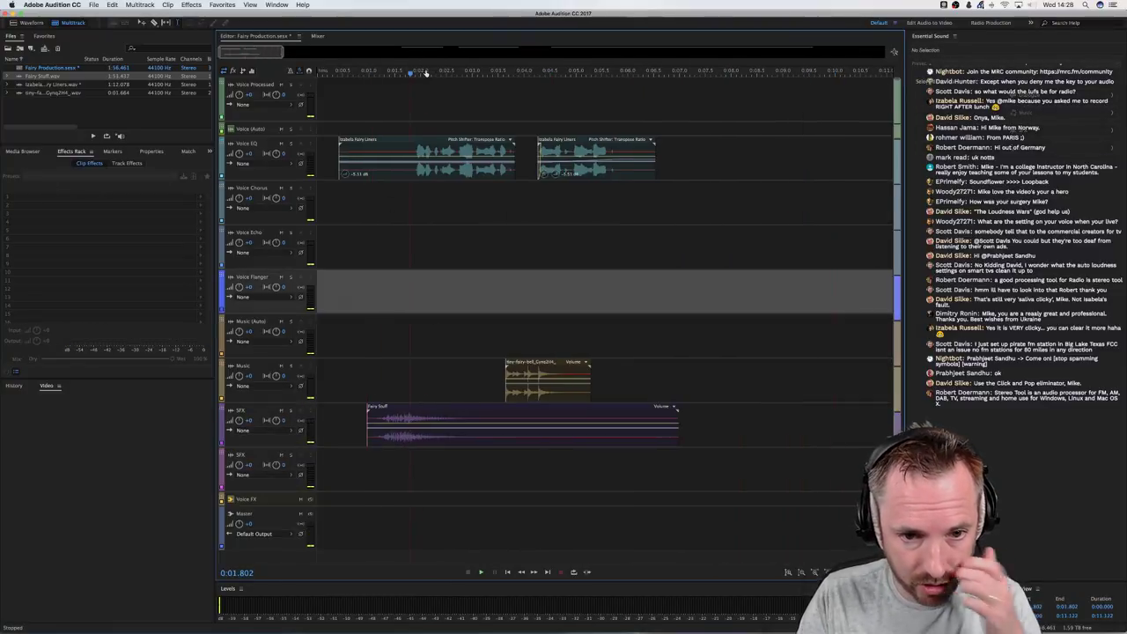
# Select both Voice EQ clips and bounce only the selected clips to a new track
pyautogui.click(438, 171)
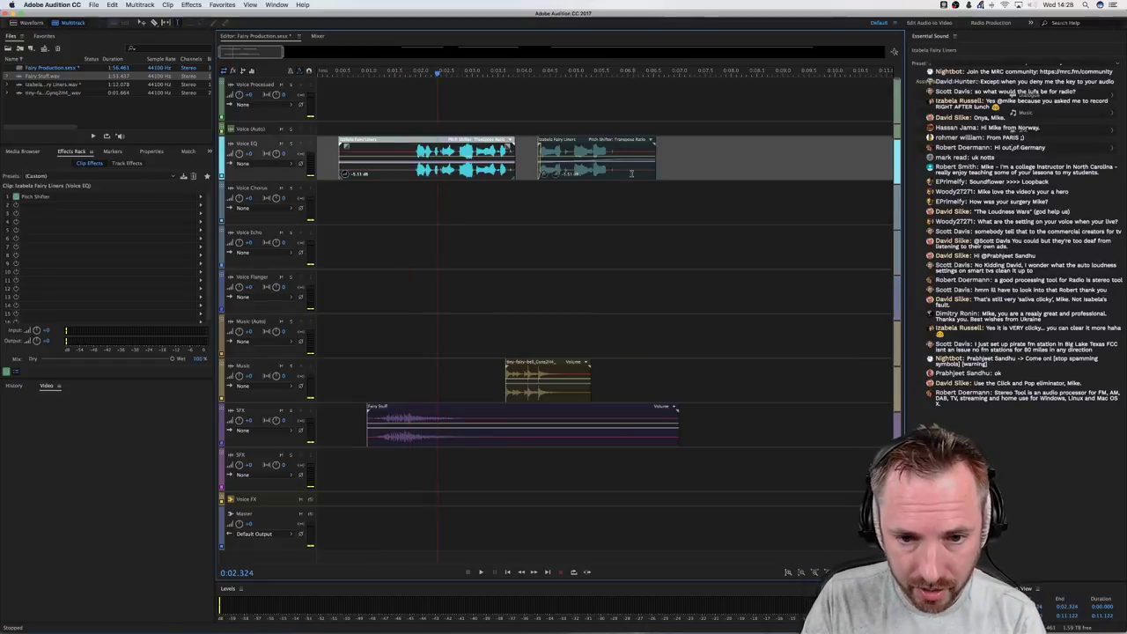
pyautogui.keyDown('shift'); pyautogui.click(621, 174); pyautogui.keyUp('shift')
pyautogui.click(562, 197)
pyautogui.click(502, 167)
pyautogui.keyDown('super'); pyautogui.click(564, 165); pyautogui.keyUp('super')
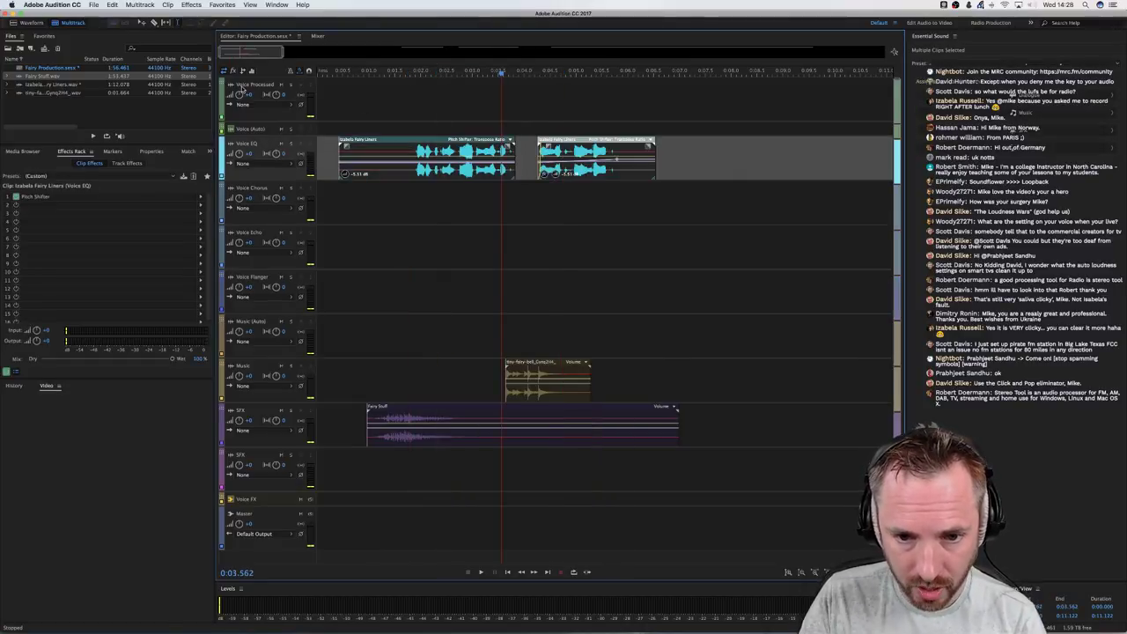
pyautogui.click(139, 5)
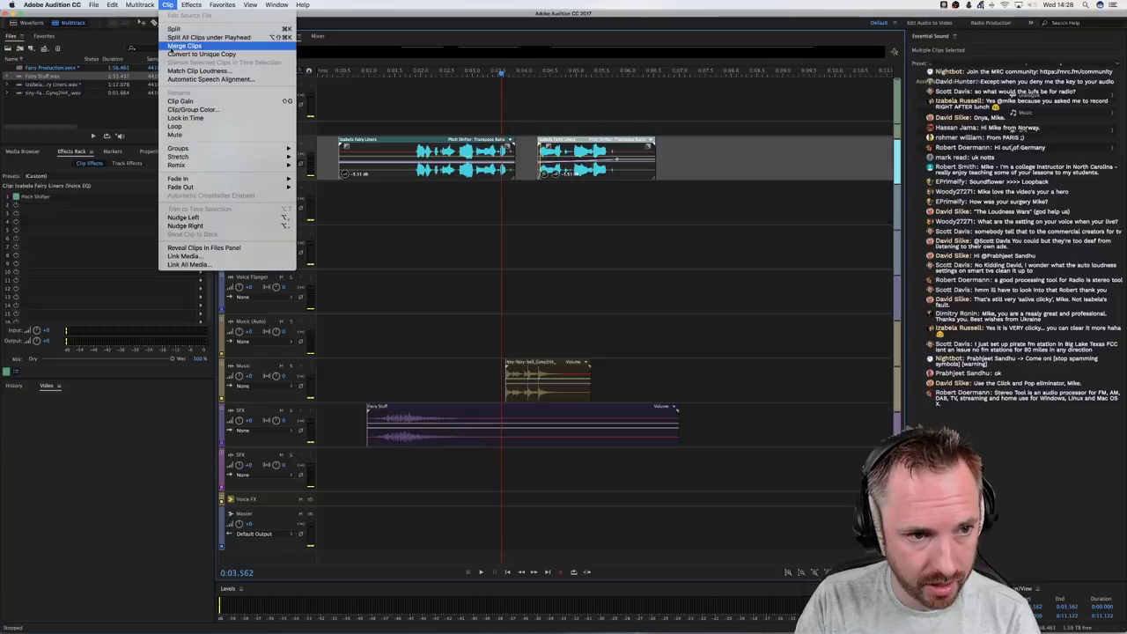
pyautogui.moveTo(150, 55)
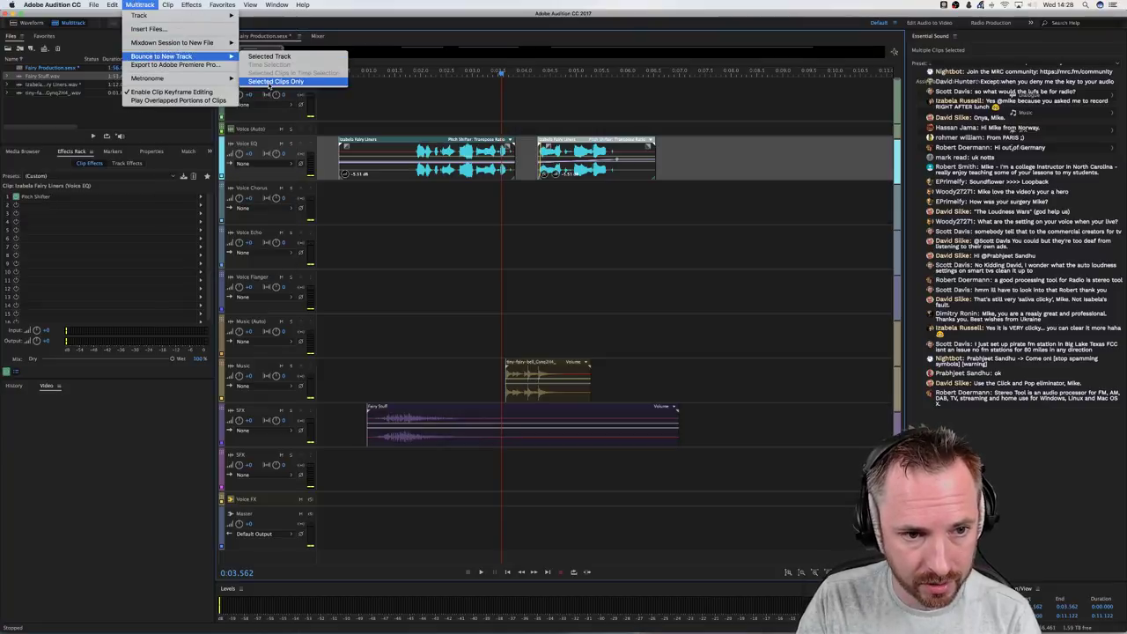
pyautogui.click(275, 81)
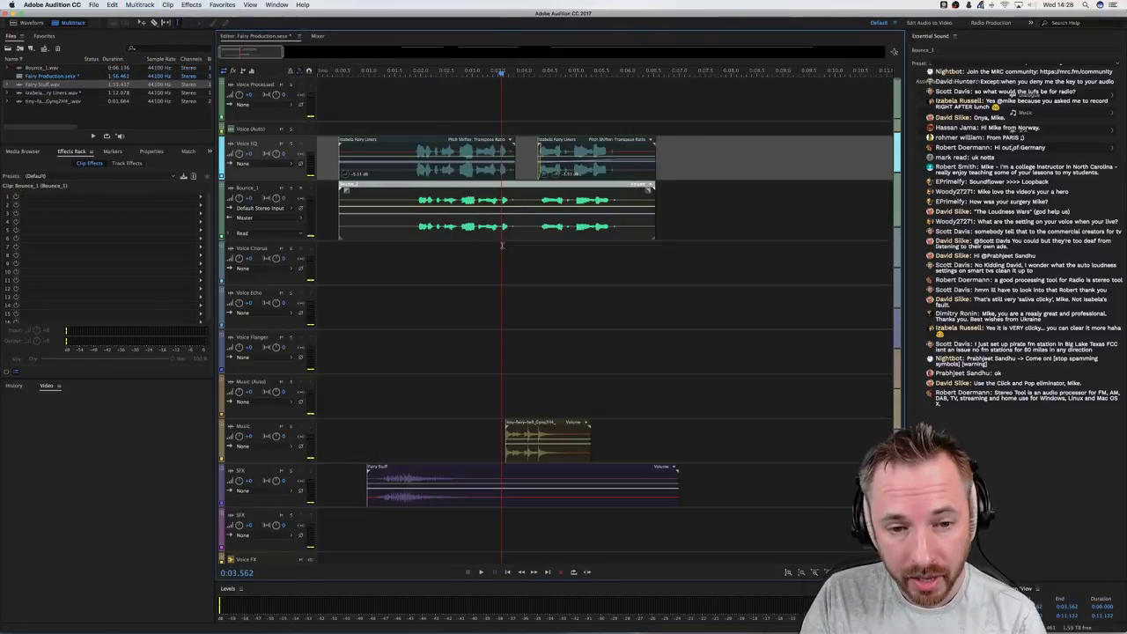
# Open the bounced voice clip in the Waveform editor and reverse the whole file
pyautogui.doubleClick(446, 228)
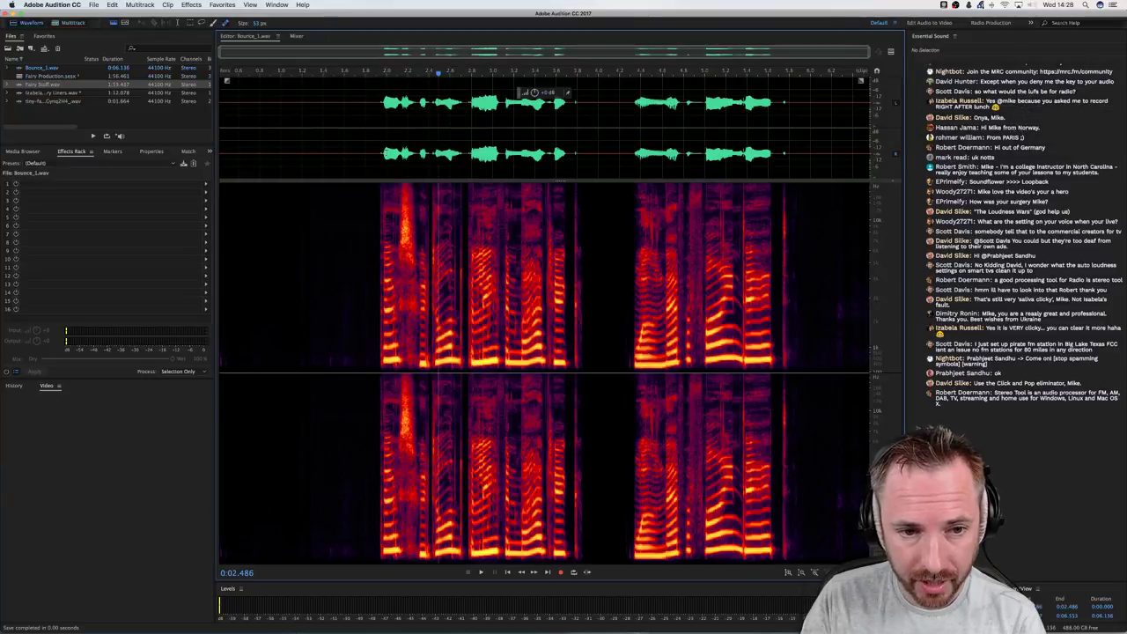
pyautogui.press('m')
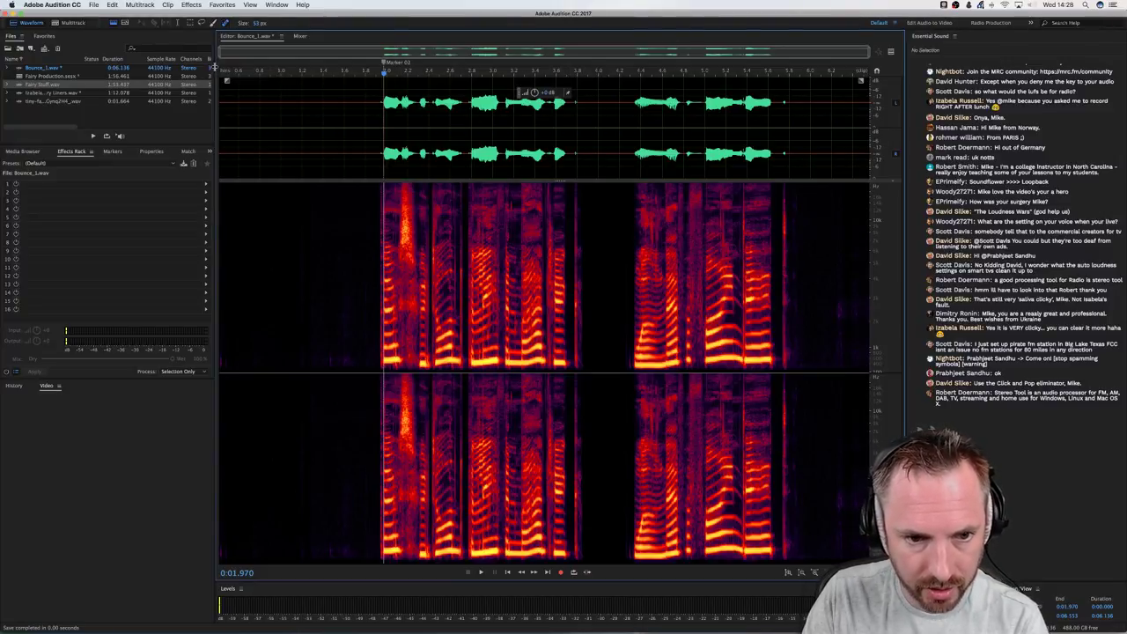
pyautogui.press('super+z')
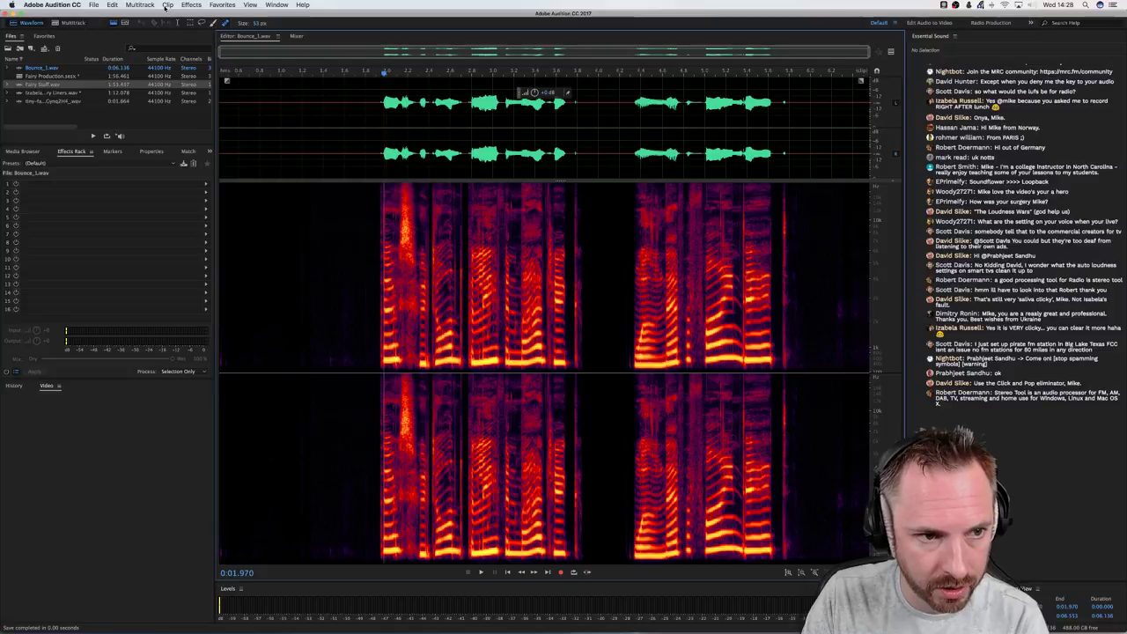
pyautogui.click(191, 4)
pyautogui.click(207, 46)
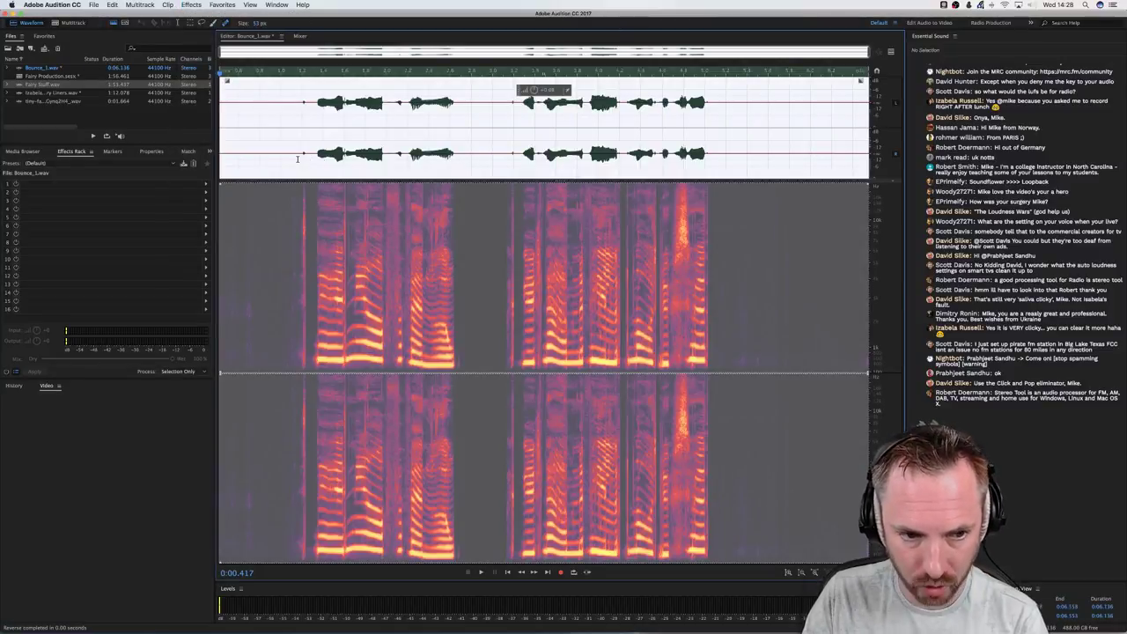
# Play the reversed voice from its start and add a marker where it ends, at about 5 seconds
pyautogui.click(298, 159)
pyautogui.press('space')
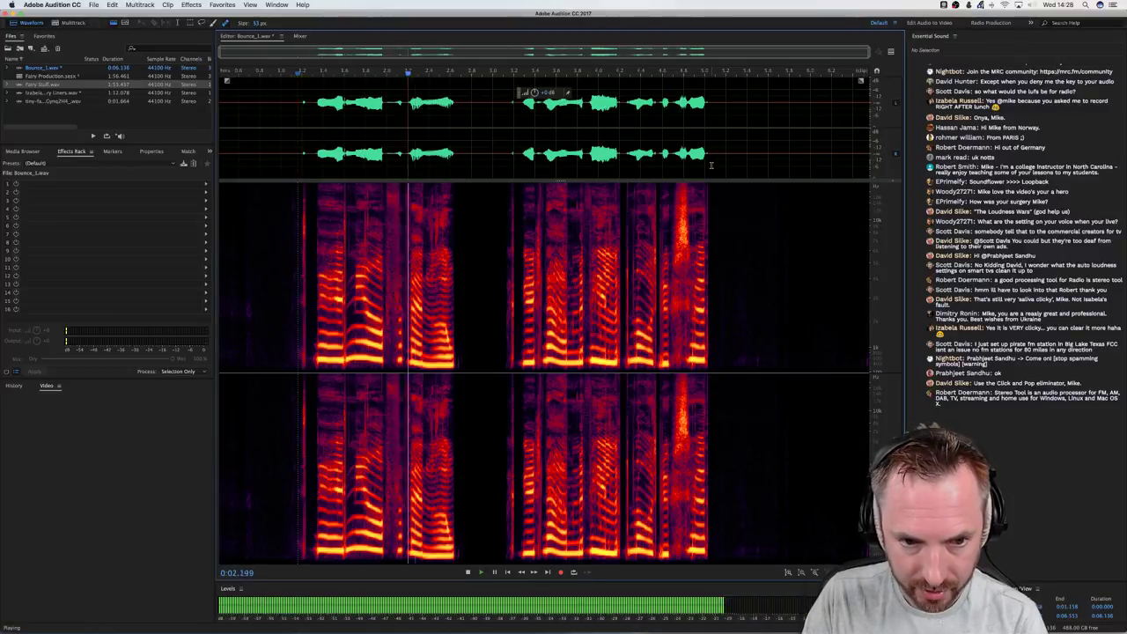
pyautogui.press('space')
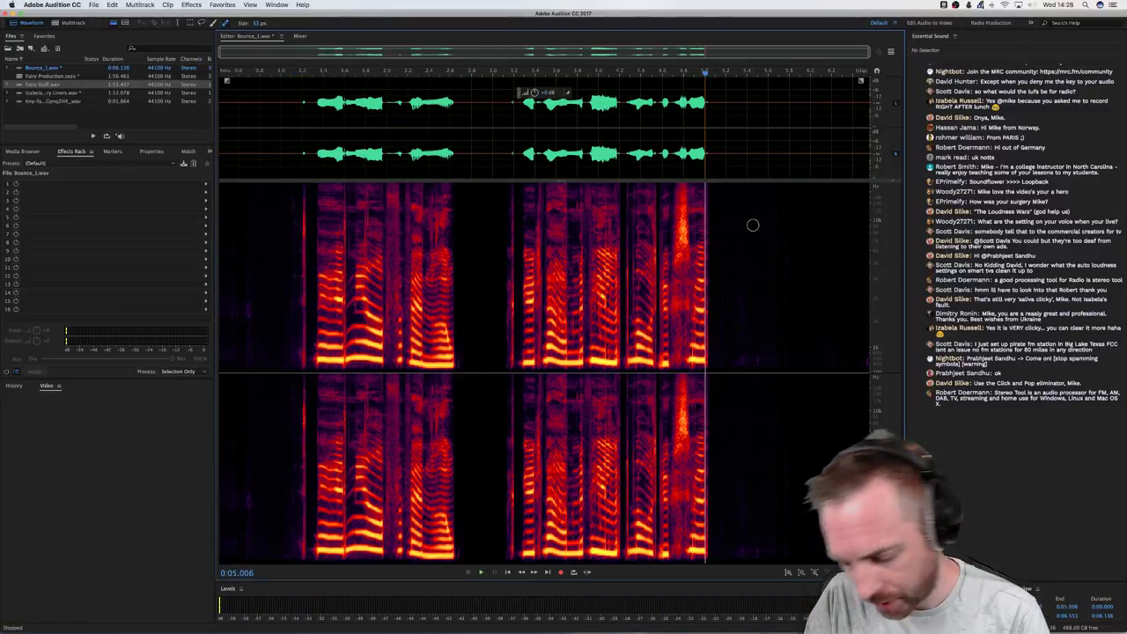
pyautogui.press('m')
# Insert 10 seconds of silence just after the end of the reversed voice, accepting the duration change
pyautogui.click(733, 152)
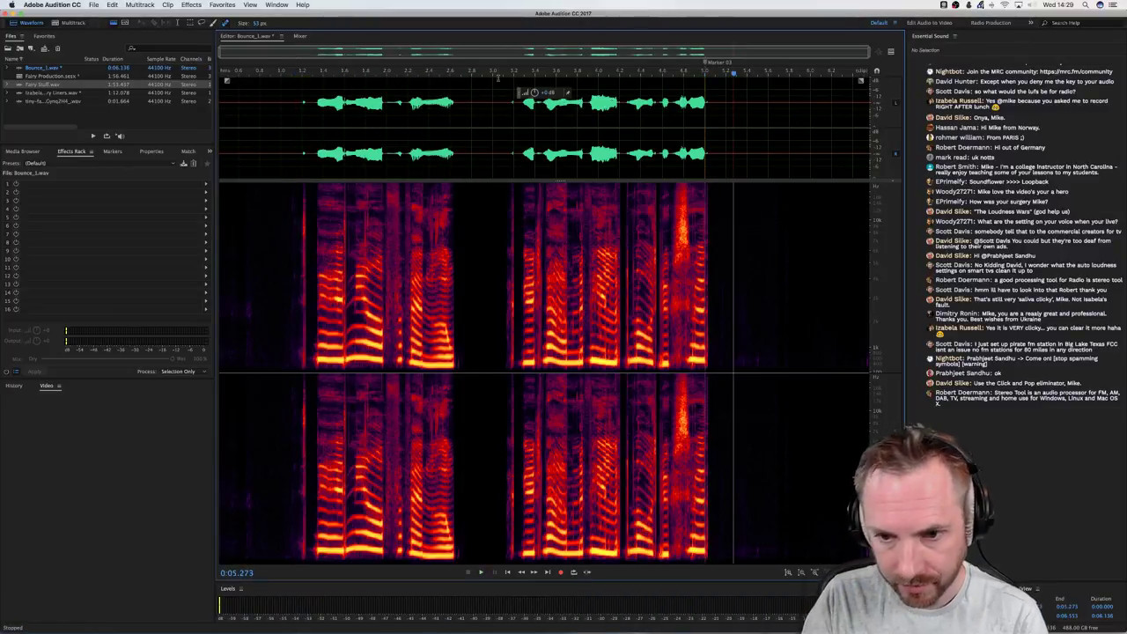
pyautogui.click(189, 5)
pyautogui.moveTo(213, 75)
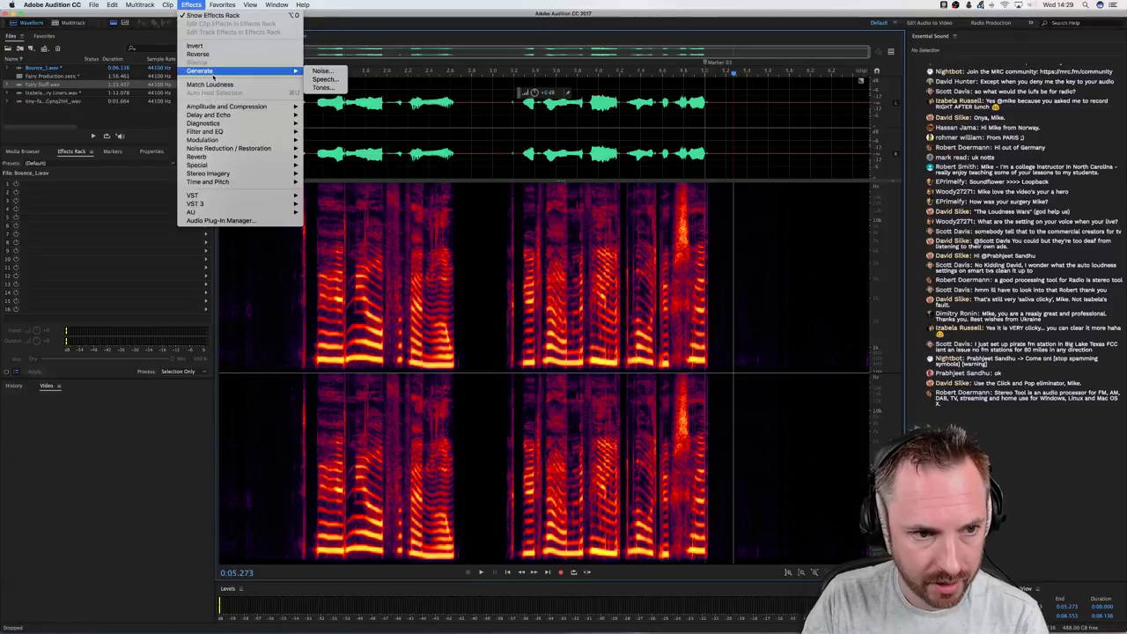
pyautogui.moveTo(139, 6)
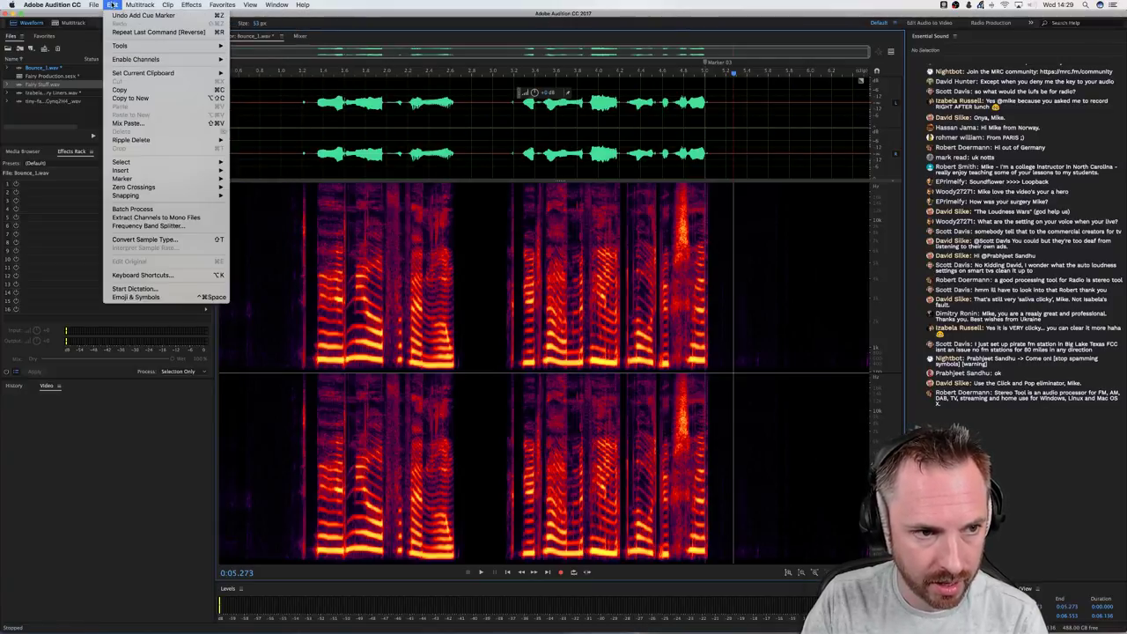
pyautogui.moveTo(220, 170)
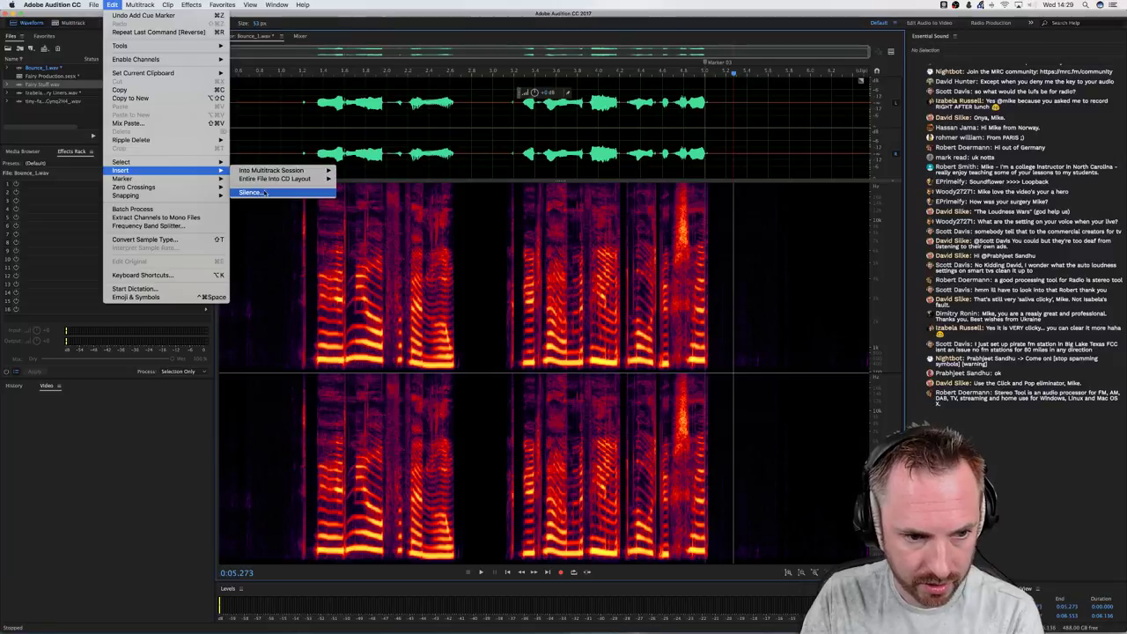
pyautogui.click(251, 192)
pyautogui.press('Return')
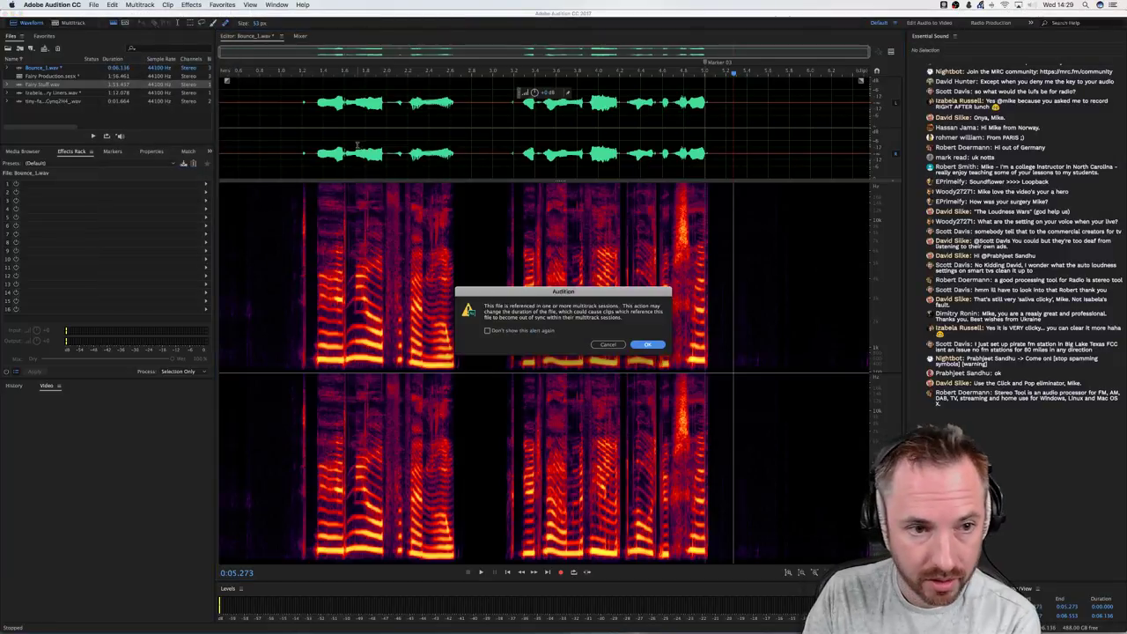
pyautogui.press('Return')
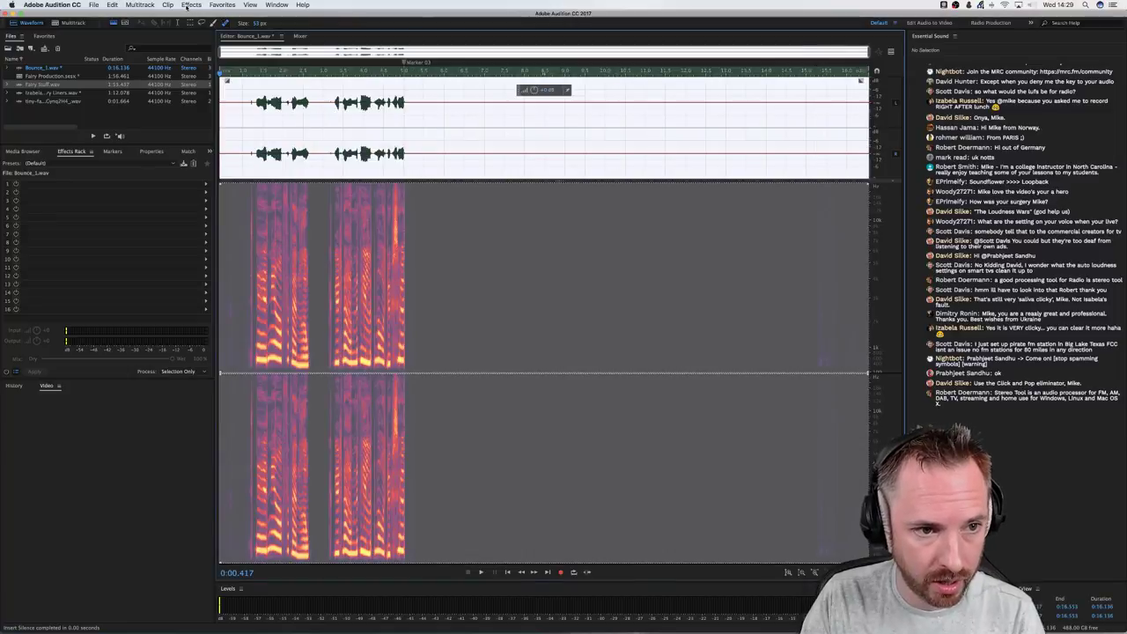
# Delete the marker at the end of the reversed voice
pyautogui.click(187, 6)
pyautogui.click(420, 133)
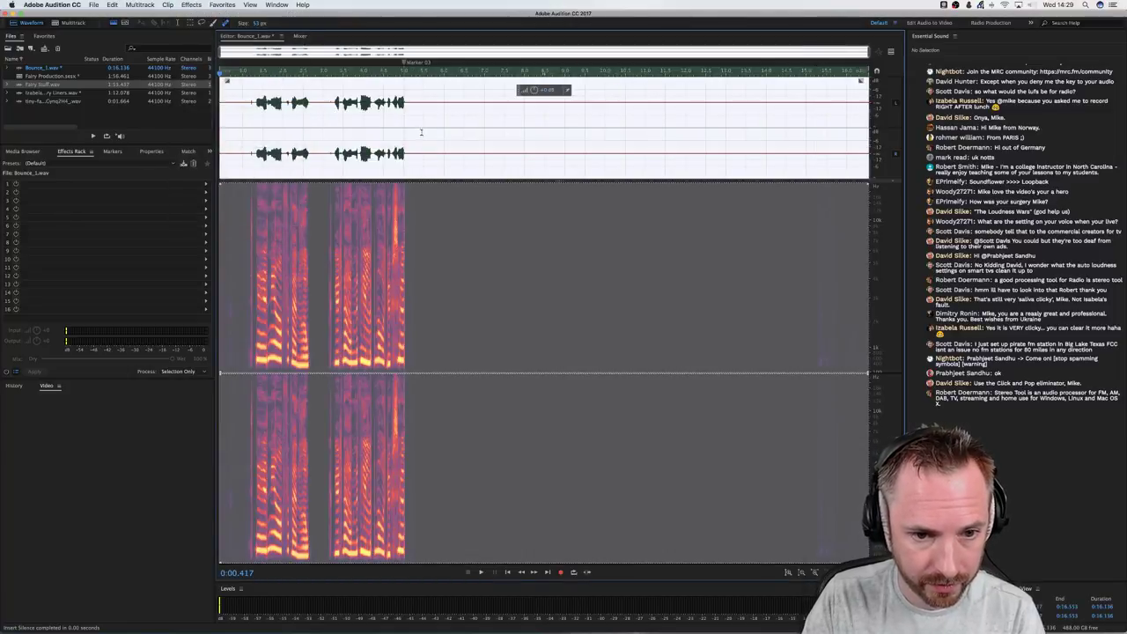
pyautogui.click(421, 133)
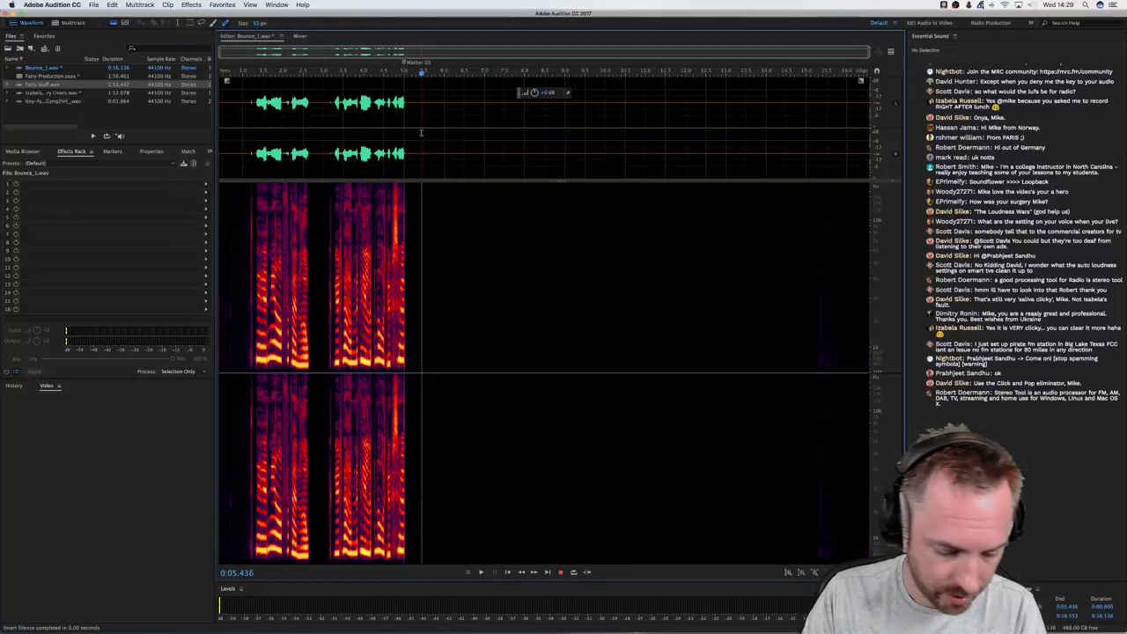
pyautogui.rightClick(405, 64)
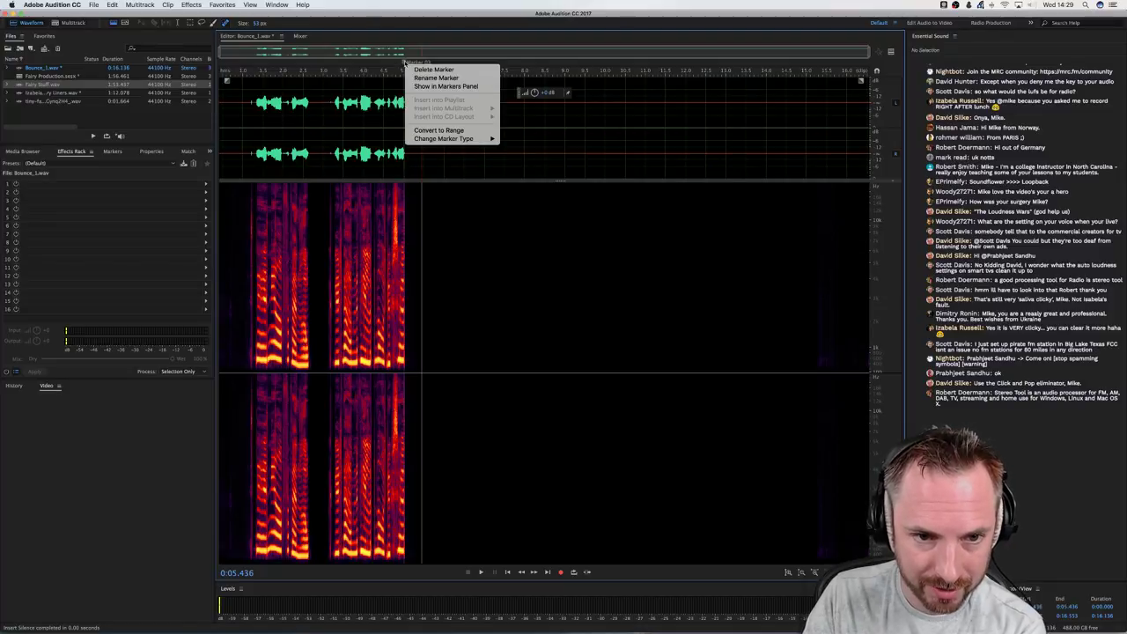
pyautogui.press('Escape')
pyautogui.click(335, 104)
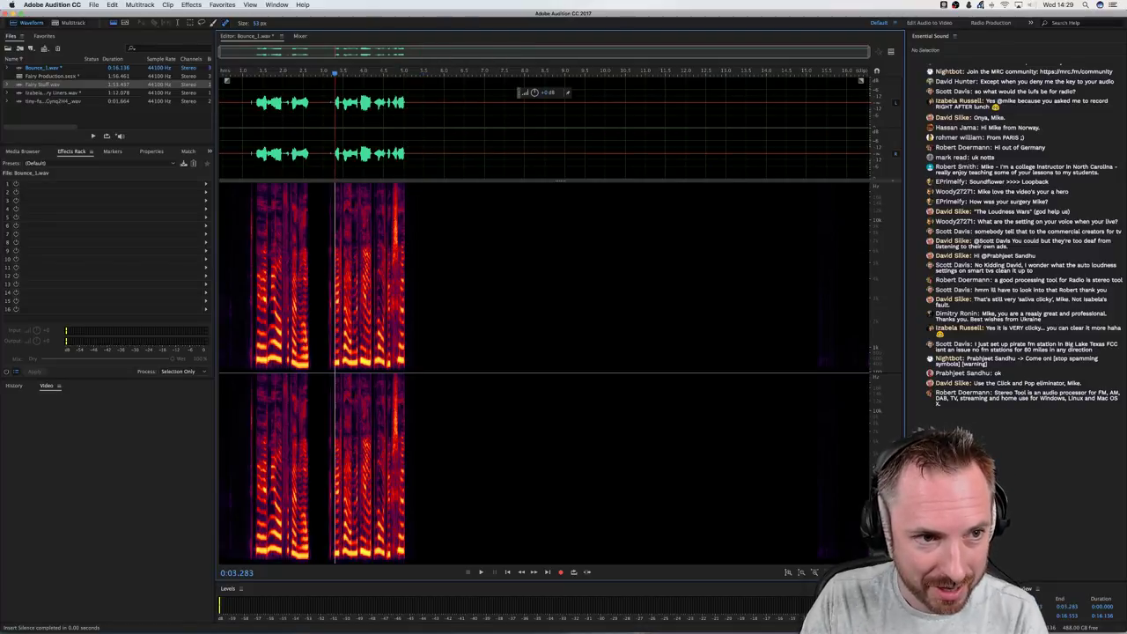
# Reverse the whole file so the voice runs forwards, and add a marker at the voice's start, at about 12 seconds
pyautogui.click(192, 8)
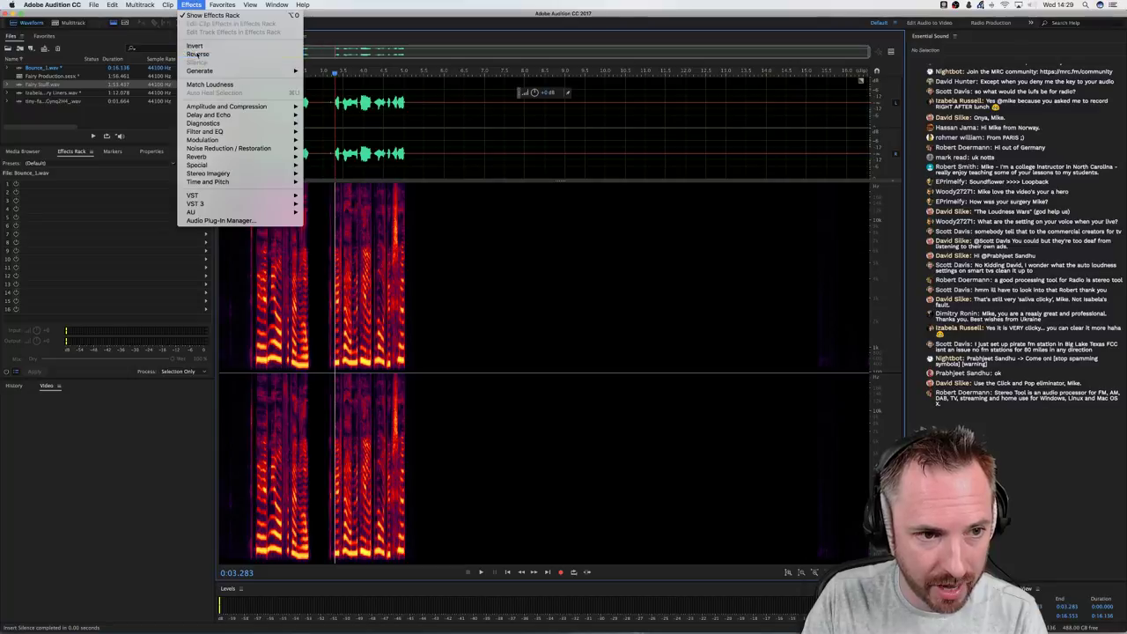
pyautogui.click(791, 142)
pyautogui.hotkey('shift', 'r')
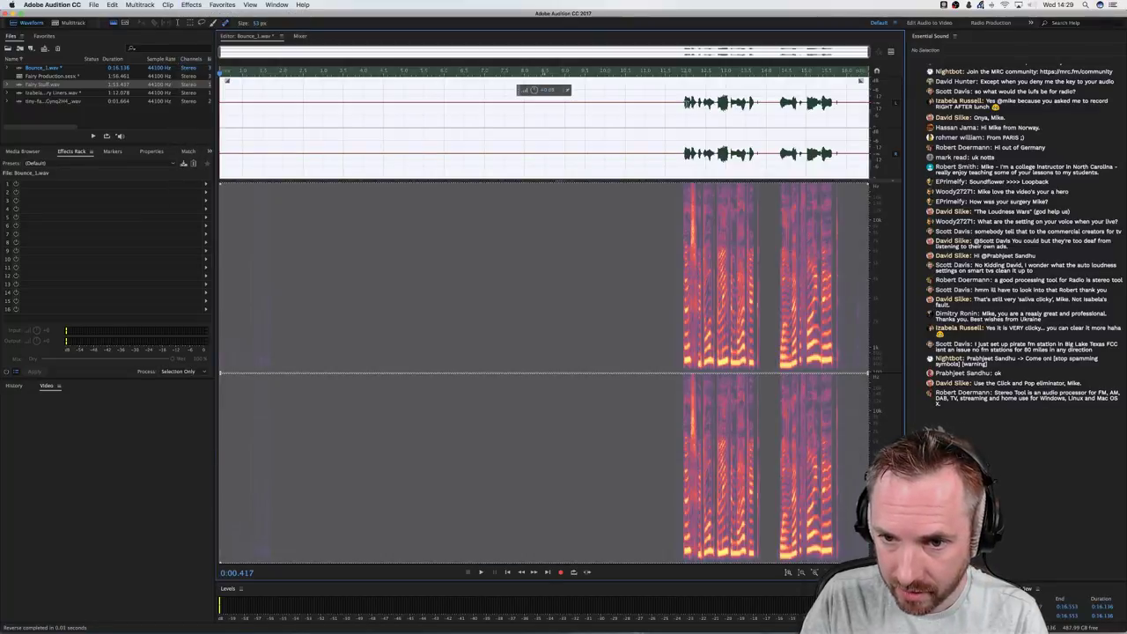
pyautogui.click(683, 148)
pyautogui.press('m')
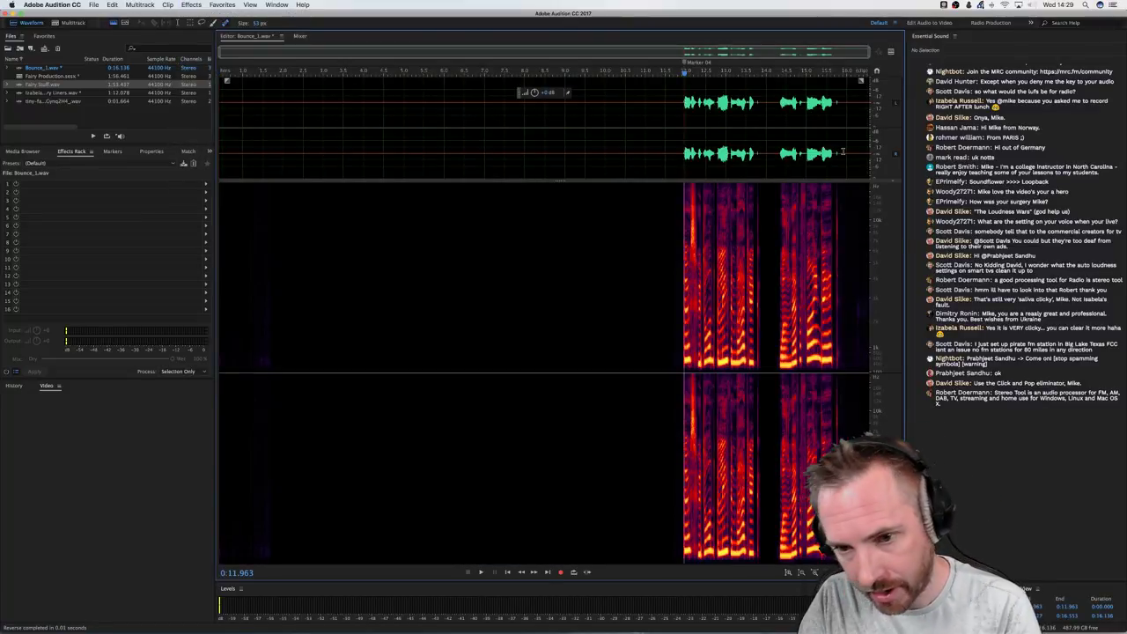
# Reverse the whole file again so the voice runs backwards ahead of the silence
pyautogui.click(191, 6)
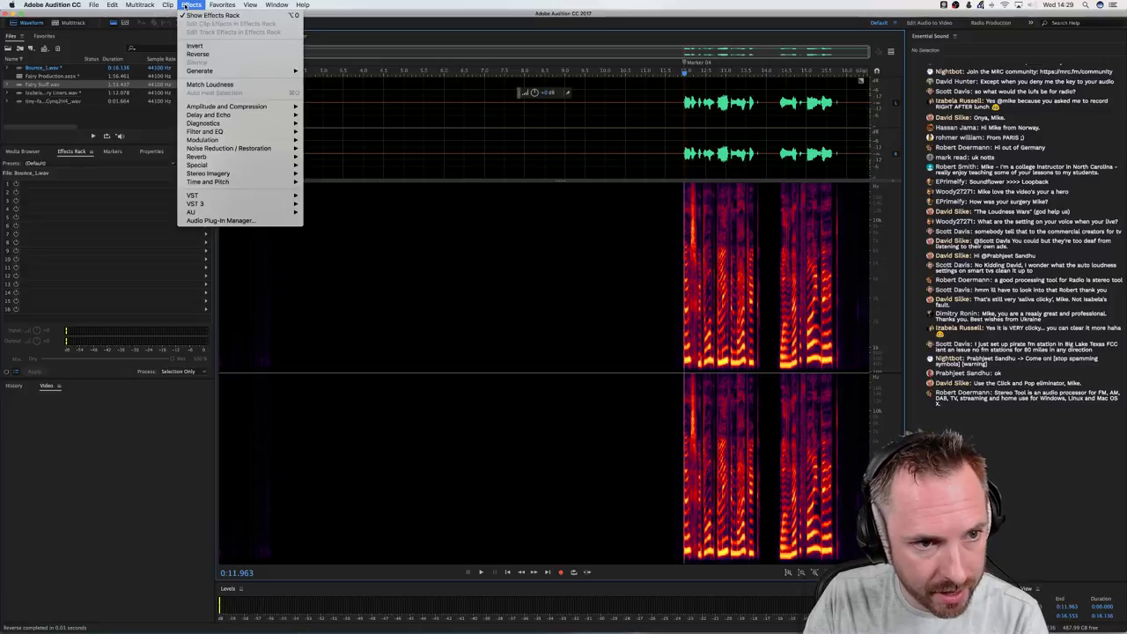
pyautogui.click(200, 57)
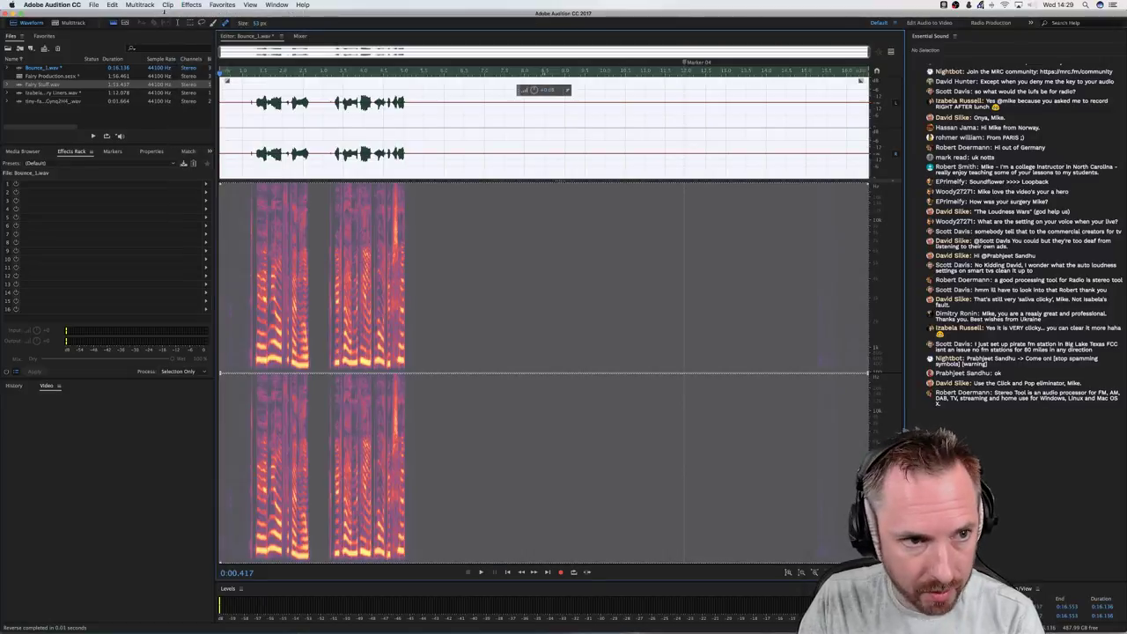
pyautogui.click(191, 5)
pyautogui.moveTo(247, 156)
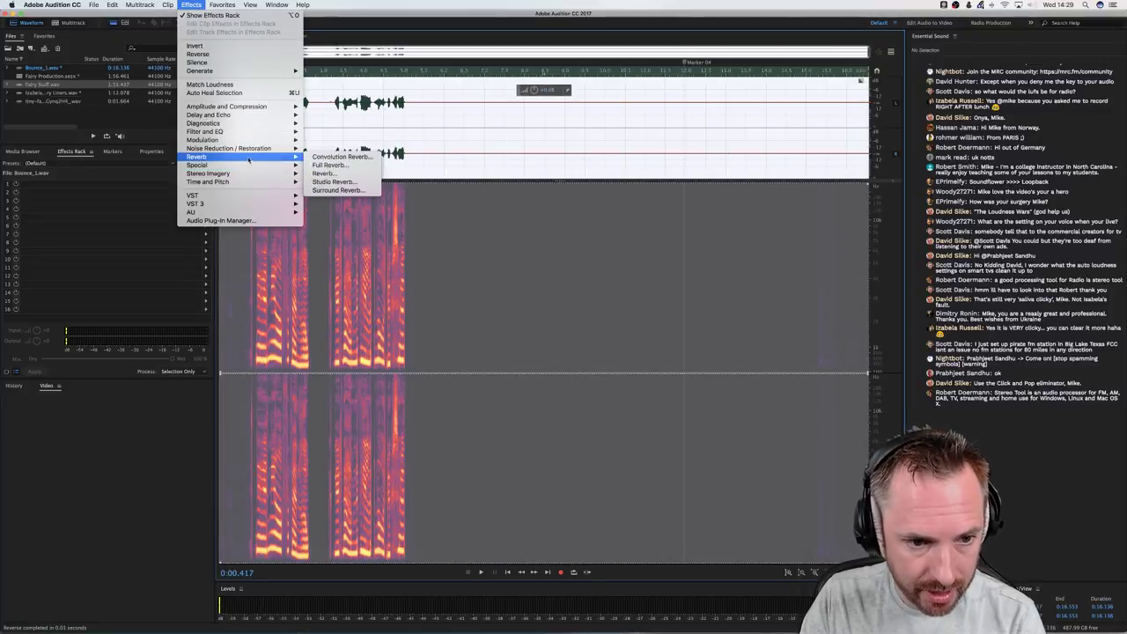
pyautogui.click(340, 181)
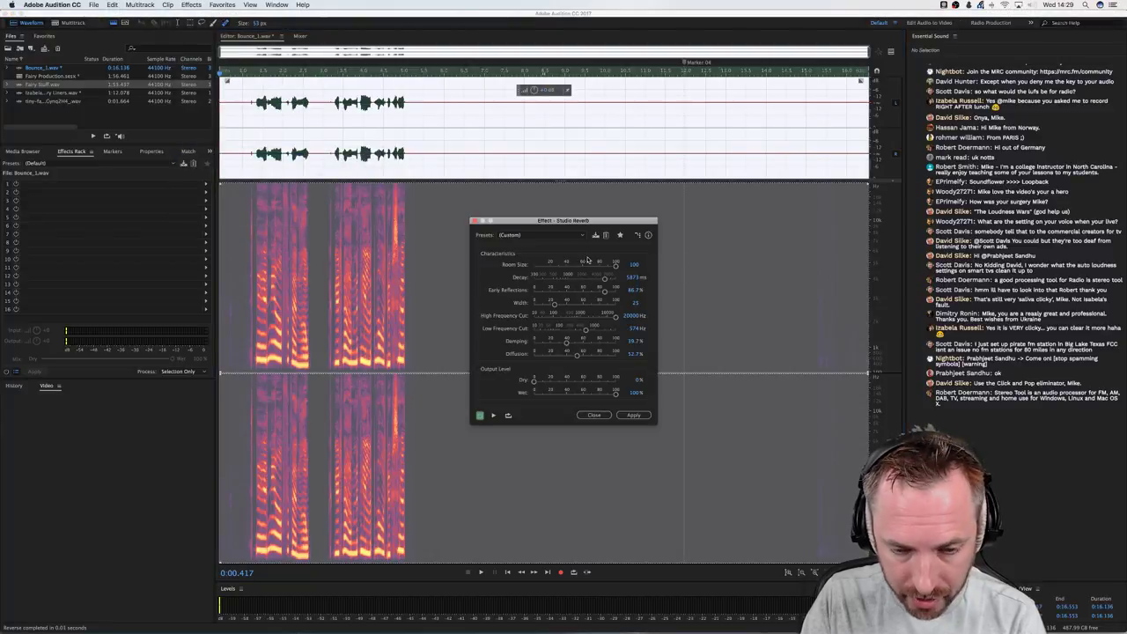
pyautogui.press('Escape')
# Load the Waves Abbey Road Plates (s) Audio Unit into the first slot of the file's effects rack
pyautogui.click(206, 184)
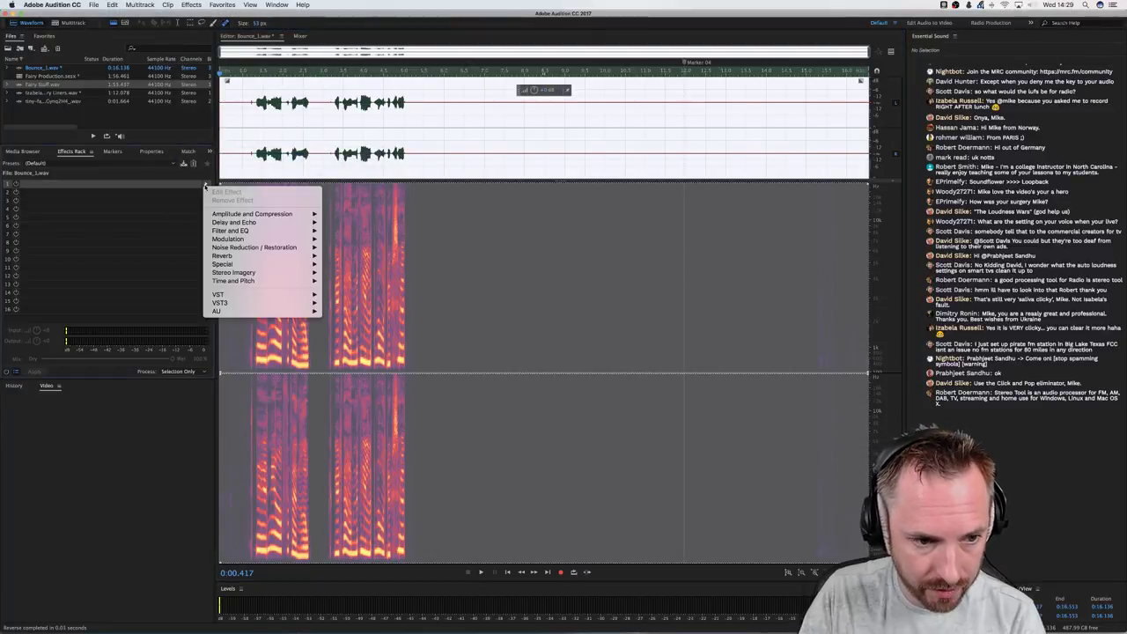
pyautogui.moveTo(220, 311)
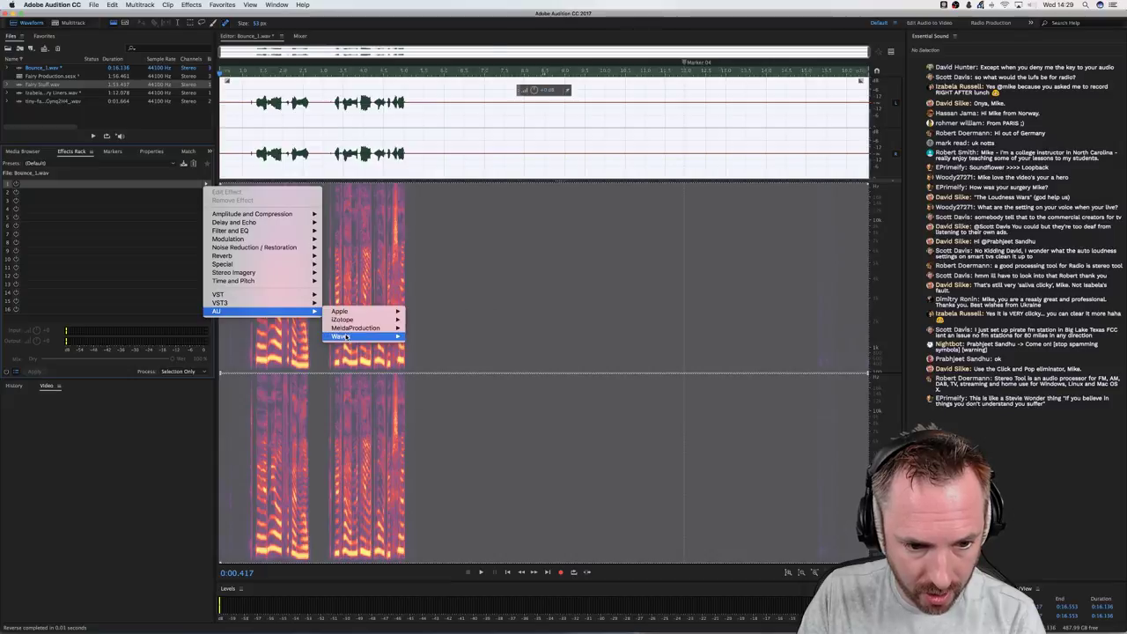
pyautogui.moveTo(370, 336)
pyautogui.scroll(-5, 457, 310)
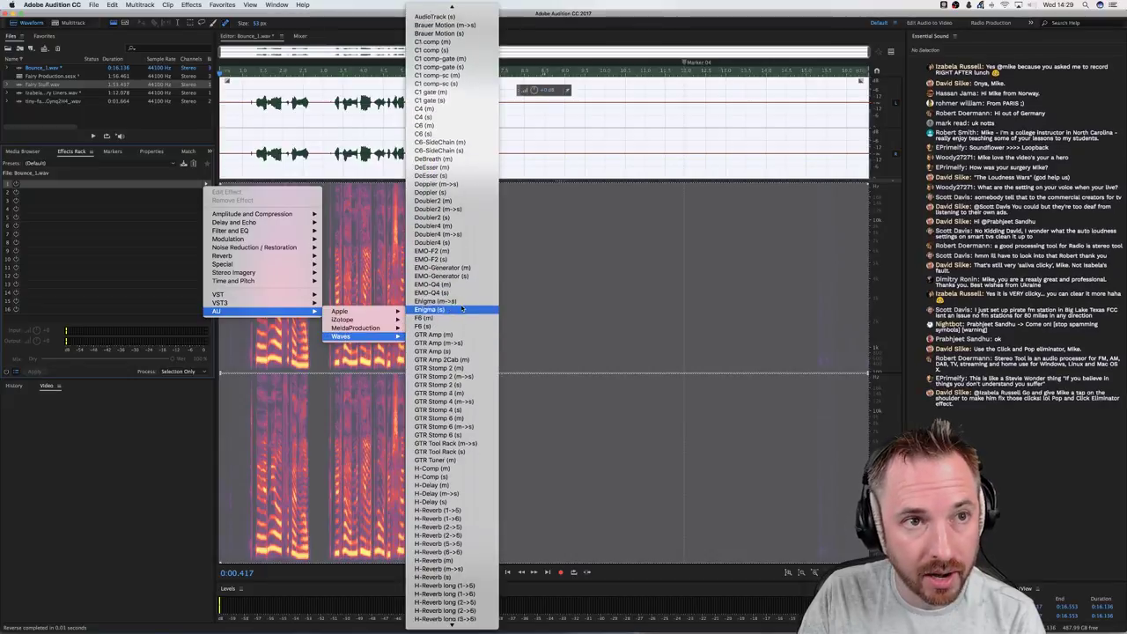
pyautogui.scroll(-4, 459, 310)
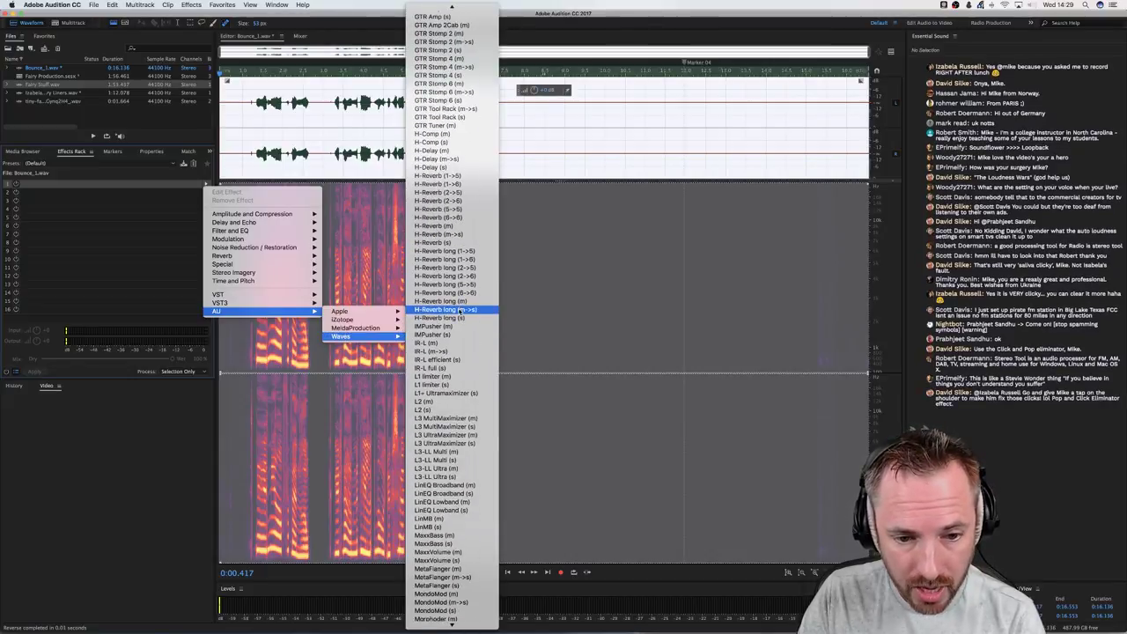
pyautogui.scroll(2, 459, 312)
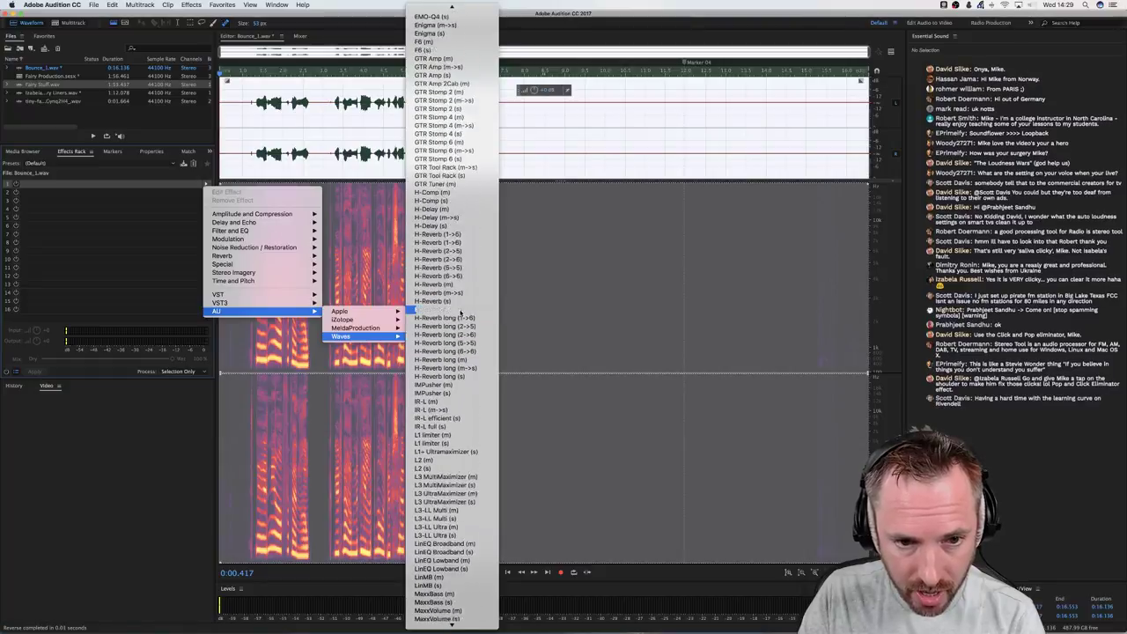
pyautogui.scroll(8, 460, 311)
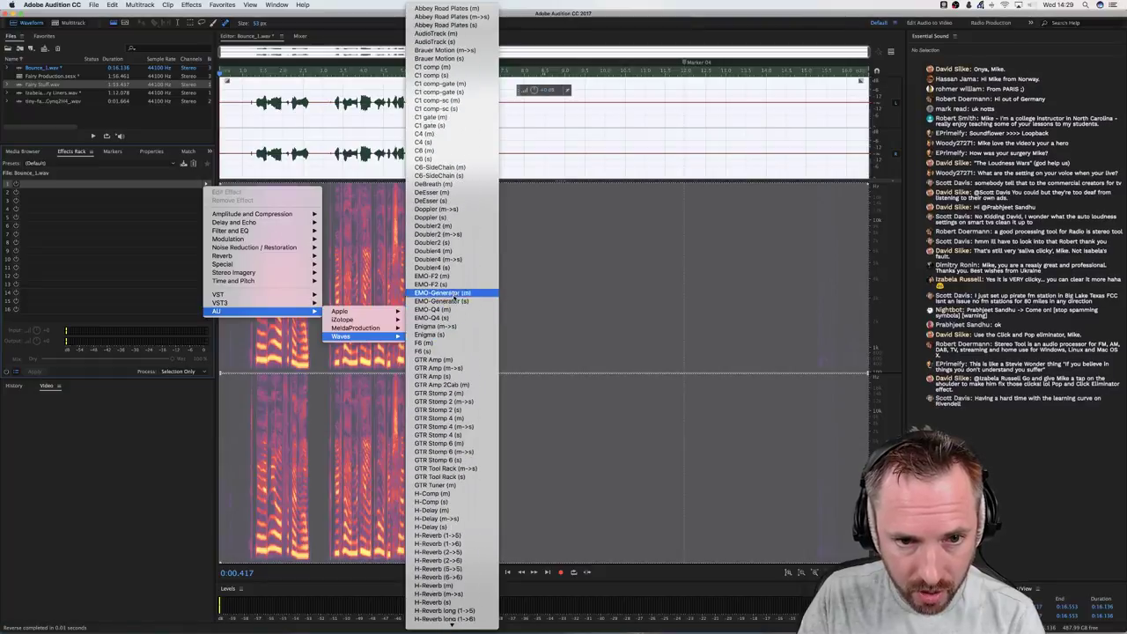
pyautogui.click(466, 31)
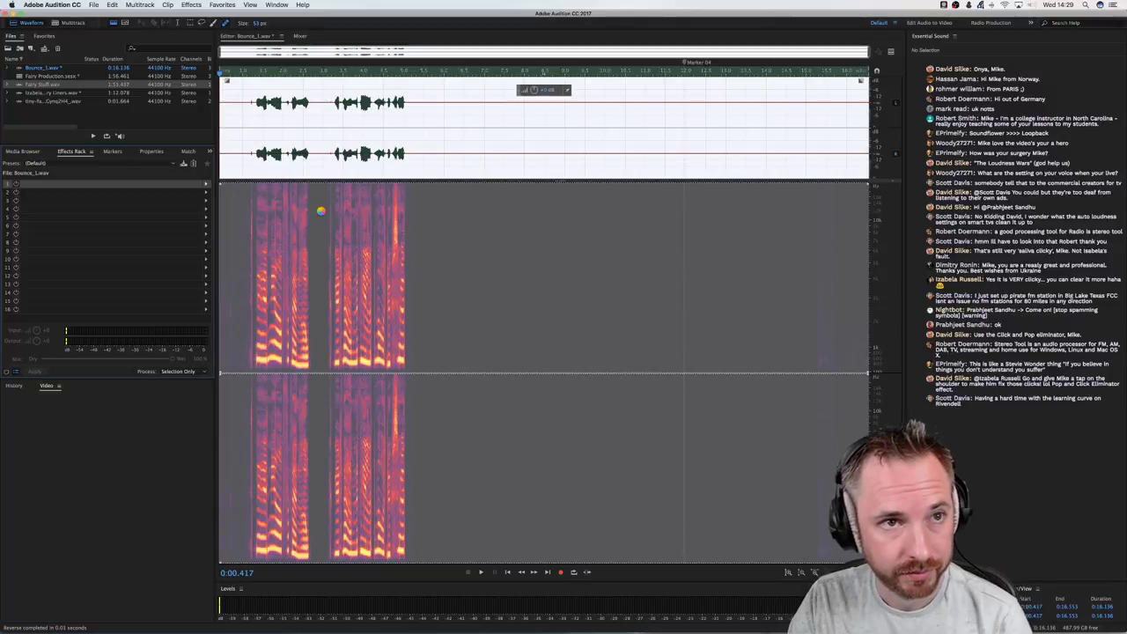
# Play the reversed voice through Abbey Road Plates, trying plates B and C, and set the plate selector to D
pyautogui.press('space')
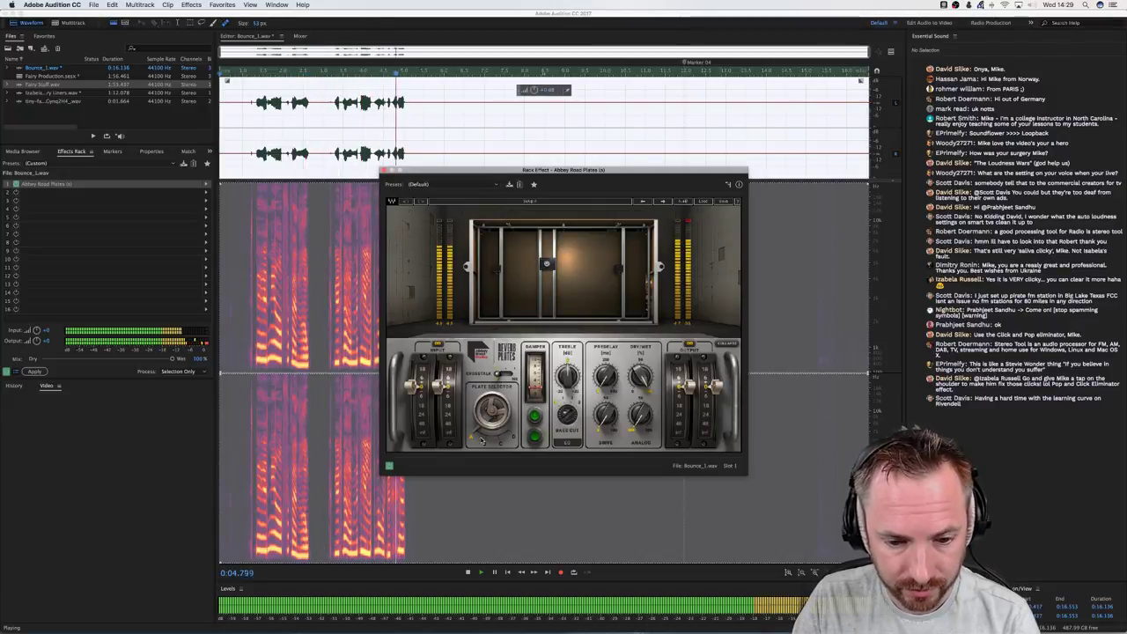
pyautogui.click(485, 443)
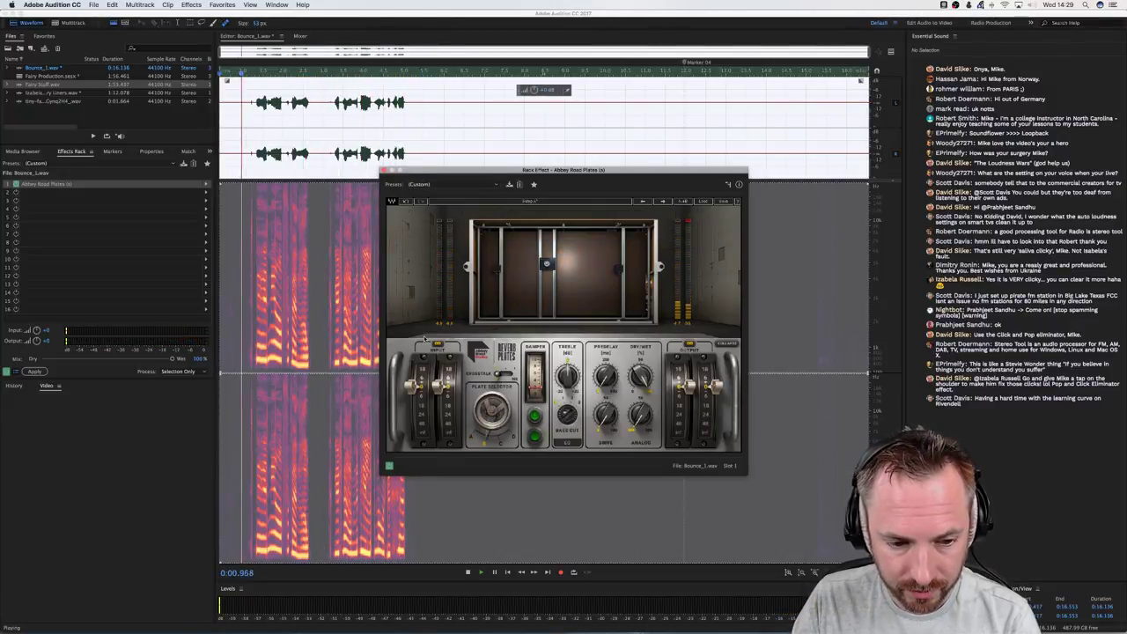
pyautogui.click(498, 444)
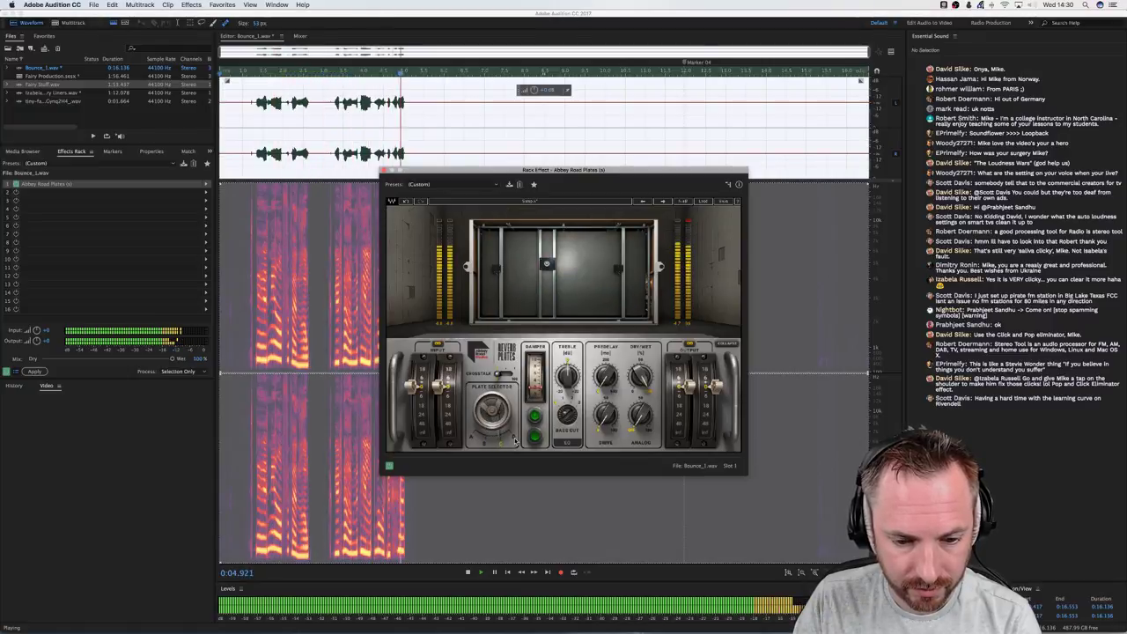
pyautogui.click(515, 439)
pyautogui.press('space')
pyautogui.press('space')
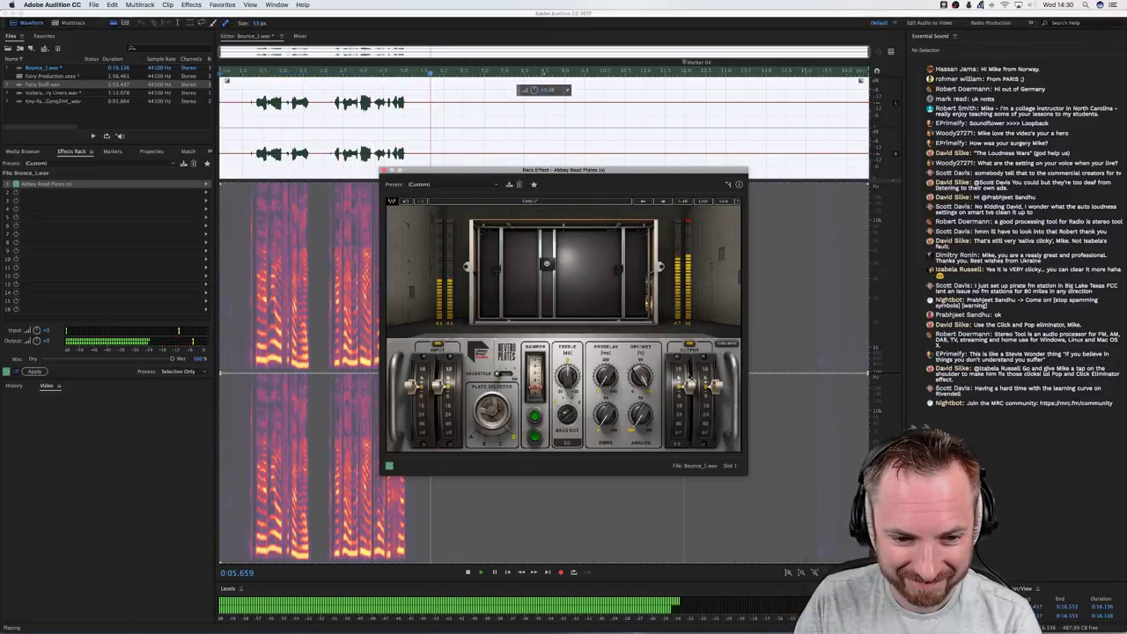
pyautogui.press('space')
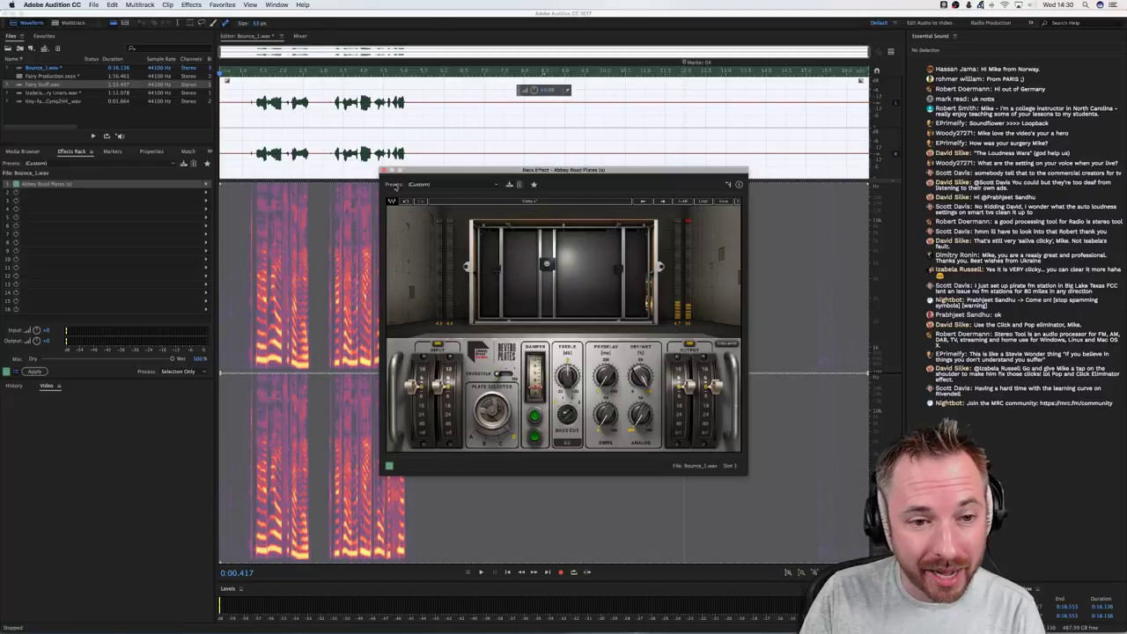
# Apply the plate reverb to the whole file and reverse the file so the reverb leads into the voice
pyautogui.click(307, 156)
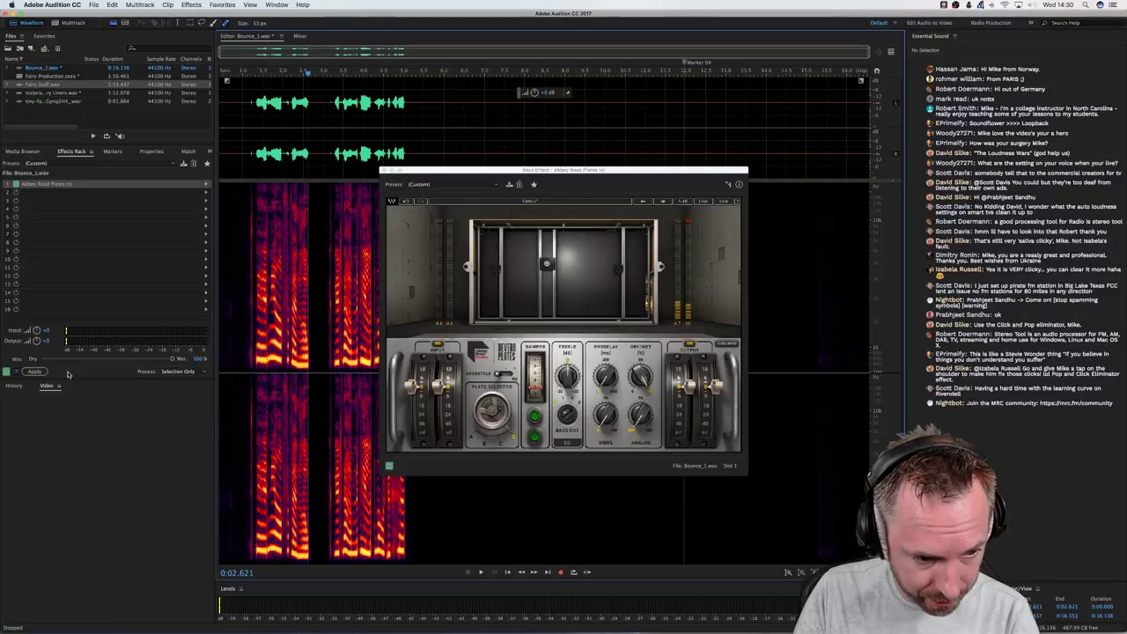
pyautogui.click(36, 371)
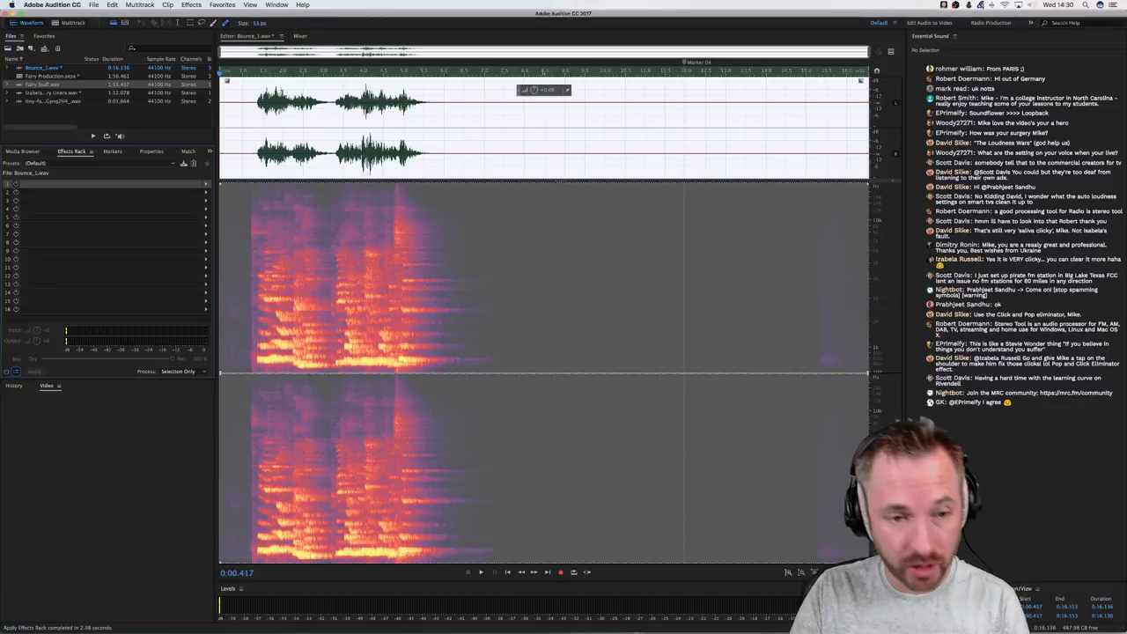
pyautogui.click(191, 5)
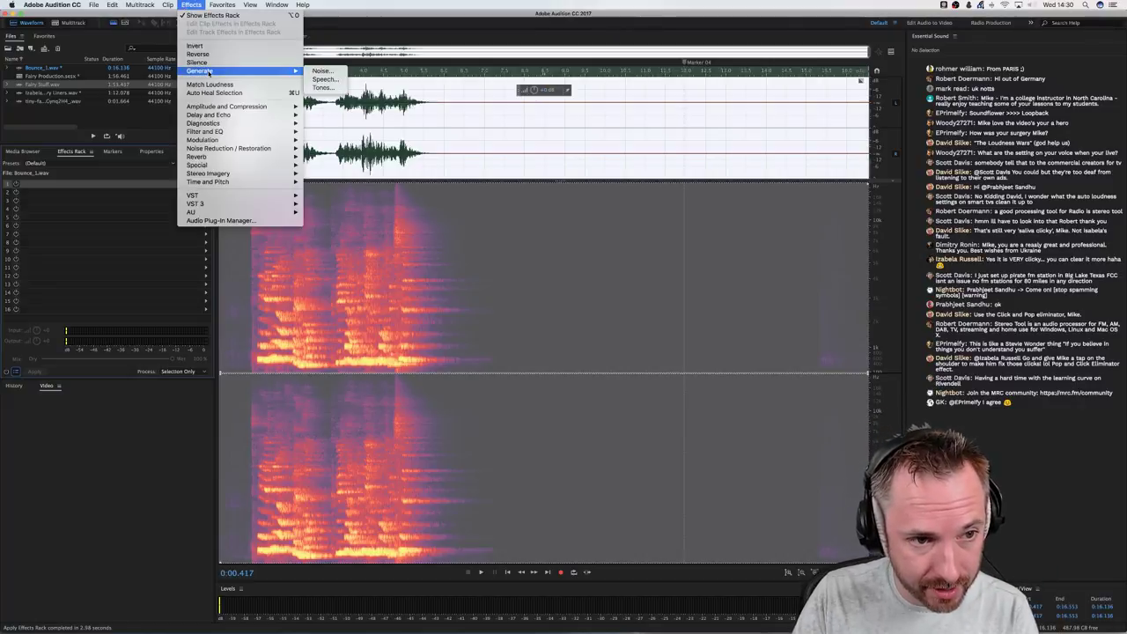
pyautogui.click(442, 88)
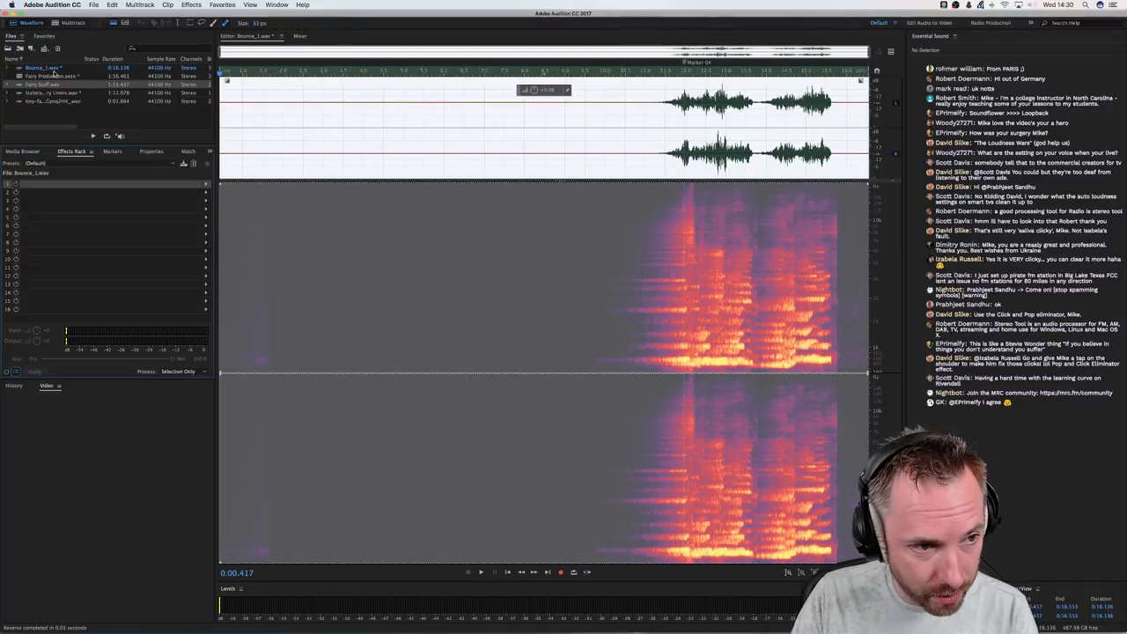
# Trim and slide the reversed Bounce_1 clip in the multitrack session so its audible audio sits beneath the two opening voice clips
pyautogui.click(67, 23)
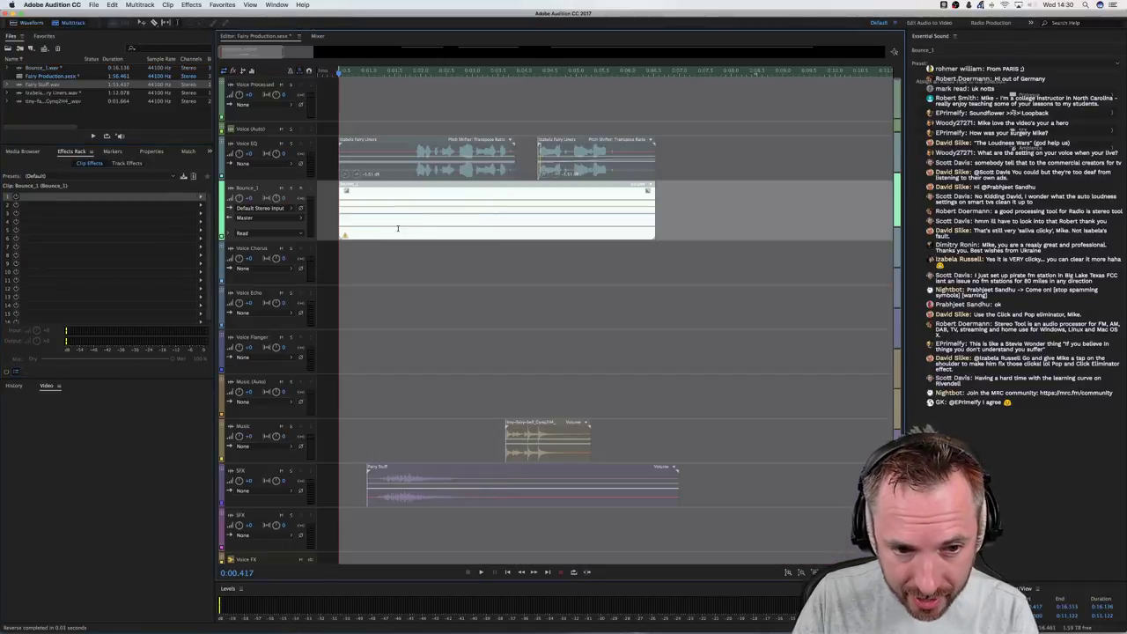
pyautogui.click(397, 229)
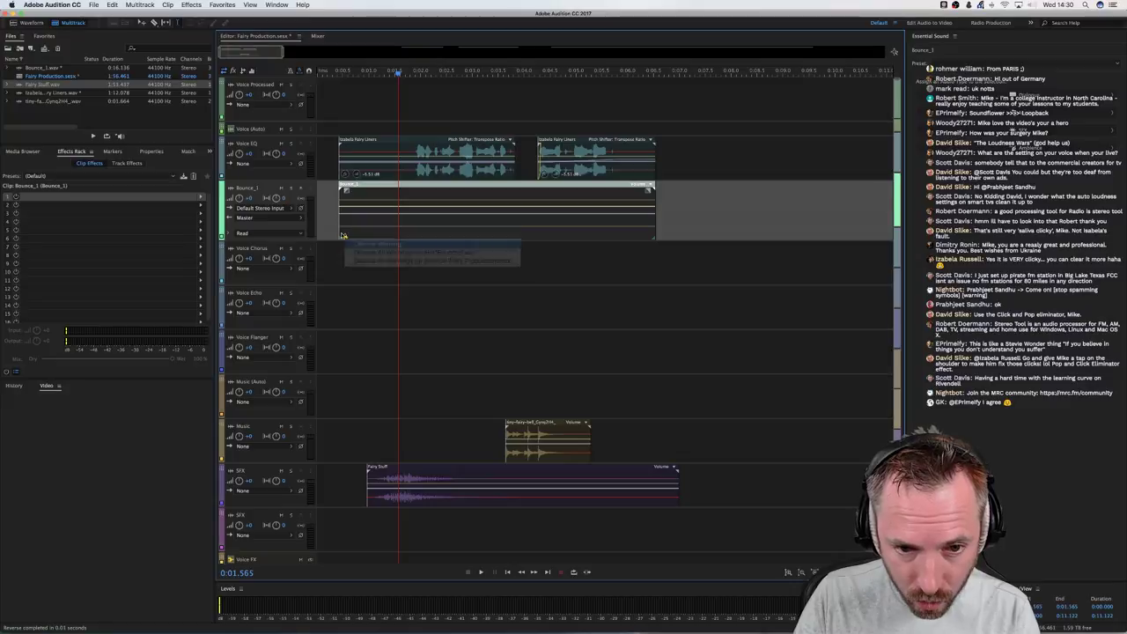
pyautogui.moveTo(340, 229); pyautogui.dragTo(540, 227)
pyautogui.moveTo(657, 232); pyautogui.dragTo(136, 226)
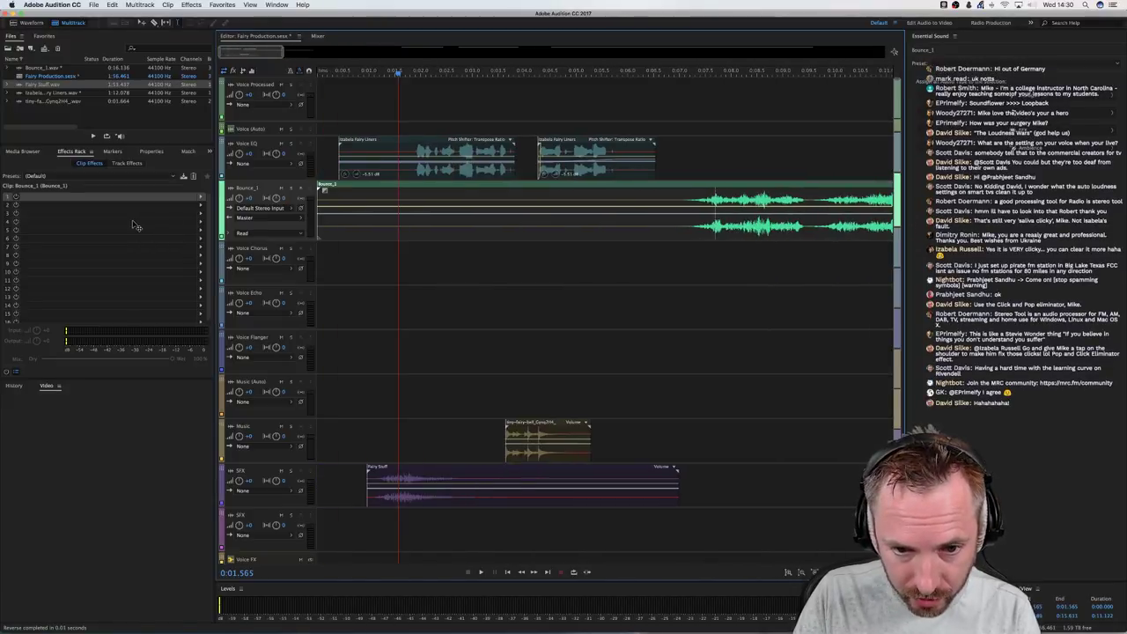
pyautogui.click(327, 221)
pyautogui.moveTo(318, 231); pyautogui.dragTo(663, 229)
pyautogui.moveTo(712, 224); pyautogui.dragTo(409, 224)
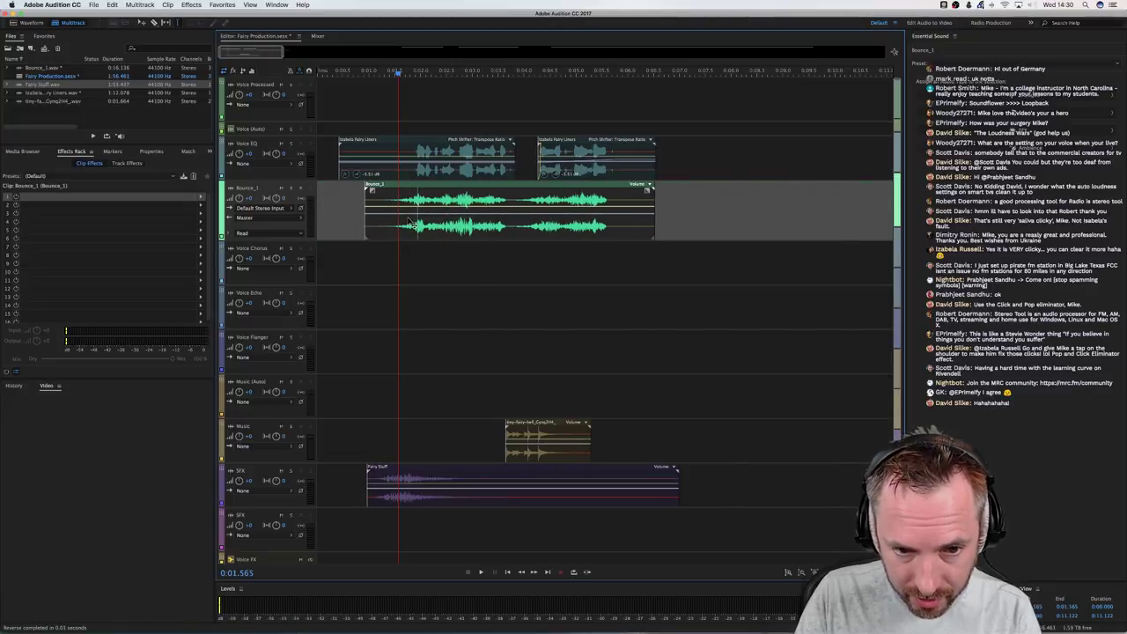
# Play back the opening, then extend the start of the Bounce_1 clip slightly earlier and give it a fade-in
pyautogui.press('space')
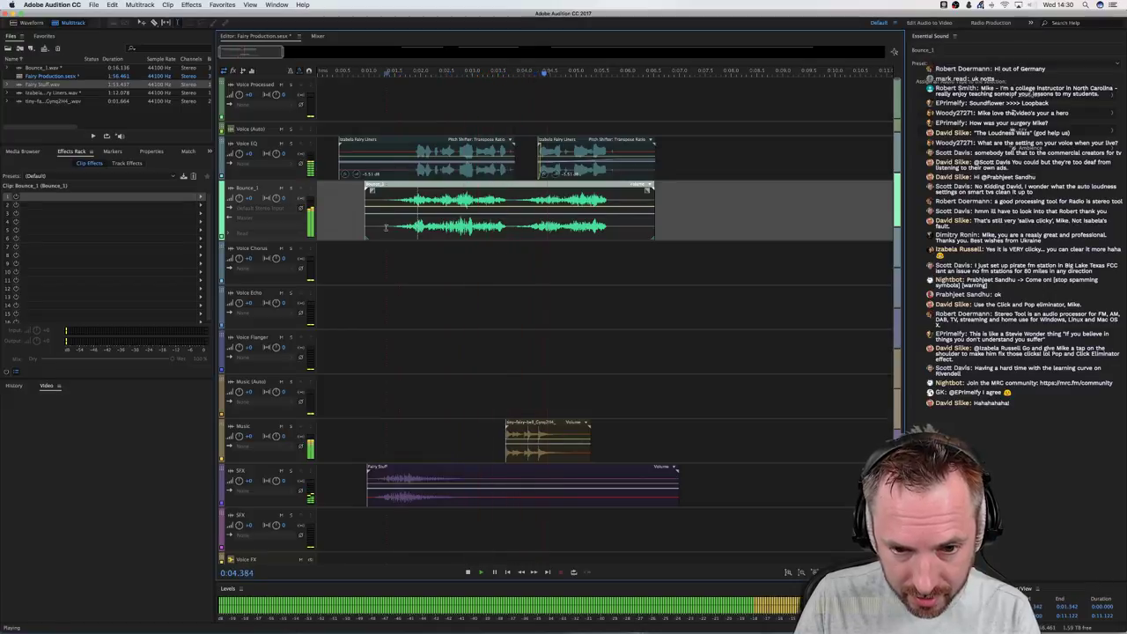
pyautogui.press('space')
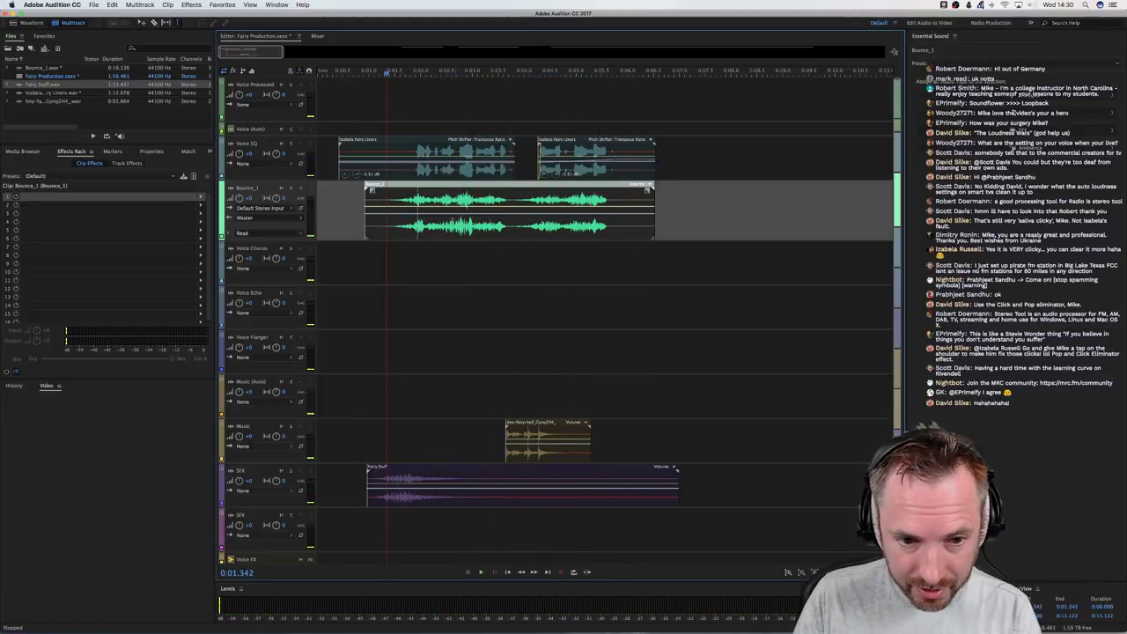
pyautogui.moveTo(367, 192)
pyautogui.mouseDown()
pyautogui.moveTo(348, 191)
pyautogui.moveTo(385, 200)
pyautogui.mouseUp()
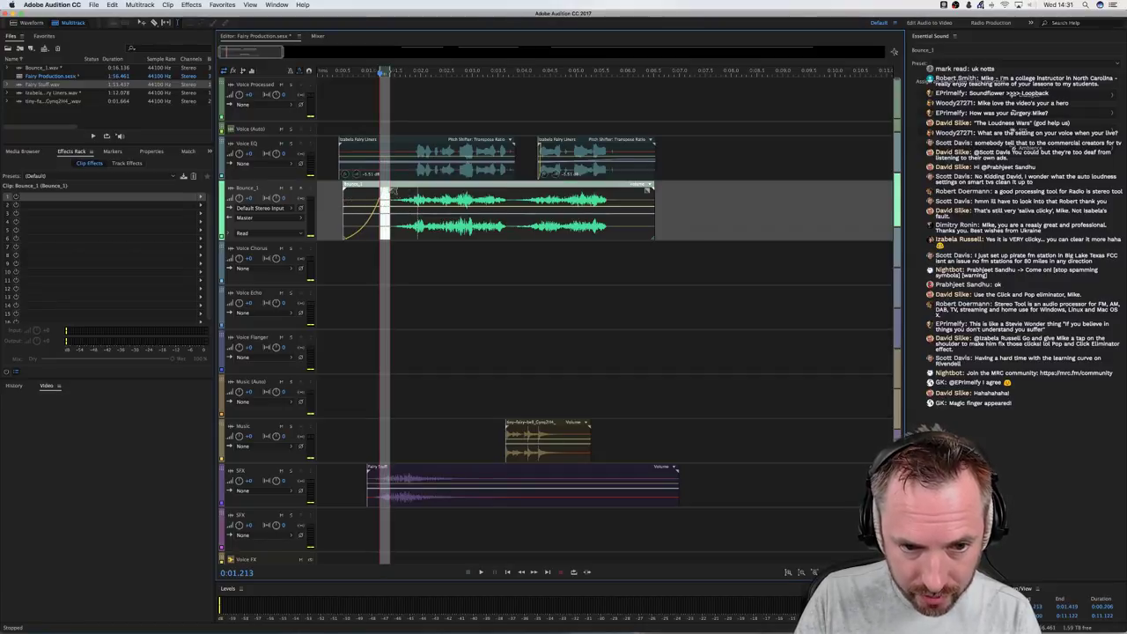
pyautogui.click(413, 192)
# Open the first Voice EQ clip's source file in the waveform editor, select the spoken phrase of about 3.76 s and play it
pyautogui.doubleClick(404, 171)
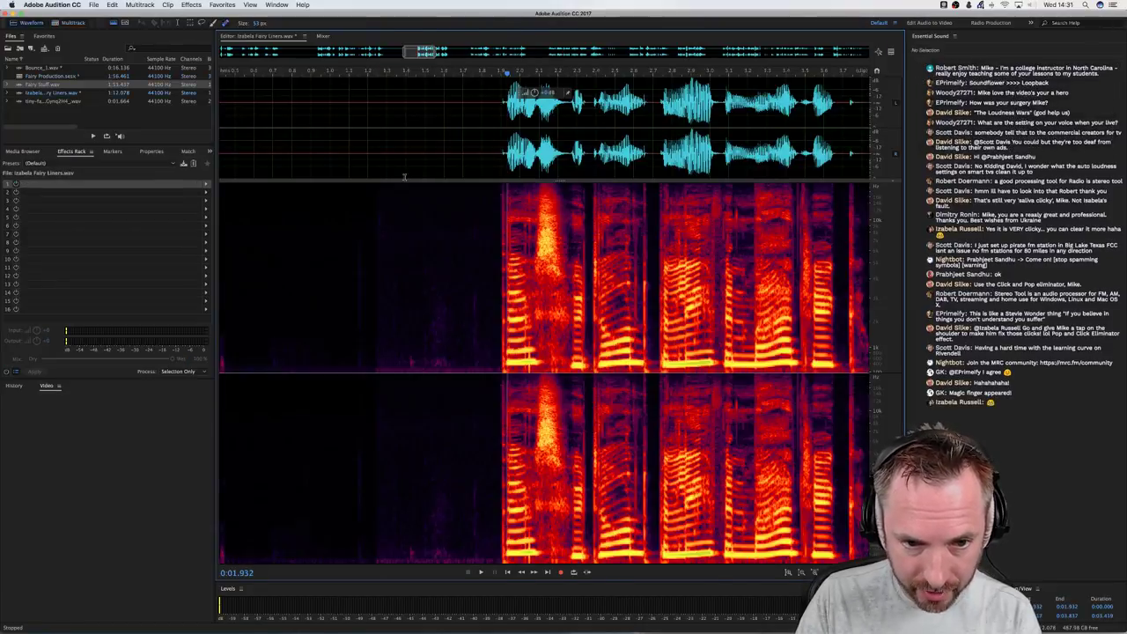
pyautogui.scroll(-4, 536, 68)
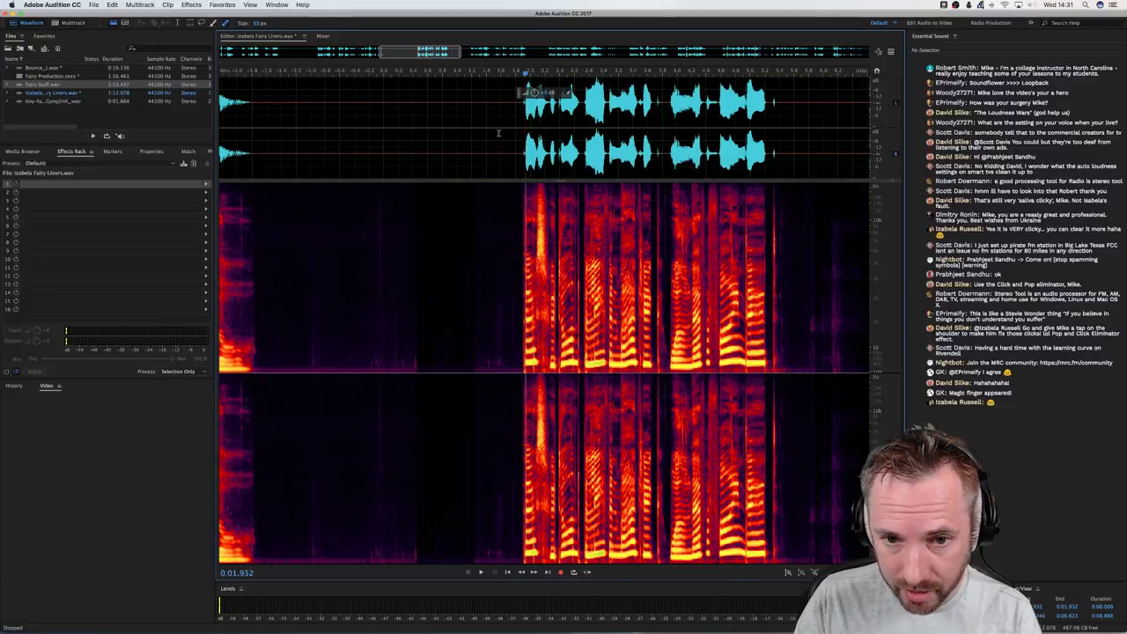
pyautogui.moveTo(517, 131); pyautogui.dragTo(792, 140)
pyautogui.press('space')
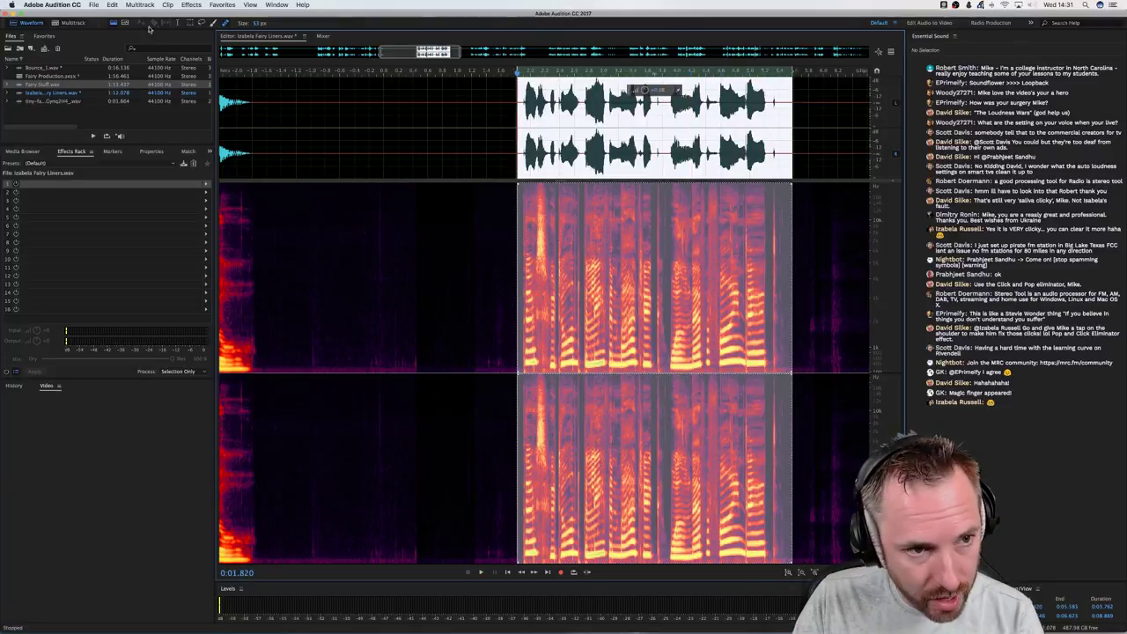
# Apply the Click/Pop Eliminator to the selected phrase with the Default preset, after scanning for all levels and threshold levels
pyautogui.click(191, 4)
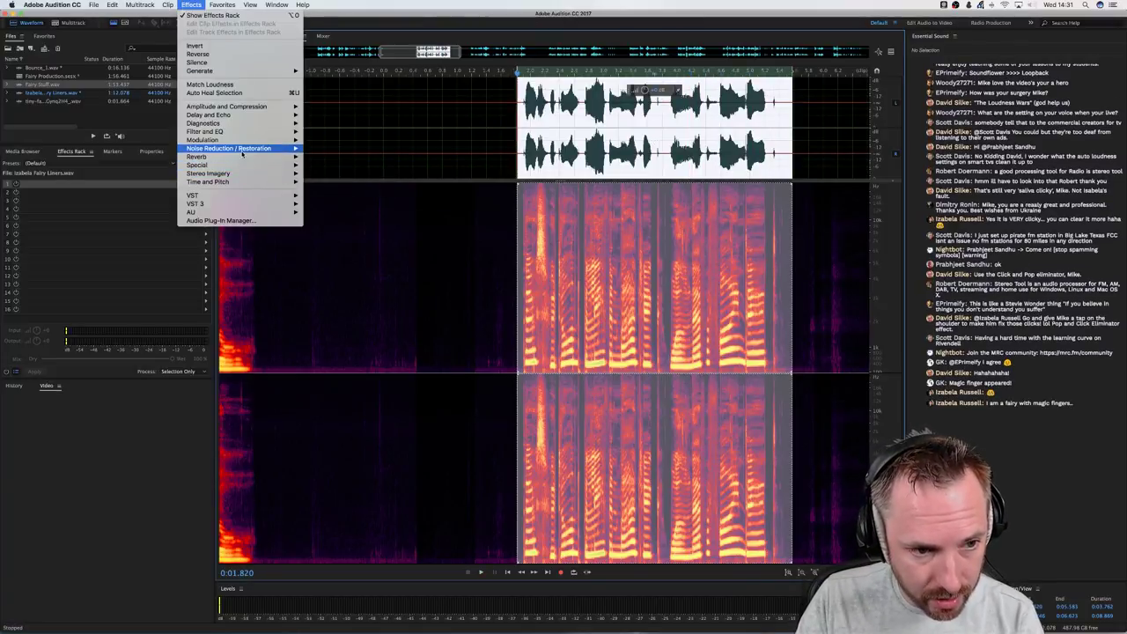
pyautogui.moveTo(255, 148)
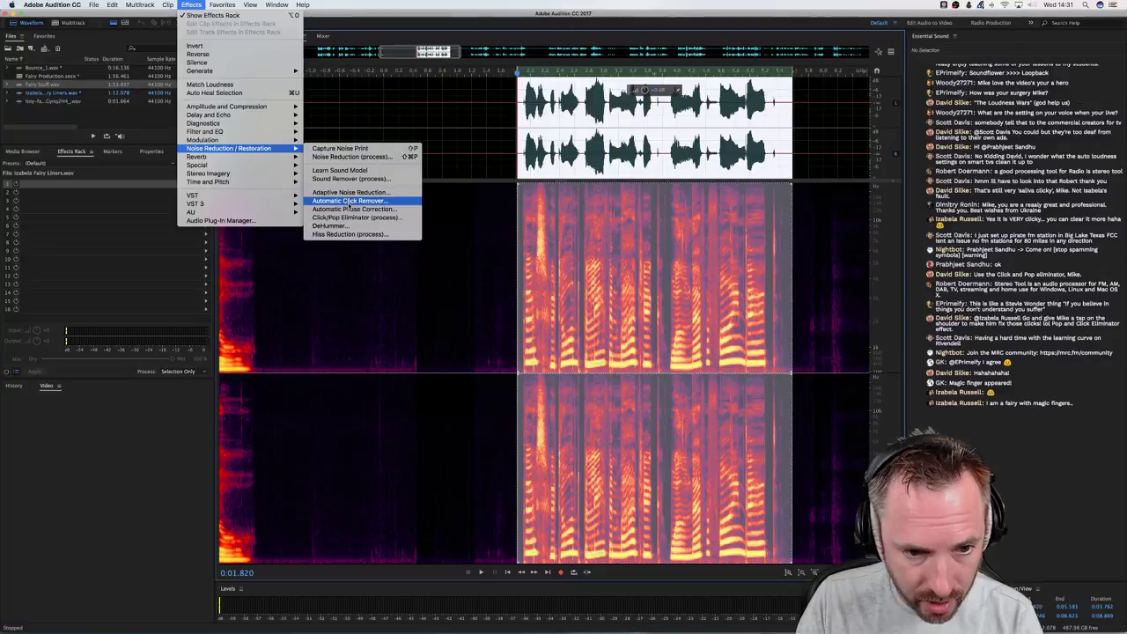
pyautogui.click(394, 218)
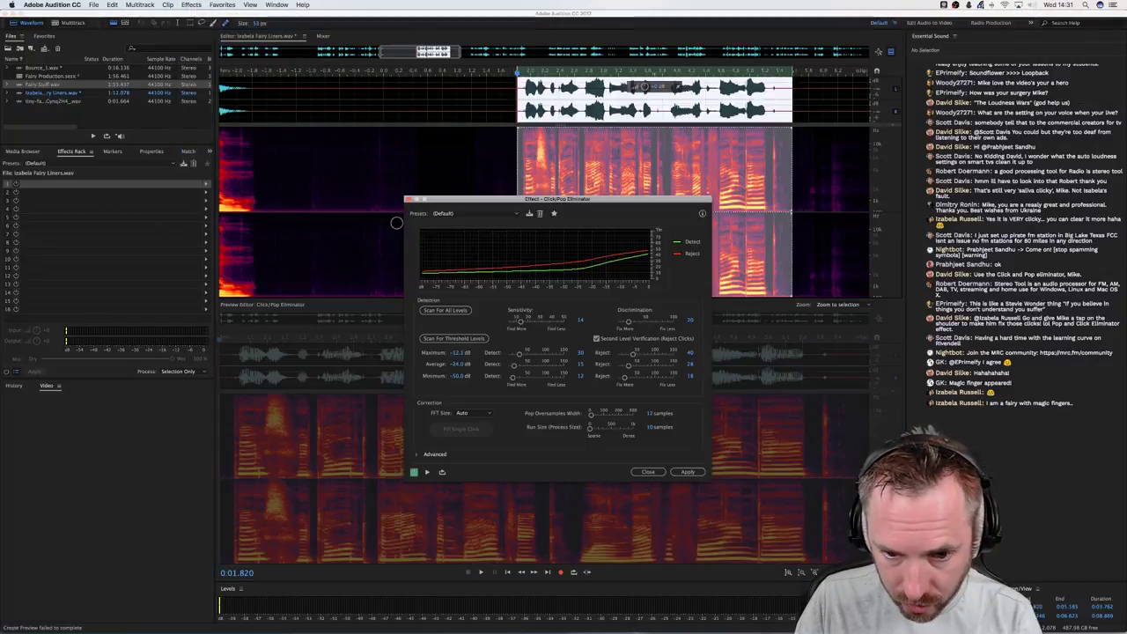
pyautogui.click(458, 311)
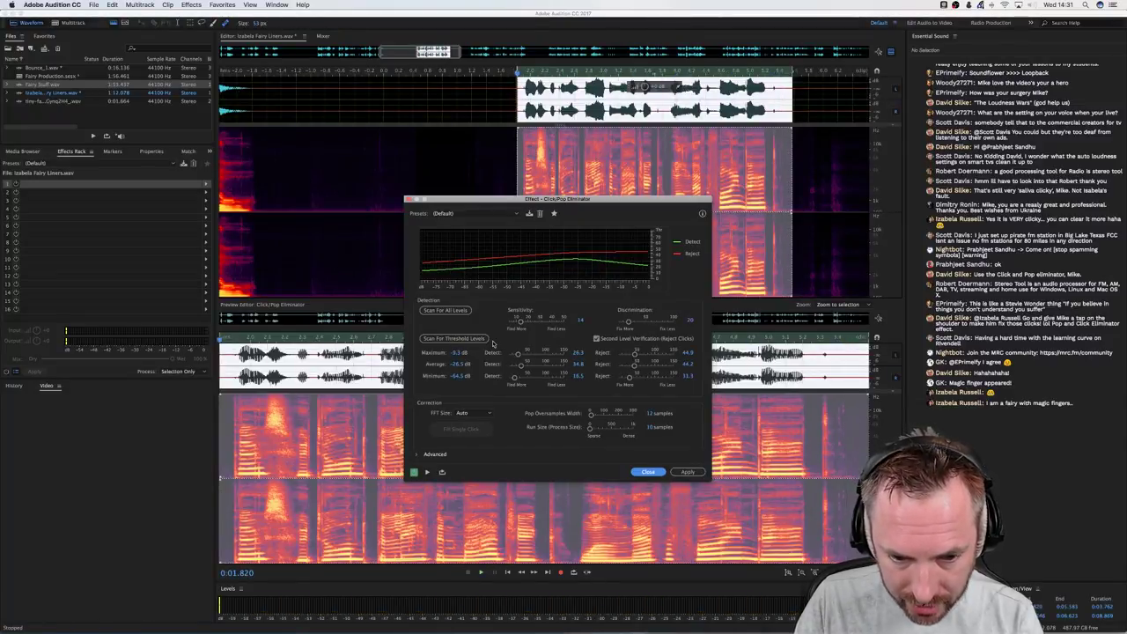
pyautogui.click(464, 340)
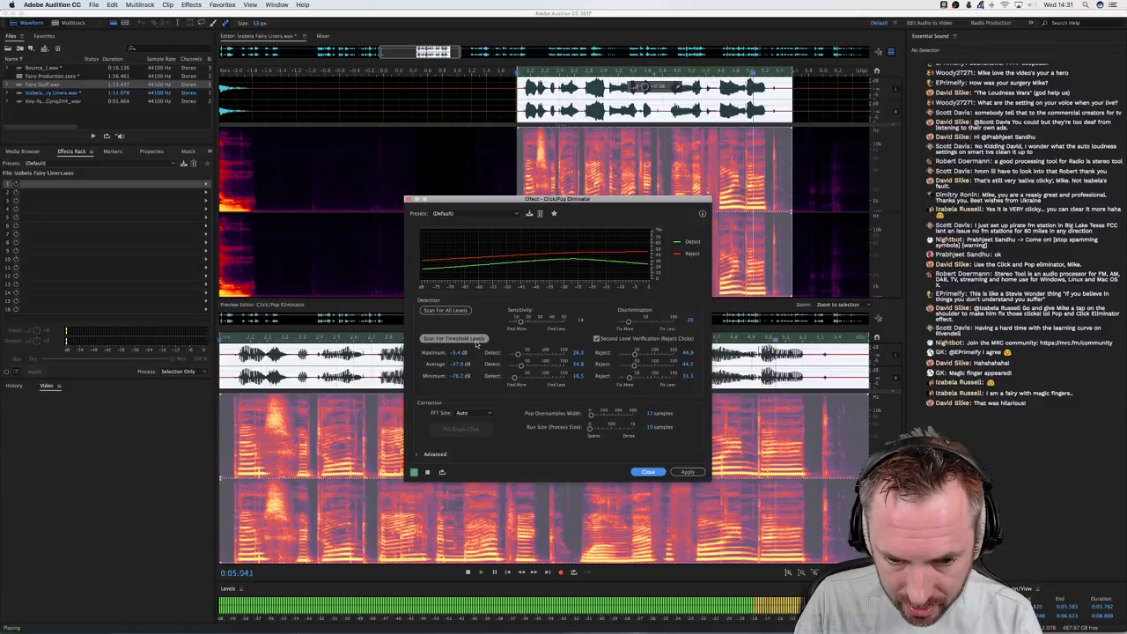
pyautogui.click(459, 212)
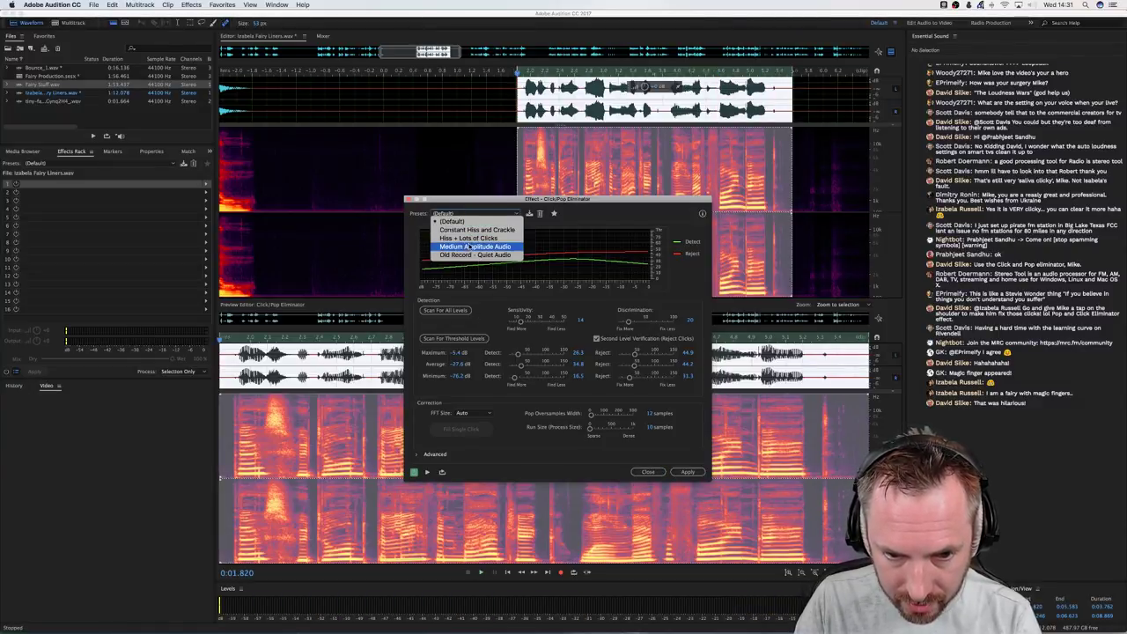
pyautogui.click(590, 222)
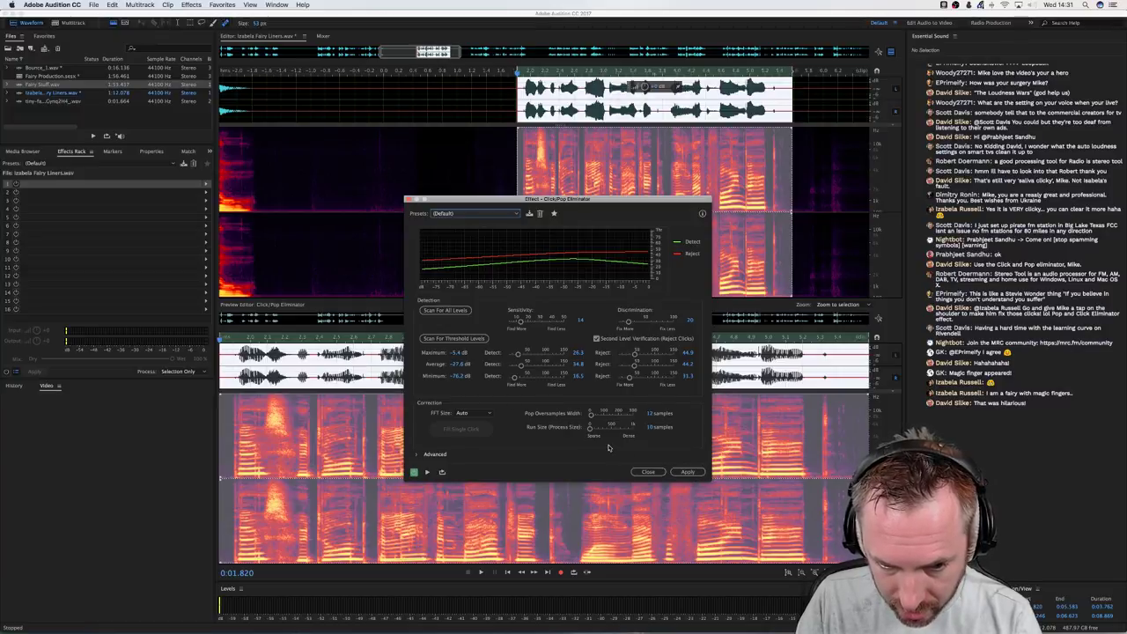
pyautogui.click(684, 474)
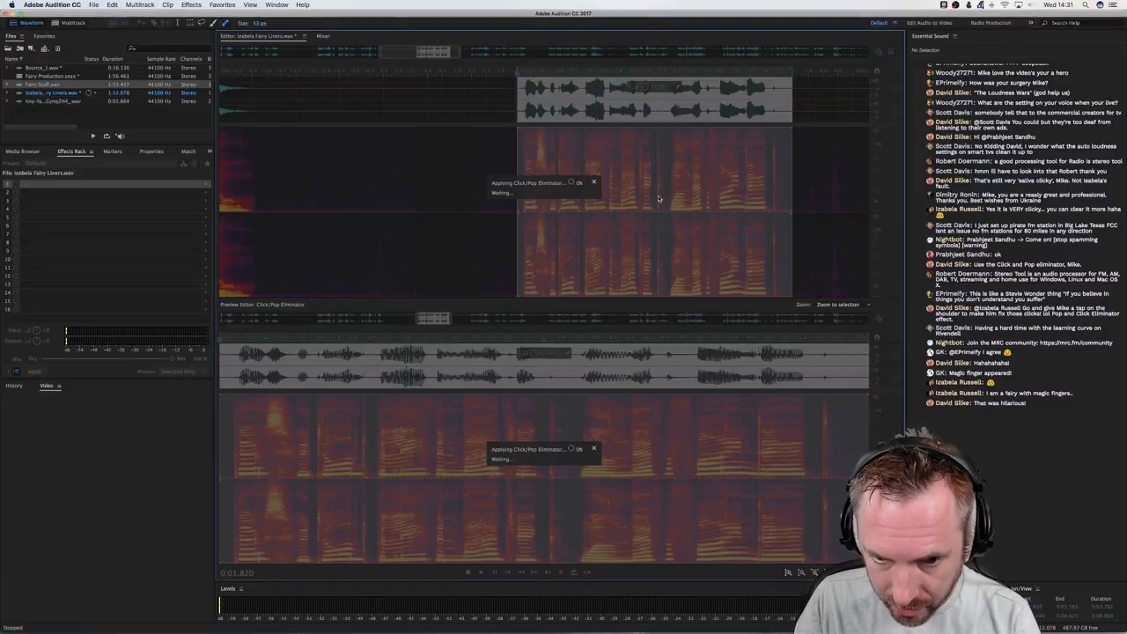
# Play back the processed phrase and recheck its second half for remaining clicks
pyautogui.press('space')
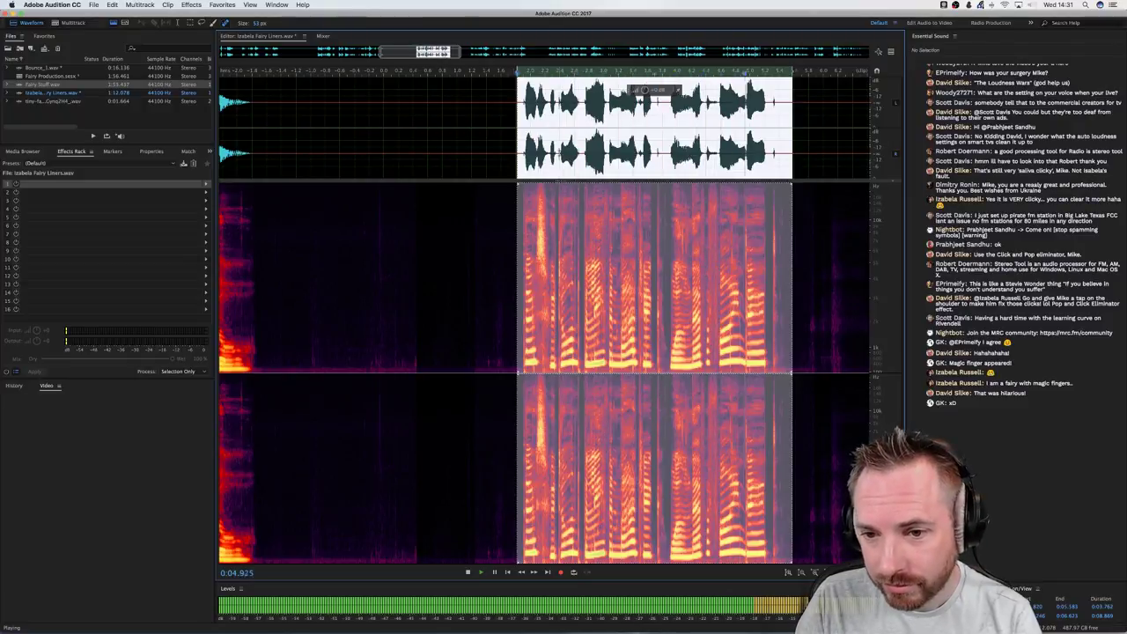
pyautogui.click(708, 156)
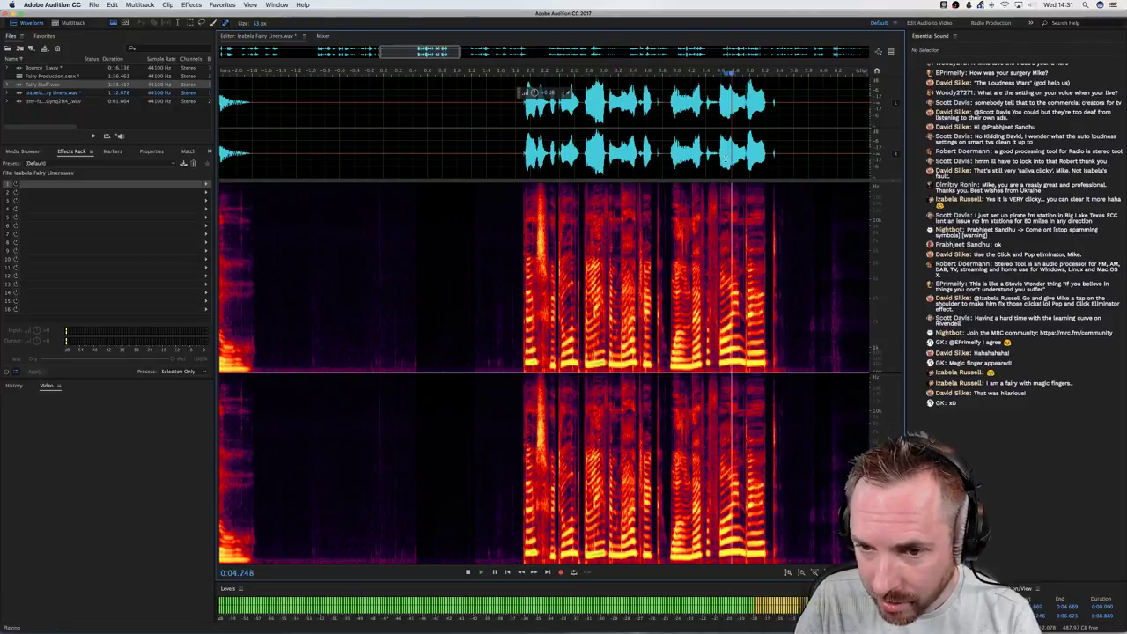
pyautogui.click(659, 154)
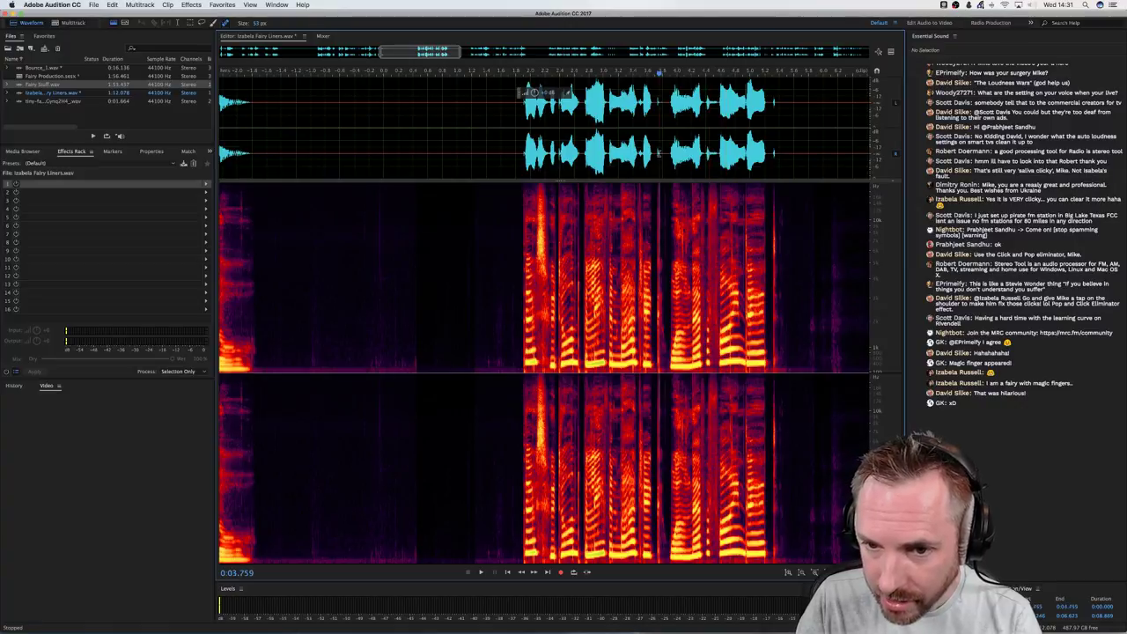
# Return to the Fairy Production multitrack session and play its opening section from about 0:00.9
pyautogui.click(70, 22)
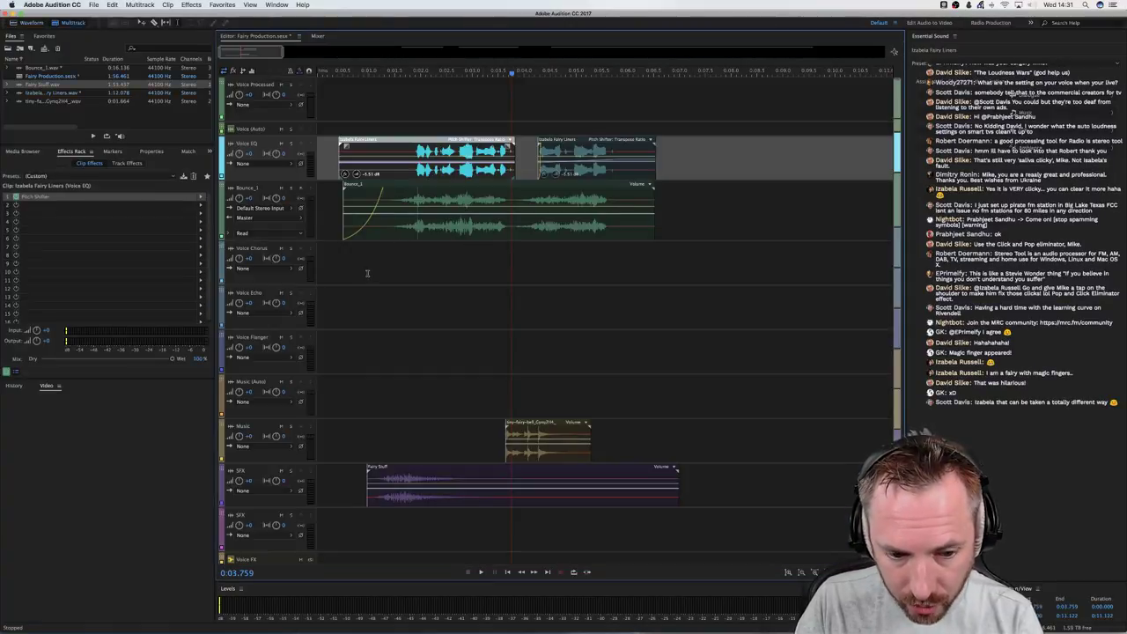
pyautogui.click(368, 268)
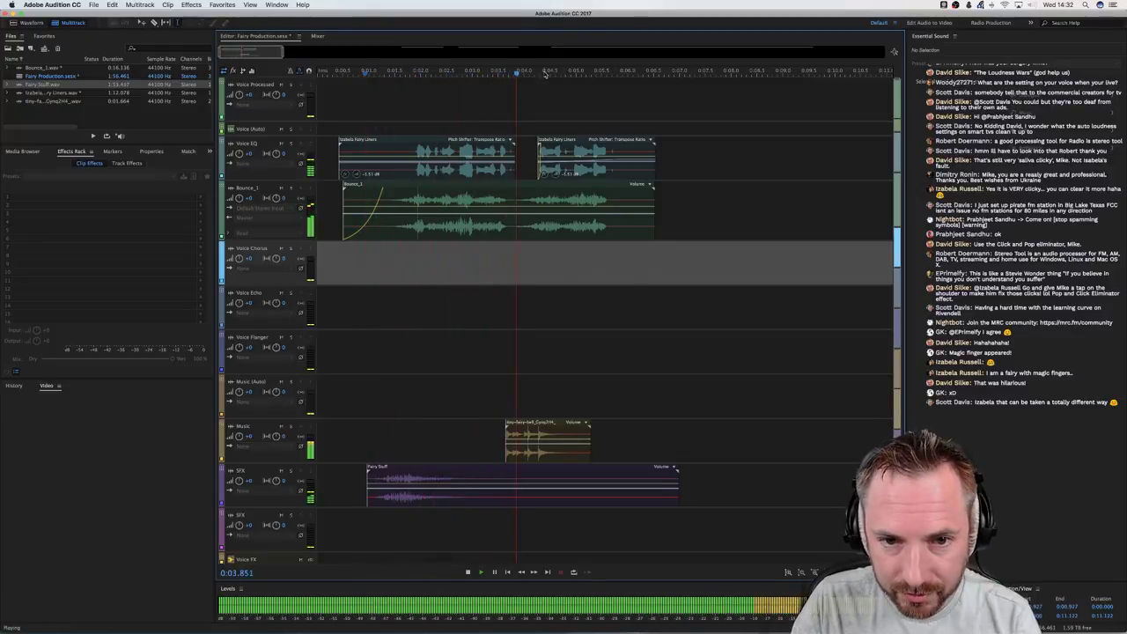
pyautogui.scroll(-3, 564, 72)
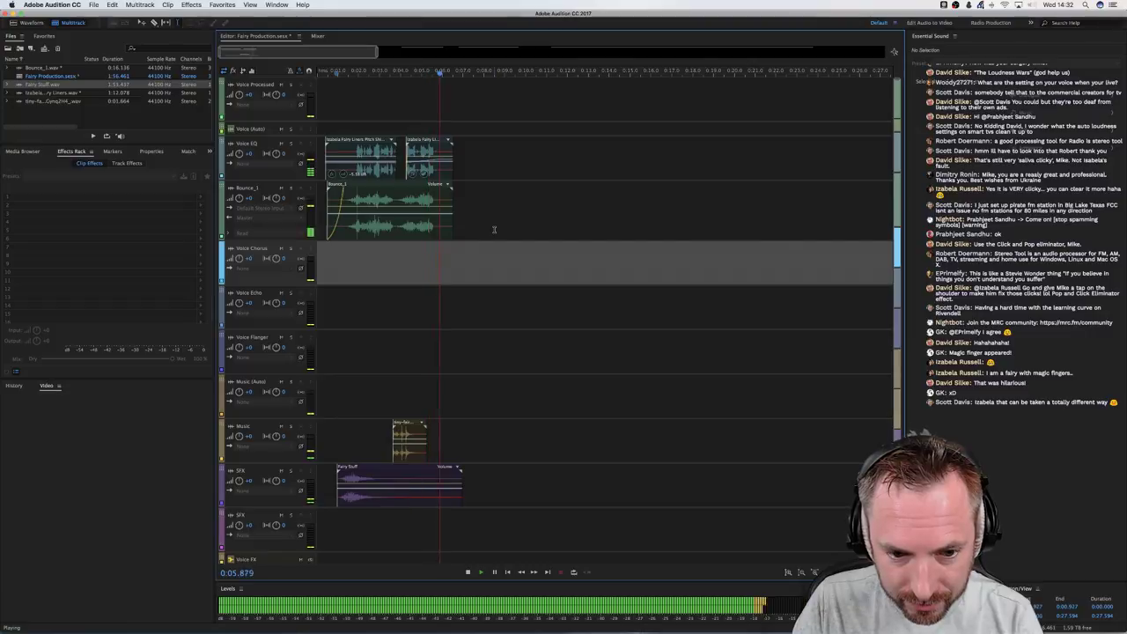
pyautogui.press('space')
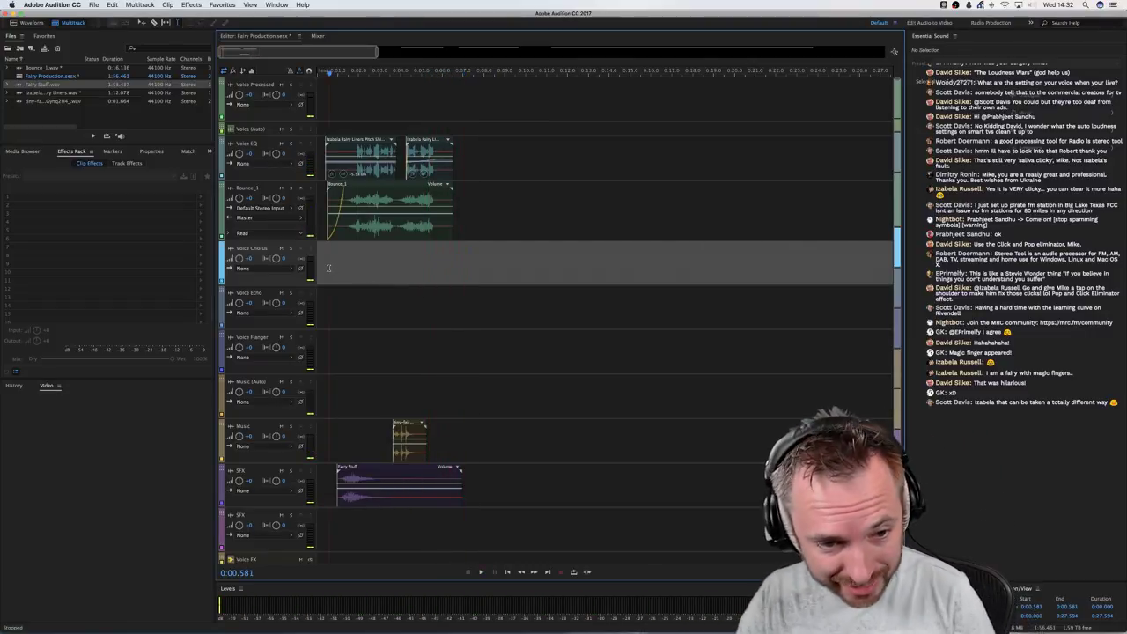
pyautogui.scroll(-5, 419, 74)
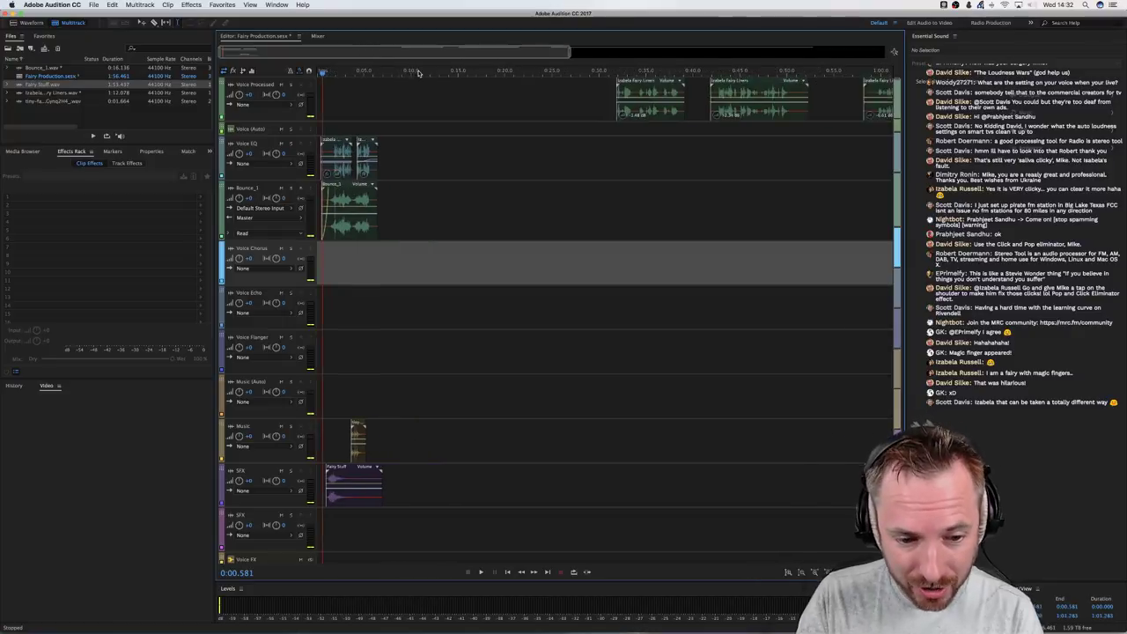
pyautogui.click(322, 440)
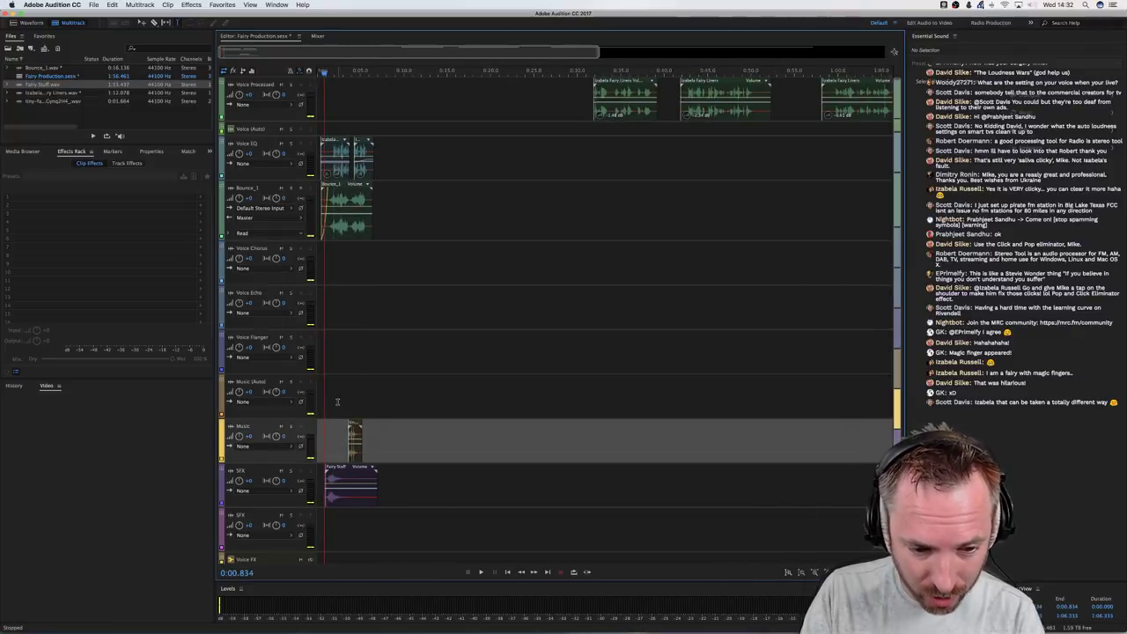
pyautogui.click(339, 397)
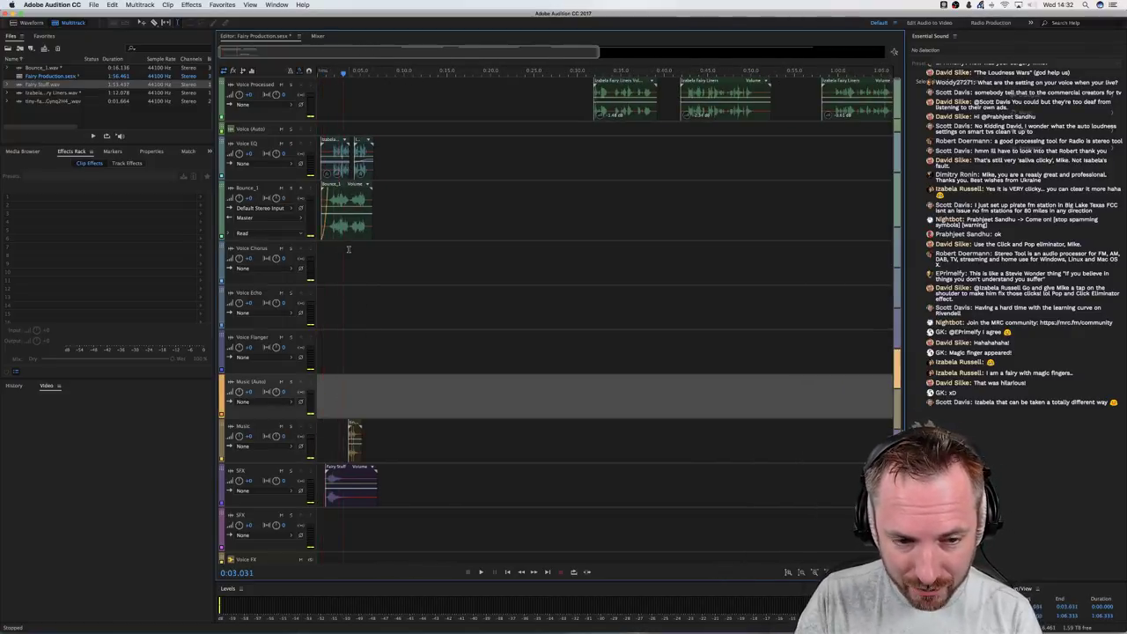
pyautogui.click(347, 250)
pyautogui.click(420, 236)
pyautogui.click(423, 231)
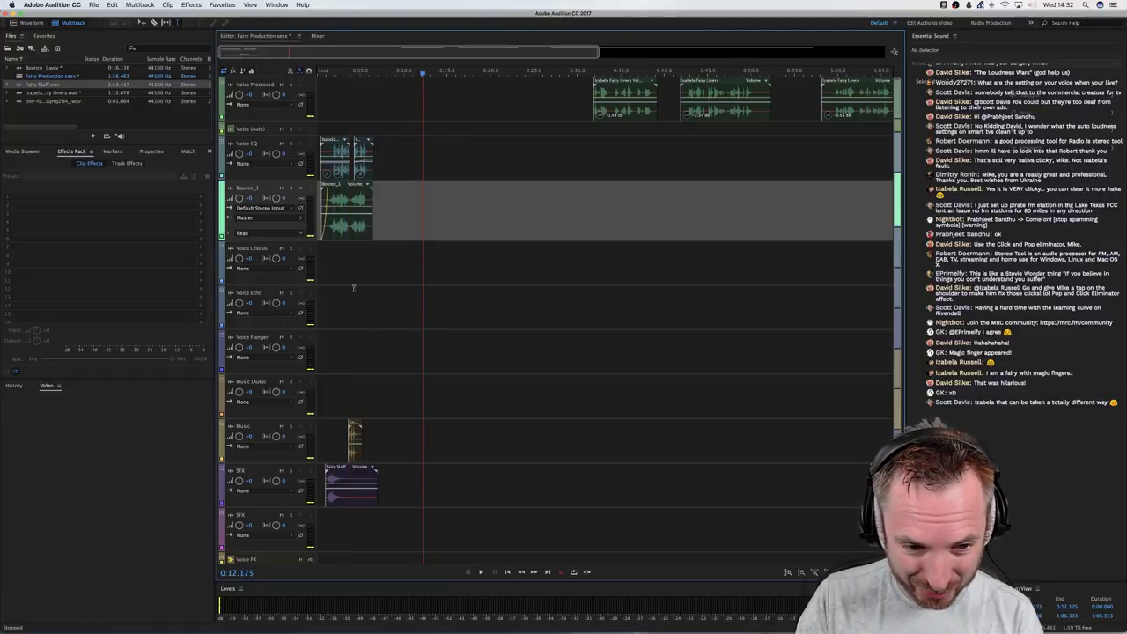
pyautogui.click(461, 167)
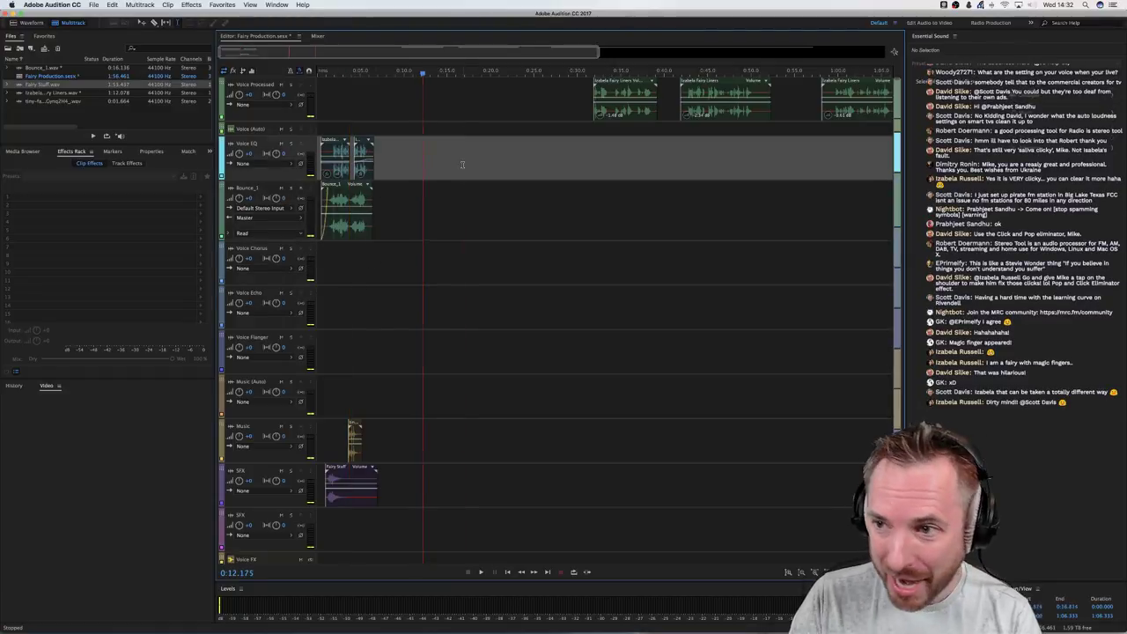
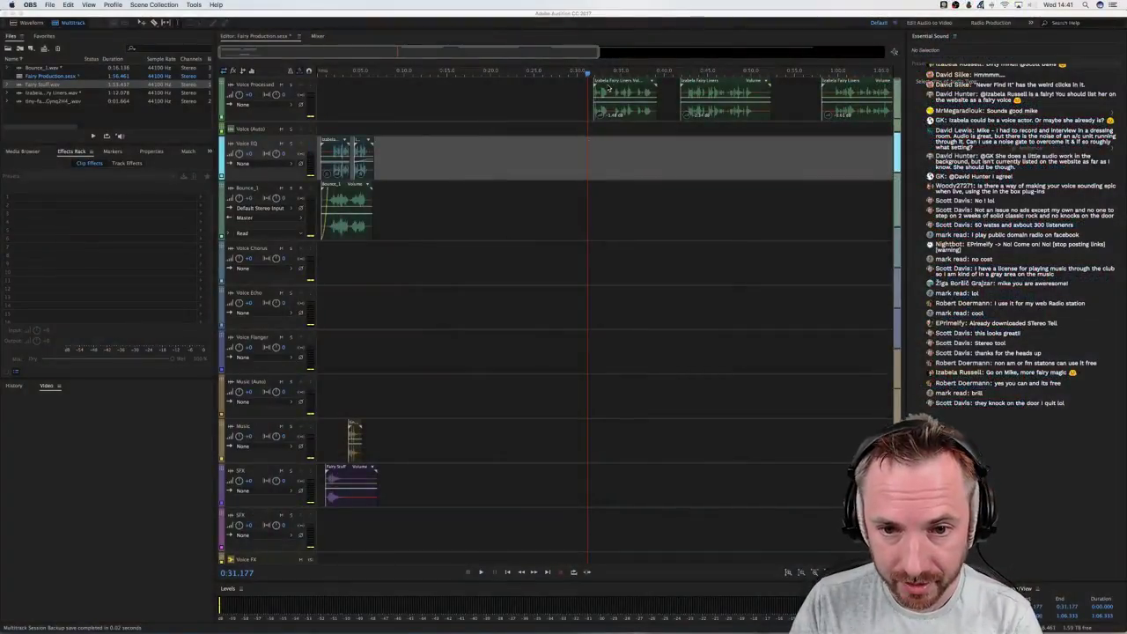
# Play the session from about 0:31 to listen to the first clip on the Voice Processed track
pyautogui.click(607, 90)
pyautogui.click(587, 88)
pyautogui.press('space')
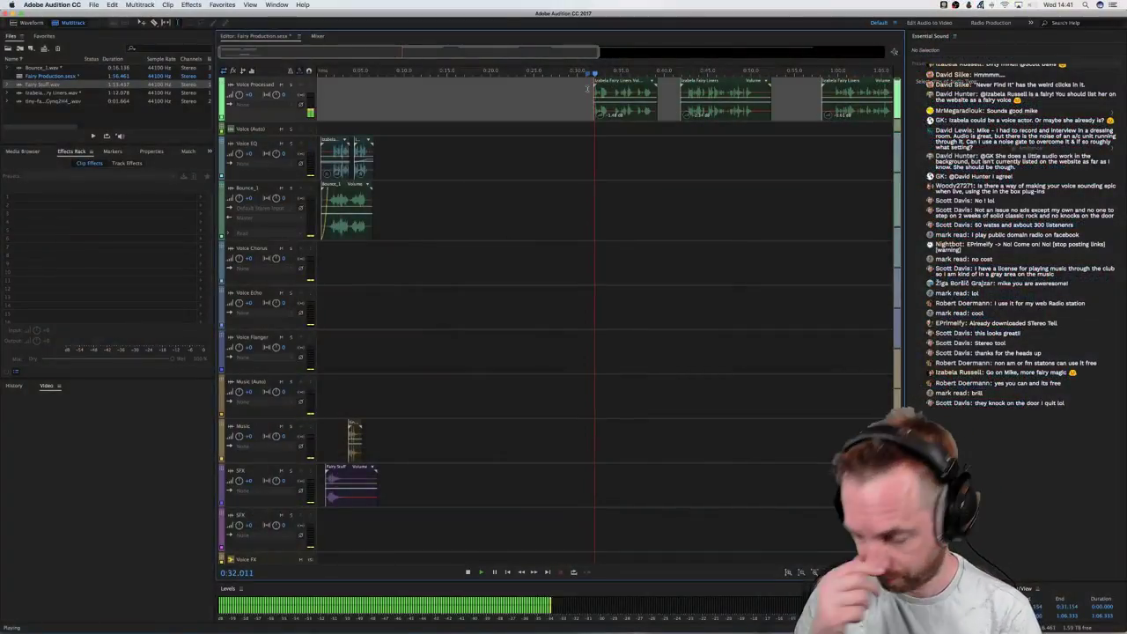
pyautogui.press('space')
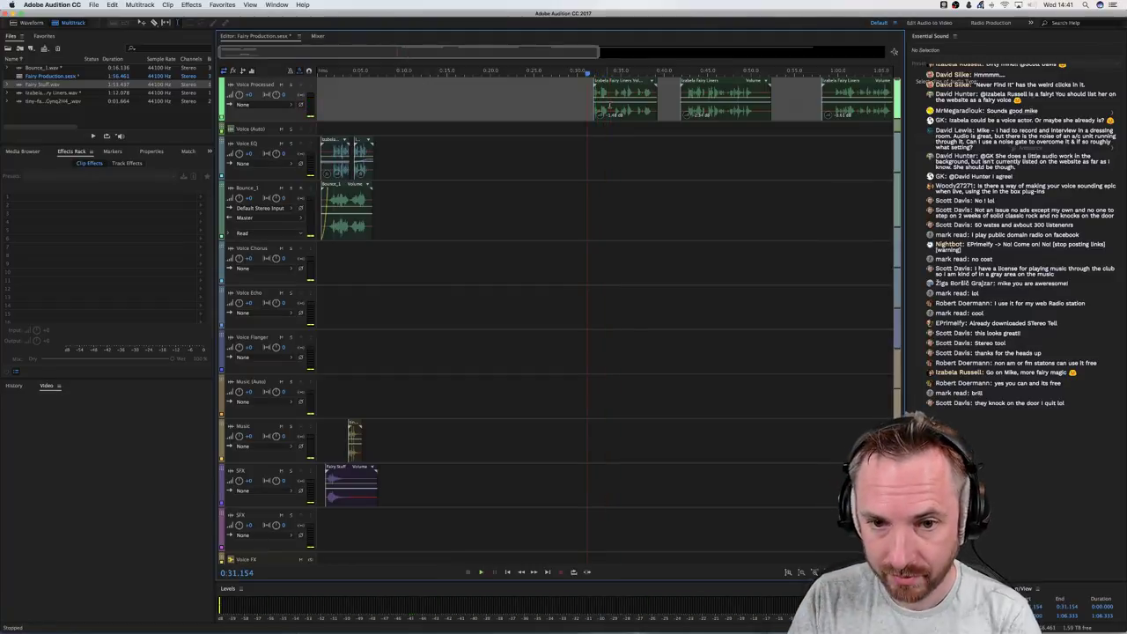
# Split the first Voice Processed clip at 0:34.004 and move its first part down to the Voice EQ track
pyautogui.click(610, 113)
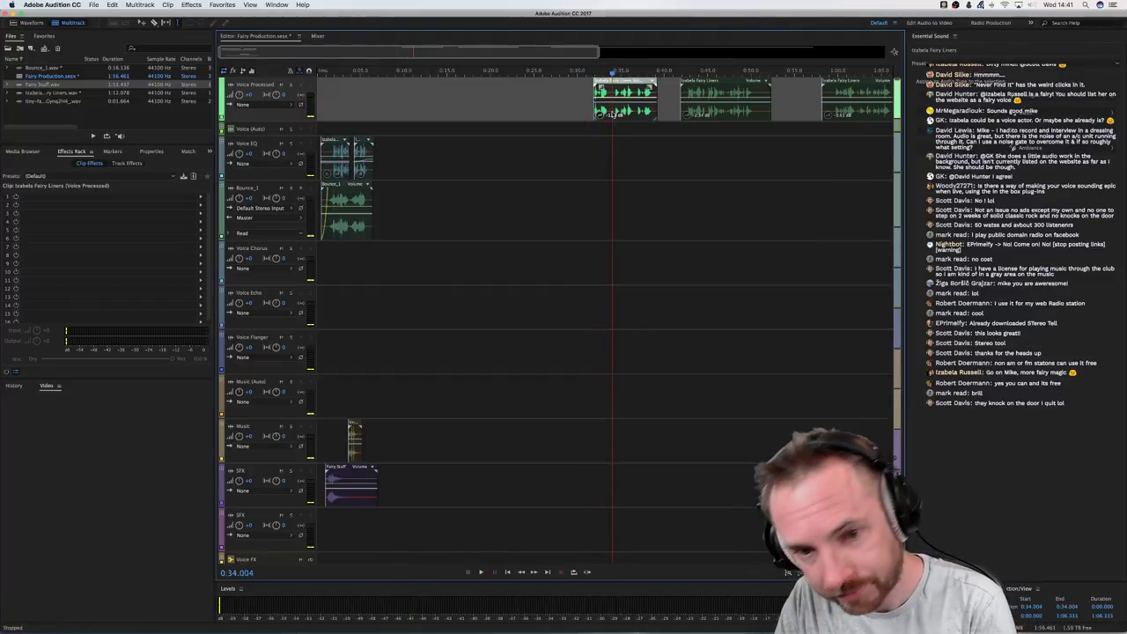
pyautogui.press('super+k')
pyautogui.moveTo(610, 81); pyautogui.dragTo(614, 142)
pyautogui.click(596, 118)
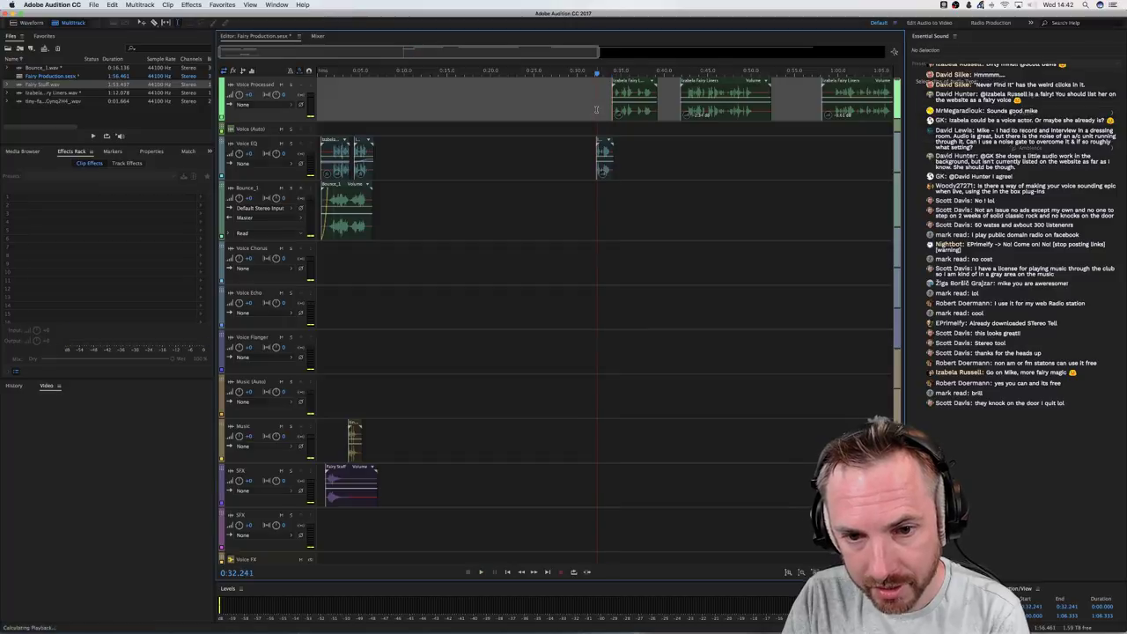
# Play the session from 0:32.241 and shift the remaining first clip on the Voice Processed track slightly earlier
pyautogui.press('space')
pyautogui.scroll(5, 614, 78)
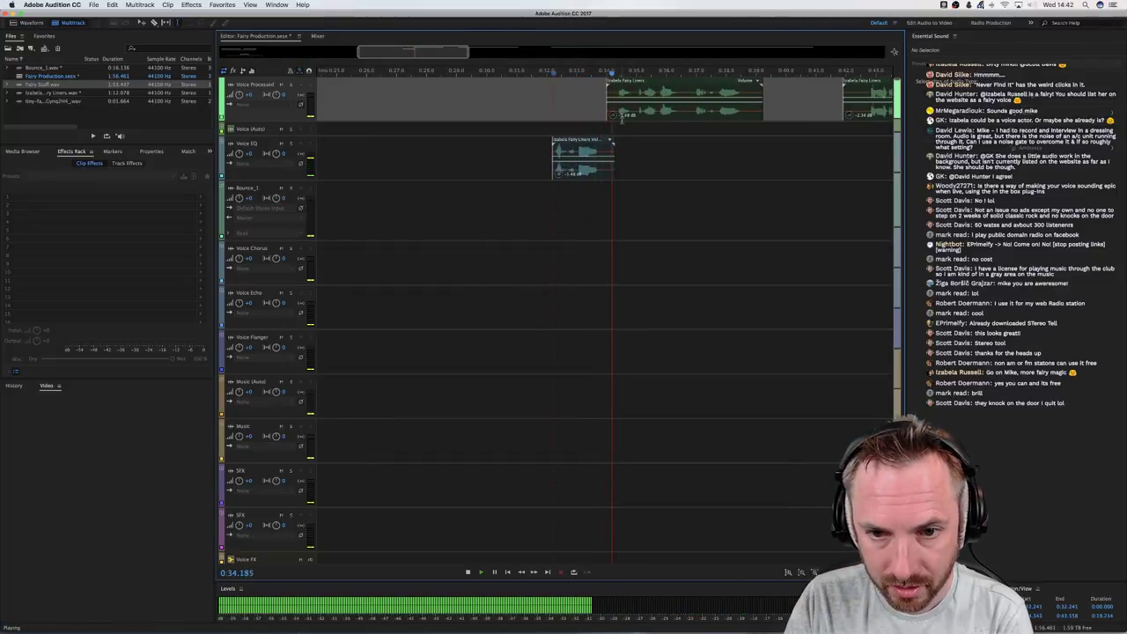
pyautogui.click(608, 114)
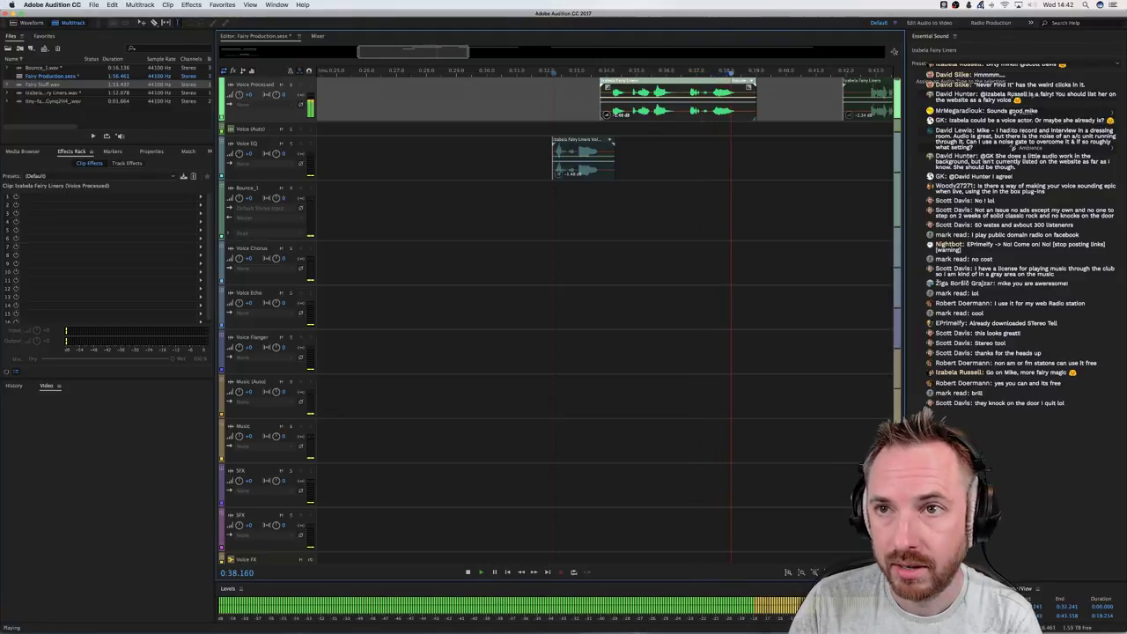
pyautogui.press('space')
# Place the mysterious-harp-and-gong-spells sound on the Music (Auto) track at about 0:31 and audition it from 0:31.524
pyautogui.moveTo(757, 96); pyautogui.dragTo(546, 379)
pyautogui.click(541, 348)
pyautogui.click(532, 352)
pyautogui.press('space')
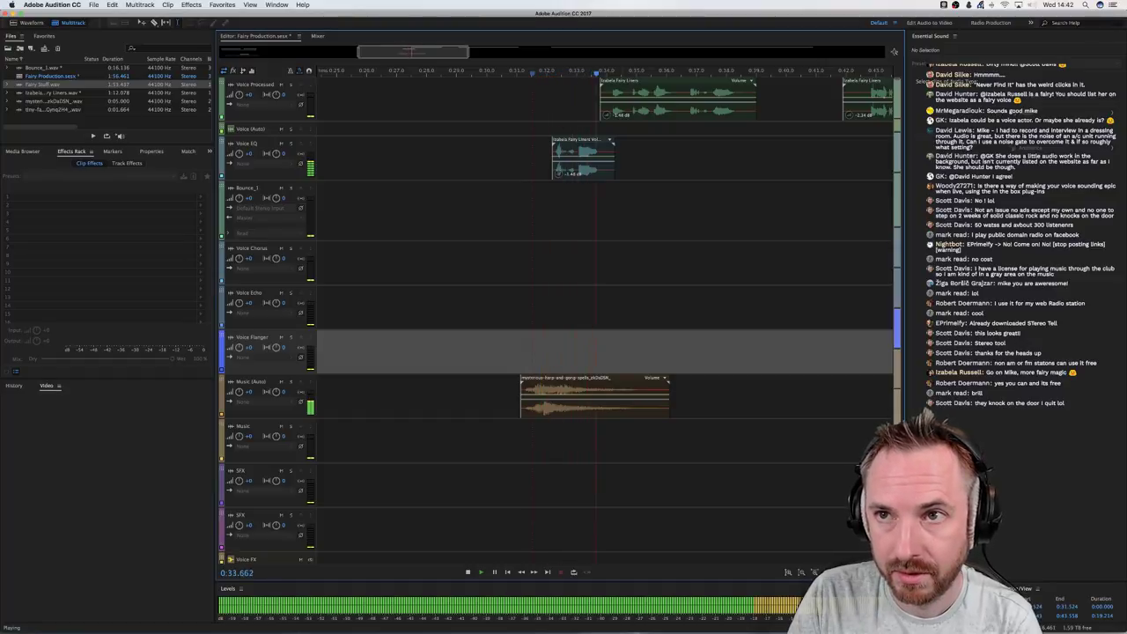
pyautogui.press('space')
# Add the lucky-spells sound at about 0:33 and the fairy-fight-moan sound at about 0:36 to the Music track, and audition them
pyautogui.press('super+Tab')
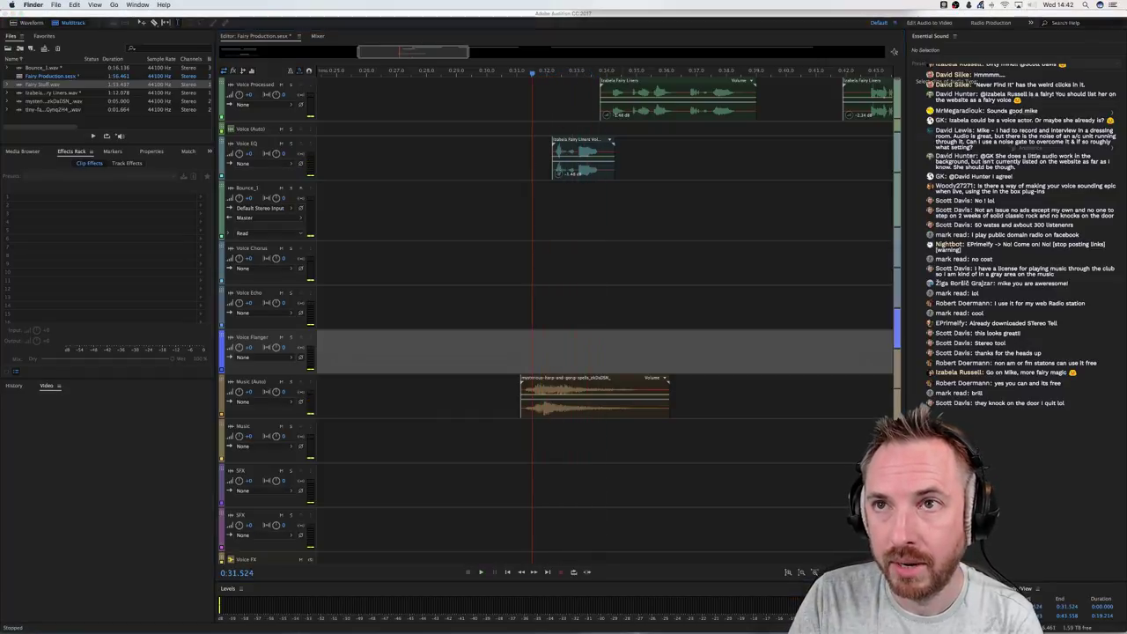
pyautogui.moveTo(686, 97); pyautogui.dragTo(588, 447)
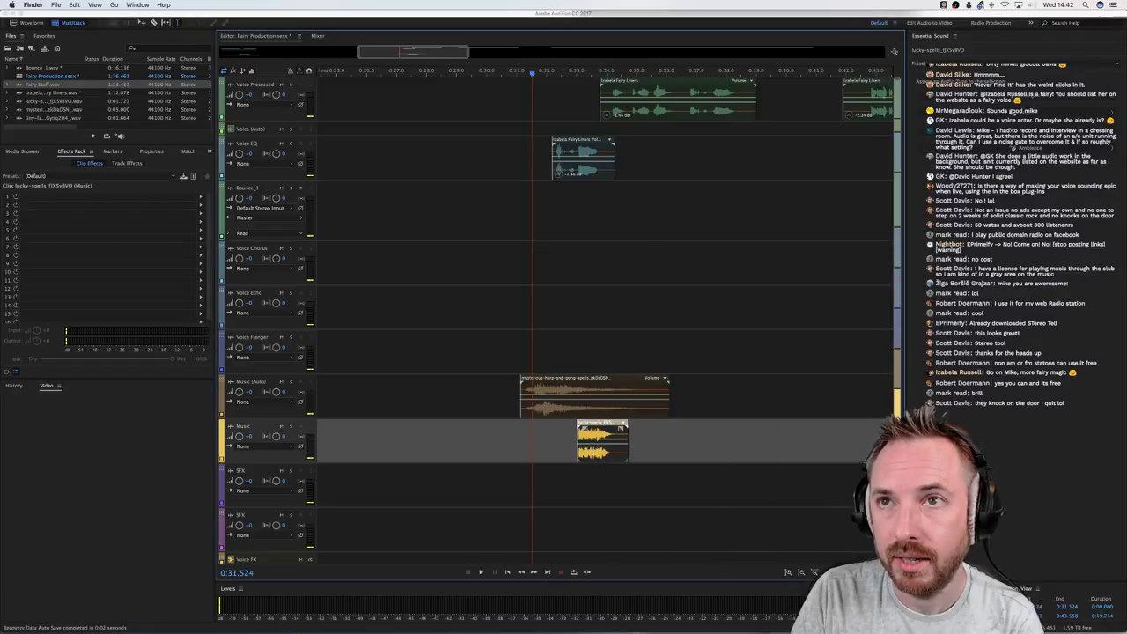
pyautogui.moveTo(757, 99); pyautogui.dragTo(682, 451)
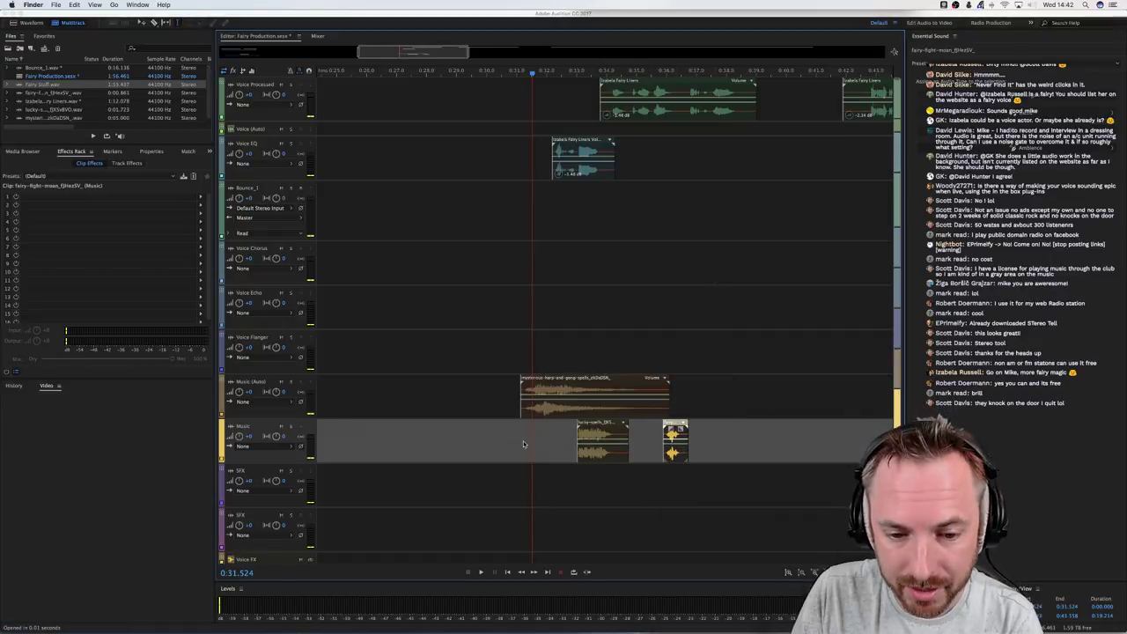
pyautogui.click(522, 444)
pyautogui.press('space')
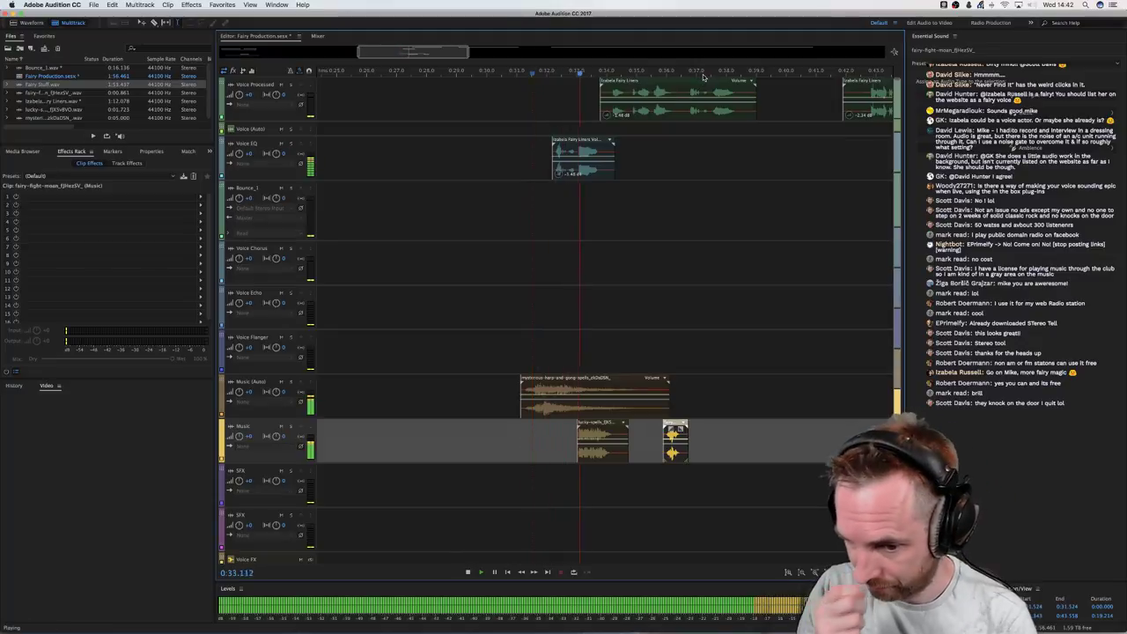
pyautogui.press('space')
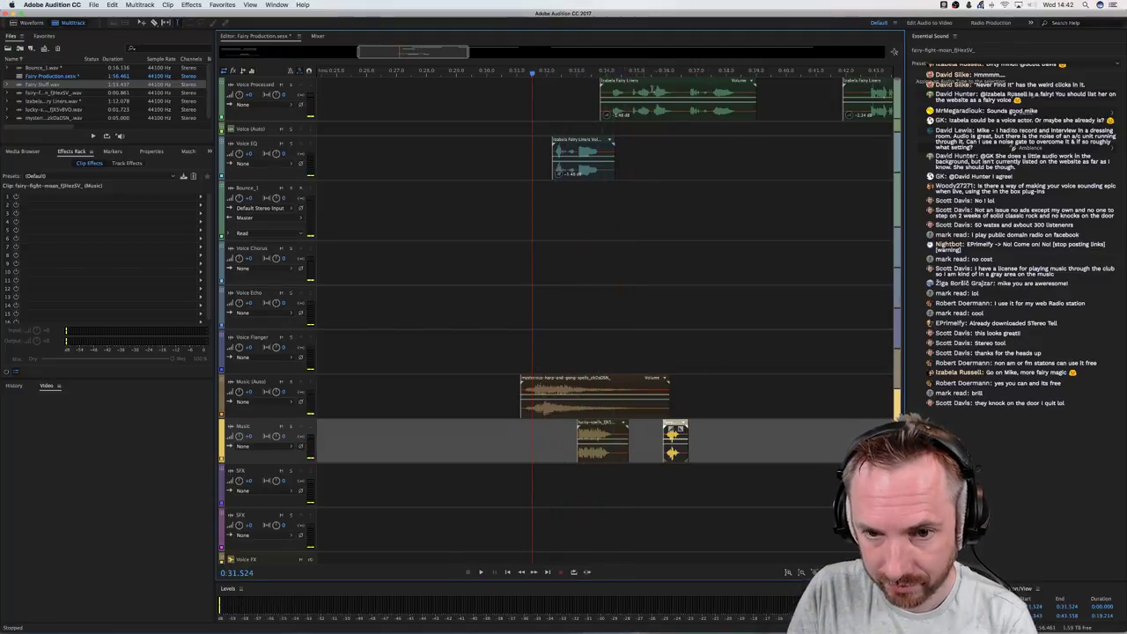
# Move the first Voice Processed clip and the lucky-spells and fairy-fight-moan clips together slightly later, and play the section
pyautogui.moveTo(620, 116); pyautogui.dragTo(699, 433)
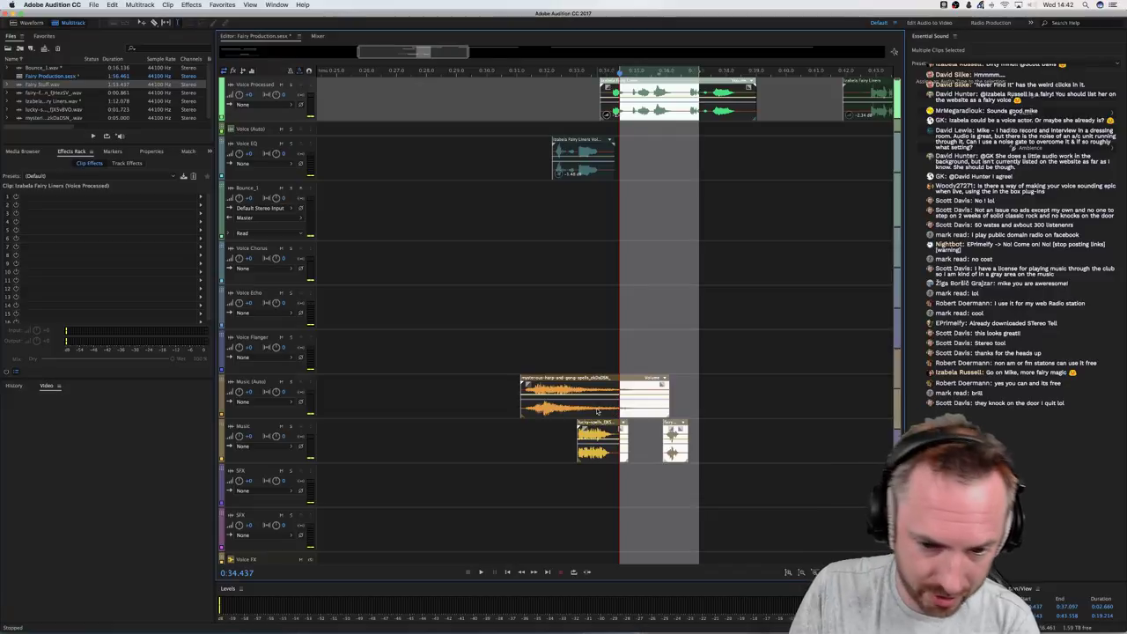
pyautogui.keyDown('super'); pyautogui.click(596, 411); pyautogui.keyUp('super')
pyautogui.moveTo(602, 426); pyautogui.dragTo(612, 427)
pyautogui.click(582, 423)
pyautogui.press('space')
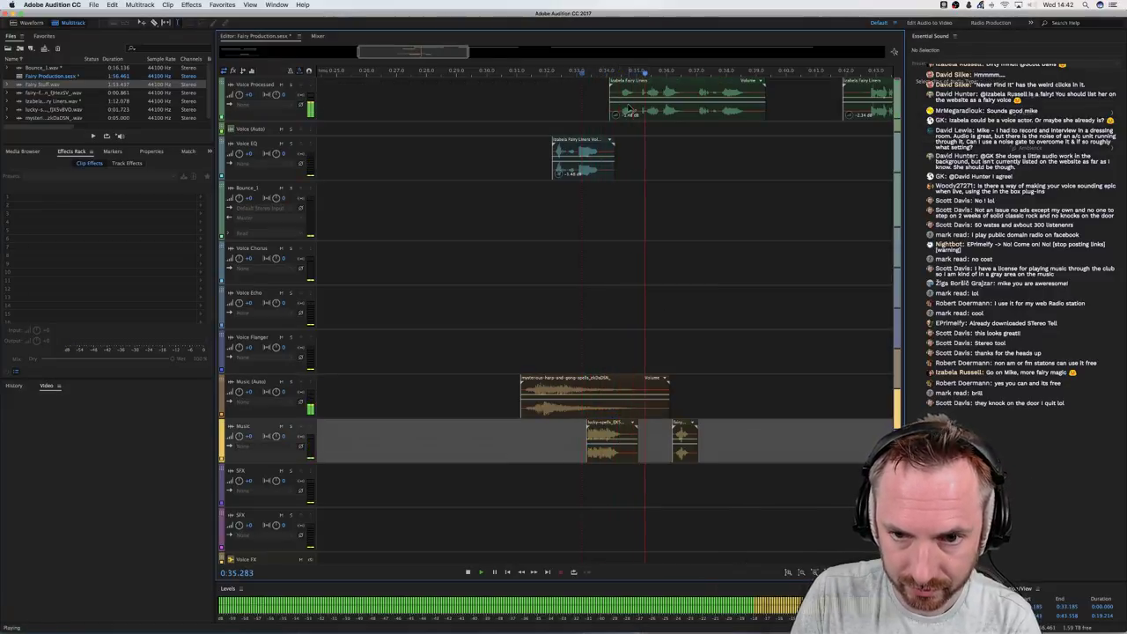
# Nudge the first Voice Processed clip slightly earlier and, after trying the fairy-fight-moan clip earlier too, delete it from the Music track
pyautogui.moveTo(630, 109); pyautogui.dragTo(623, 109)
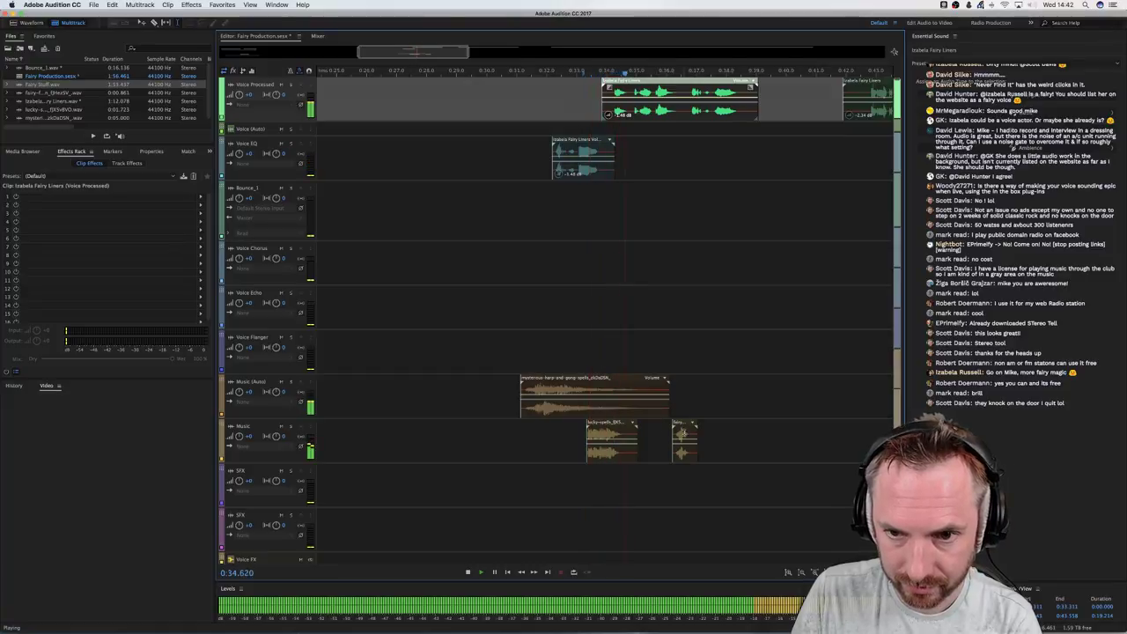
pyautogui.moveTo(682, 433); pyautogui.dragTo(673, 433)
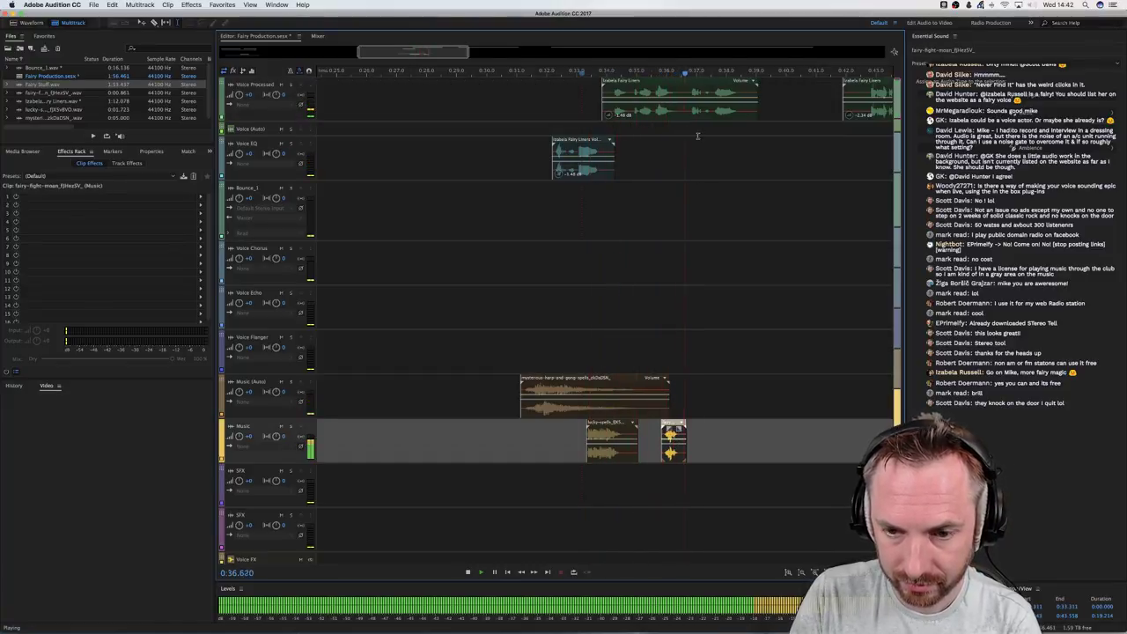
pyautogui.press('space')
pyautogui.click(673, 433)
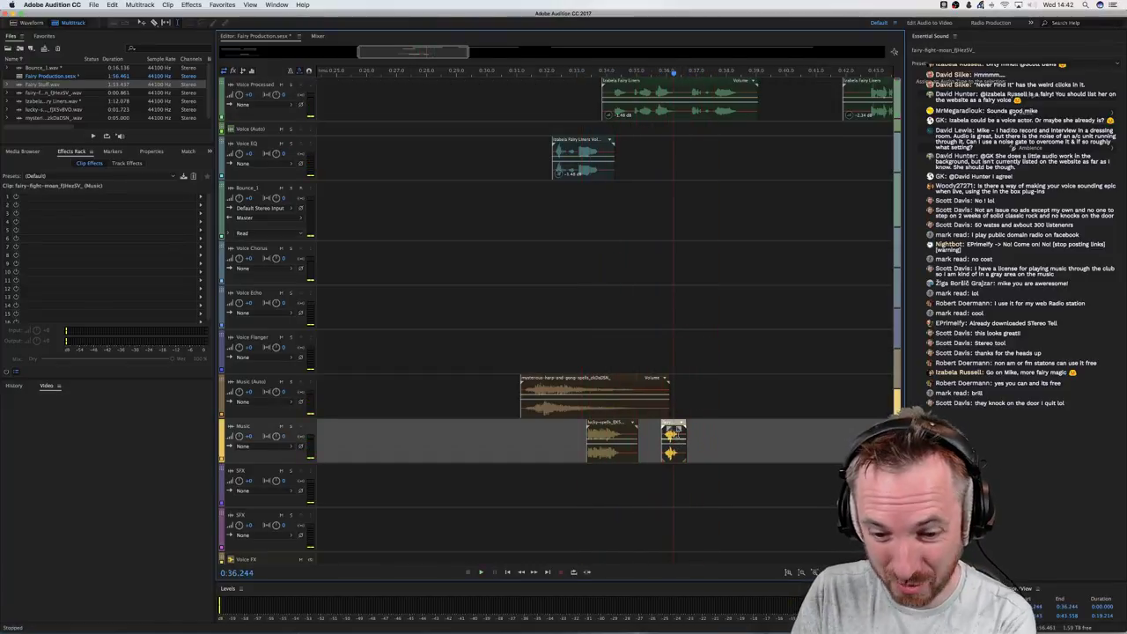
pyautogui.press('Delete')
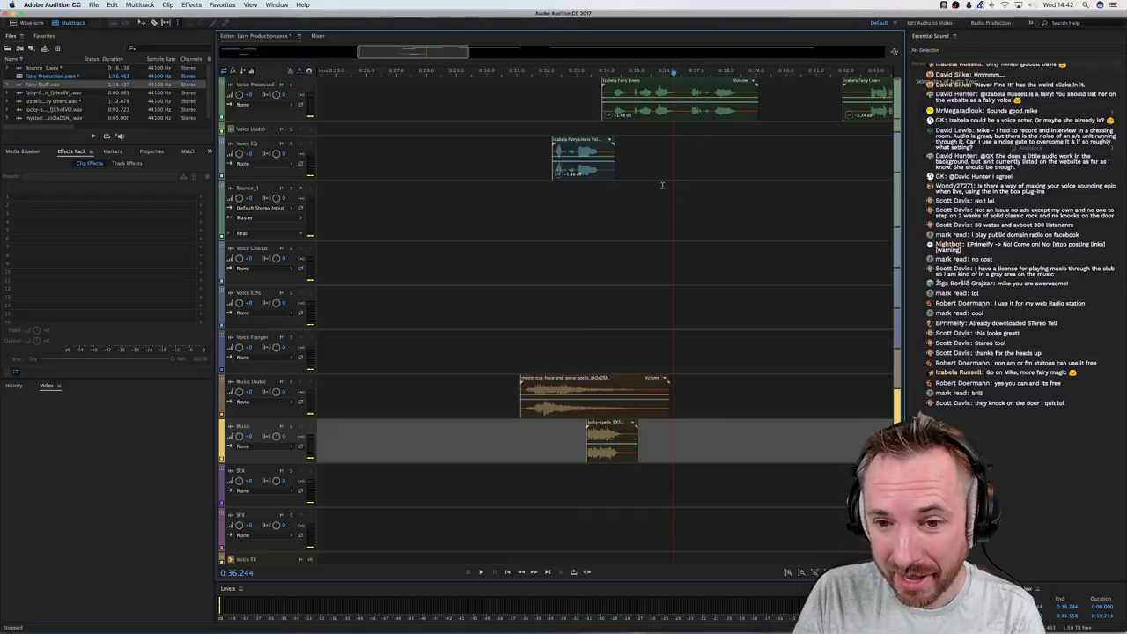
# Play the voice clip from 0:36.260 and split it on the Voice Processed track at 0:36.729
pyautogui.click(673, 161)
pyautogui.press('space')
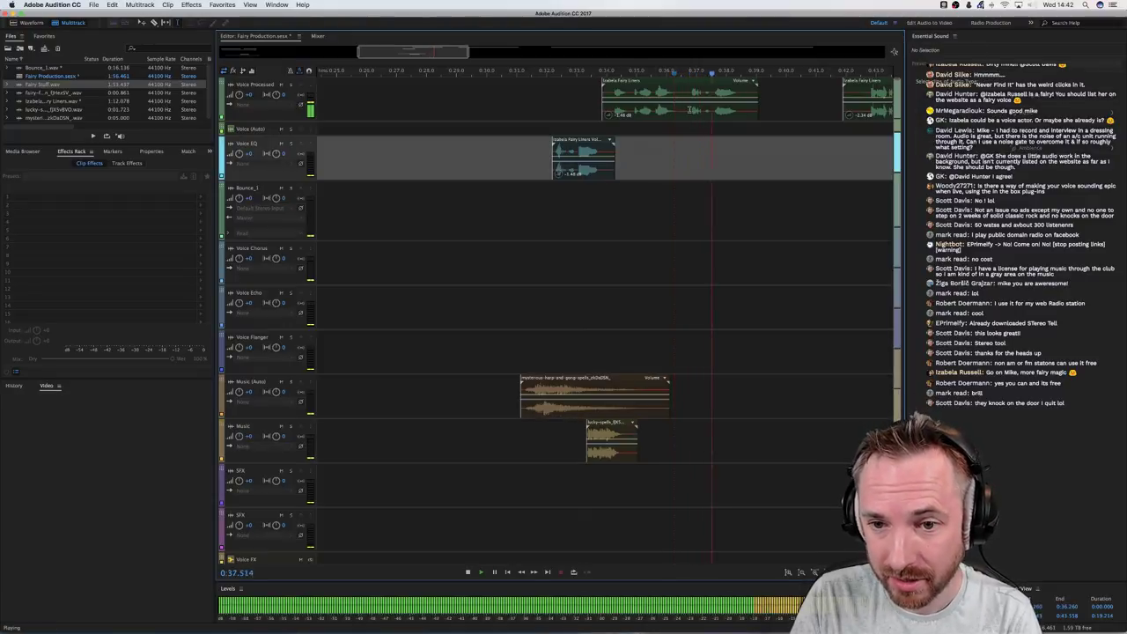
pyautogui.click(688, 106)
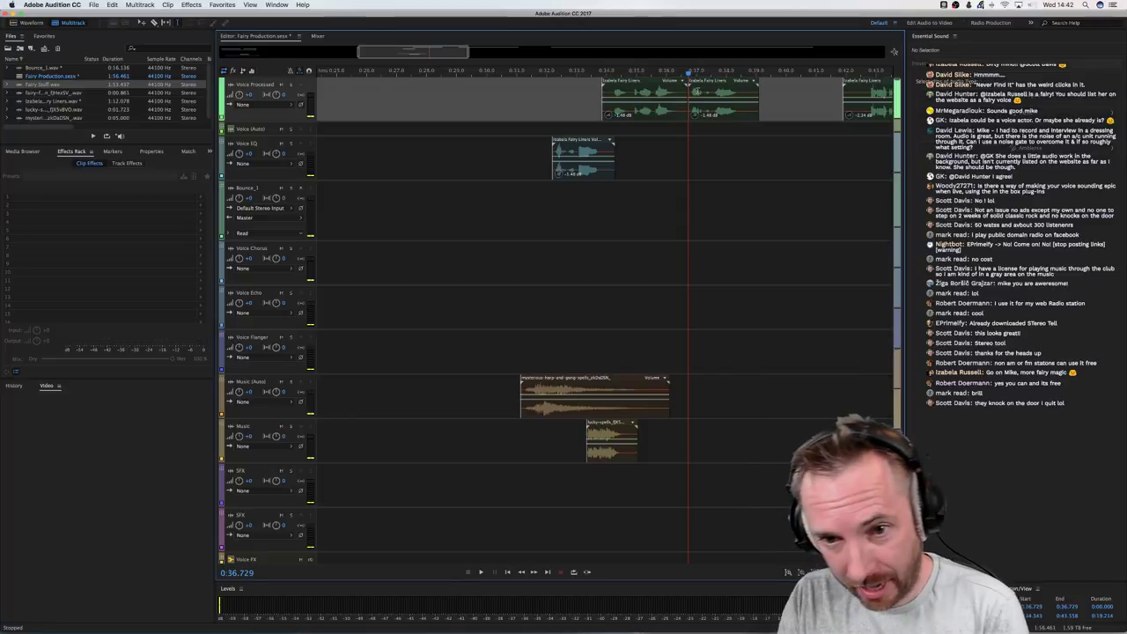
# Copy the second part of the split voice clip to the same time position on the Voice EQ and Bounce_1 tracks
pyautogui.moveTo(698, 91); pyautogui.dragTo(704, 198)
pyautogui.click(715, 150)
pyautogui.click(699, 277)
pyautogui.click(701, 218)
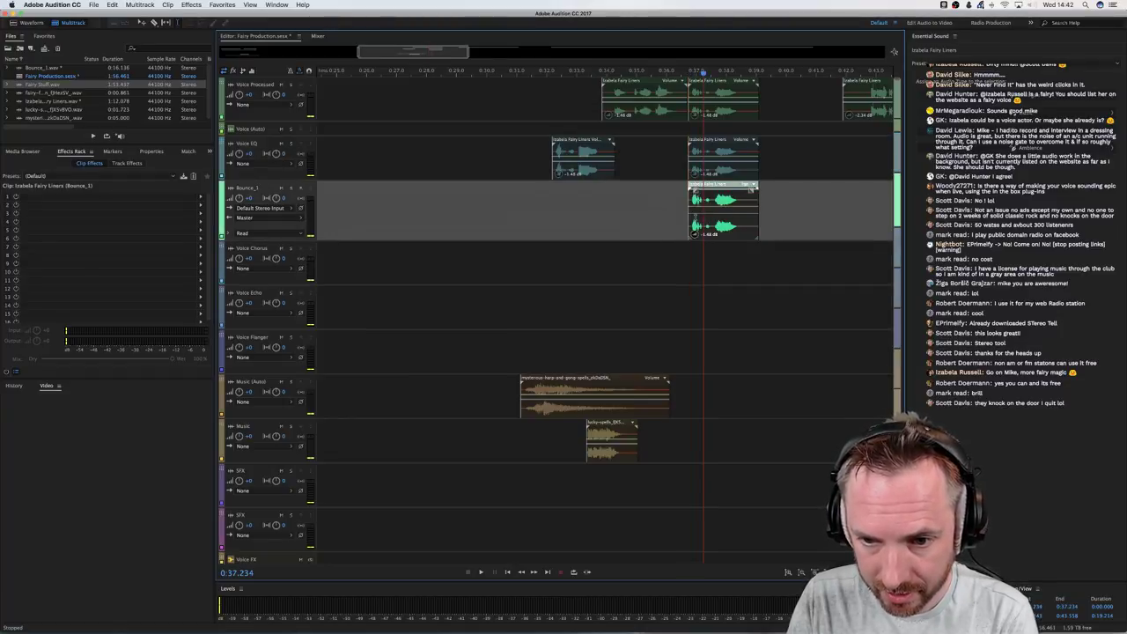
# Add a Pitch Shifter clip effect of 2 semitones and 0 cents to the new copy on the Voice EQ track
pyautogui.click(697, 166)
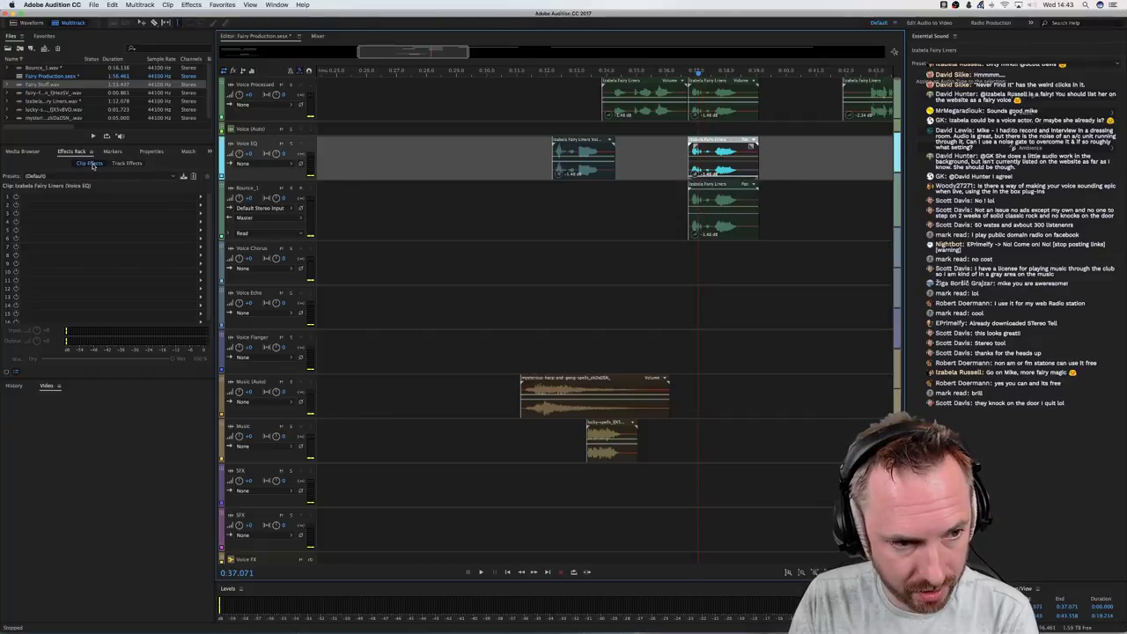
pyautogui.click(200, 200)
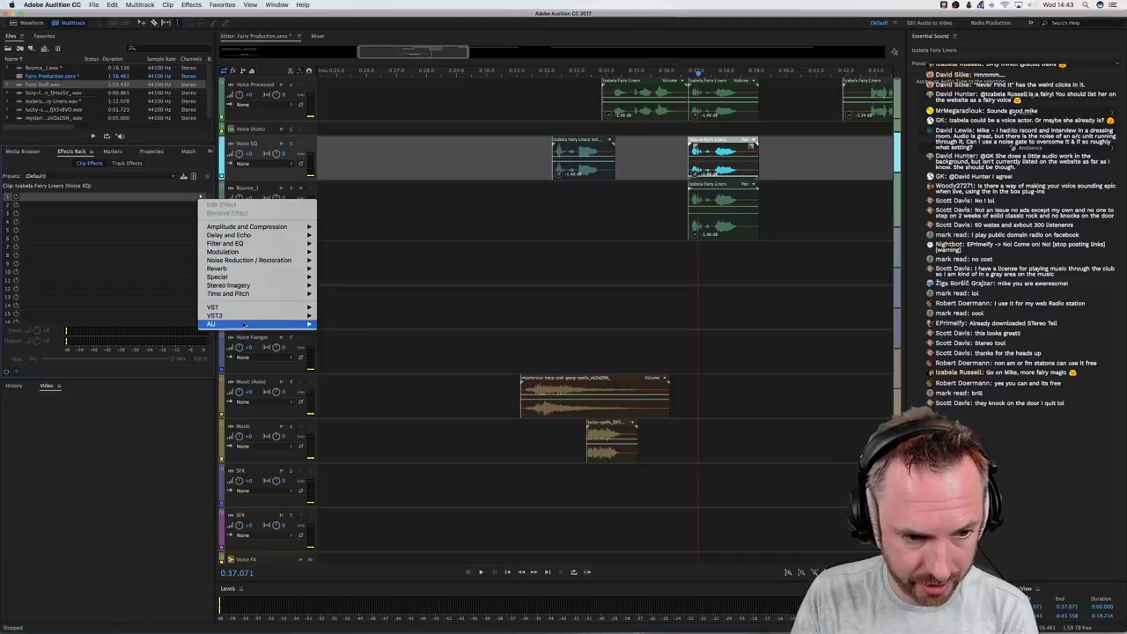
pyautogui.moveTo(271, 294)
pyautogui.click(349, 304)
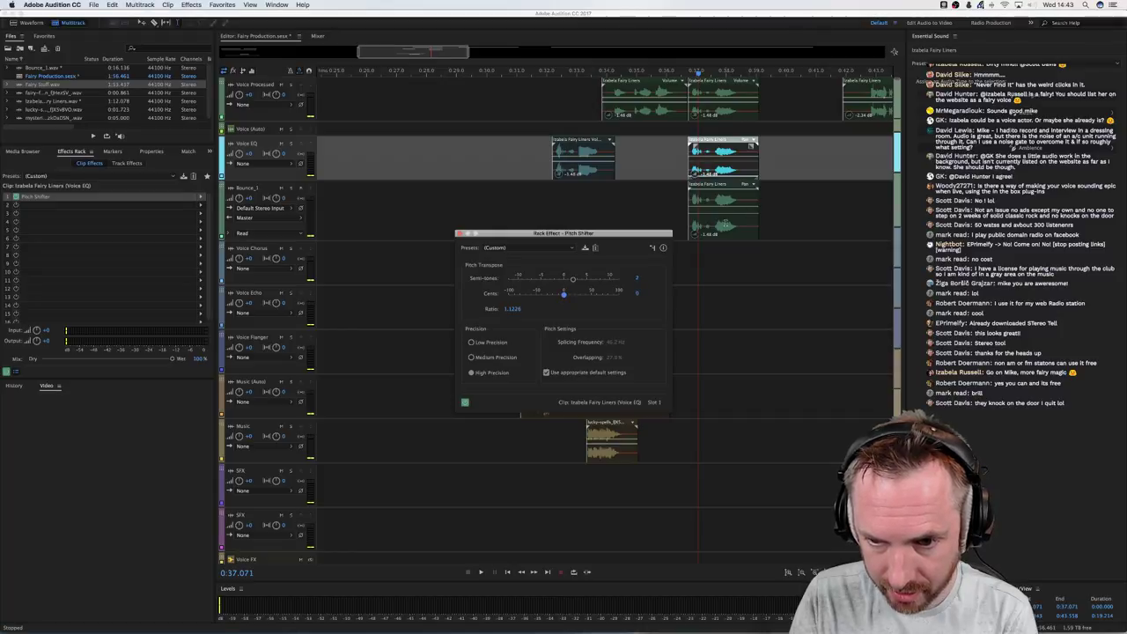
# Add a Pitch Shifter clip effect to the Bounce_1 copy and set it to 0 semitones and -67 cents
pyautogui.click(725, 207)
pyautogui.click(200, 199)
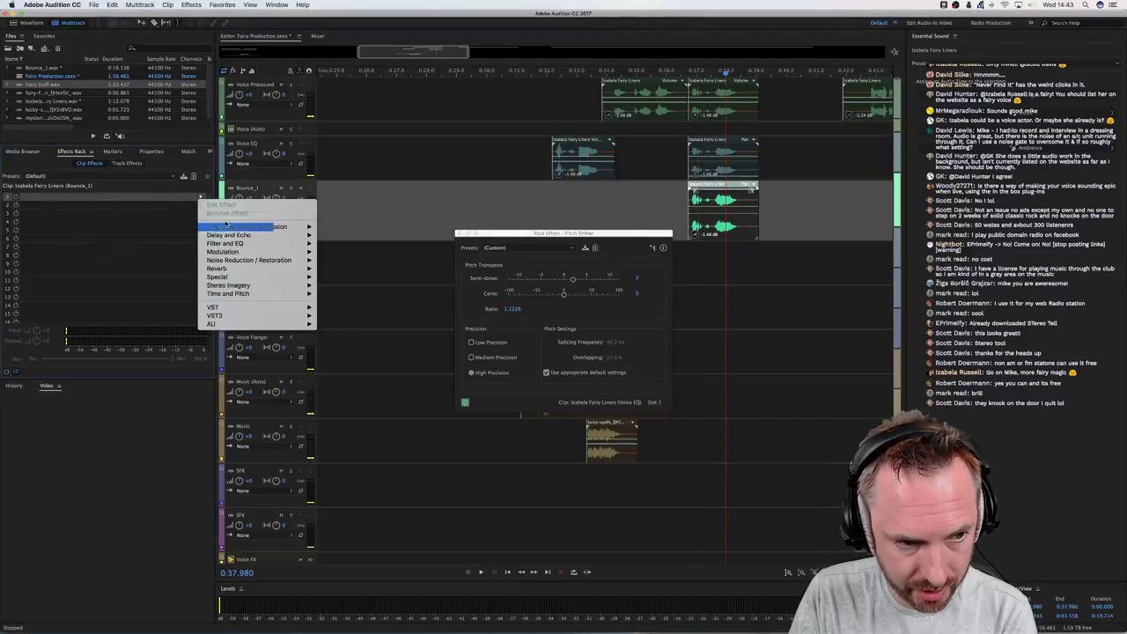
pyautogui.moveTo(271, 294)
pyautogui.click(368, 304)
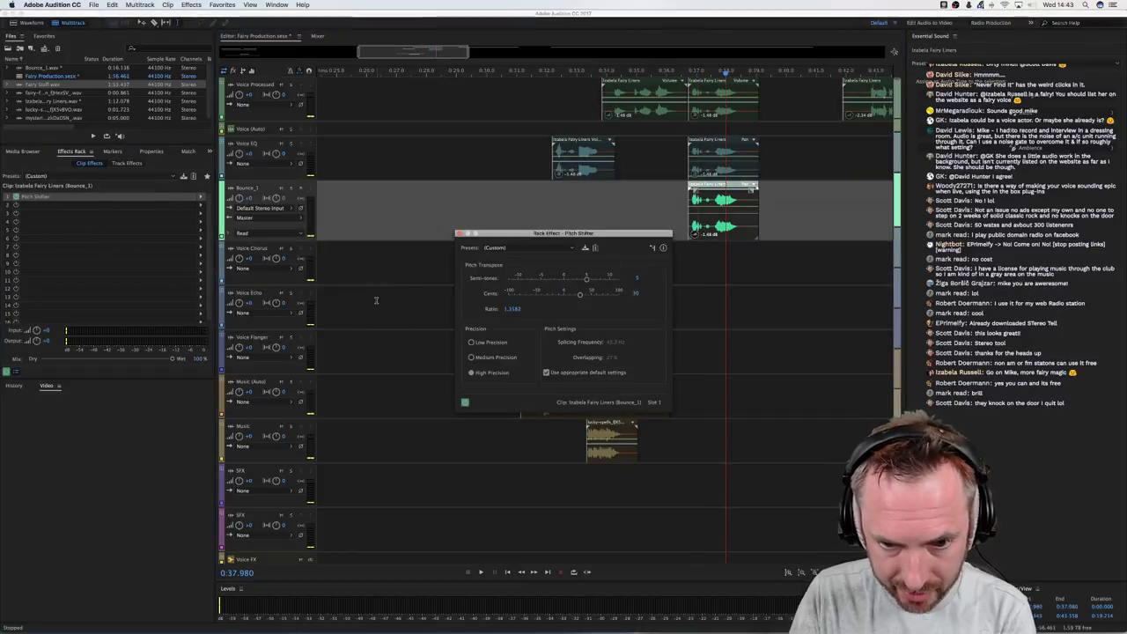
pyautogui.click(561, 280)
pyautogui.moveTo(578, 296); pyautogui.dragTo(559, 296)
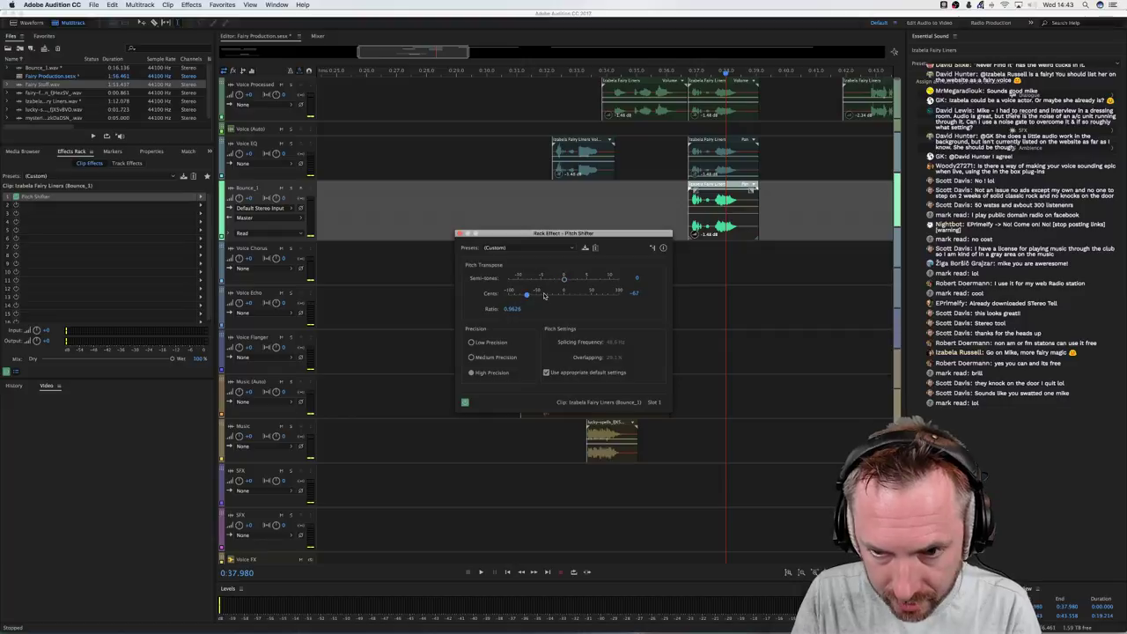
# Play the layered, pitch-shifted voice phrase from 0:36.648
pyautogui.click(709, 145)
pyautogui.click(686, 73)
pyautogui.press('space')
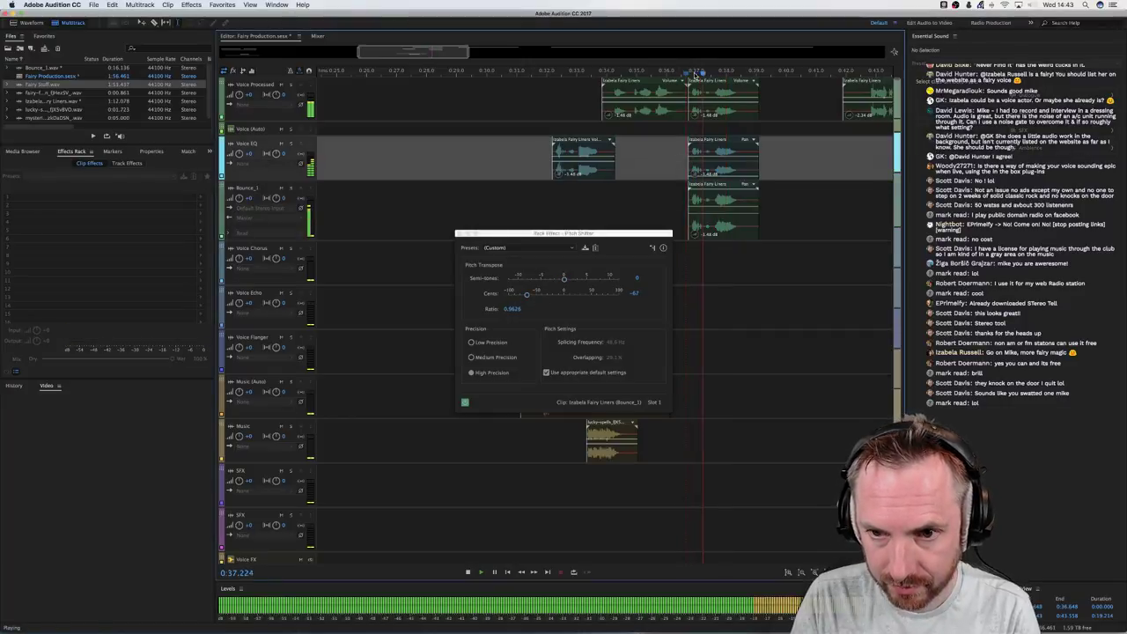
pyautogui.scroll(-2, 697, 74)
pyautogui.scroll(-3, 696, 74)
pyautogui.press('space')
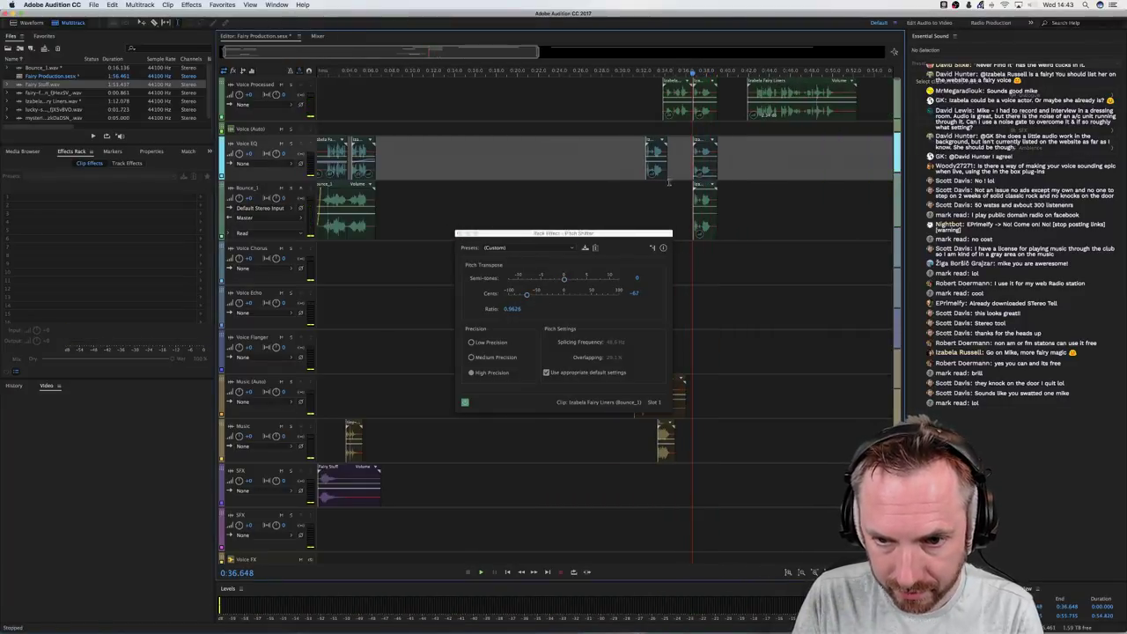
# Play the whole section from 0:31.055 and close the Pitch Shifter window while listening
pyautogui.click(635, 184)
pyautogui.press('space')
pyautogui.press('space')
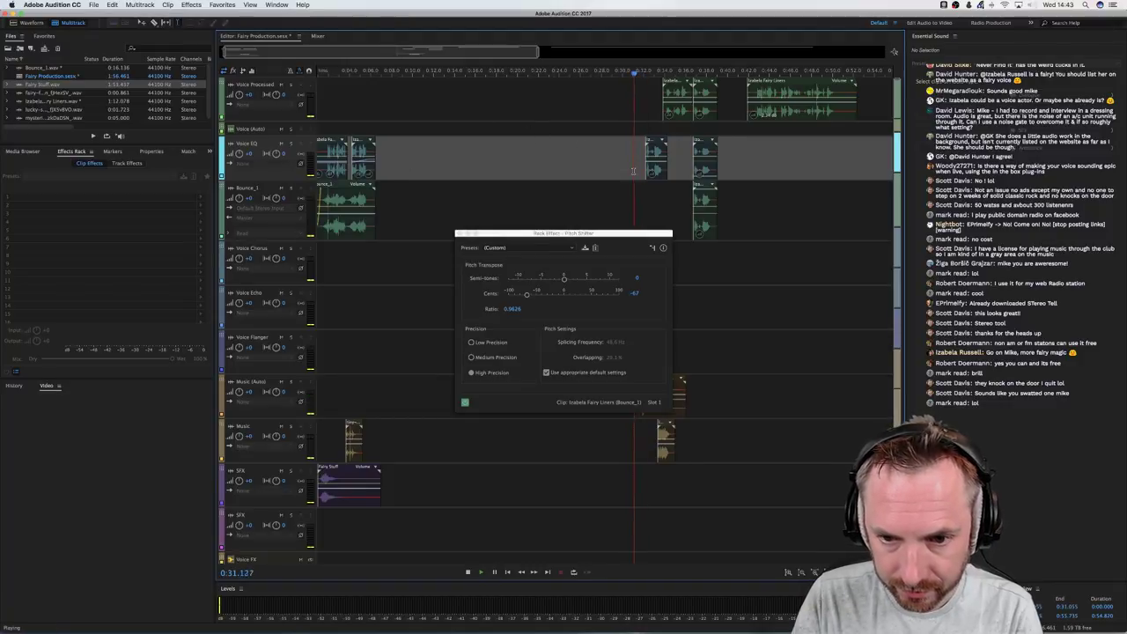
pyautogui.press('space')
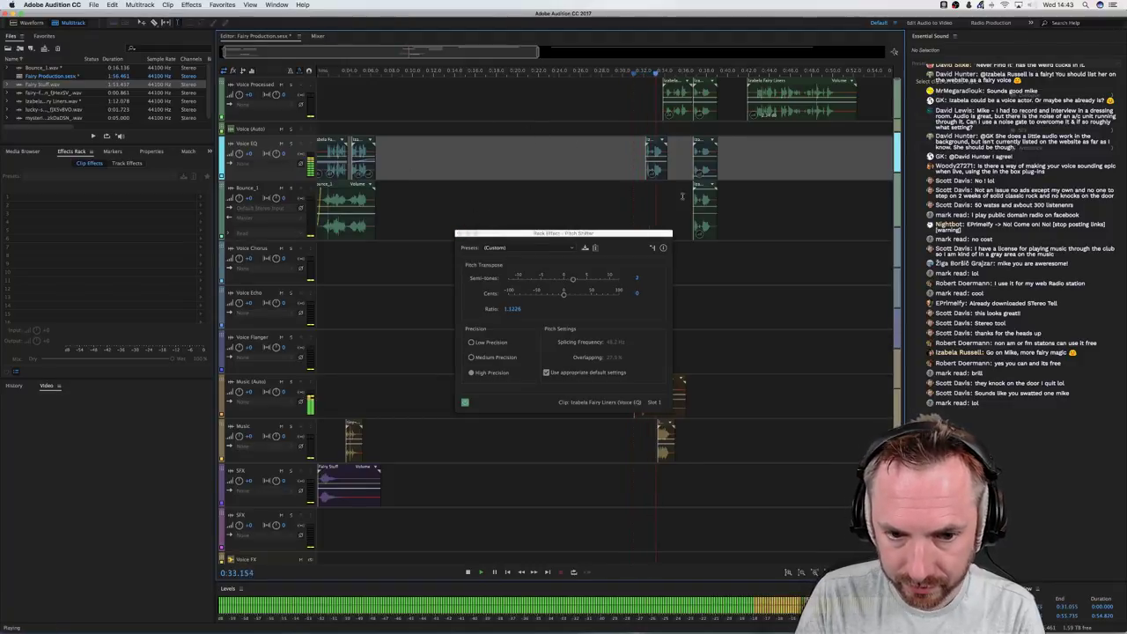
pyautogui.click(457, 233)
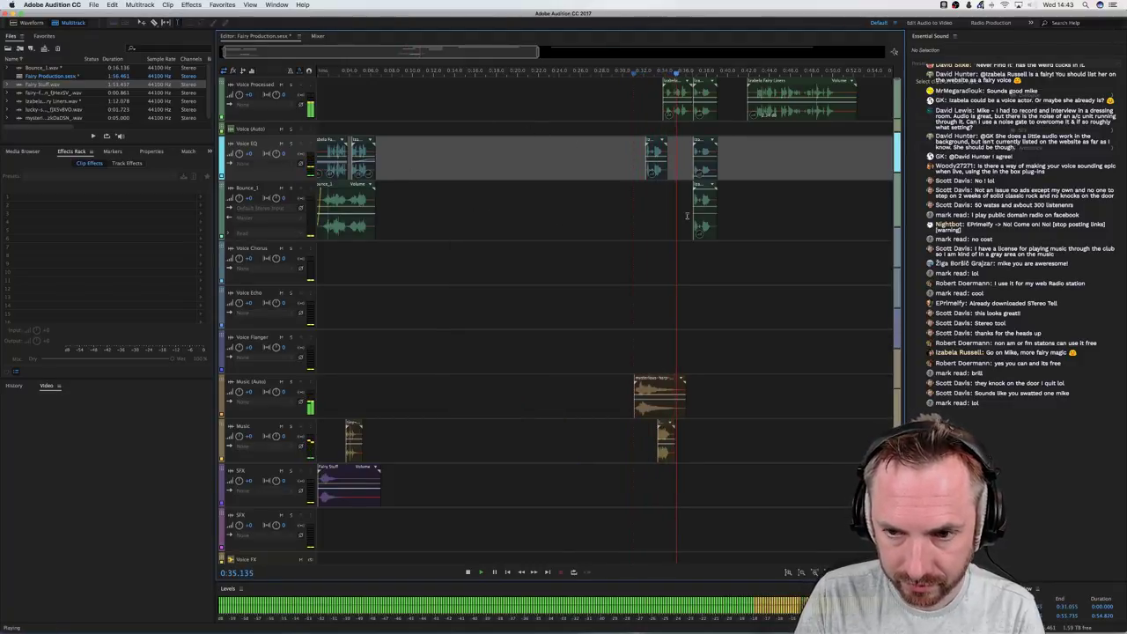
pyautogui.hscroll(10, 687, 216)
pyautogui.hscroll(-5, 687, 216)
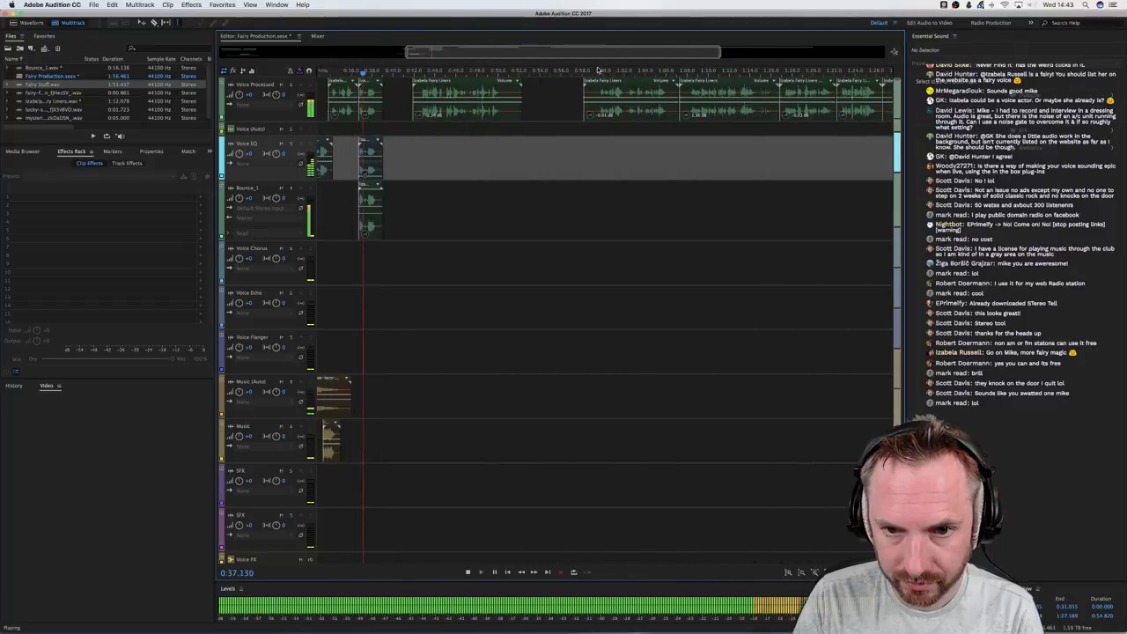
# Listen to the Voice Processed clip starting near 1:27, including its second half from 1:33.451
pyautogui.scroll(-5, 599, 69)
pyautogui.click(625, 154)
pyautogui.press('space')
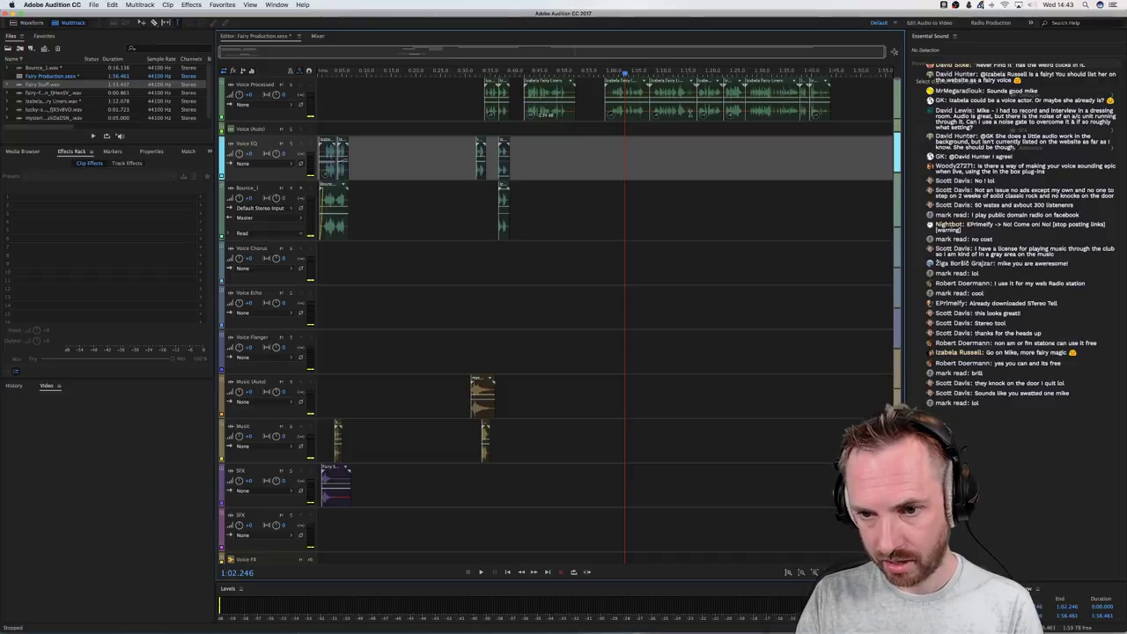
pyautogui.click(745, 112)
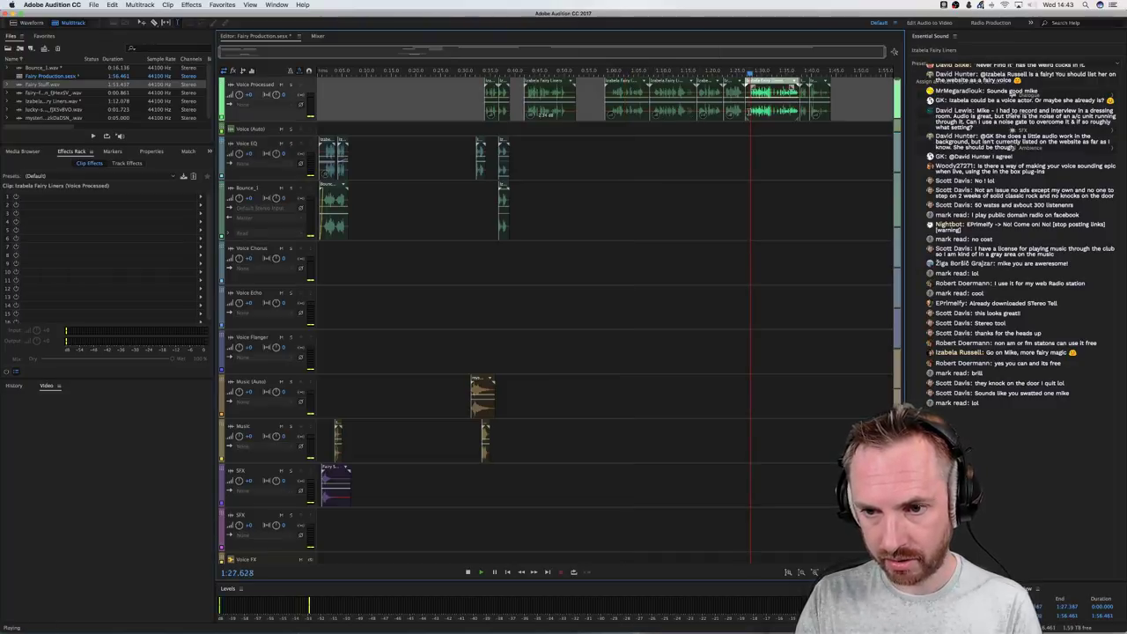
pyautogui.press('space')
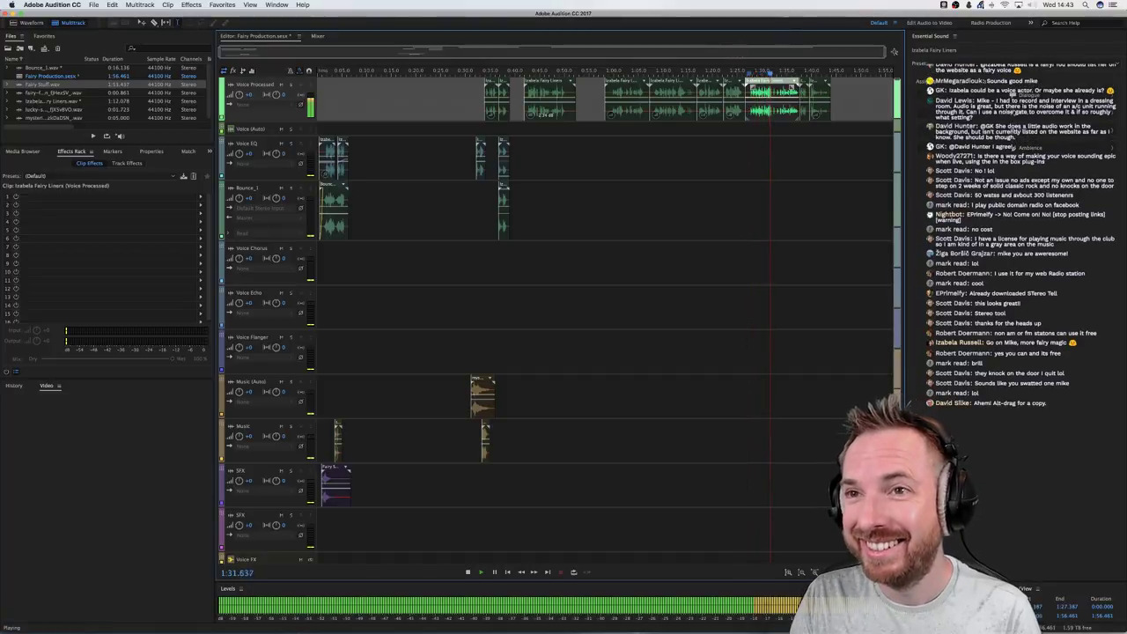
pyautogui.press('space')
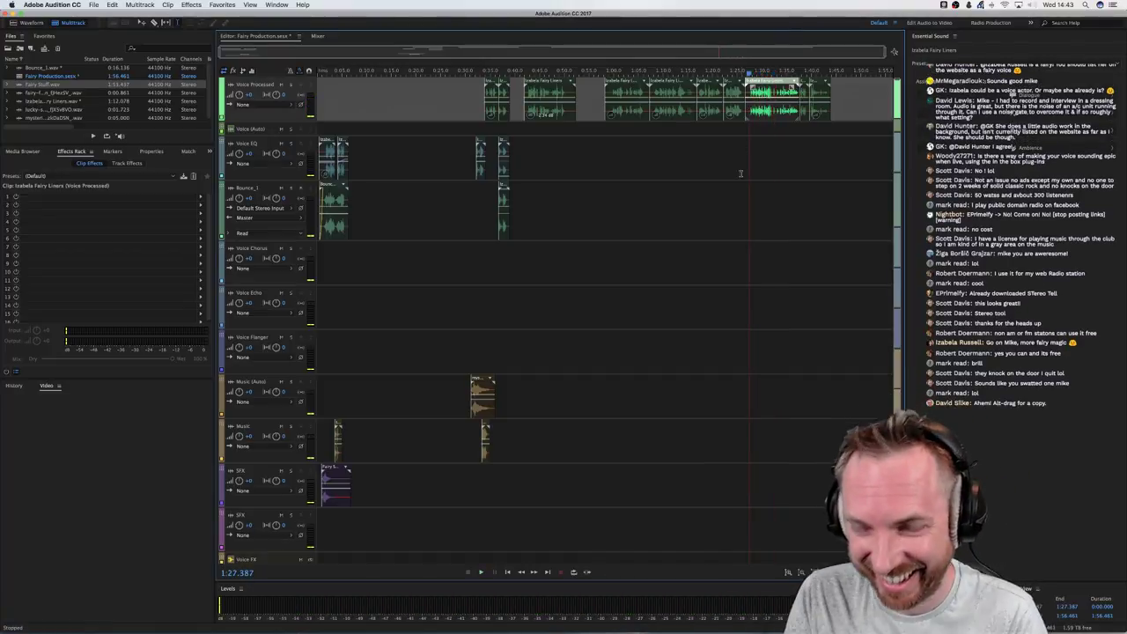
pyautogui.press('space')
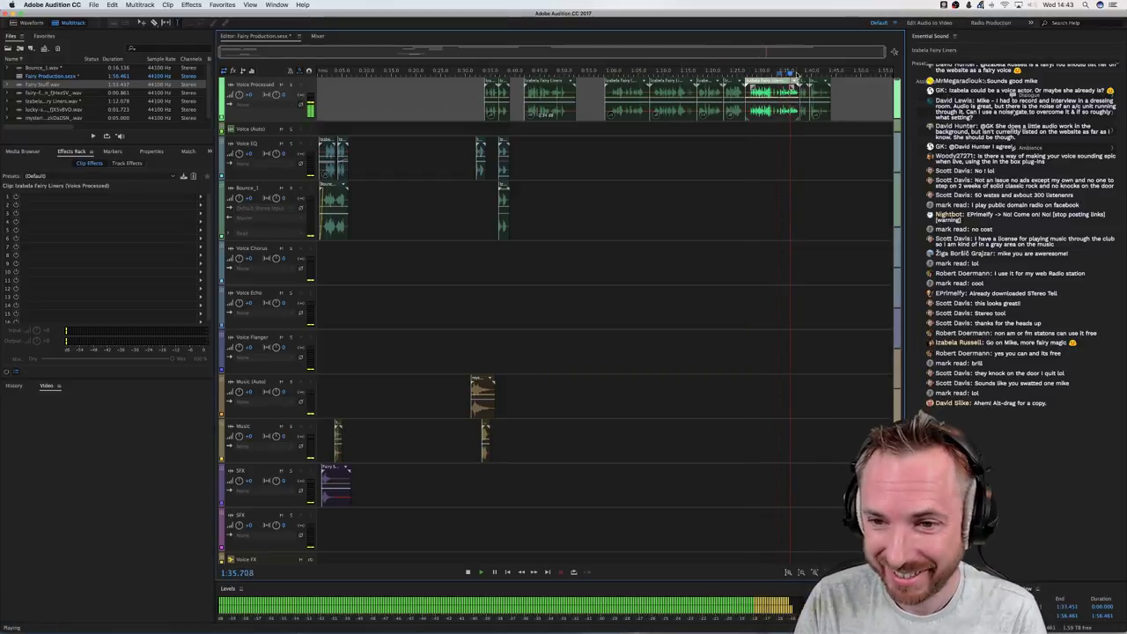
pyautogui.scroll(5, 799, 68)
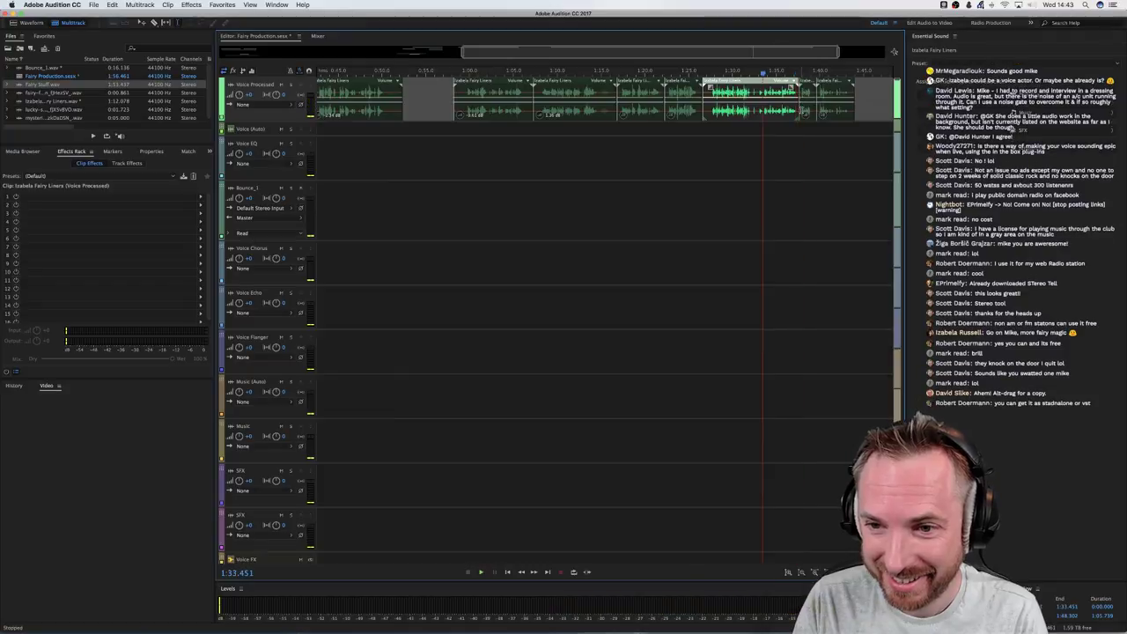
# Play the Voice Processed clip from about 1:08
pyautogui.press('space')
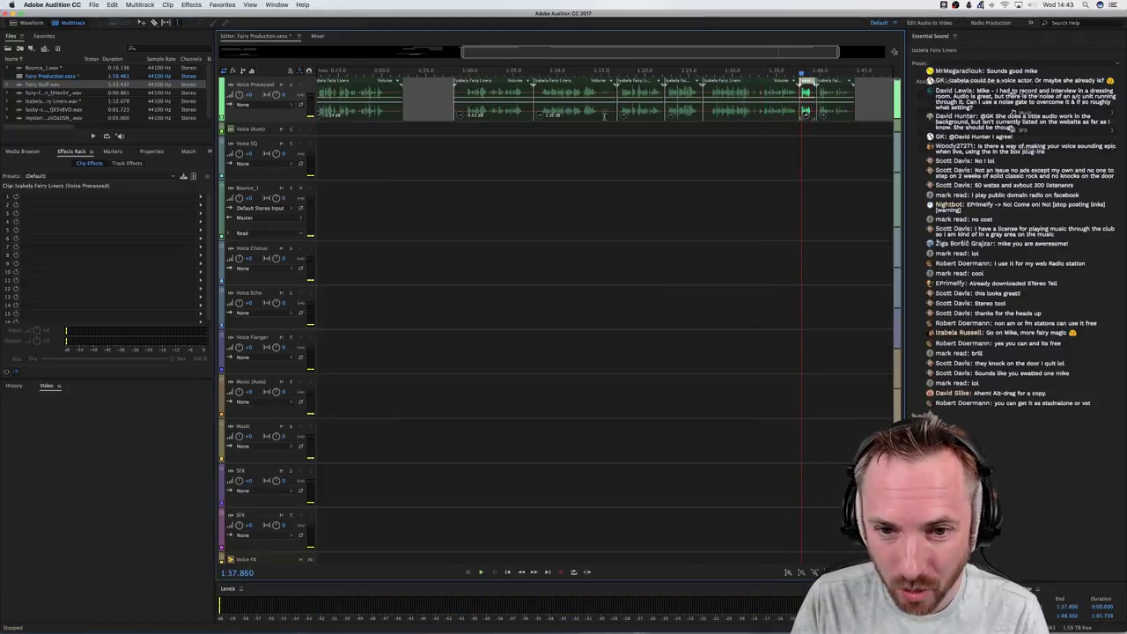
pyautogui.click(544, 110)
pyautogui.press('space')
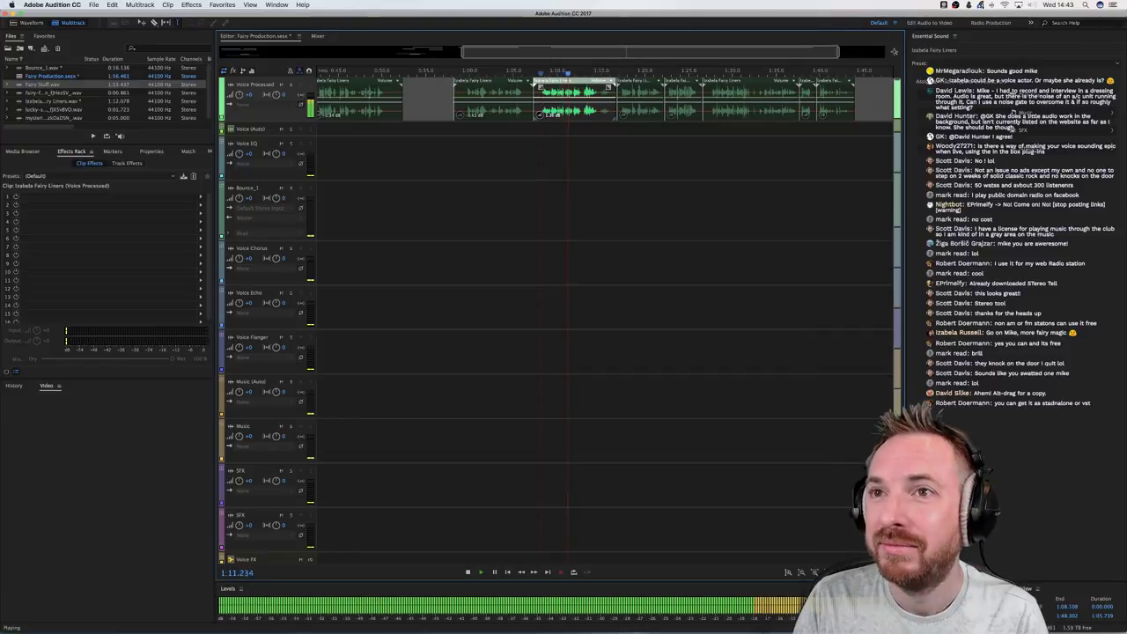
# Add the magical-fairy-fly-by-shimmer effect to the Music (Auto) track at about 1:07.9 and play it with the voice
pyautogui.moveTo(544, 110); pyautogui.dragTo(542, 346)
pyautogui.click(538, 253)
pyautogui.press('space')
pyautogui.click(535, 256)
pyautogui.press('space')
pyautogui.moveTo(542, 393)
pyautogui.mouseDown()
pyautogui.moveTo(533, 410)
pyautogui.moveTo(553, 410)
pyautogui.mouseUp()
pyautogui.scroll(8, 545, 374)
pyautogui.press('space')
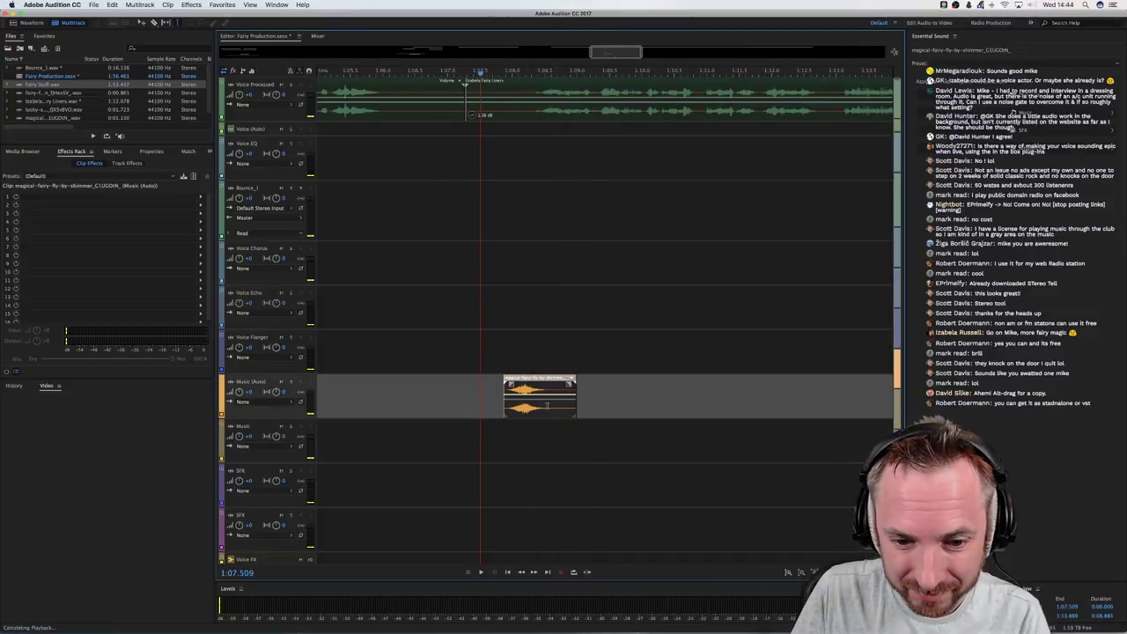
pyautogui.press('space')
pyautogui.press('space')
# Try a fairy-land music file on the Music track at about 1:08, play it under the voice, and delete it
pyautogui.moveTo(613, 322); pyautogui.dragTo(520, 435)
pyautogui.click(501, 444)
pyautogui.press('space')
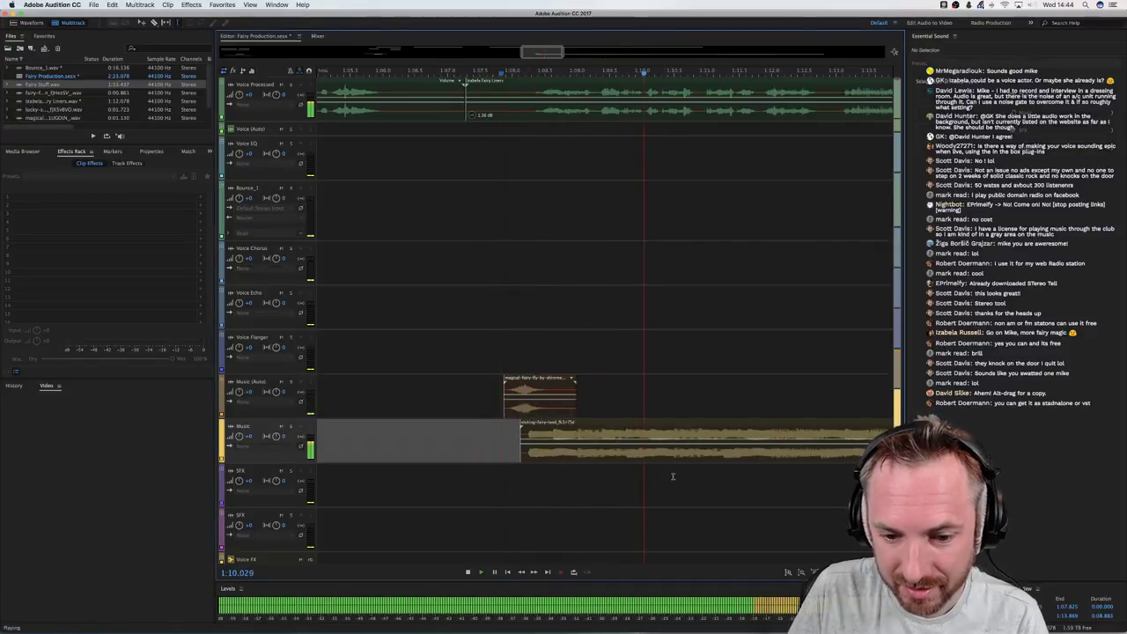
pyautogui.press('space')
pyautogui.click(672, 445)
pyautogui.press('Delete')
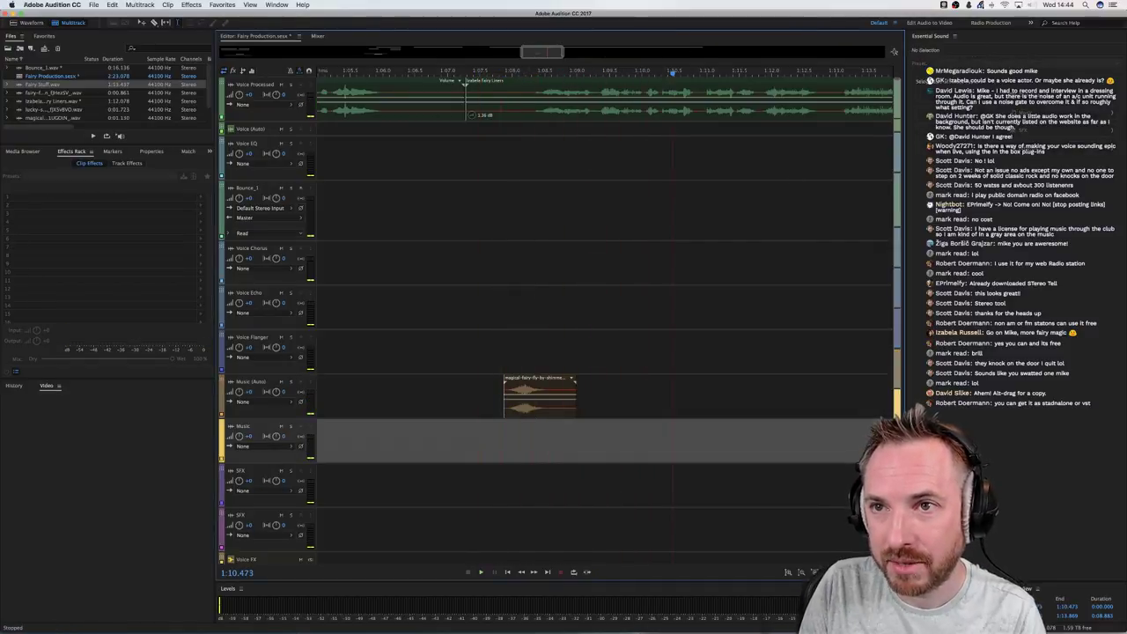
# Place romantic-fairy-tale-movie-theme-2 on the Music track at about 1:08 and play it against the voice
pyautogui.moveTo(700, 42); pyautogui.dragTo(519, 441)
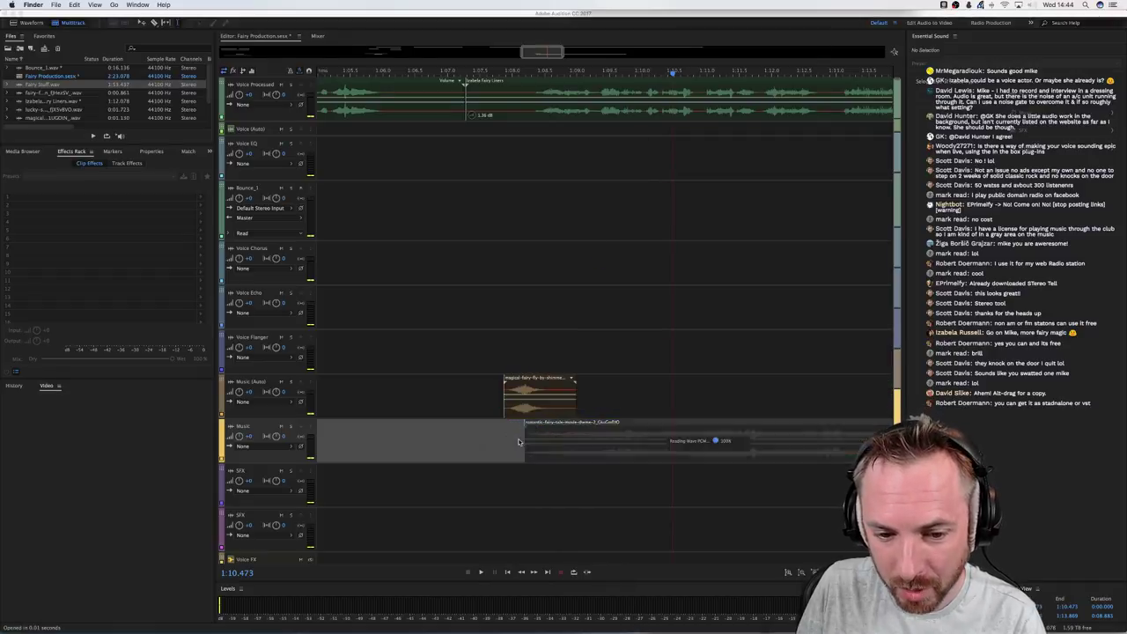
pyautogui.click(525, 433)
pyautogui.press('space')
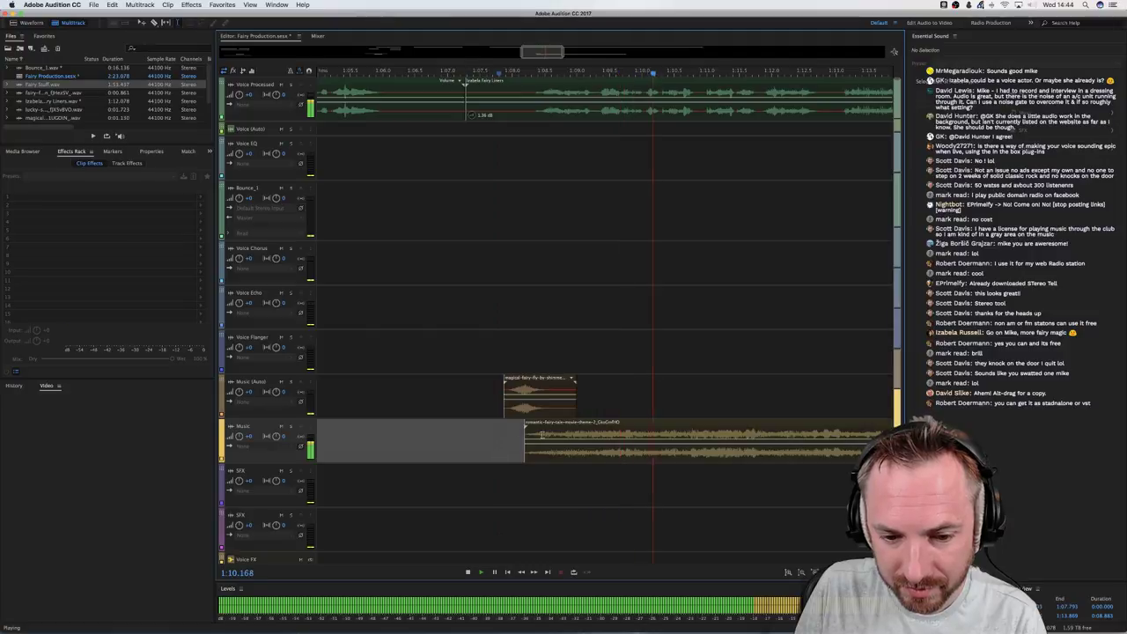
pyautogui.click(528, 451)
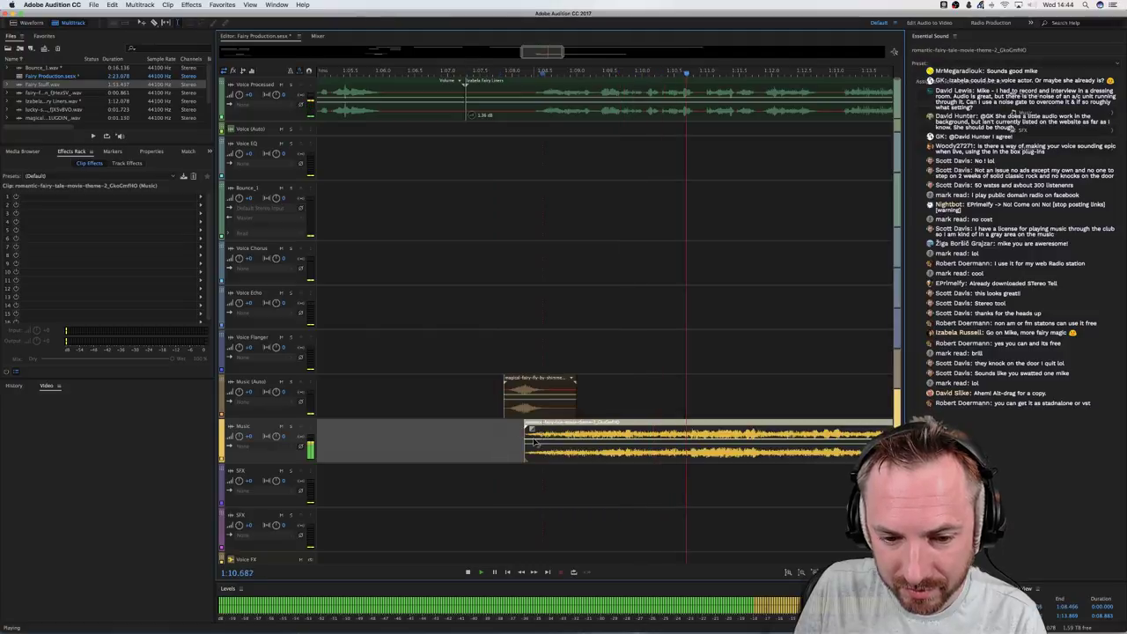
pyautogui.click(482, 440)
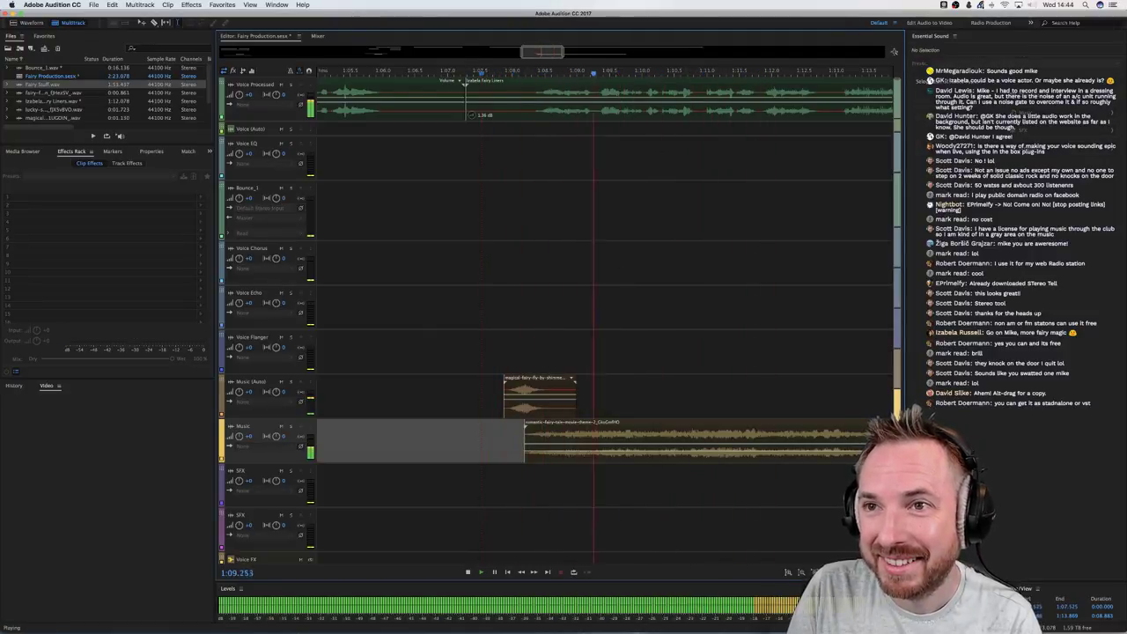
pyautogui.press('space')
# Replace the music clip with romantic-fairy-tale-movie-theme-1, starting at about 1:08.3 on the Music track
pyautogui.moveTo(683, 88); pyautogui.dragTo(568, 439)
pyautogui.click(564, 453)
pyautogui.press('Delete')
# Listen to the voice with the shimmer effect and the new music from about 1:08
pyautogui.click(518, 434)
pyautogui.press('space')
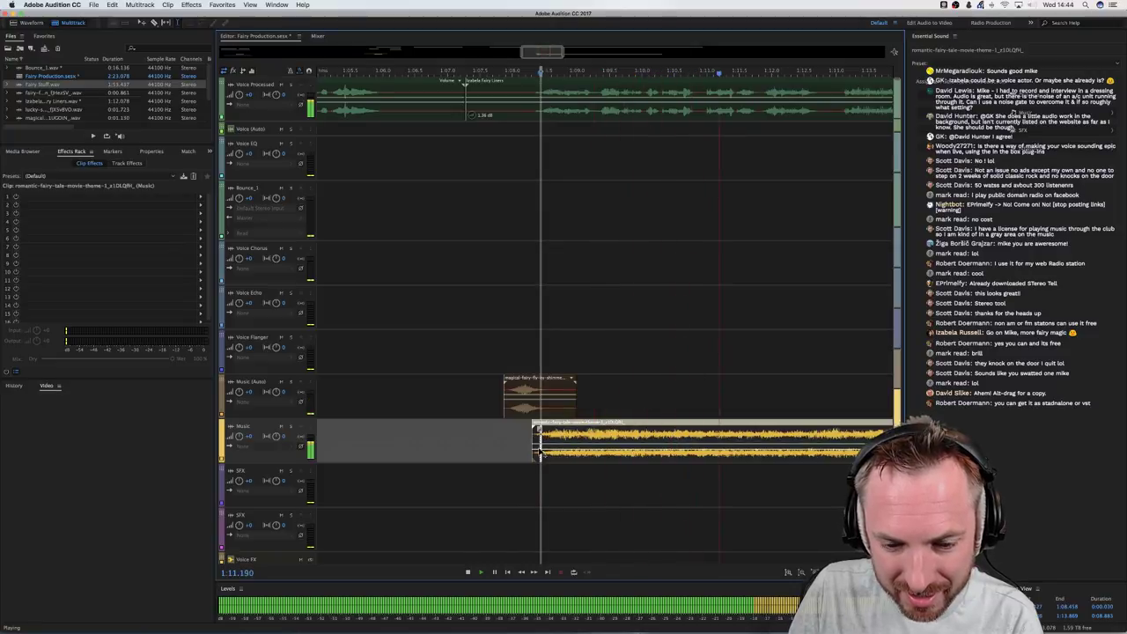
pyautogui.click(513, 434)
pyautogui.press('space')
pyautogui.press('space')
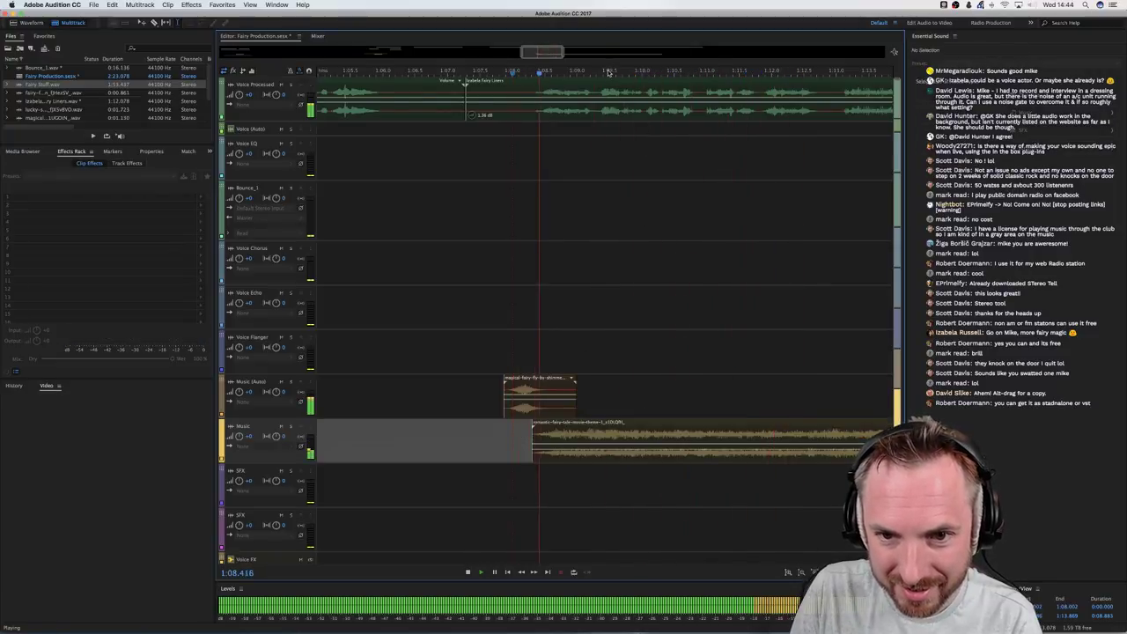
pyautogui.scroll(-3, 620, 110)
pyautogui.hscroll(5, 620, 109)
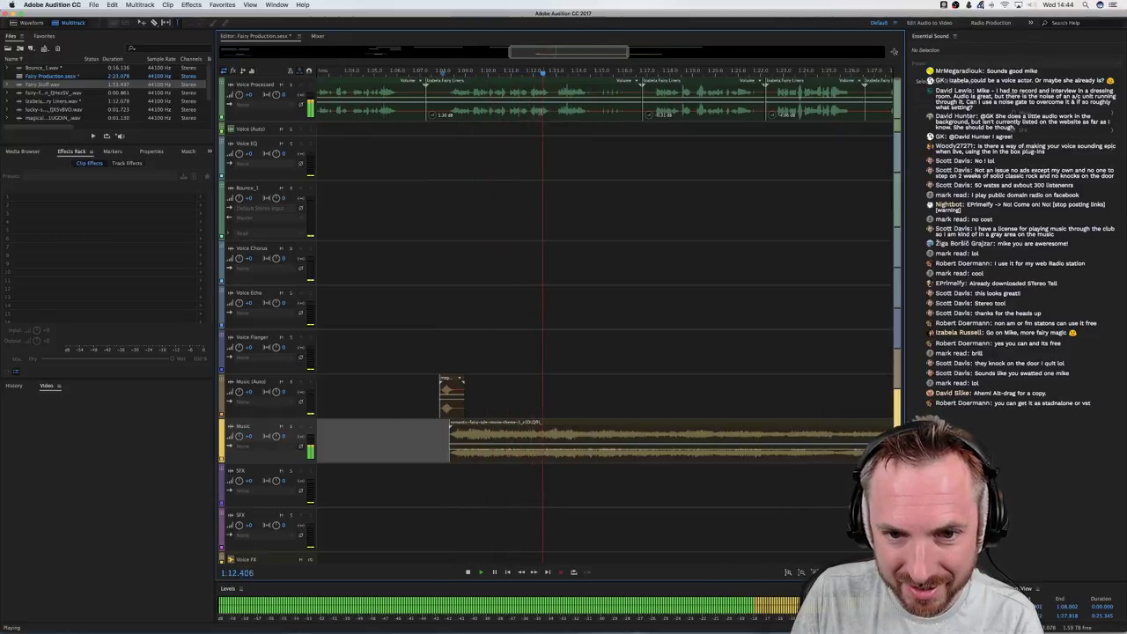
pyautogui.press('space')
# Split the Voice Processed clip at 1:11.801 and 1:12.837 to isolate a short phrase
pyautogui.click(528, 111)
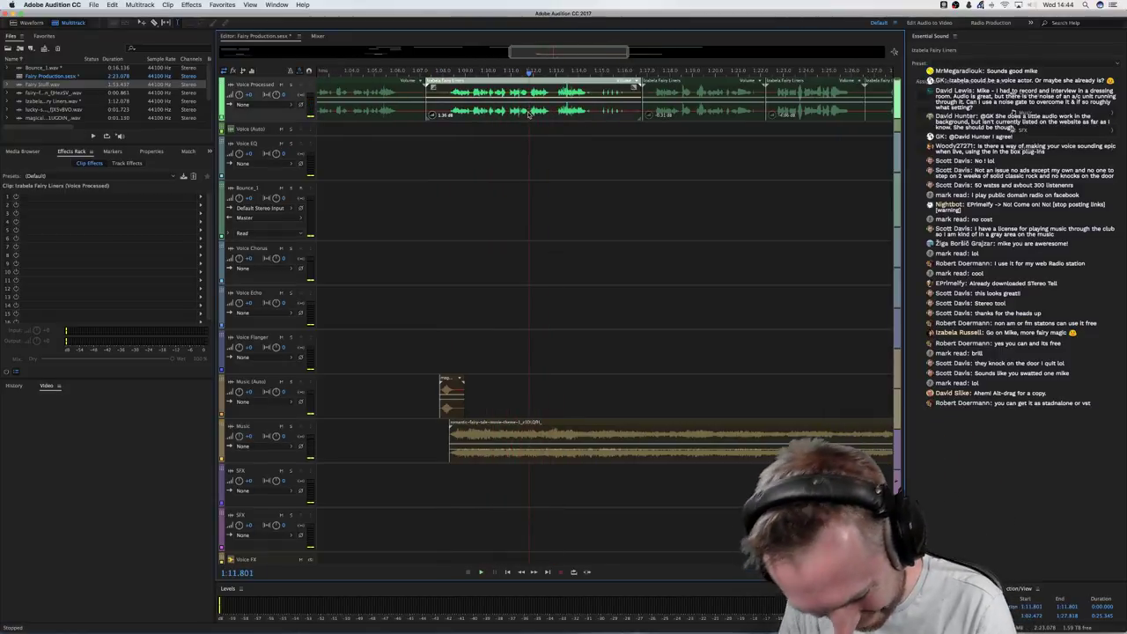
pyautogui.press('super+k')
pyautogui.click(553, 115)
pyautogui.press('super+k')
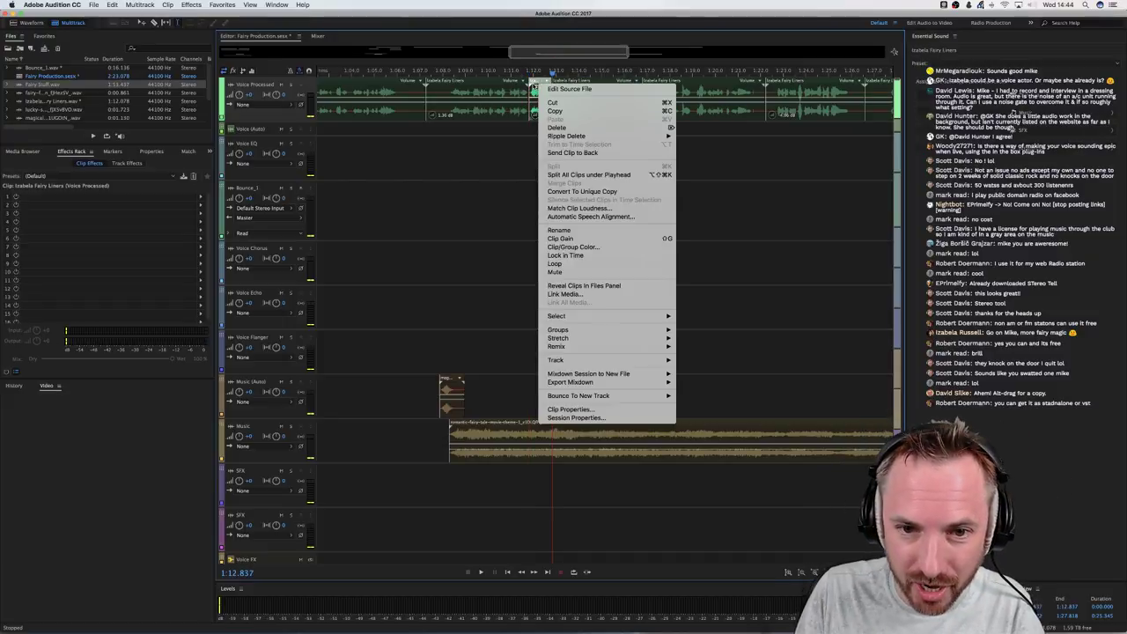
# Copy the isolated phrase onto the Voice EQ, Bounce_1, Voice Chorus and Voice Echo tracks and play the layered result
pyautogui.click(534, 86)
pyautogui.moveTo(540, 133); pyautogui.dragTo(540, 296)
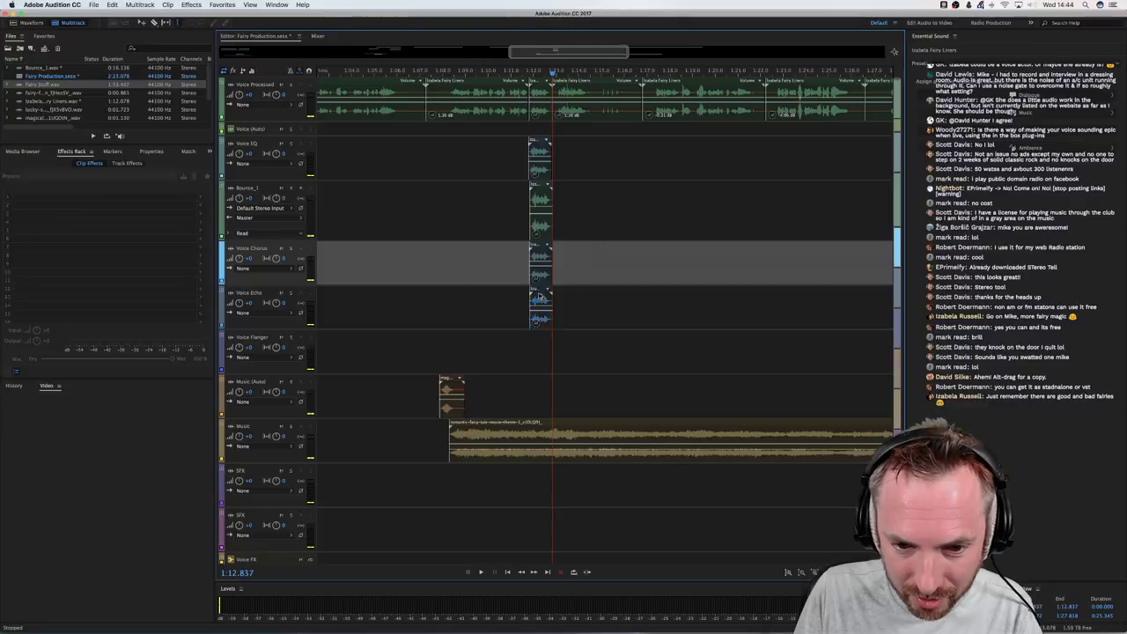
pyautogui.click(521, 269)
pyautogui.press('space')
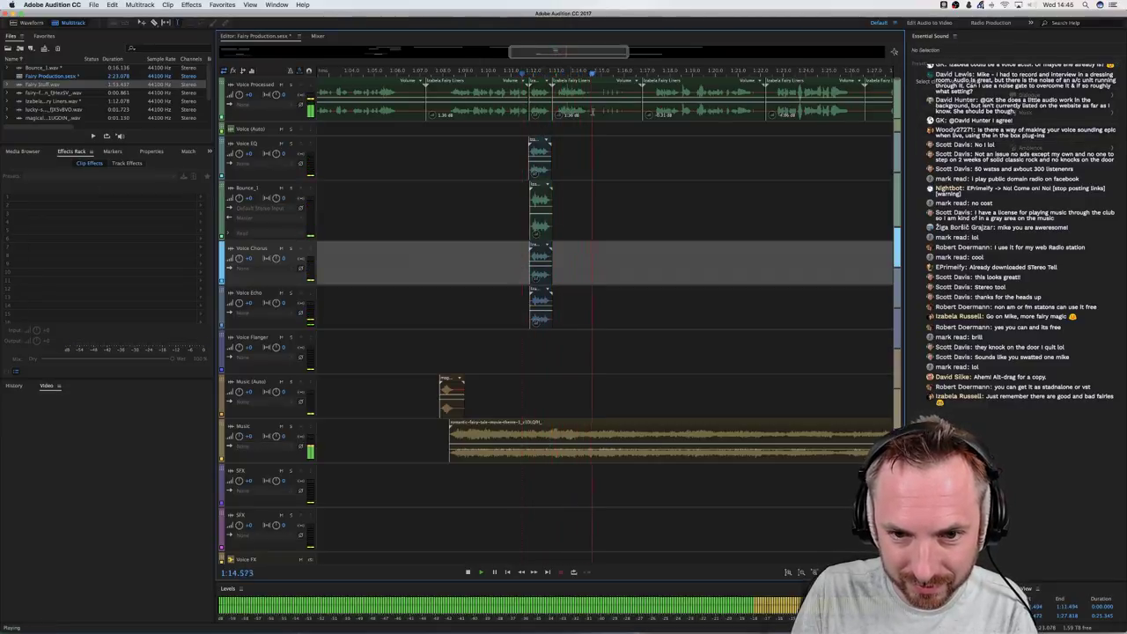
pyautogui.press('space')
# Move the next phrase, about 1:12.8 to 1:14.3, onto the Voice Flanger track and delete the leftover piece after it
pyautogui.click(585, 114)
pyautogui.press('space')
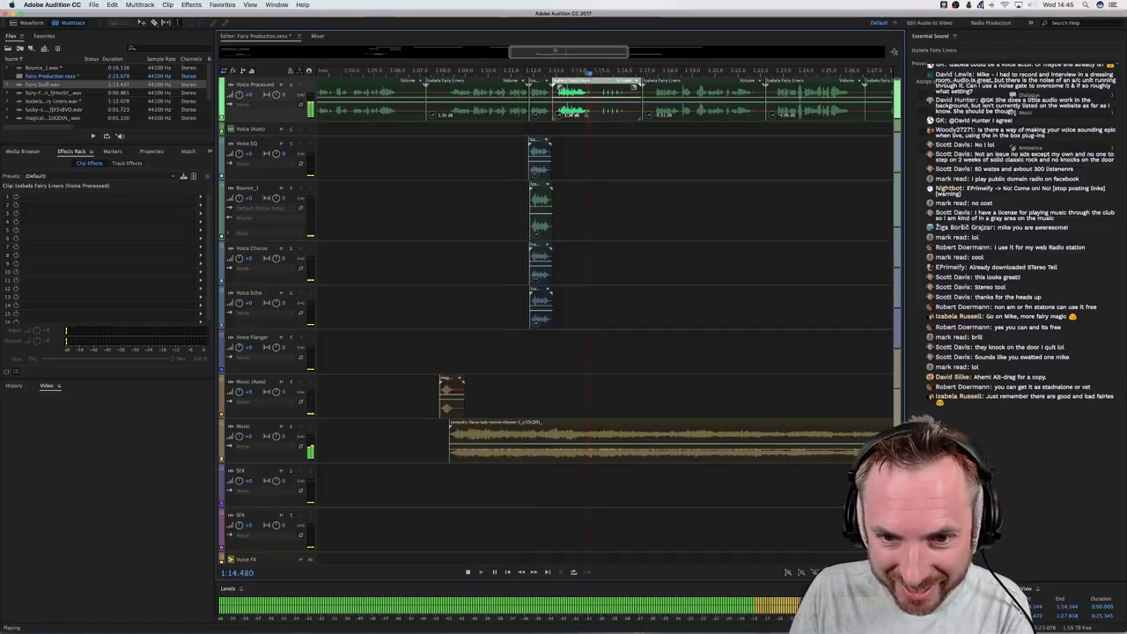
pyautogui.press('space')
pyautogui.moveTo(587, 113); pyautogui.dragTo(564, 371)
pyautogui.press('Delete')
pyautogui.click(614, 158)
pyautogui.click(568, 363)
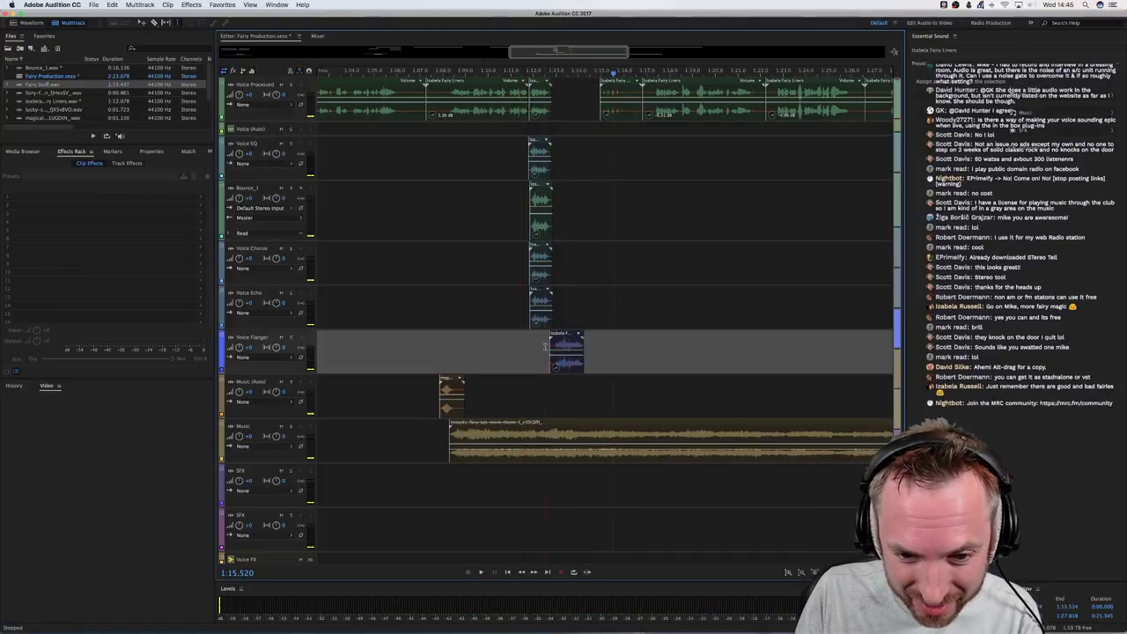
# Play the flanged phrase and the voice clips that follow it from 1:14.963
pyautogui.press('space')
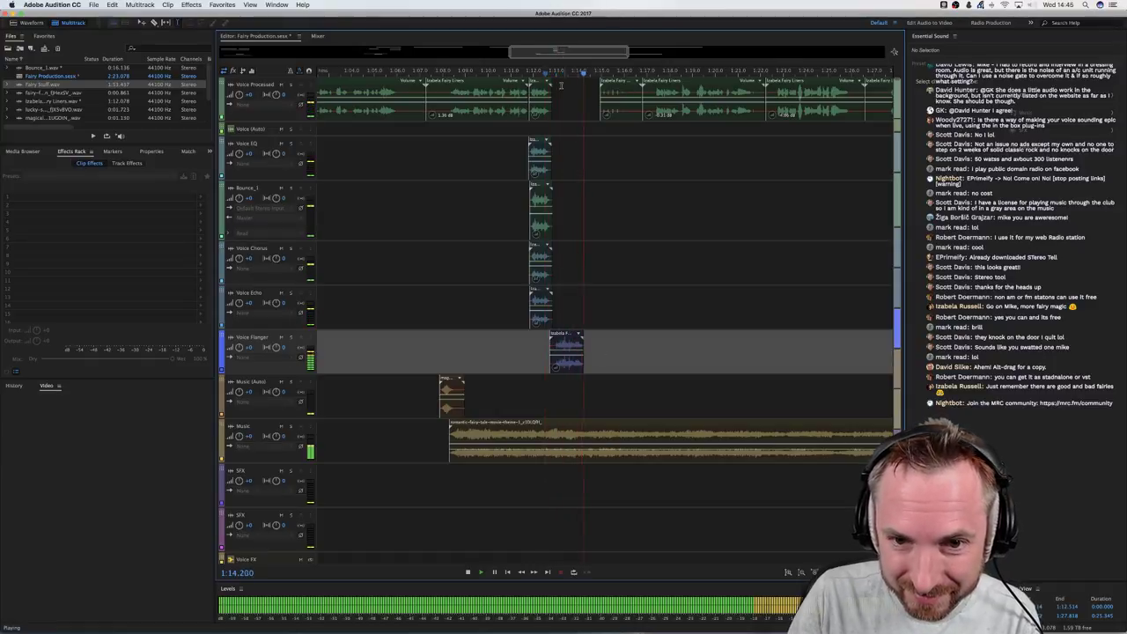
pyautogui.press('space')
pyautogui.scroll(-3, 581, 110)
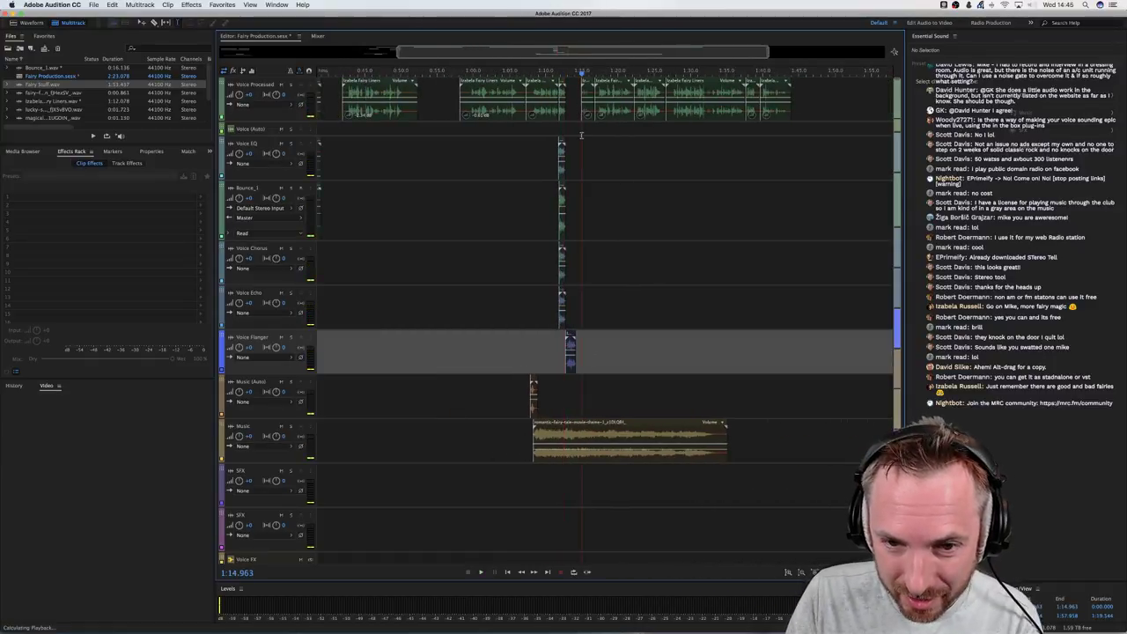
pyautogui.press('space')
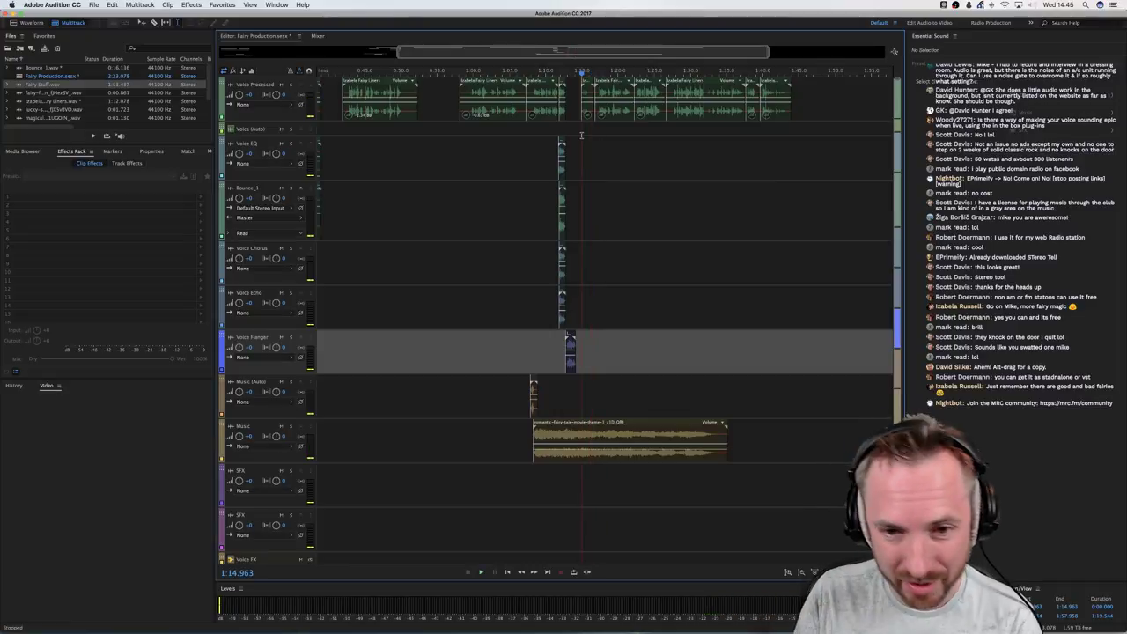
pyautogui.press('space')
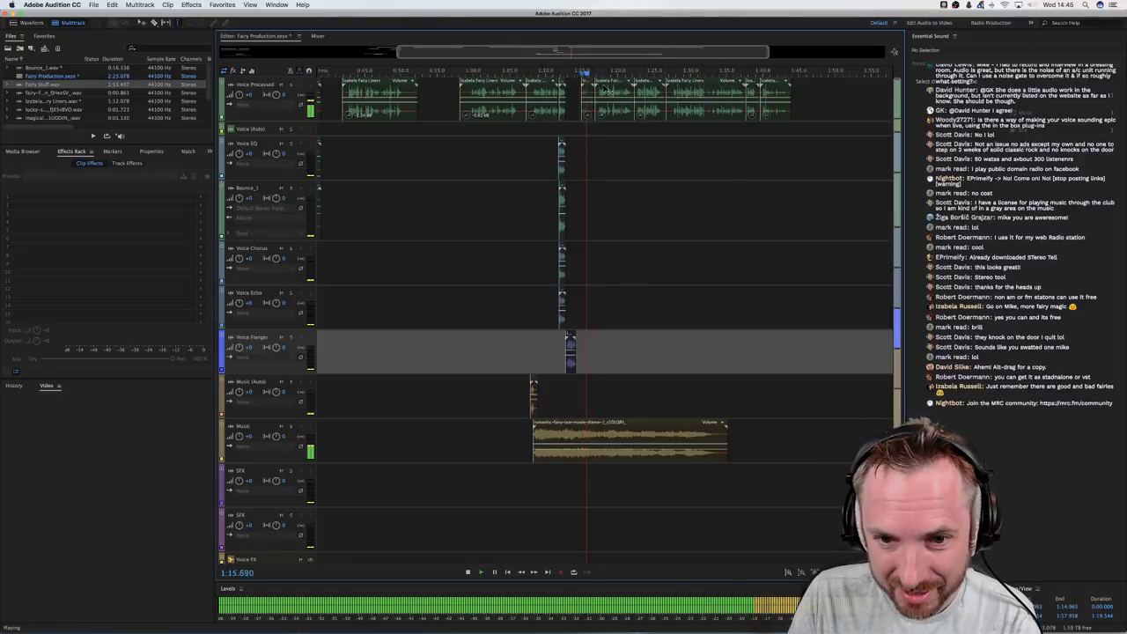
# Move the remaining Voice Processed clips about 7 seconds later so they start near 1:24
pyautogui.moveTo(613, 94); pyautogui.dragTo(807, 101)
pyautogui.press('space')
pyautogui.moveTo(650, 81); pyautogui.dragTo(699, 82)
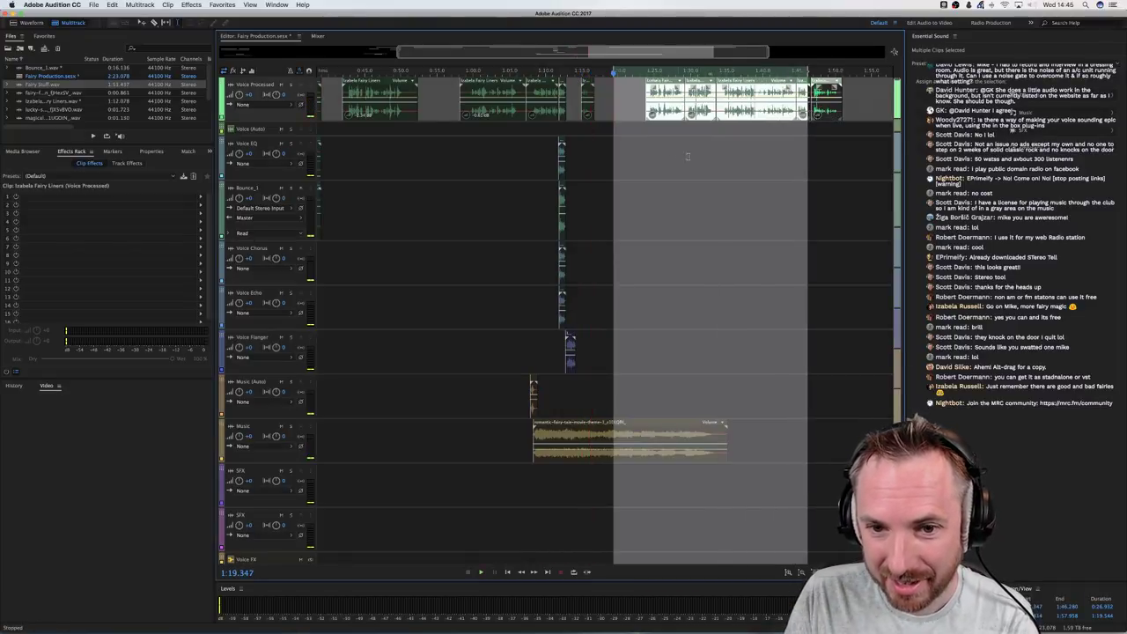
# Switch to Finder, place fairy-shiny-spells on the Bounce_1 track at about 1:14.7 and play the section
pyautogui.click(673, 156)
pyautogui.press('super+Tab')
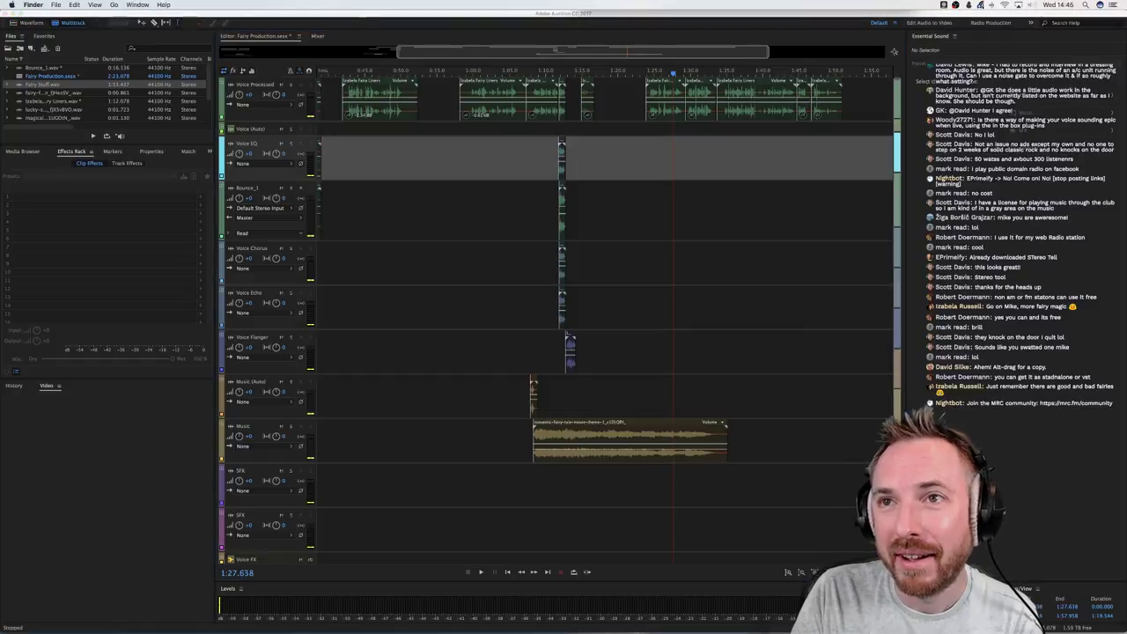
pyautogui.moveTo(695, 76); pyautogui.dragTo(583, 188)
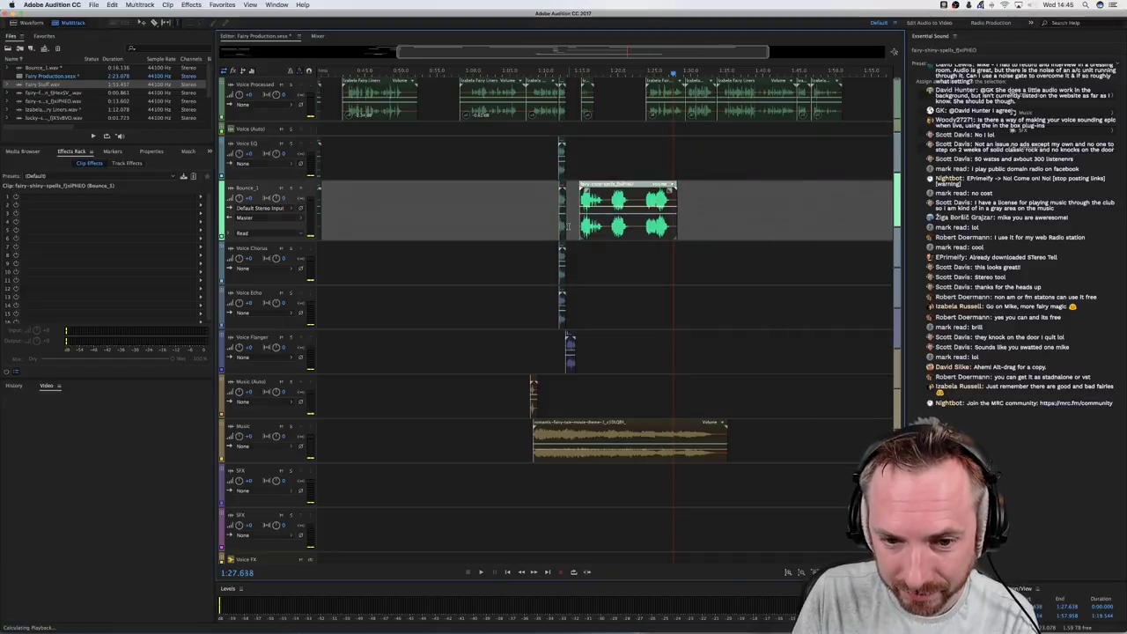
pyautogui.press('space')
pyautogui.click(529, 246)
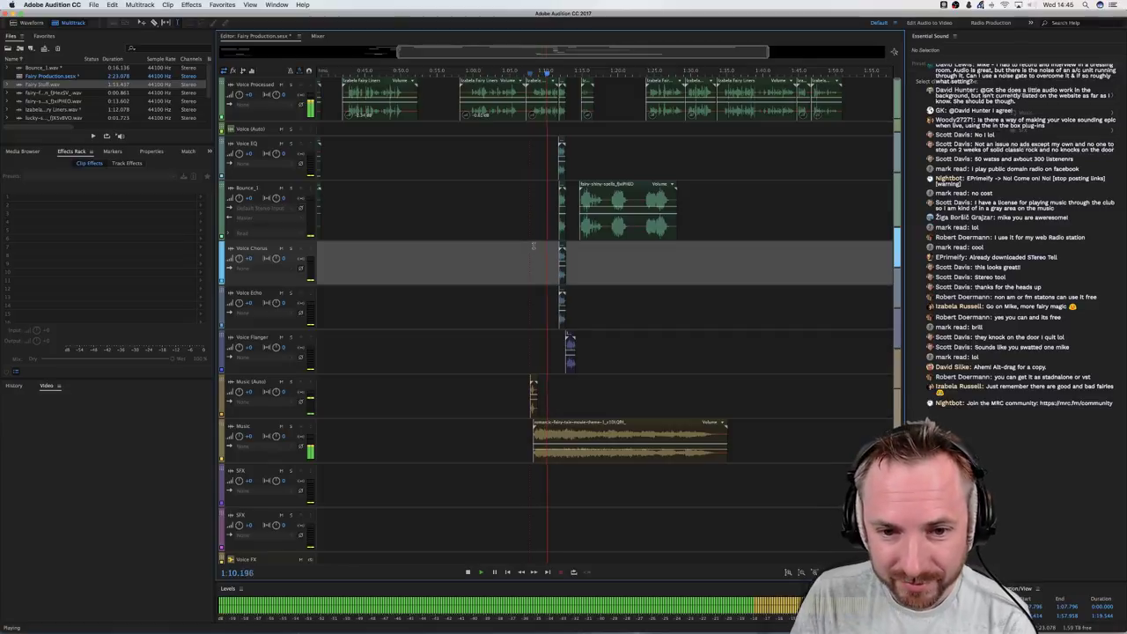
pyautogui.scroll(5, 573, 73)
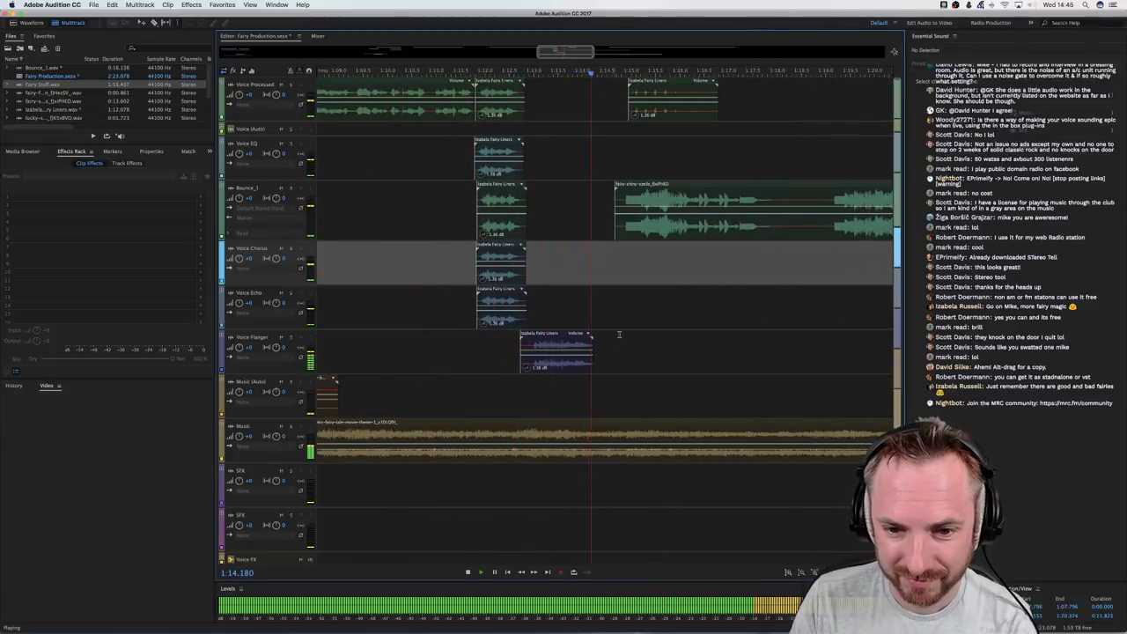
pyautogui.press('space')
# Shift the fairy-shiny-spells clip earlier to about 1:13.8 and play the transition from 1:13.415
pyautogui.hscroll(-5, 633, 234)
pyautogui.rightClick(631, 234)
pyautogui.click(703, 225)
pyautogui.hscroll(5, 727, 222)
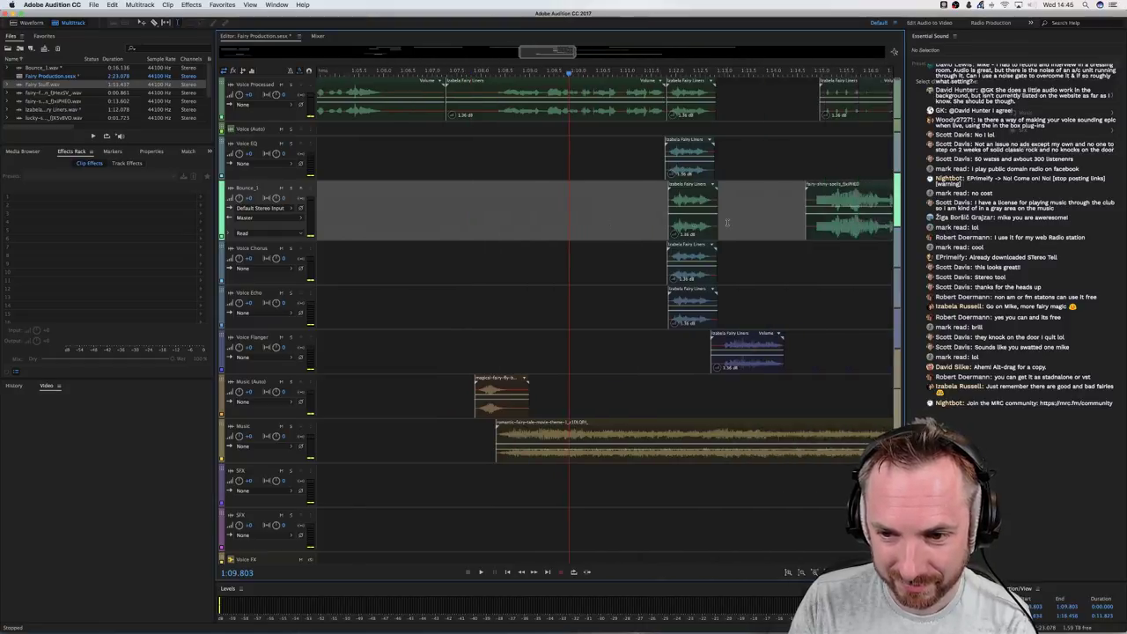
pyautogui.moveTo(708, 230); pyautogui.dragTo(666, 229)
pyautogui.click(527, 277)
pyautogui.press('space')
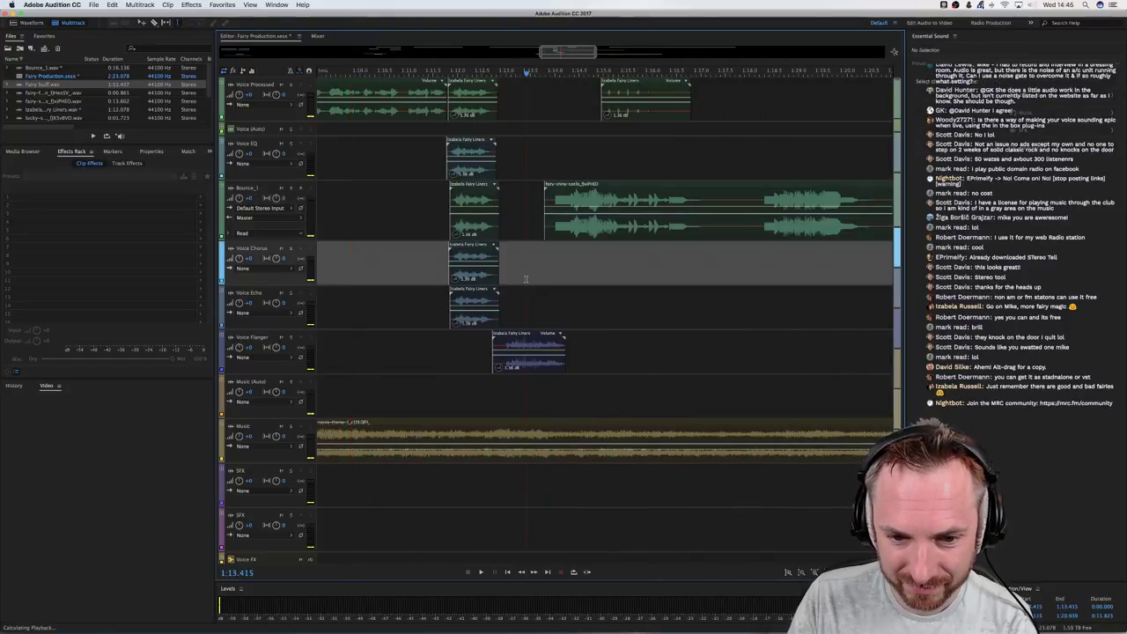
pyautogui.press('space')
# Delete the fairy-shiny-spells clip from the Bounce_1 track
pyautogui.moveTo(574, 227); pyautogui.dragTo(749, 230)
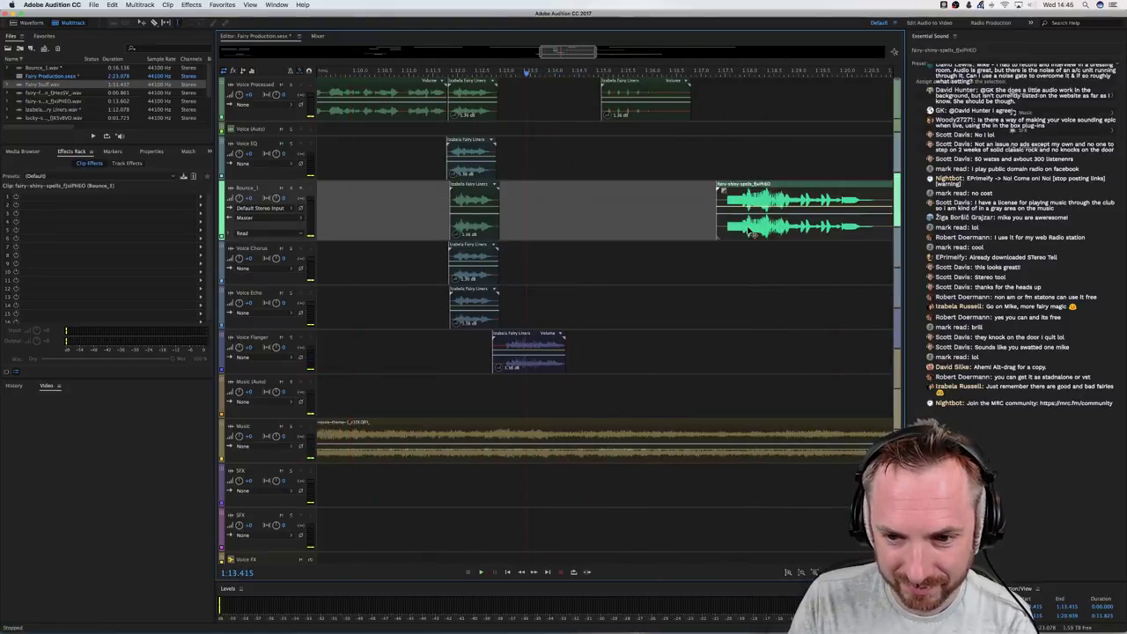
pyautogui.click(770, 232)
pyautogui.press('Delete')
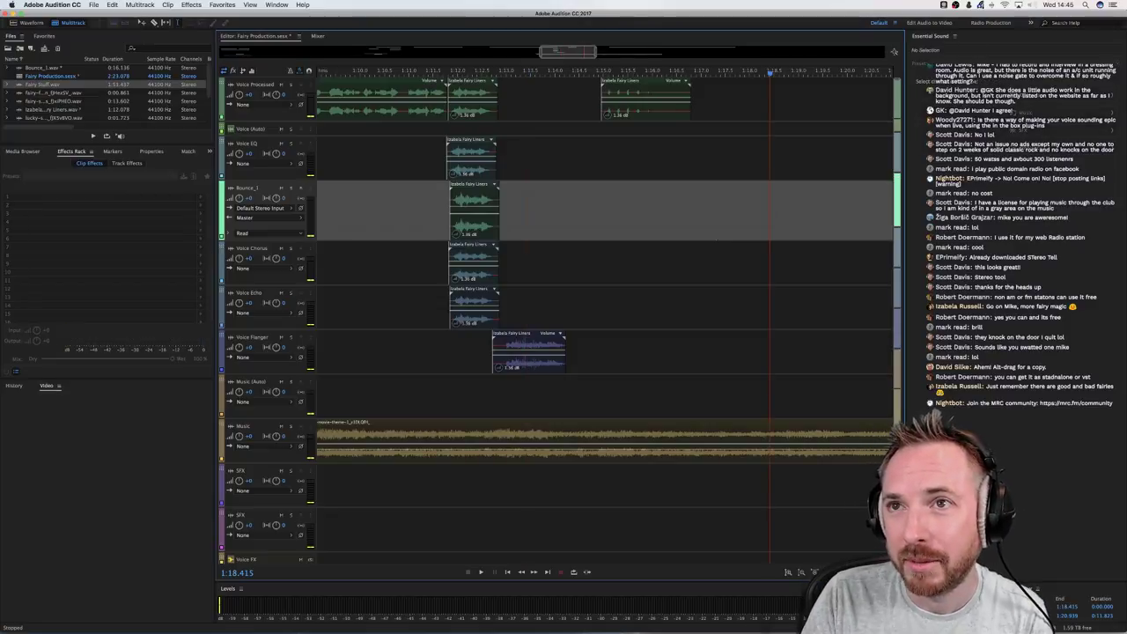
# Switch to Finder, add the short fairy-flight effect to the Bounce_1 track at about 1:14 and play it
pyautogui.press('super+Tab')
pyautogui.moveTo(643, 88); pyautogui.dragTo(531, 210)
pyautogui.click(546, 209)
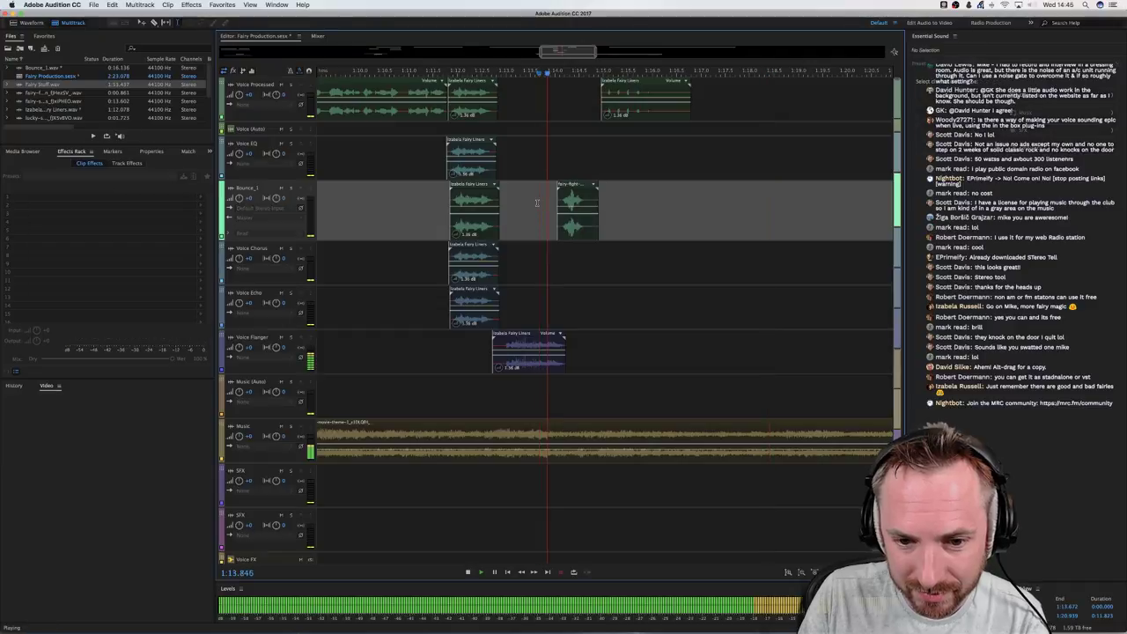
pyautogui.press('space')
# Move the short Voice Processed clip after the gap earlier to about 1:14.6 and play it with the fairy-flight effect
pyautogui.moveTo(625, 81); pyautogui.dragTo(607, 81)
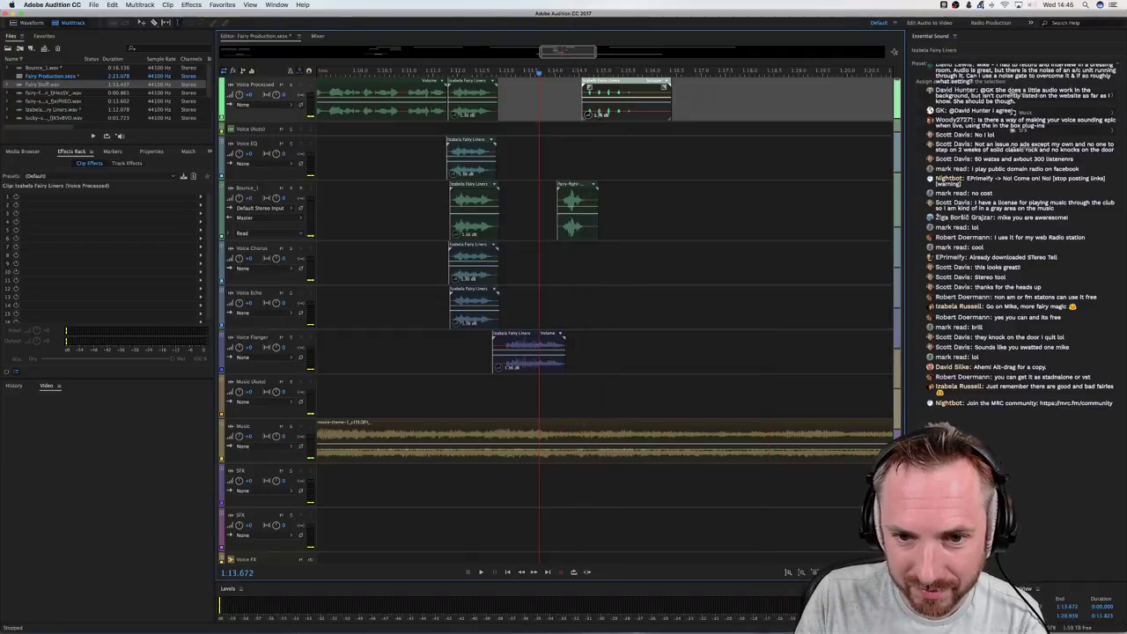
pyautogui.press('space')
pyautogui.scroll(-2, 604, 68)
pyautogui.scroll(-5, 603, 69)
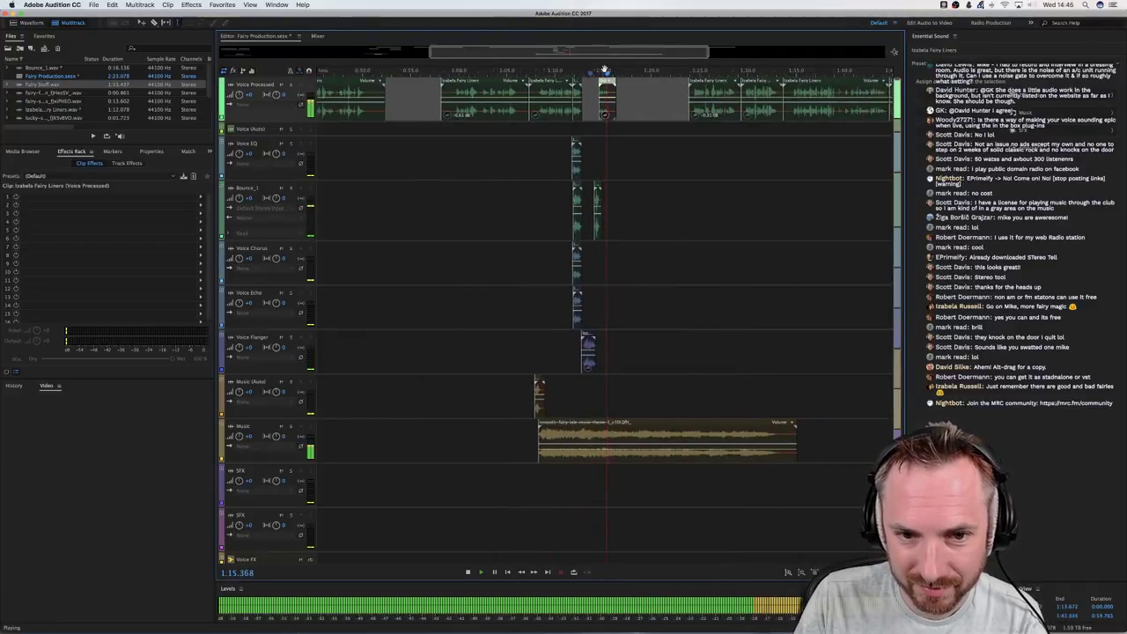
# Move the Voice Processed clip before the music earlier, leaving a small gap before the clip that starts near 1:07
pyautogui.click(541, 130)
pyautogui.moveTo(520, 121); pyautogui.dragTo(508, 121)
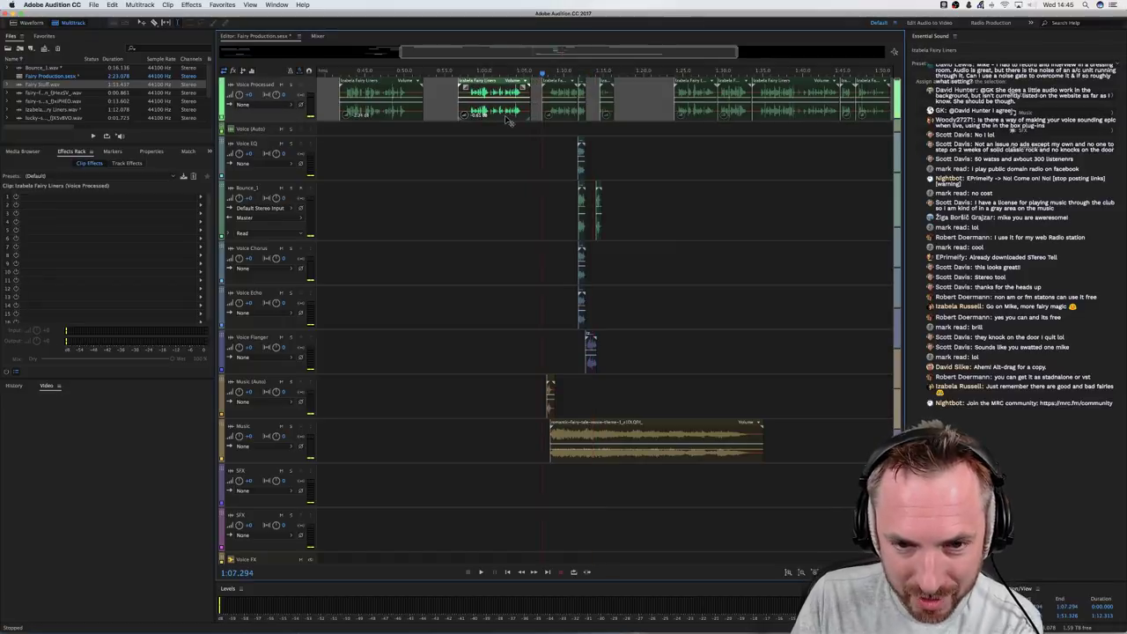
# Play the Voice Processed clips starting at about 1:41 and at about 1:29
pyautogui.click(687, 211)
pyautogui.hscroll(3, 737, 117)
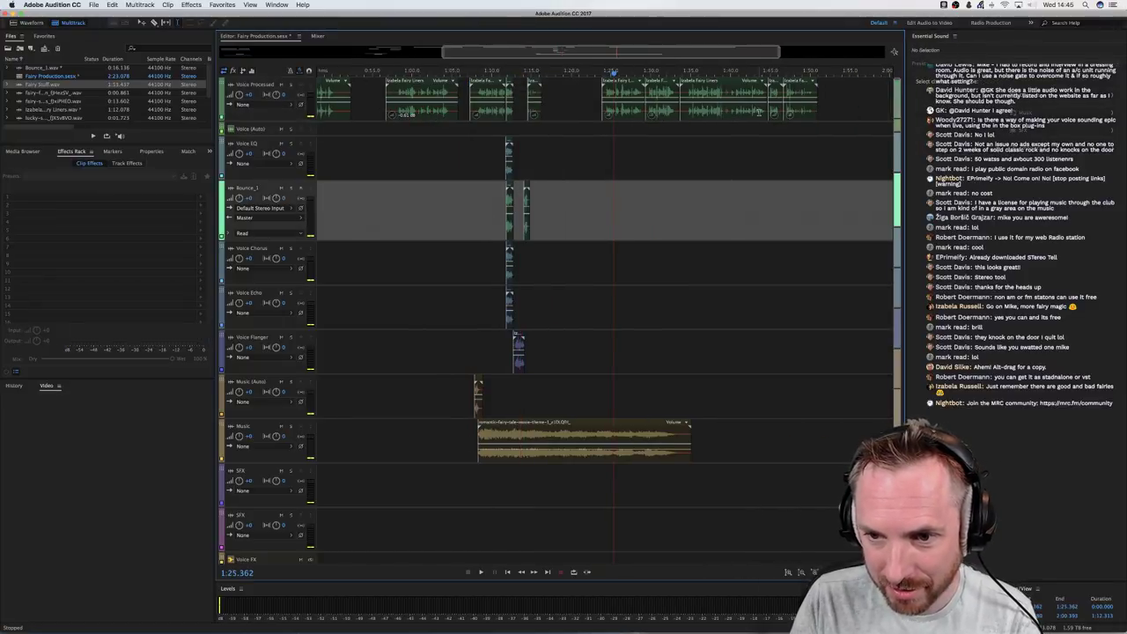
pyautogui.click(740, 125)
pyautogui.press('space')
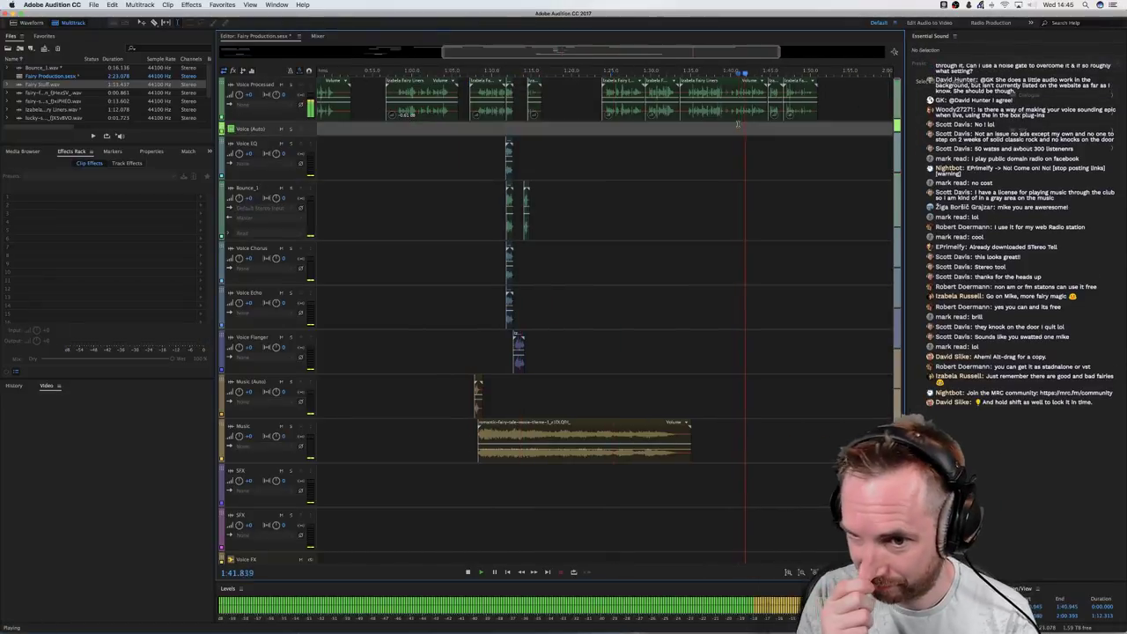
pyautogui.click(645, 131)
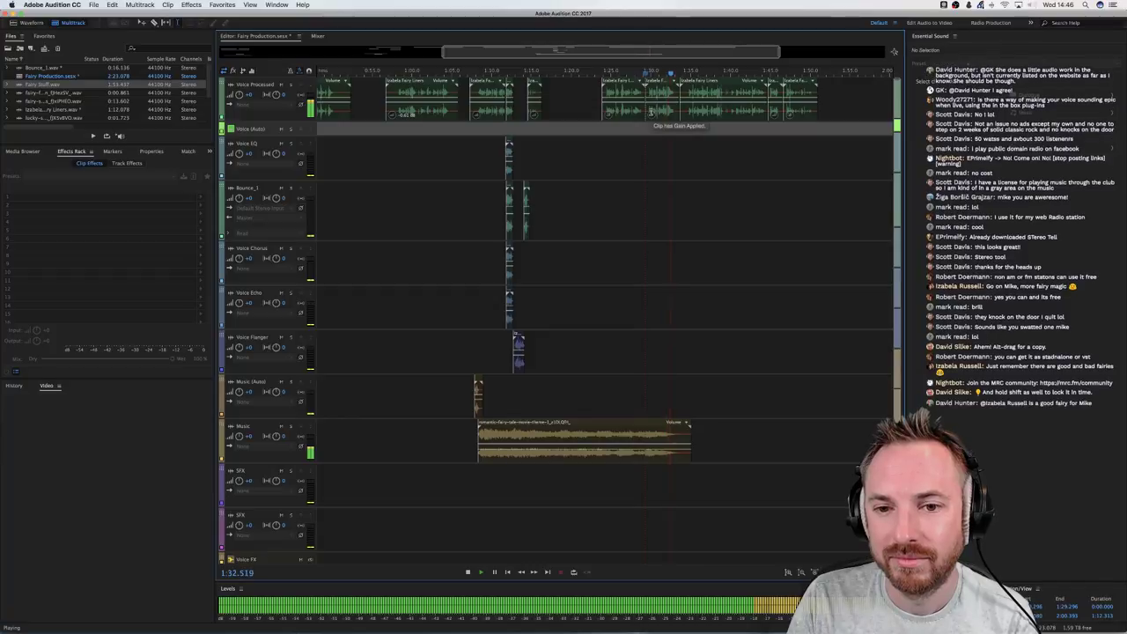
pyautogui.press('space')
# Play the last Voice Processed clip from about 2:02 and the opening of the session from the start
pyautogui.moveTo(650, 111); pyautogui.dragTo(789, 122)
pyautogui.click(789, 129)
pyautogui.press('space')
pyautogui.scroll(-5, 817, 69)
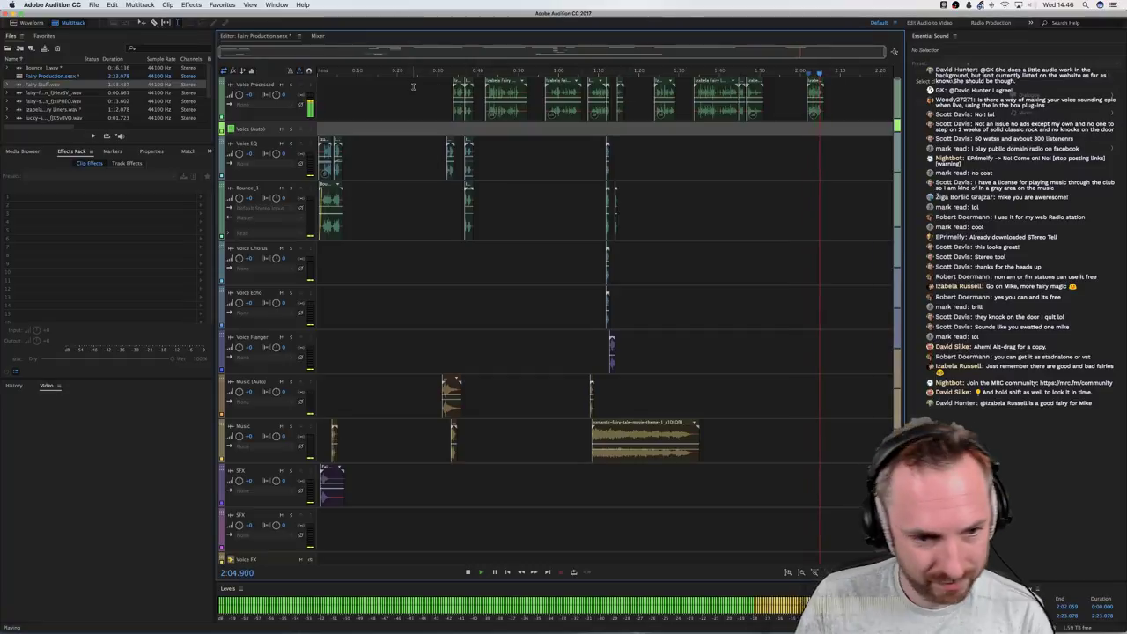
pyautogui.press('space')
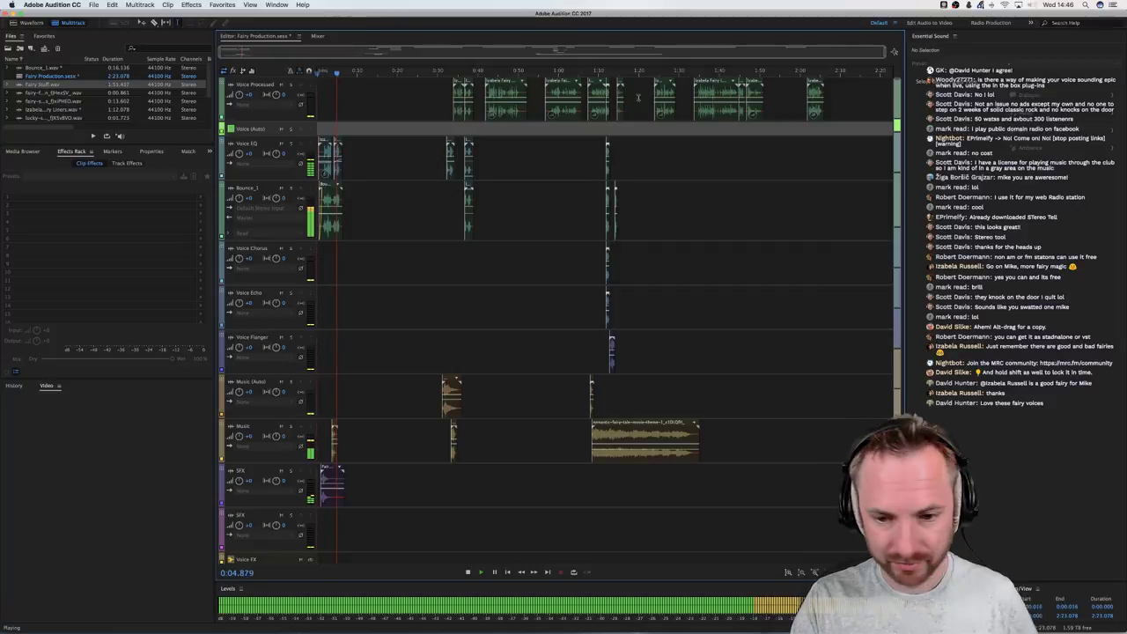
pyautogui.press('space')
# Place the playhead in the empty space after the last Voice Processed clip, at about 2:09.9
pyautogui.click(369, 153)
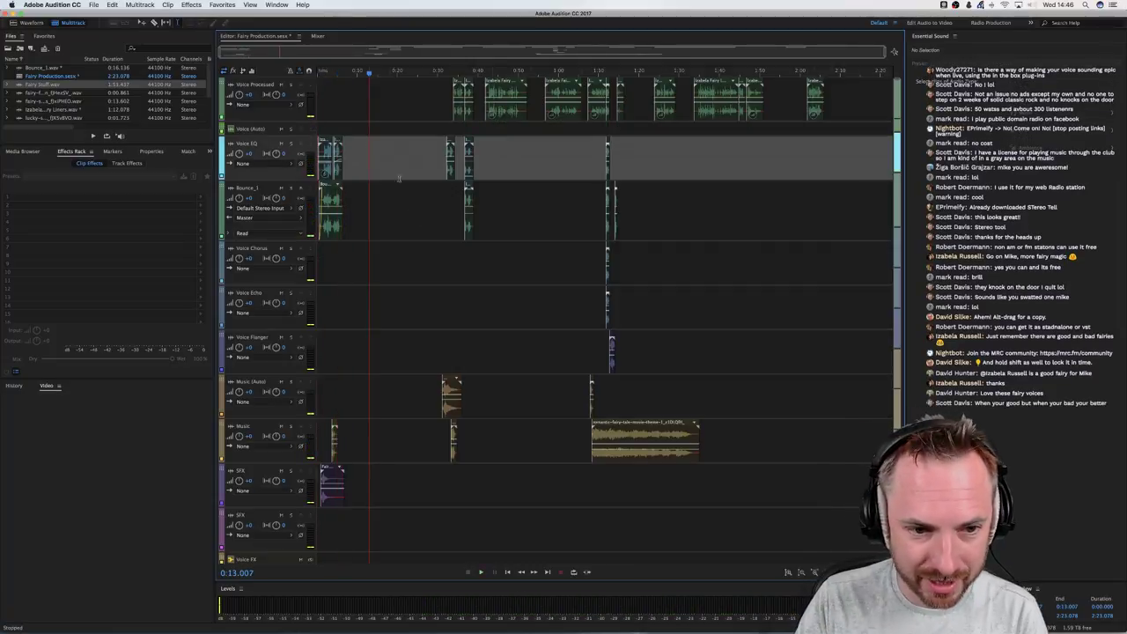
pyautogui.click(807, 141)
pyautogui.scroll(5, 824, 74)
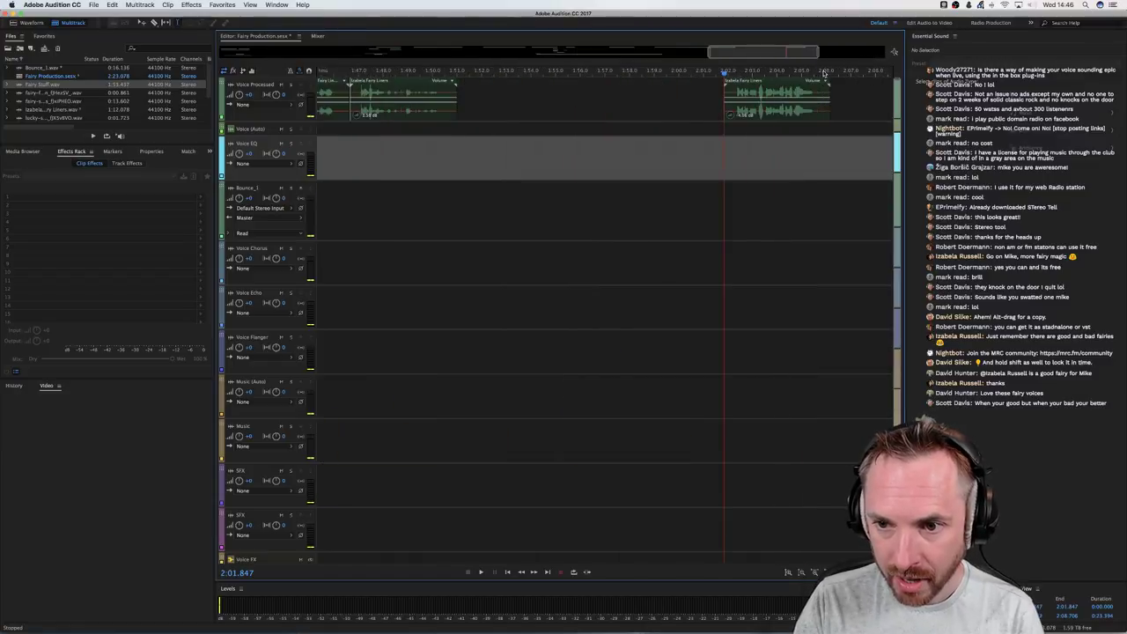
pyautogui.hscroll(5, 825, 73)
pyautogui.click(584, 90)
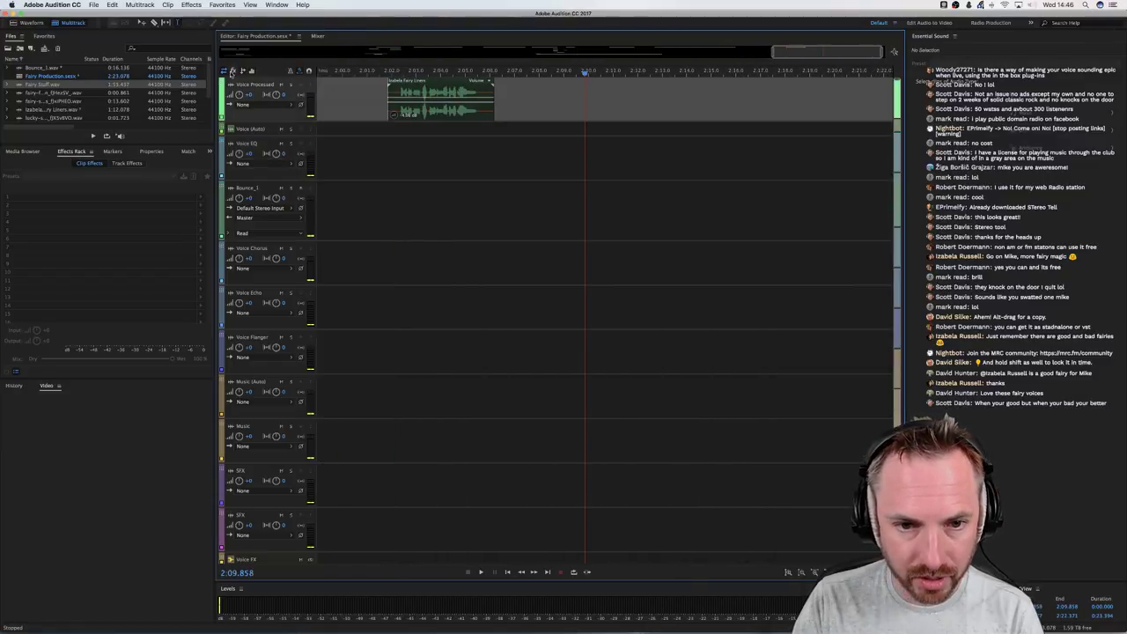
# Create a new stereo 44100 Hz, 16-bit audio file and open the Generate Speech effect for it
pyautogui.click(27, 23)
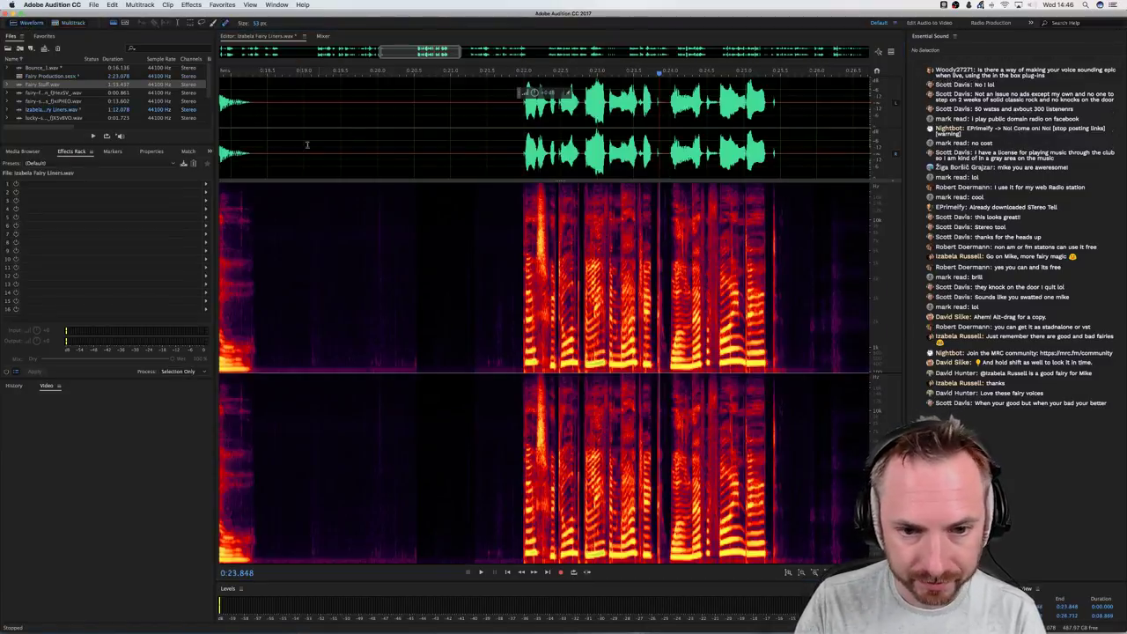
pyautogui.press('super+shift+n')
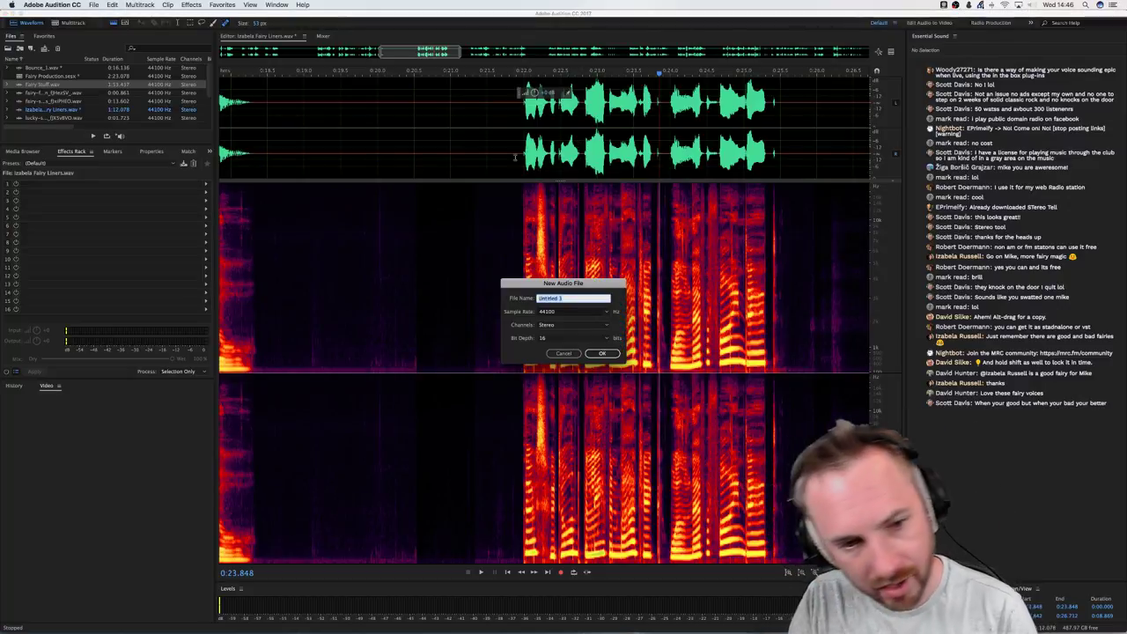
pyautogui.press('Return')
pyautogui.click(191, 5)
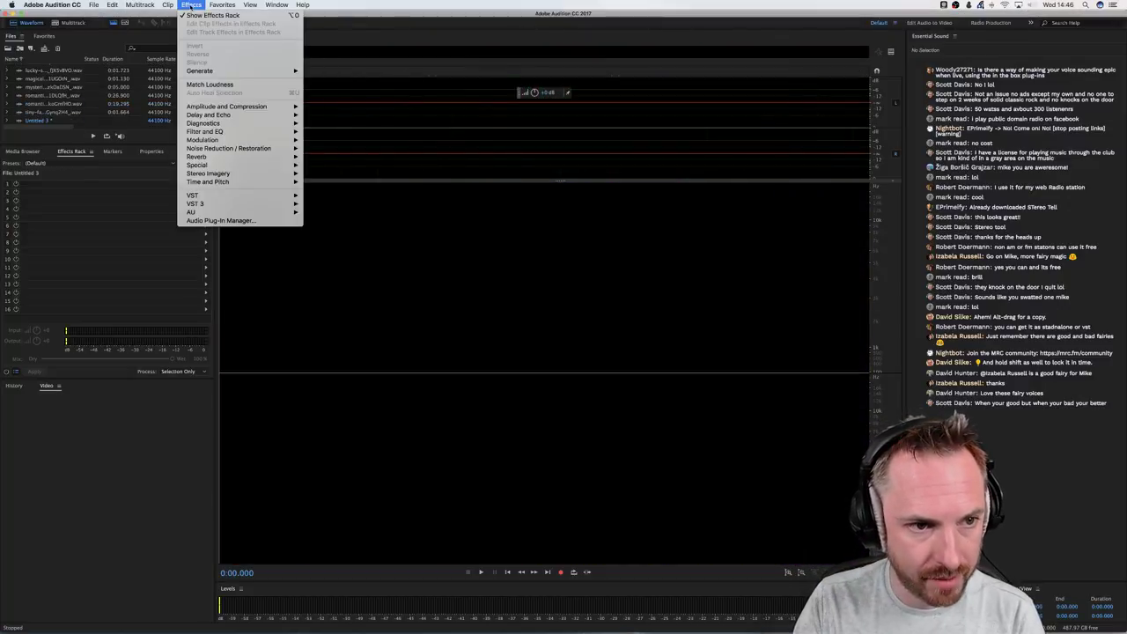
pyautogui.moveTo(237, 70)
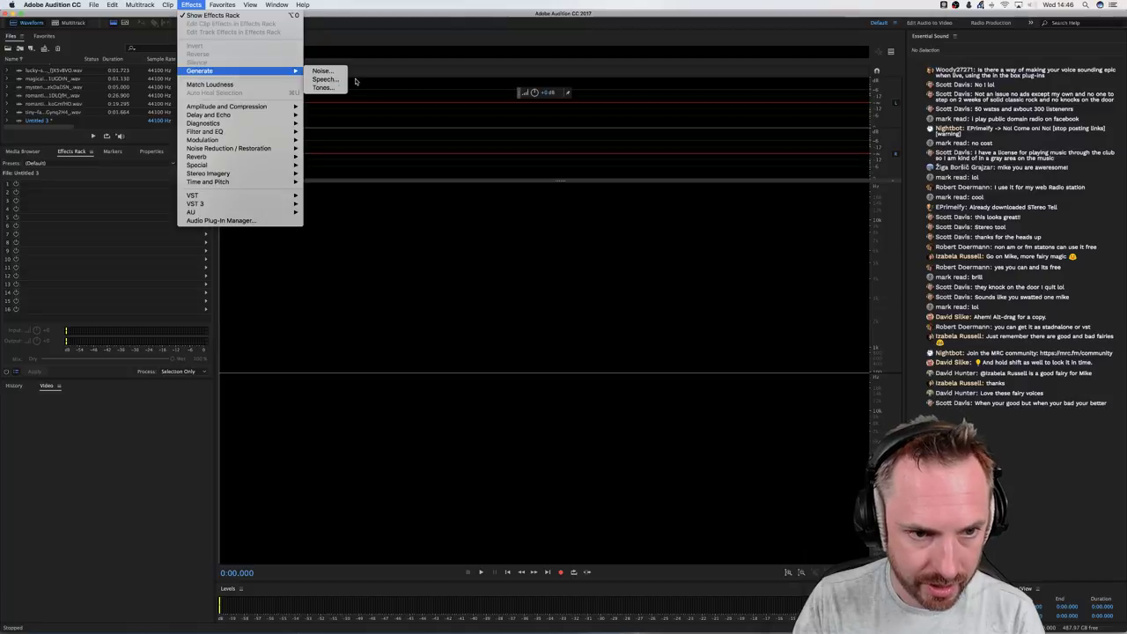
pyautogui.click(335, 83)
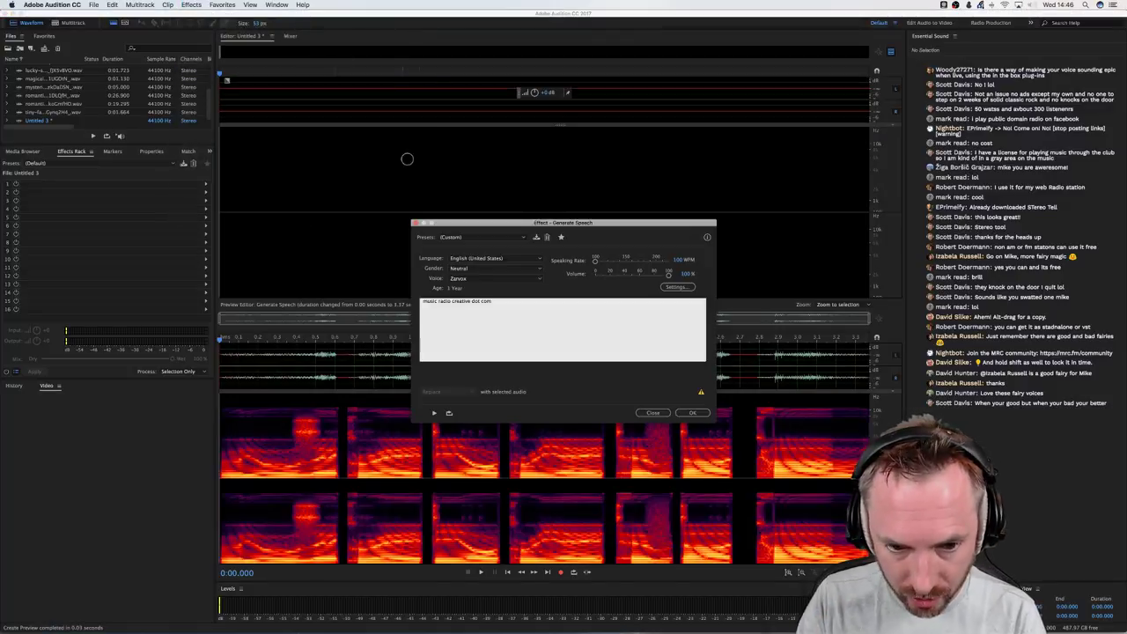
# Examine the presets, languages, genders and neutral voices offered for the generated speech
pyautogui.click(456, 238)
pyautogui.click(433, 224)
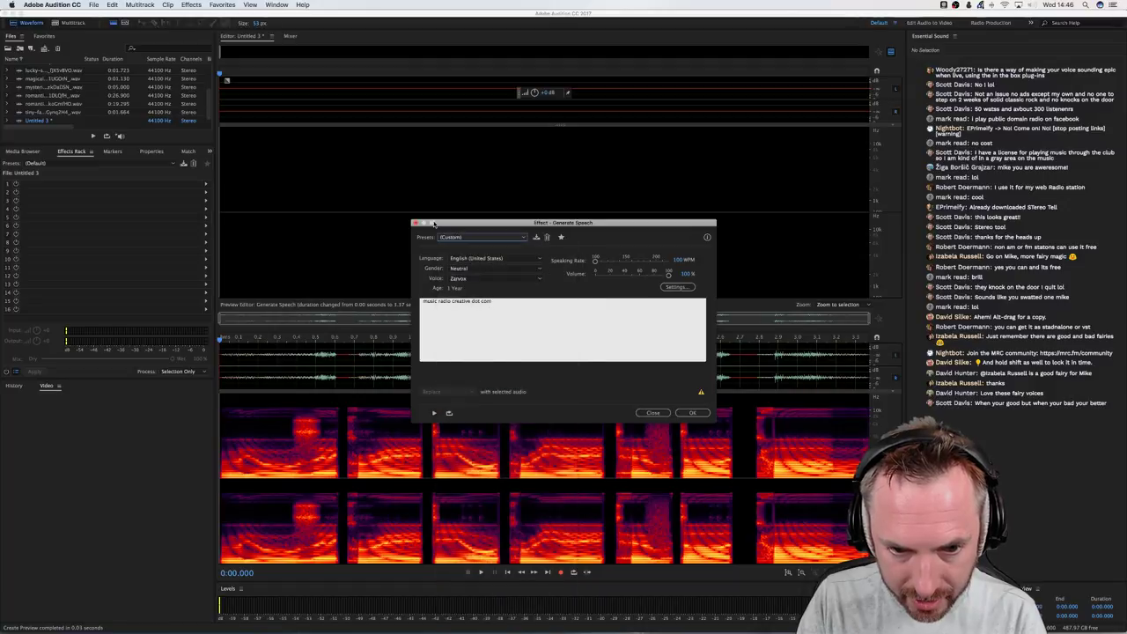
pyautogui.click(471, 260)
pyautogui.click(468, 261)
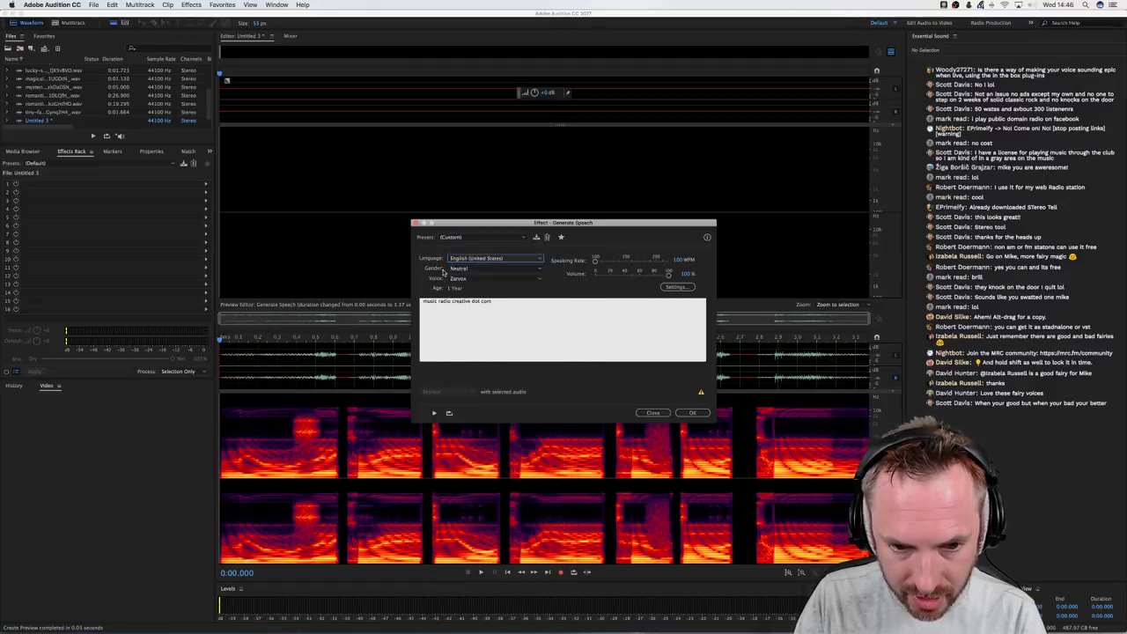
pyautogui.click(457, 268)
pyautogui.click(464, 293)
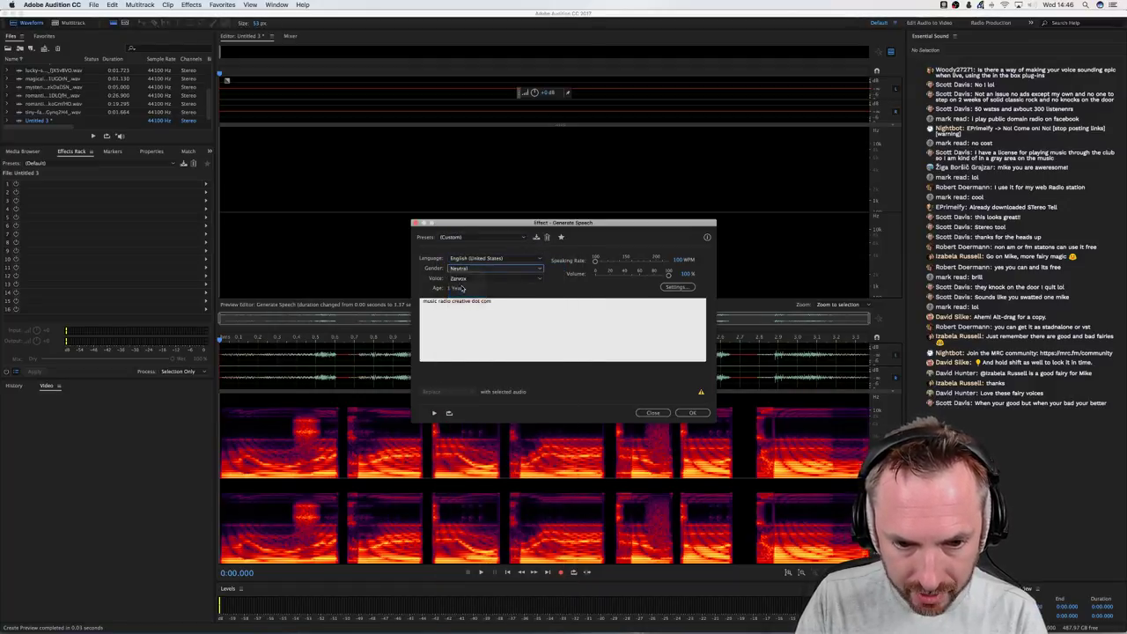
pyautogui.click(465, 279)
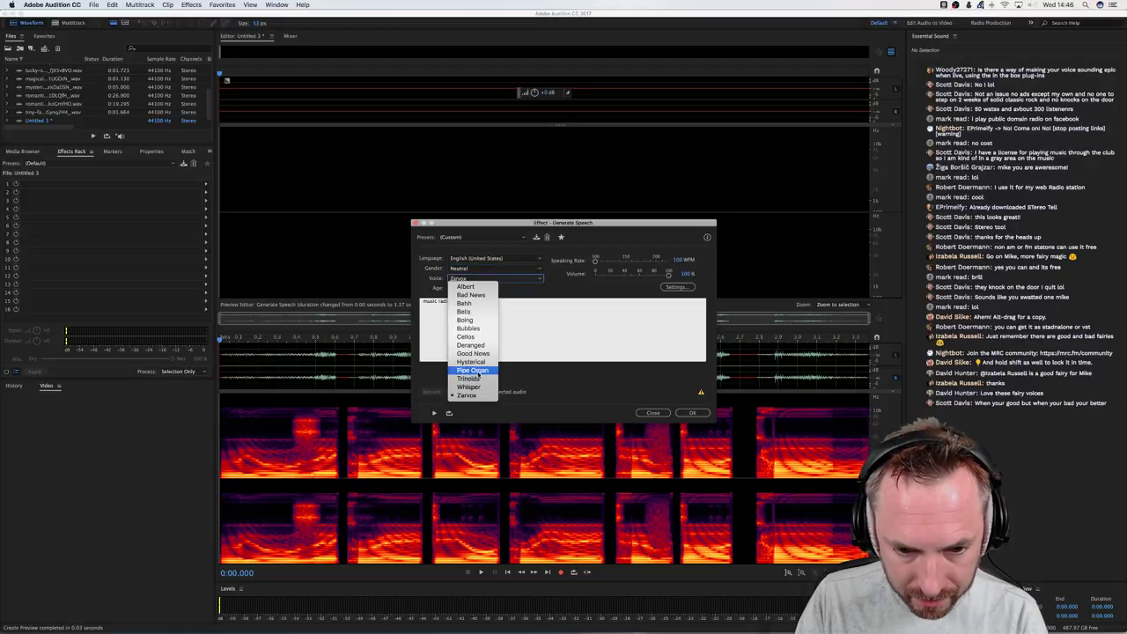
pyautogui.click(523, 353)
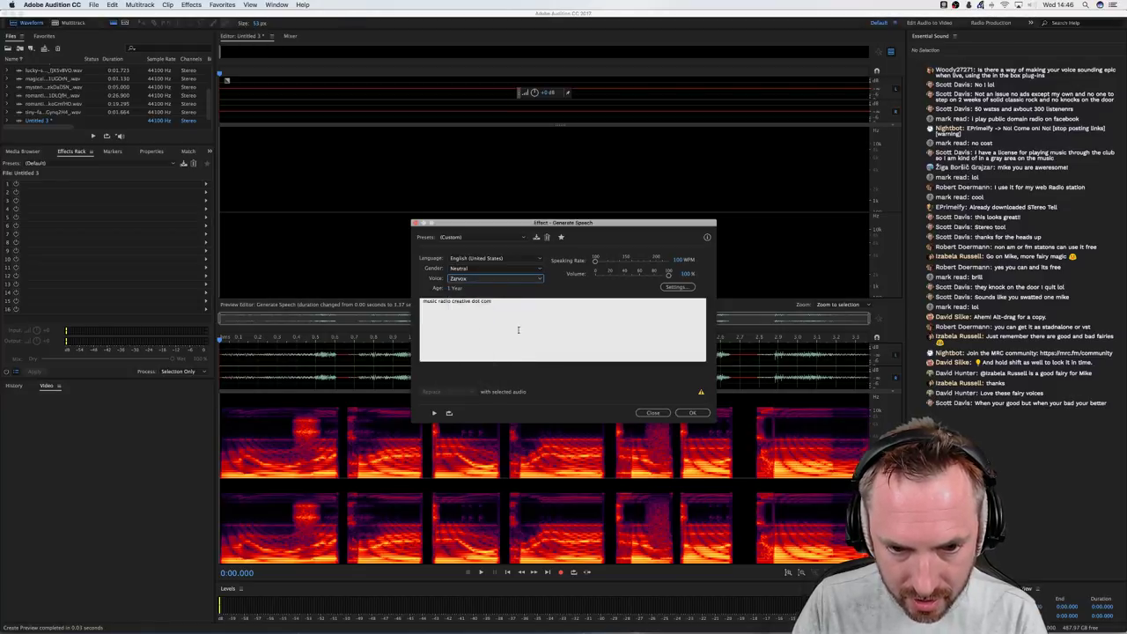
# Set the generated speech to the Female gender and the Princess voice
pyautogui.click(480, 258)
pyautogui.click(457, 266)
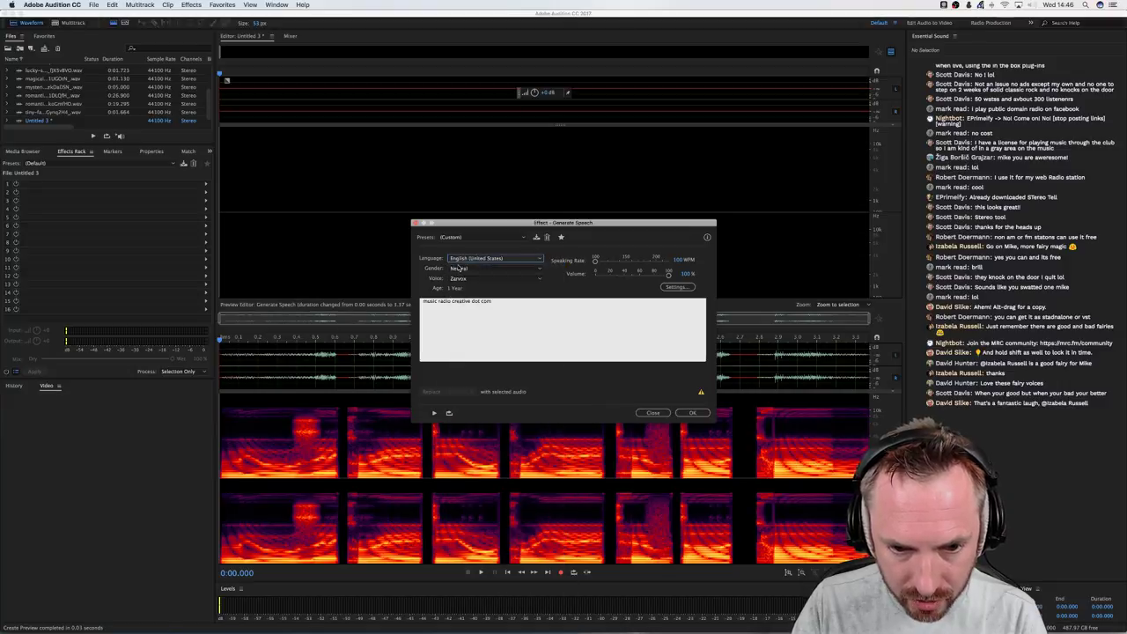
pyautogui.click(457, 266)
pyautogui.click(463, 277)
pyautogui.click(477, 279)
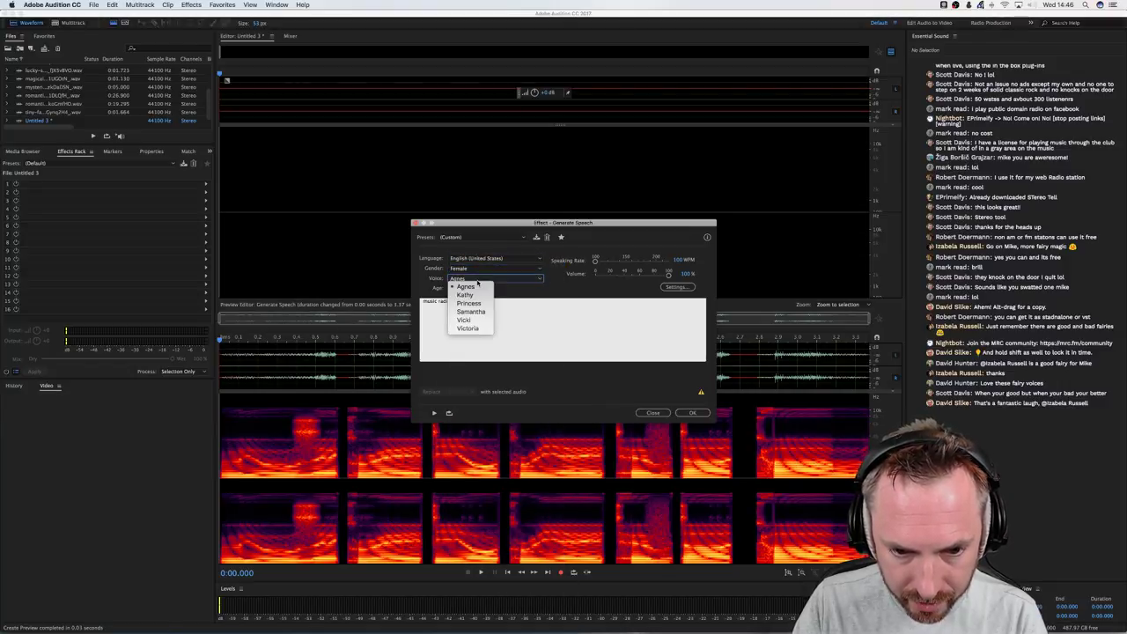
pyautogui.click(473, 302)
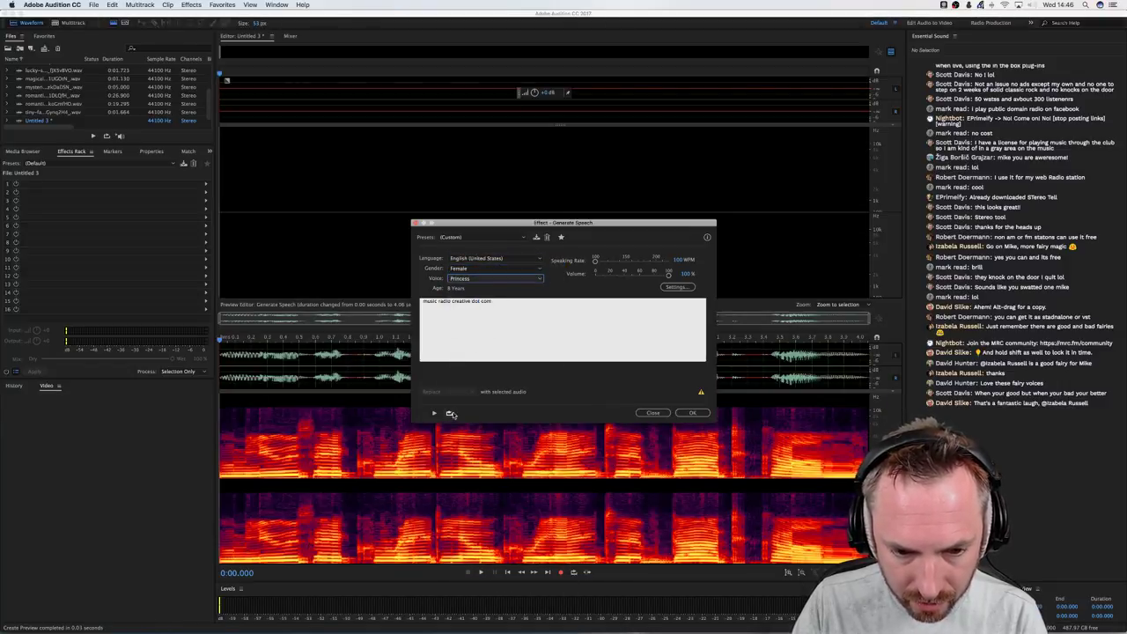
# Replace the speech text with "I am a tiny little fairy but one day I hope to be a big fairy", generate it and play it
pyautogui.click(518, 343)
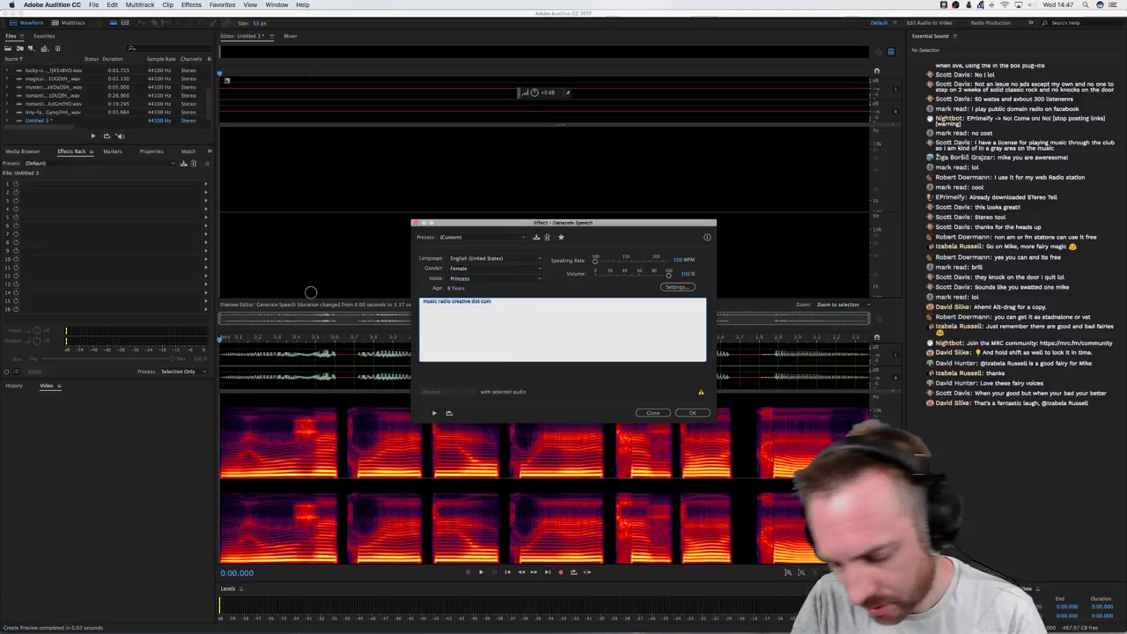
pyautogui.write('I am a')
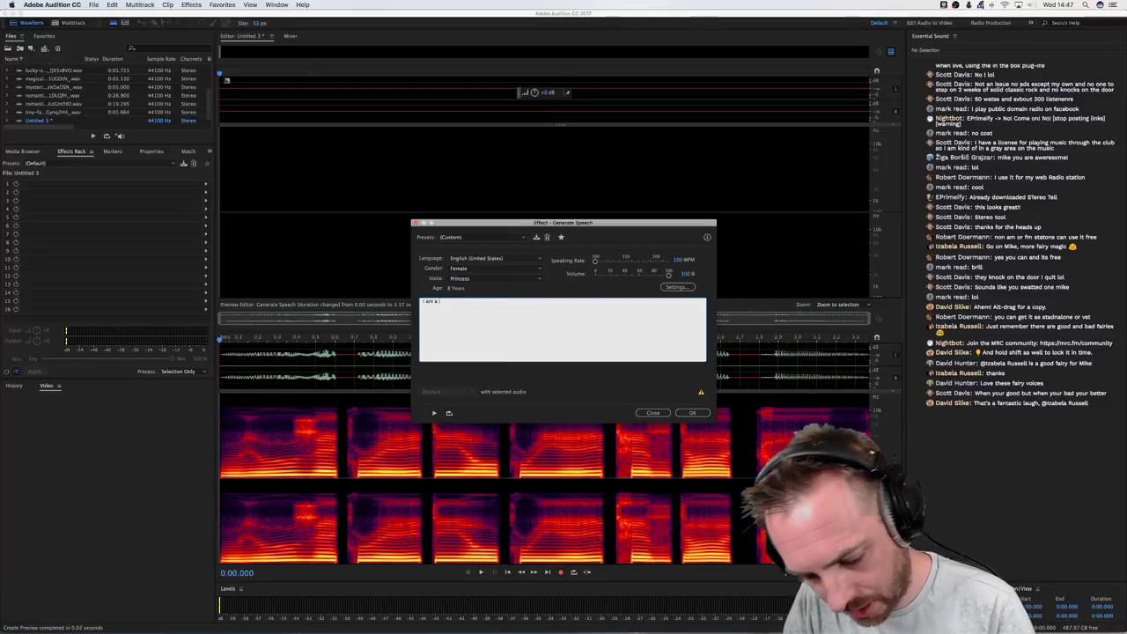
pyautogui.write(' tiny fittl')
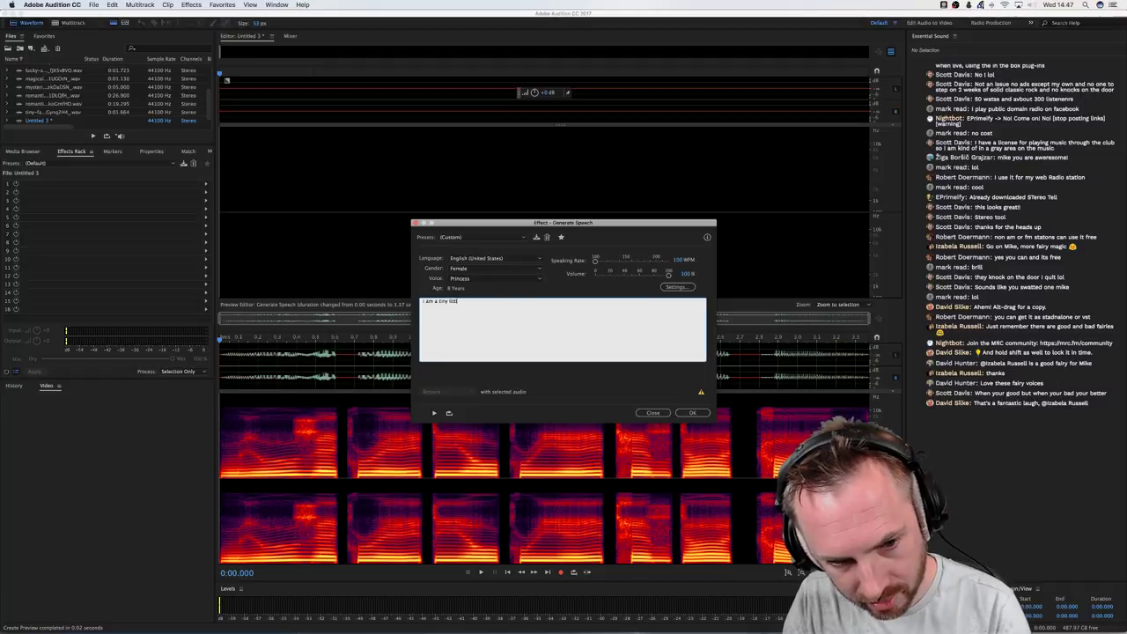
pyautogui.write('e fairy but o')
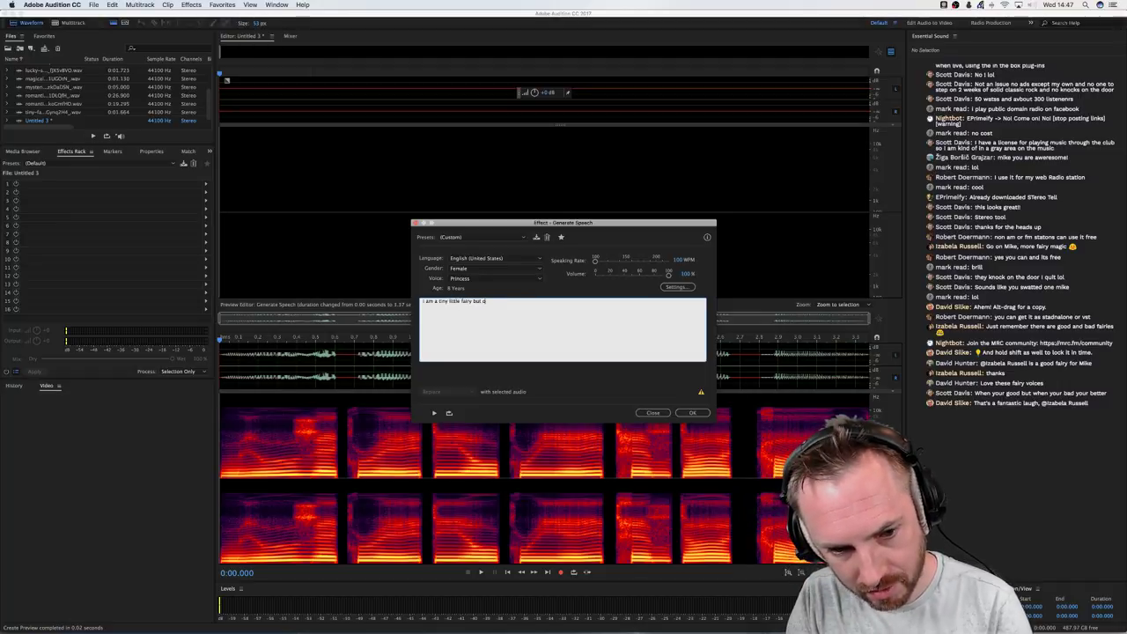
pyautogui.write('ne day I hope to be a bi')
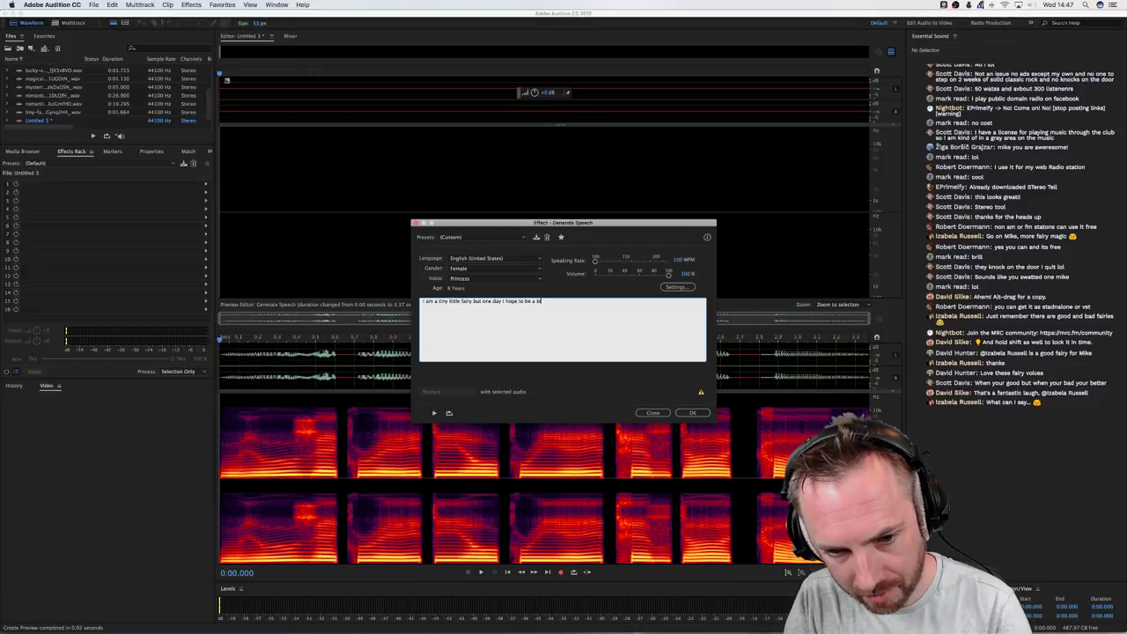
pyautogui.write('g fairy')
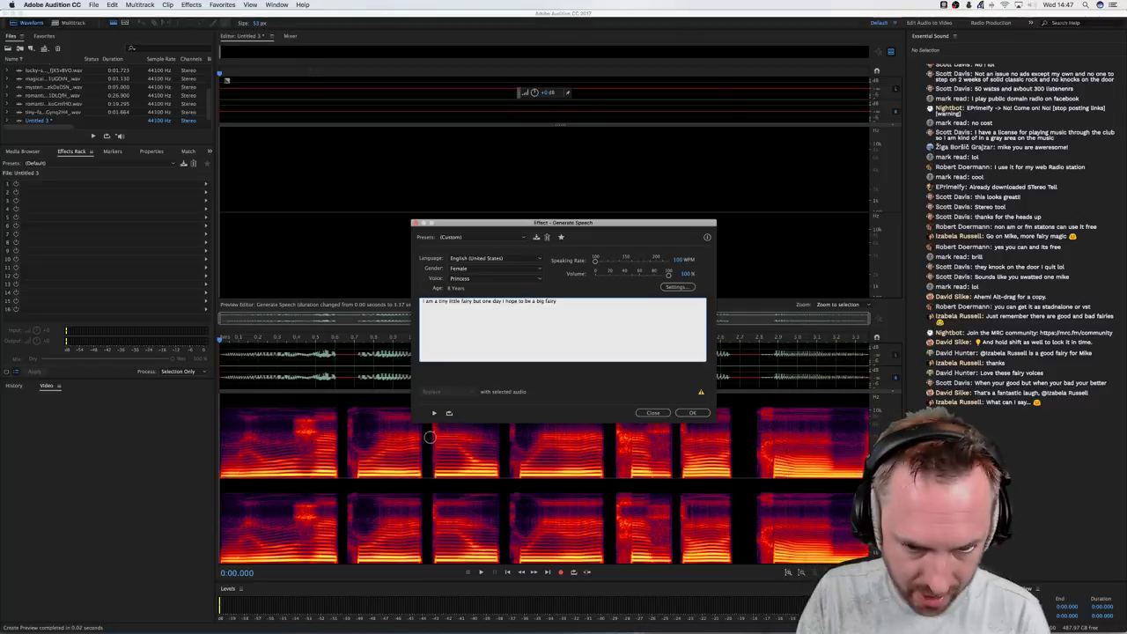
pyautogui.click(693, 416)
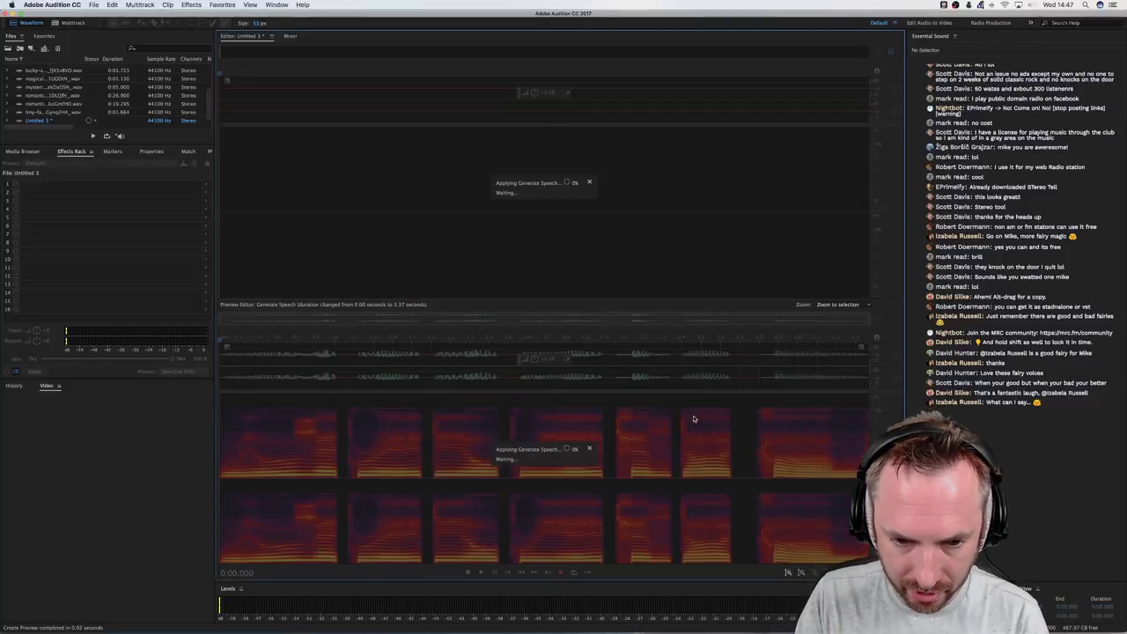
pyautogui.press('space')
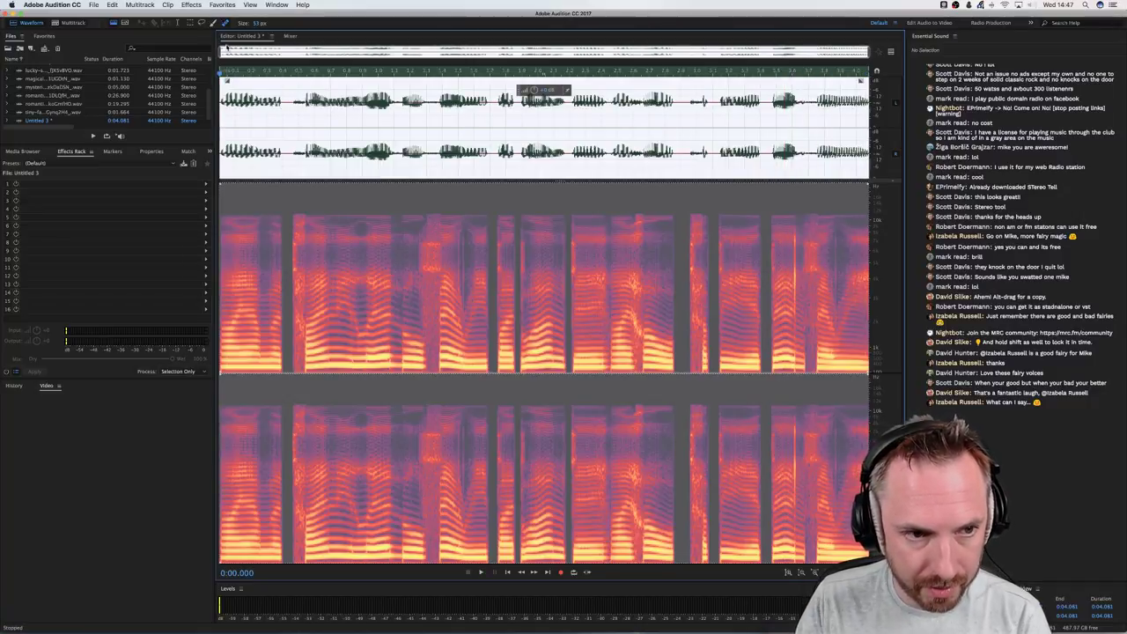
# Reopen Generate Speech, raise the speaking rate to about 139 WPM, preview it and replace the existing speech
pyautogui.click(185, 6)
pyautogui.moveTo(277, 72)
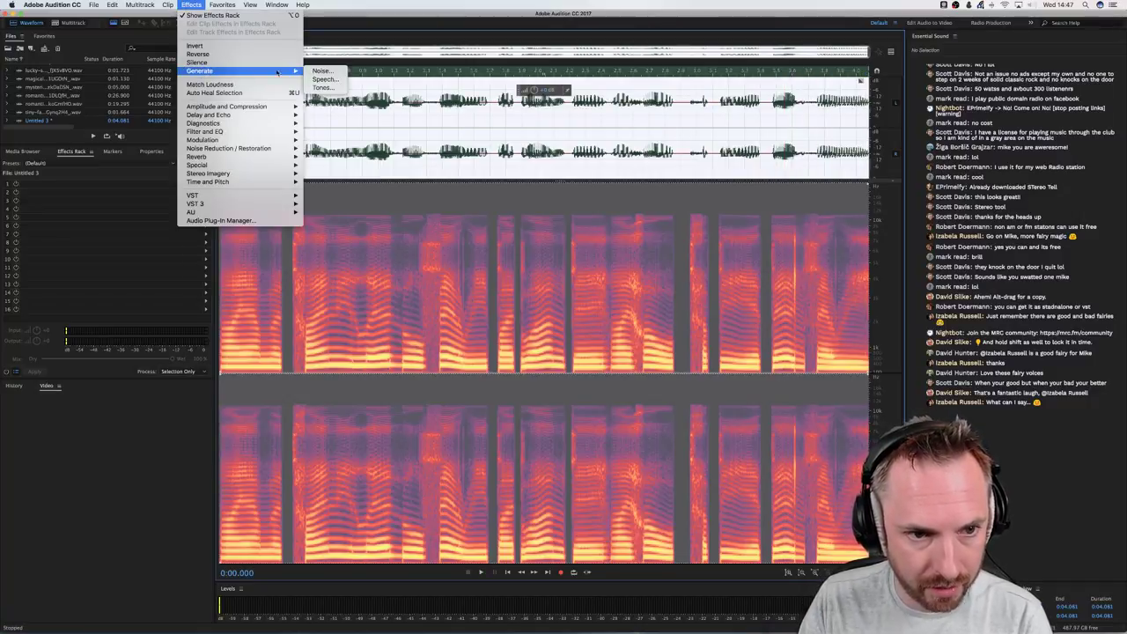
pyautogui.click(324, 79)
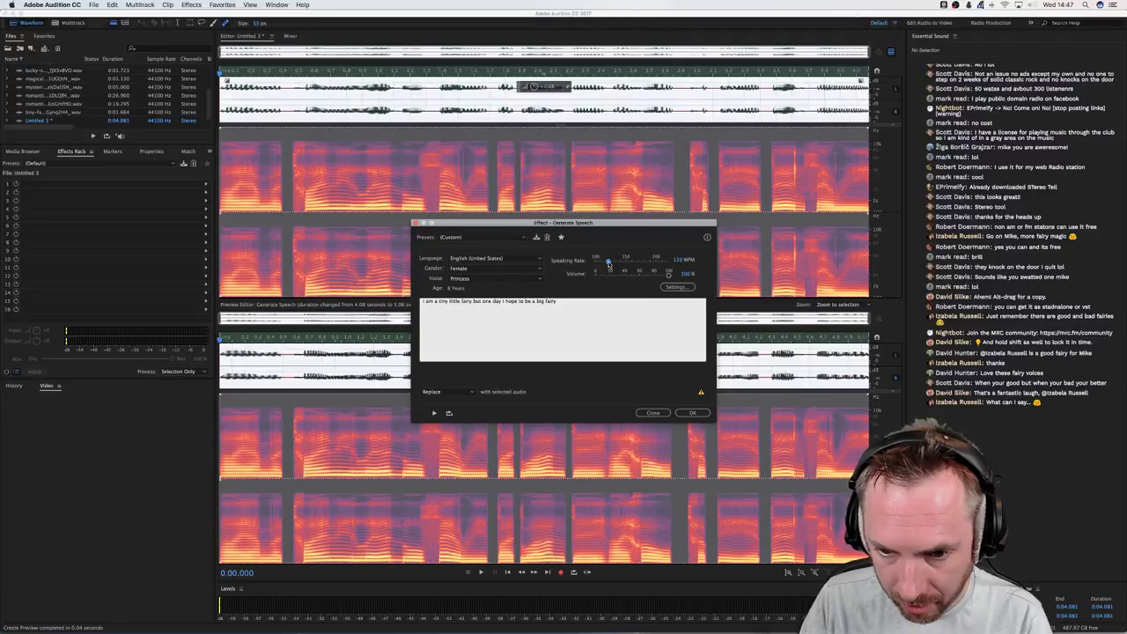
pyautogui.press('space')
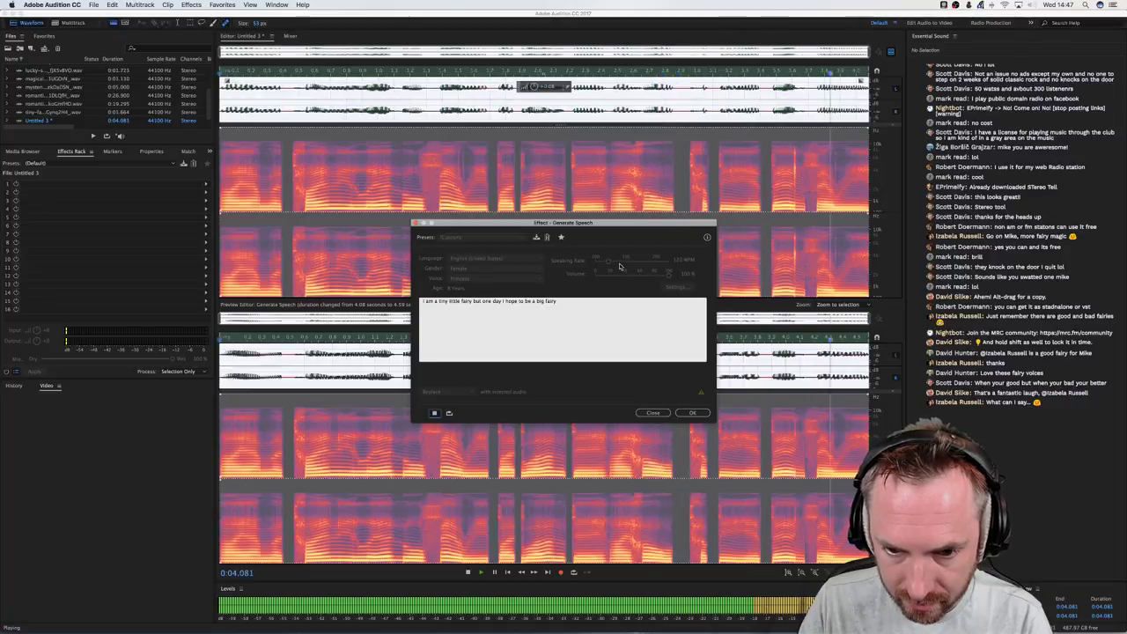
pyautogui.moveTo(616, 264); pyautogui.dragTo(620, 265)
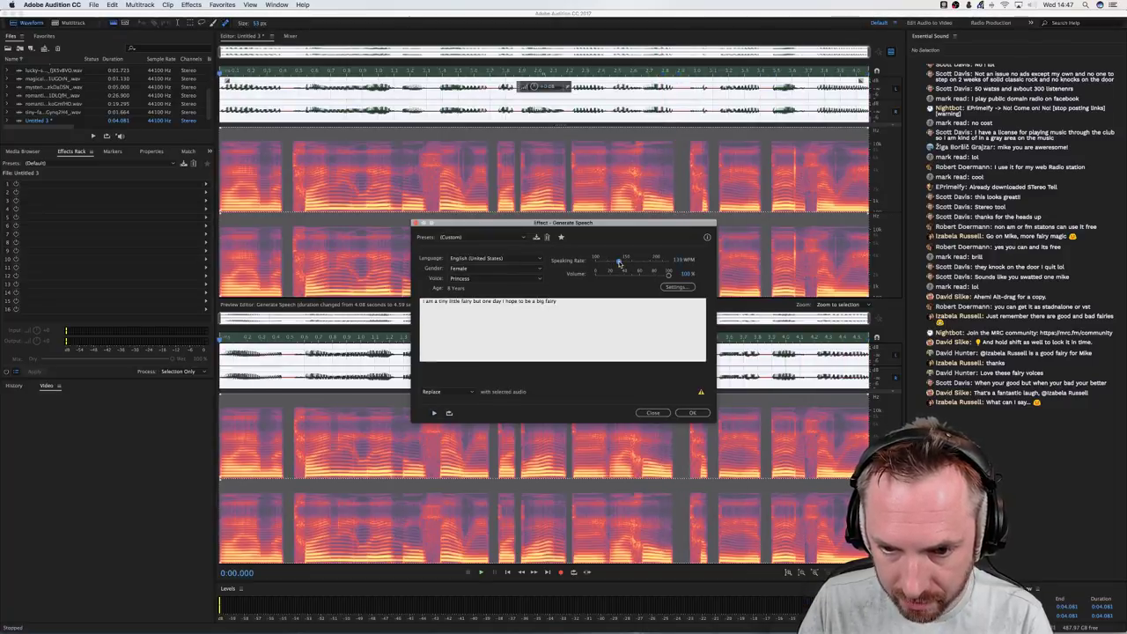
pyautogui.press('space')
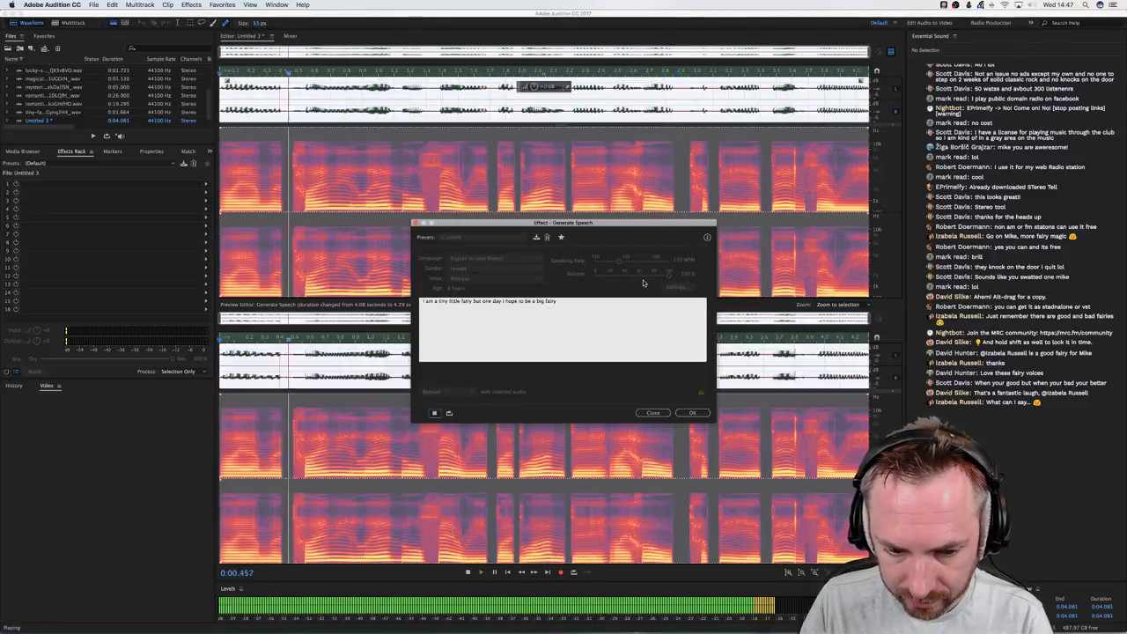
pyautogui.click(684, 413)
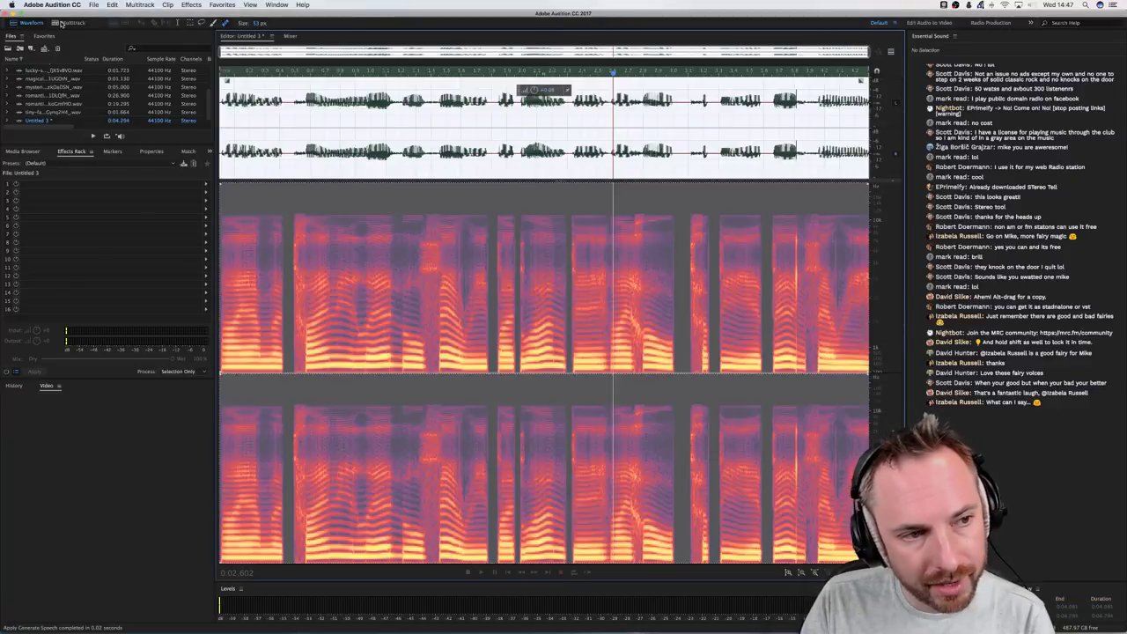
# Return to the multitrack session, place the generated speech file Untitled 3 on the Voice Processed track at about 2:17, and play it
pyautogui.click(63, 23)
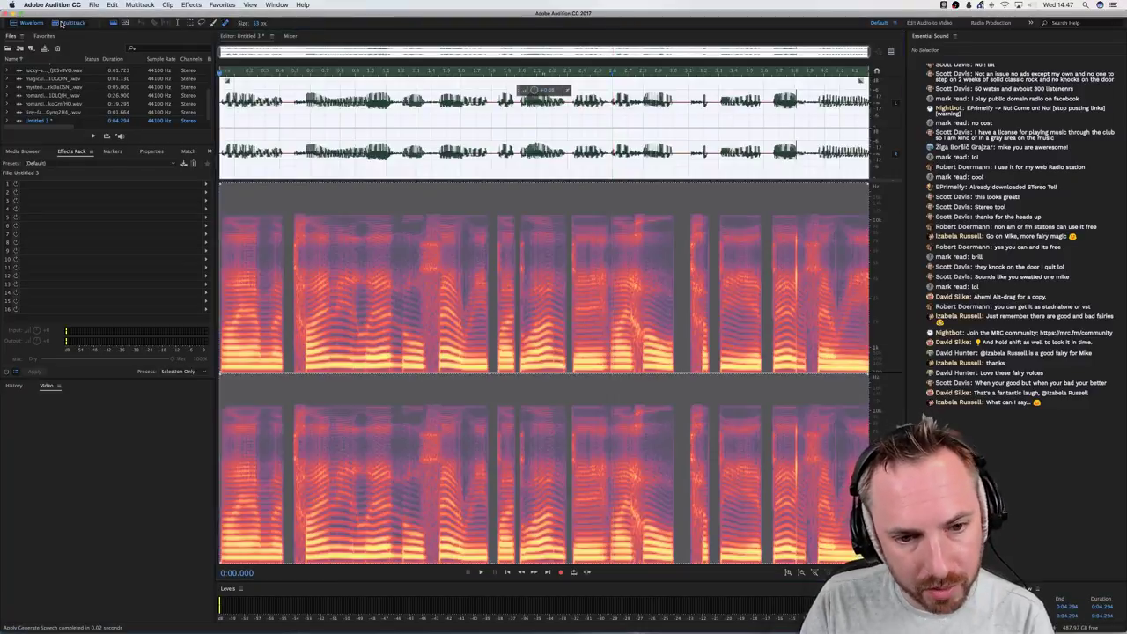
pyautogui.scroll(-3, 77, 95)
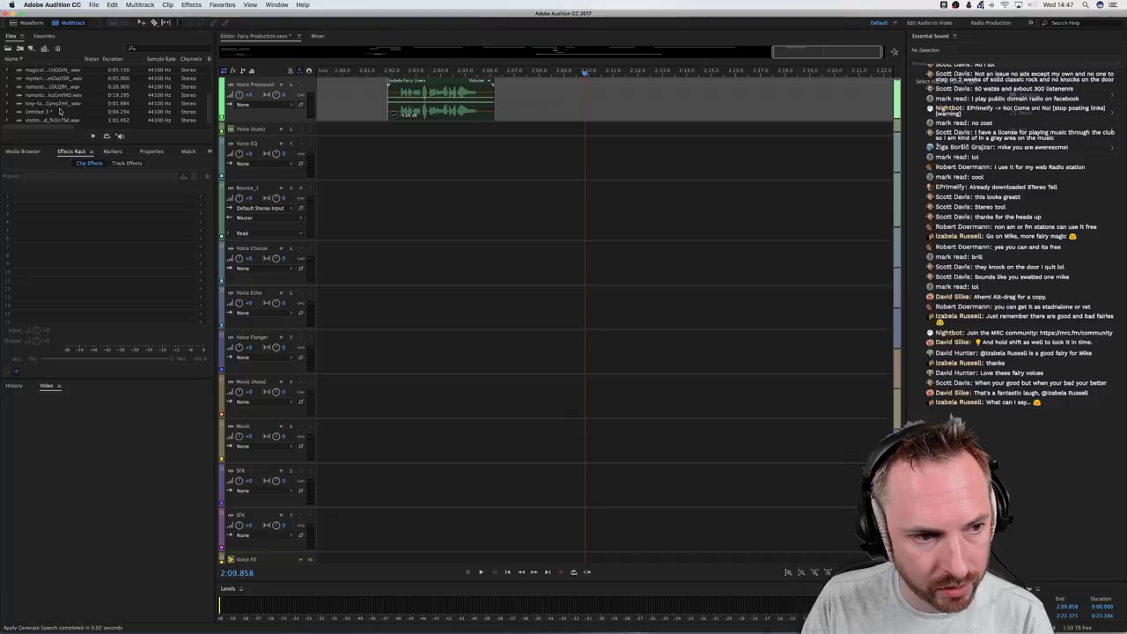
pyautogui.moveTo(50, 115); pyautogui.dragTo(771, 116)
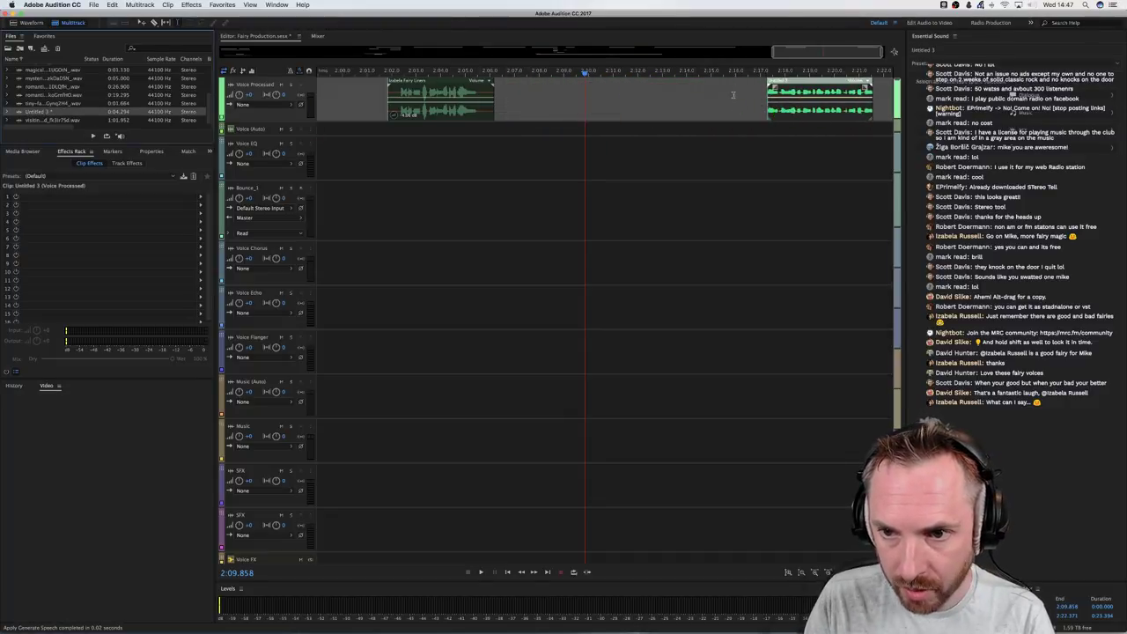
pyautogui.scroll(-2, 760, 74)
pyautogui.click(803, 125)
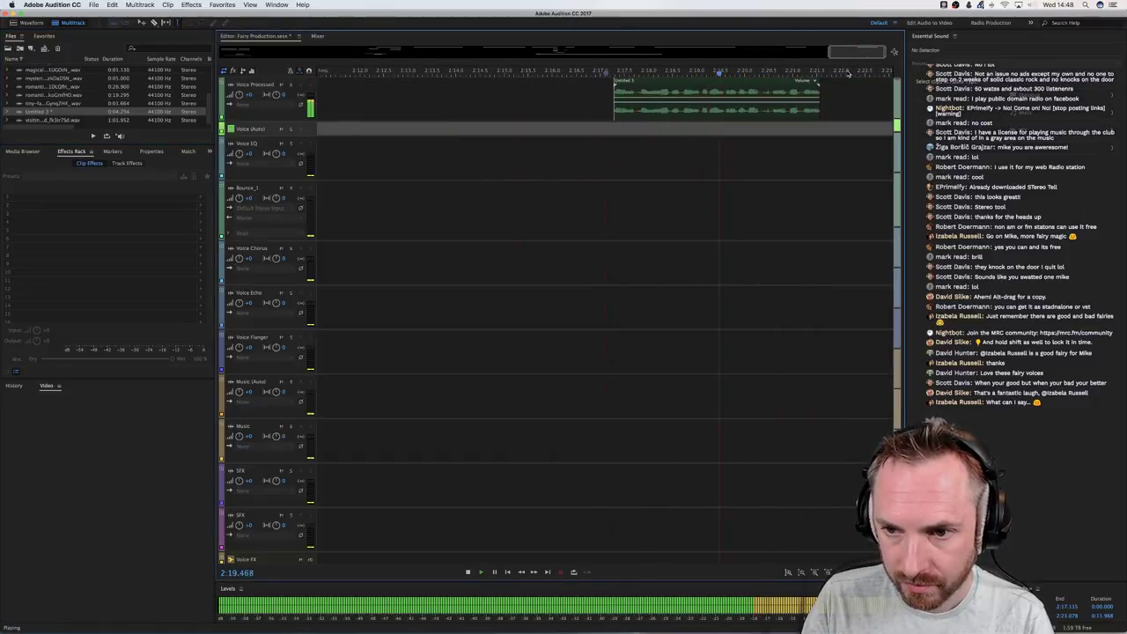
# Split the generated speech clip at 2:19.098 and move its second part slightly later to open a short pause
pyautogui.click(700, 112)
pyautogui.press('space')
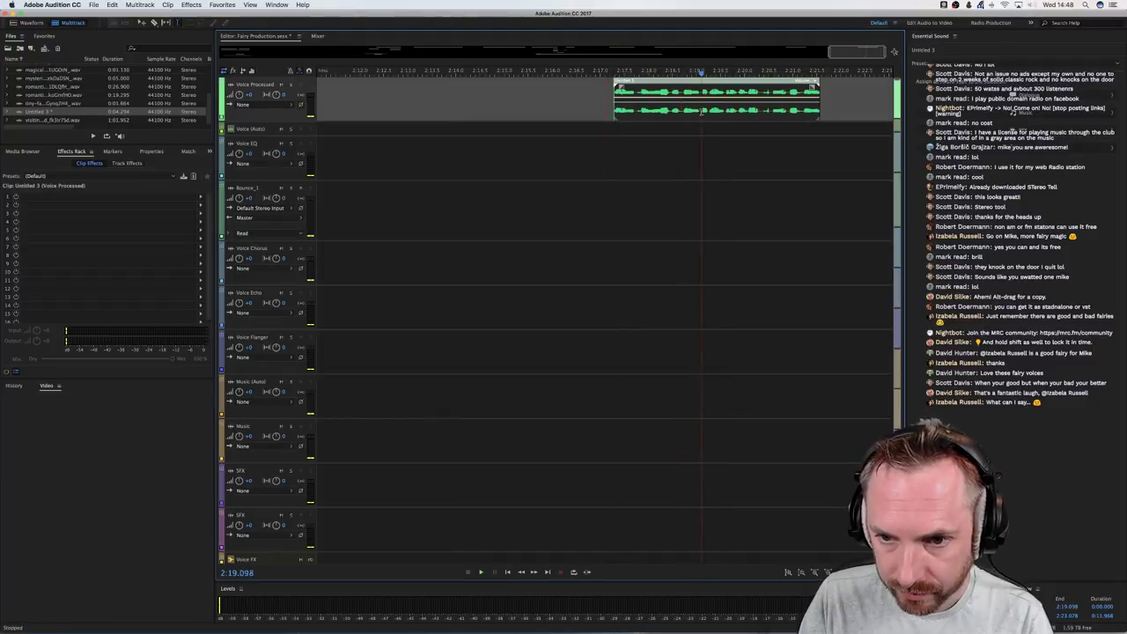
pyautogui.press('super+k')
pyautogui.moveTo(718, 115)
pyautogui.mouseDown()
pyautogui.moveTo(738, 117)
pyautogui.moveTo(720, 120)
pyautogui.mouseUp()
pyautogui.click(691, 116)
pyautogui.press('space')
pyautogui.press('space')
# Fine-tune the position of the second speech part on the Voice Processed track and play both parts through
pyautogui.moveTo(718, 118); pyautogui.dragTo(716, 118)
pyautogui.click(613, 132)
pyautogui.press('space')
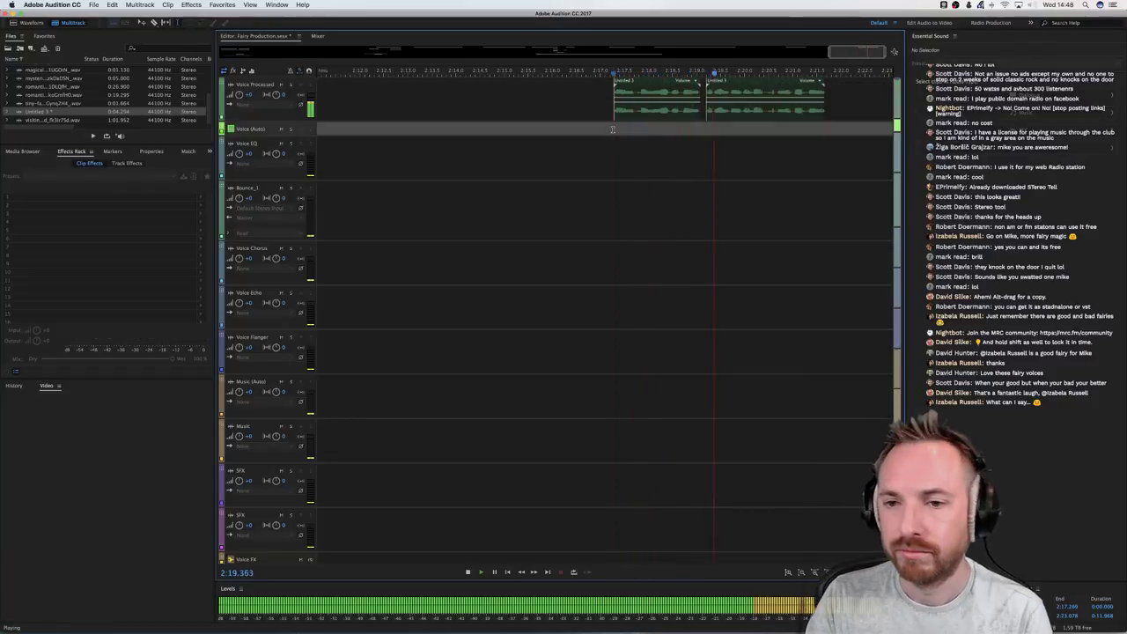
pyautogui.press('space')
pyautogui.click(727, 117)
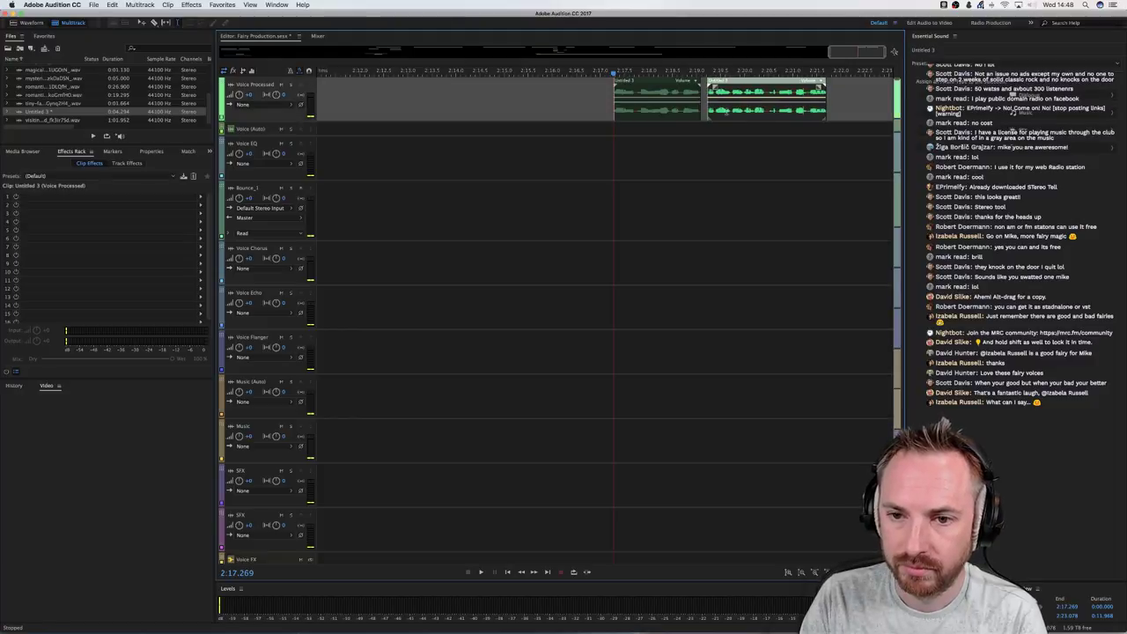
pyautogui.press('space')
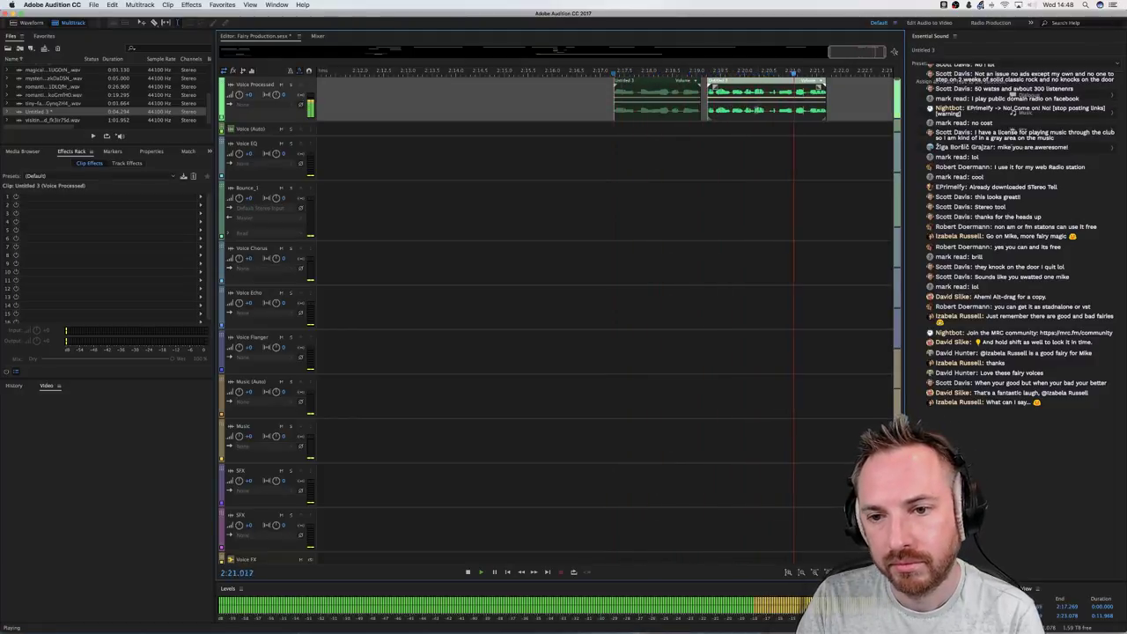
pyautogui.press('space')
# Split the second speech part at 2:19.985 and move the remainder slightly later to leave a gap
pyautogui.click(736, 110)
pyautogui.press('space')
pyautogui.press('space')
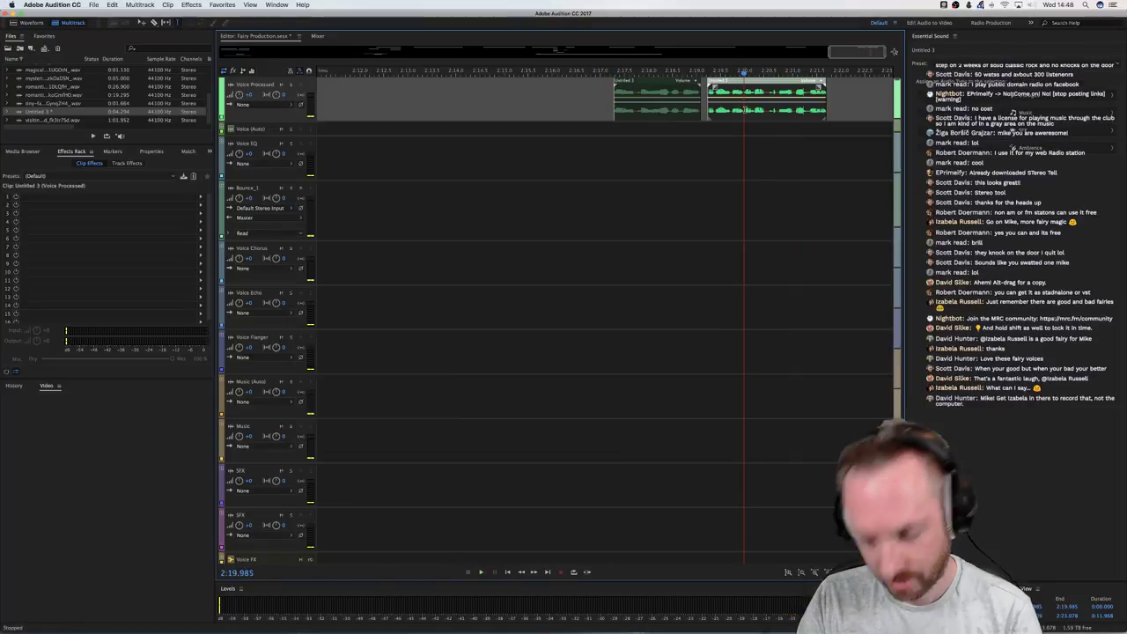
pyautogui.press('super+k')
pyautogui.click(755, 110)
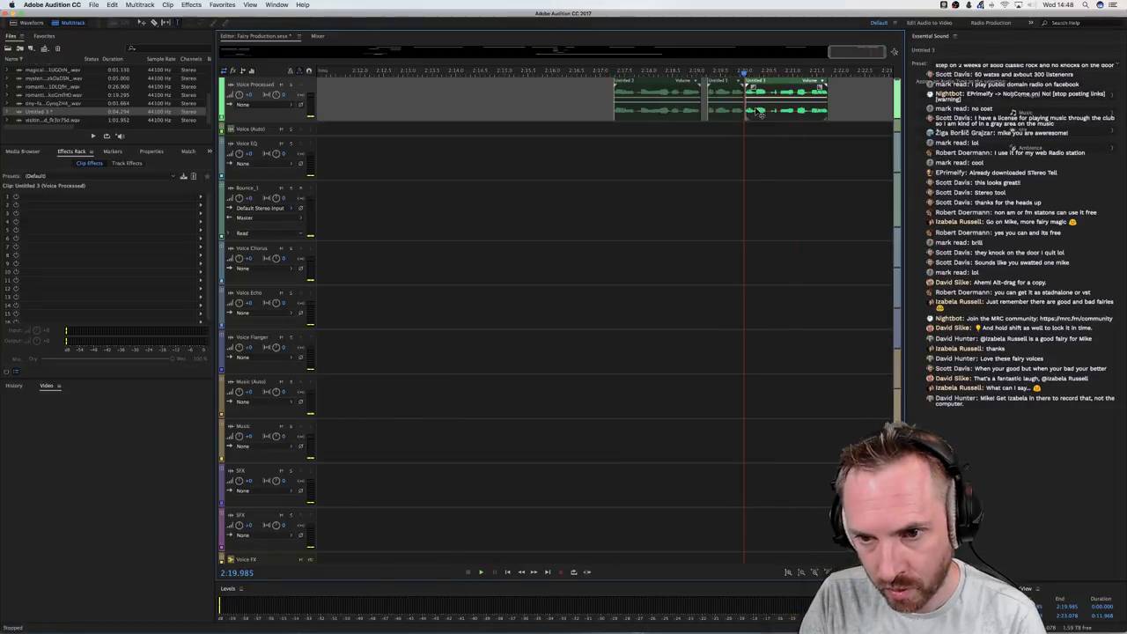
pyautogui.moveTo(759, 110); pyautogui.dragTo(759, 106)
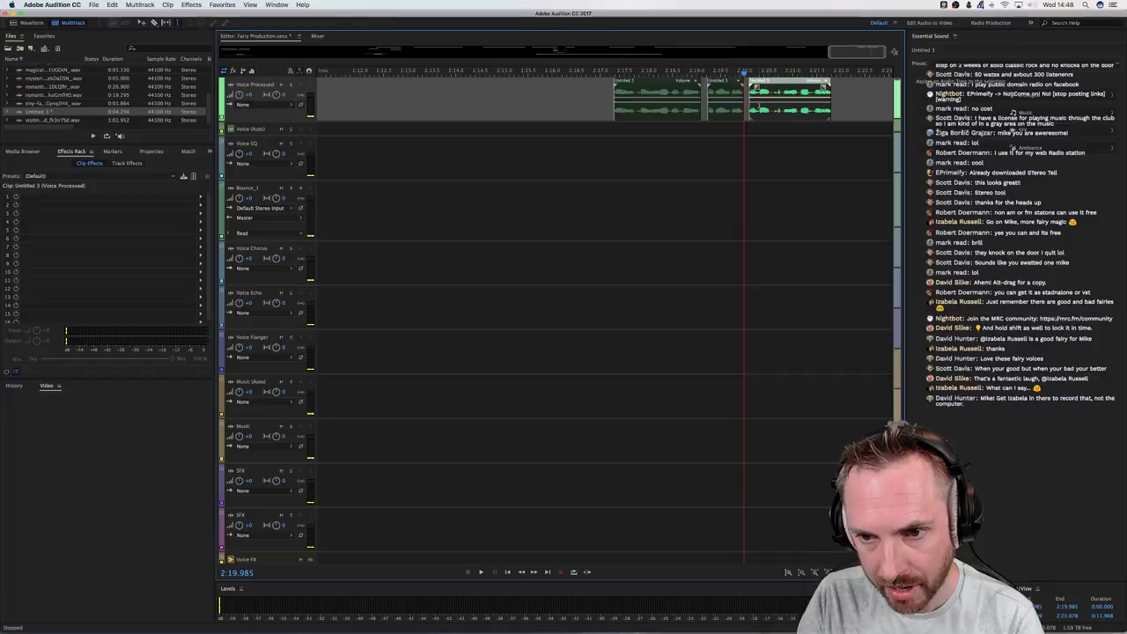
# Play the speech sequence, nudge the last part slightly later, and replay it to judge the pause
pyautogui.click(604, 117)
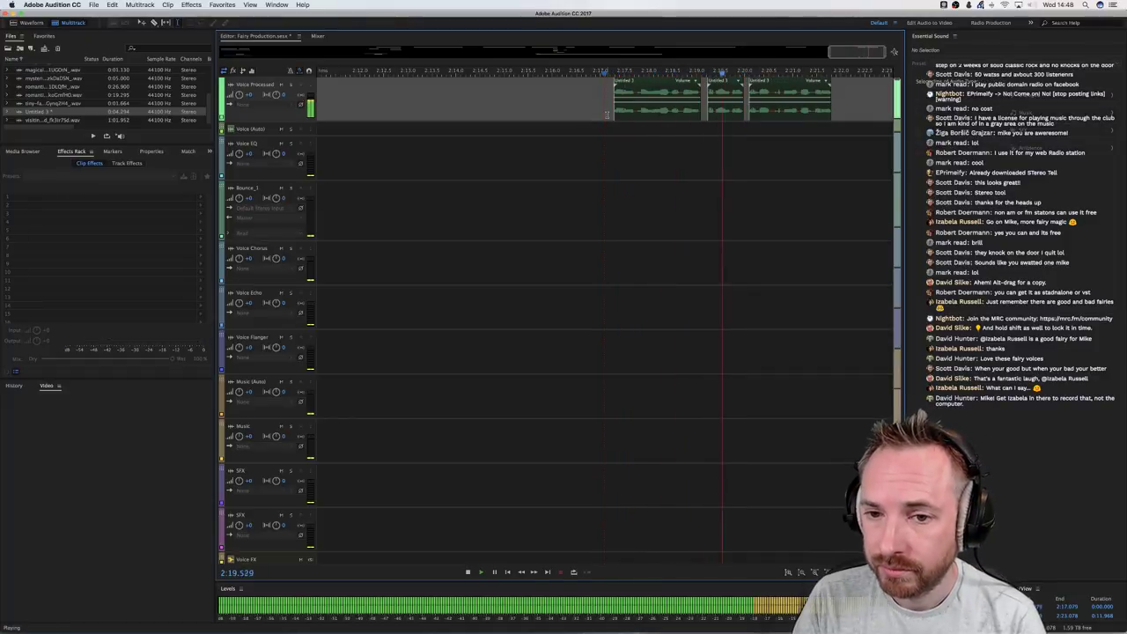
pyautogui.press('space')
pyautogui.click(769, 117)
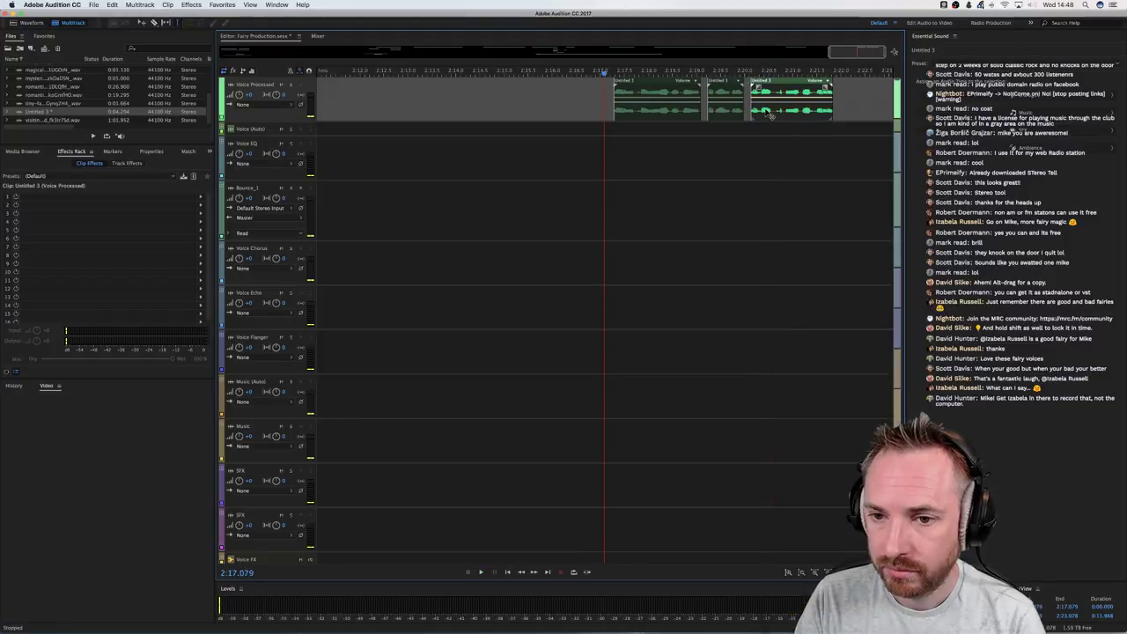
pyautogui.press('space')
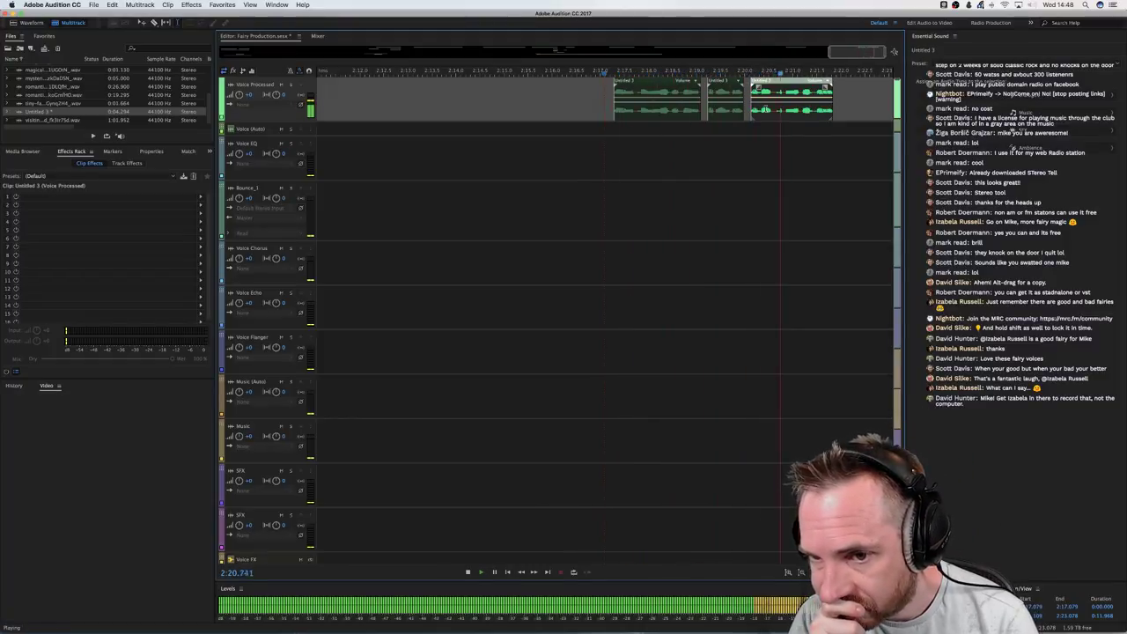
# Split the last speech part at 2:20.613, shift the remainder slightly later, and play across the new gap
pyautogui.click(779, 110)
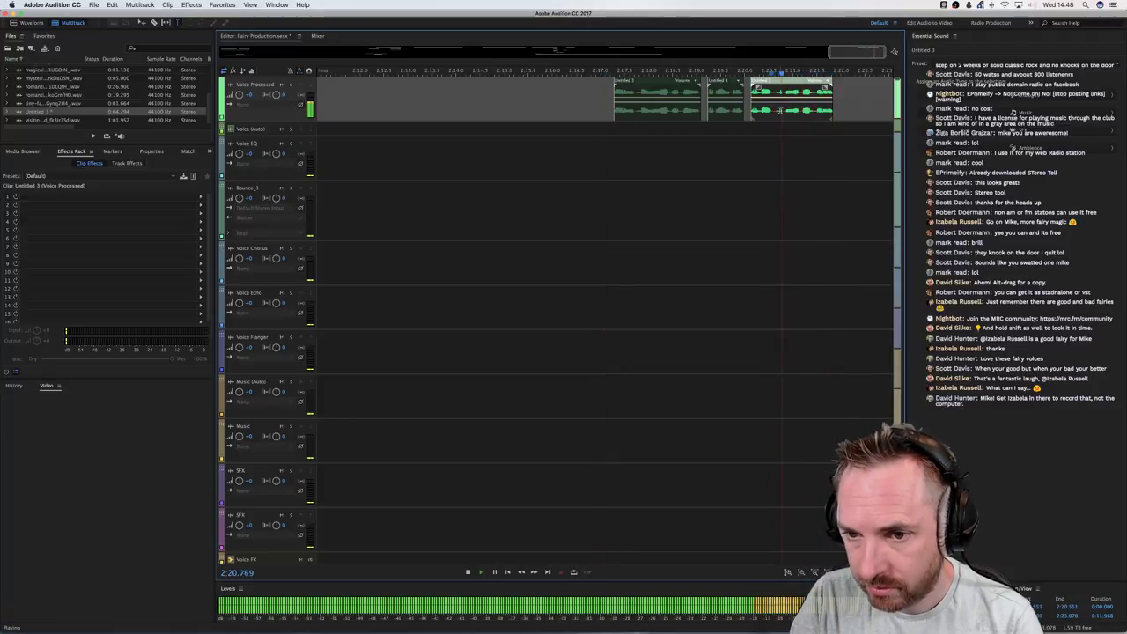
pyautogui.click(754, 112)
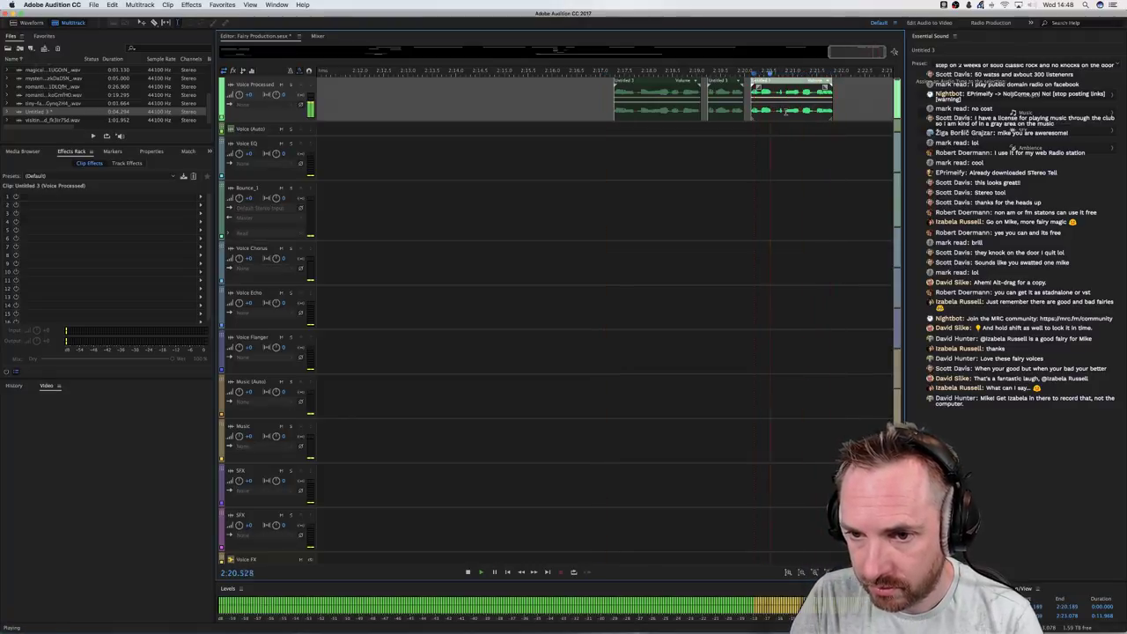
pyautogui.press('space')
pyautogui.click(775, 111)
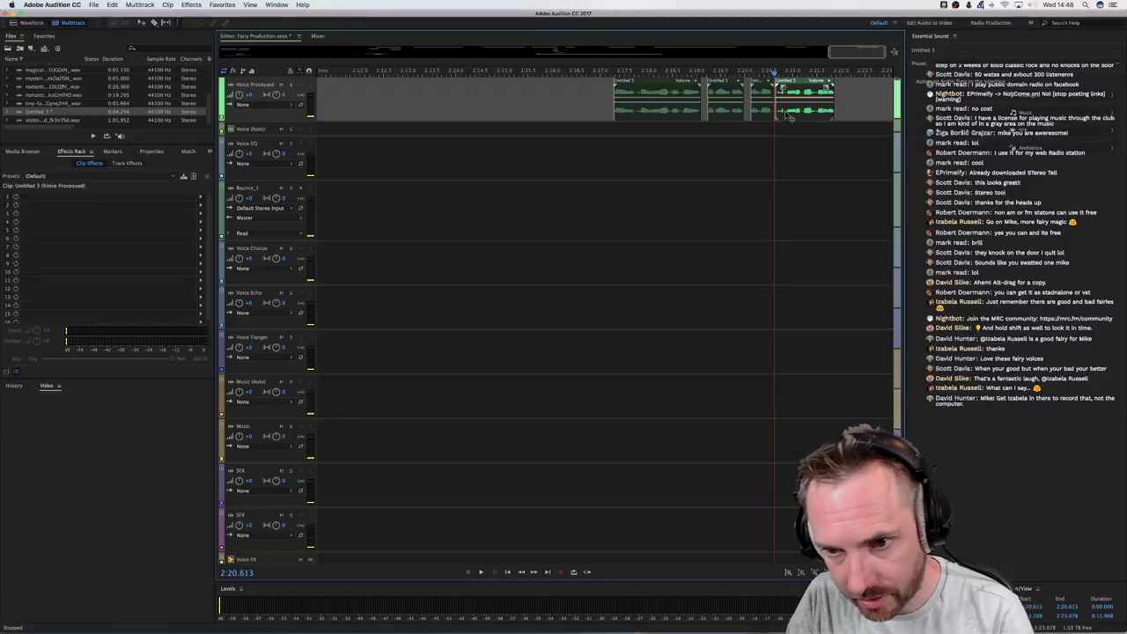
pyautogui.click(757, 129)
pyautogui.press('space')
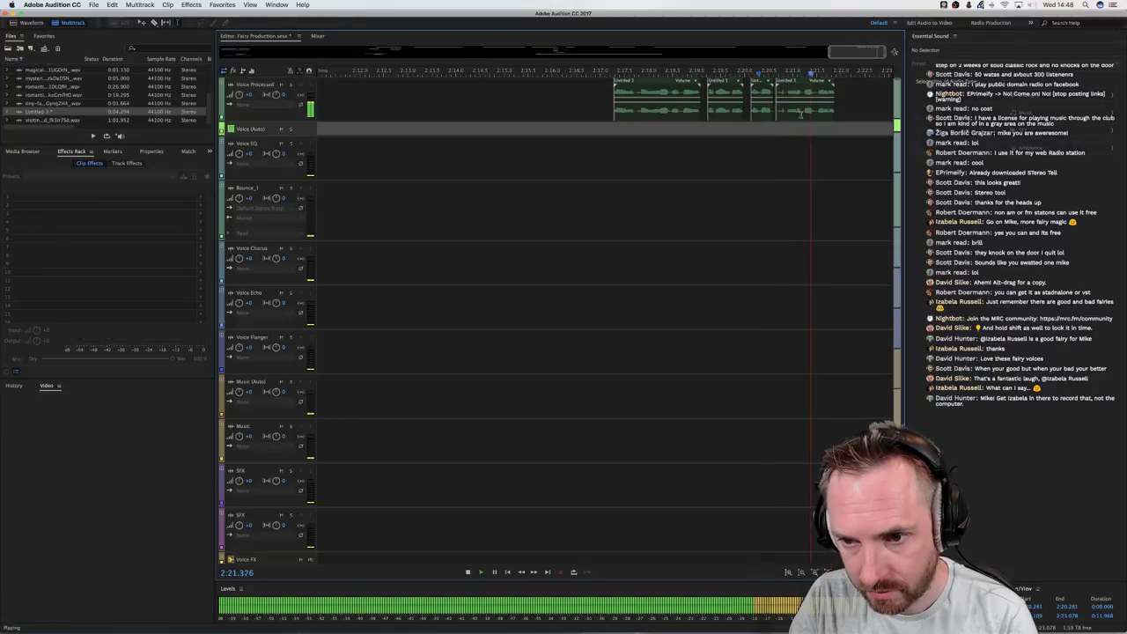
pyautogui.press('space')
# Cut the tiny section at about 2:21.40 out of the last speech part and close it with a short crossfade
pyautogui.click(813, 92)
pyautogui.scroll(10, 812, 74)
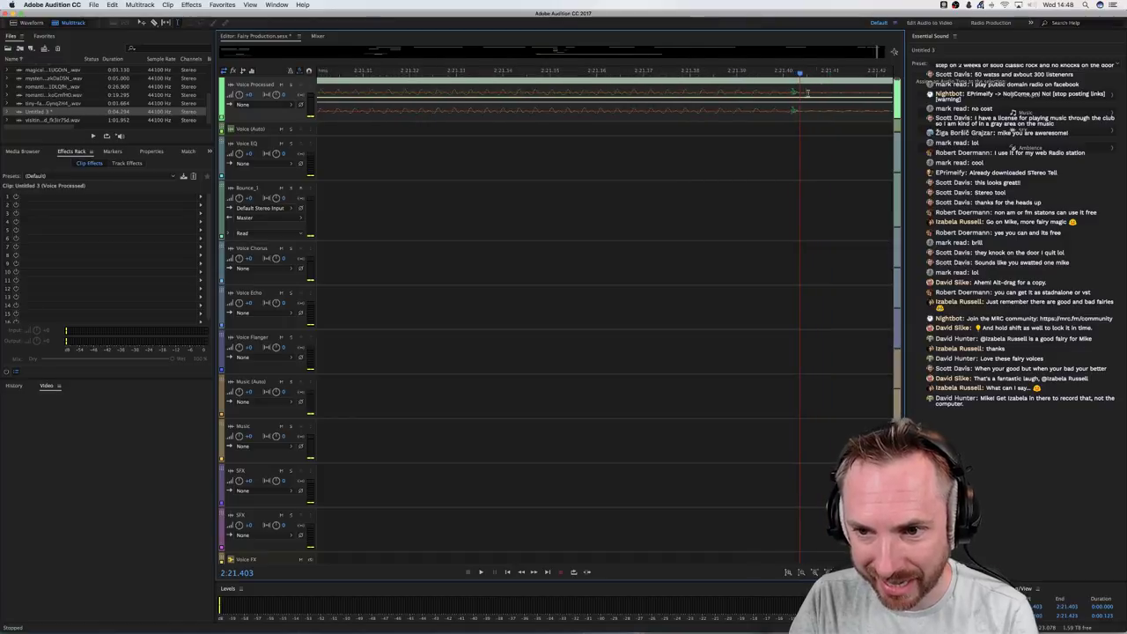
pyautogui.moveTo(790, 113); pyautogui.dragTo(794, 81)
pyautogui.press('Delete')
pyautogui.click(796, 150)
pyautogui.click(648, 153)
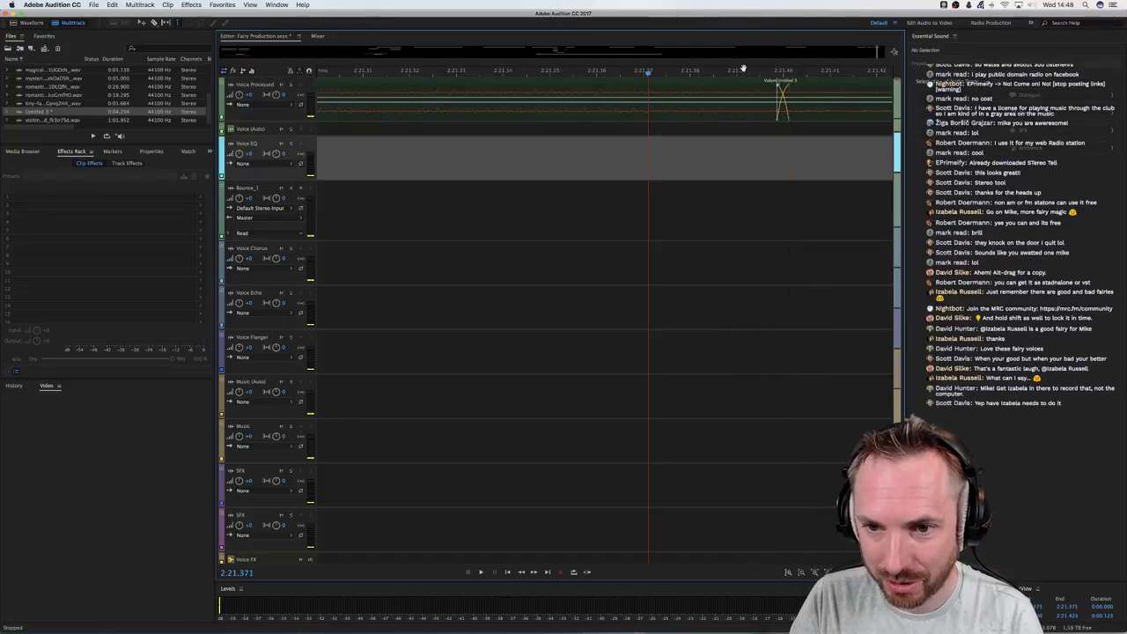
pyautogui.scroll(-10, 742, 67)
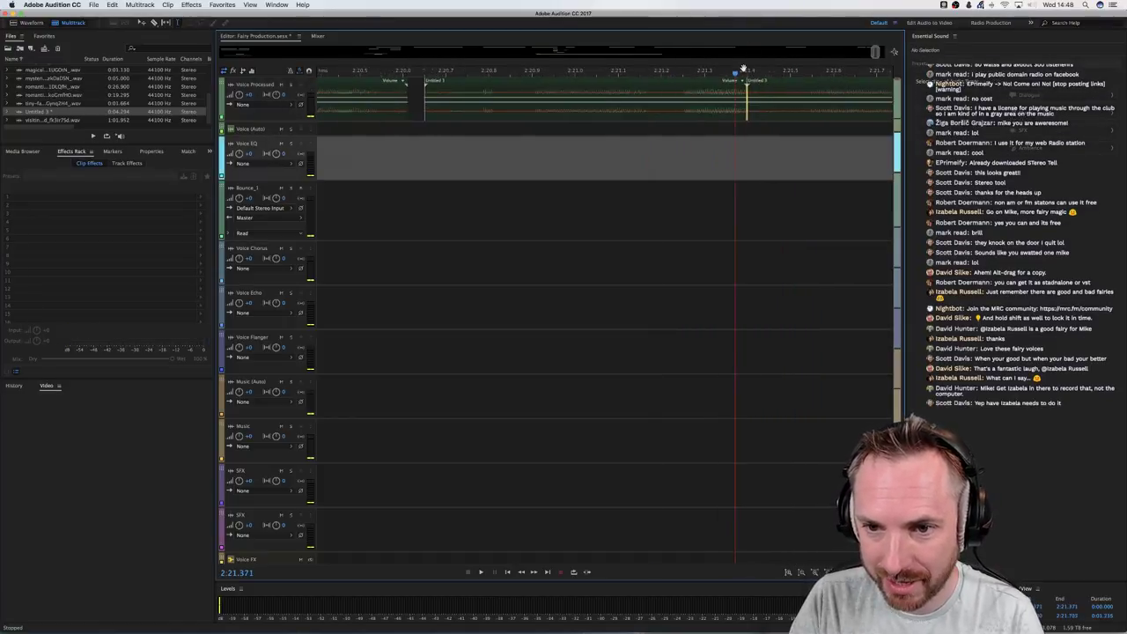
# Play the edited speech sequence on the Voice Processed track through to the end to check the timing
pyautogui.press('space')
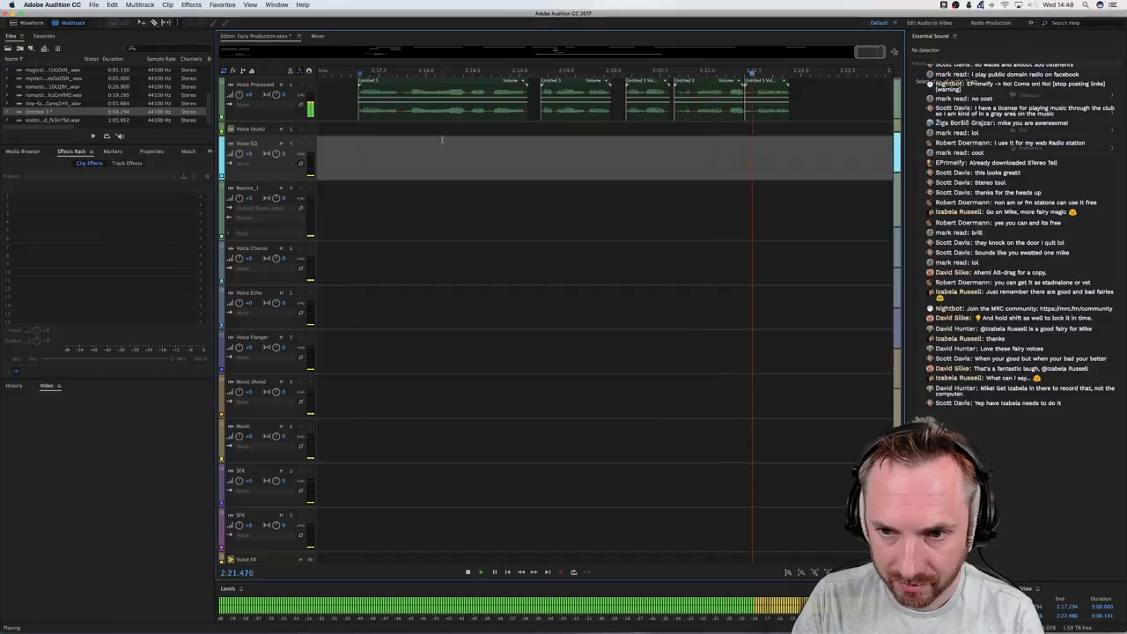
pyautogui.press('space')
pyautogui.click(779, 90)
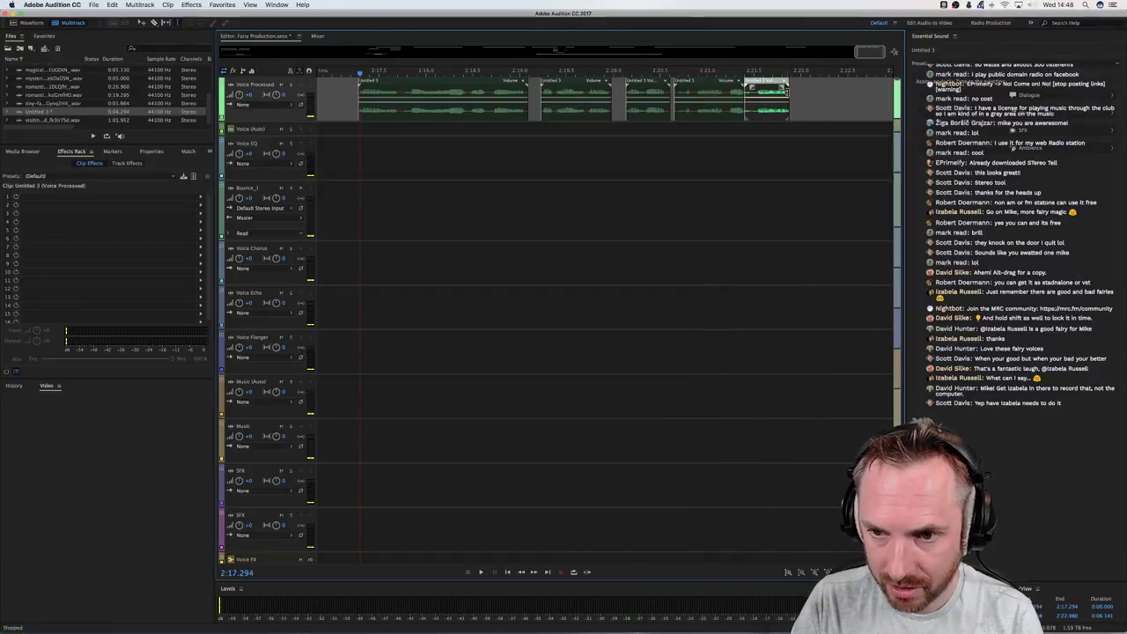
pyautogui.click(360, 158)
pyautogui.press('space')
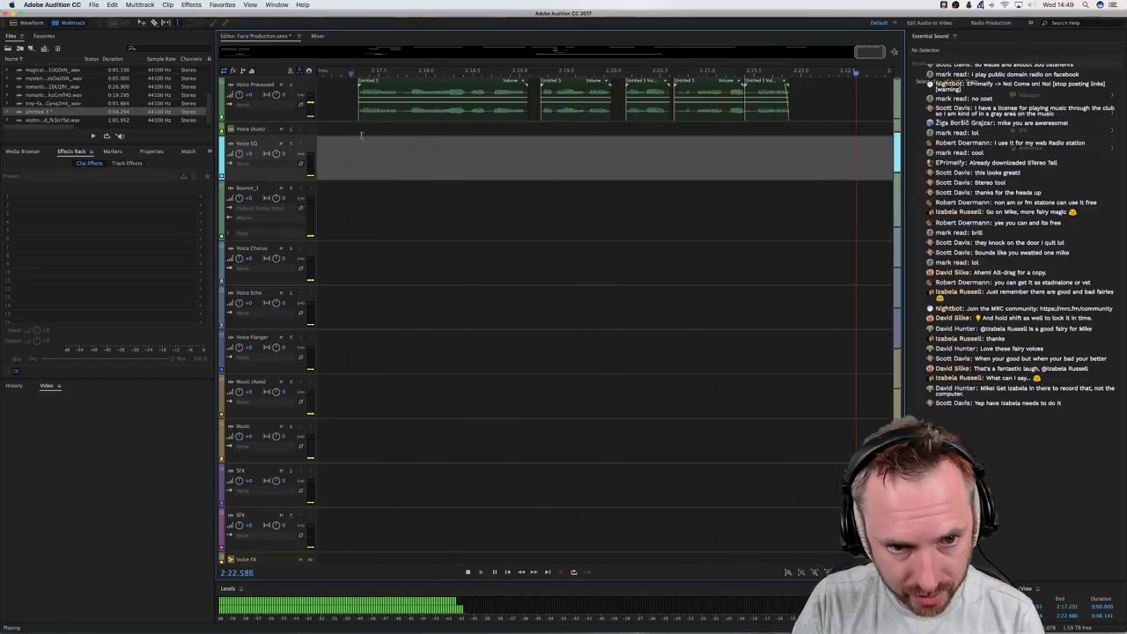
pyautogui.press('space')
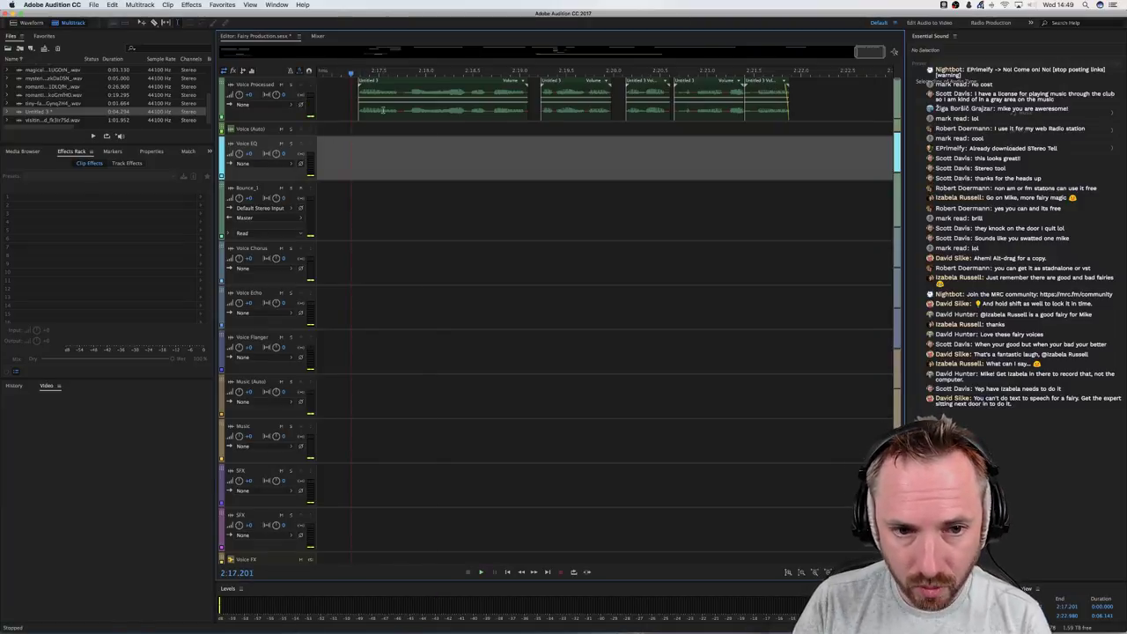
pyautogui.moveTo(383, 109); pyautogui.dragTo(839, 105)
pyautogui.rightClick(456, 114)
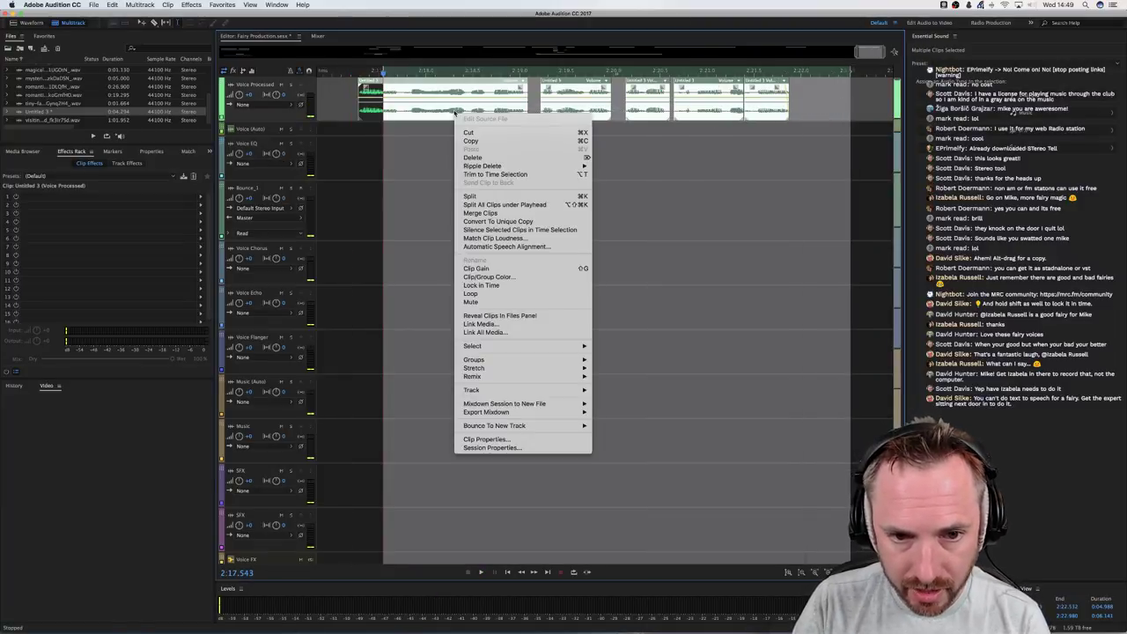
pyautogui.press('Escape')
# Add a Pitch Shifter effect to the first generated speech clip and set it to the (Default) preset
pyautogui.click(447, 115)
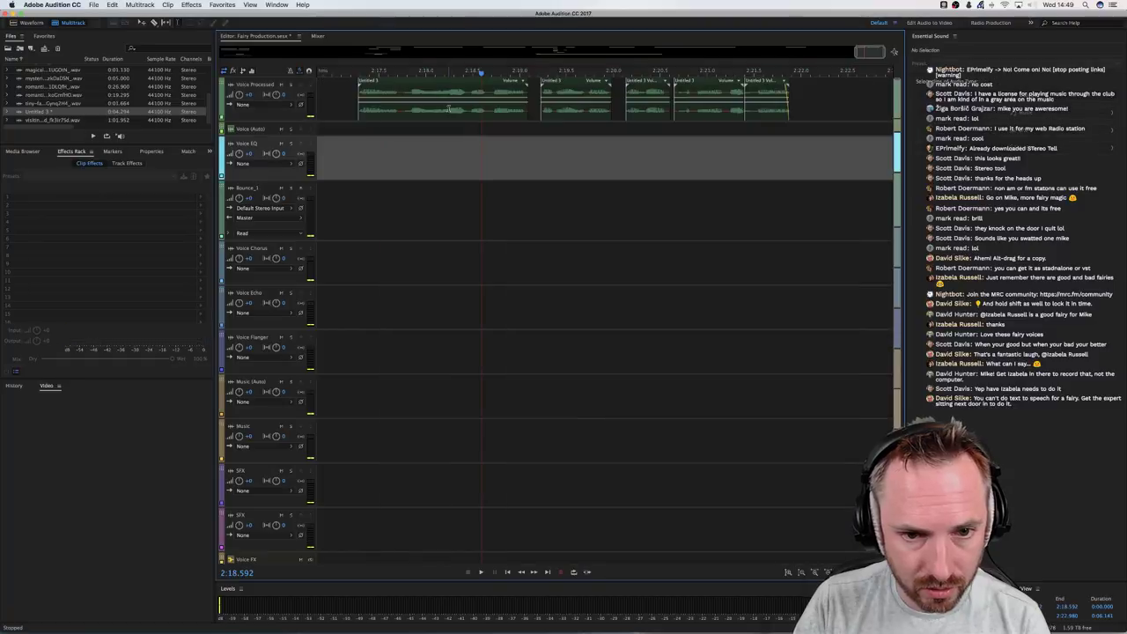
pyautogui.click(200, 197)
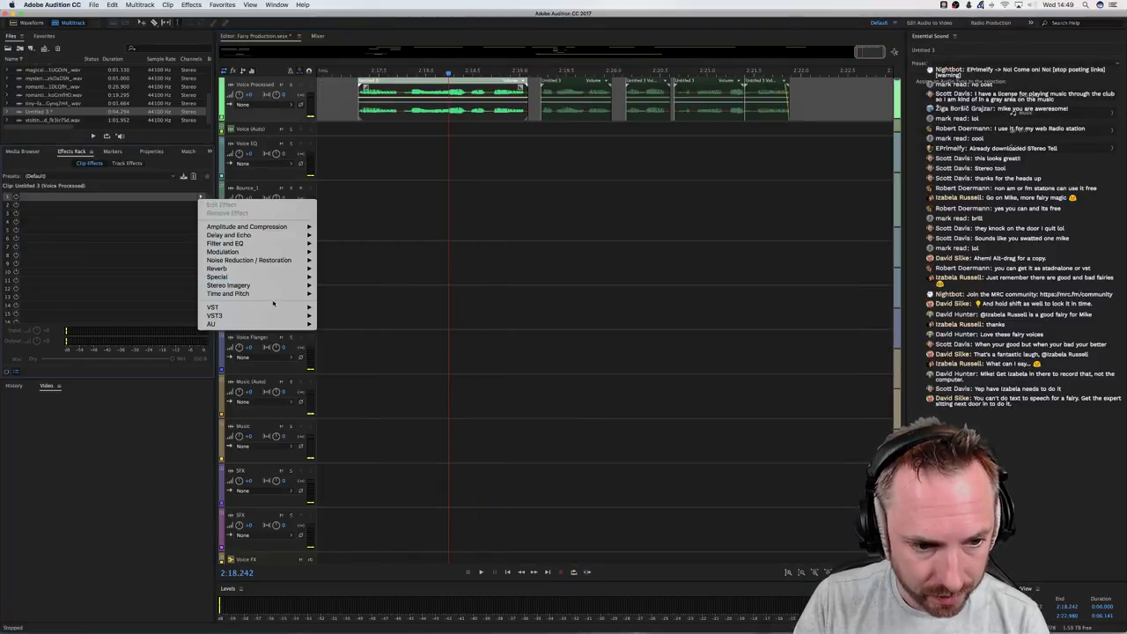
pyautogui.moveTo(275, 293)
pyautogui.click(352, 303)
pyautogui.click(573, 113)
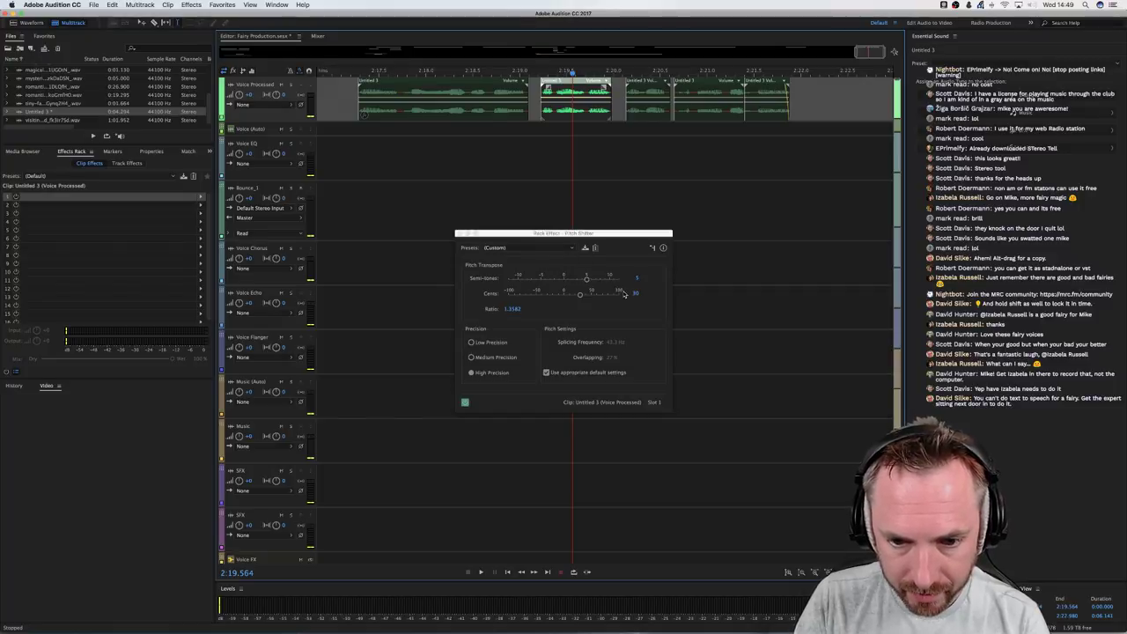
pyautogui.click(528, 247)
pyautogui.click(506, 257)
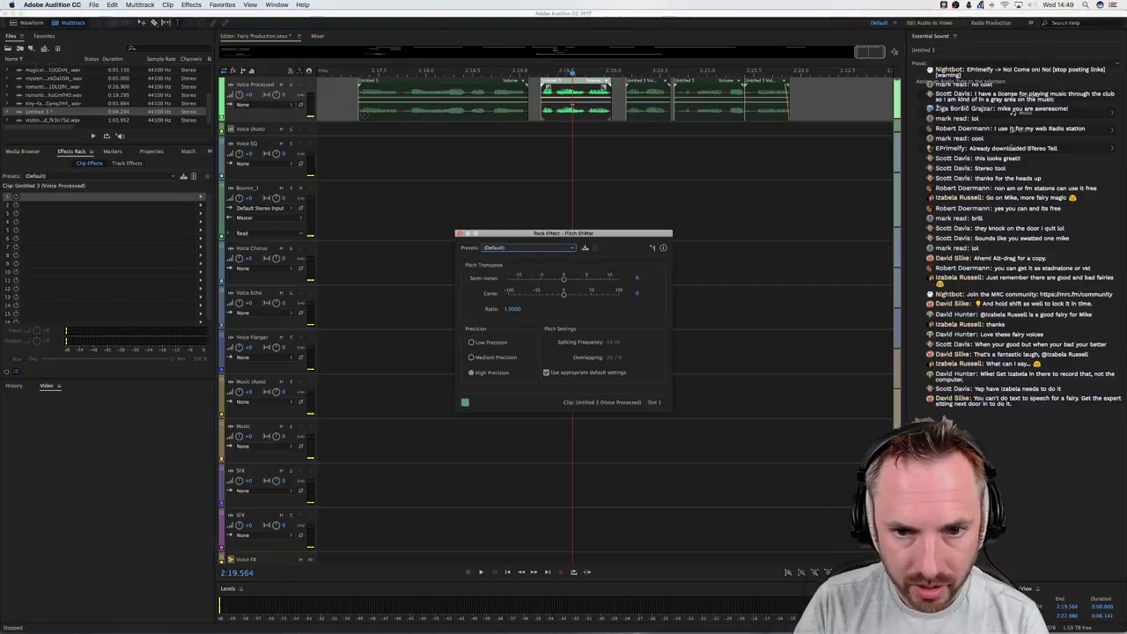
# Add a Pitch Shifter to the second speech clip's effects rack, choose the (Default) preset, and close the effect window
pyautogui.click(367, 217)
pyautogui.click(200, 202)
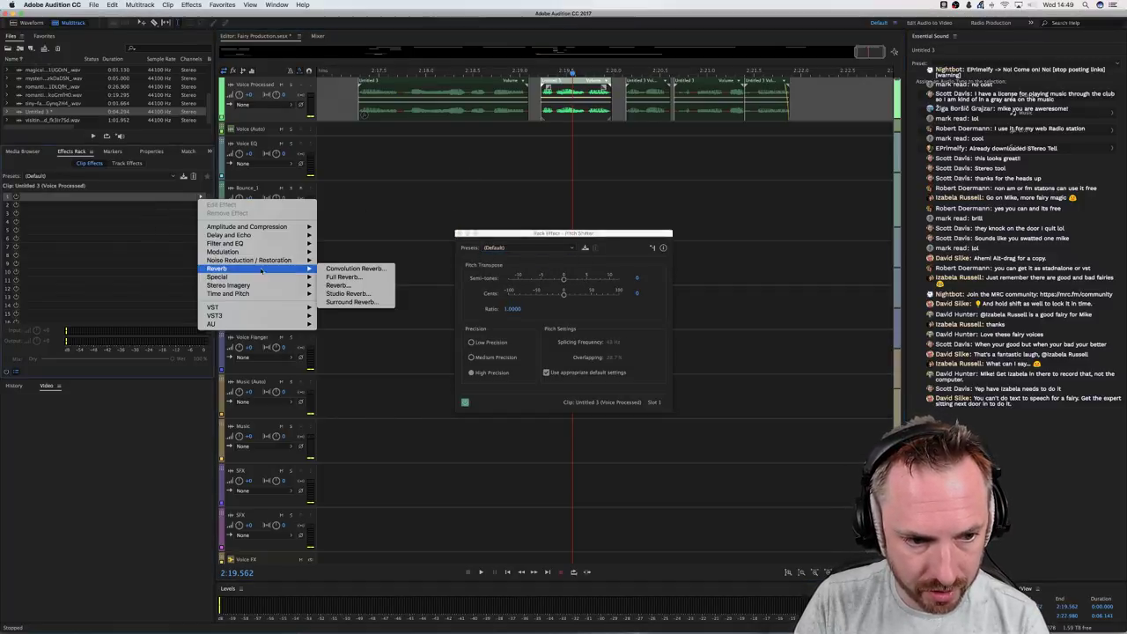
pyautogui.moveTo(262, 295)
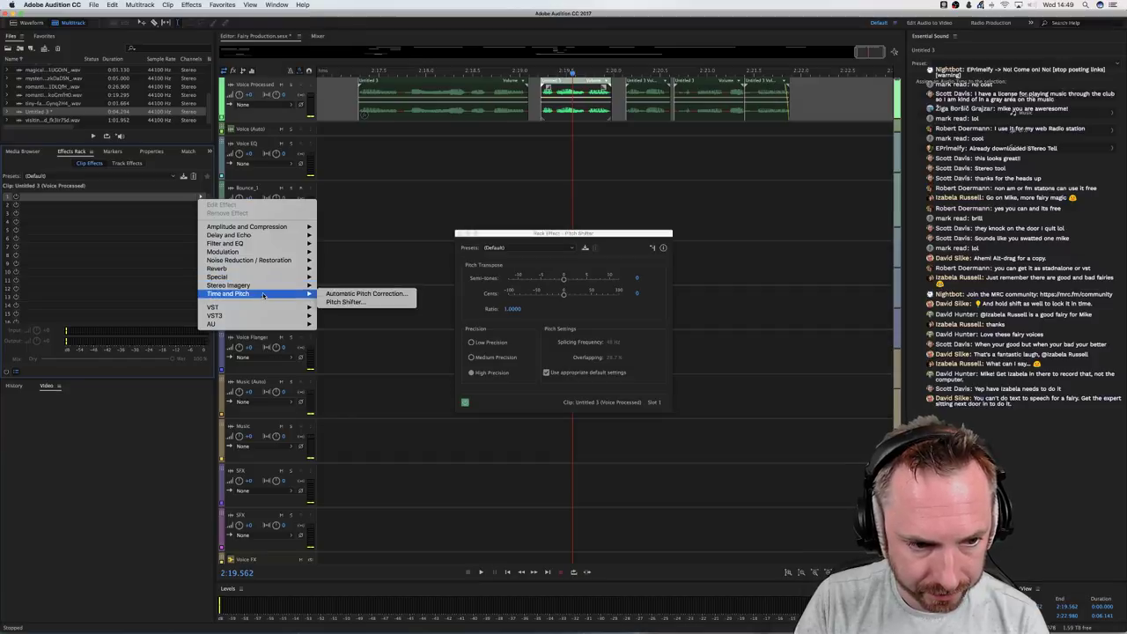
pyautogui.click(345, 302)
pyautogui.click(562, 248)
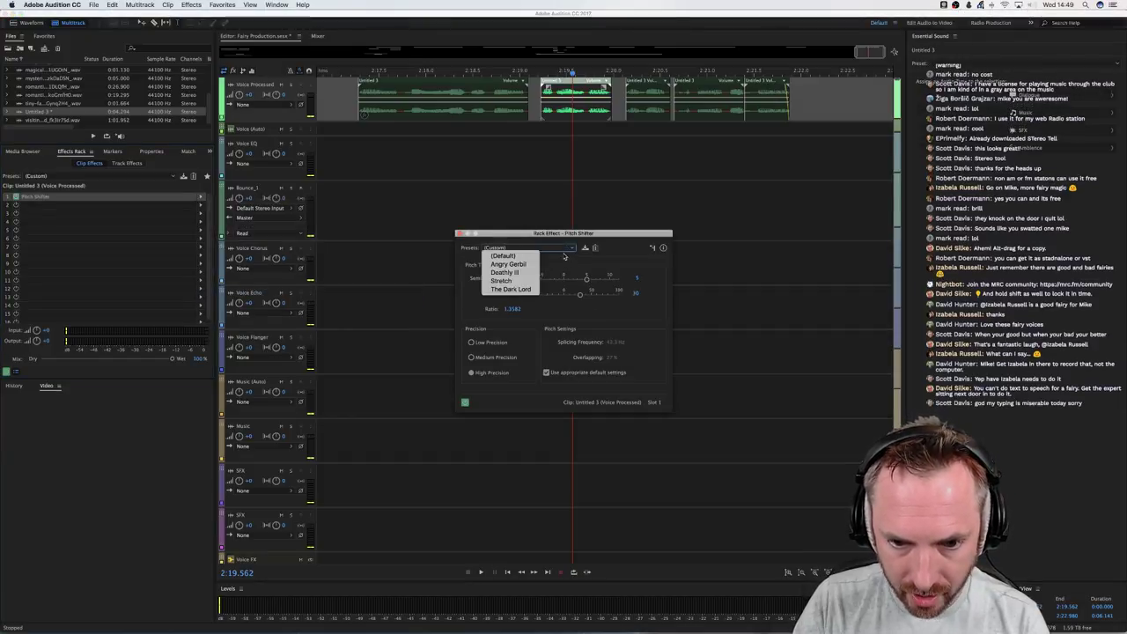
pyautogui.click(528, 255)
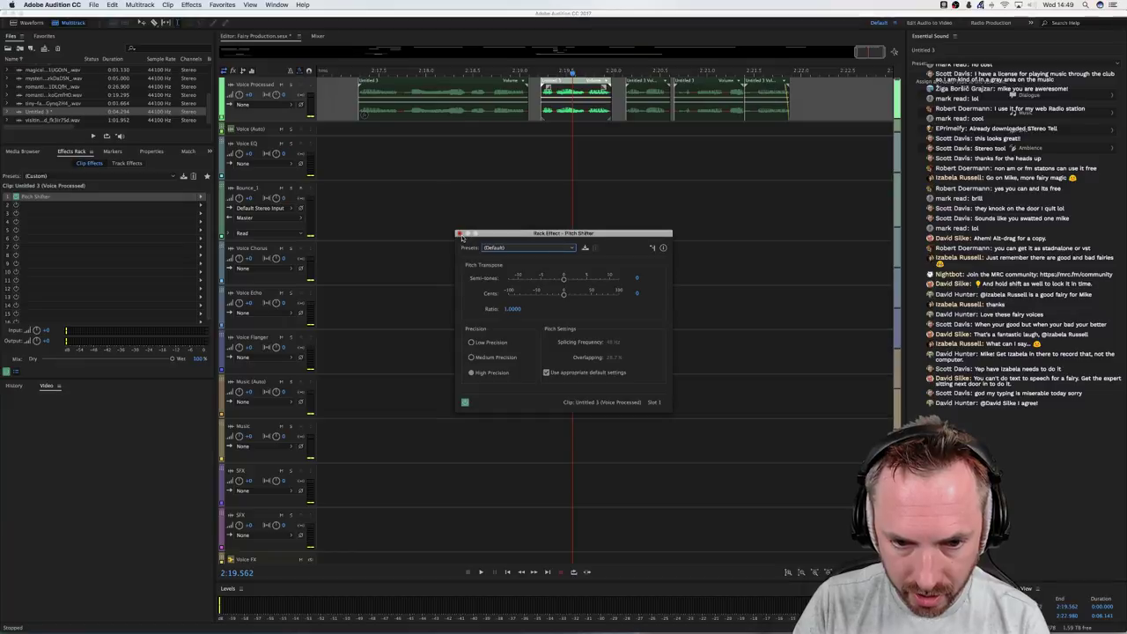
pyautogui.click(459, 234)
# Add a Pitch Shifter to the third speech clip, apply the (Default) preset, and close the effect window
pyautogui.click(647, 97)
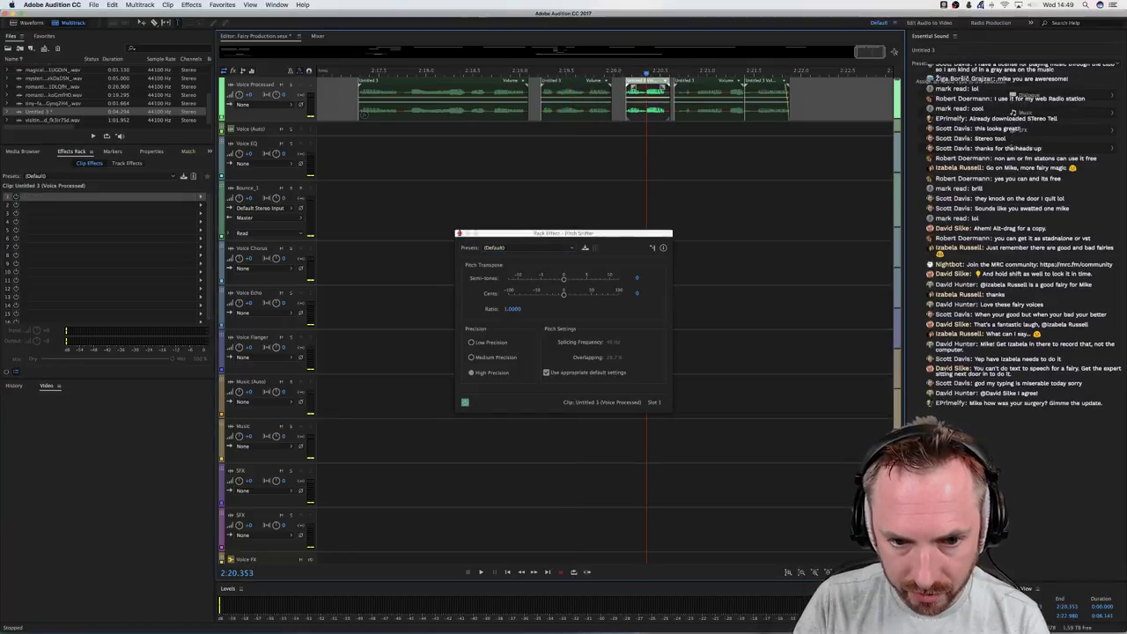
pyautogui.click(201, 200)
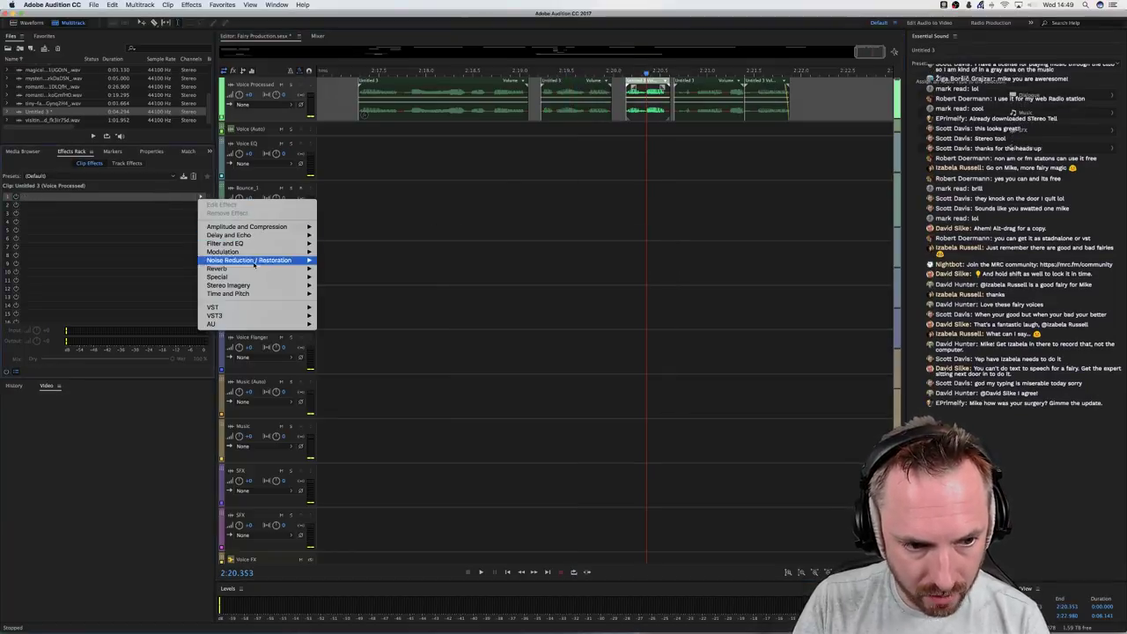
pyautogui.moveTo(299, 293)
pyautogui.click(345, 301)
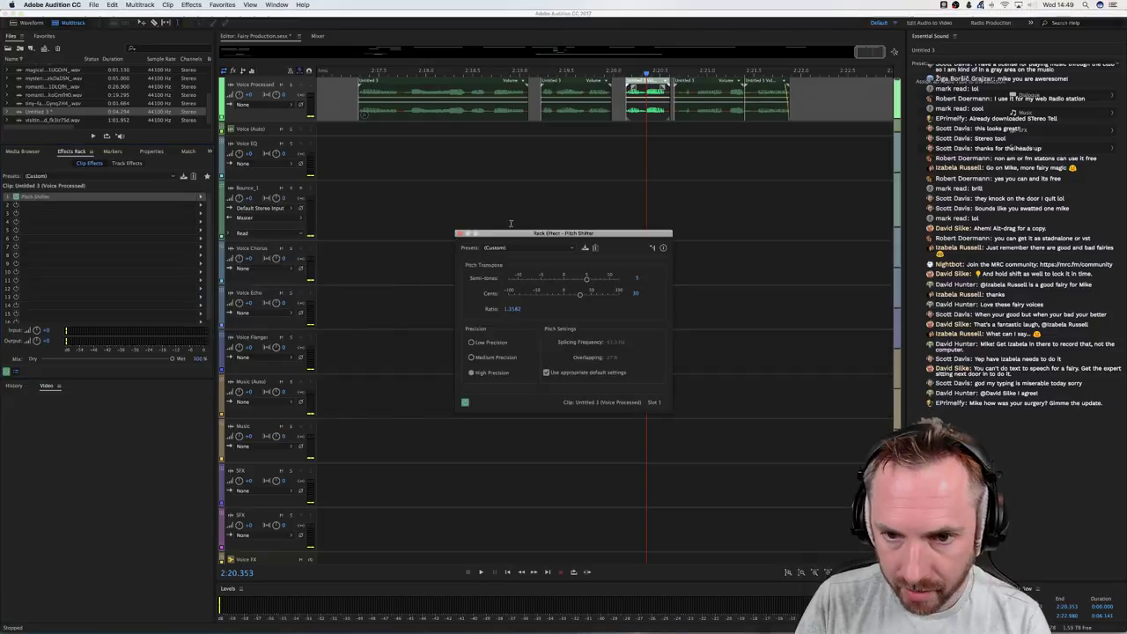
pyautogui.click(546, 248)
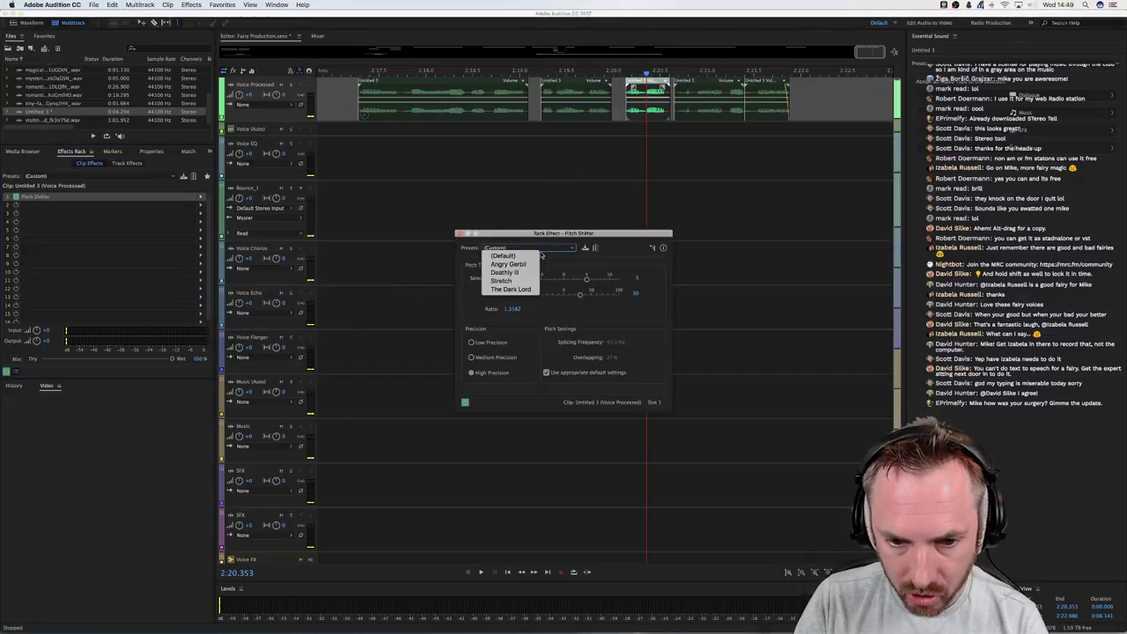
pyautogui.click(550, 249)
pyautogui.click(555, 249)
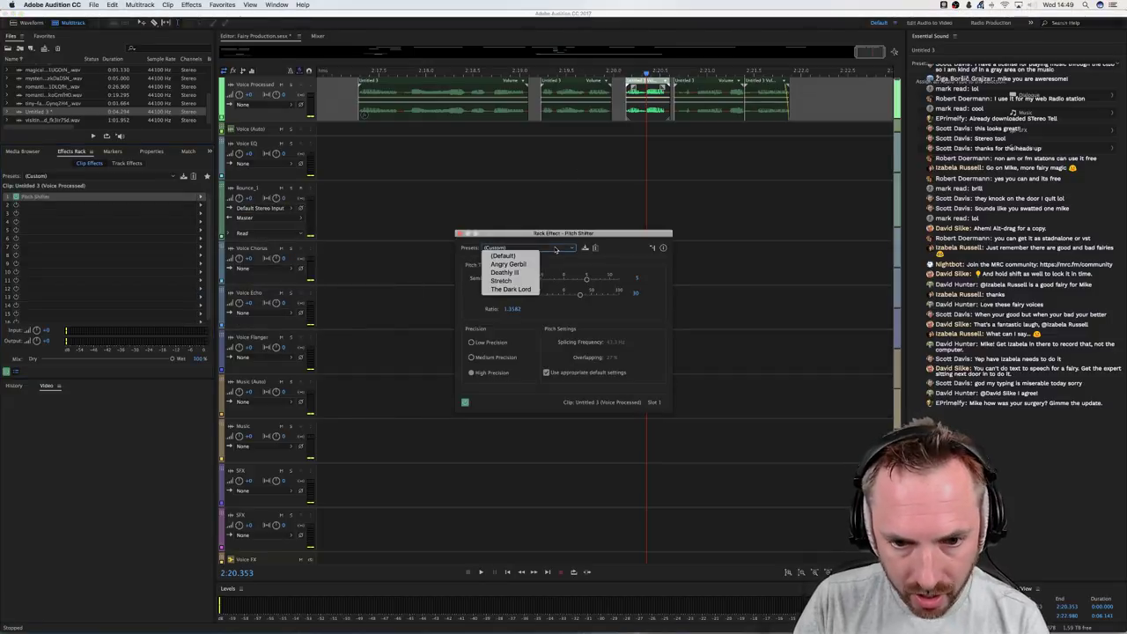
pyautogui.click(504, 255)
pyautogui.click(458, 235)
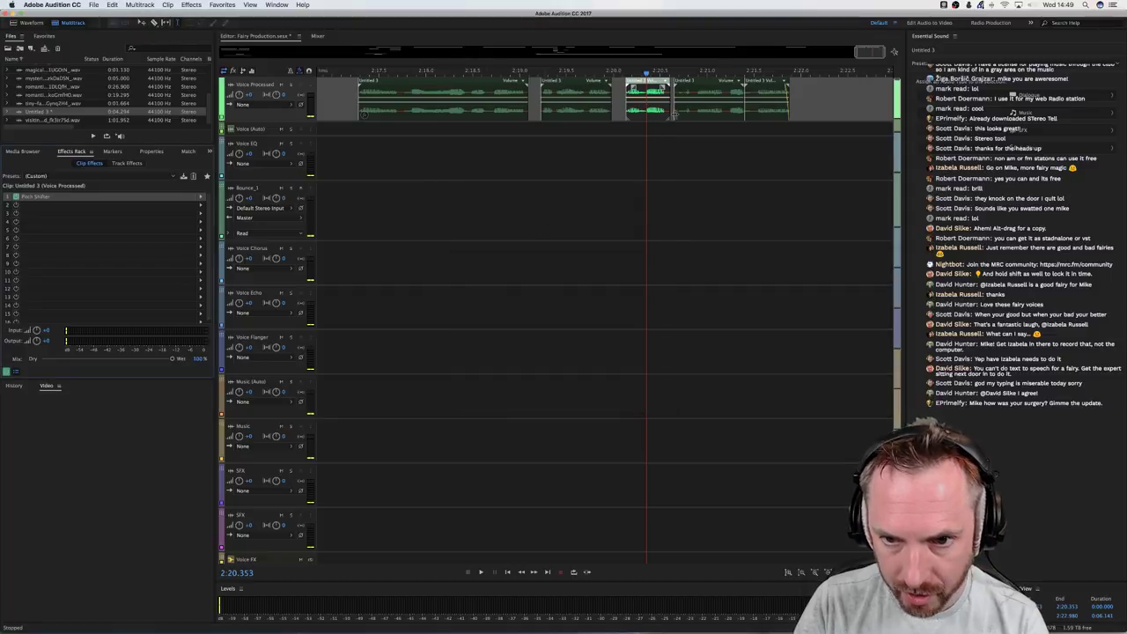
# Add a Pitch Shifter with the (Default) preset to the fourth speech clip and close its window
pyautogui.click(707, 107)
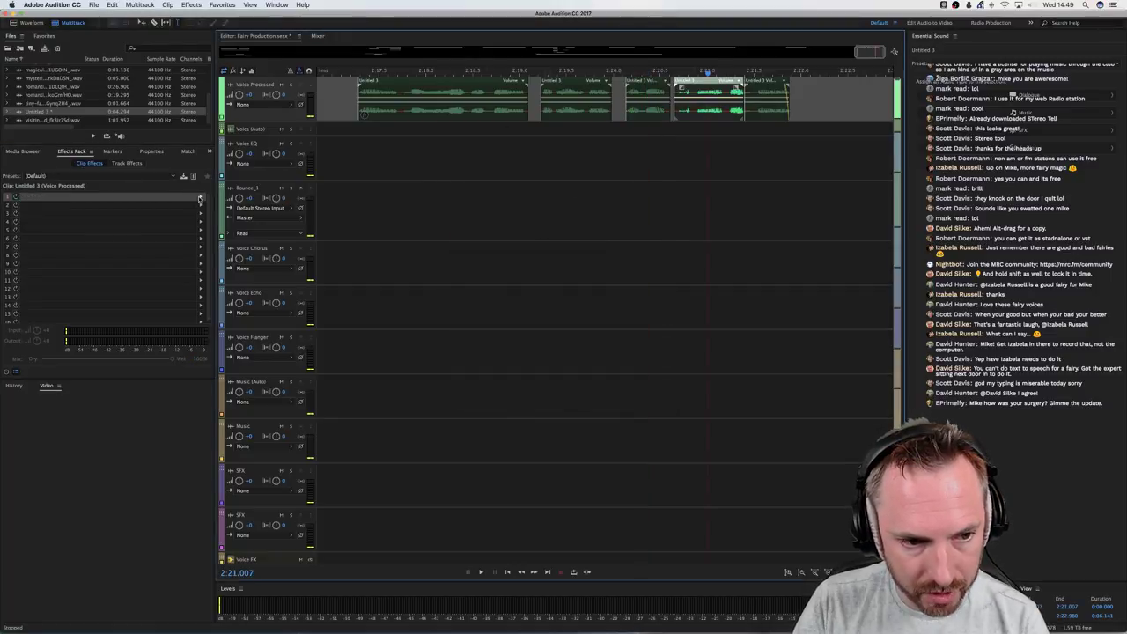
pyautogui.click(200, 199)
pyautogui.moveTo(272, 294)
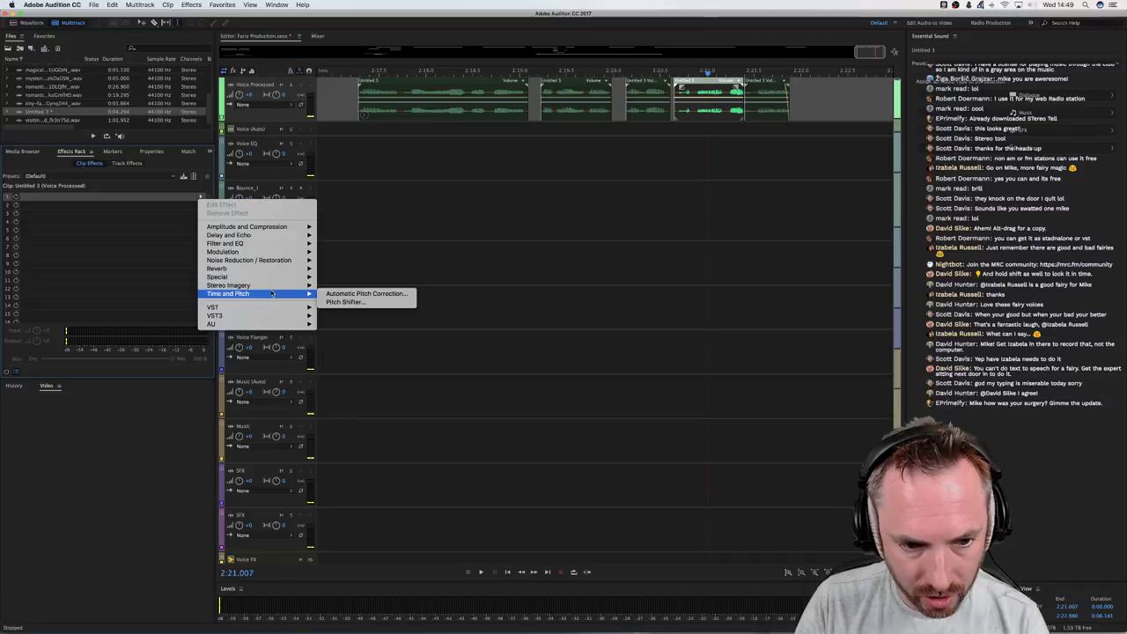
pyautogui.click(359, 301)
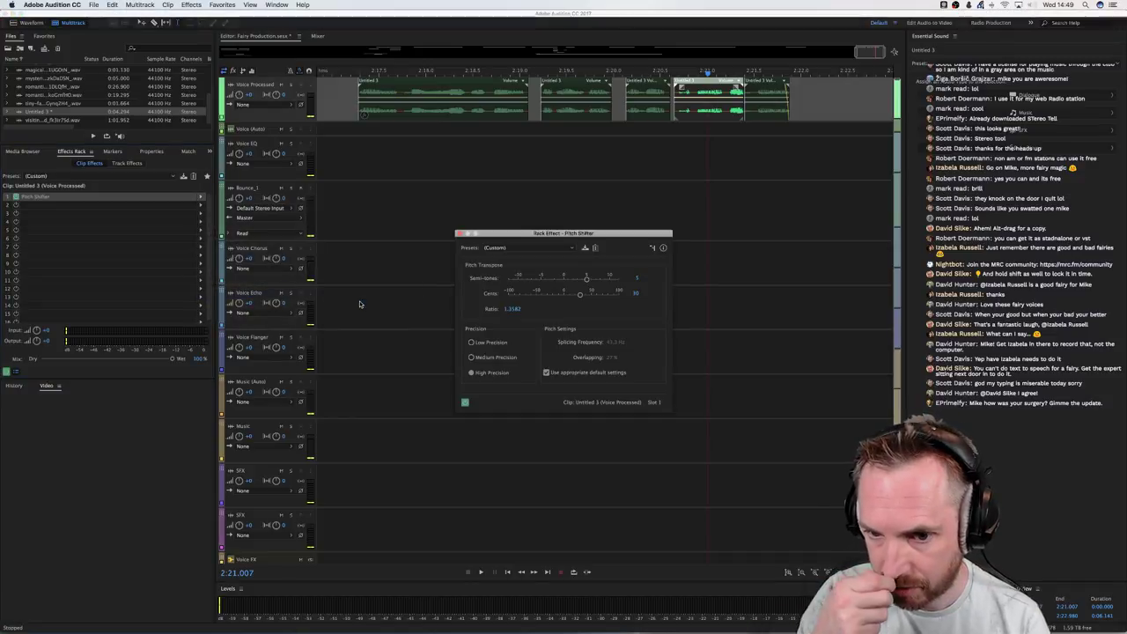
pyautogui.click(493, 250)
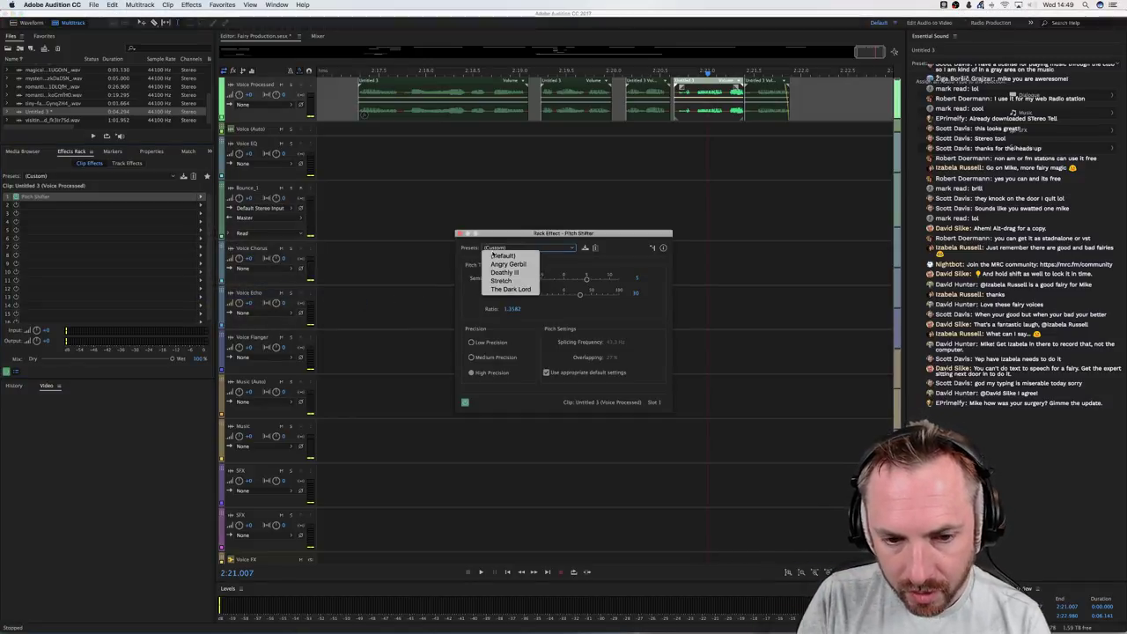
pyautogui.click(497, 255)
pyautogui.click(459, 234)
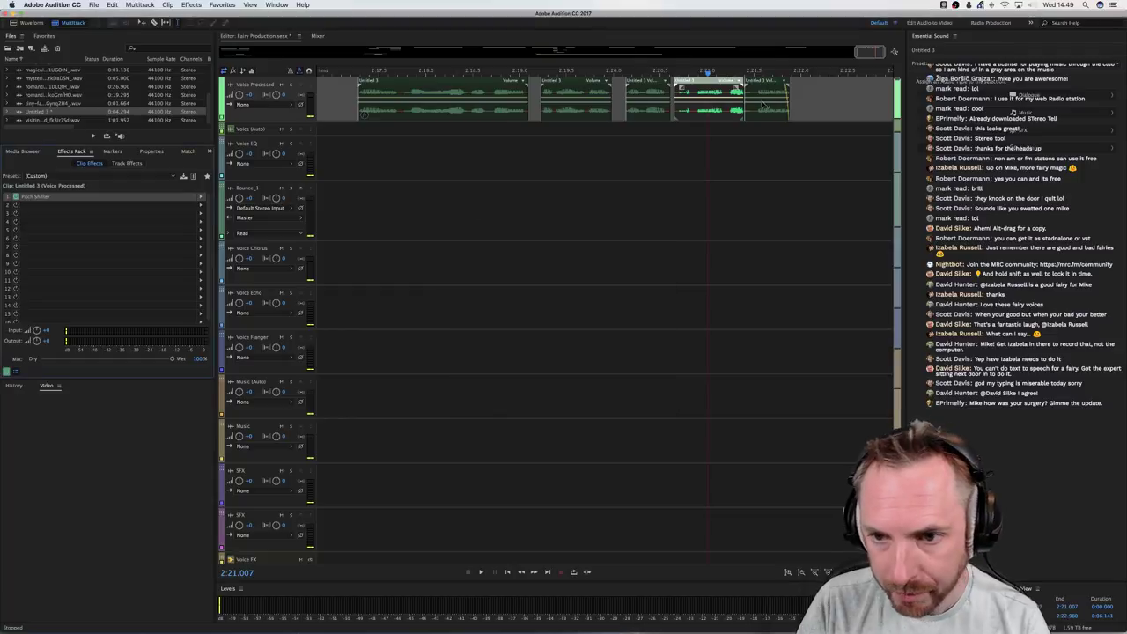
# Insert a Pitch Shifter on the last speech clip, set it to the (Default) preset, and close the effect window
pyautogui.hotkey('ctrl', 'z')
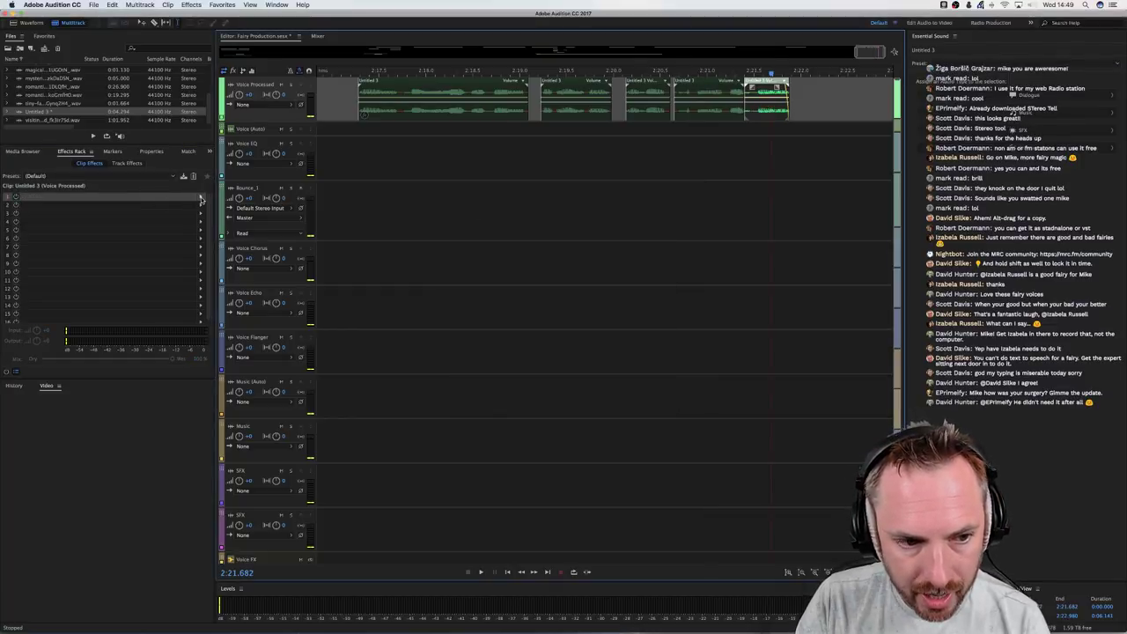
pyautogui.click(201, 199)
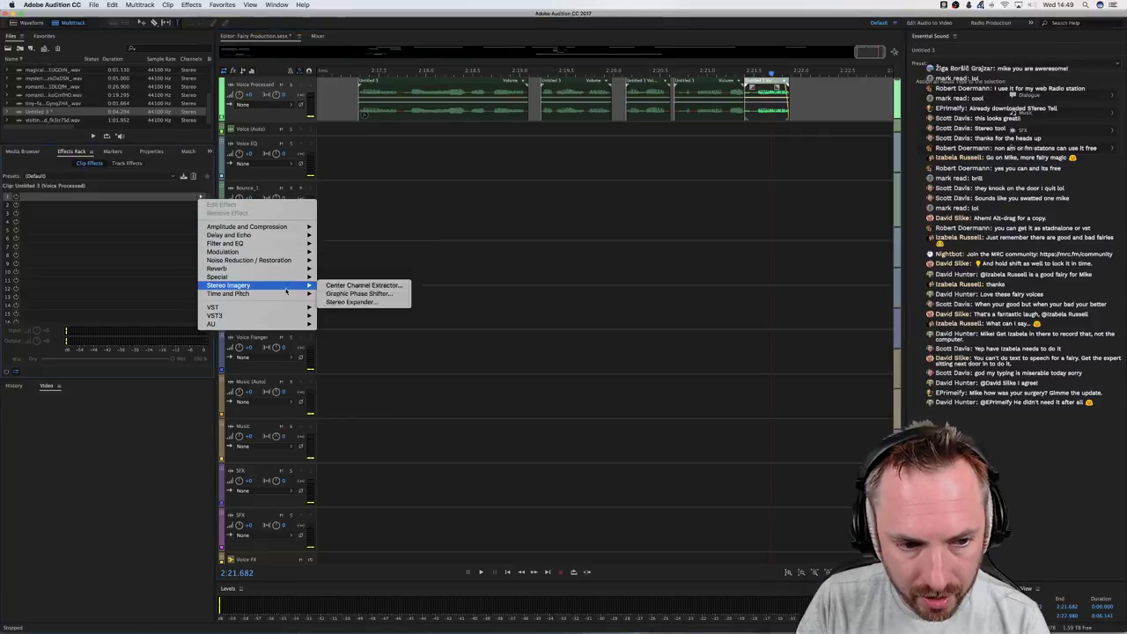
pyautogui.moveTo(291, 293)
pyautogui.click(332, 302)
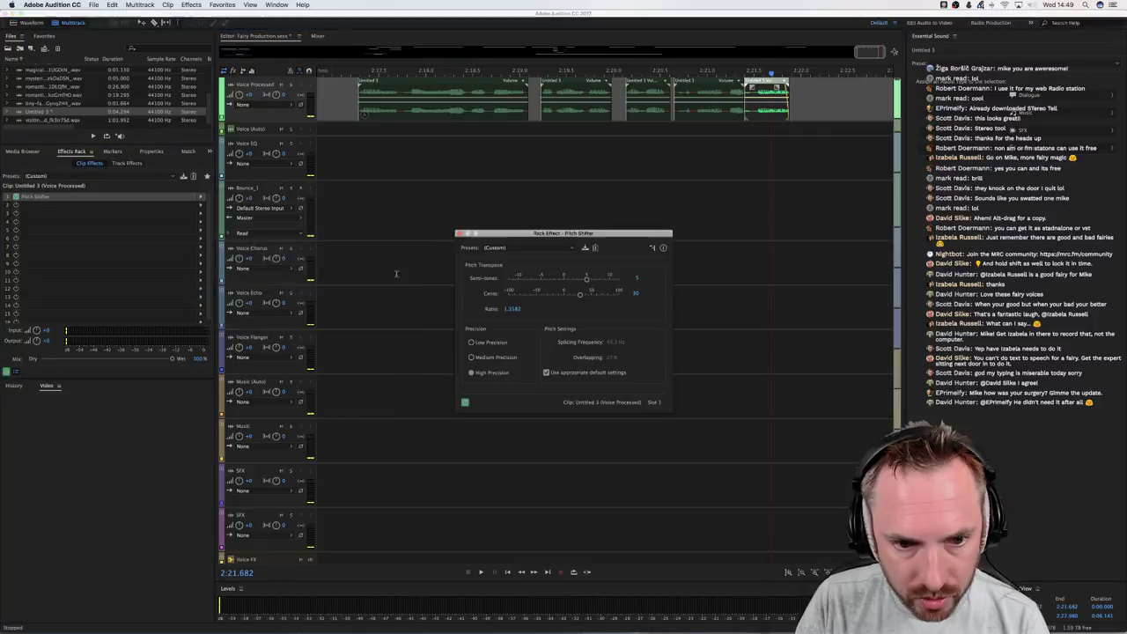
pyautogui.click(519, 249)
pyautogui.click(506, 255)
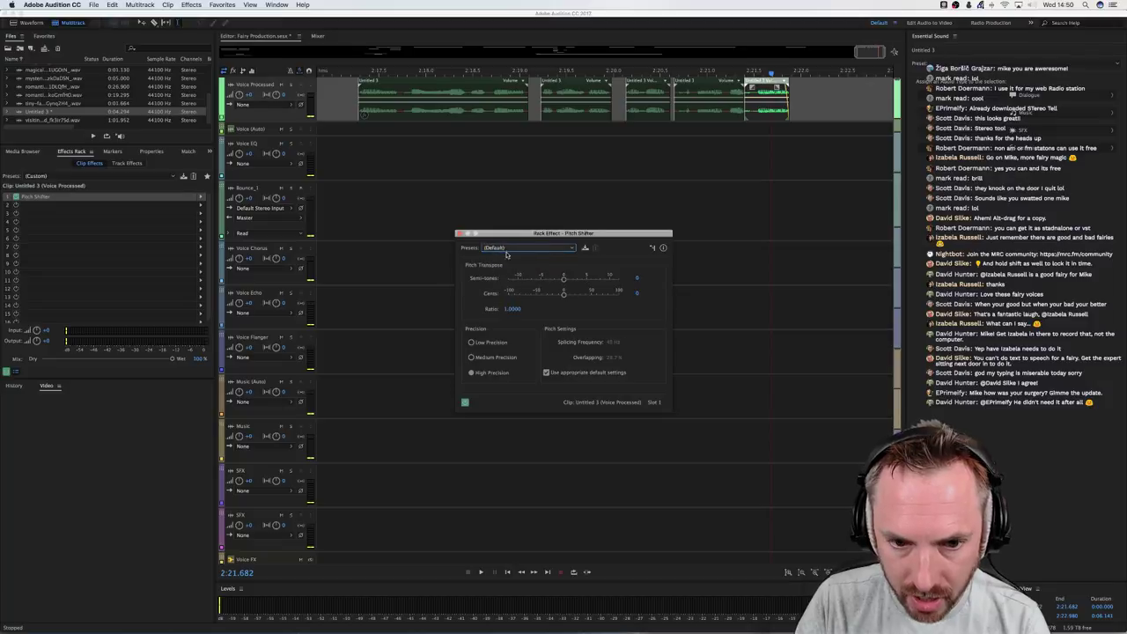
pyautogui.click(459, 233)
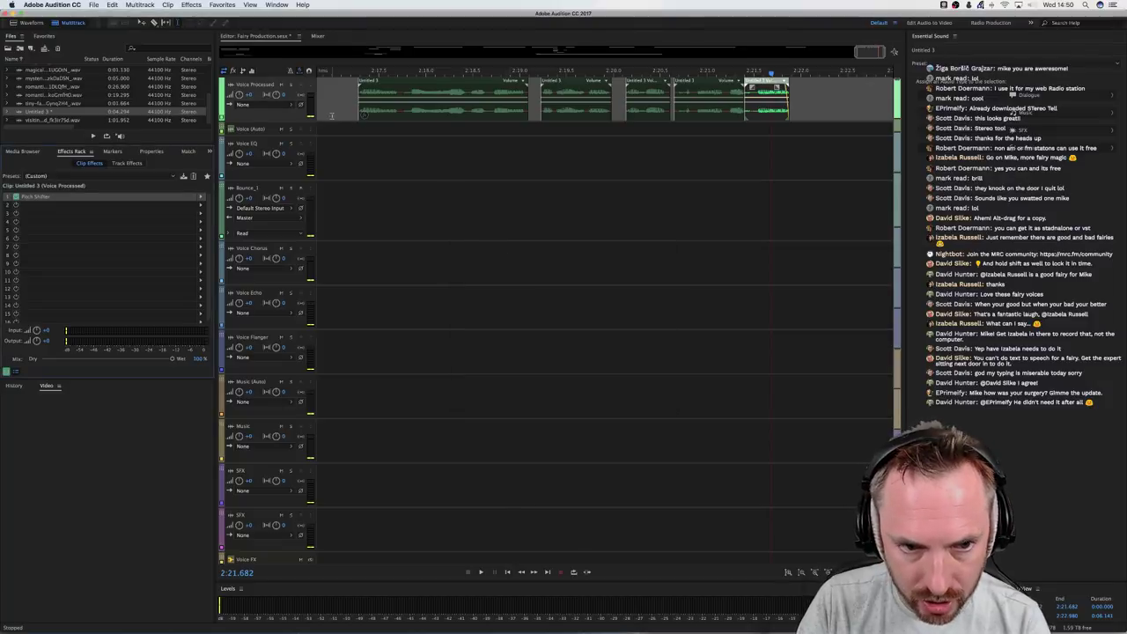
# Show the Pitch Shifter Transpose Ratio envelope on the first and second speech clips
pyautogui.click(401, 110)
pyautogui.click(521, 86)
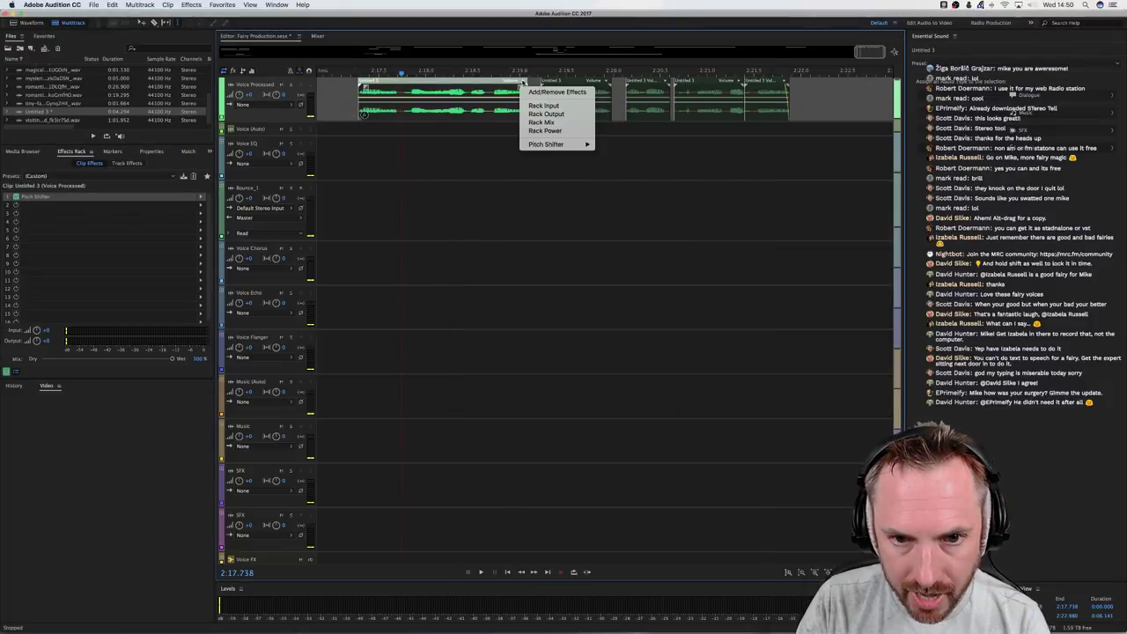
pyautogui.moveTo(548, 145)
pyautogui.click(614, 144)
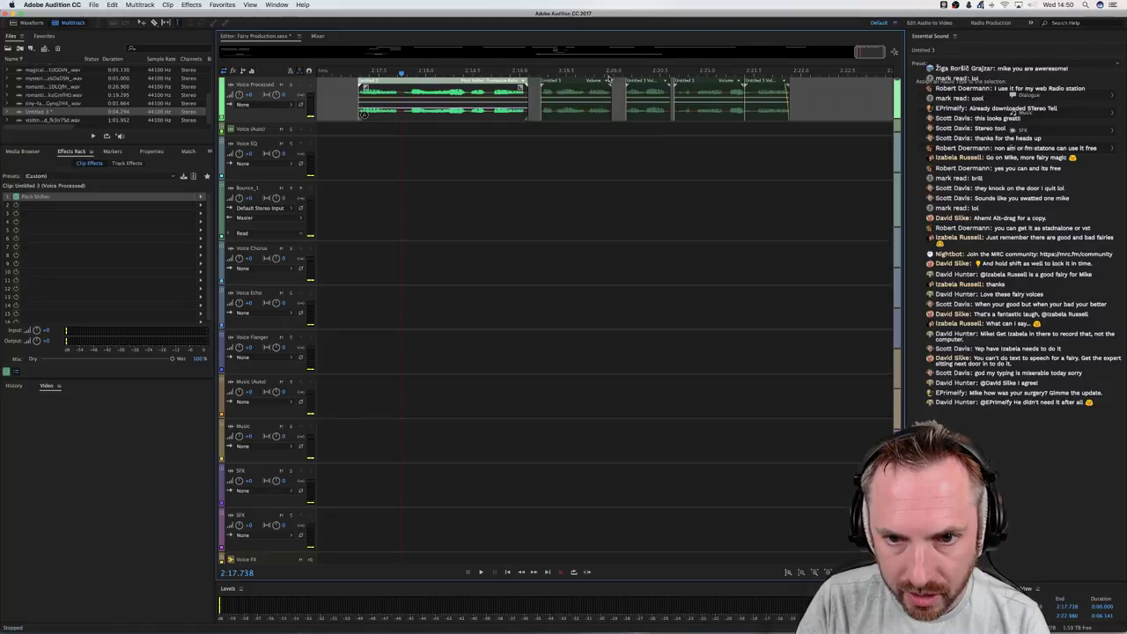
pyautogui.click(608, 80)
pyautogui.moveTo(639, 145)
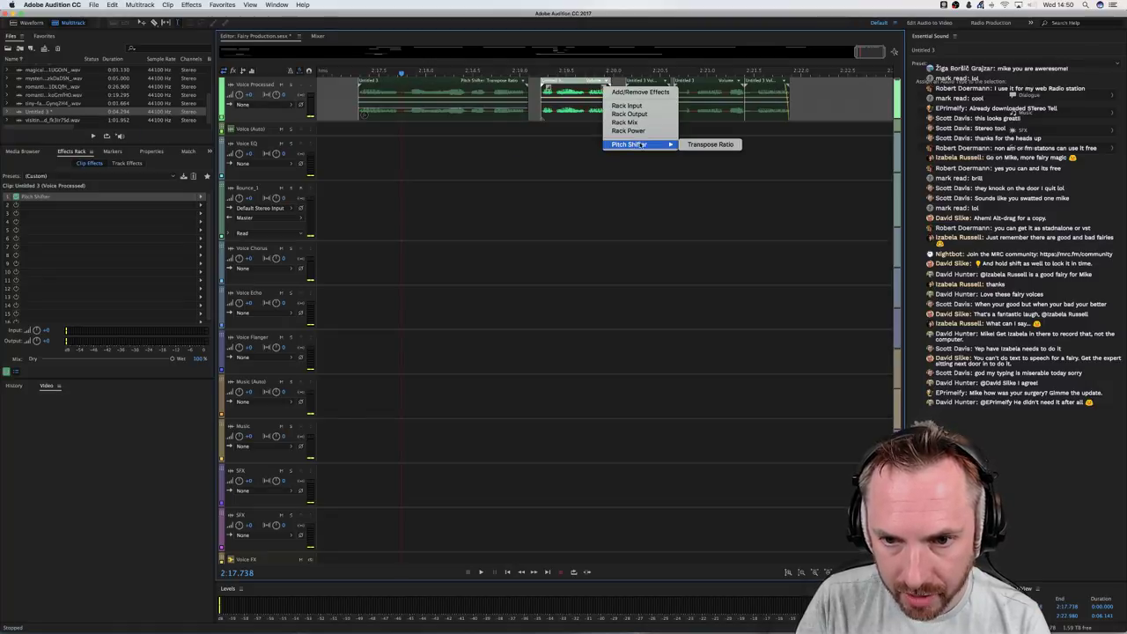
pyautogui.click(701, 145)
# Show the Pitch Shifter Transpose Ratio envelope on the third, fourth and last speech clips
pyautogui.click(666, 82)
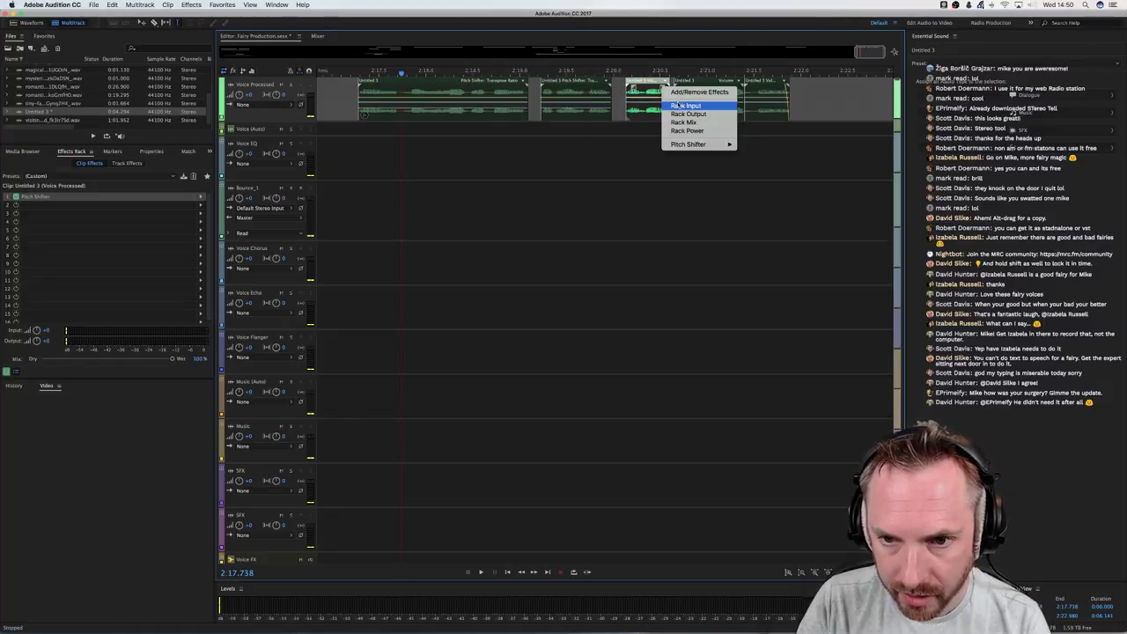
pyautogui.click(757, 145)
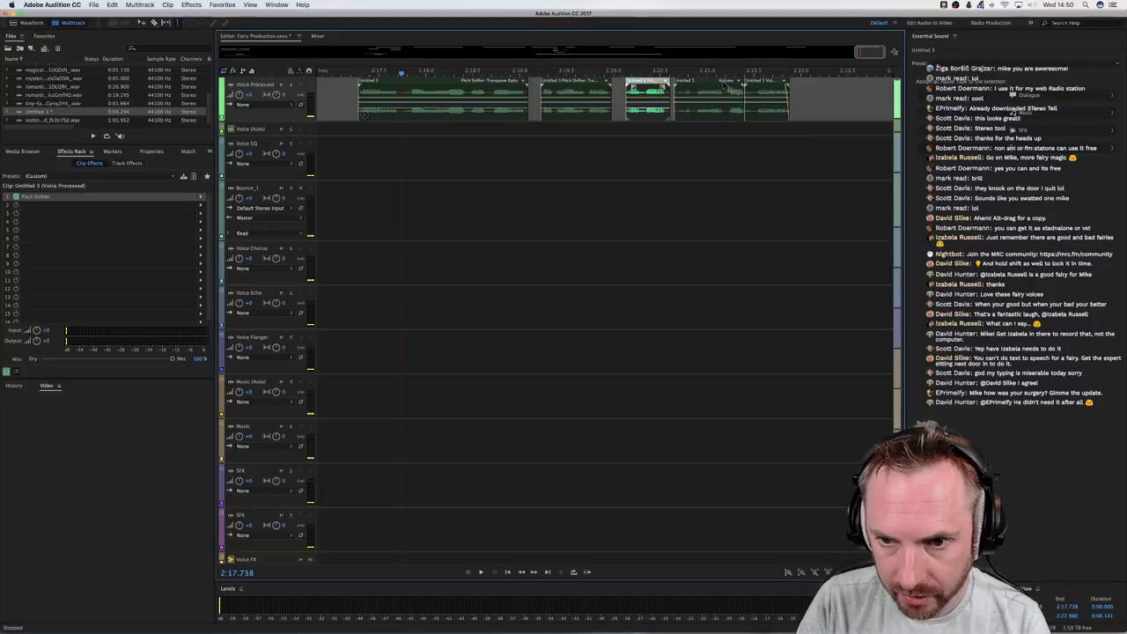
pyautogui.click(739, 82)
pyautogui.click(828, 145)
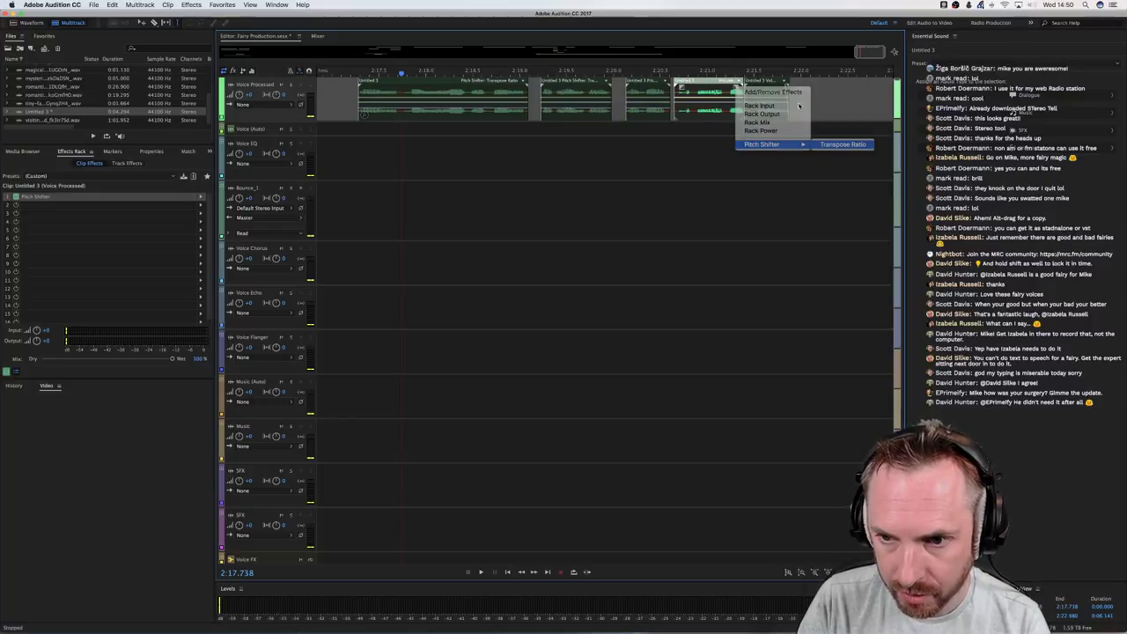
pyautogui.click(784, 83)
pyautogui.moveTo(808, 145)
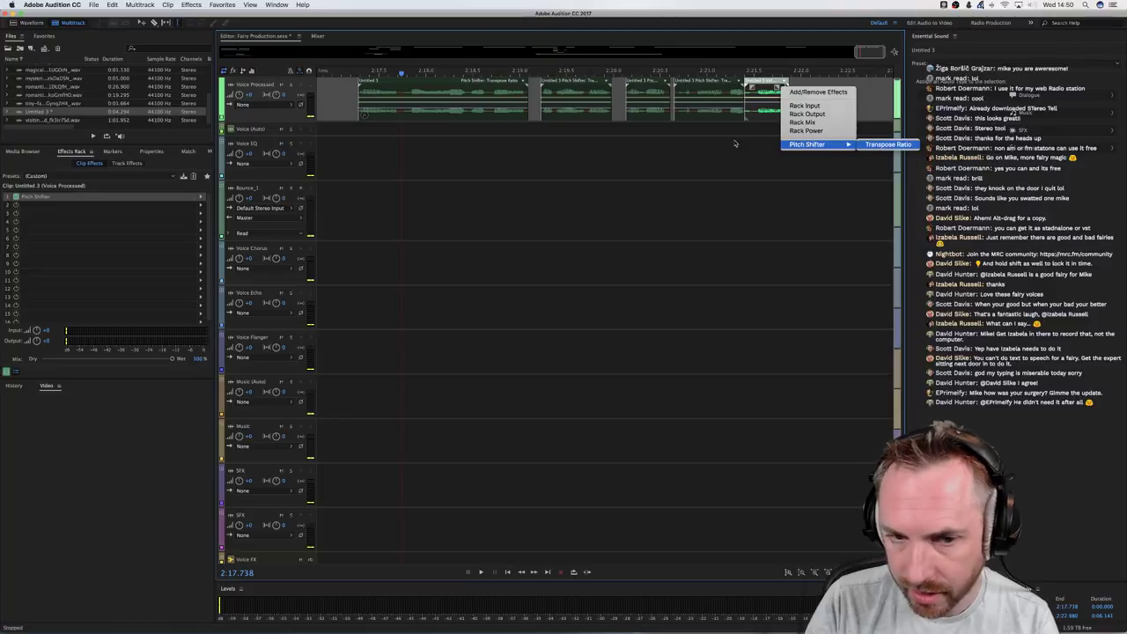
pyautogui.click(887, 145)
# Ramp the first clip's Transpose Ratio envelope down from about 2:18.73 to about 0.566 at its end, and play the result
pyautogui.click(356, 131)
pyautogui.press('space')
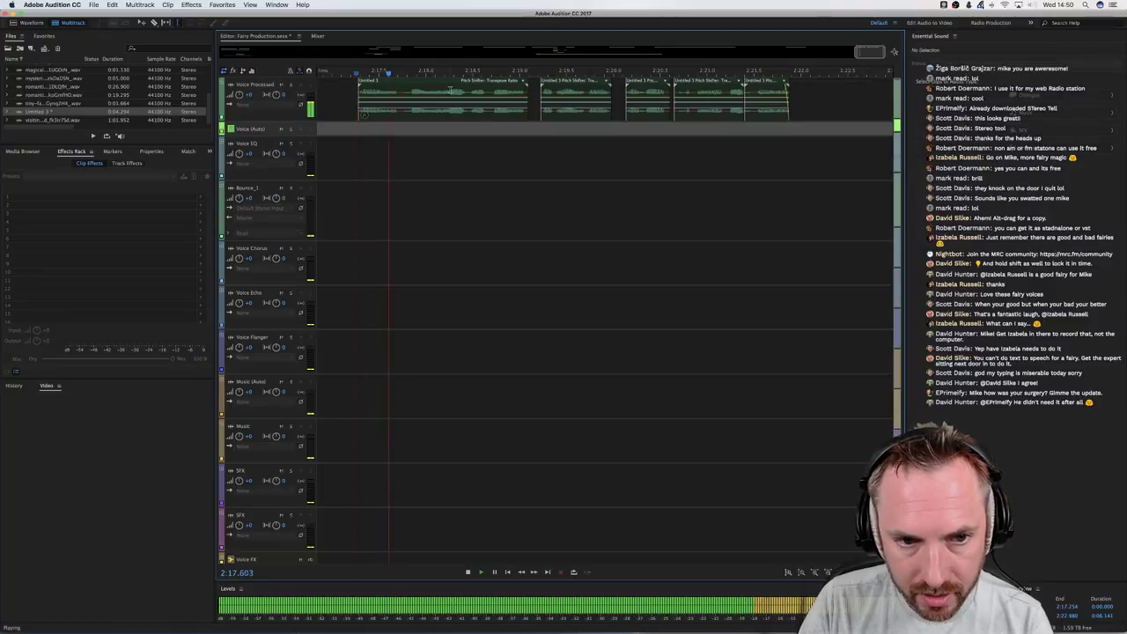
pyautogui.press('space')
pyautogui.click(494, 75)
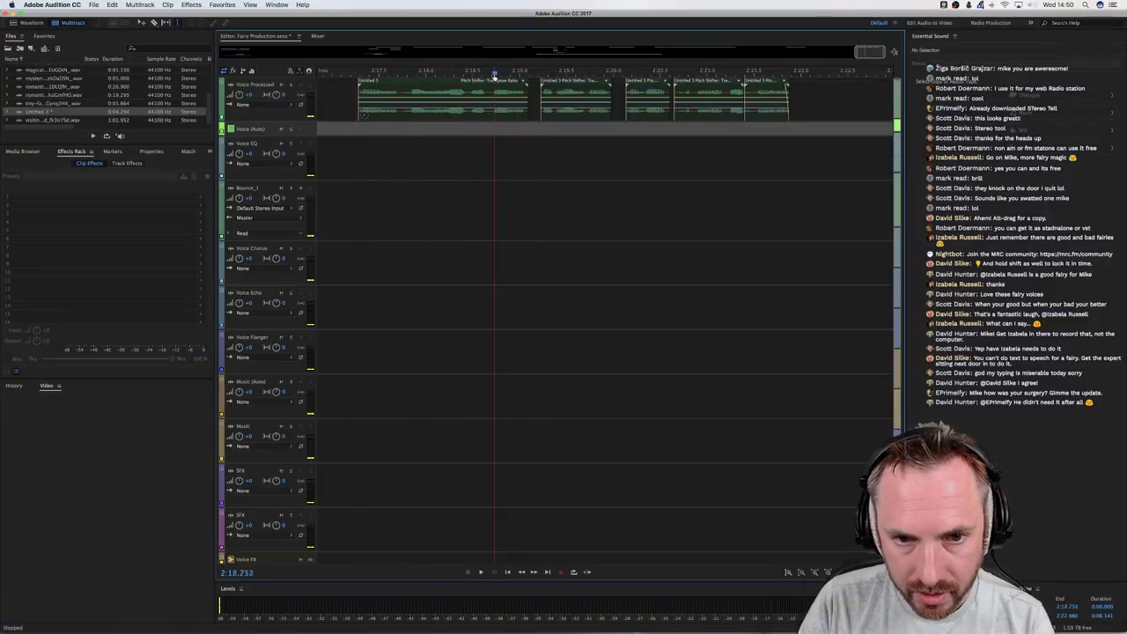
pyautogui.scroll(4, 494, 77)
pyautogui.click(496, 113)
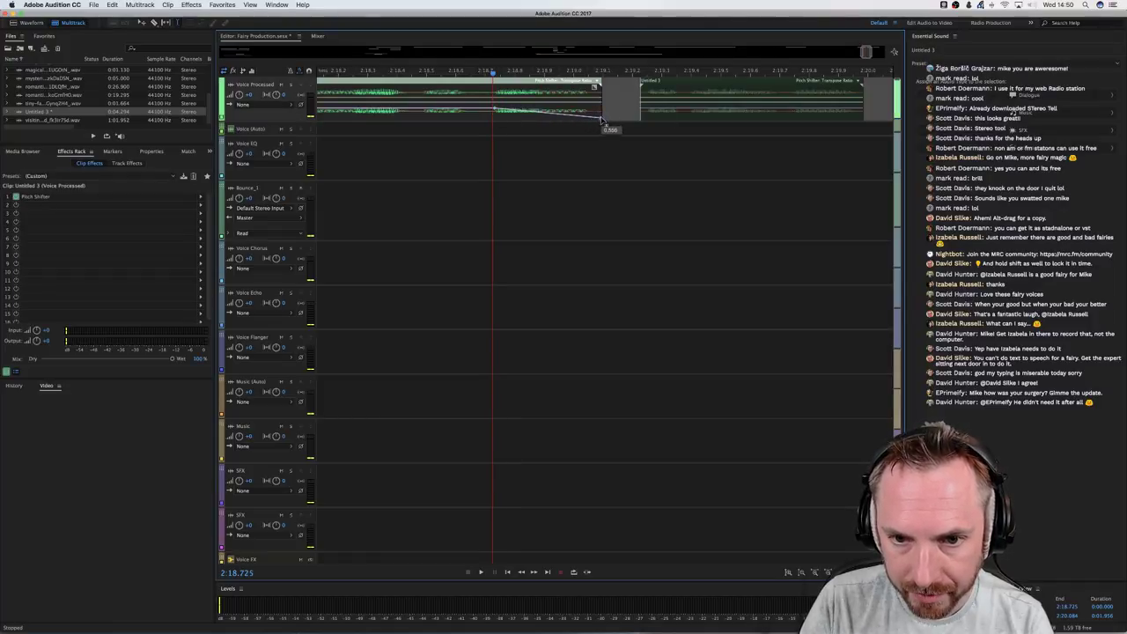
pyautogui.click(404, 143)
pyautogui.press('space')
pyautogui.press('space')
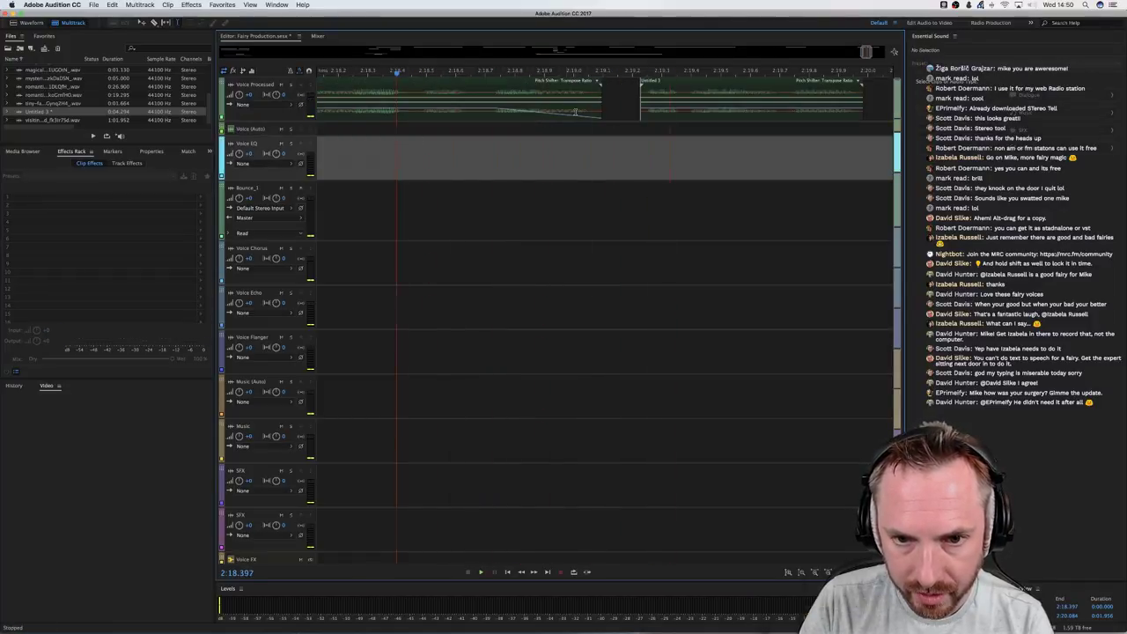
# Raise the end of the first clip's Transpose Ratio envelope for a gentler pitch drop, and play it back
pyautogui.click(588, 114)
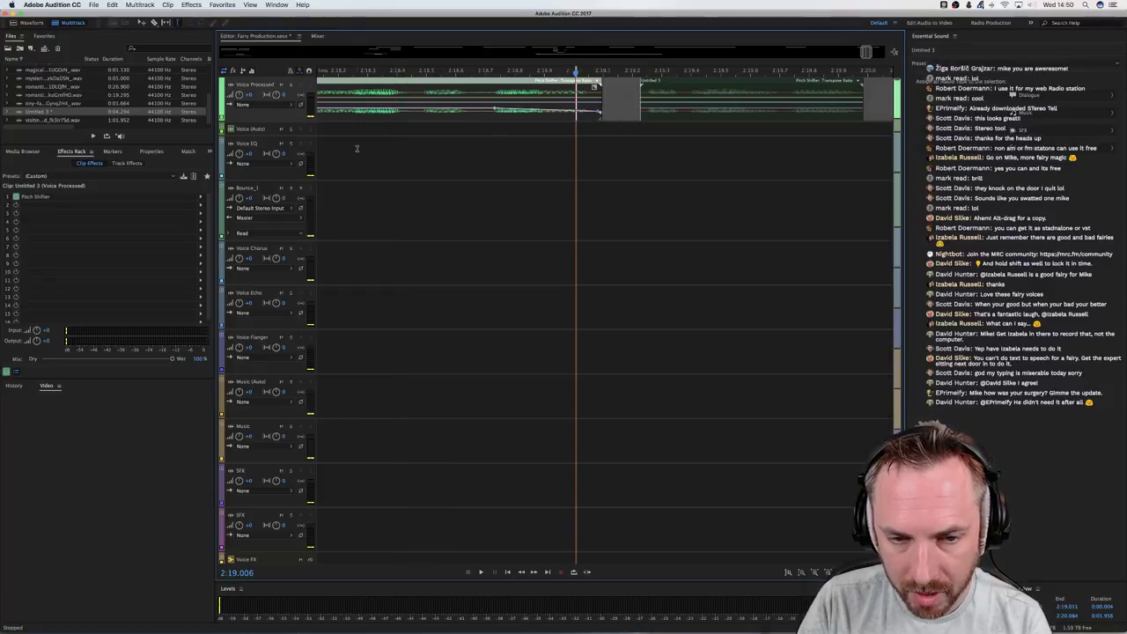
pyautogui.click(394, 137)
pyautogui.press('space')
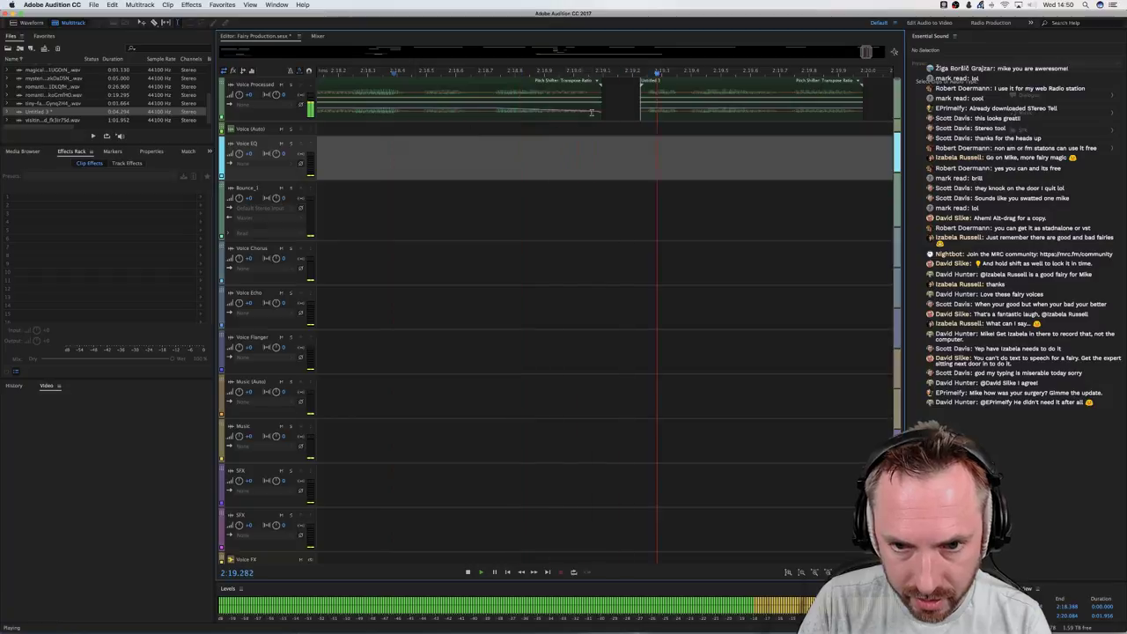
pyautogui.press('space')
# Keep the first clip's Transpose Ratio envelope level until just before its end, and audition the shorter pitch drop
pyautogui.click(594, 114)
pyautogui.click(456, 150)
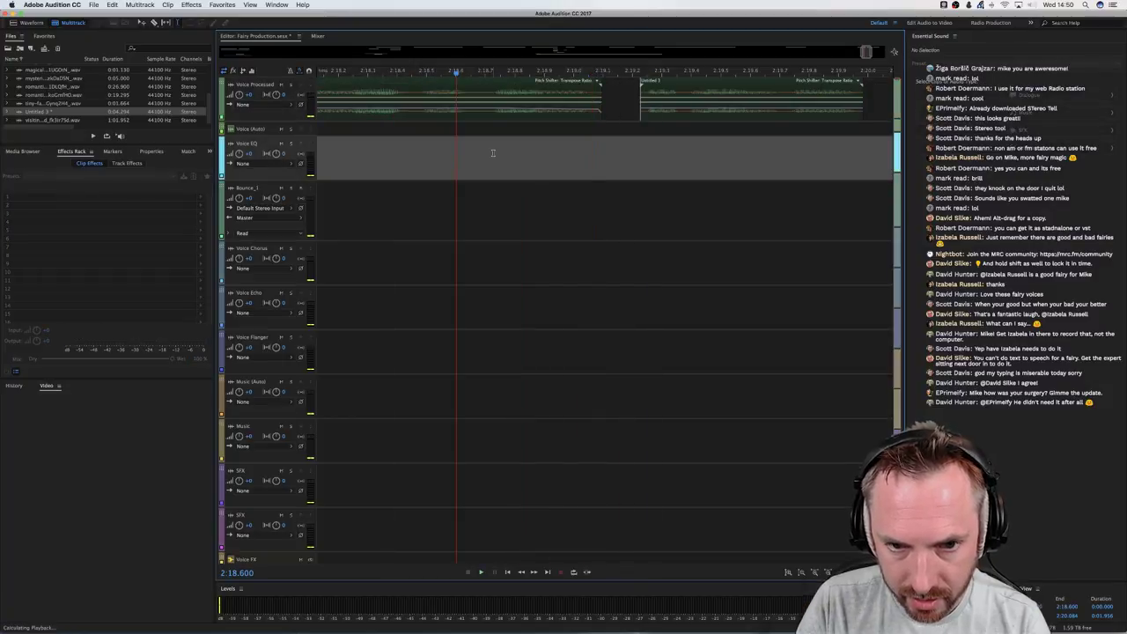
pyautogui.press('space')
pyautogui.press('space')
# Lower the Transpose Ratio point at about 2:19.08 near the first clip's end to about 0.970 and play it
pyautogui.click(599, 114)
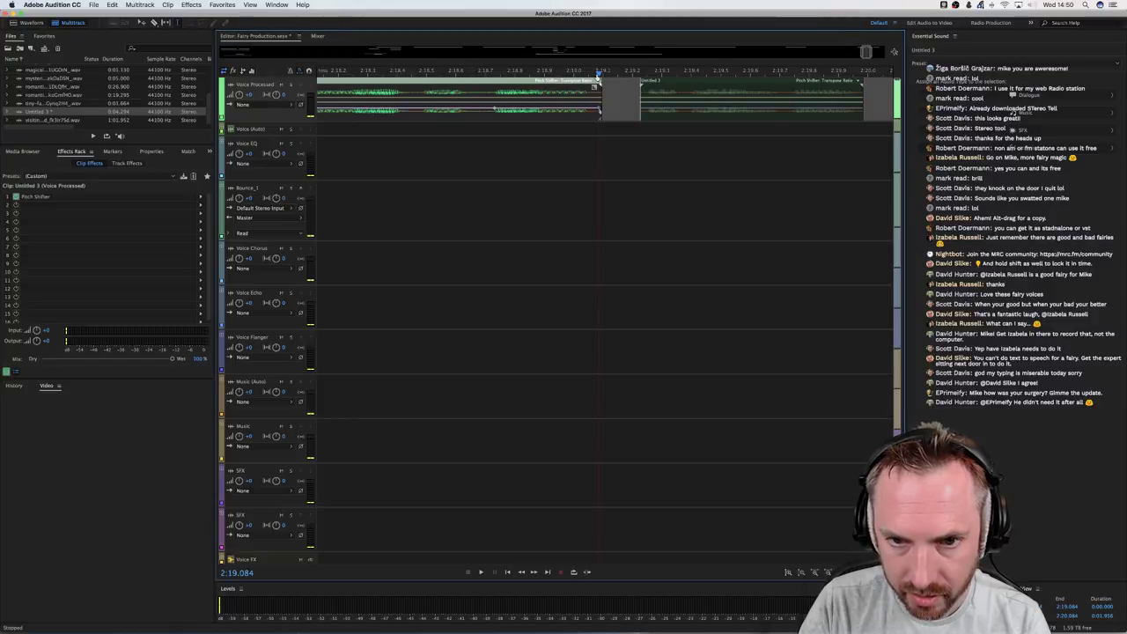
pyautogui.scroll(3, 597, 76)
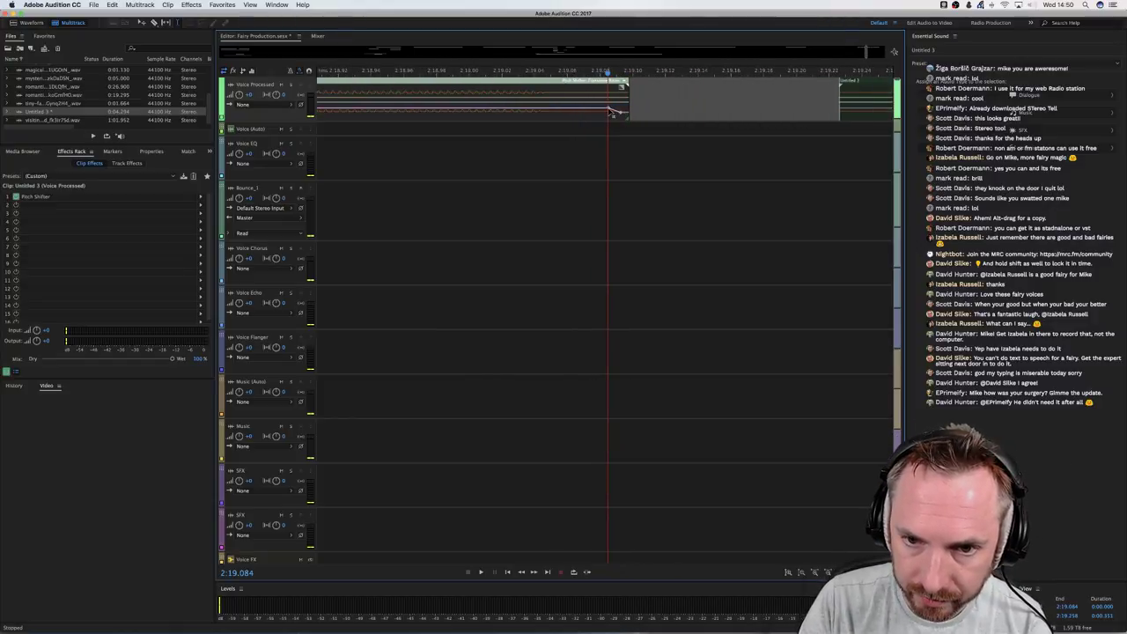
pyautogui.moveTo(608, 109); pyautogui.dragTo(609, 112)
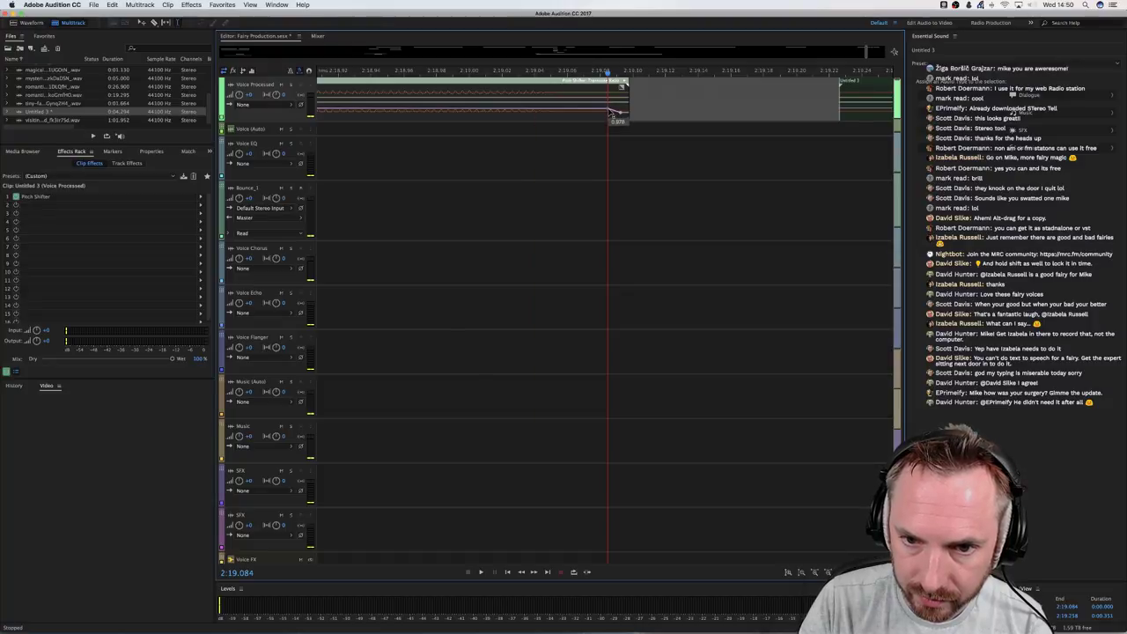
pyautogui.click(388, 157)
pyautogui.press('space')
pyautogui.press('space')
# Play the end of the first speech clip into the following clips to check the pitch drop
pyautogui.scroll(-5, 601, 74)
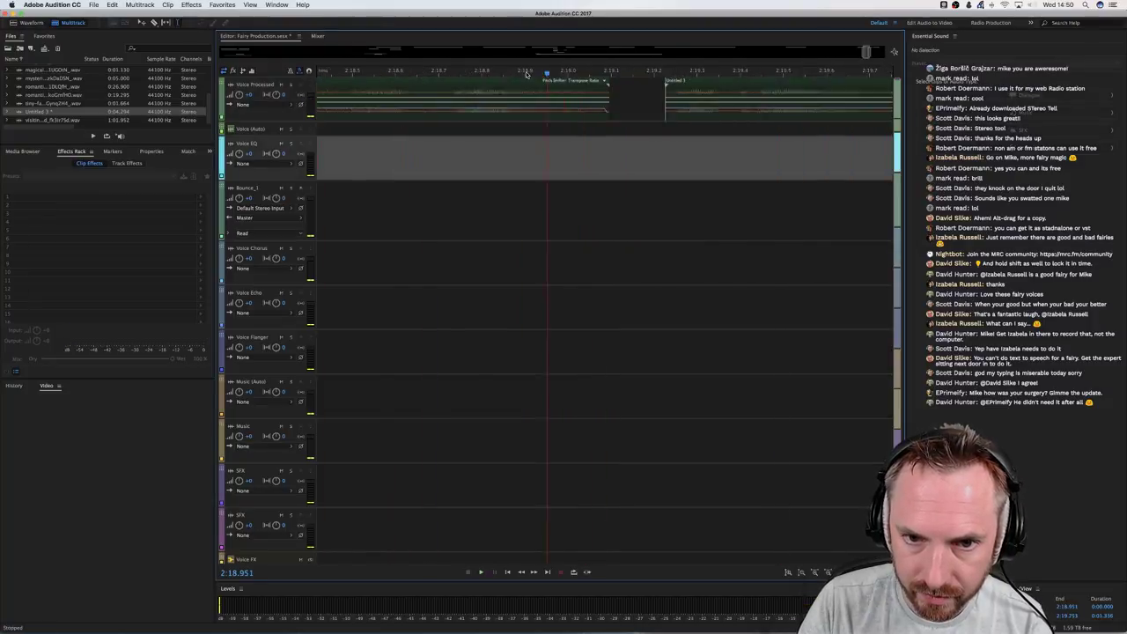
pyautogui.click(523, 74)
pyautogui.press('space')
pyautogui.scroll(-2, 365, 77)
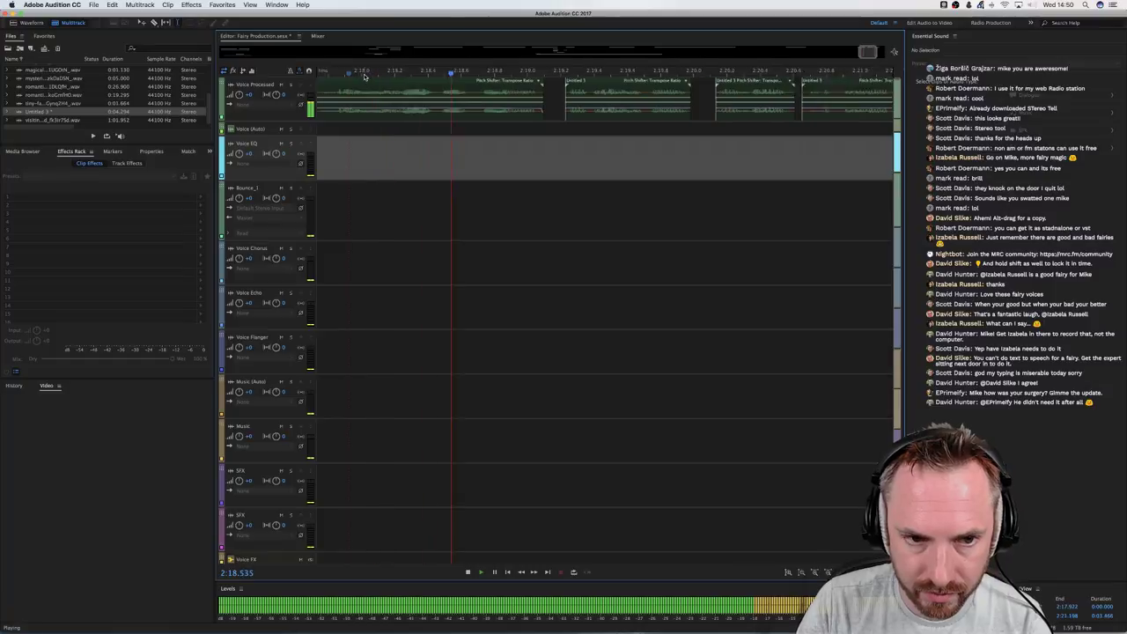
pyautogui.press('space')
# Raise the Transpose Ratio point just before the first clip's end to about 1.10 at about 2:19.08, and play it back
pyautogui.scroll(3, 518, 107)
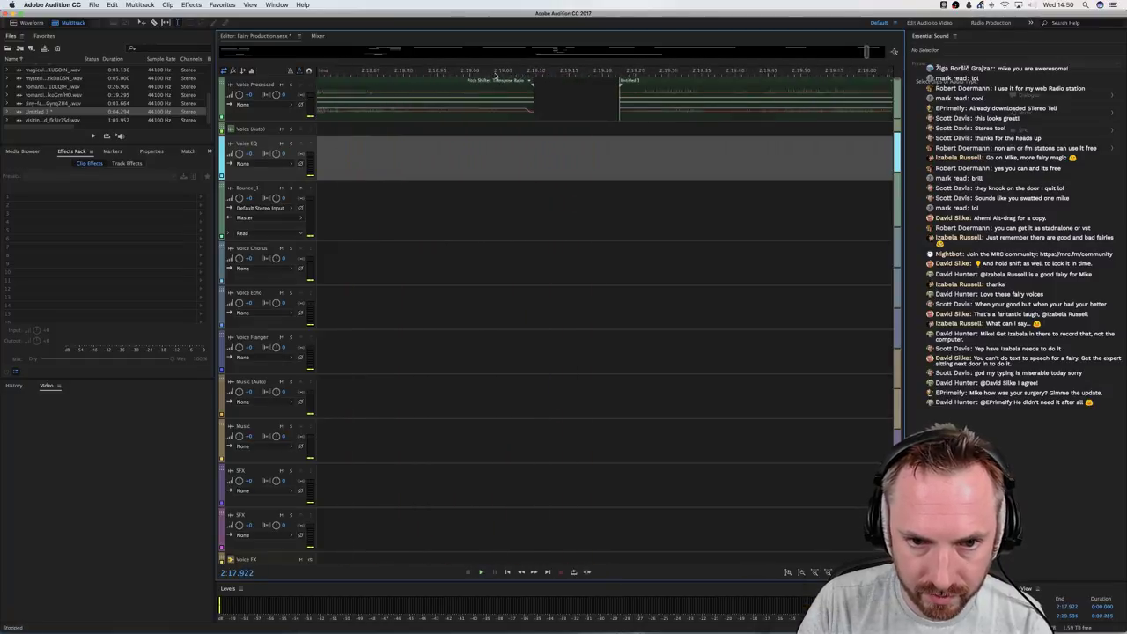
pyautogui.click(535, 109)
pyautogui.moveTo(538, 111); pyautogui.dragTo(534, 110)
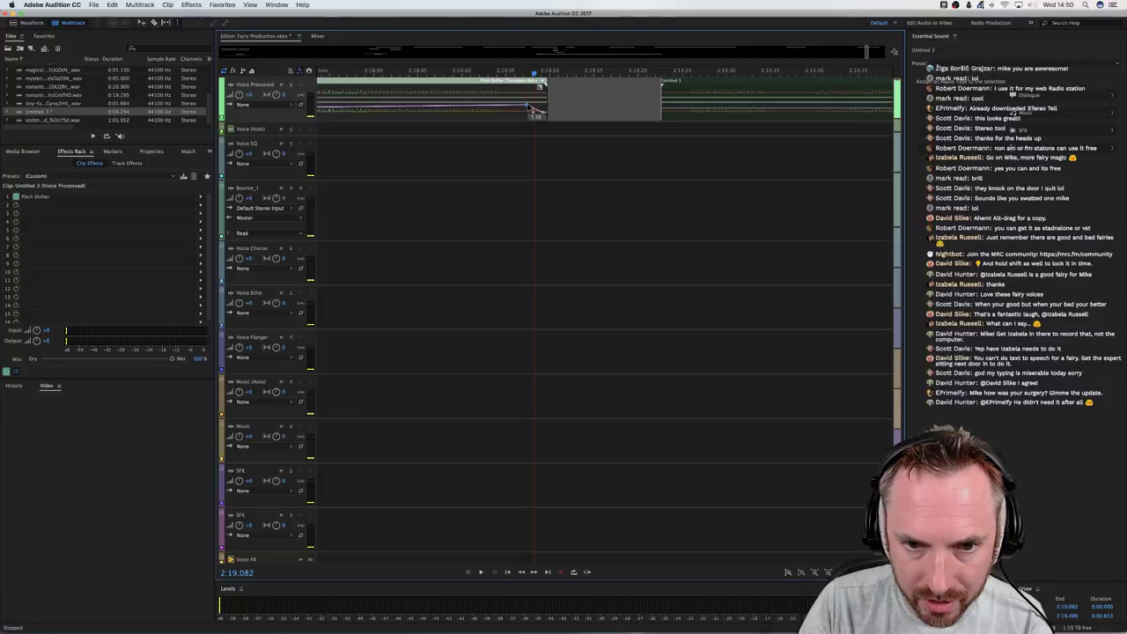
pyautogui.click(402, 137)
pyautogui.press('space')
pyautogui.press('space')
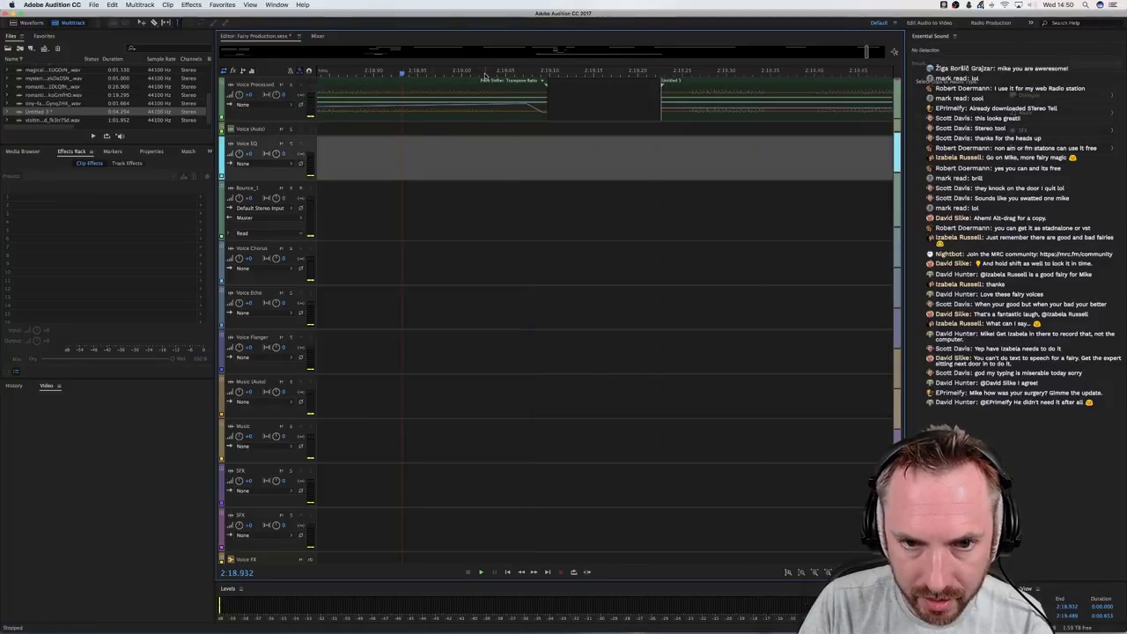
pyautogui.scroll(-5, 483, 69)
pyautogui.press('space')
# Extend the end of the first speech clip slightly and play the whole phrase from just before its start
pyautogui.click(480, 96)
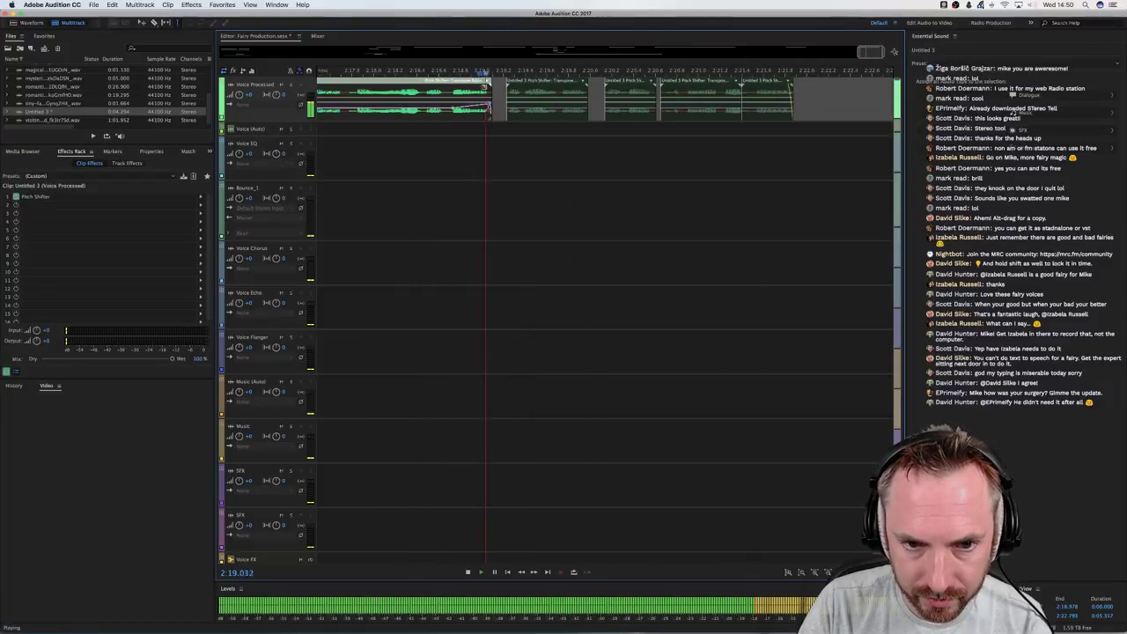
pyautogui.press('space')
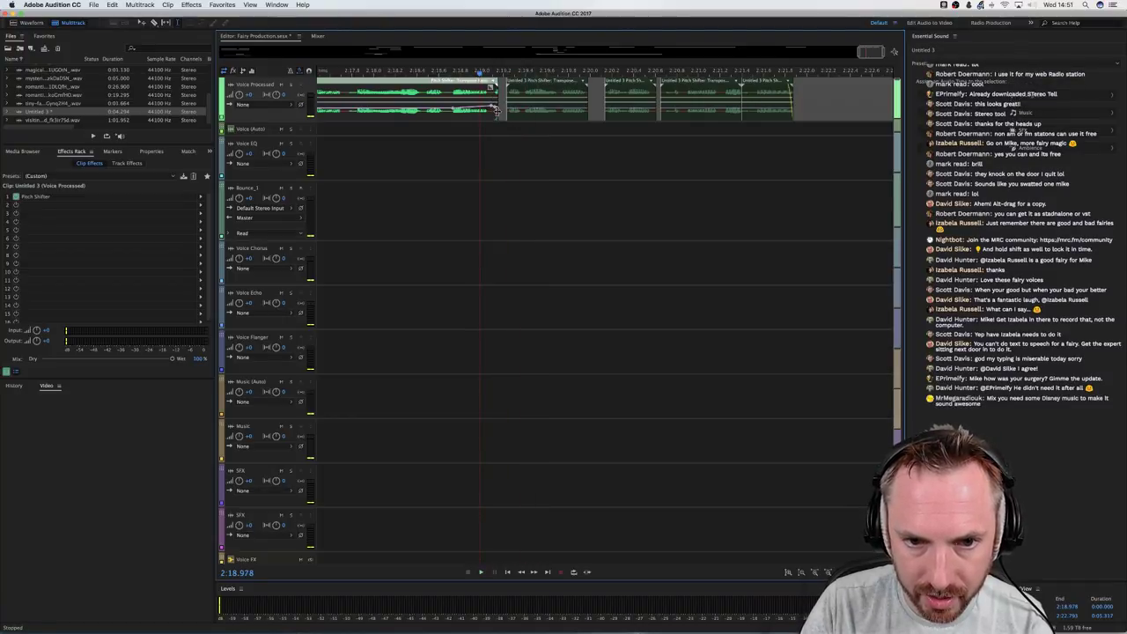
pyautogui.press('space')
pyautogui.press('space')
pyautogui.click(371, 138)
pyautogui.press('space')
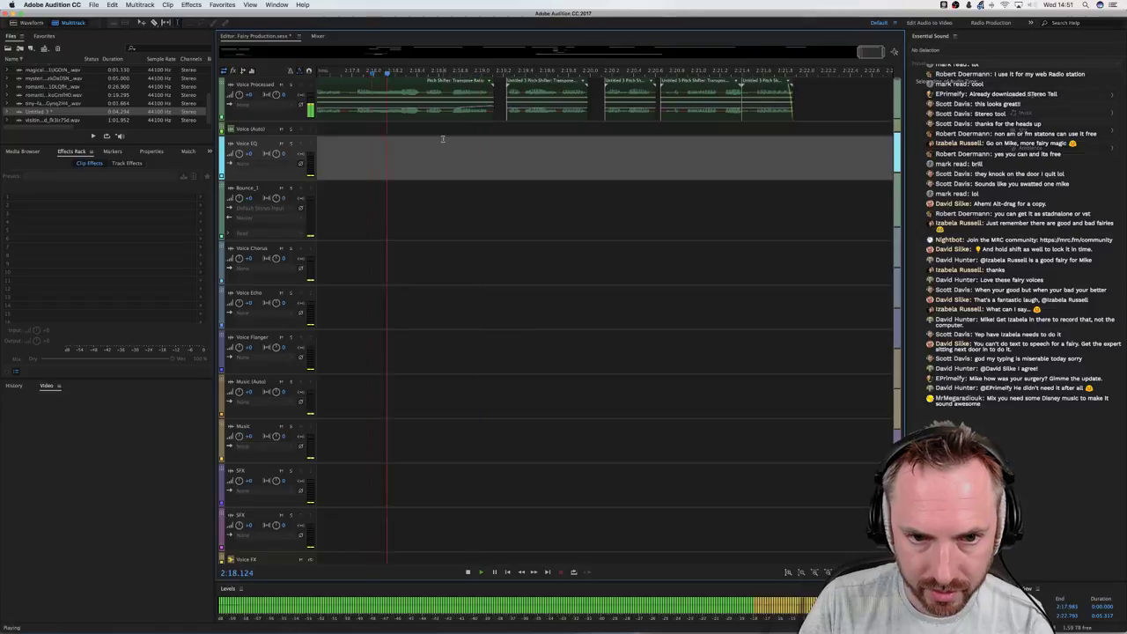
pyautogui.scroll(-2, 500, 75)
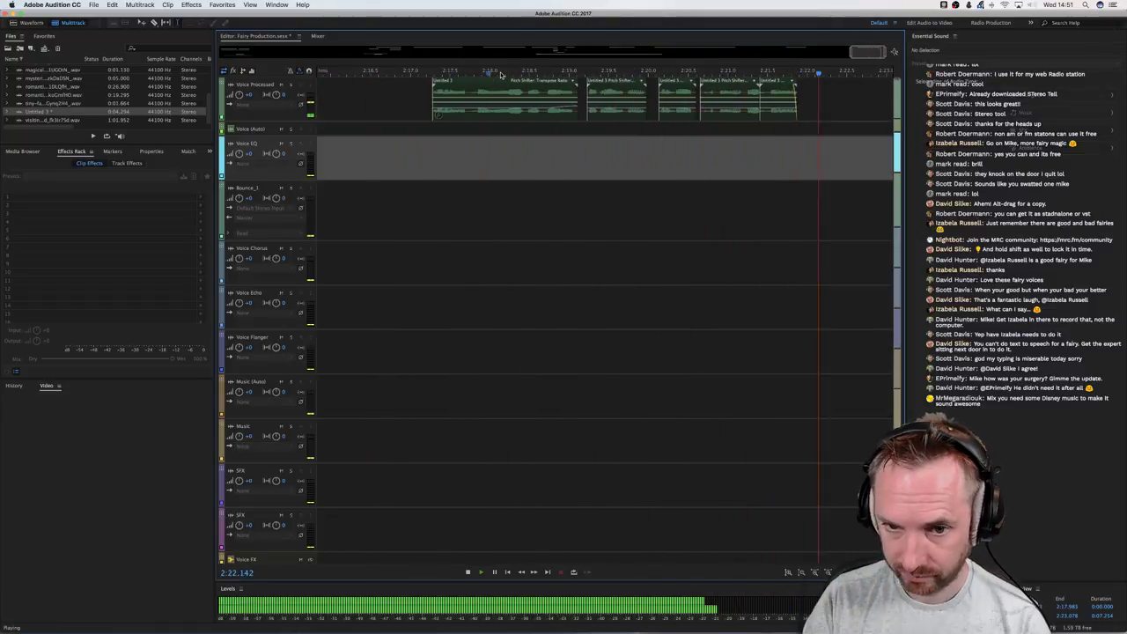
pyautogui.press('space')
pyautogui.press('space')
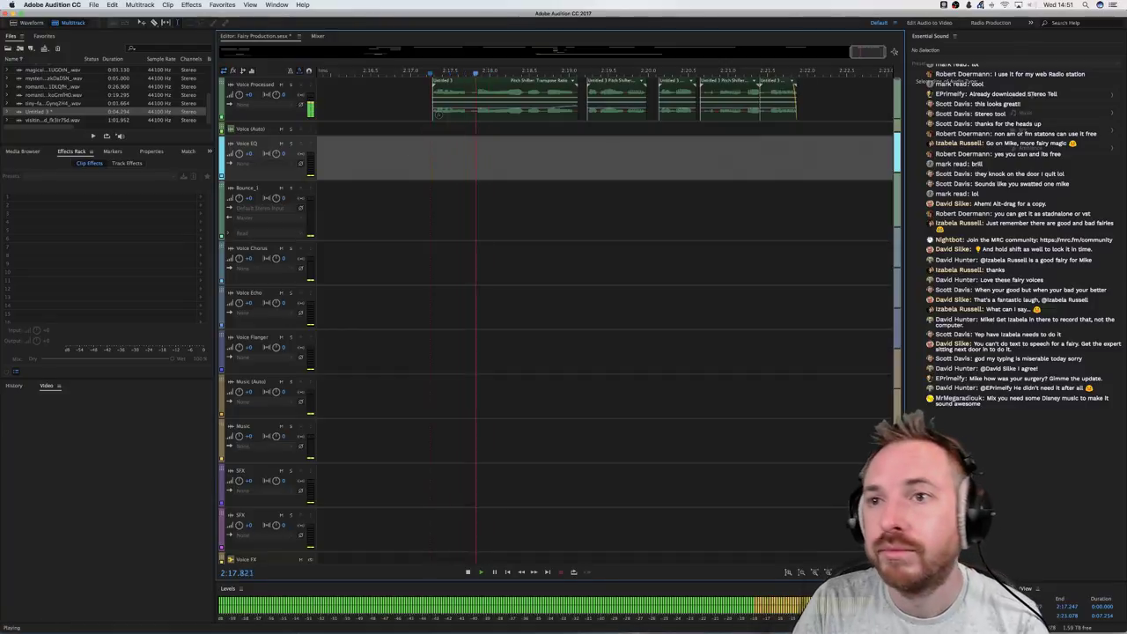
# Place the magic-turning-spells-casting sound on the Music (Auto) track at about 2:16.9 and play it with the voice
pyautogui.moveTo(691, 34); pyautogui.dragTo(432, 419)
pyautogui.press('space')
pyautogui.click(396, 320)
pyautogui.press('space')
pyautogui.press('space')
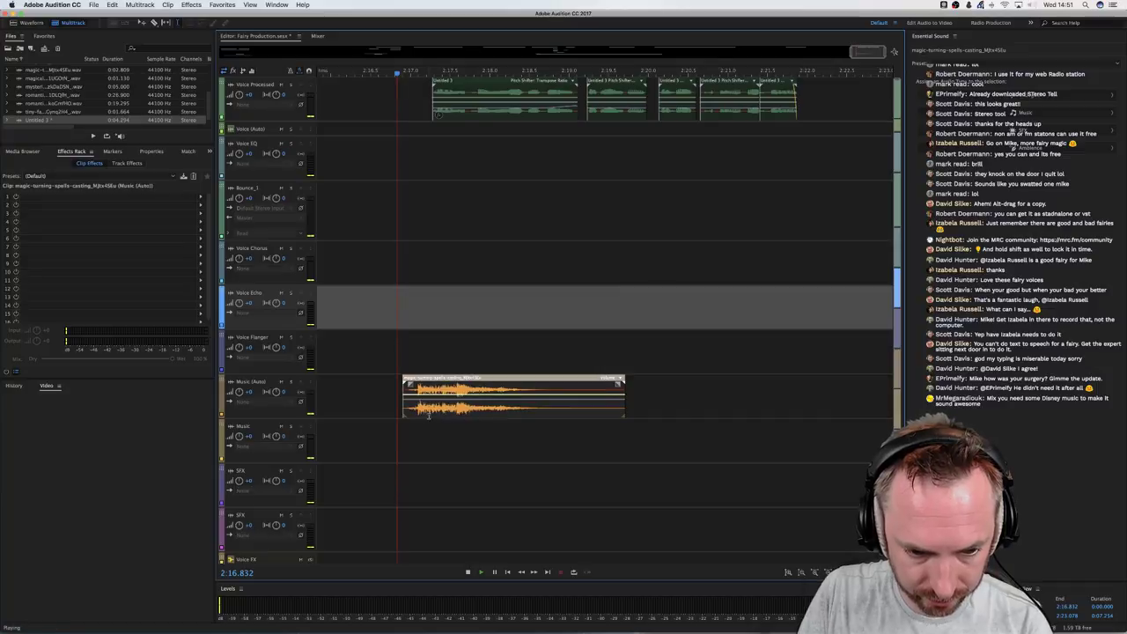
pyautogui.press('space')
pyautogui.click(435, 344)
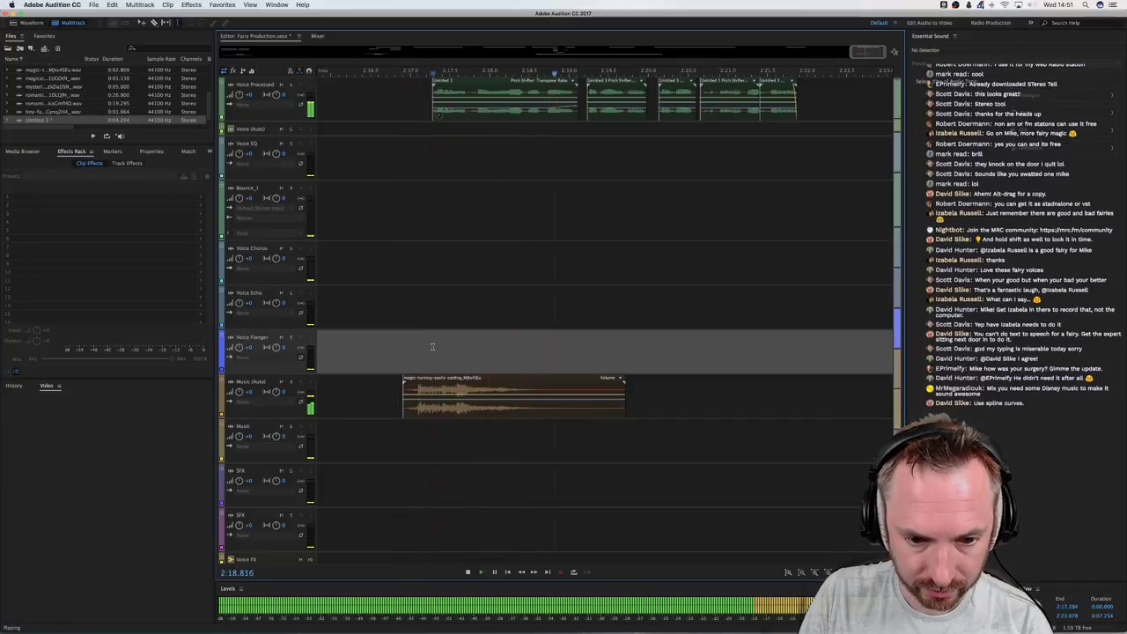
pyautogui.press('space')
# Move the magic-turning-spells-casting clip earlier to start at about 2:16.4, and play the phrase
pyautogui.moveTo(434, 415)
pyautogui.mouseDown()
pyautogui.moveTo(413, 417)
pyautogui.moveTo(436, 408)
pyautogui.mouseUp()
pyautogui.click(371, 318)
pyautogui.press('space')
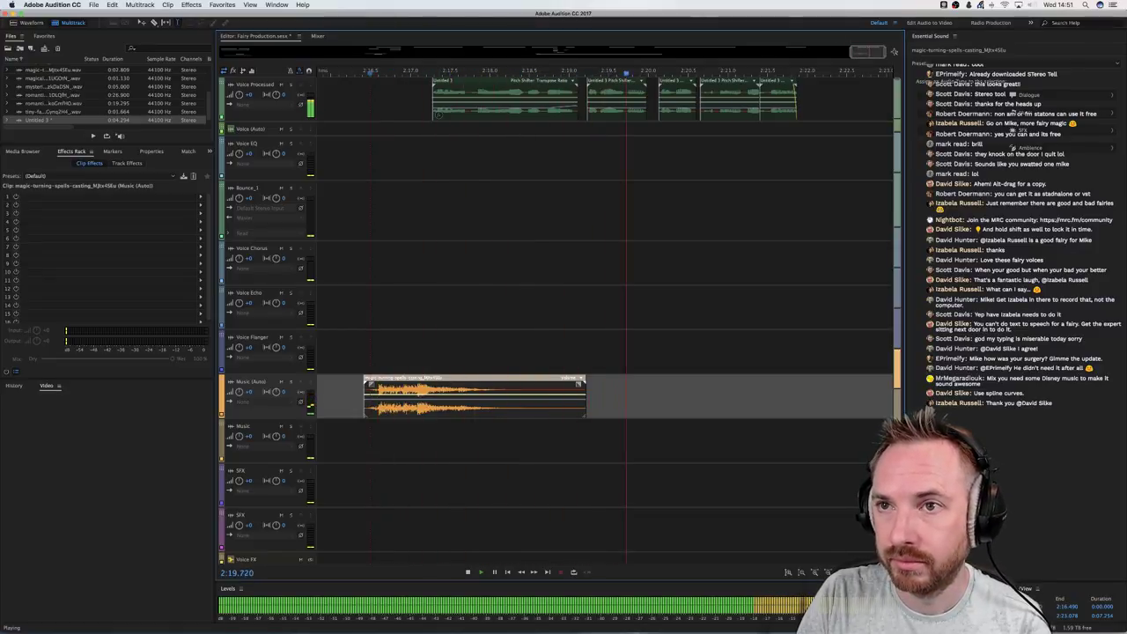
pyautogui.press('space')
# Add the mysterious-harp-and-gong-spells file to the Music track at about 2:18.4 and audition it with the voice
pyautogui.moveTo(52, 86); pyautogui.dragTo(517, 440)
pyautogui.press('space')
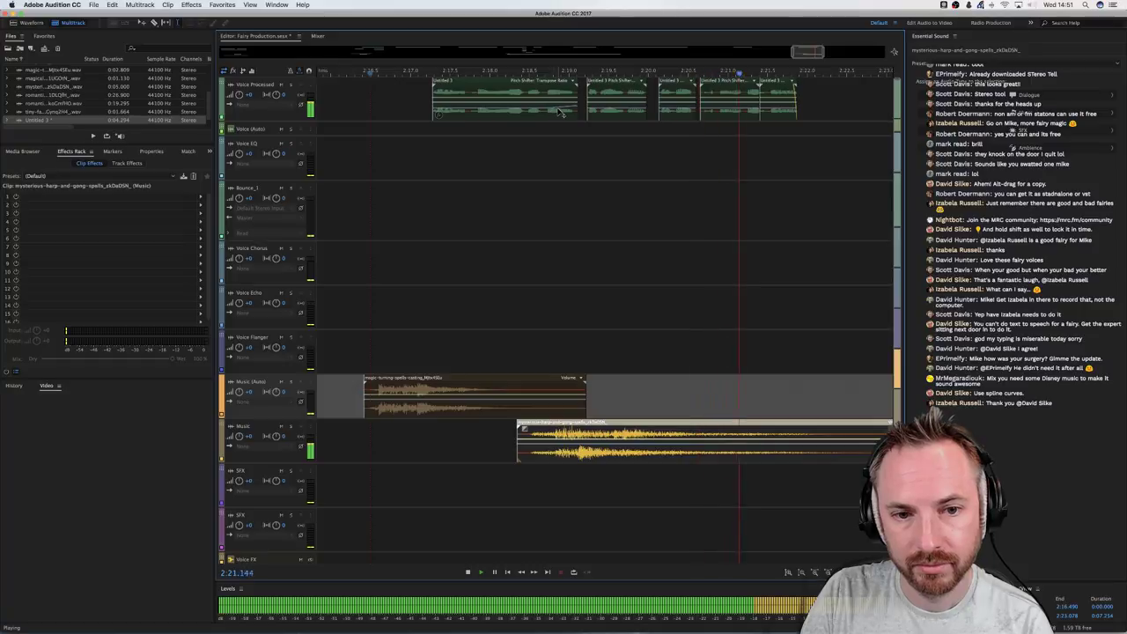
pyautogui.press('space')
# Shift the harp-and-gong clip later to start at about 2:19.3, auditioning its timing against the second speech clip
pyautogui.moveTo(587, 460); pyautogui.dragTo(662, 460)
pyautogui.click(573, 457)
pyautogui.press('space')
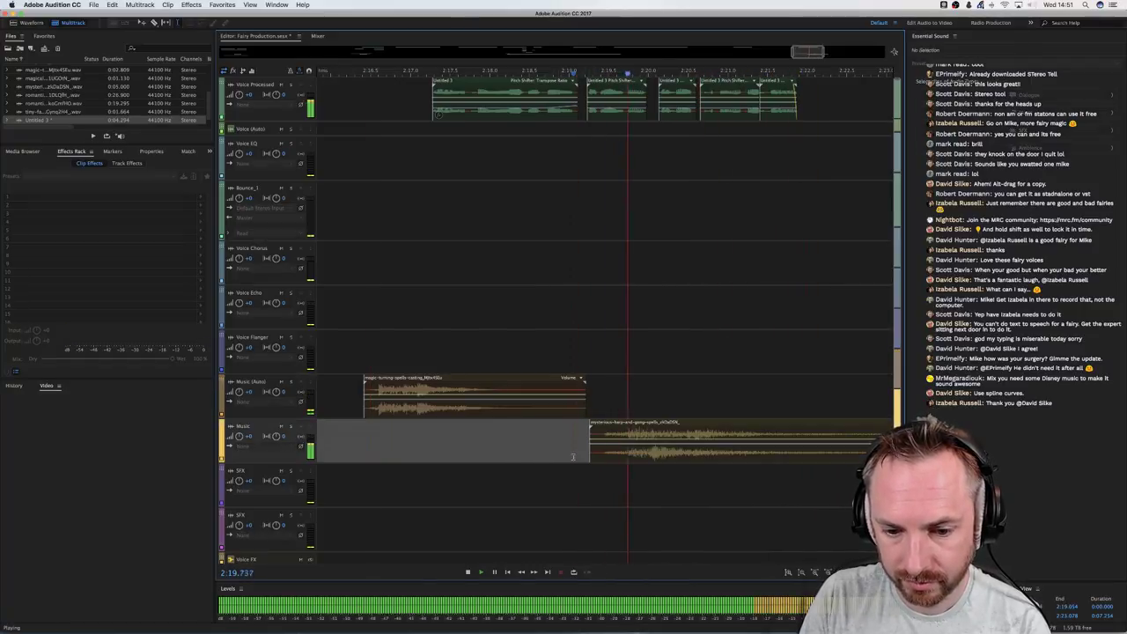
pyautogui.moveTo(628, 455); pyautogui.dragTo(656, 442)
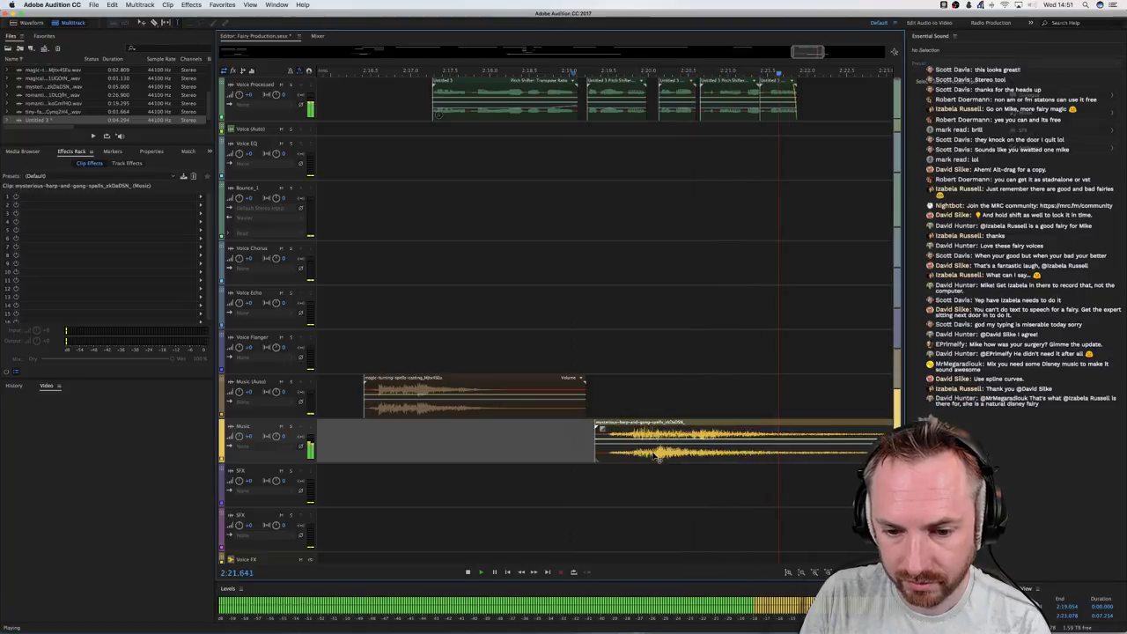
# Lower the harp-and-gong clip's volume envelope from about 2:20.1 onward, and play the whole phrase from 2:16.243
pyautogui.press('space')
pyautogui.press('space')
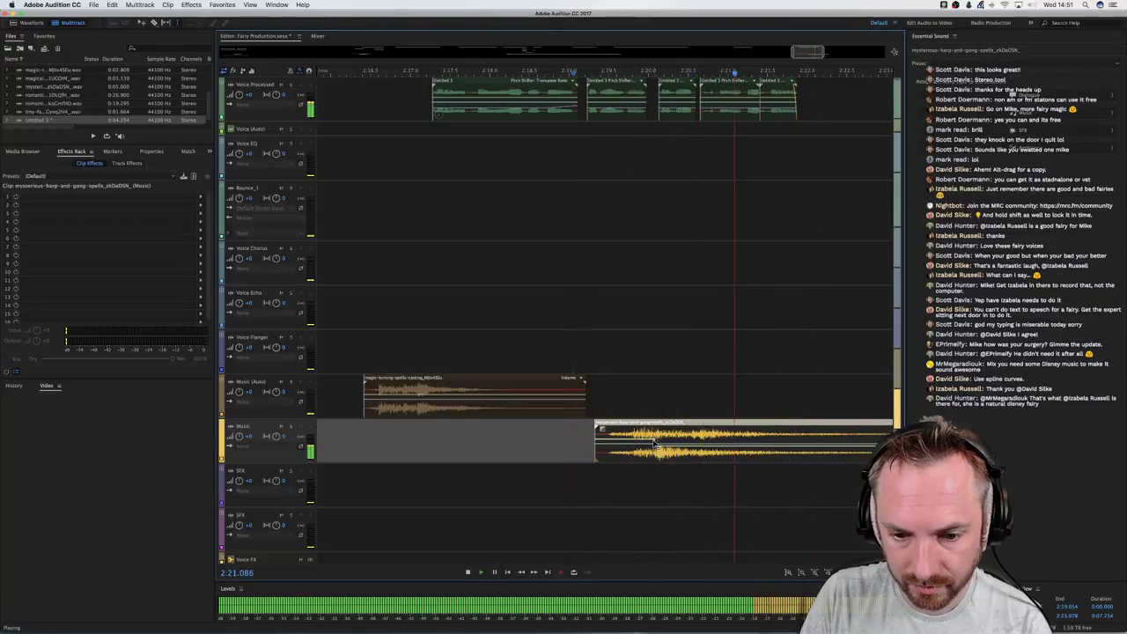
pyautogui.press('space')
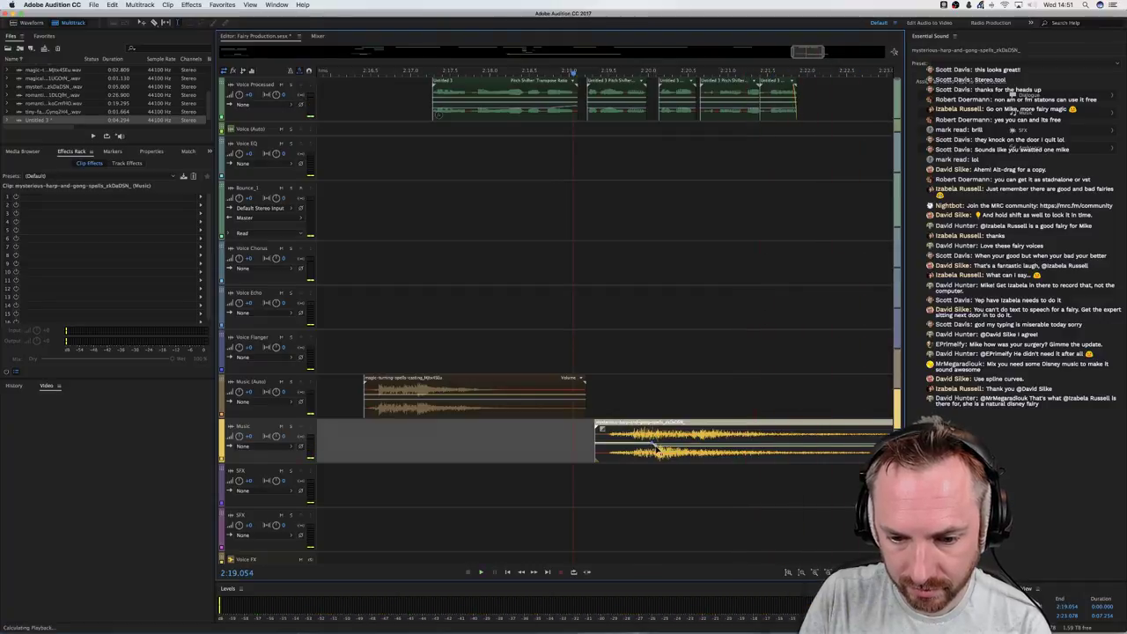
pyautogui.press('space')
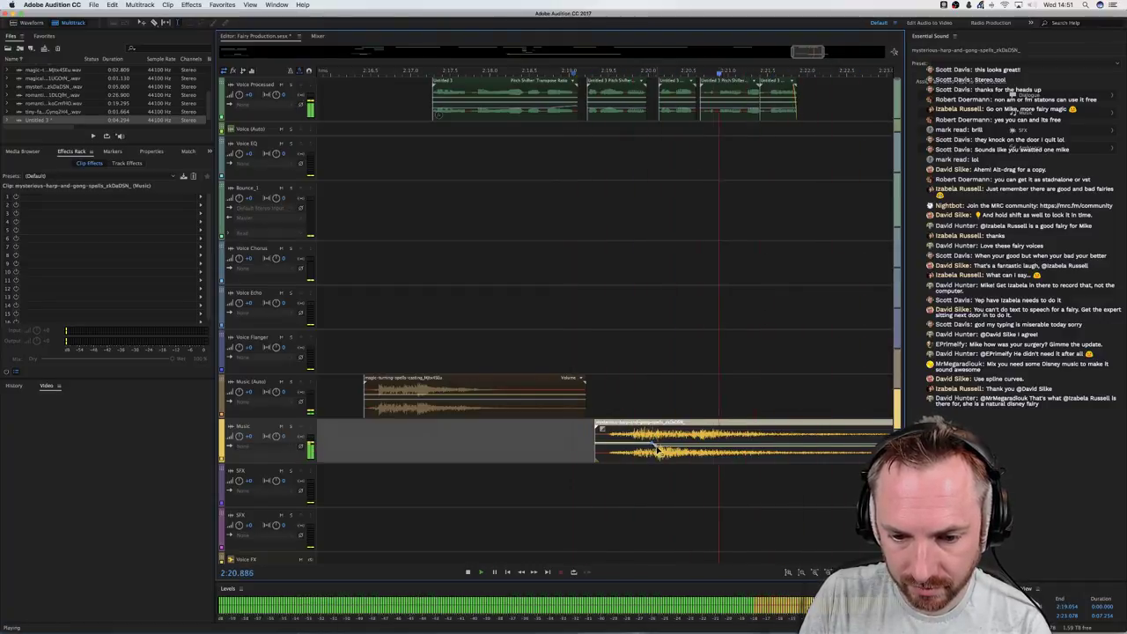
pyautogui.press('space')
pyautogui.click(350, 438)
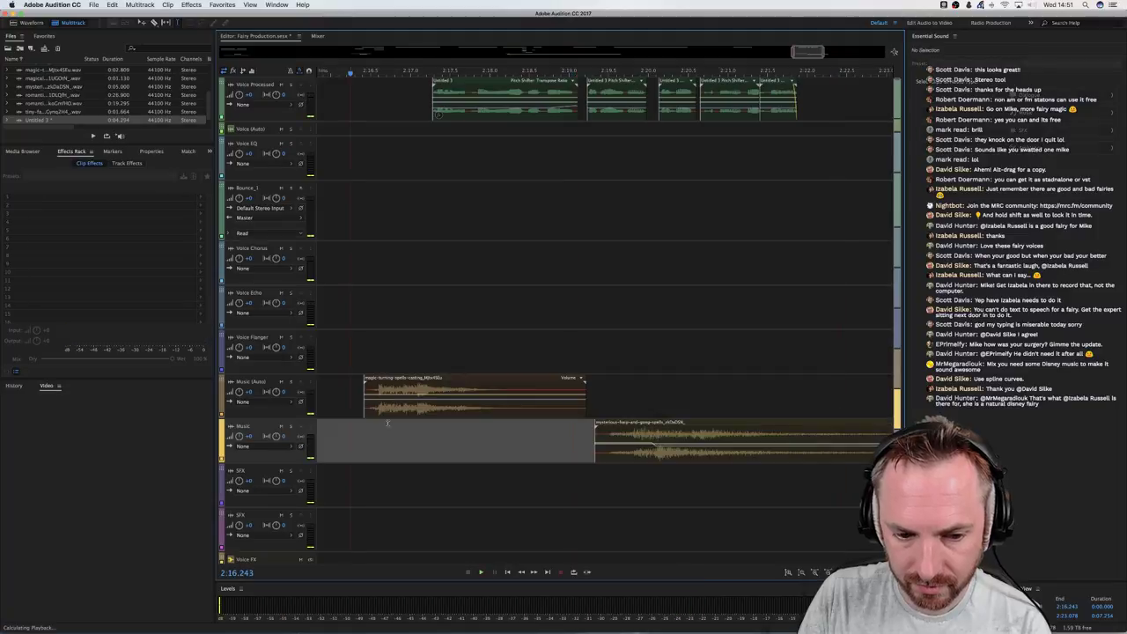
pyautogui.press('space')
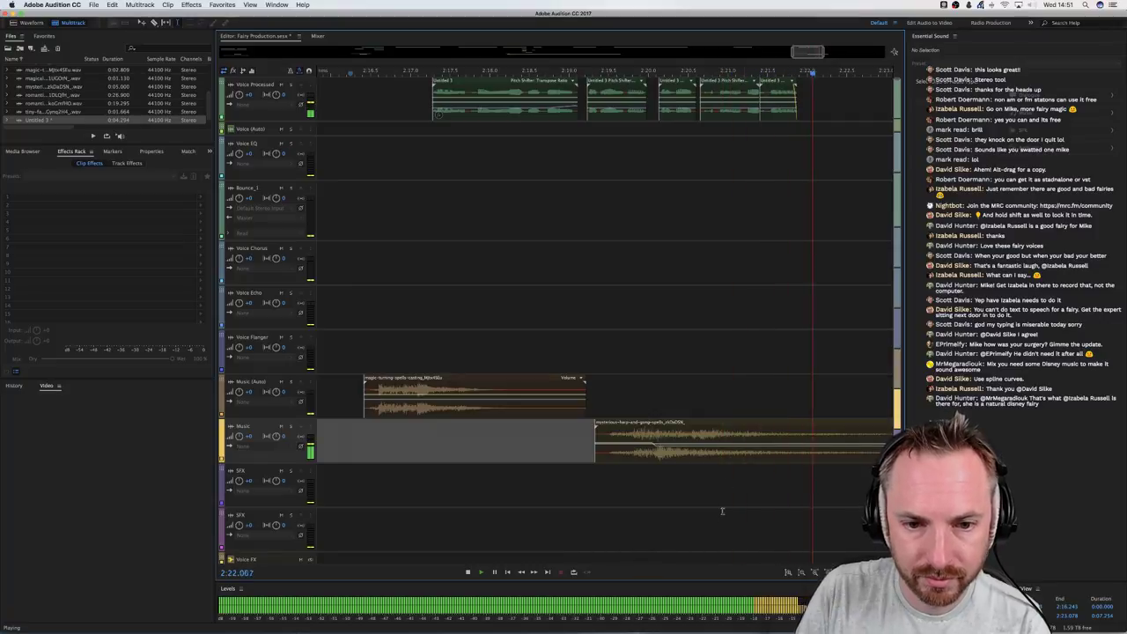
pyautogui.press('space')
# Add Fairy Stuff.wav to the first SFX track so that it runs past the last speech clips
pyautogui.scroll(-6, 463, 69)
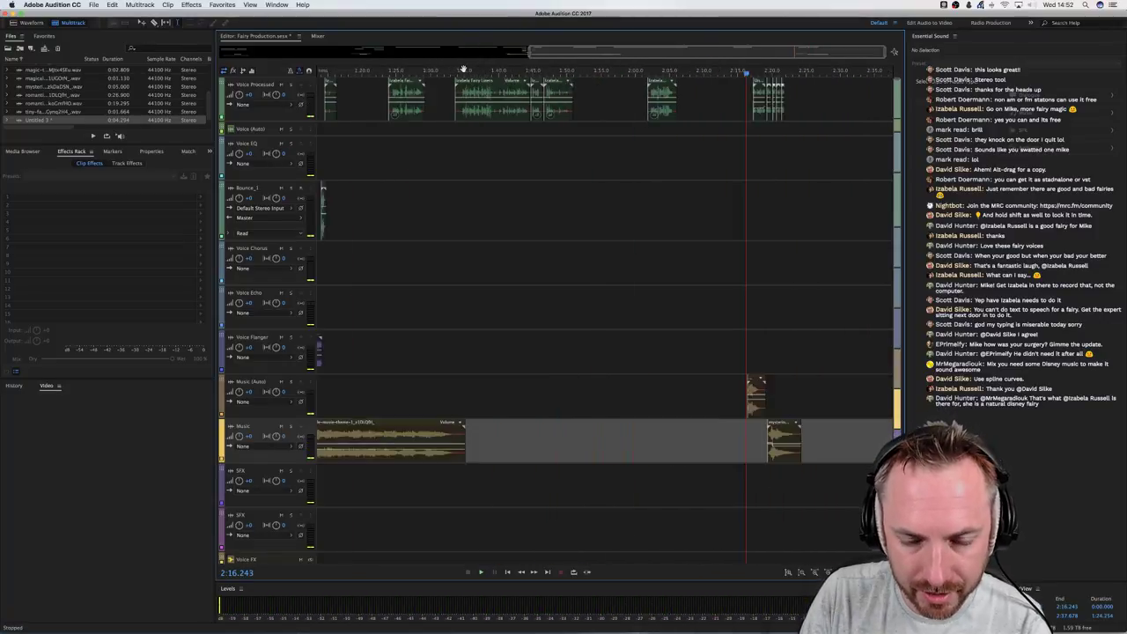
pyautogui.scroll(-5, 463, 69)
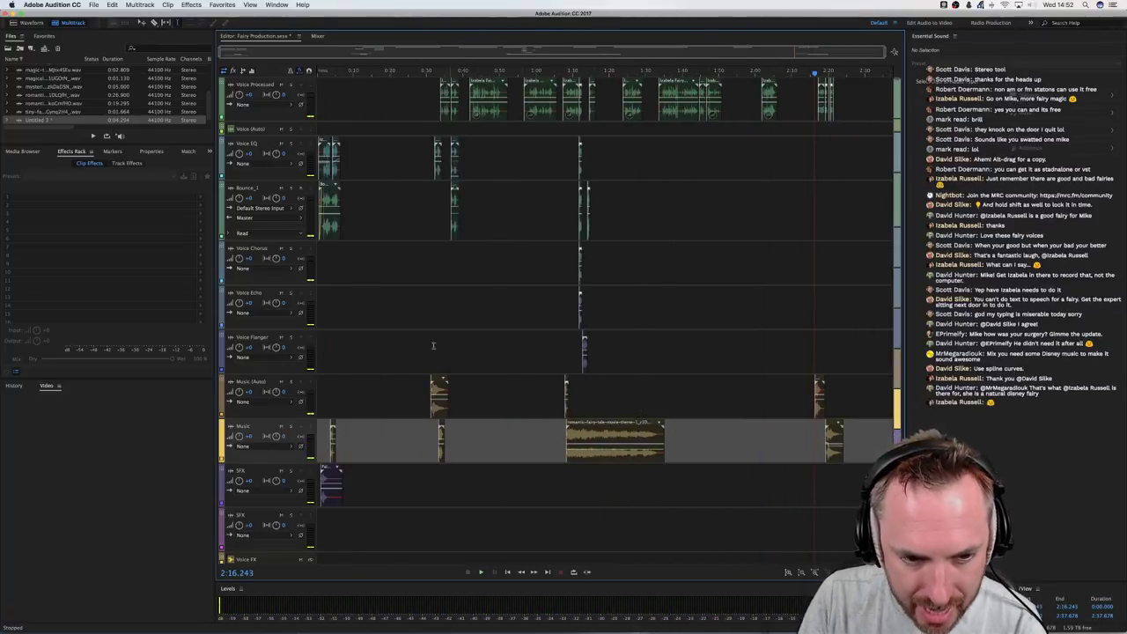
pyautogui.scroll(5, 60, 71)
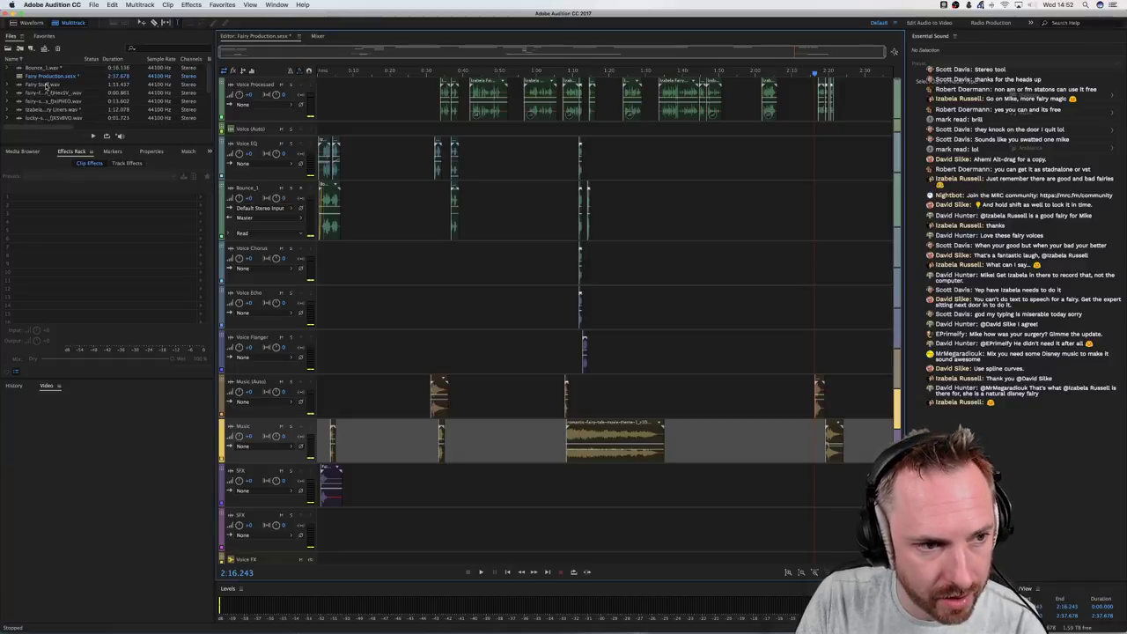
pyautogui.moveTo(44, 86); pyautogui.dragTo(573, 491)
pyautogui.moveTo(823, 499); pyautogui.dragTo(849, 499)
# Audition the Fairy Stuff clip for a usable sound and delete everything before about 2:26.4
pyautogui.hscroll(3, 850, 495)
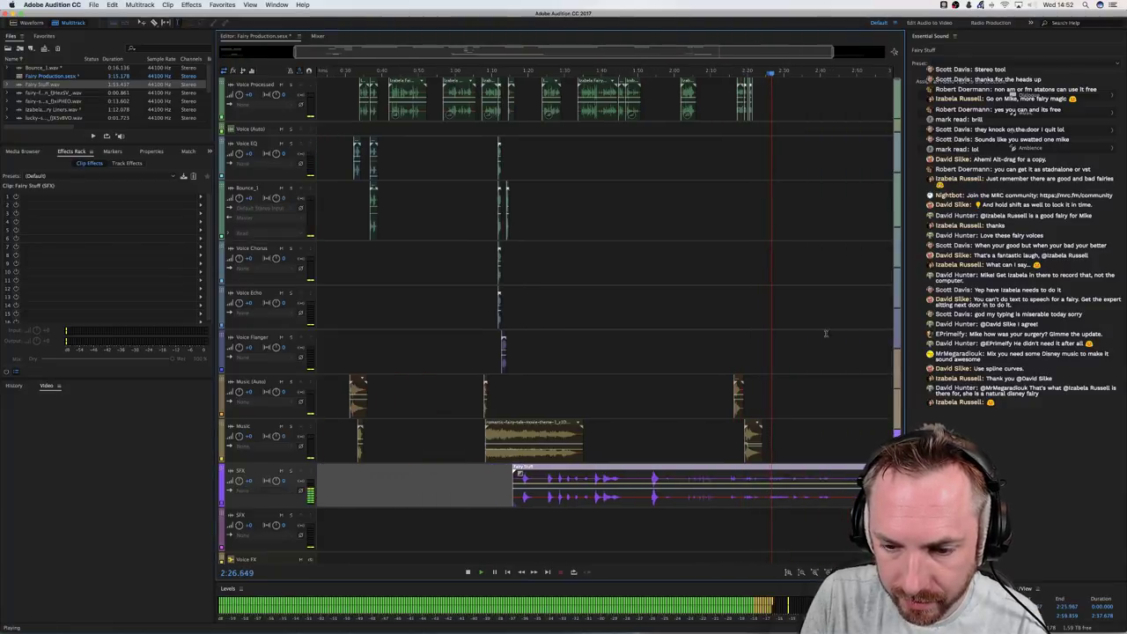
pyautogui.scroll(5, 778, 67)
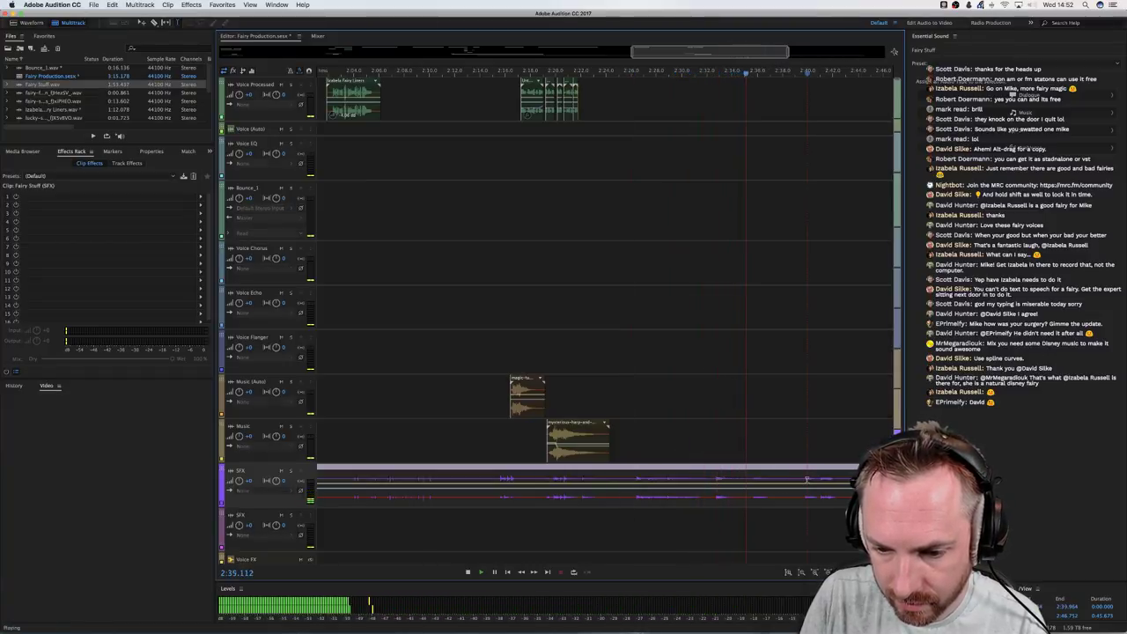
pyautogui.hscroll(7, 806, 480)
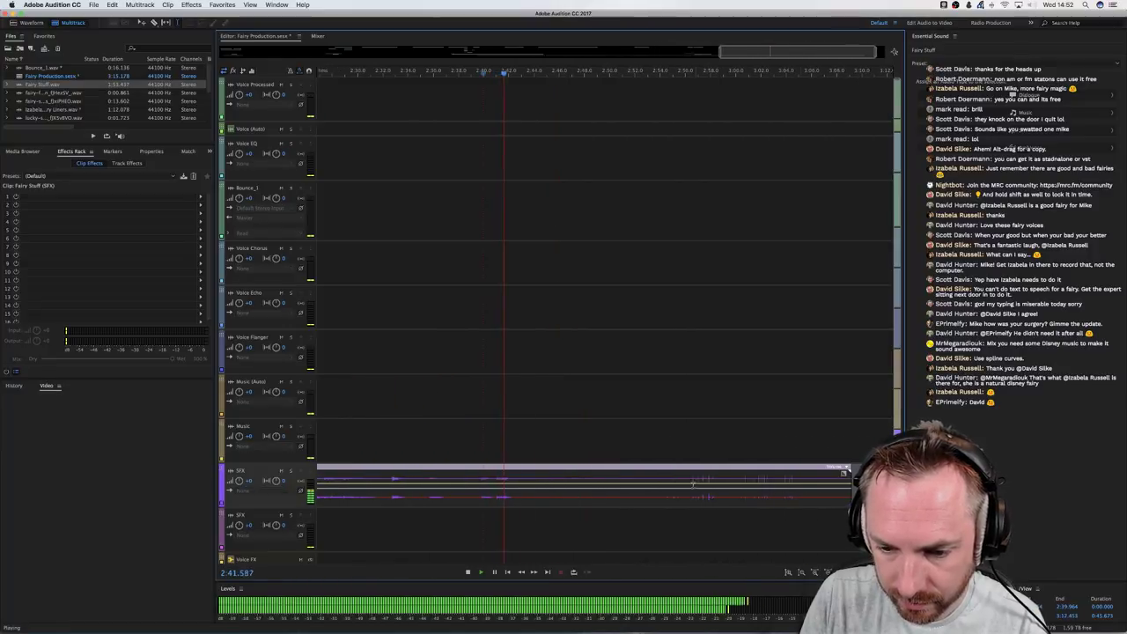
pyautogui.hscroll(-8, 654, 479)
pyautogui.press('space')
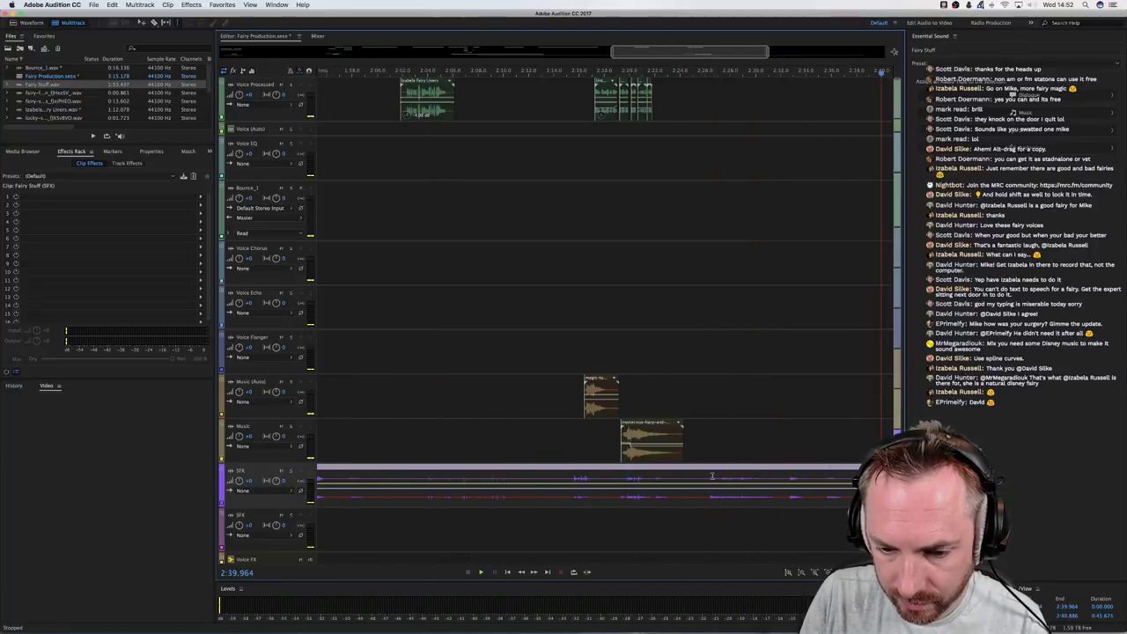
pyautogui.moveTo(710, 477); pyautogui.dragTo(649, 480)
pyautogui.press('Delete')
pyautogui.click(692, 520)
pyautogui.click(639, 490)
pyautogui.press('Delete')
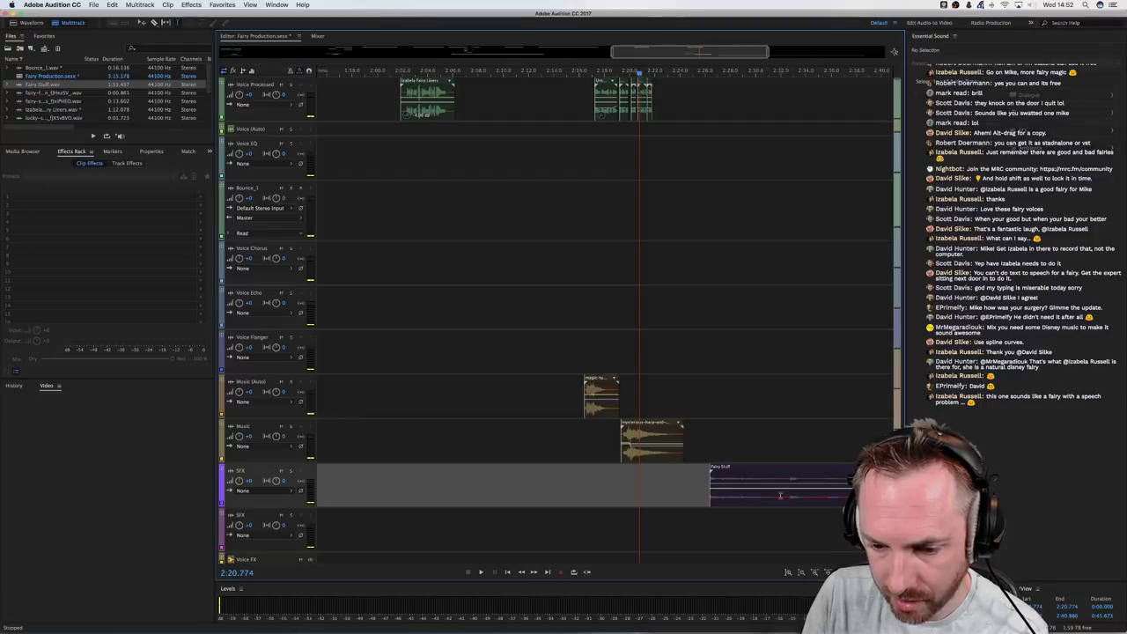
# Delete the rest of the Fairy Stuff clip after about 2:31.9, leaving one short section
pyautogui.moveTo(780, 494); pyautogui.dragTo(800, 497)
pyautogui.press('Delete')
pyautogui.click(817, 493)
pyautogui.press('Delete')
# Move the trimmed Fairy Stuff clip to start together with the first speech clip at about 2:17.3, and play it
pyautogui.moveTo(728, 499); pyautogui.dragTo(616, 500)
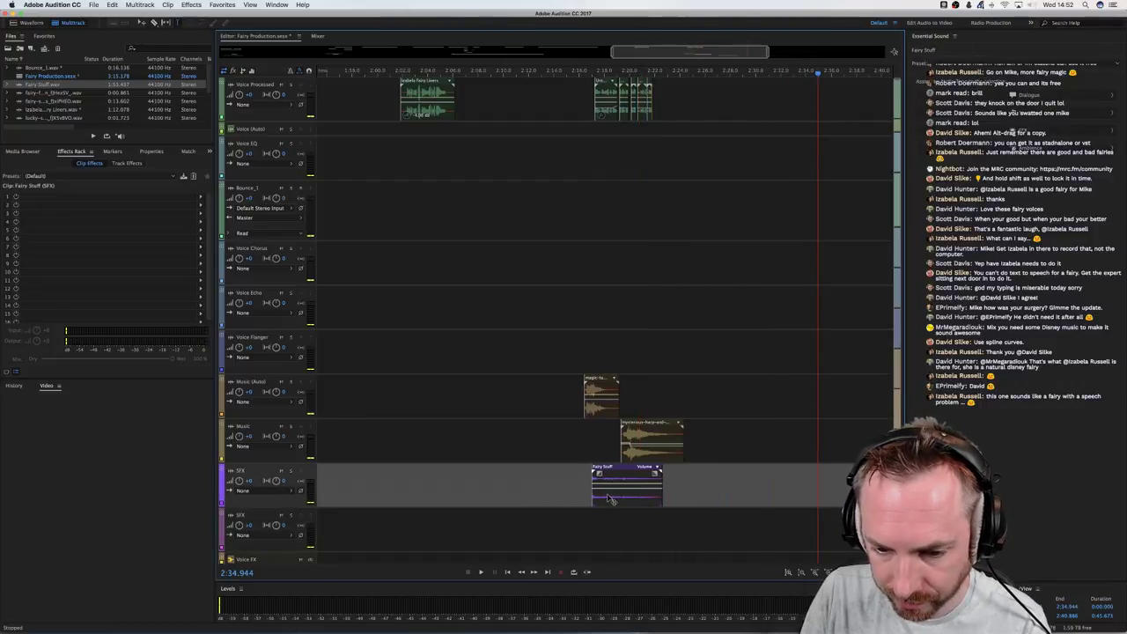
pyautogui.click(577, 448)
pyautogui.press('space')
pyautogui.scroll(5, 576, 448)
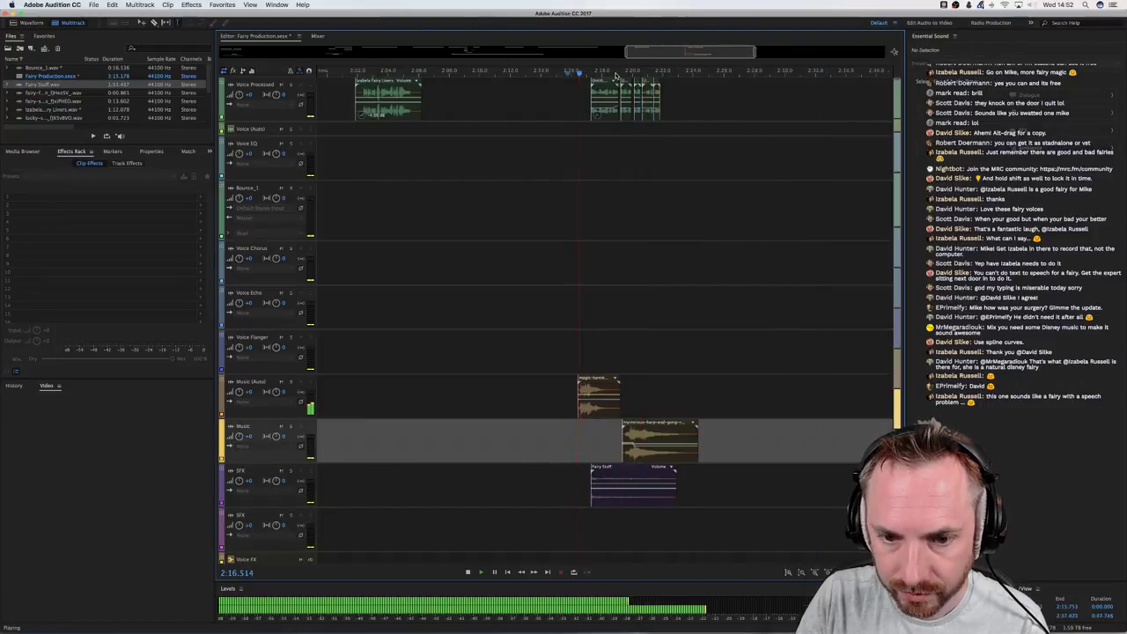
pyautogui.press('space')
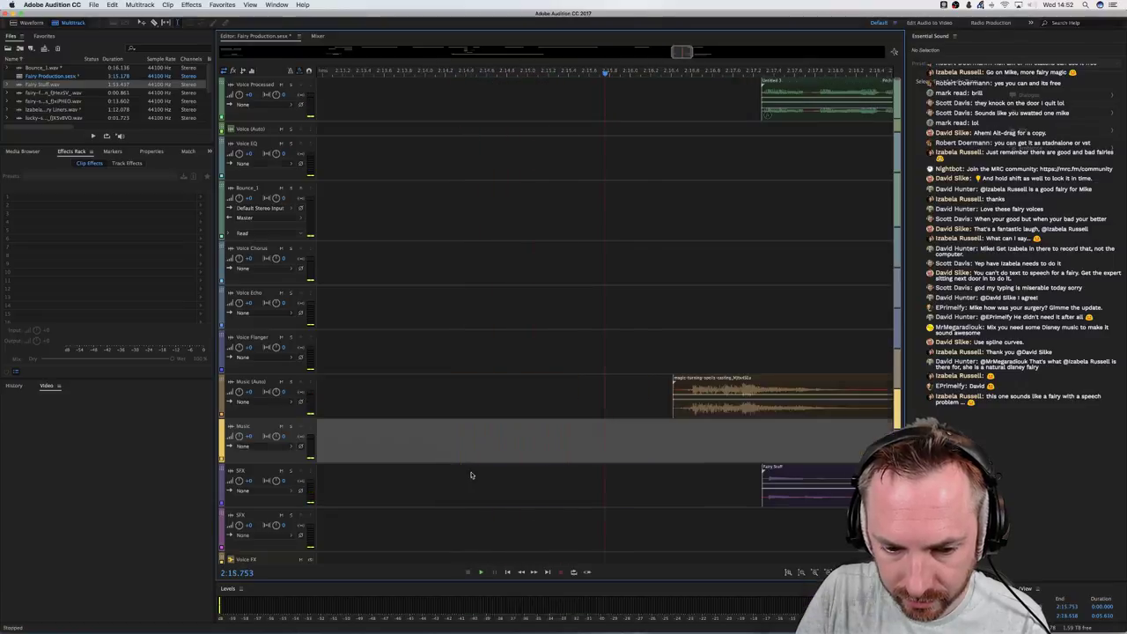
# Nudge the Fairy Stuff clip earlier to about 2:17.0 and play the phrase with music and effects
pyautogui.rightClick(471, 476)
pyautogui.click(774, 472)
pyautogui.moveTo(774, 474); pyautogui.dragTo(758, 477)
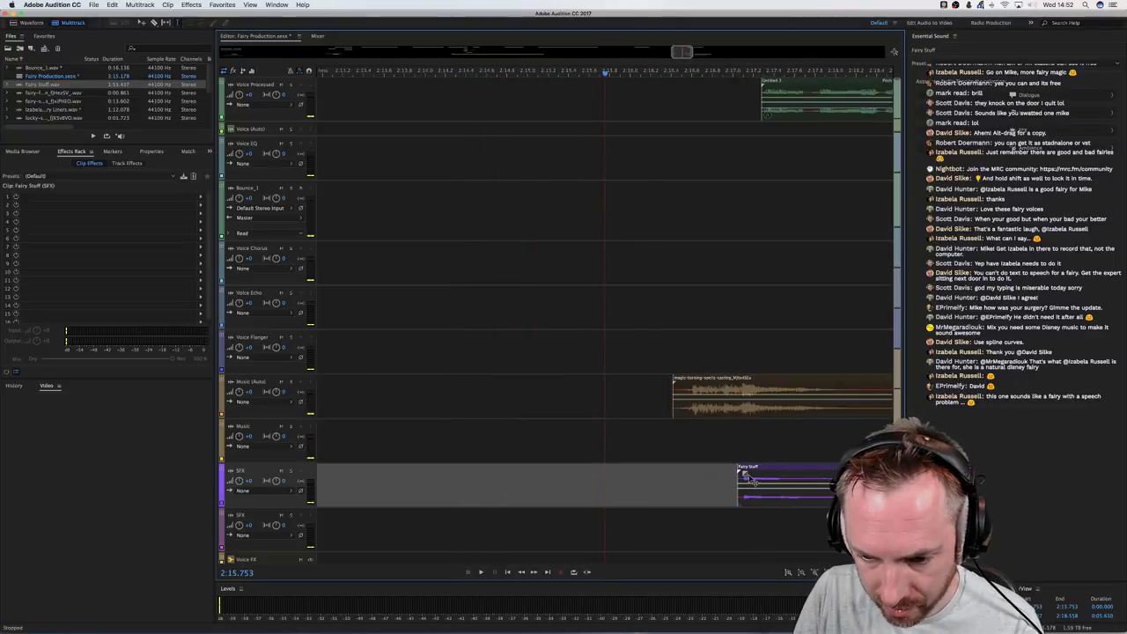
pyautogui.click(720, 437)
pyautogui.press('space')
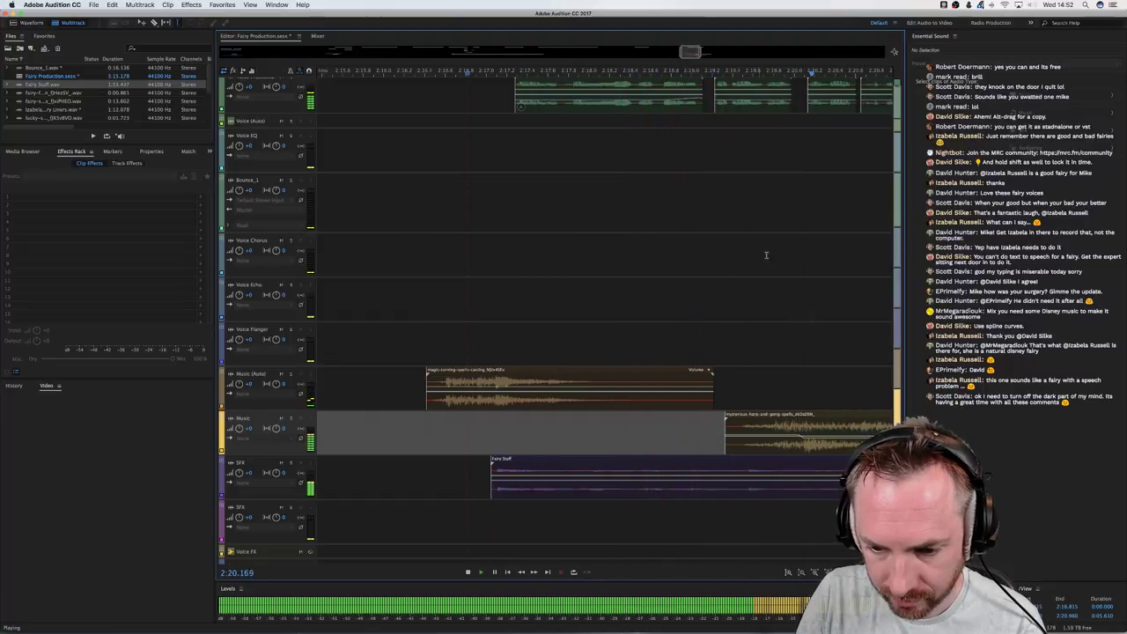
pyautogui.scroll(-5, 748, 66)
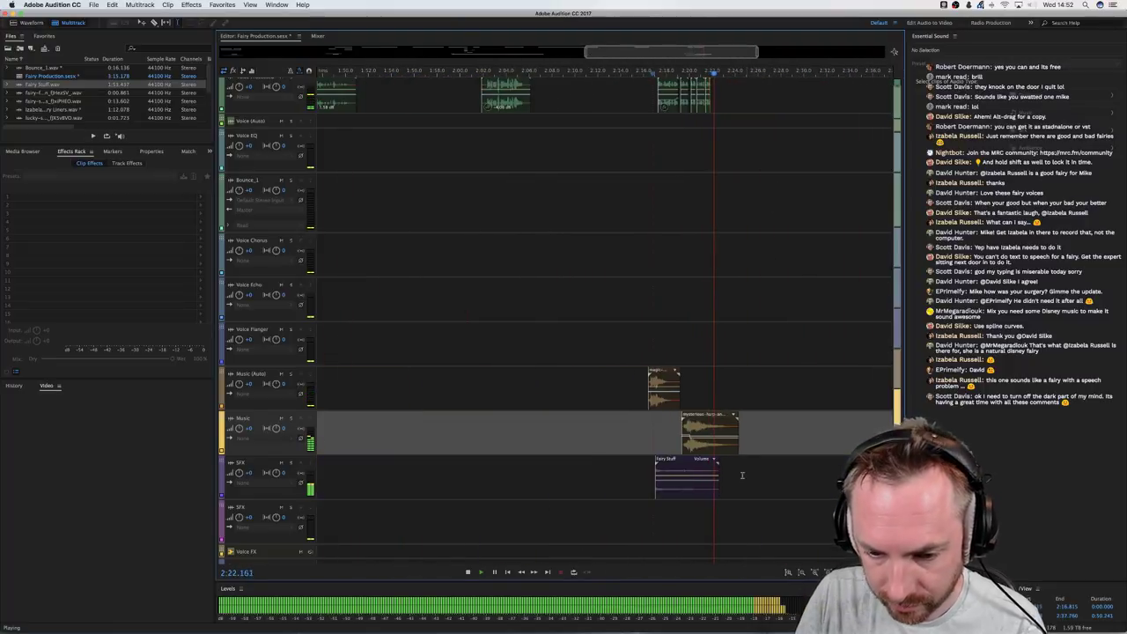
# Replace the short Fairy Stuff clip with a full copy of Fairy Stuff.wav on the same SFX track, just after the phrase
pyautogui.press('space')
pyautogui.click(673, 490)
pyautogui.press('Delete')
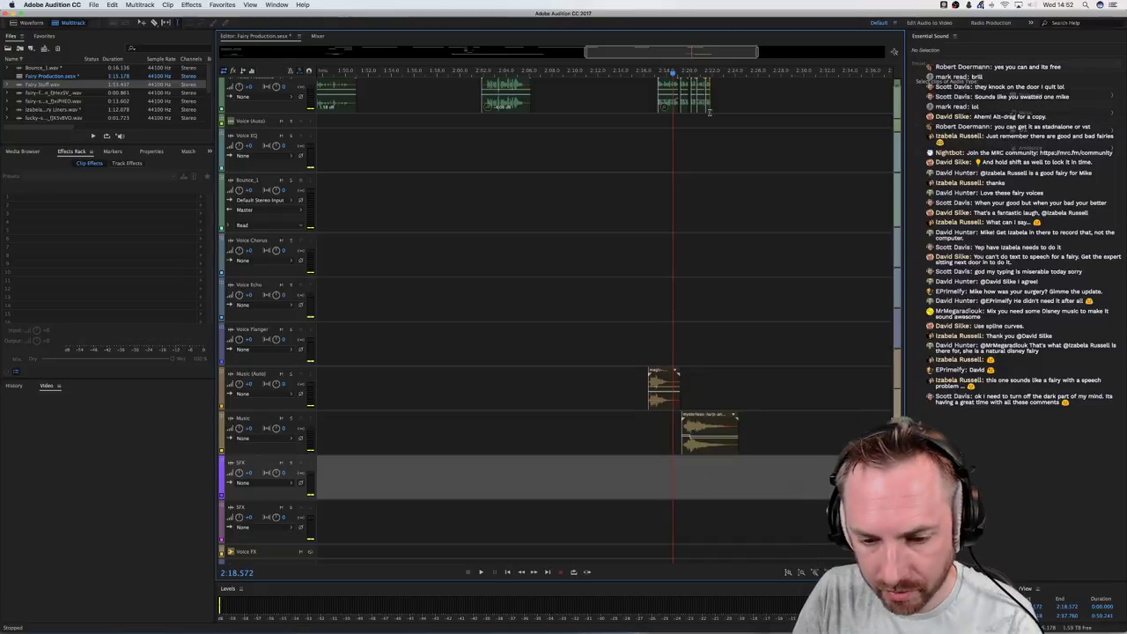
pyautogui.scroll(-4, 697, 66)
pyautogui.hscroll(3, 762, 193)
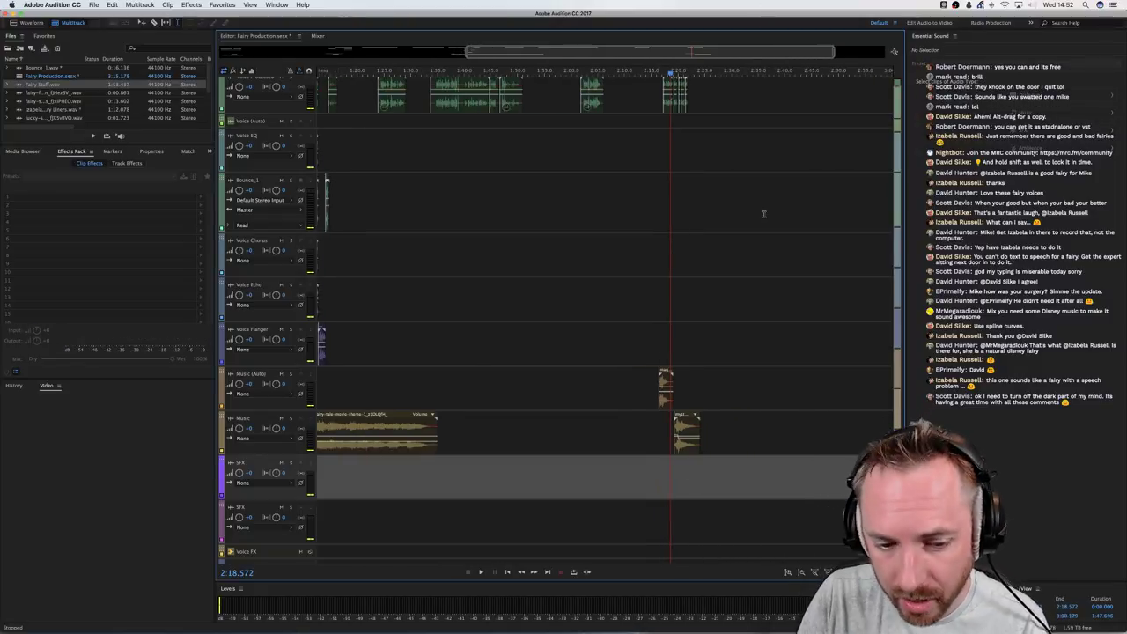
pyautogui.moveTo(13, 77); pyautogui.dragTo(645, 488)
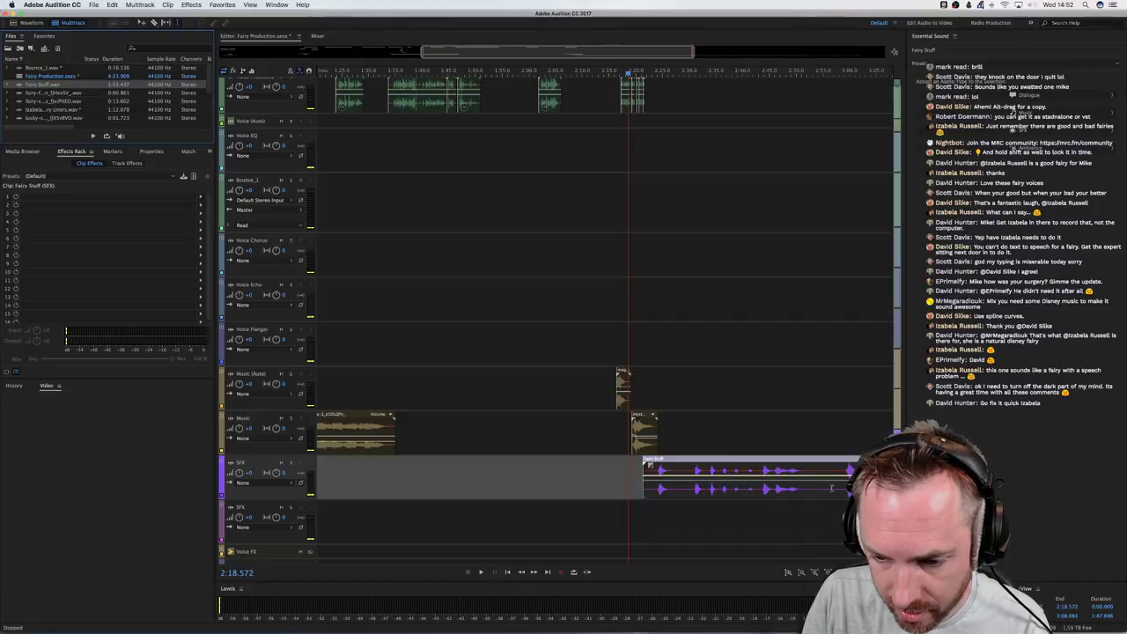
# Audition the Fairy Stuff clip, keep only a short section from about 3:03, and place it at about 2:17.5
pyautogui.press('space')
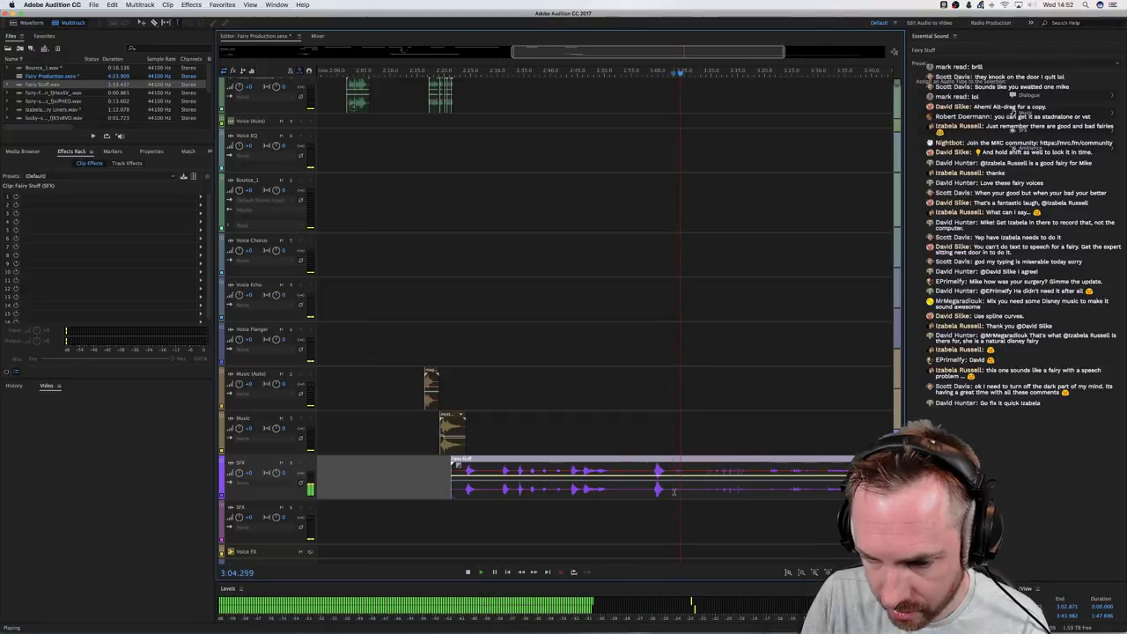
pyautogui.moveTo(673, 491); pyautogui.dragTo(391, 488)
pyautogui.press('Delete')
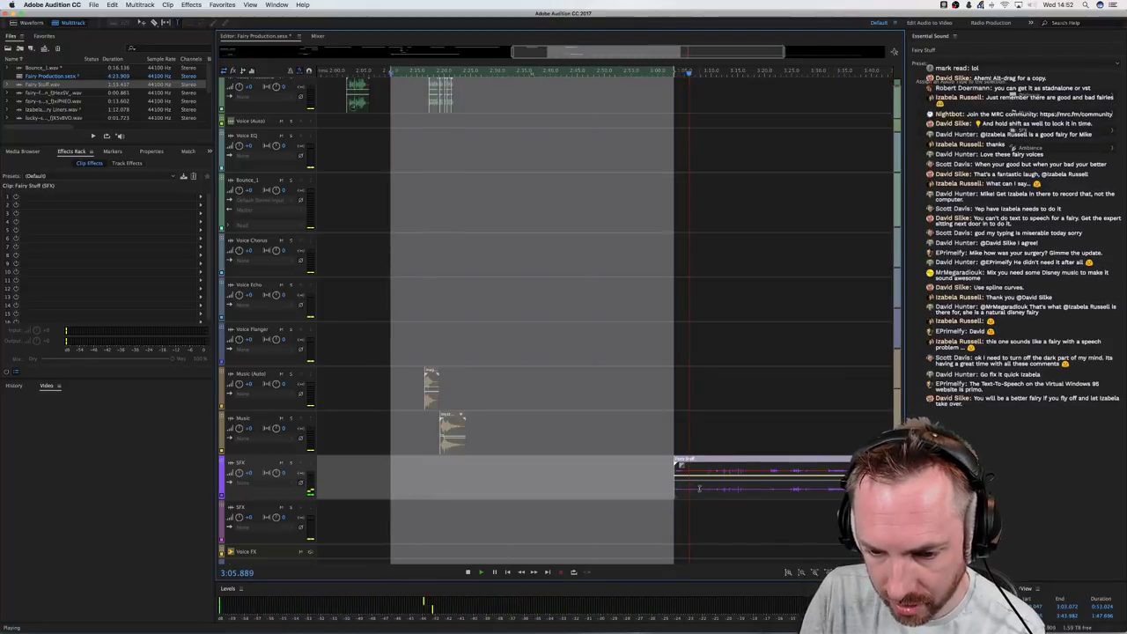
pyautogui.press('Delete')
pyautogui.moveTo(699, 488); pyautogui.dragTo(450, 473)
pyautogui.click(778, 487)
pyautogui.press('Delete')
# Play the phrase from about 2:17 together with the music and the new Fairy Stuff effect
pyautogui.click(426, 435)
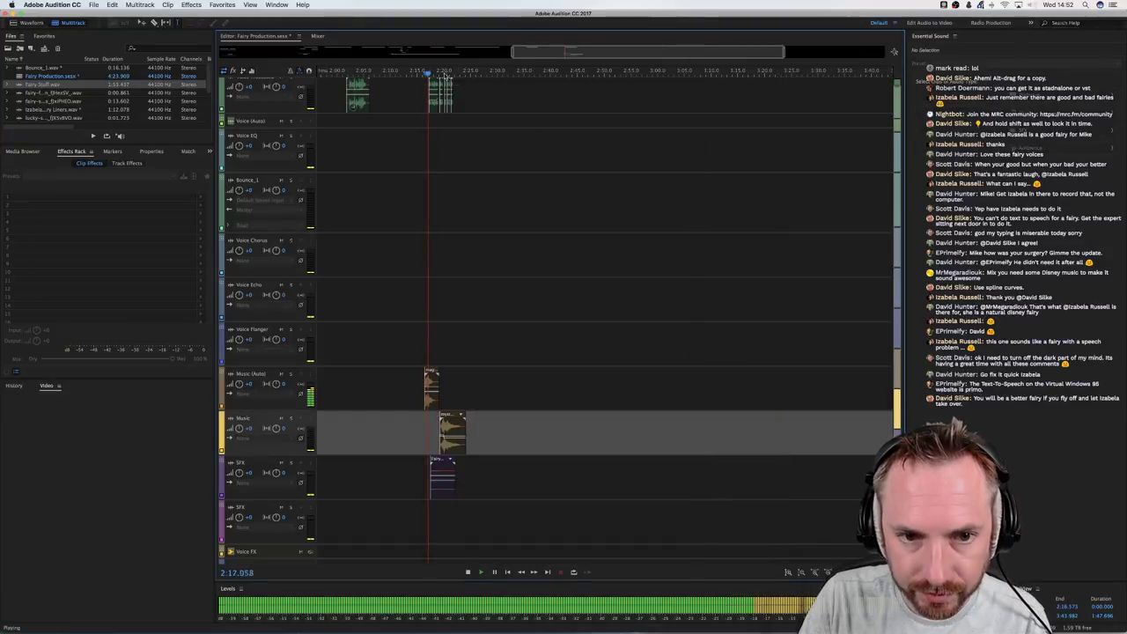
pyautogui.scroll(8, 444, 77)
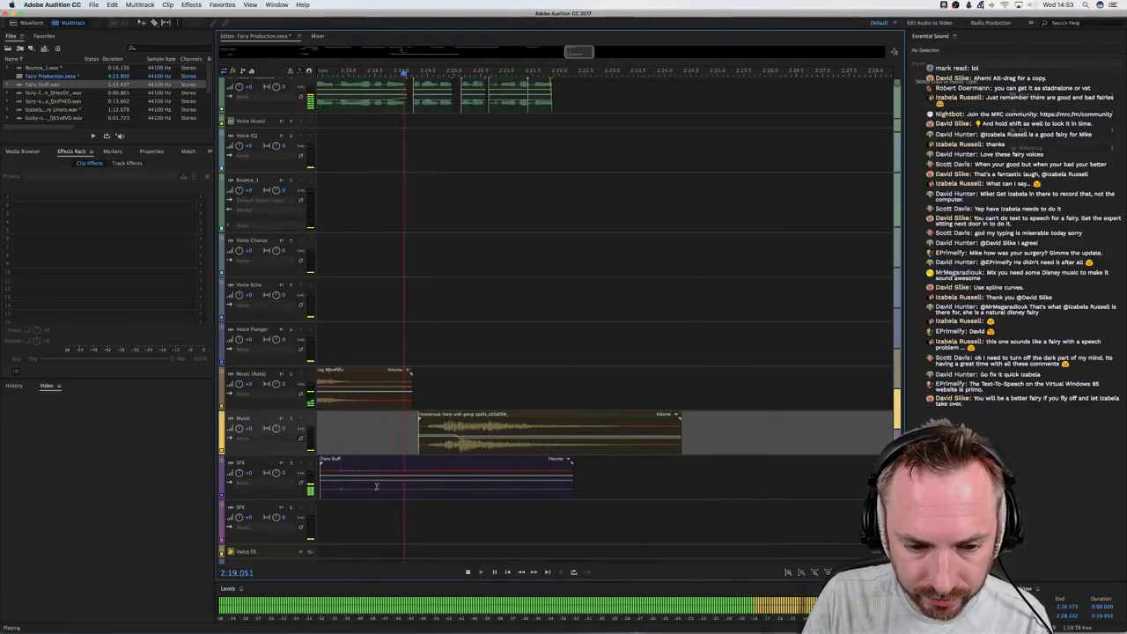
pyautogui.scroll(-8, 481, 71)
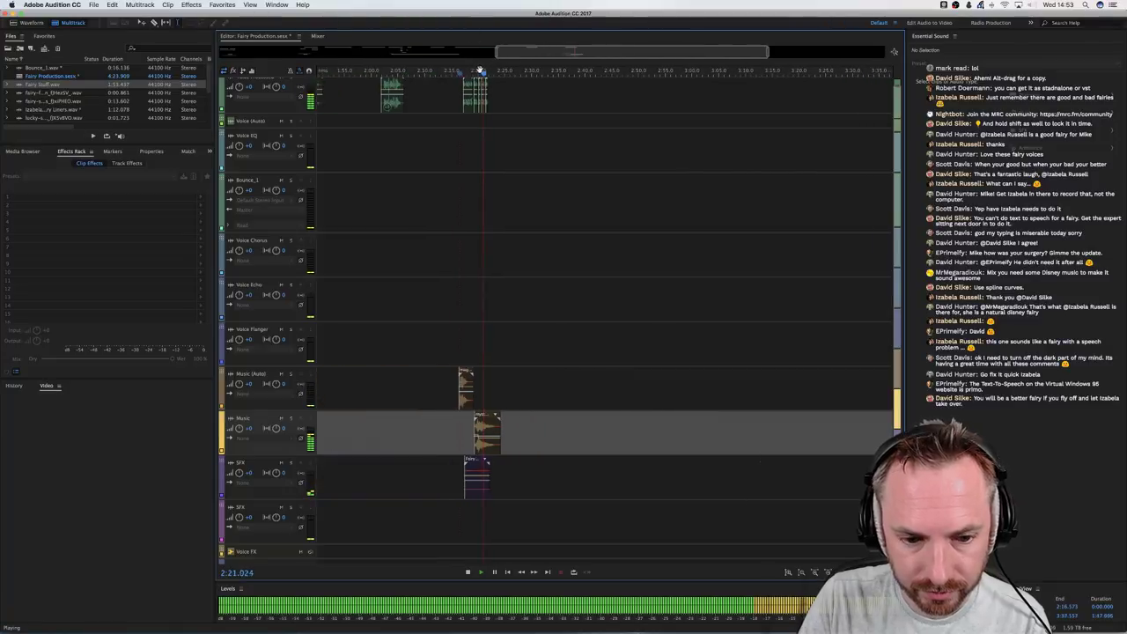
pyautogui.press('space')
# Play the speech clip at about 2:02 and return the playhead to its start
pyautogui.click(579, 126)
pyautogui.press('space')
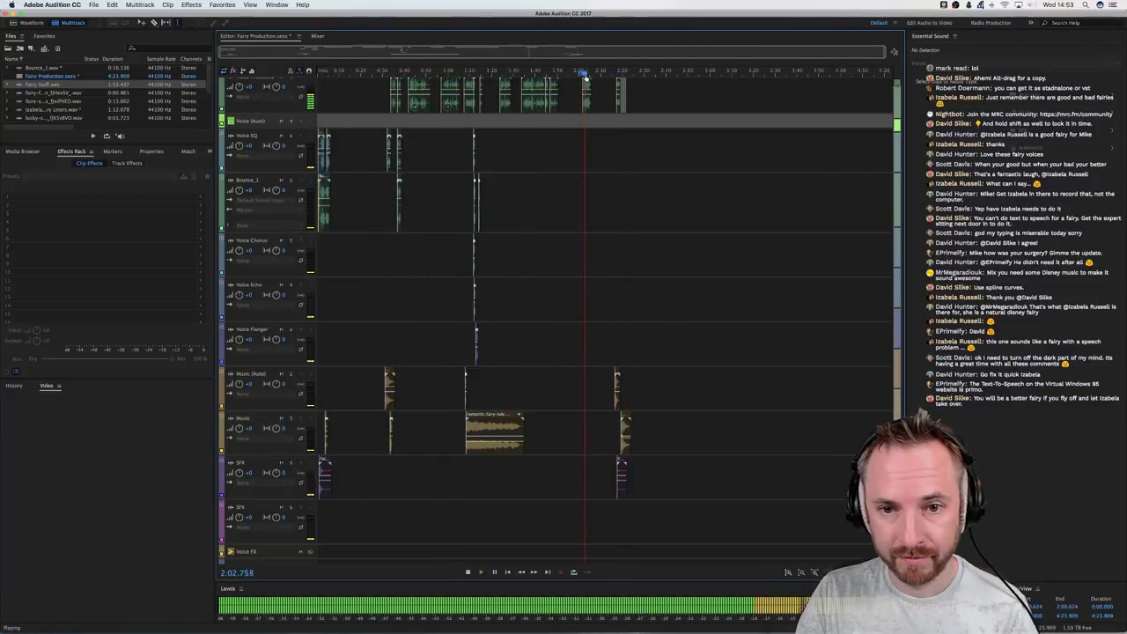
pyautogui.scroll(6, 582, 74)
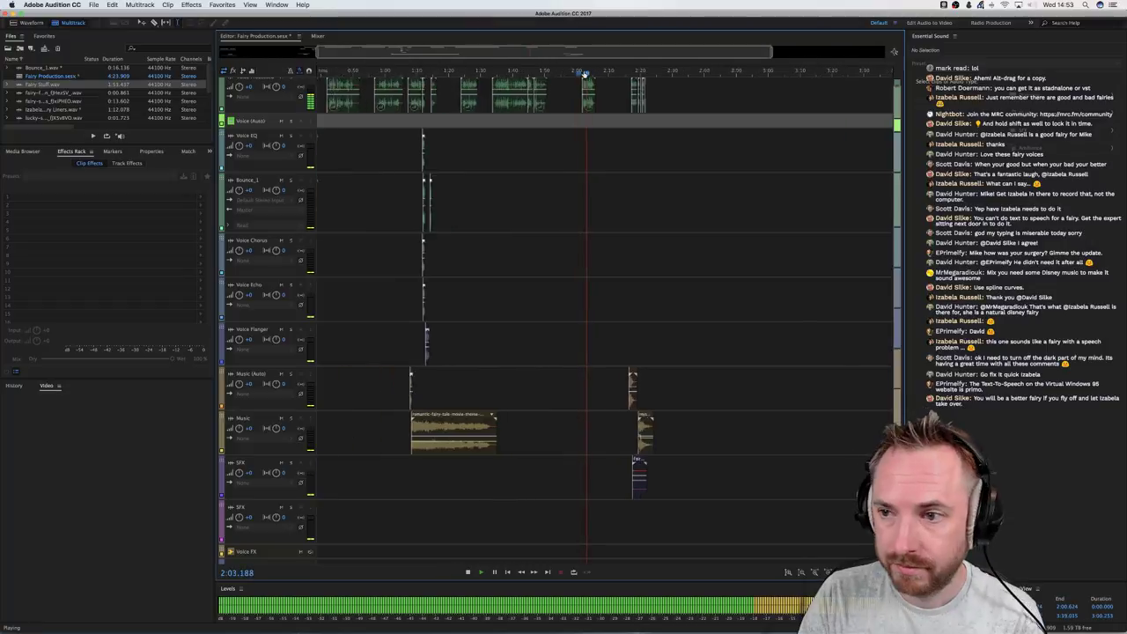
pyautogui.press('space')
pyautogui.click(582, 122)
# Bring the tiny-fairy-bell sound in from Finder onto the Music (Auto) track at about 2:03.8 and play it with the speech
pyautogui.press('super+Tab')
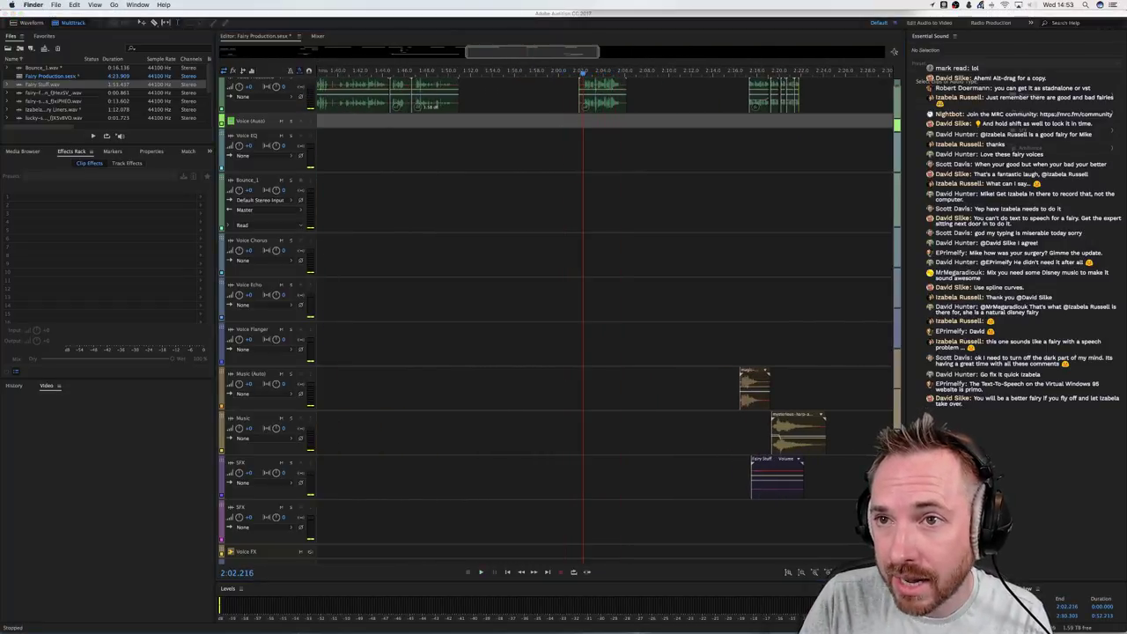
pyautogui.moveTo(593, 113); pyautogui.dragTo(602, 394)
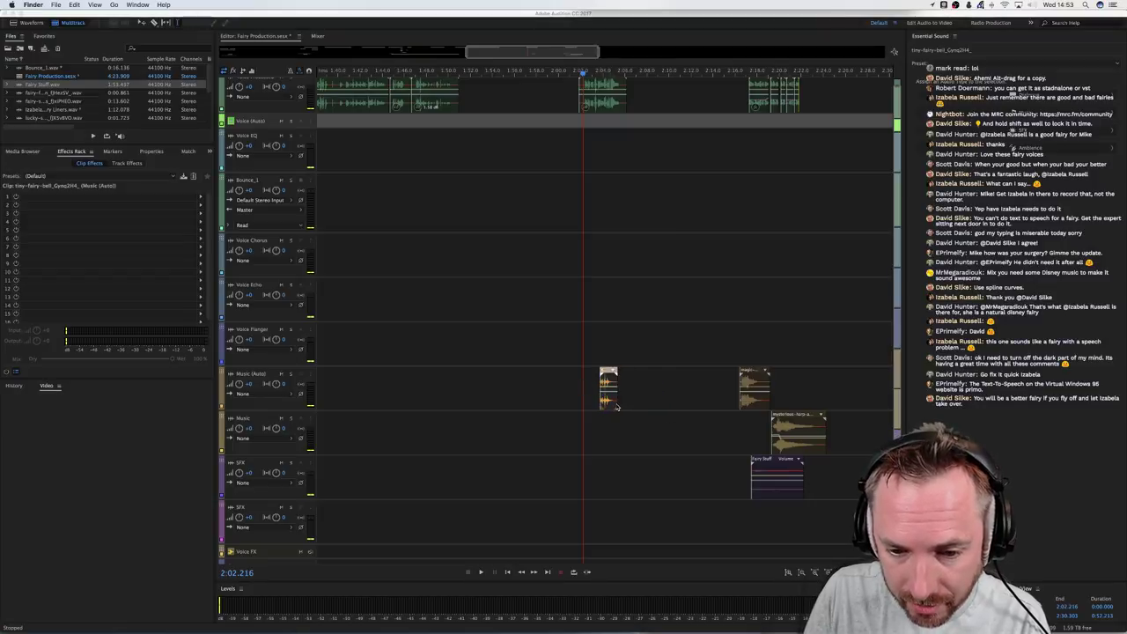
pyautogui.click(567, 374)
pyautogui.click(577, 366)
pyautogui.press('space')
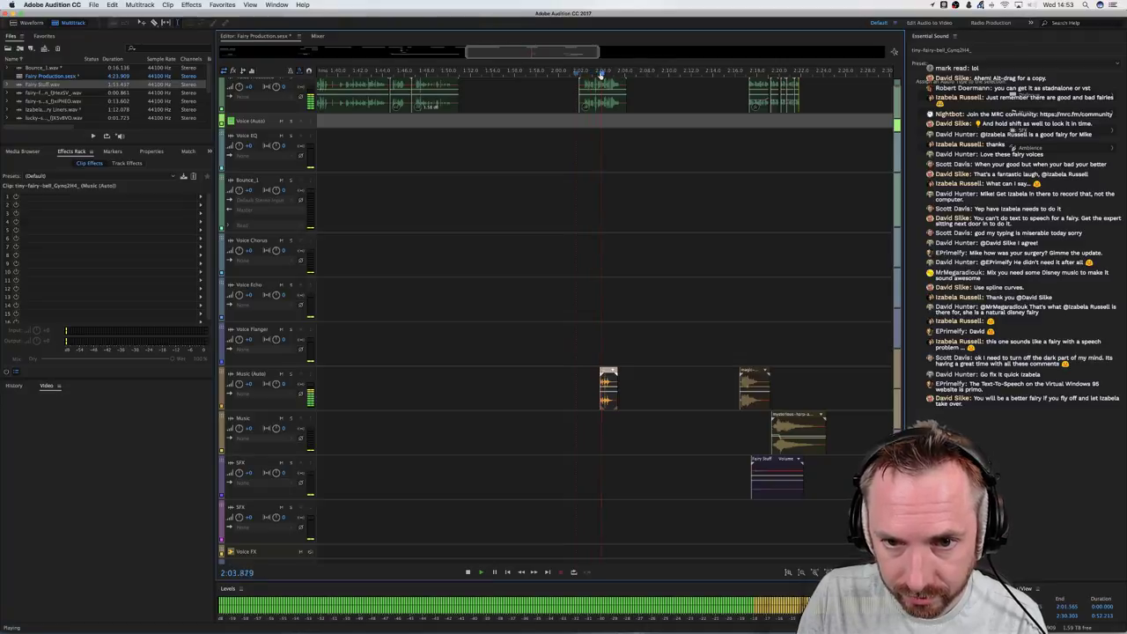
# Move the tiny-fairy-bell clip to about 2:05.5, near the end of the speech clip, and play the transition
pyautogui.scroll(4, 600, 75)
pyautogui.click(689, 405)
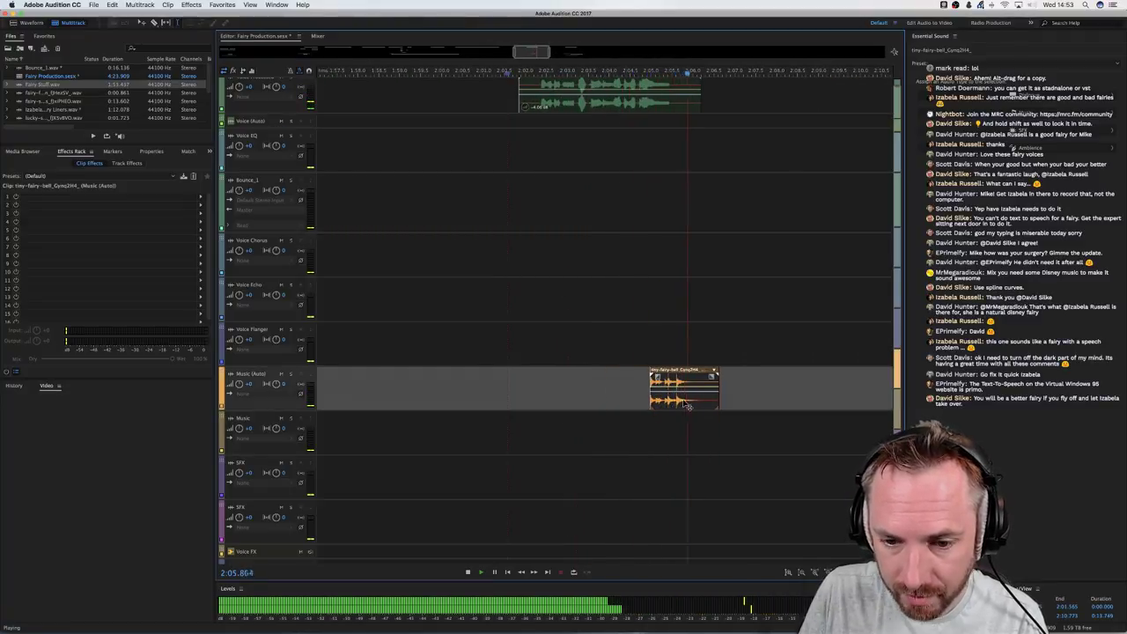
pyautogui.moveTo(688, 405); pyautogui.dragTo(710, 404)
pyautogui.click(653, 341)
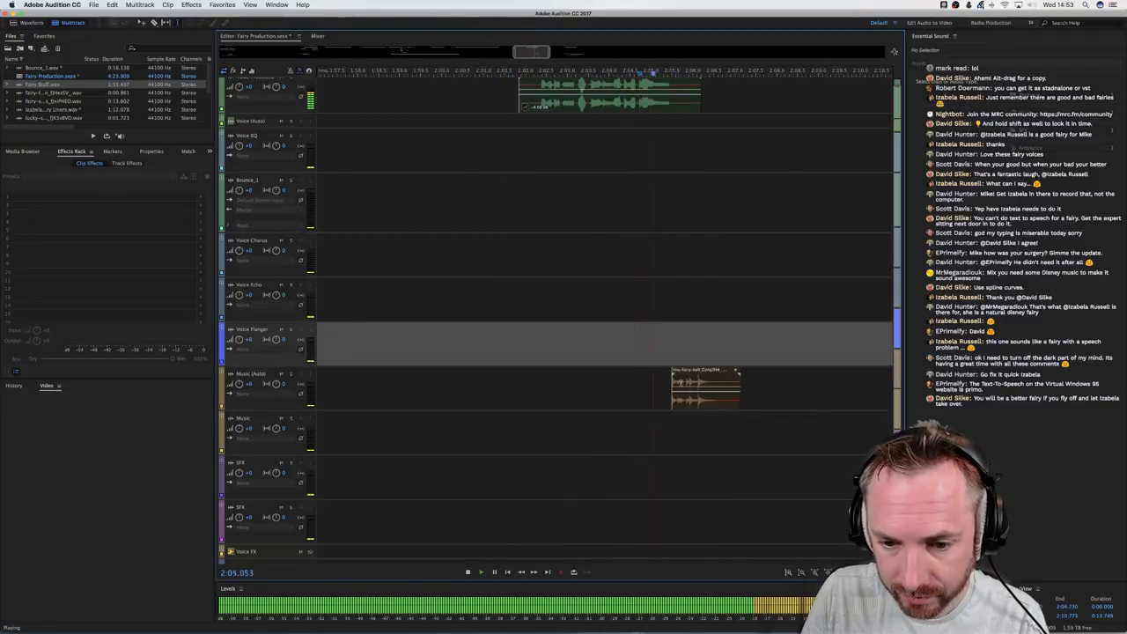
pyautogui.press('space')
# Play the speech section from about 1:34, where the romantic fairy-tale music ends
pyautogui.scroll(-10, 644, 68)
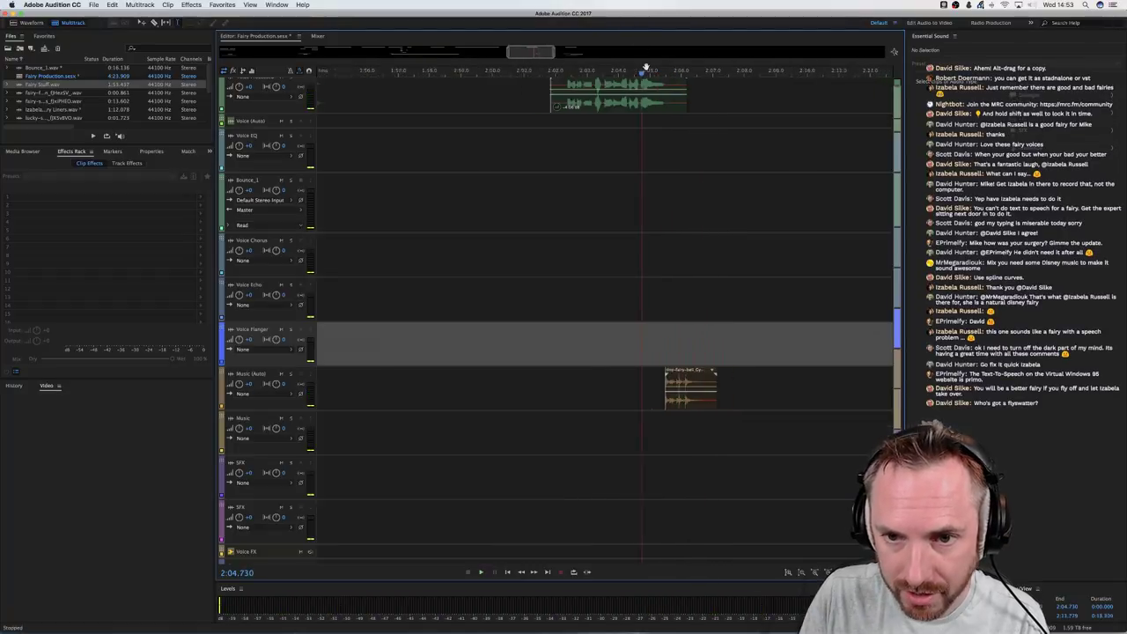
pyautogui.click(570, 128)
pyautogui.press('space')
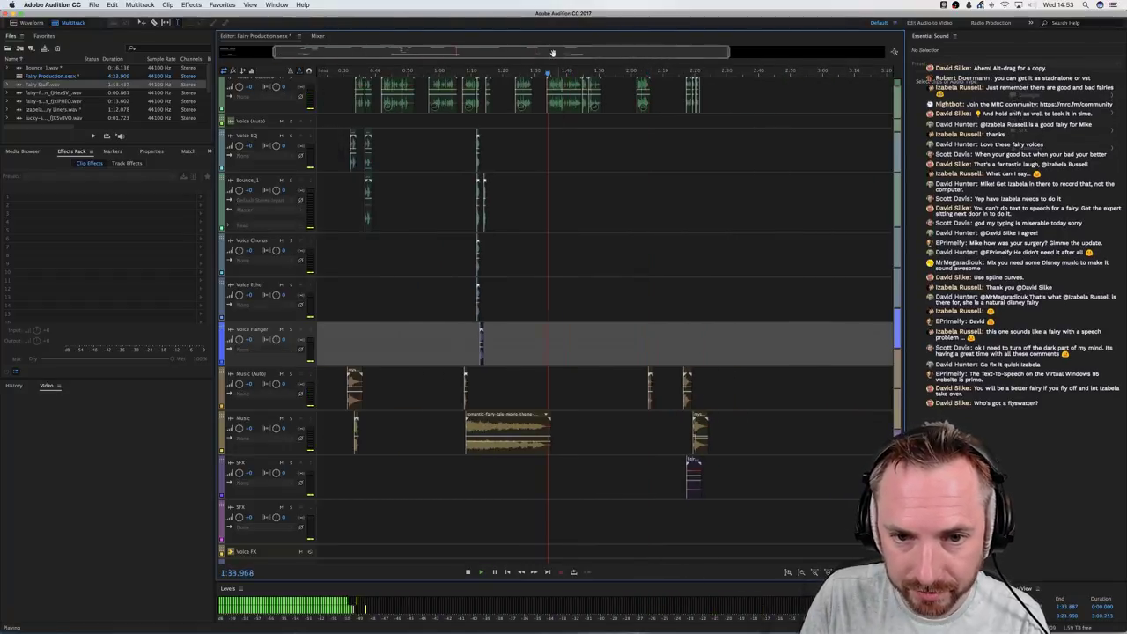
pyautogui.scroll(5, 556, 75)
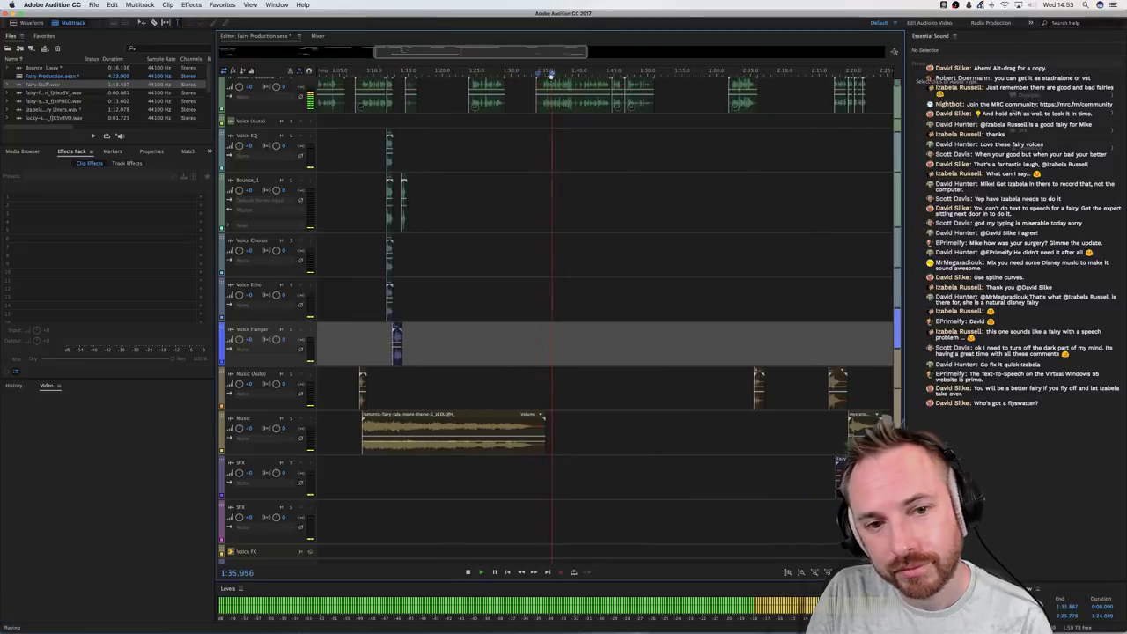
pyautogui.scroll(-4, 554, 74)
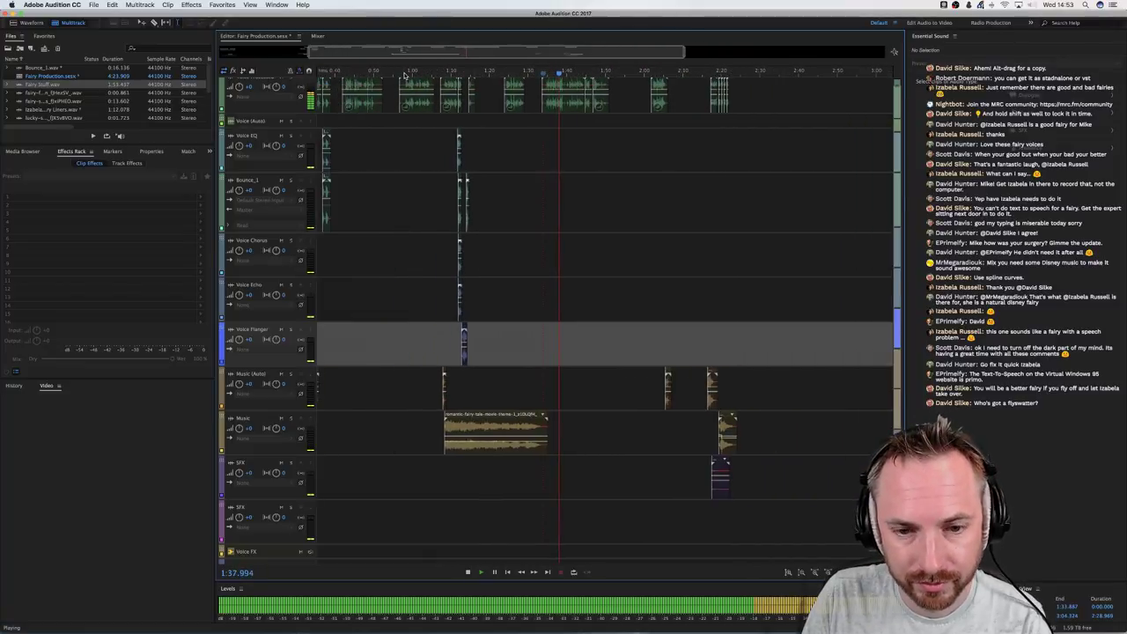
# Play the earlier speech clips from about 0:58 and again from about 0:42
pyautogui.click(405, 74)
pyautogui.scroll(3, 407, 75)
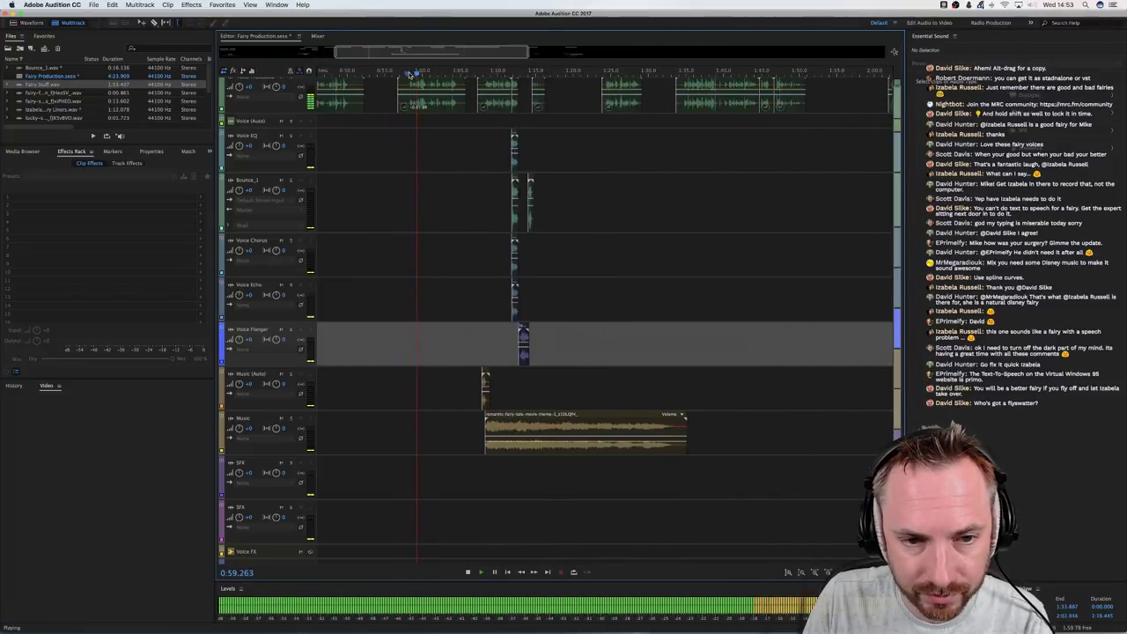
pyautogui.hscroll(-4, 410, 75)
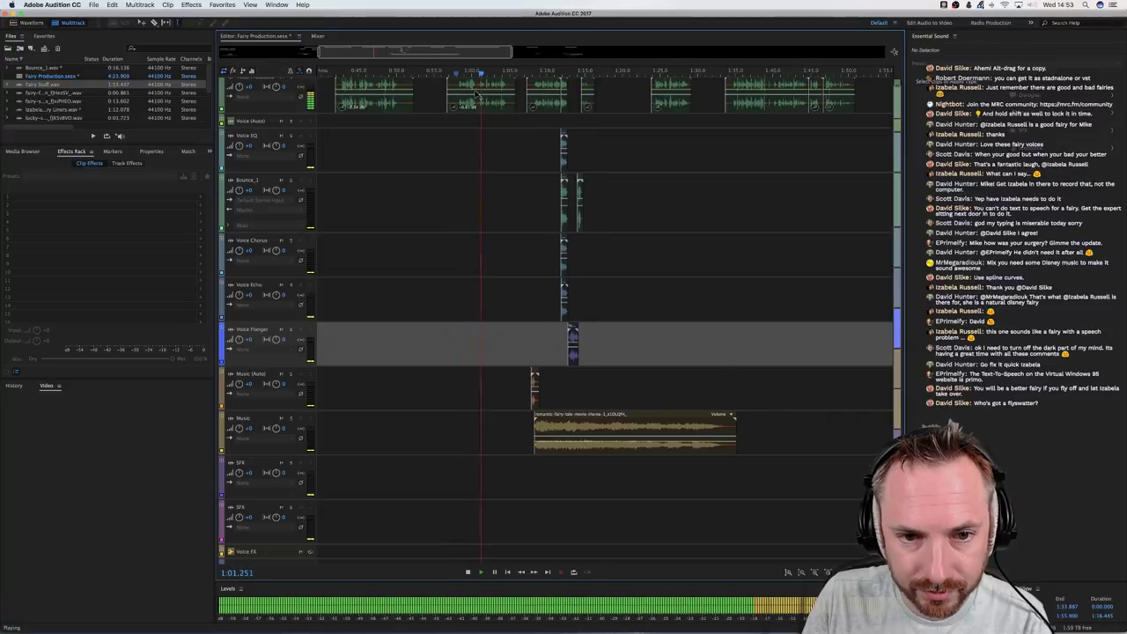
pyautogui.hscroll(-4, 475, 94)
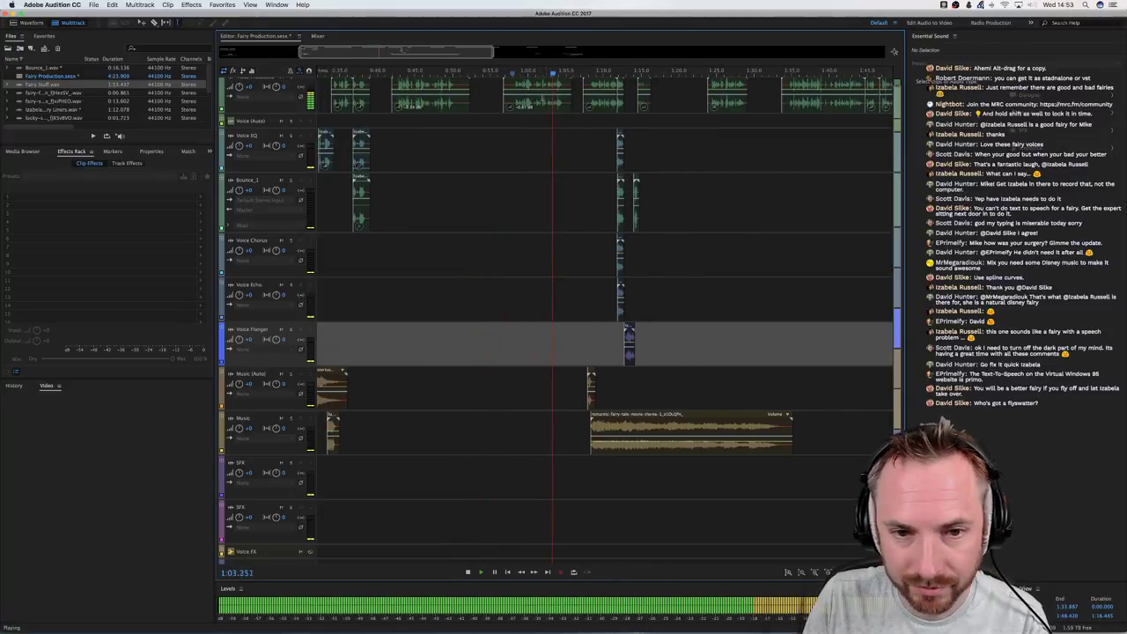
pyautogui.click(396, 73)
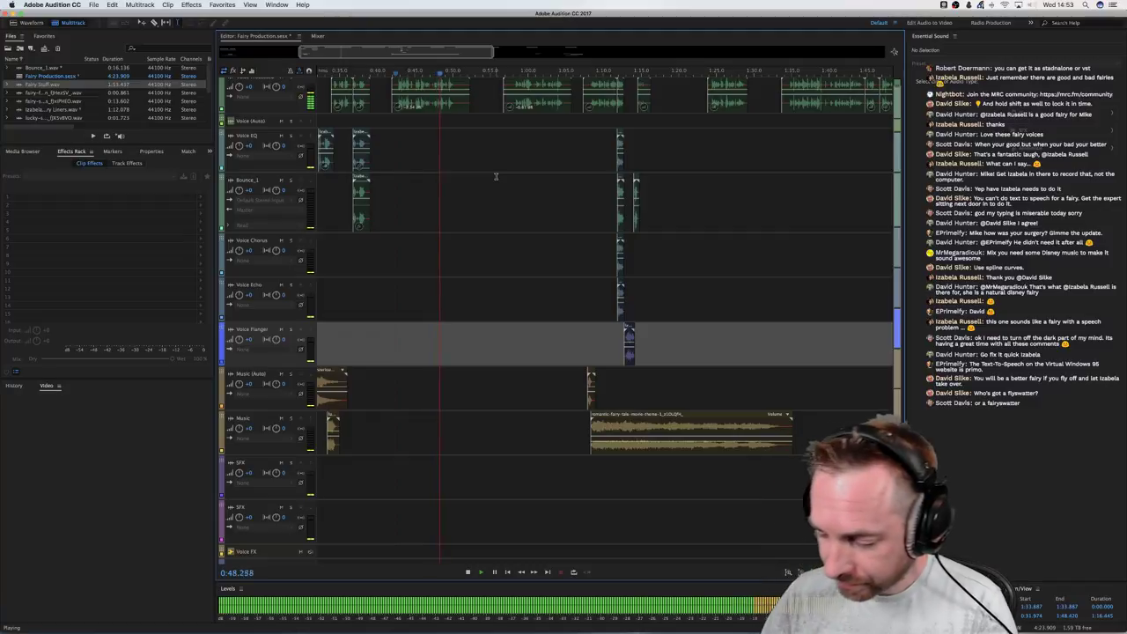
pyautogui.scroll(-5, 446, 73)
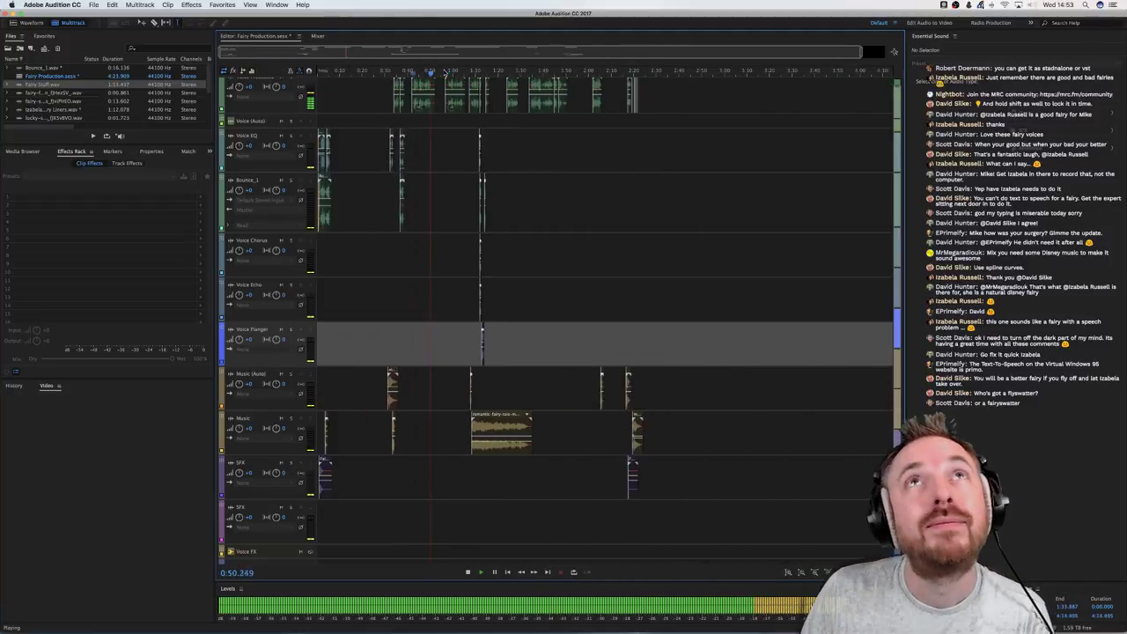
pyautogui.press('space')
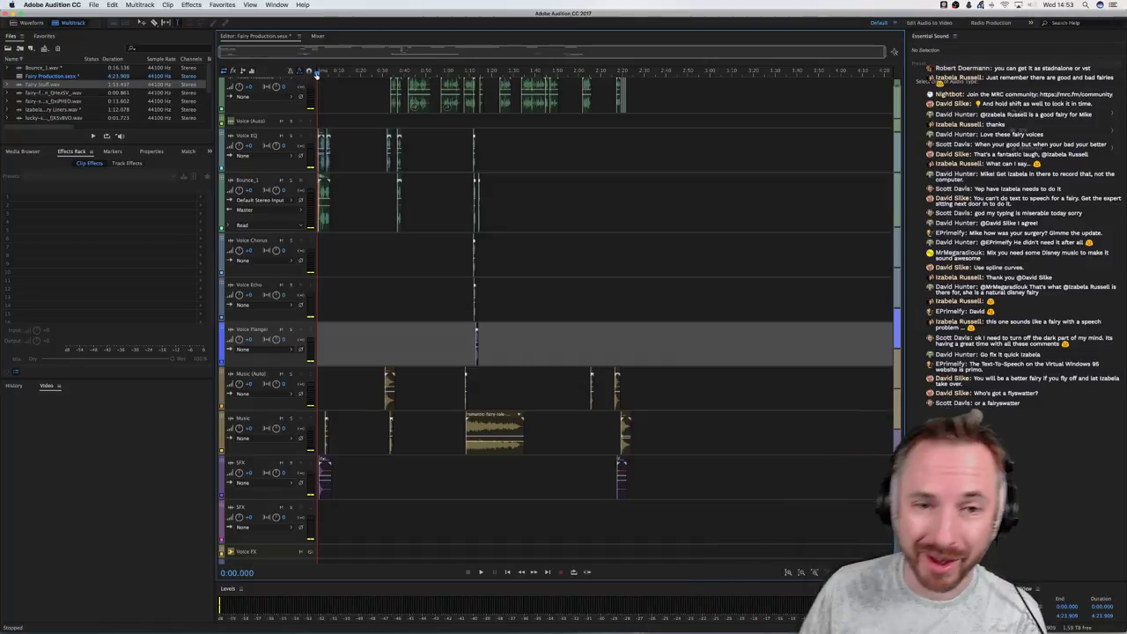
# Play the opening section of the production from 0:00 with its voice, music and effects
pyautogui.press('space')
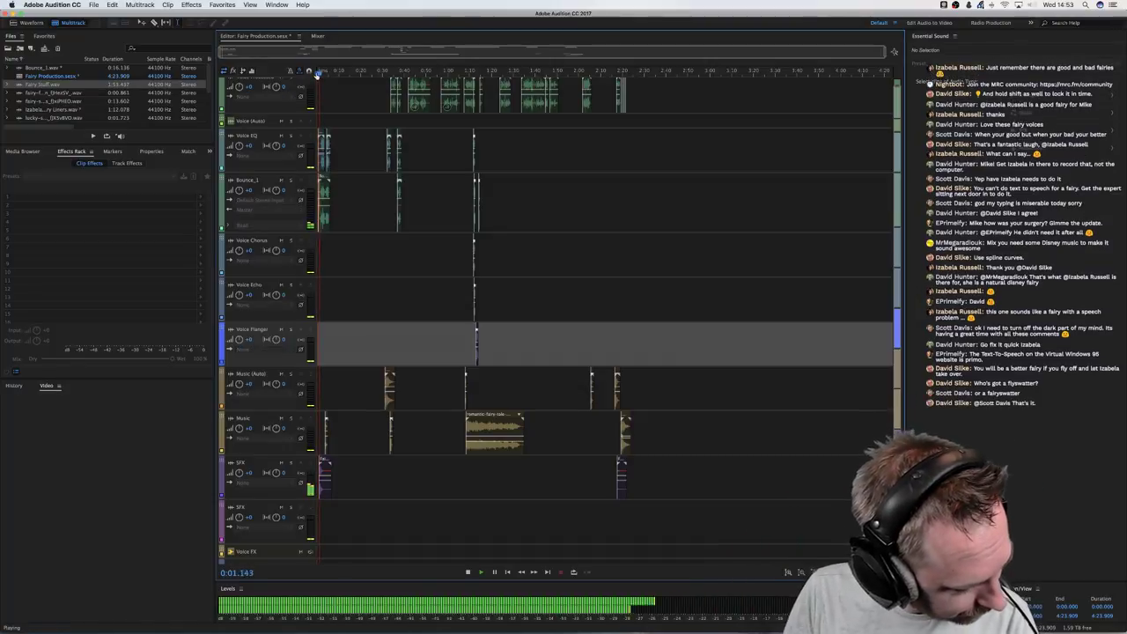
pyautogui.scroll(5, 323, 73)
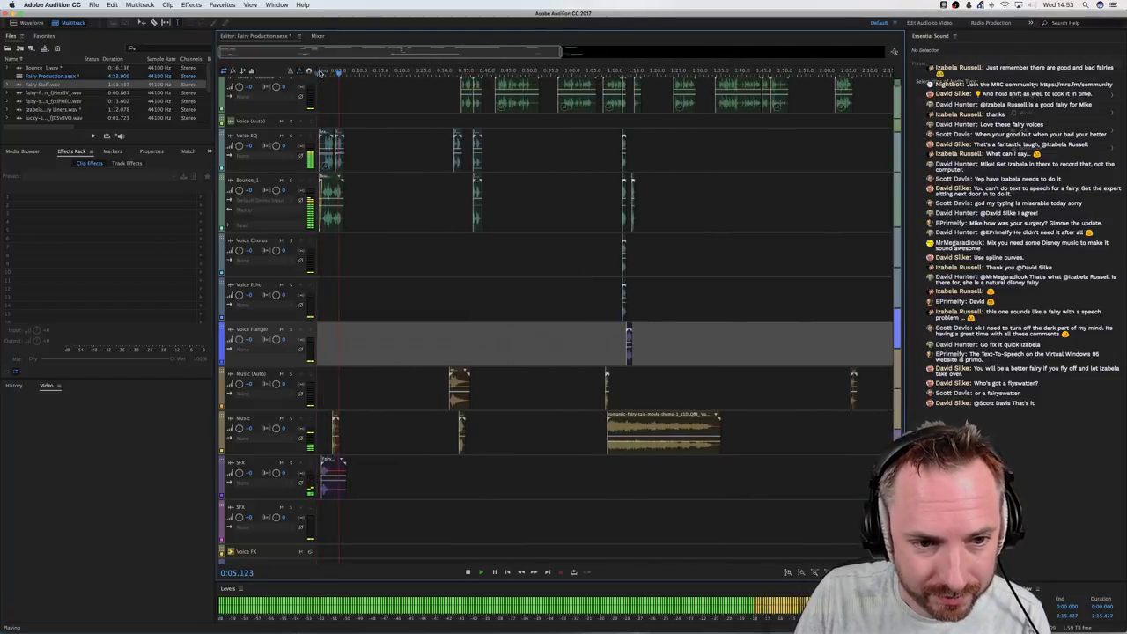
pyautogui.scroll(3, 323, 73)
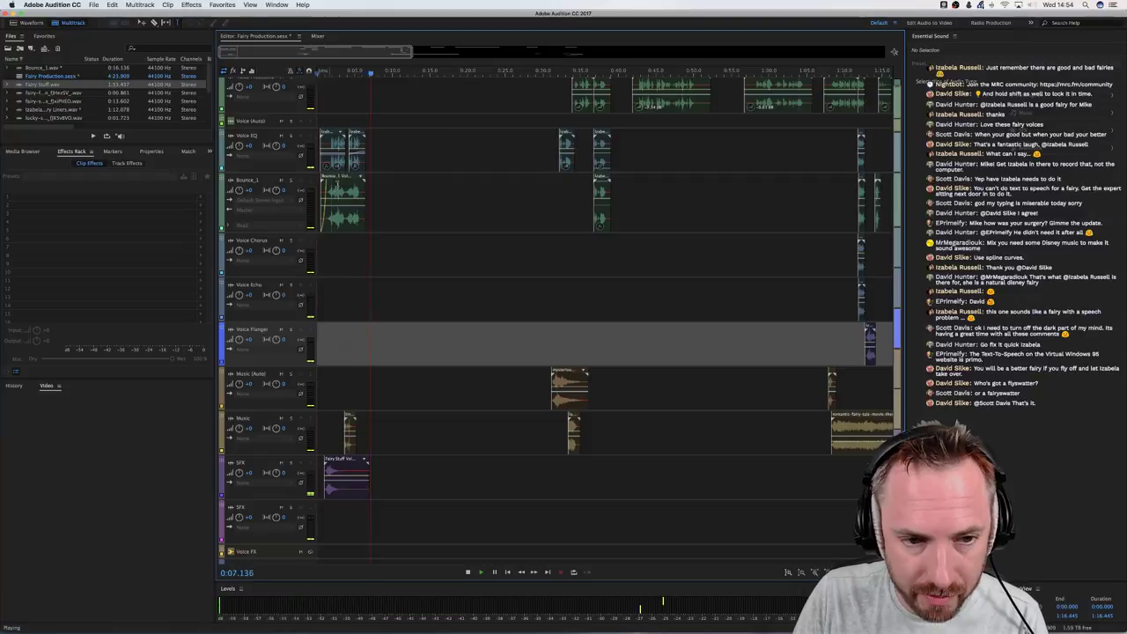
pyautogui.press('space')
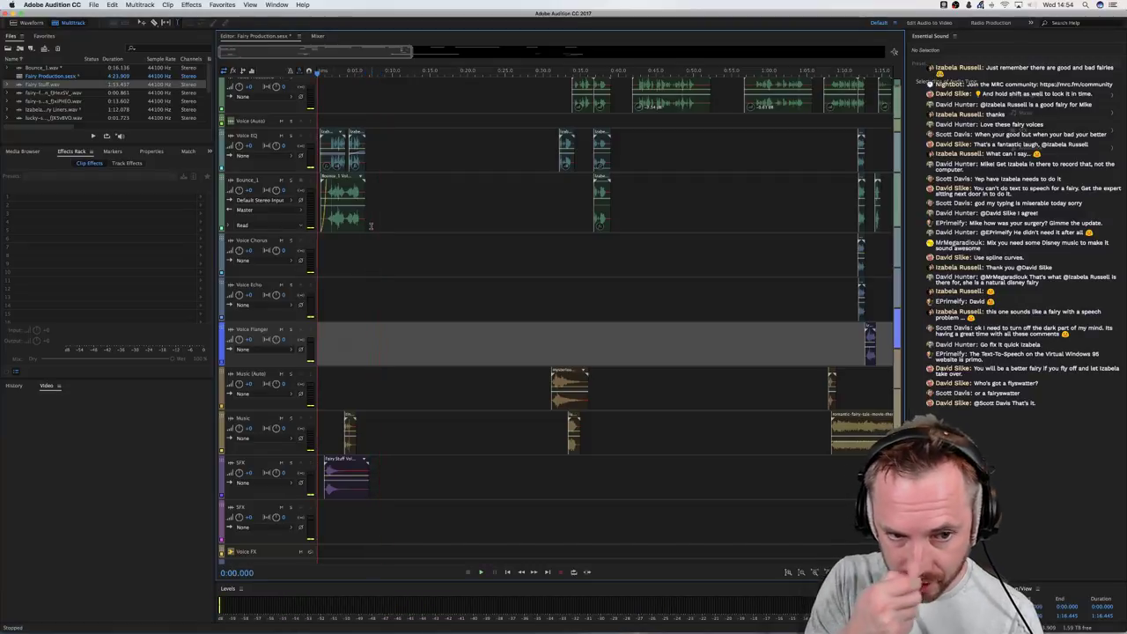
# Inspect the Scientific Filter settings in the Voice EQ track's effects and close them again
pyautogui.click(375, 166)
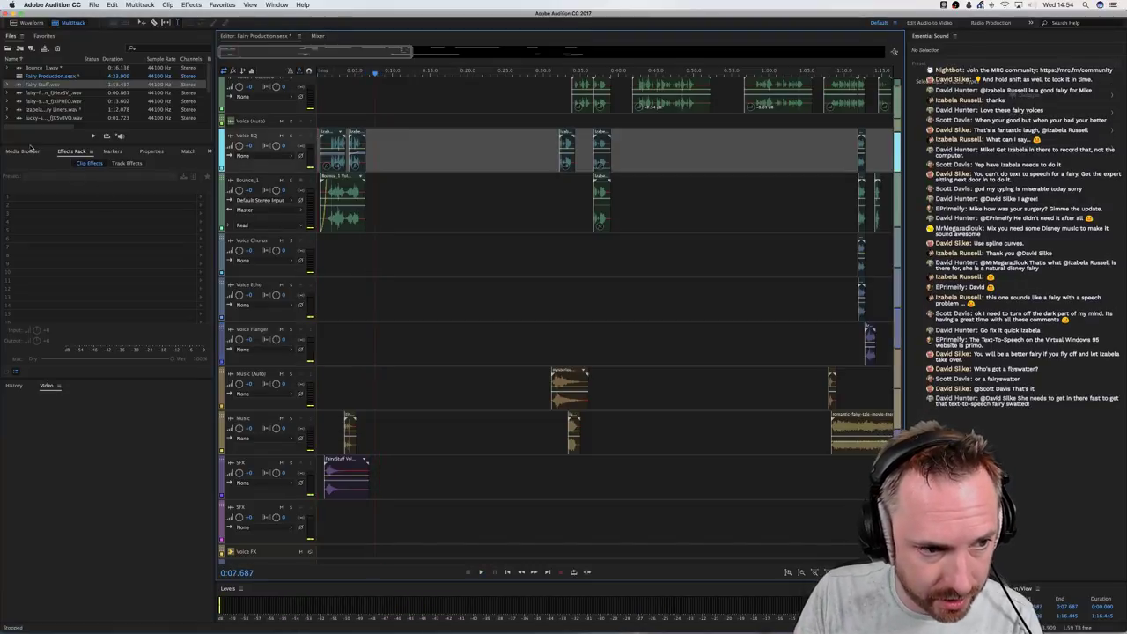
pyautogui.click(126, 163)
pyautogui.doubleClick(44, 196)
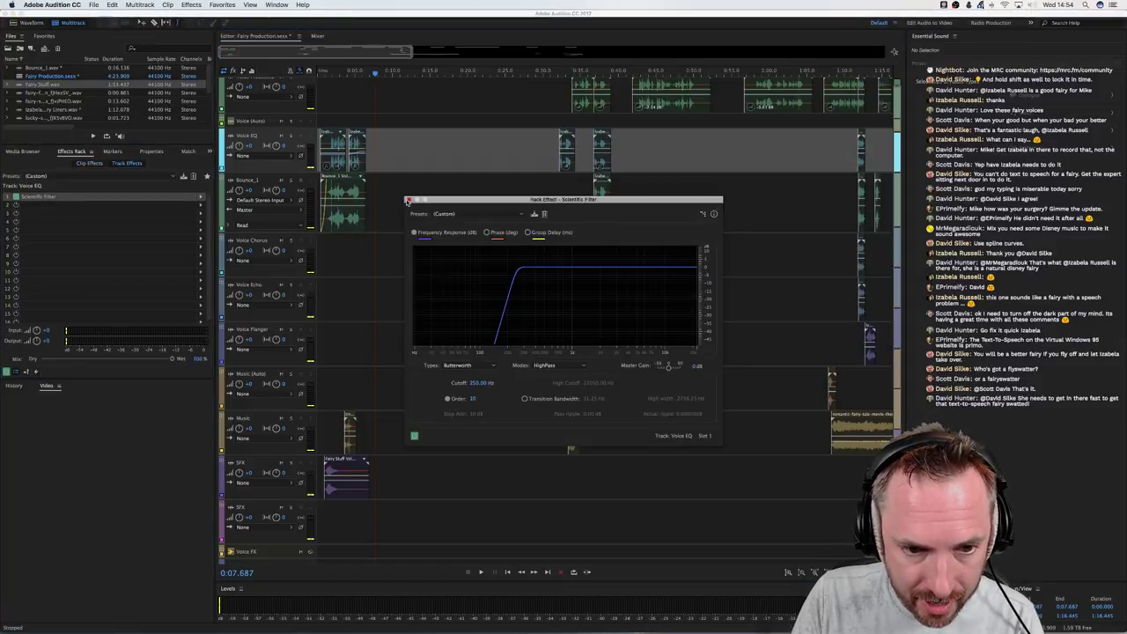
pyautogui.click(408, 201)
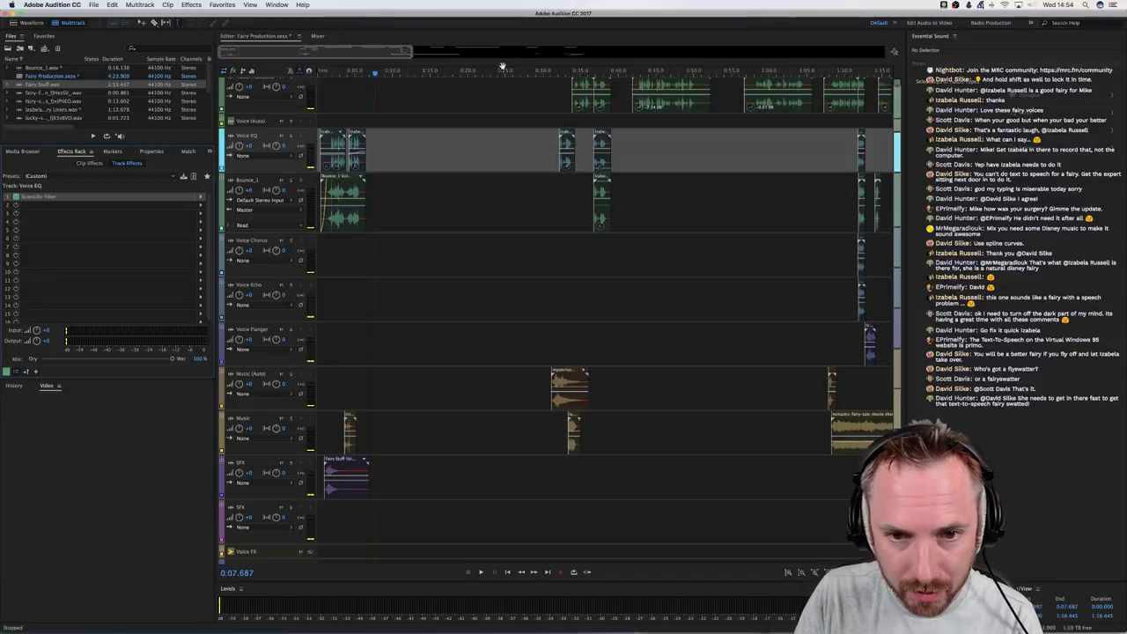
pyautogui.scroll(-5, 502, 67)
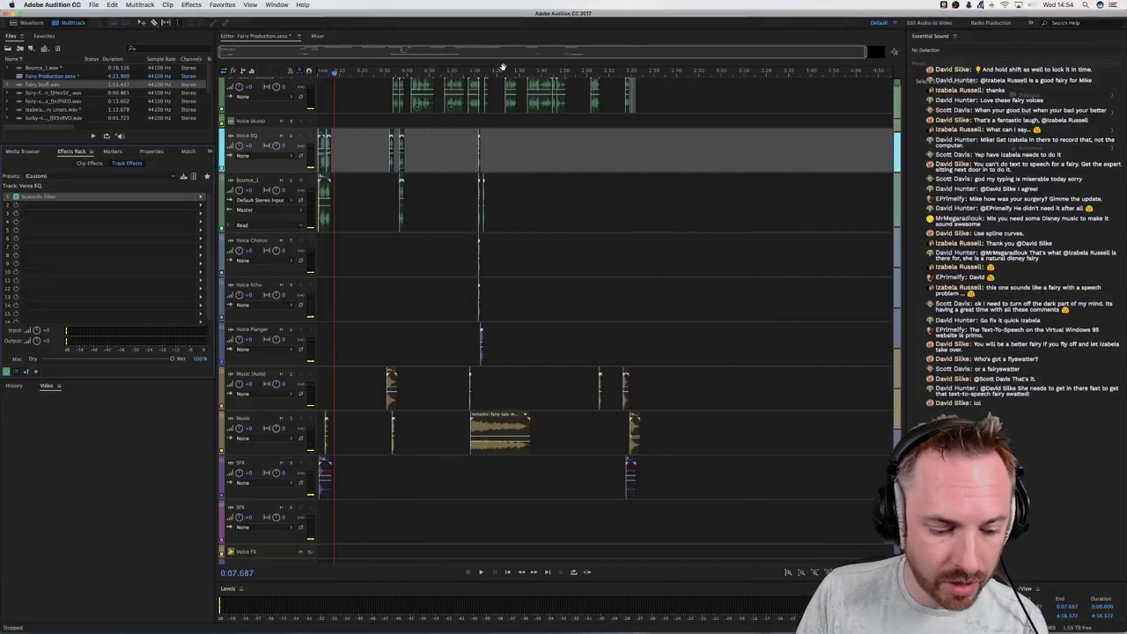